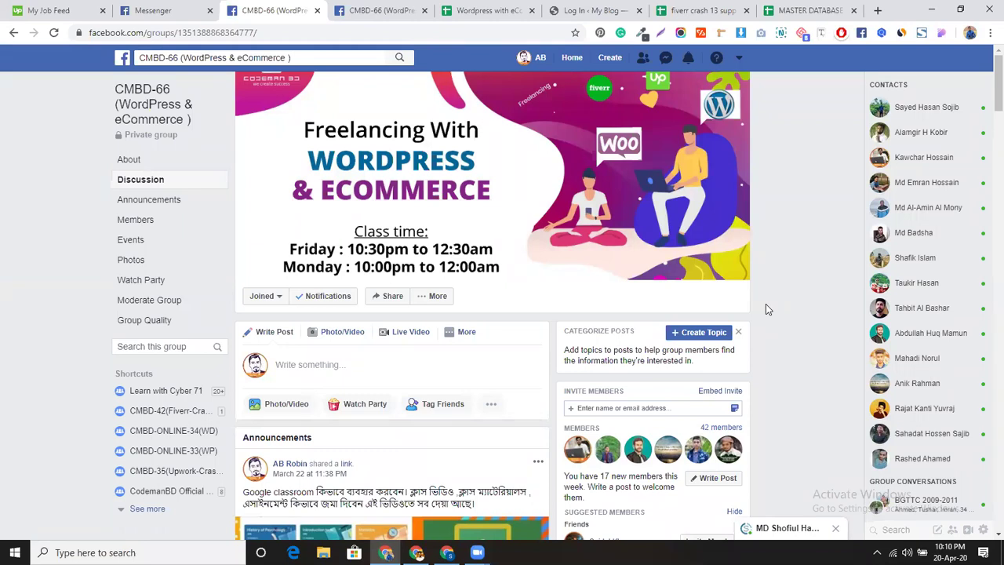
Open Google Classroom (classroom.google.com) in a new tab
click(877, 11)
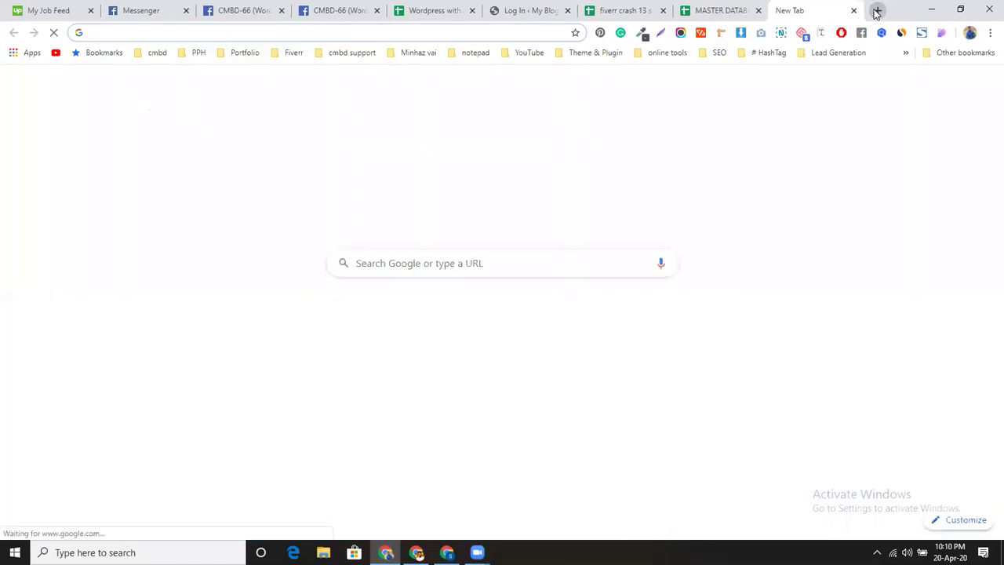
text(cl)
key(Return)
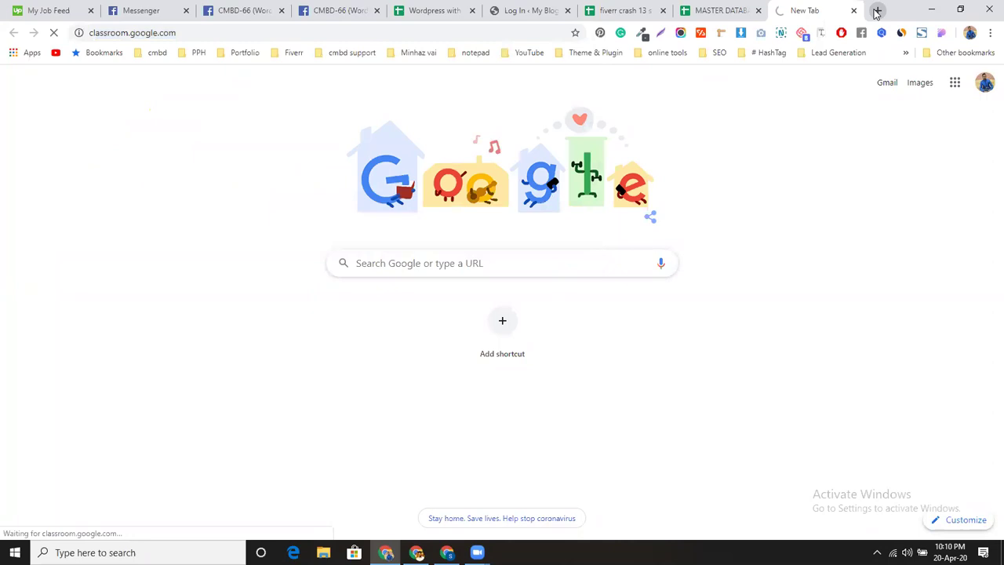
Close the fiverr, MASTER DATABASE, blog login and WordPress tabs, then open the CMBD-66(wordpress) class
click(662, 11)
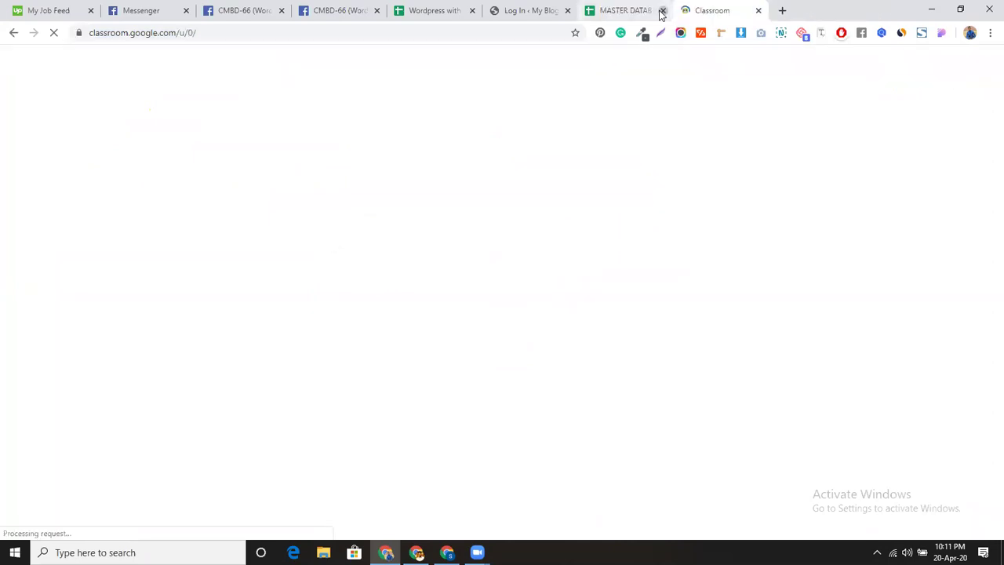
middle_click(590, 11)
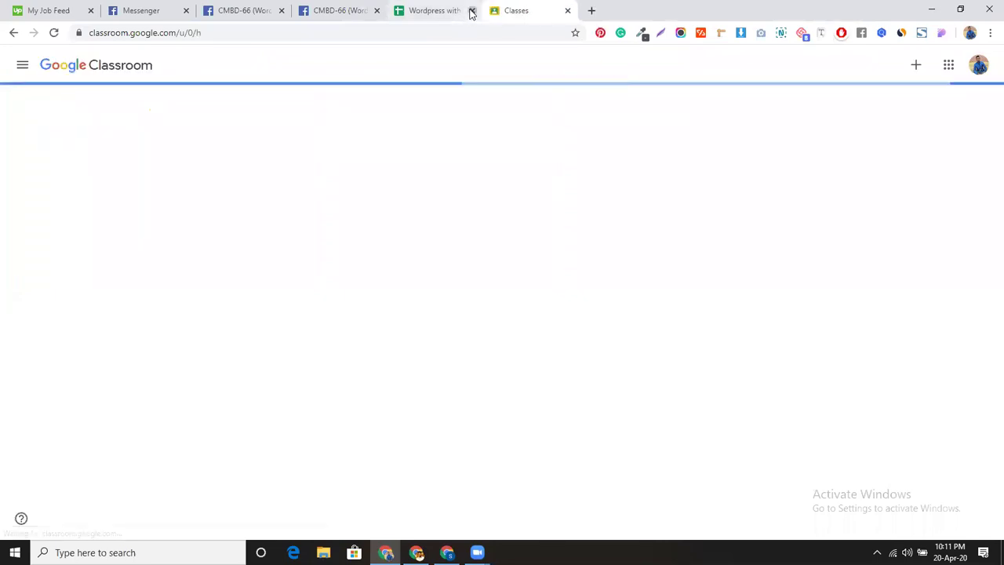
click(472, 11)
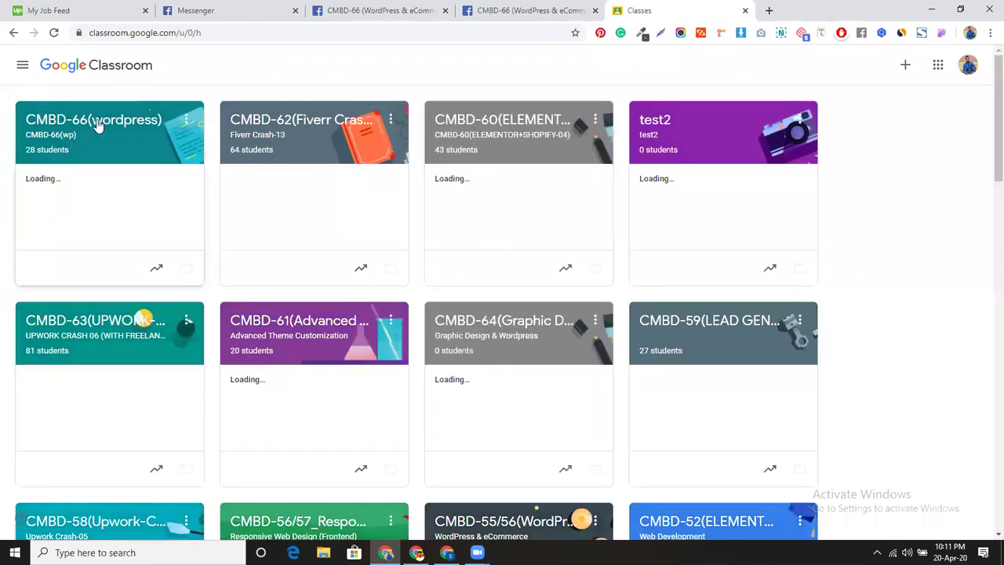
click(98, 126)
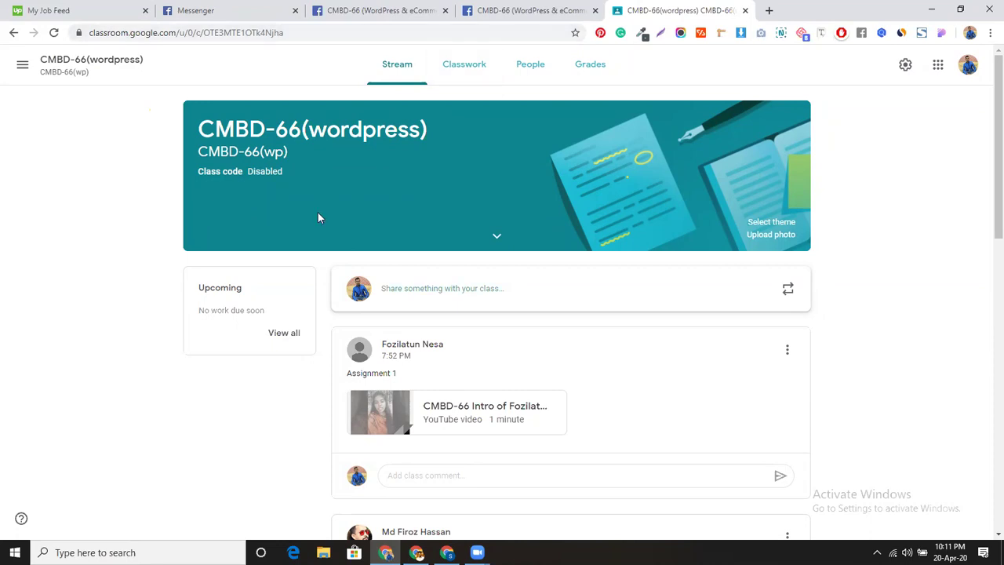
Go to the CMBD-66(wordpress) Classwork page and expand the Class video post
click(468, 69)
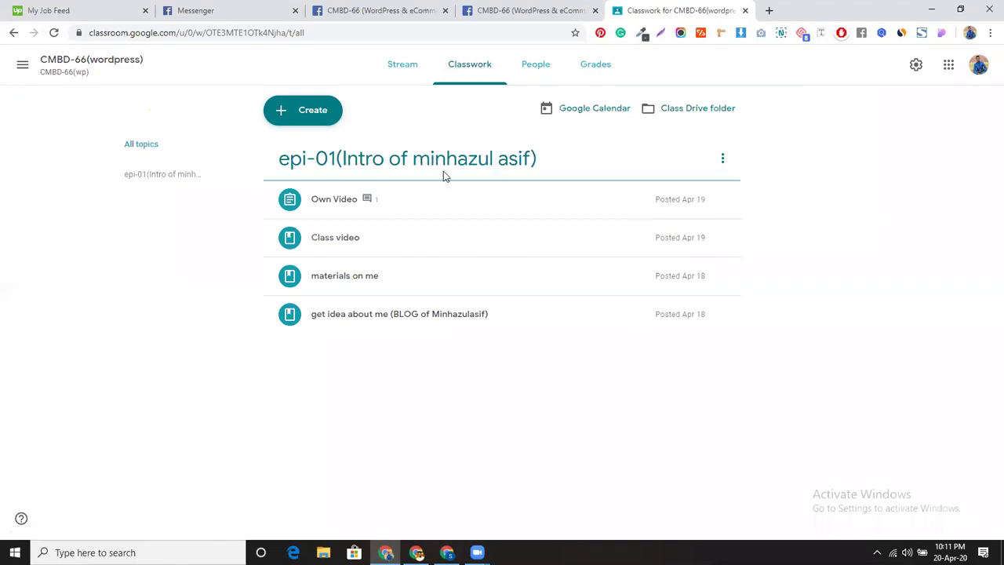
click(412, 246)
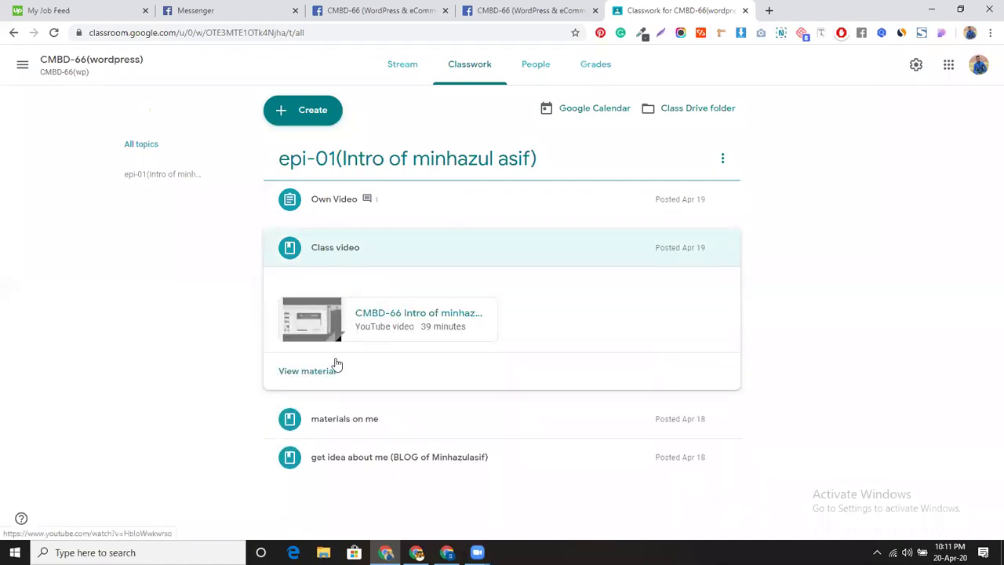
Peek at the Class video, get idea about me and materials on me items, then open Own Video's student work
click(377, 249)
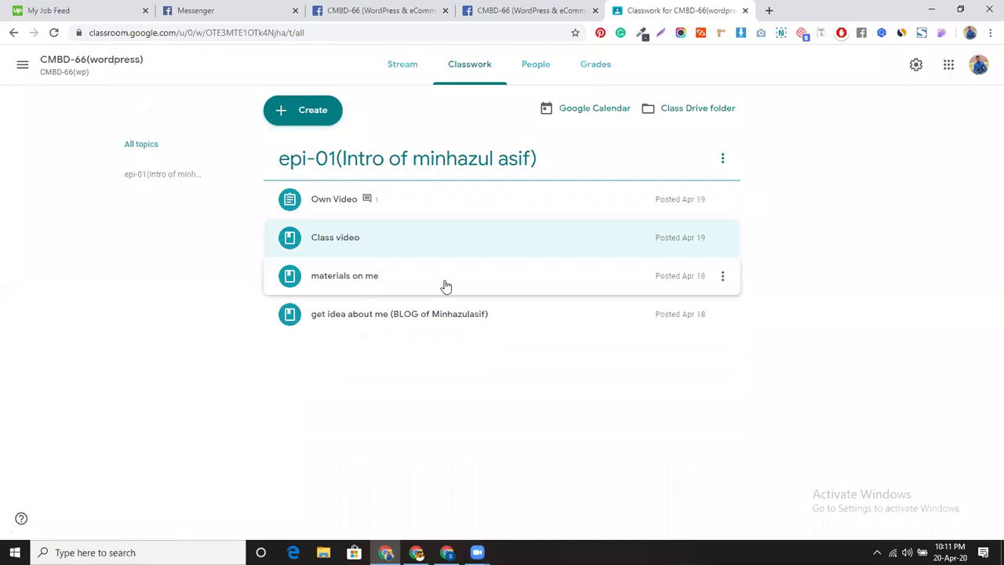
click(541, 326)
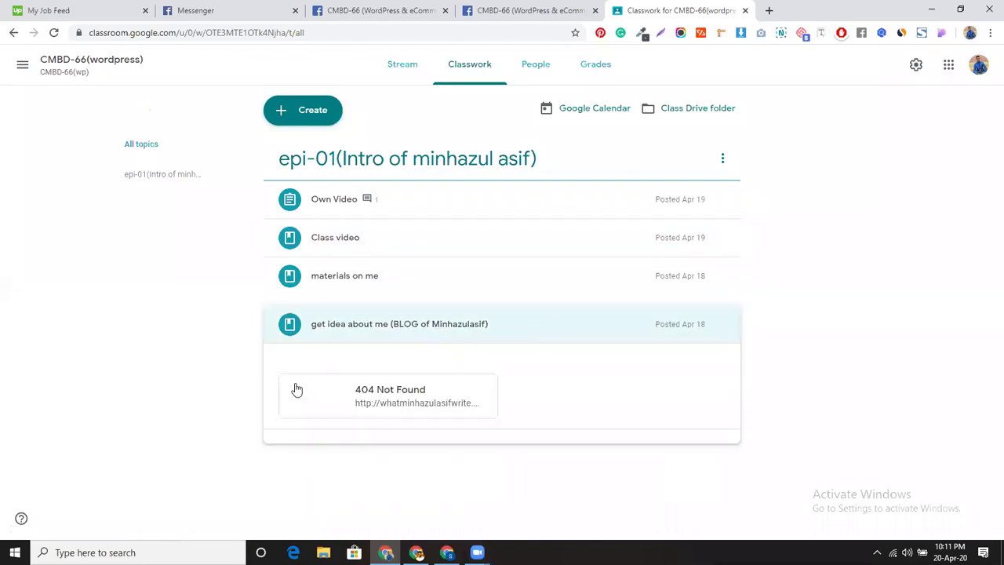
click(527, 323)
click(486, 276)
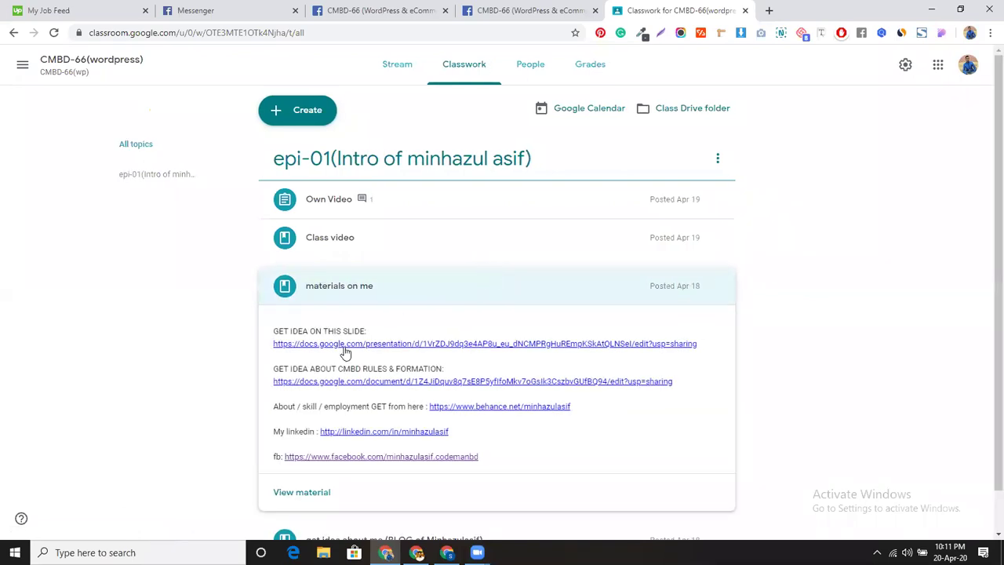
click(448, 290)
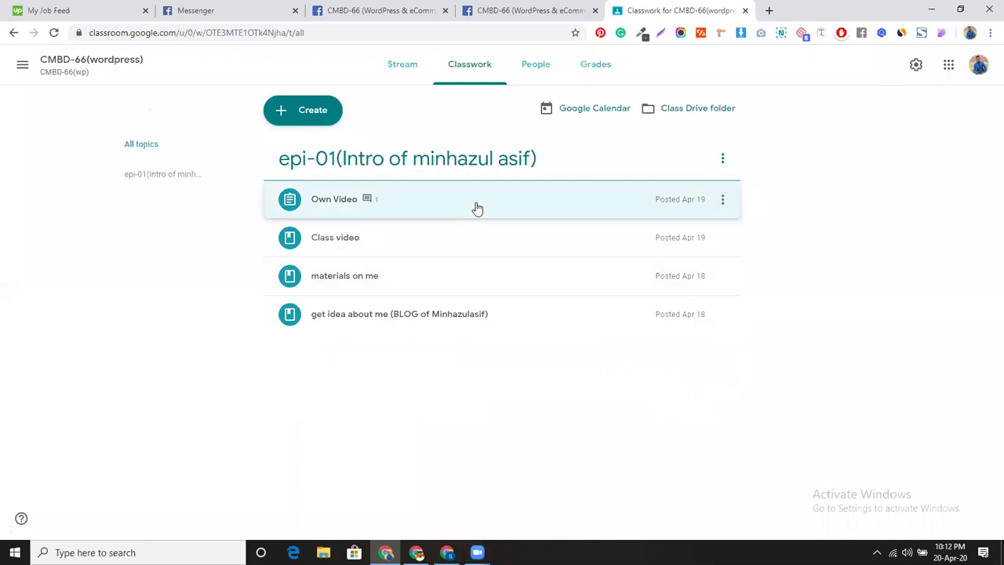
click(476, 209)
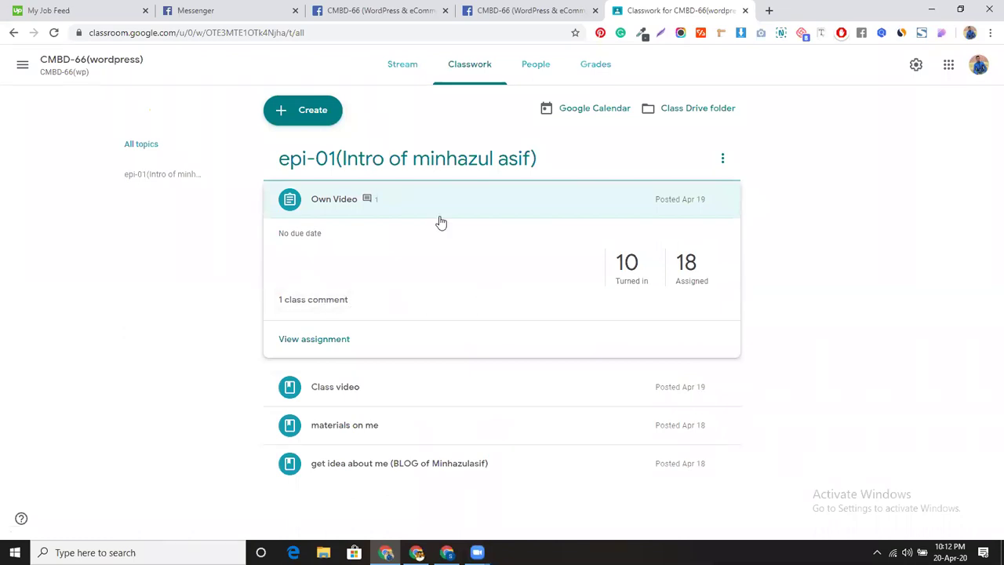
click(339, 339)
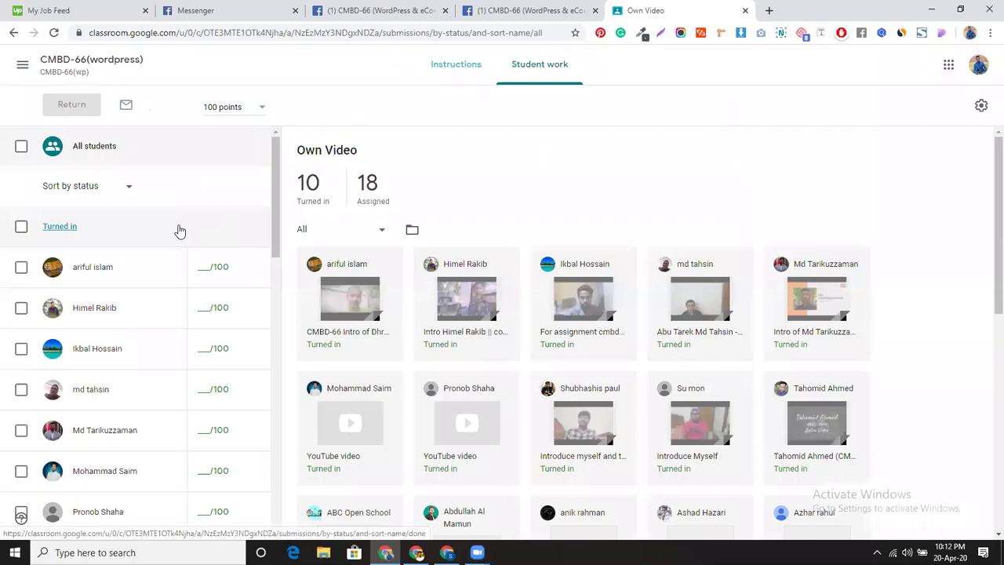
Scroll the Own Video student list to see who turned it in
scroll(152, 280, down, 3)
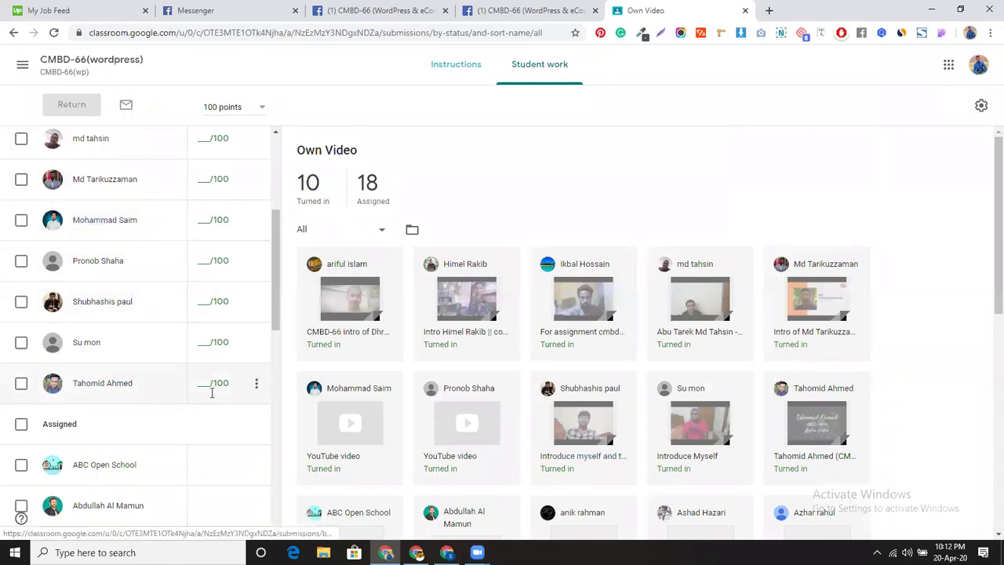
scroll(206, 392, down, 2)
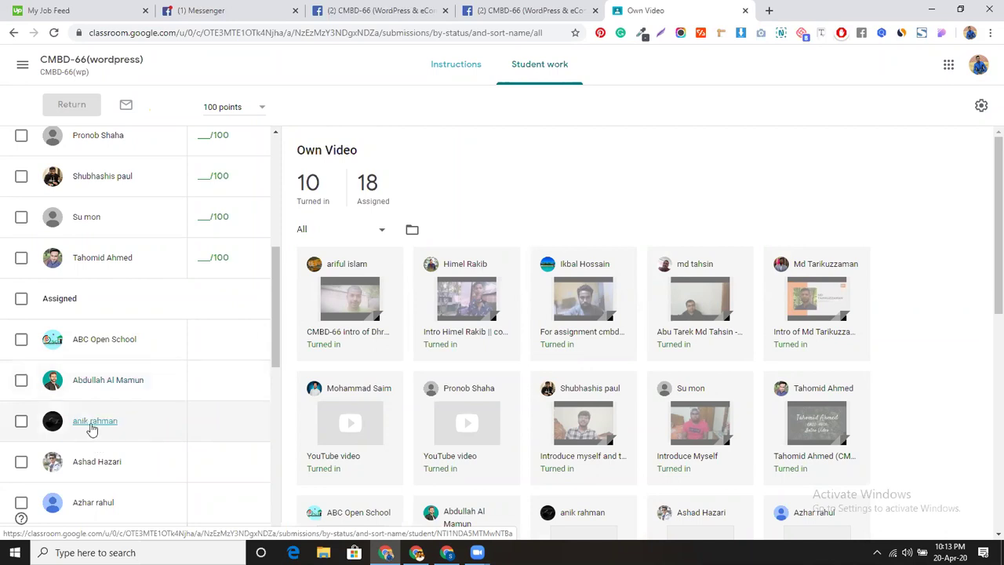
Scroll through every Own Video student, then open the first turned-in student's submission
scroll(126, 462, down, 1)
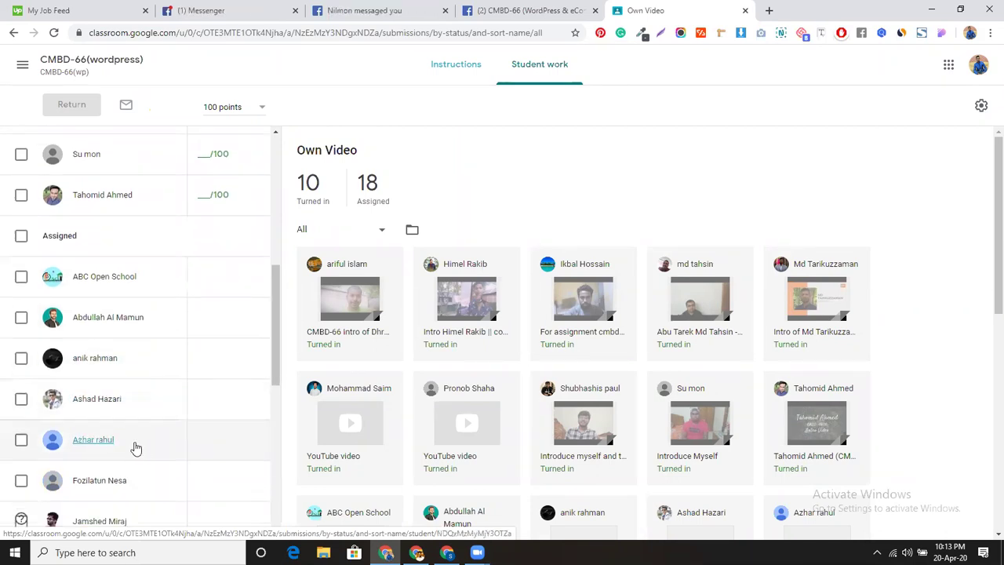
scroll(135, 447, down, 1)
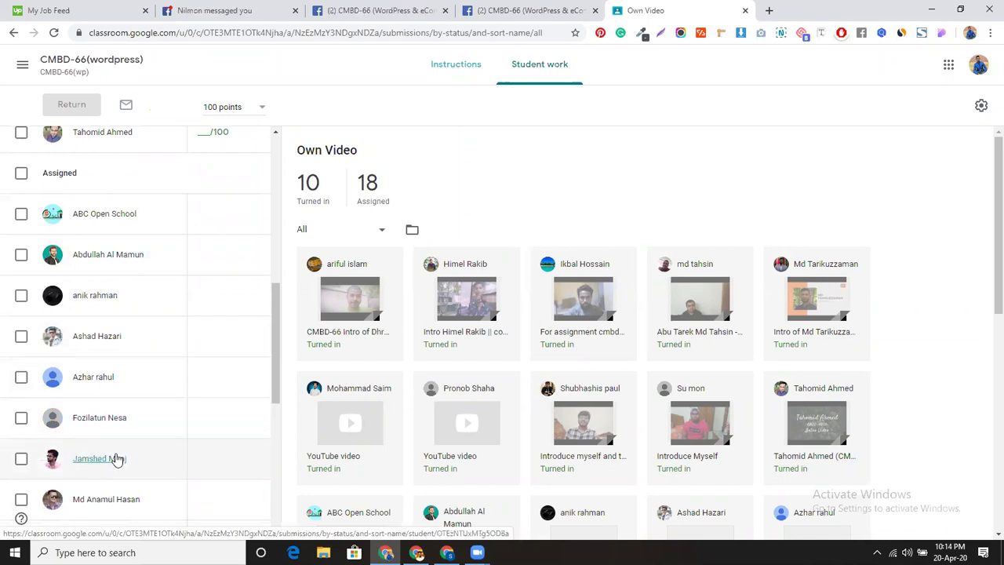
scroll(110, 424, down, 2)
scroll(112, 447, down, 2)
scroll(133, 416, down, 1)
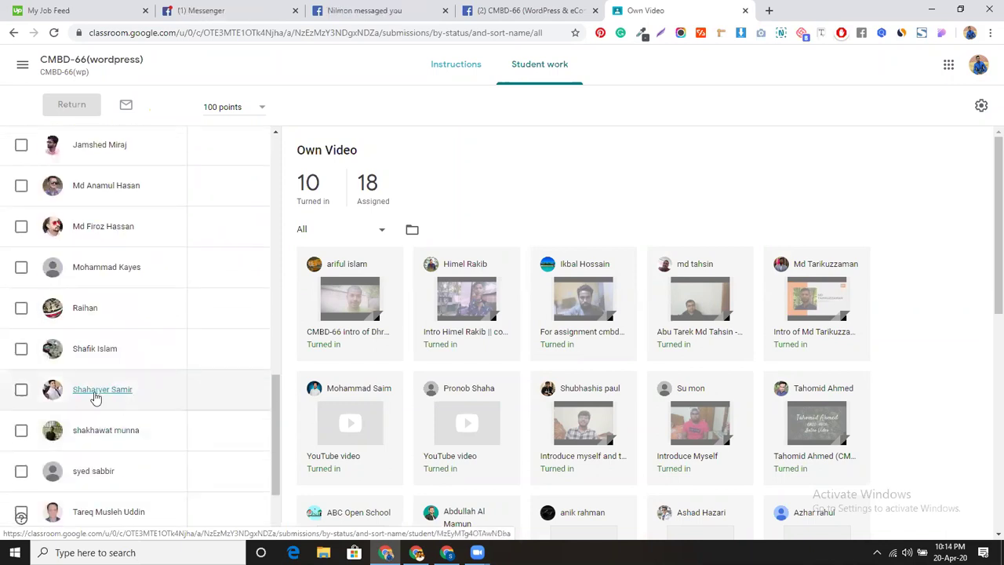
scroll(118, 424, down, 1)
scroll(115, 461, down, 1)
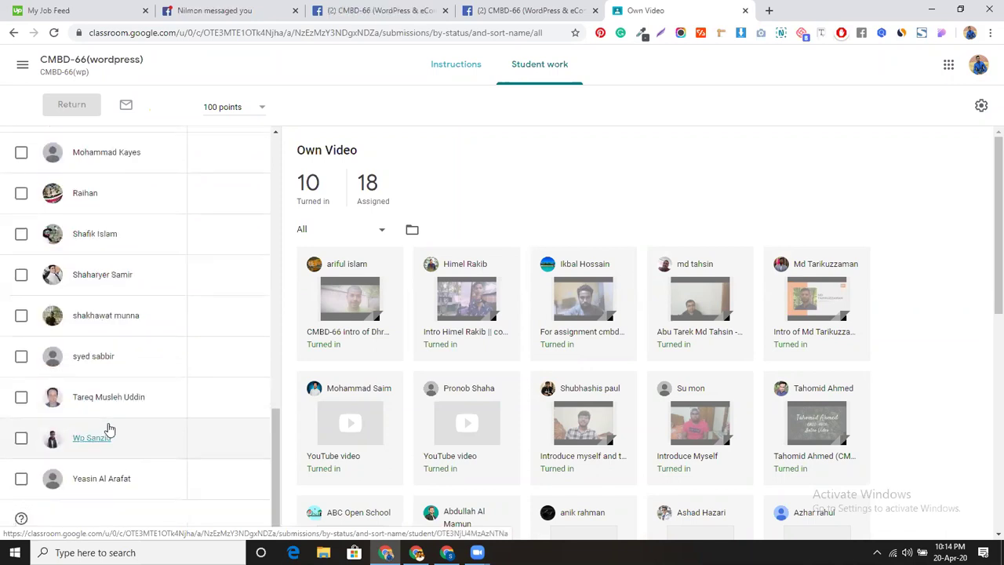
scroll(144, 448, up, 6)
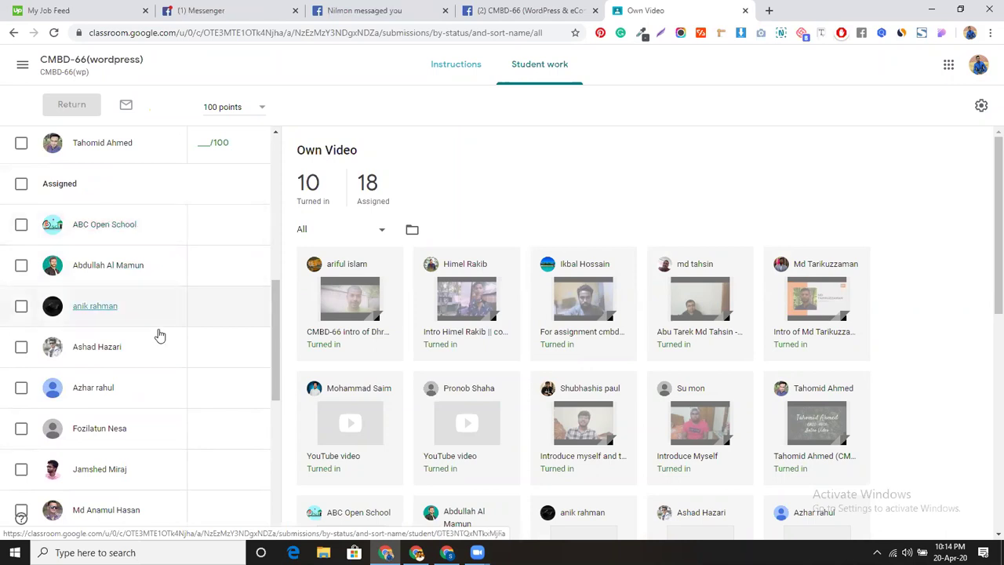
scroll(110, 332, up, 4)
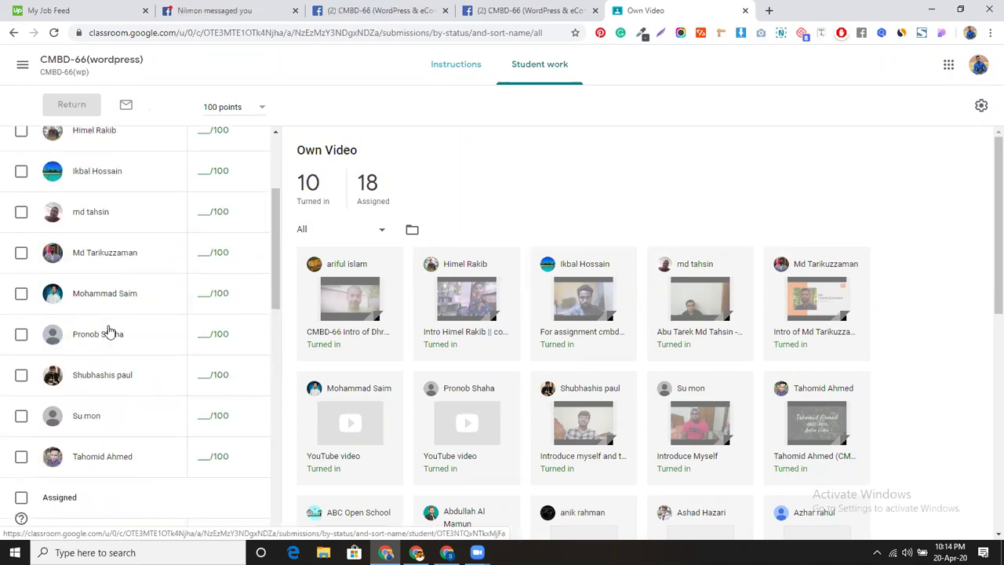
scroll(102, 329, up, 3)
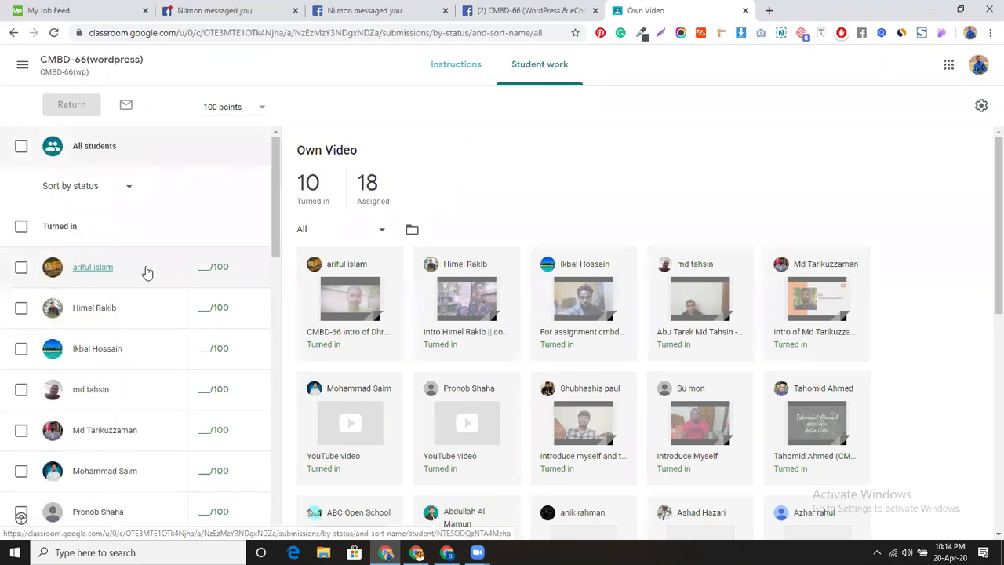
click(146, 272)
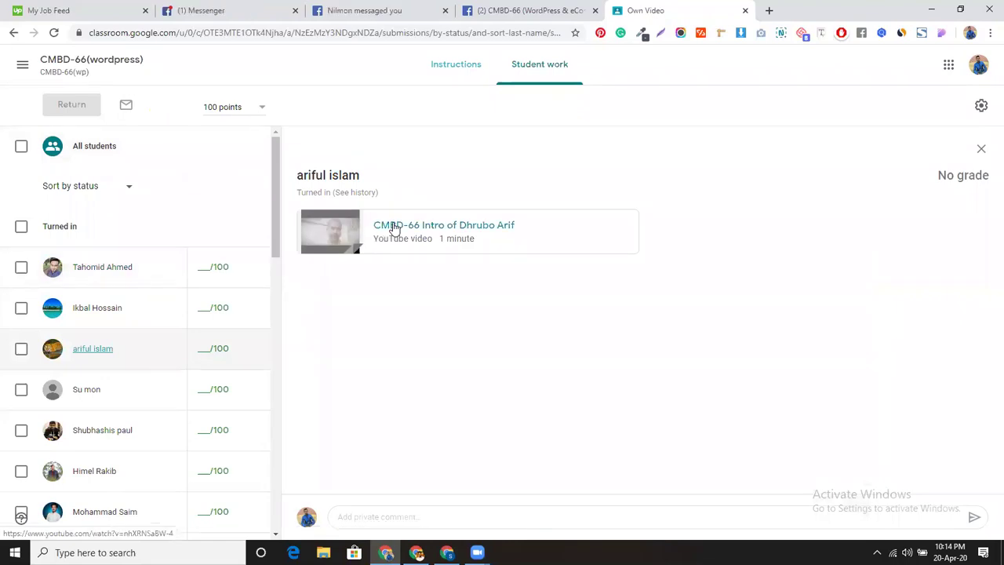
Skim the student's one-minute intro video in a new tab, then return to their grade field
middle_click(395, 227)
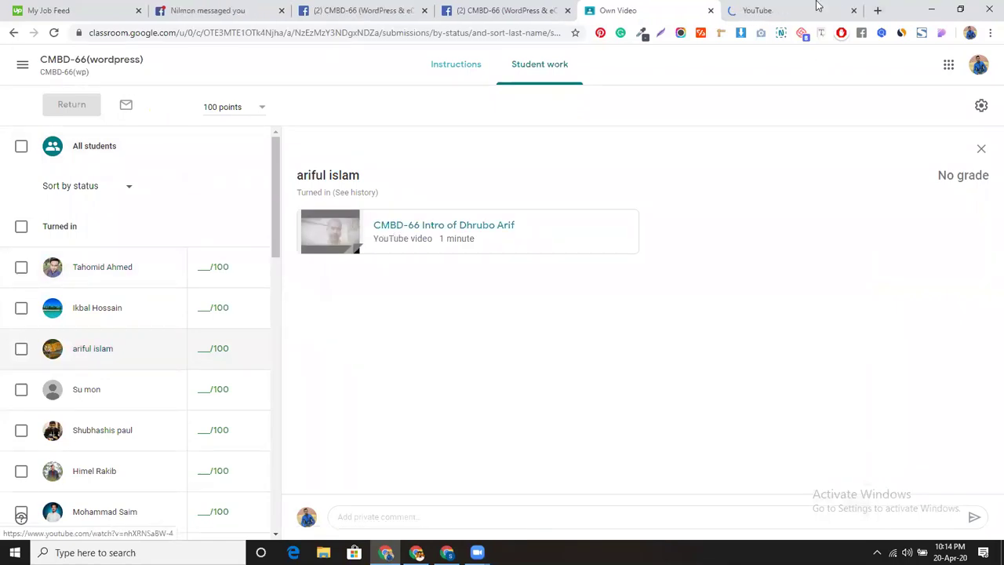
click(816, 8)
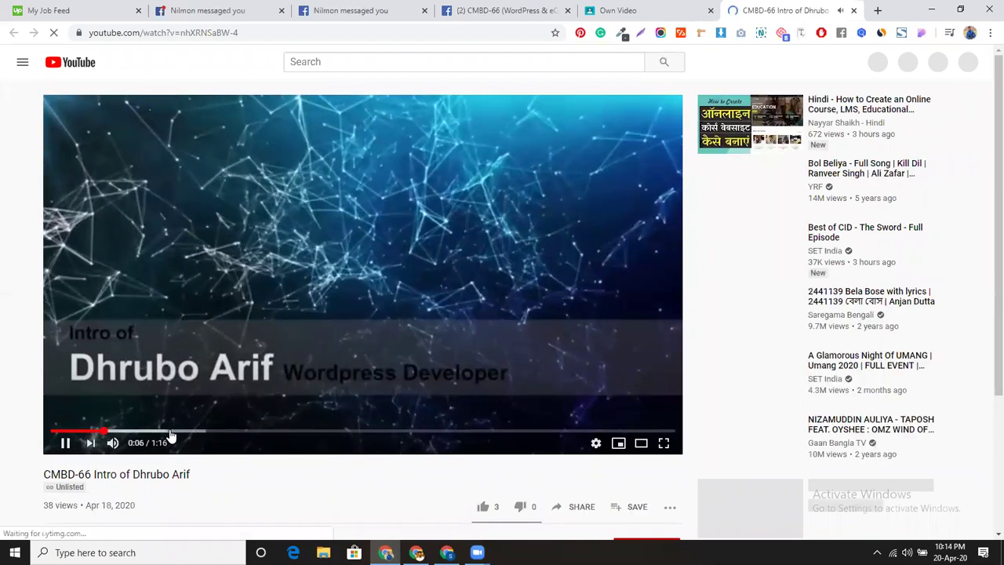
click(166, 430)
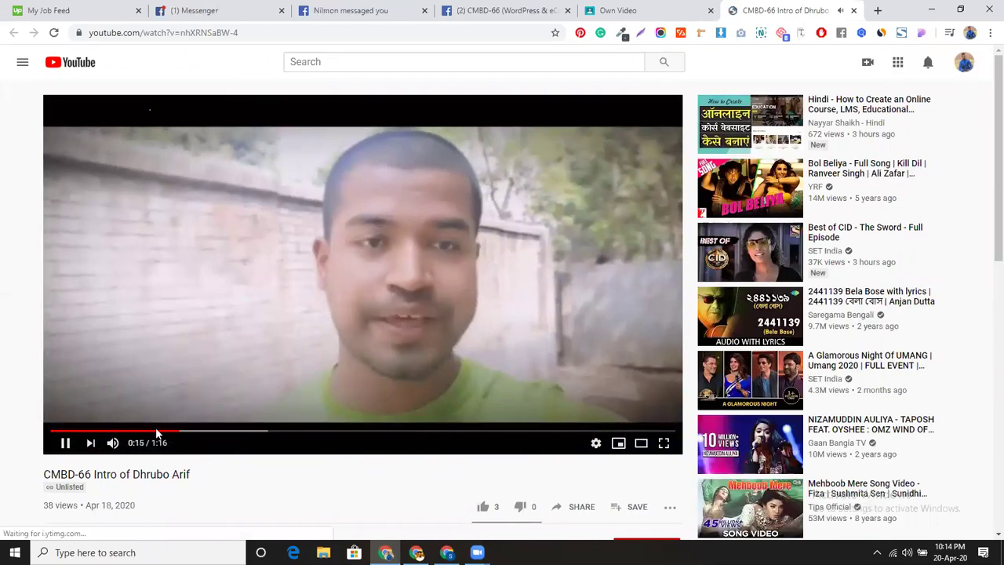
click(278, 430)
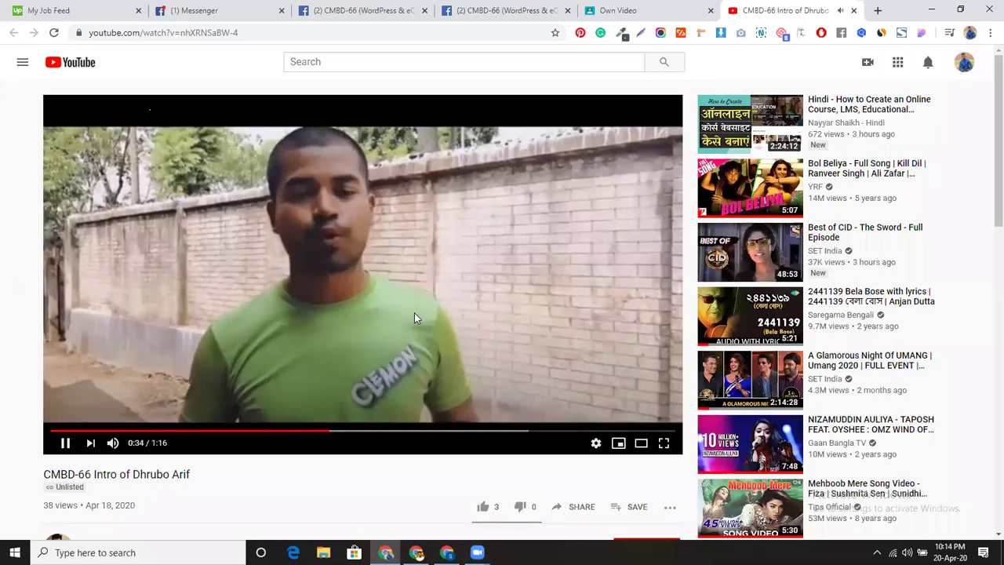
click(657, 10)
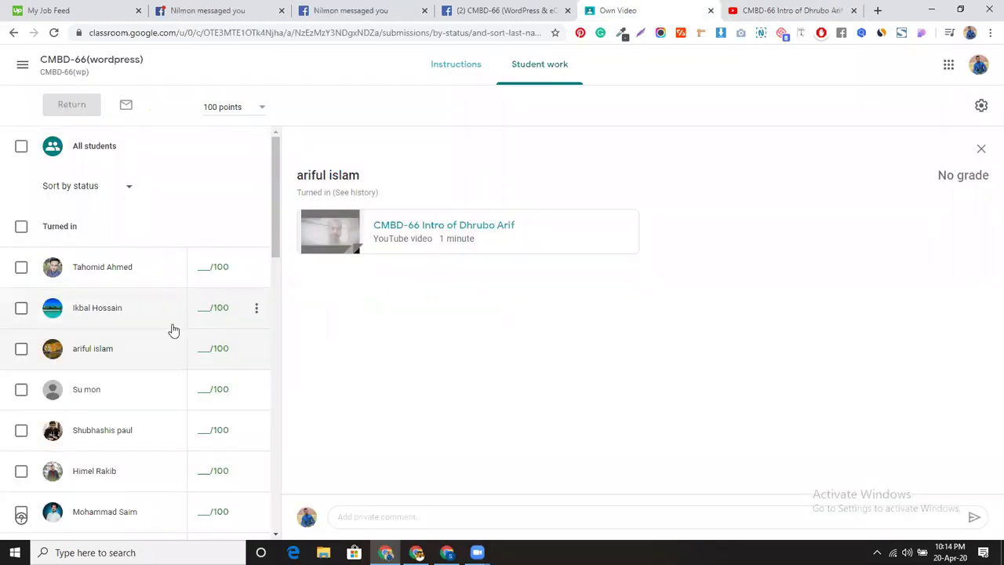
click(210, 348)
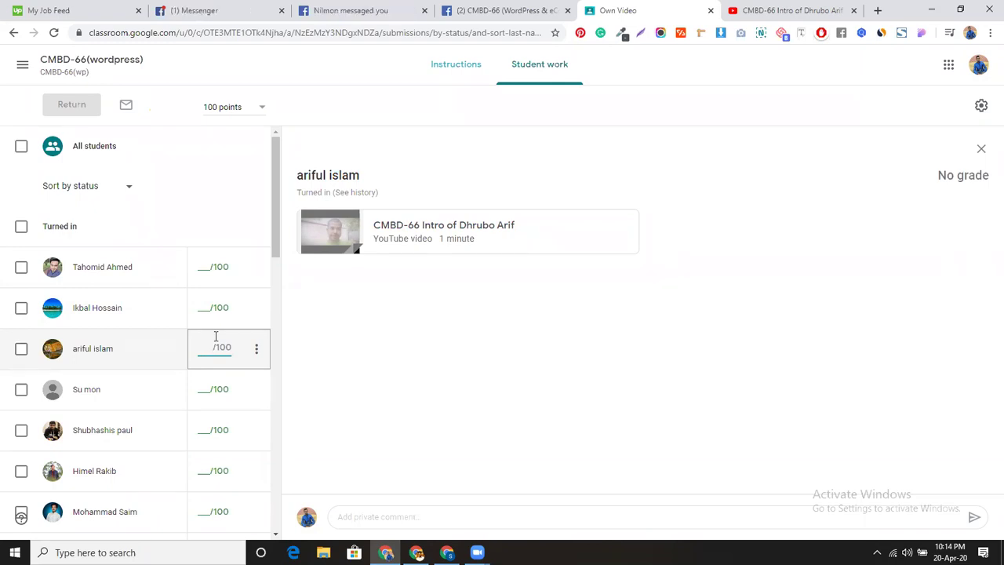
Grade the submission 90/100 and return it with the private comment 'Good job'
text(90)
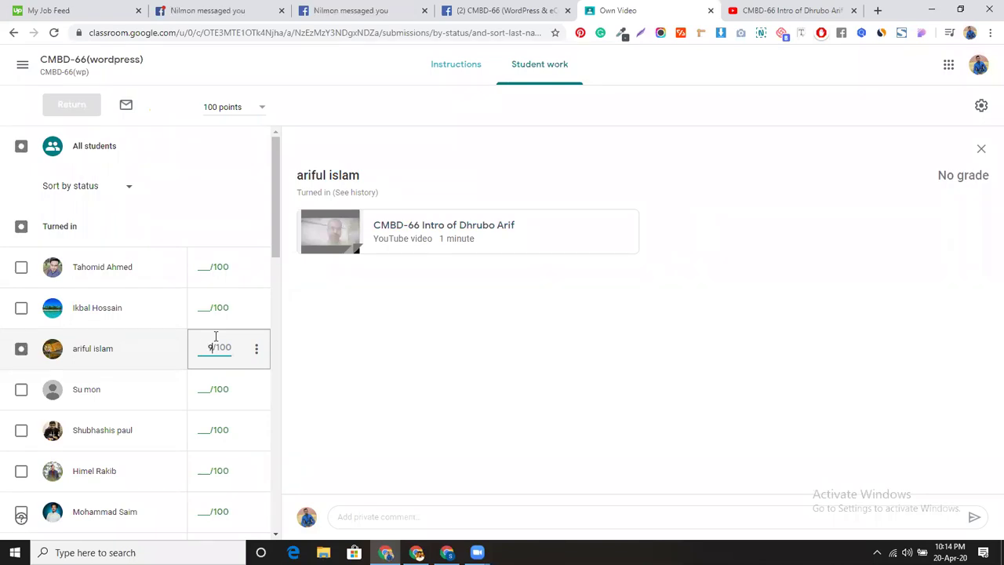
click(68, 106)
click(451, 321)
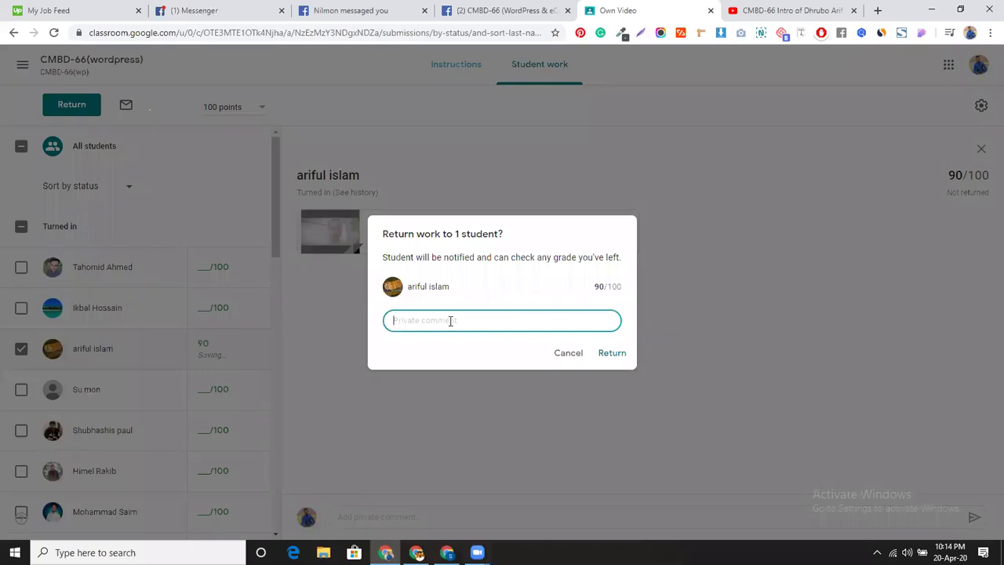
text(Good job)
click(609, 353)
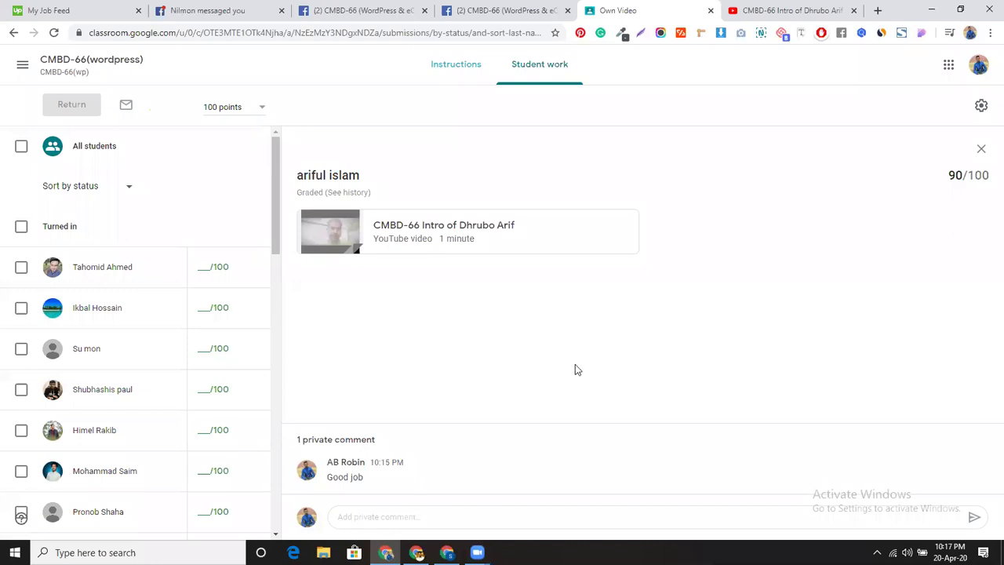
scroll(163, 334, down, 5)
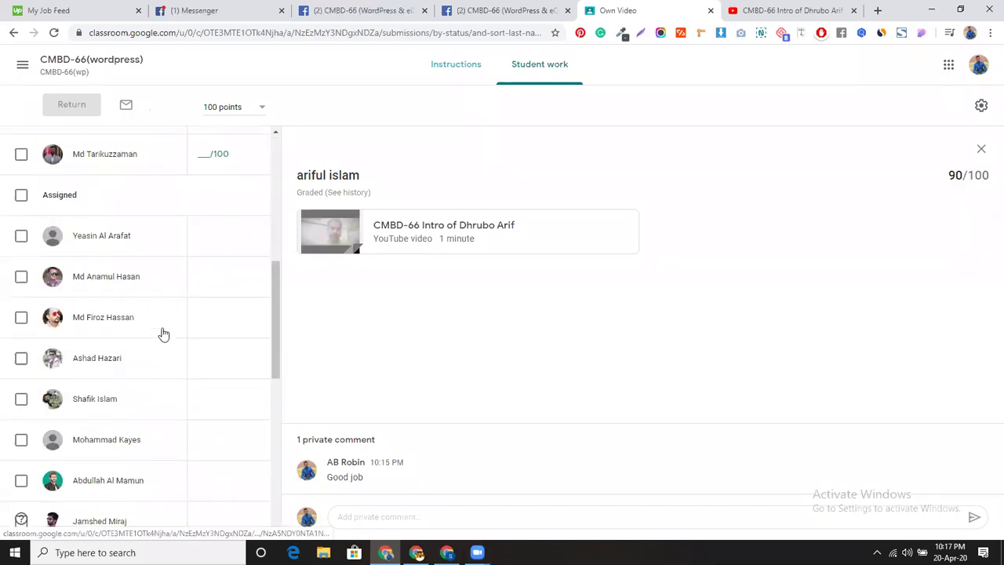
View an Assigned student with no grade, then switch to the CMBD-66 Facebook group tab
scroll(163, 335, down, 2)
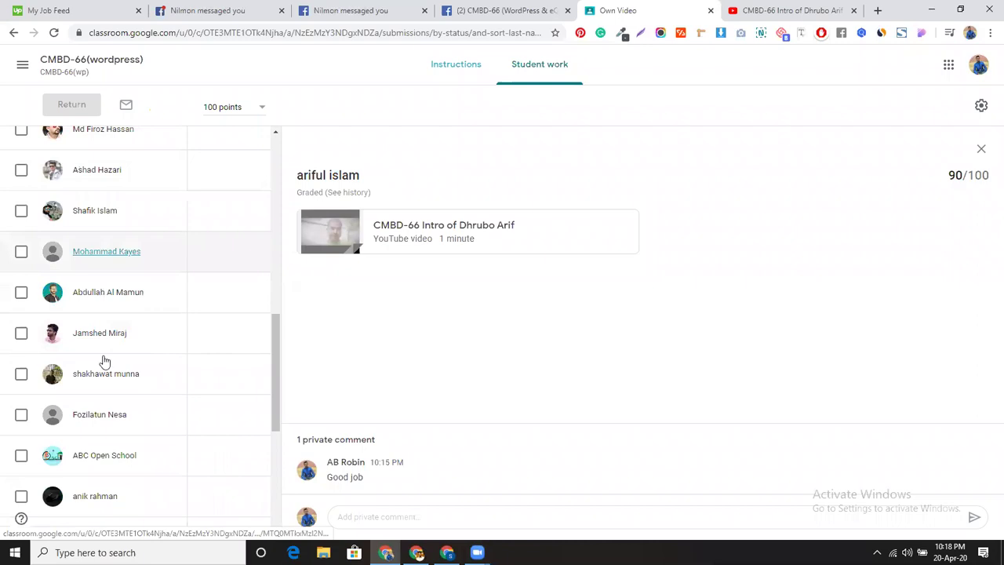
scroll(116, 353, up, 4)
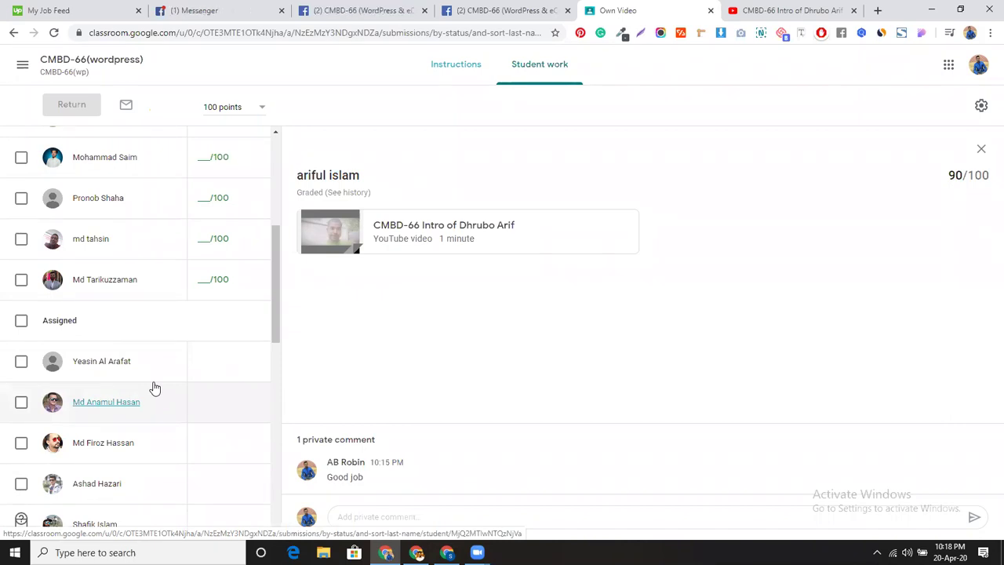
scroll(155, 389, down, 3)
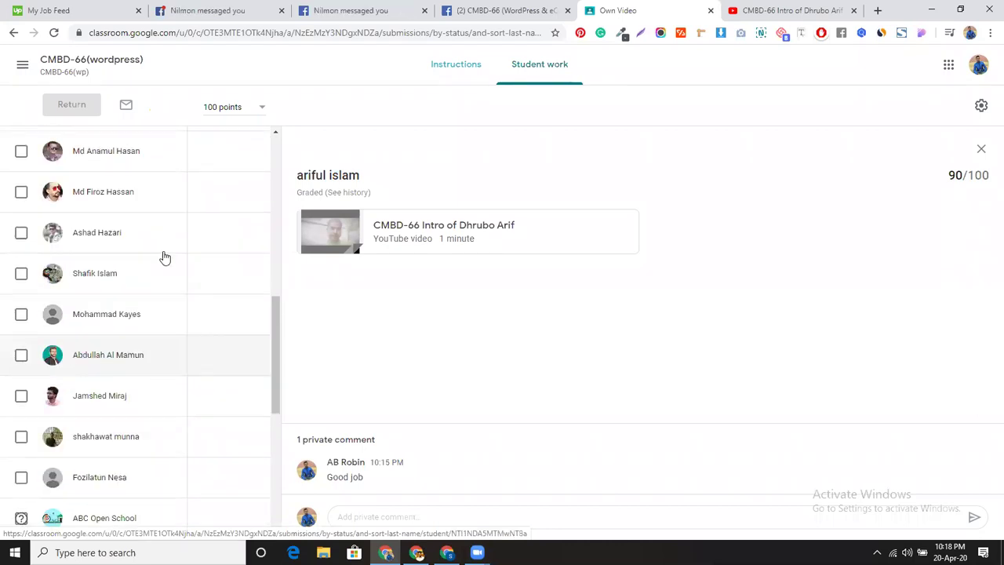
scroll(139, 350, up, 2)
scroll(141, 347, up, 5)
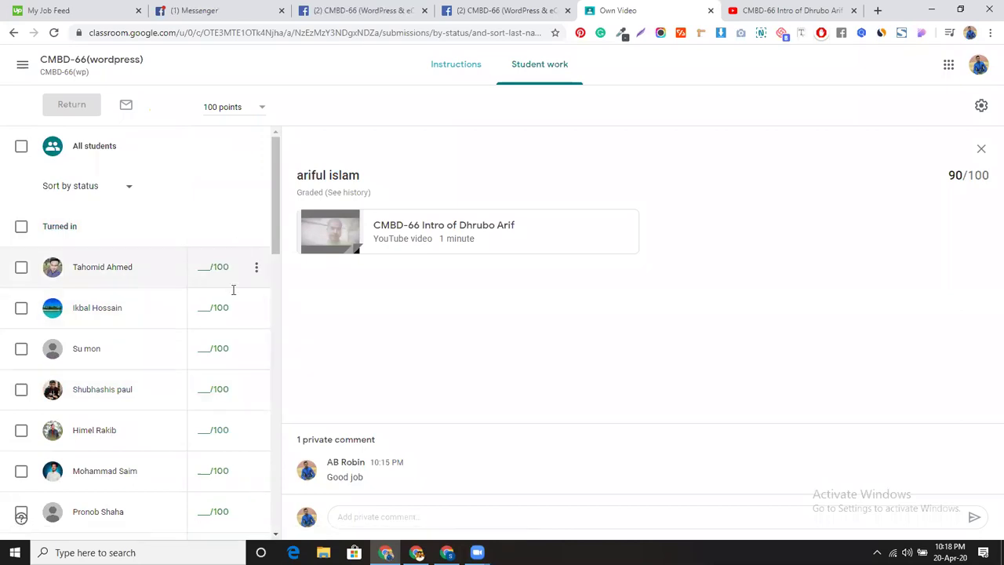
scroll(186, 324, down, 4)
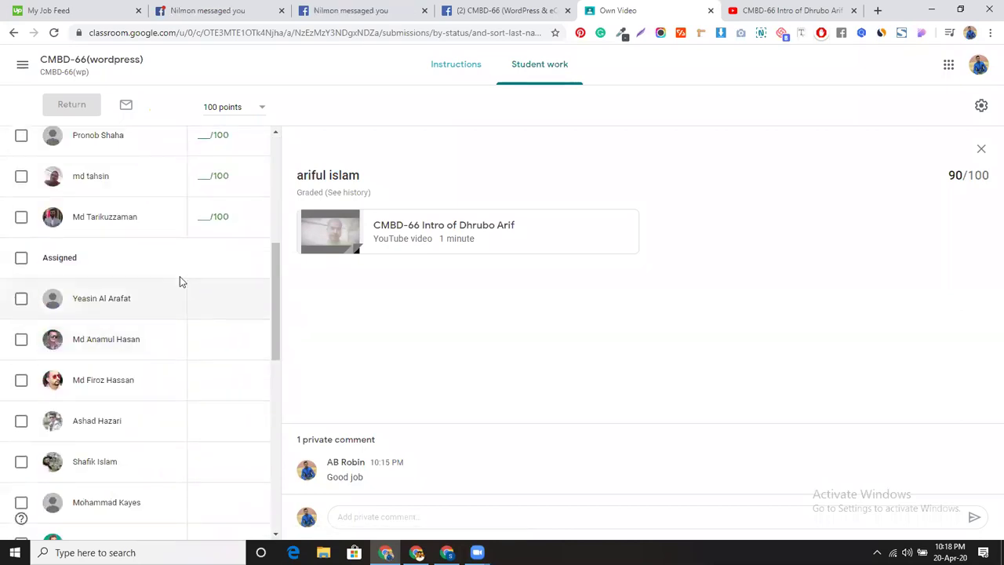
scroll(180, 276, up, 2)
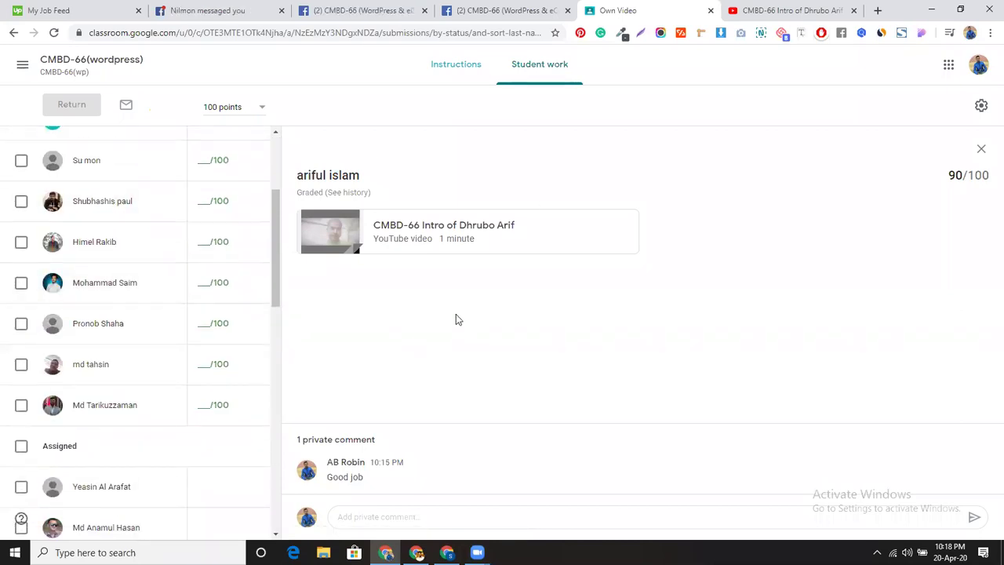
scroll(148, 374, down, 2)
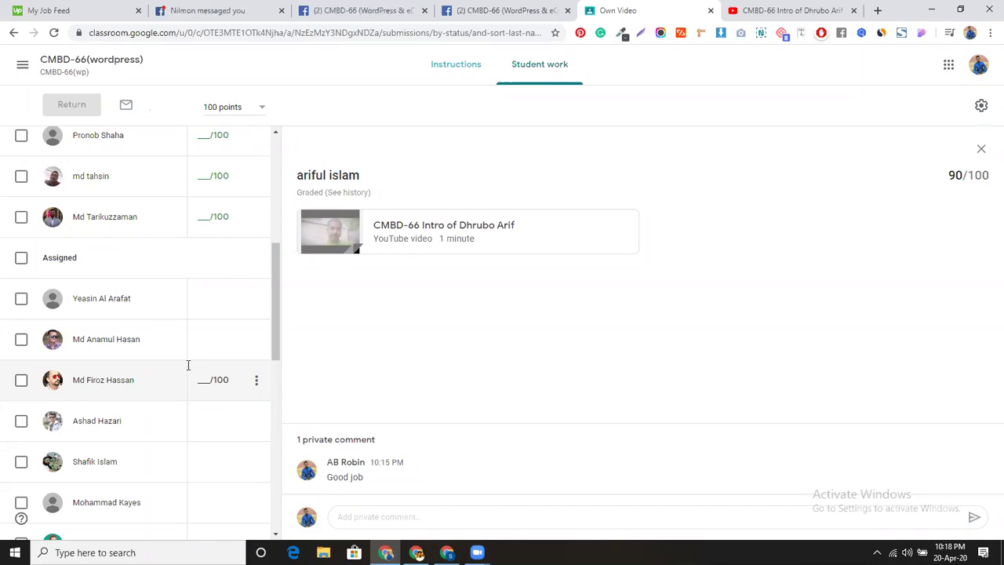
scroll(188, 365, up, 5)
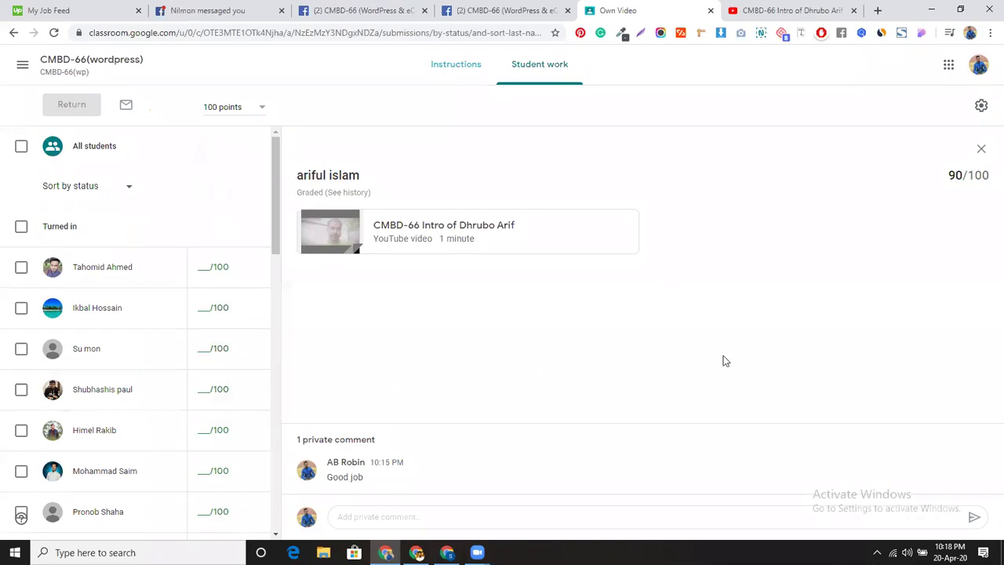
scroll(177, 350, down, 1)
scroll(177, 352, down, 2)
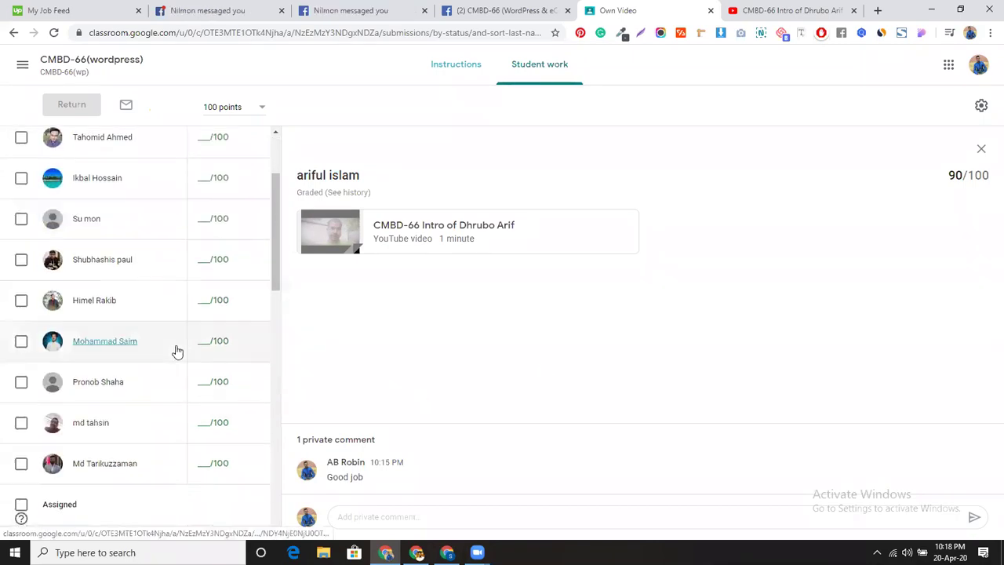
scroll(177, 367, down, 2)
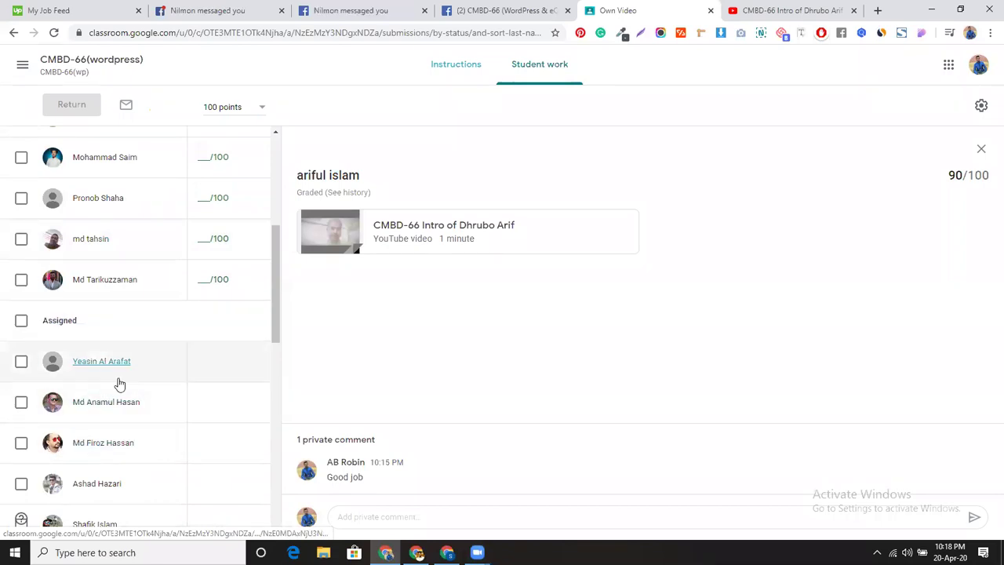
click(203, 444)
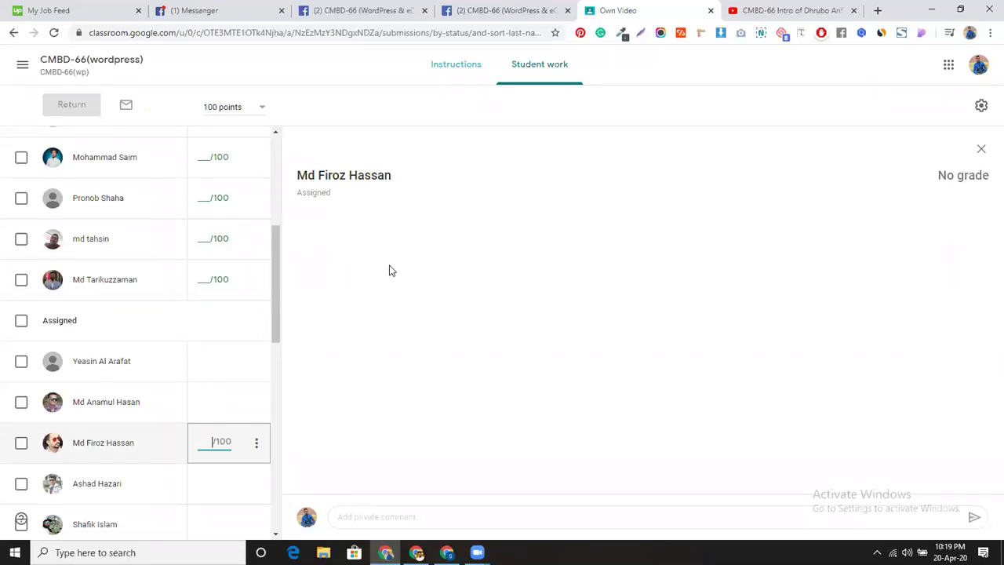
click(514, 11)
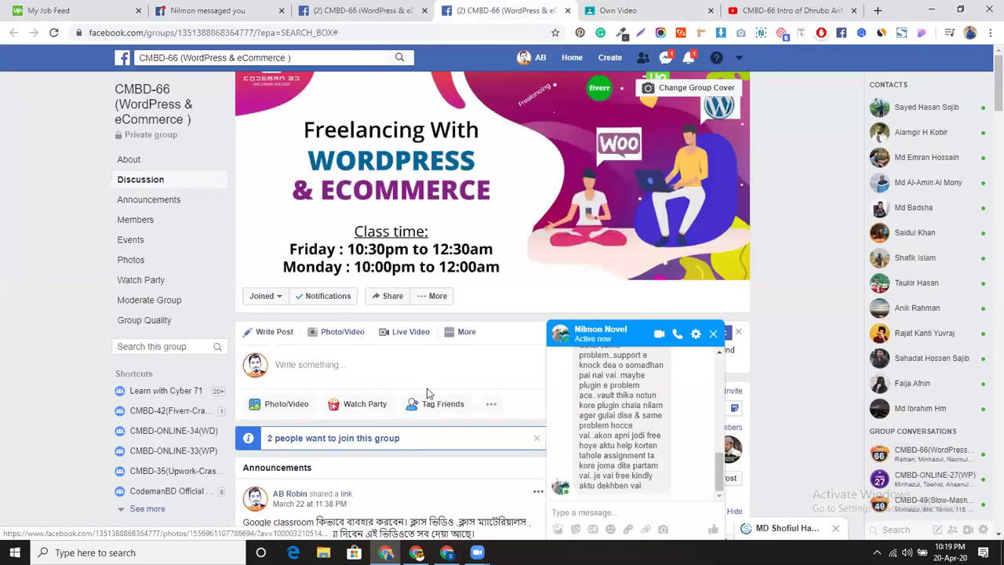
Close the Messenger chat and open the 'How to use google classroom' YouTube tutorial in a new tab
scroll(544, 390, down, 4)
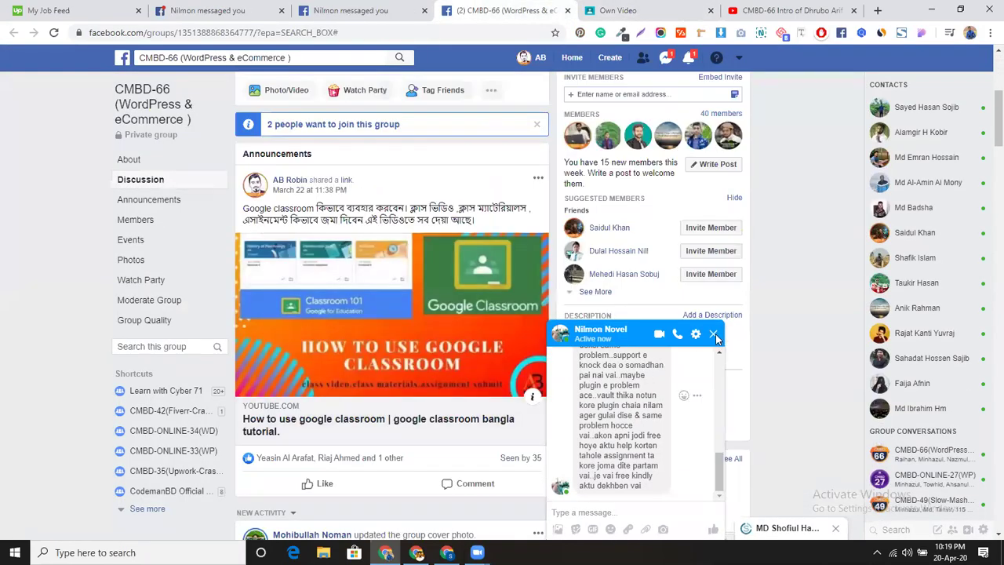
click(715, 335)
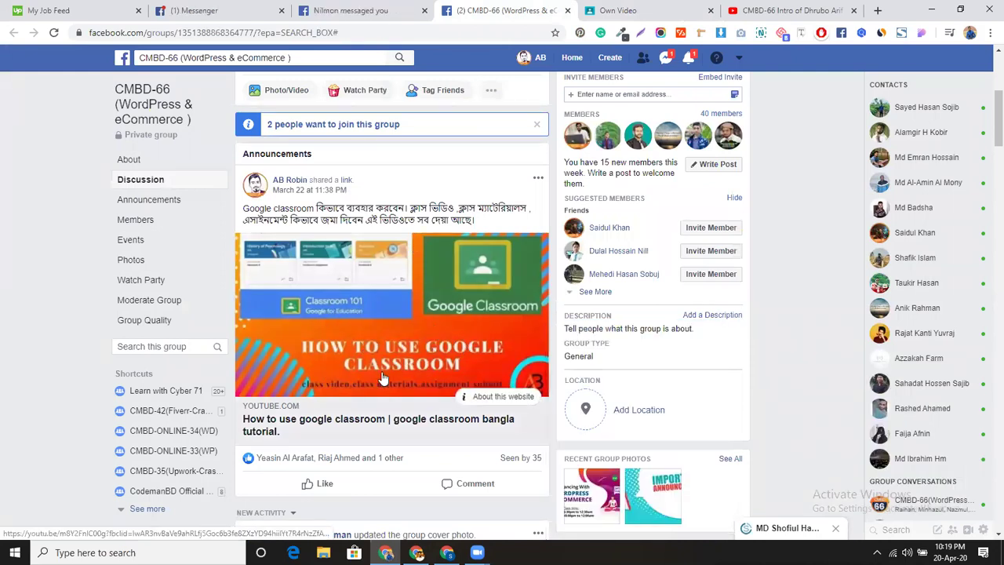
middle_click(380, 422)
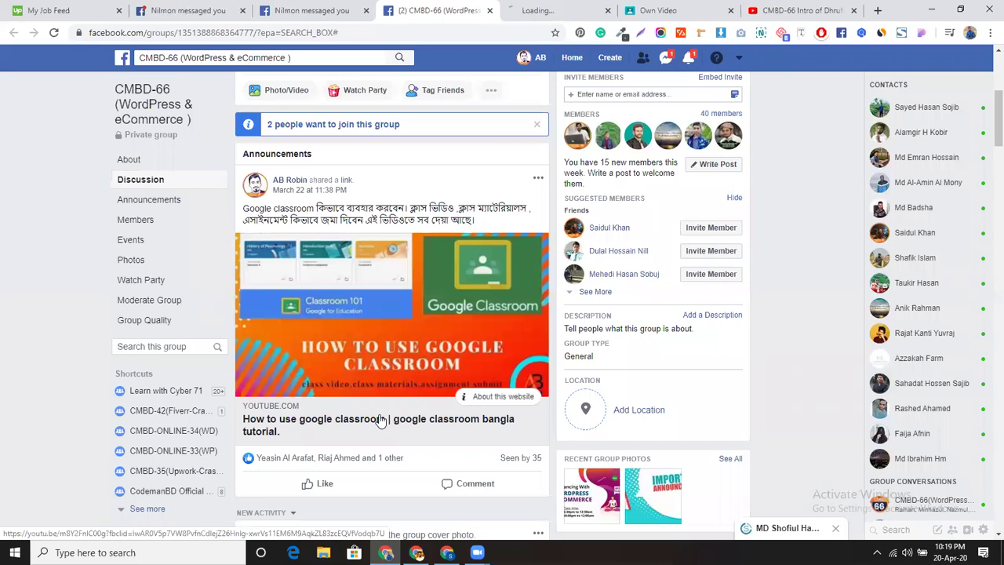
click(549, 10)
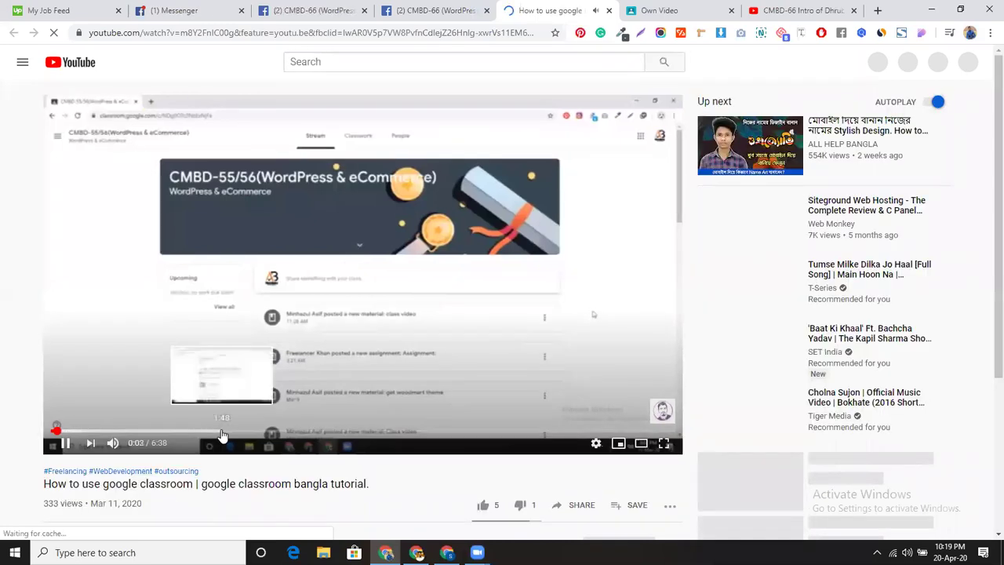
Skip the tutorial ahead to around 3:03 and pause it
click(222, 434)
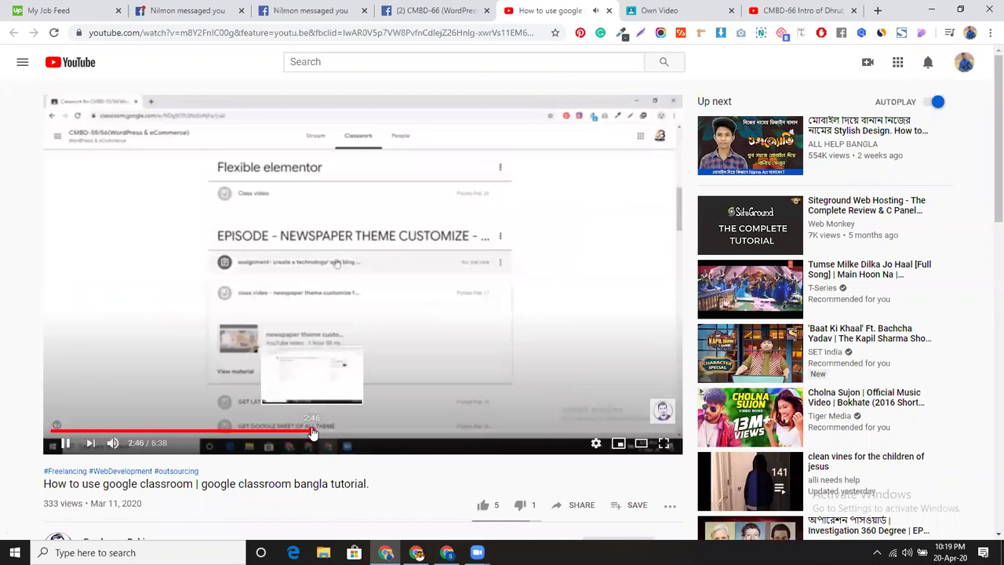
click(312, 434)
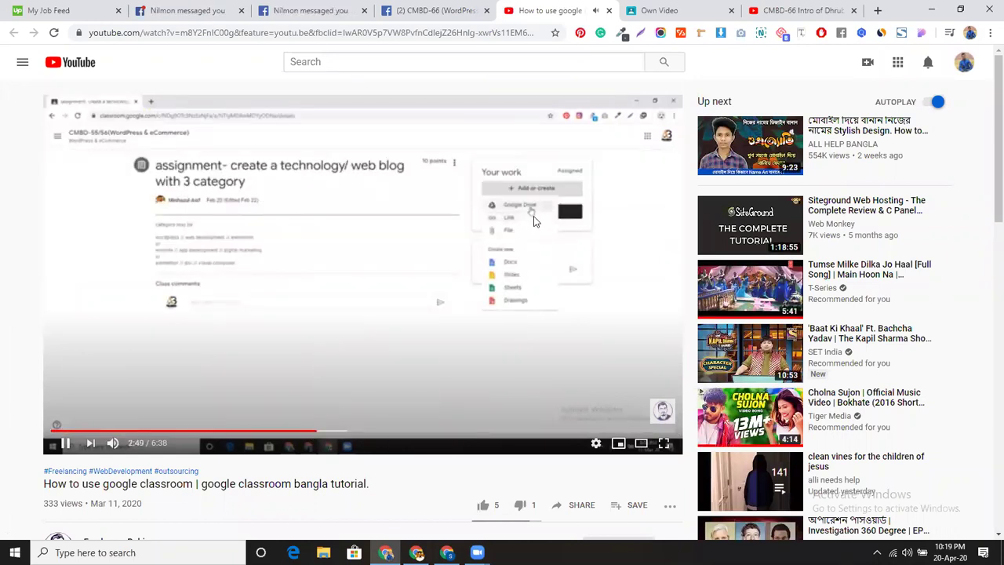
click(345, 432)
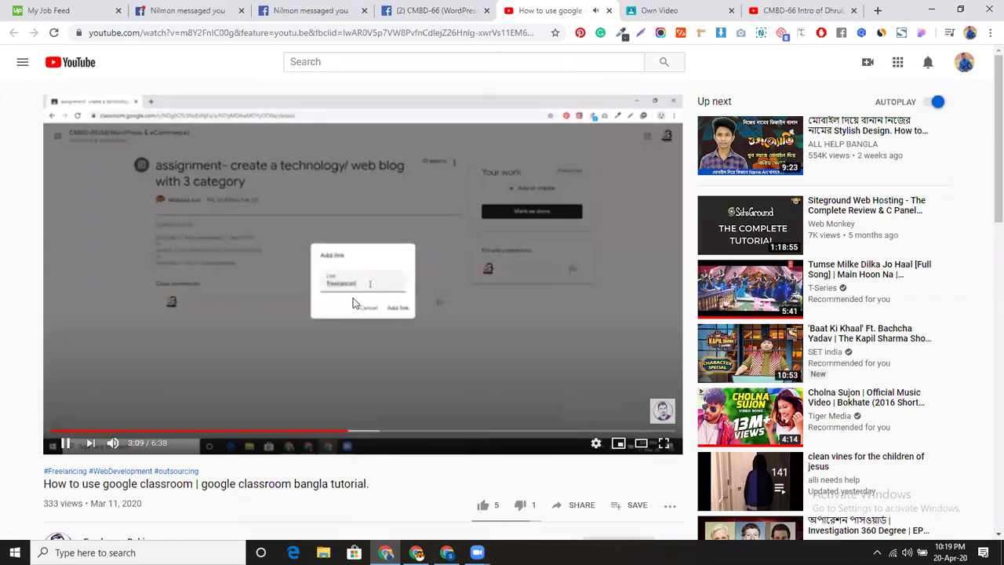
key(Right)
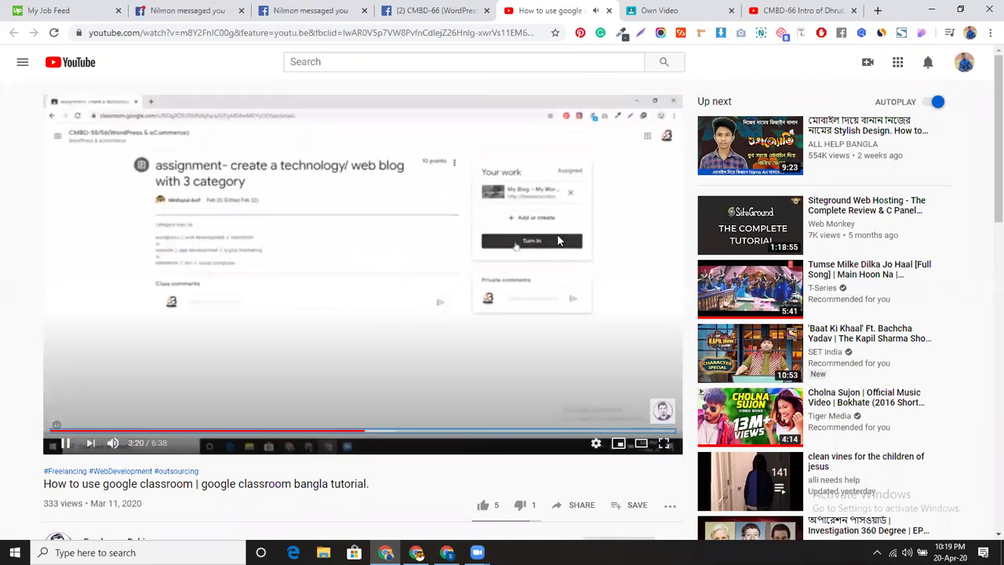
click(373, 354)
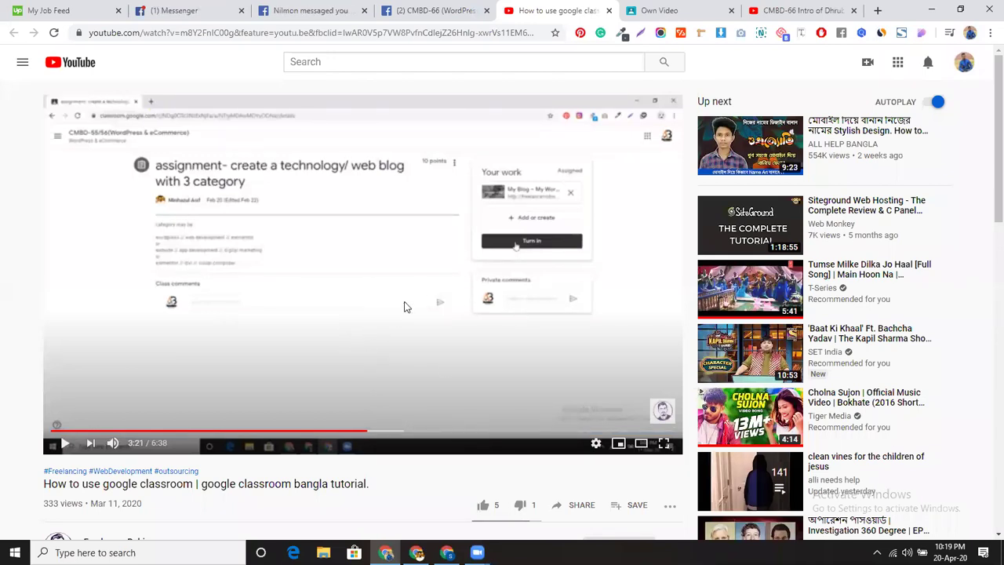
Visit the Freelancer Robin channel, then close it and the duplicate CMBD-66 Facebook tab
scroll(405, 307, down, 2)
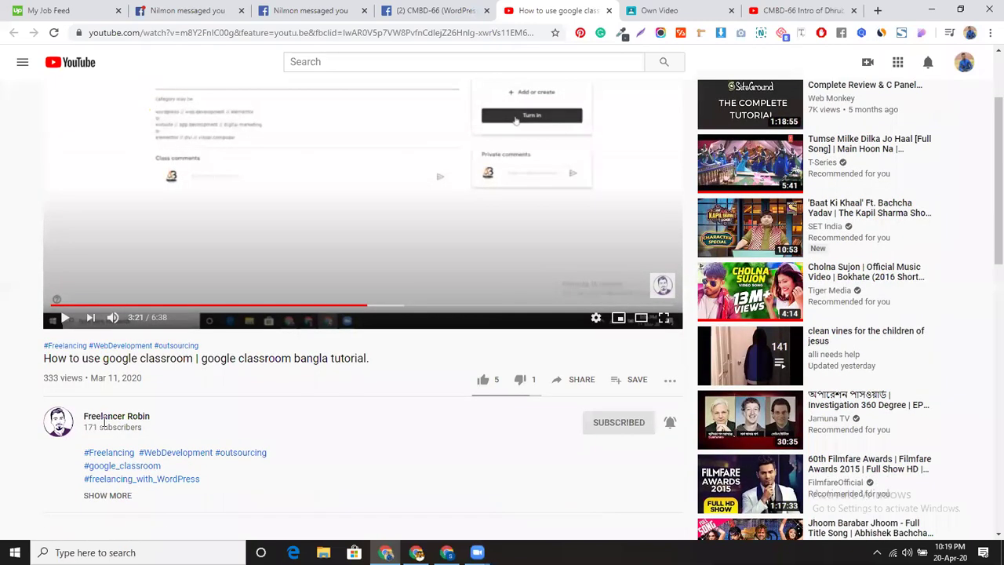
click(108, 418)
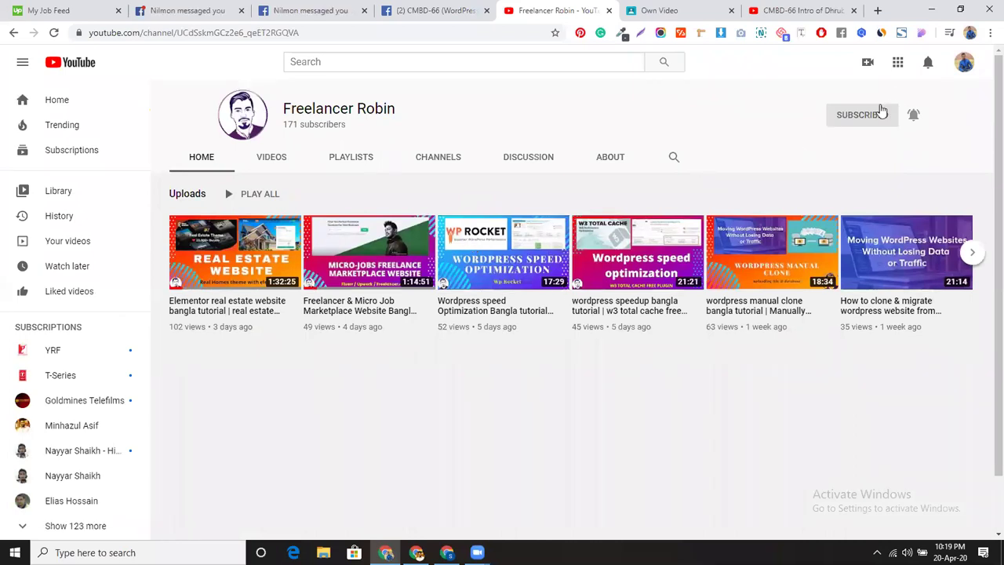
click(608, 10)
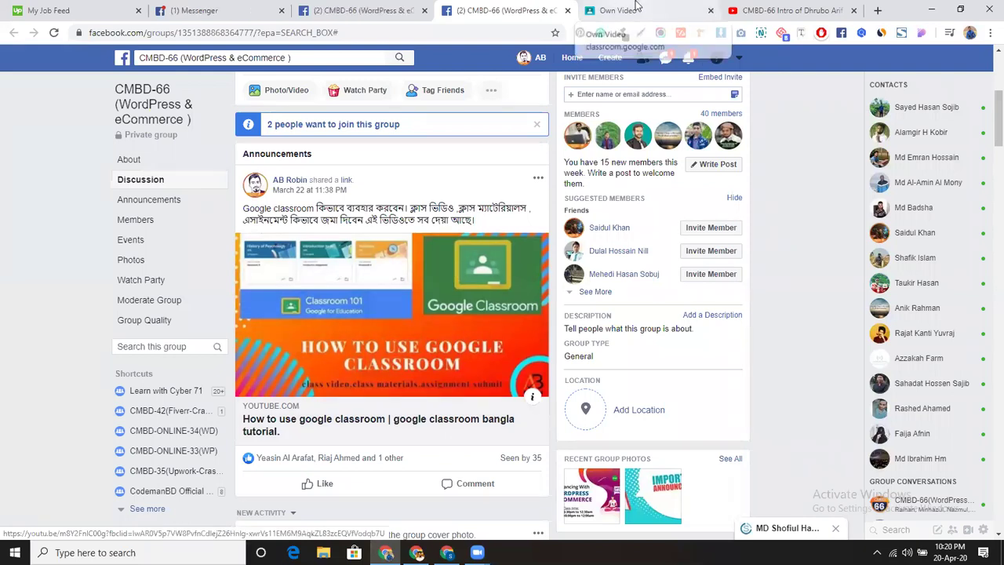
click(424, 11)
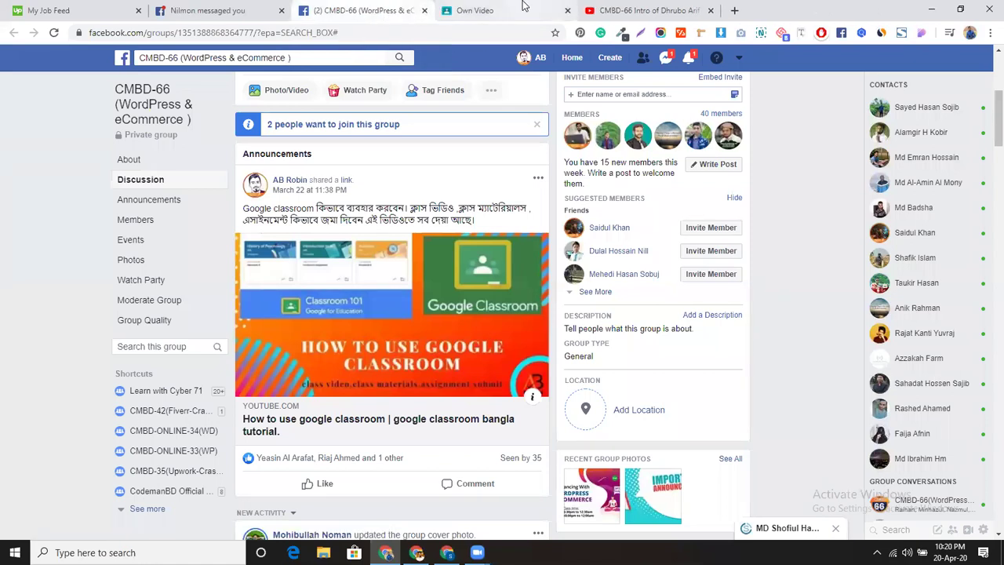
Close the duplicate CMBD-66 group tab and open two new blank tabs
click(521, 9)
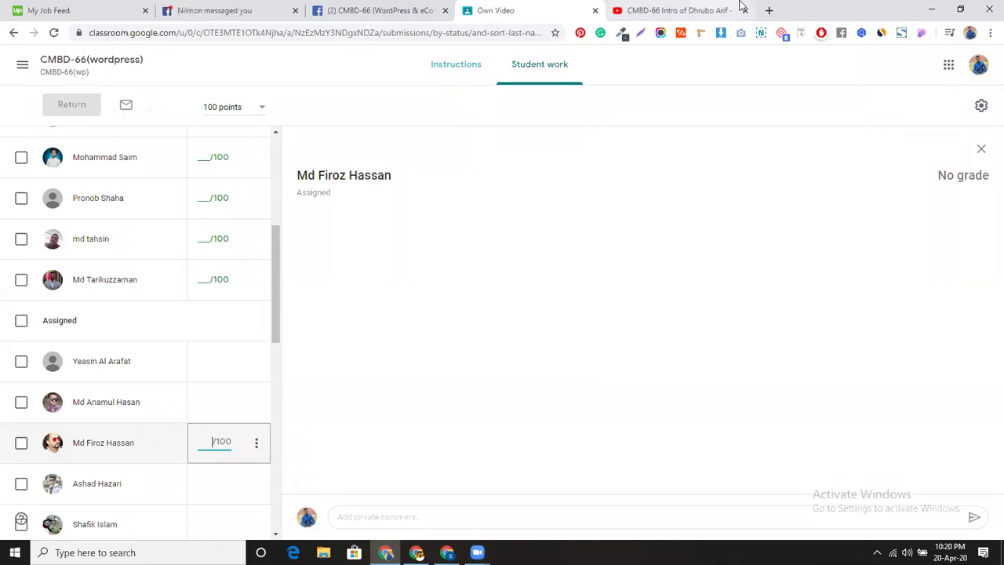
click(769, 9)
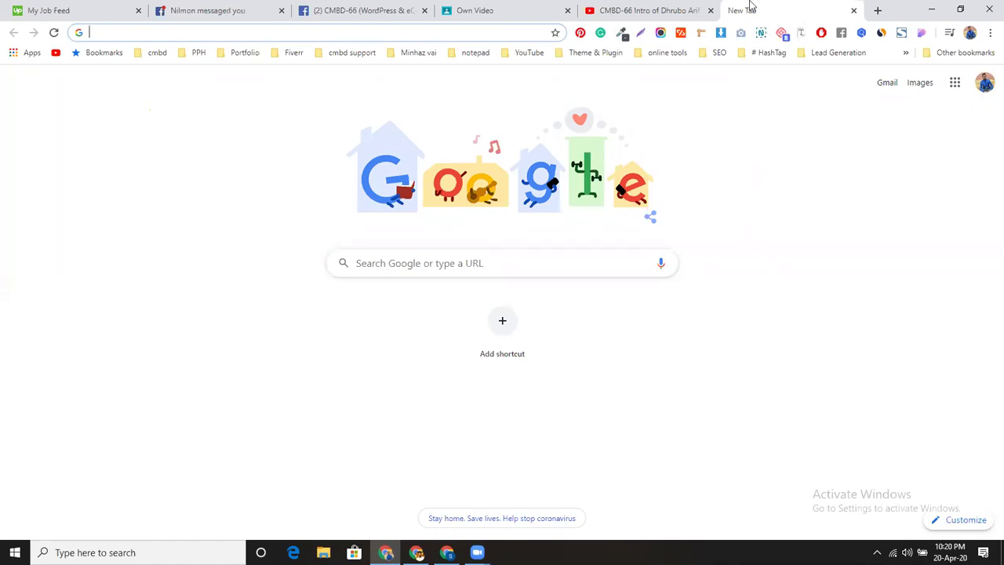
click(878, 10)
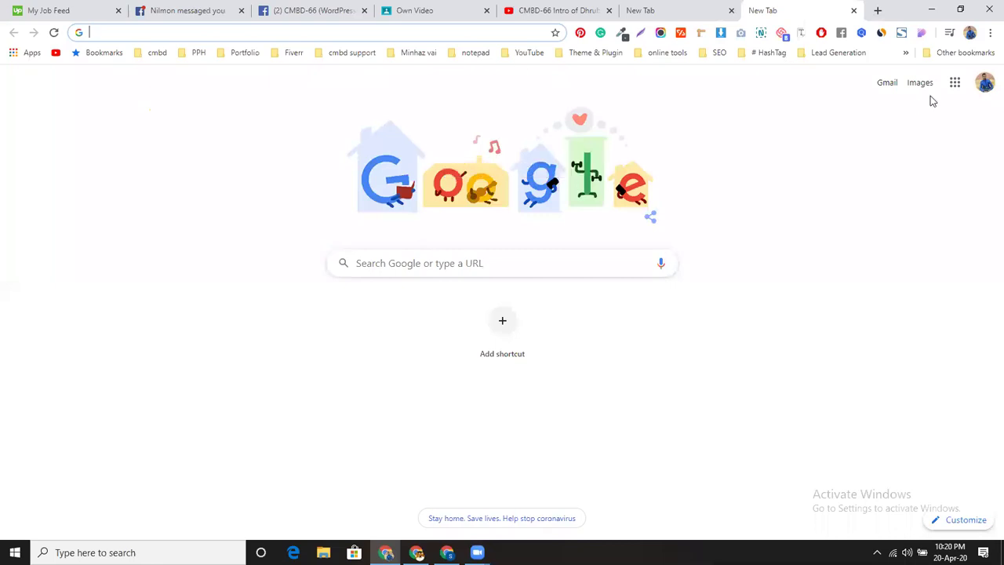
Open Google Docs from the Google apps grid
click(955, 83)
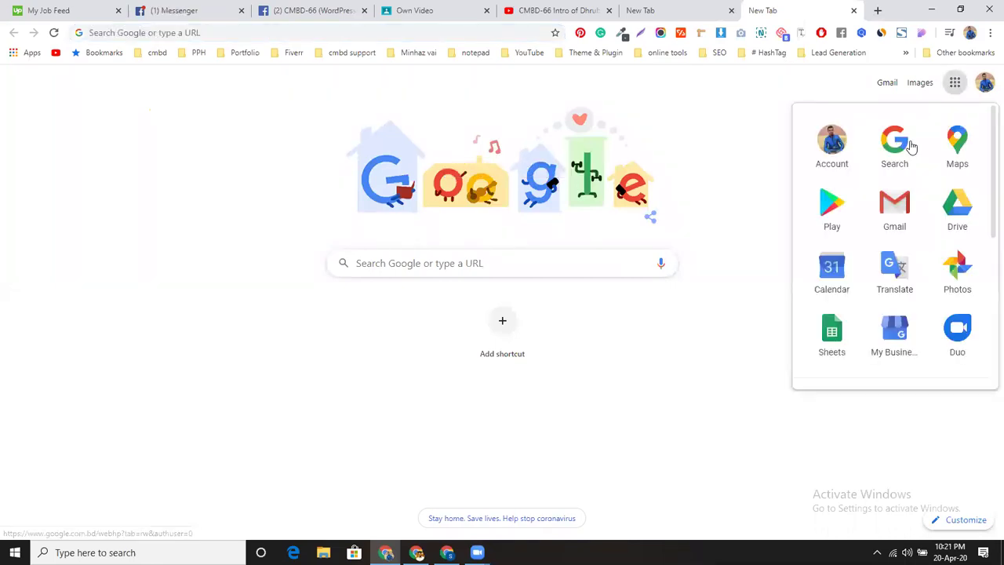
scroll(893, 211, down, 1)
scroll(893, 210, down, 3)
click(832, 236)
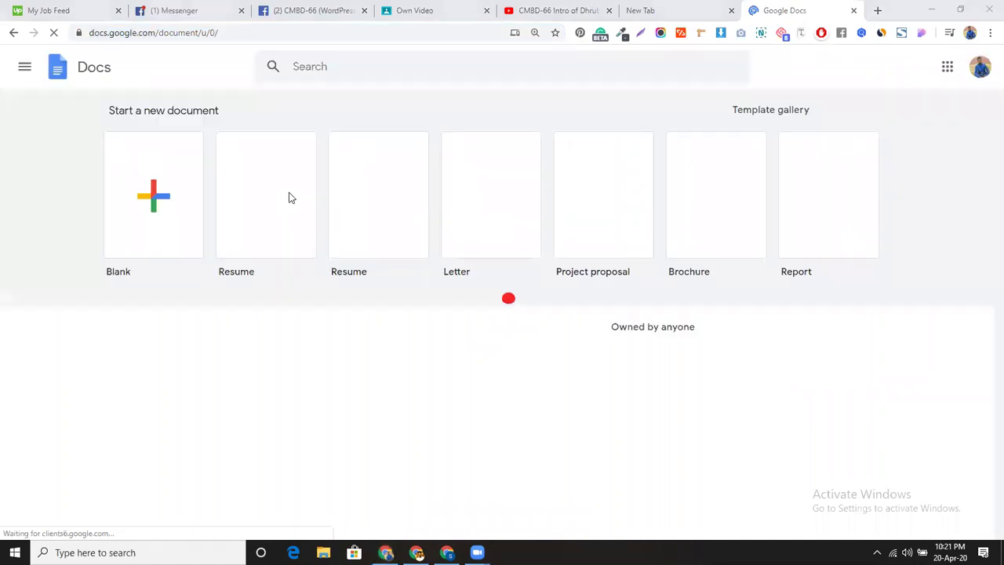
Create a blank document titled 'extansion/book mark/ softwer/ cmbd-66', then switch to the other Chrome window
click(154, 192)
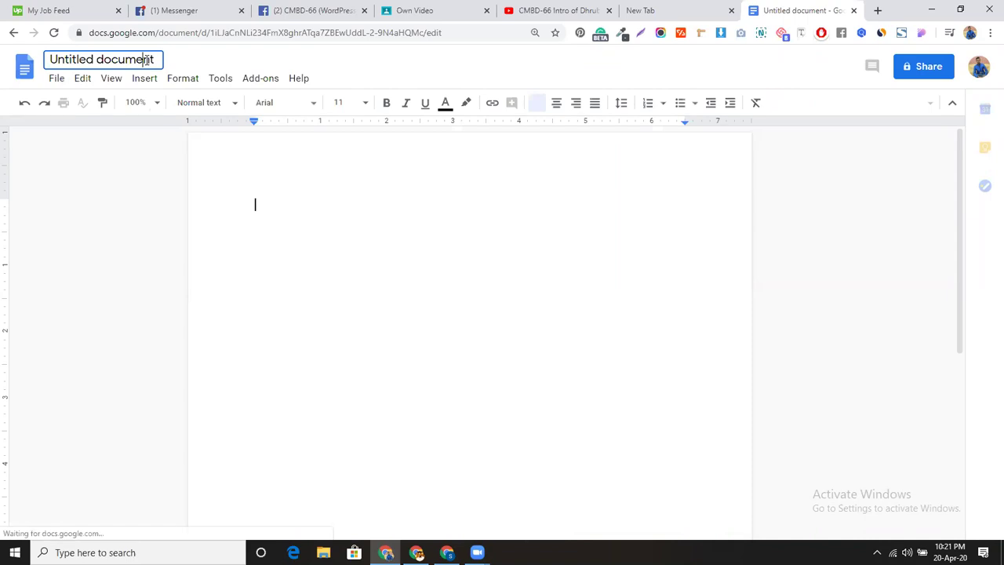
click(146, 60)
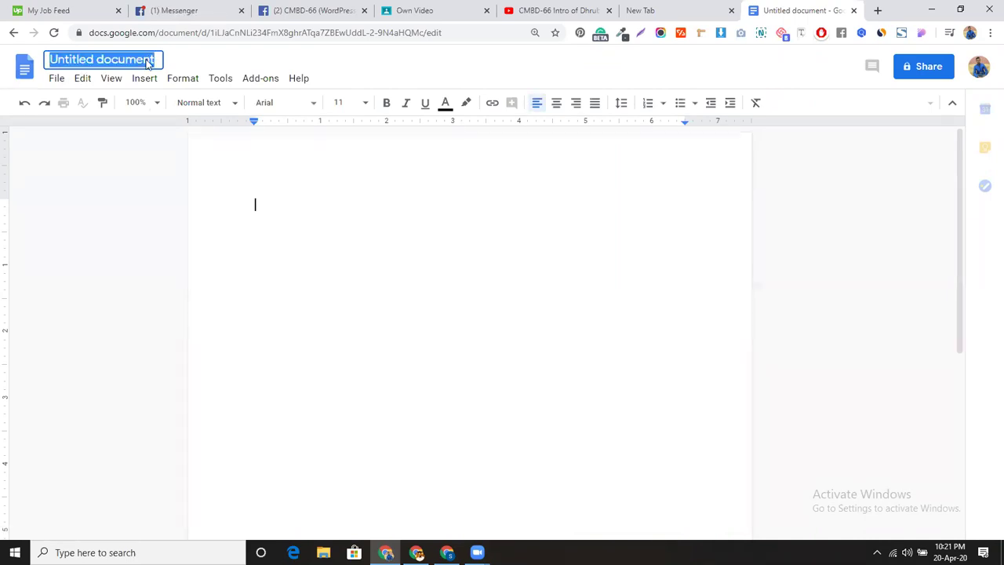
text(extansion/boo)
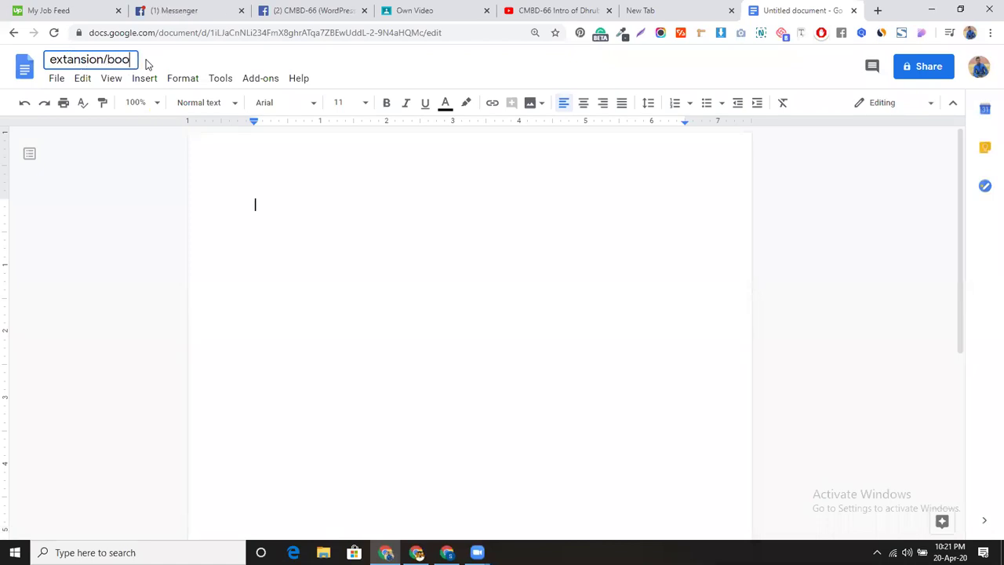
text(k mark/ )
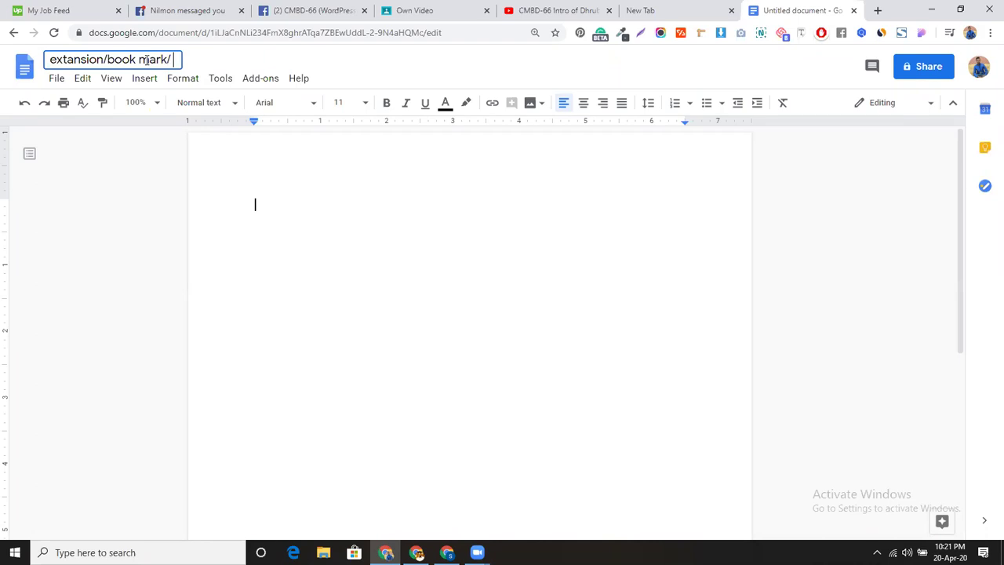
text(softwer)
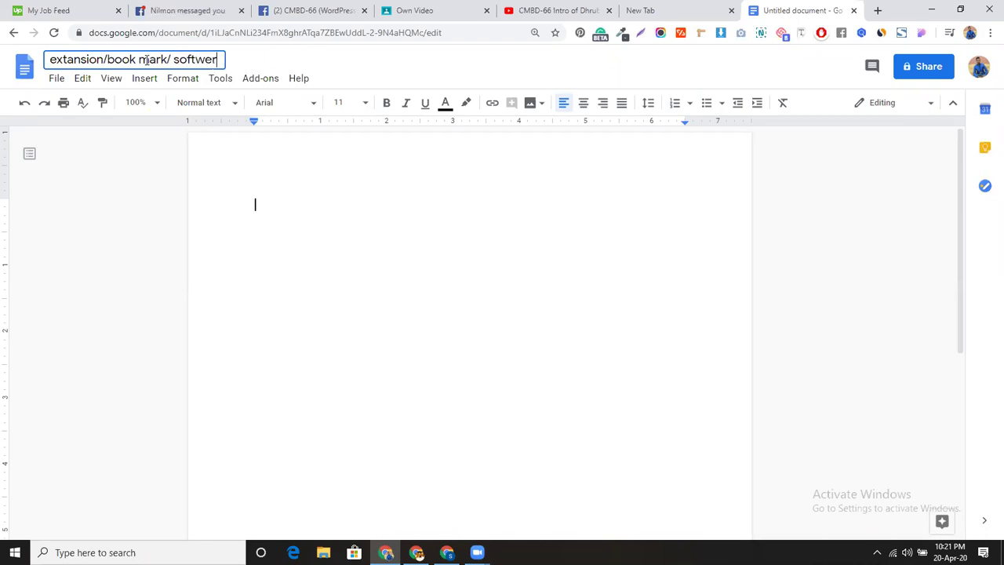
key(BackSpace)
text(/ cmbd-66)
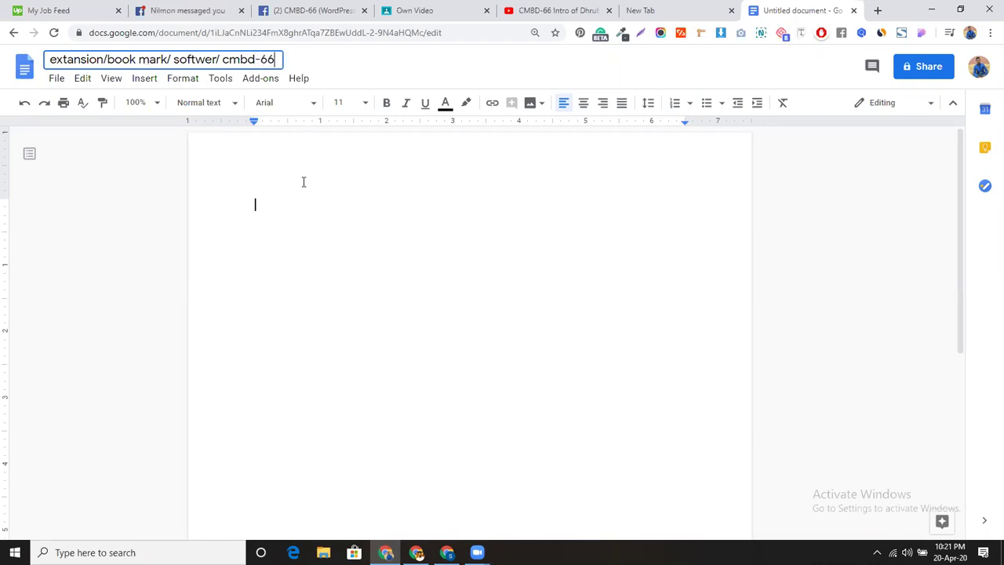
click(300, 192)
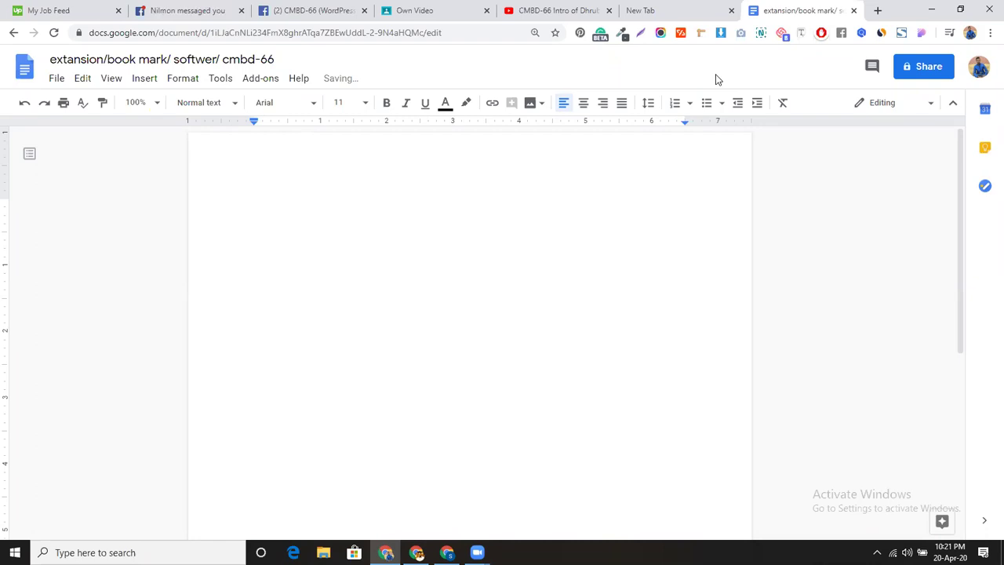
key(alt+Tab)
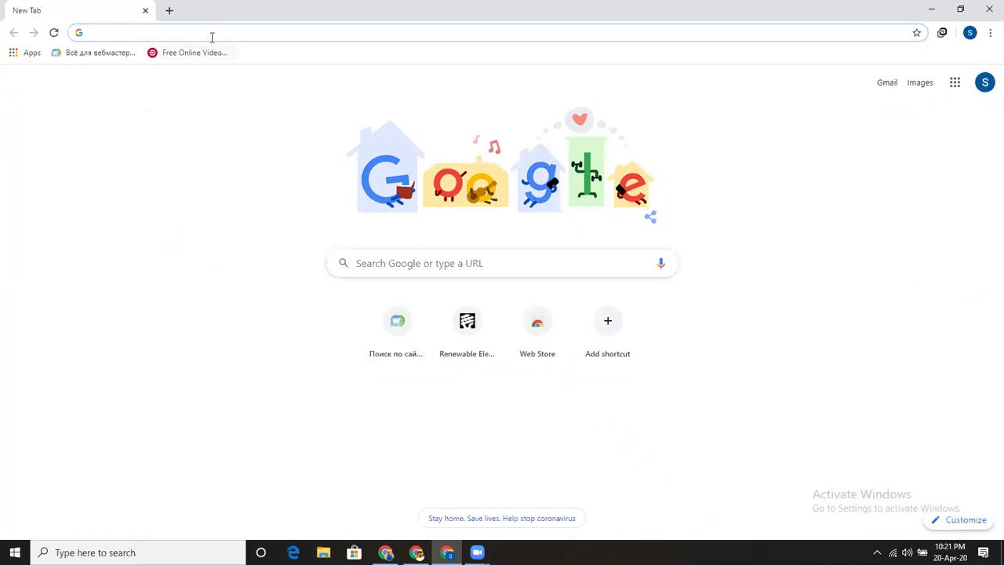
Search Google for 'lightshot'
text(li)
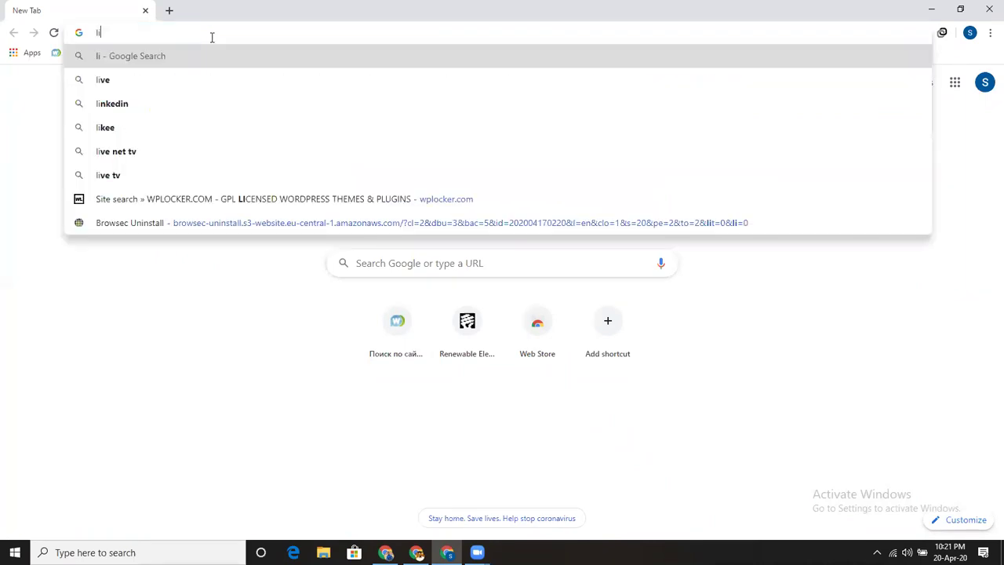
text(ghtshot)
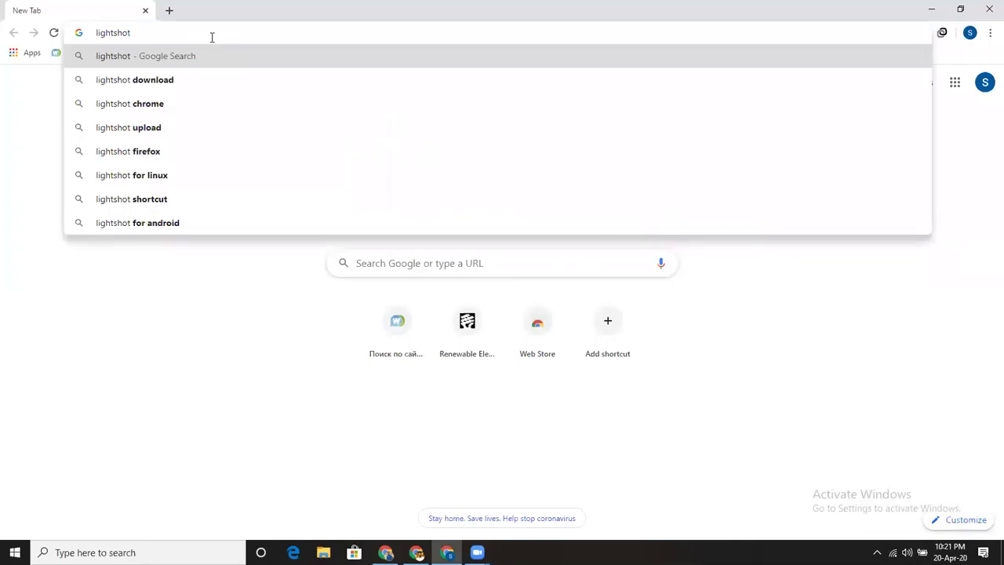
key(Return)
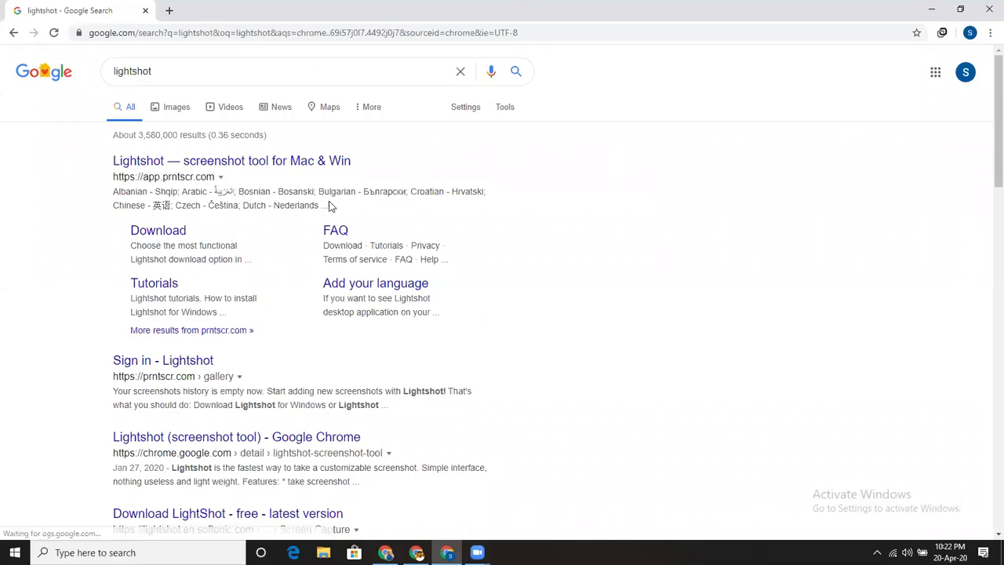
Open the Lightshot homepage in a background tab and add the Lightshot extension from the Chrome Web Store
middle_click(318, 167)
scroll(286, 343, down, 2)
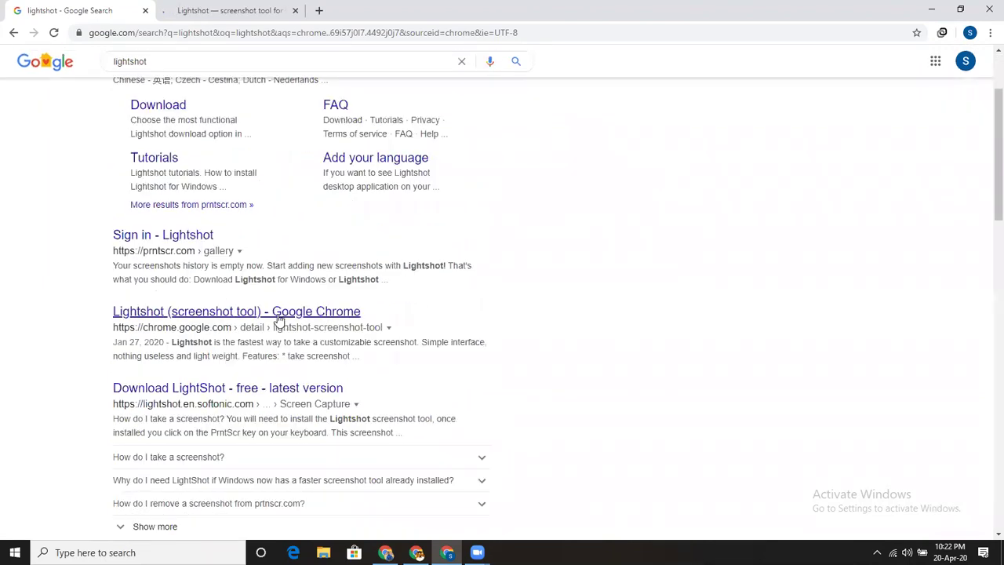
click(279, 317)
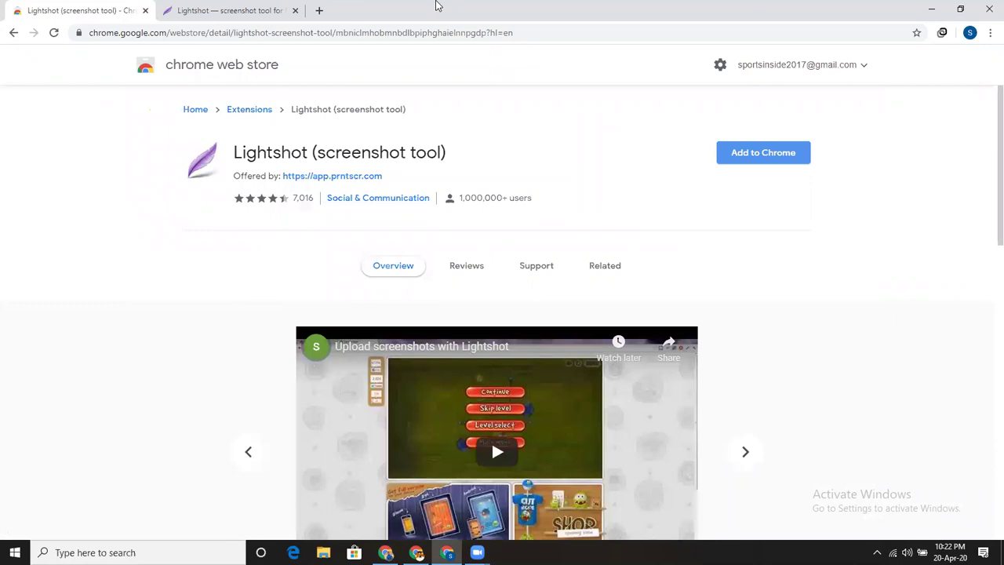
click(746, 158)
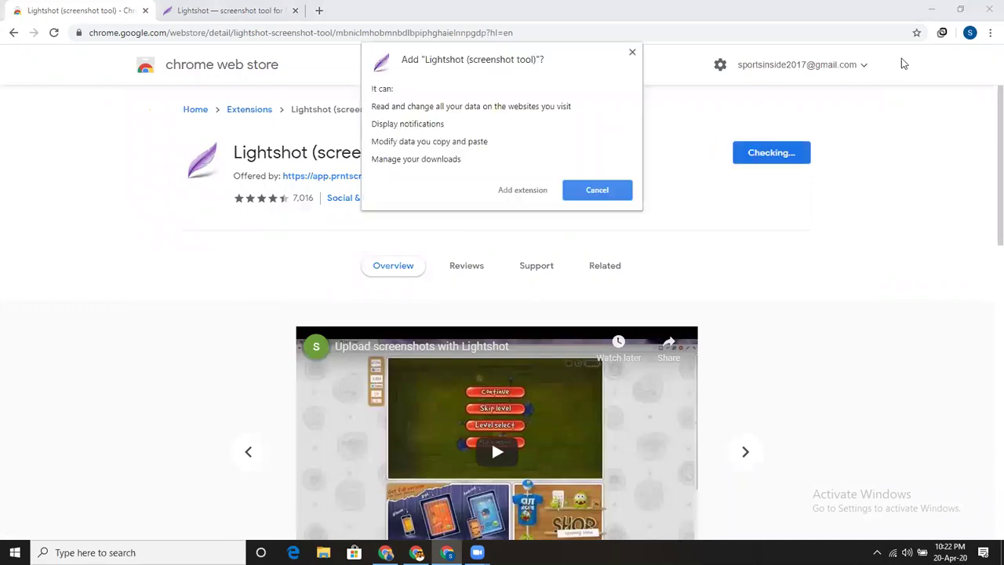
click(531, 193)
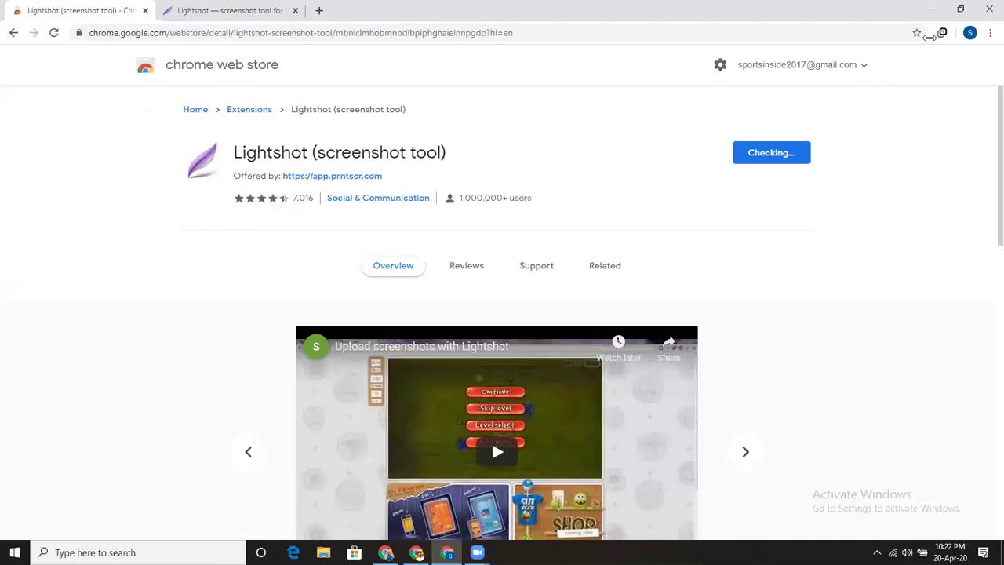
click(233, 7)
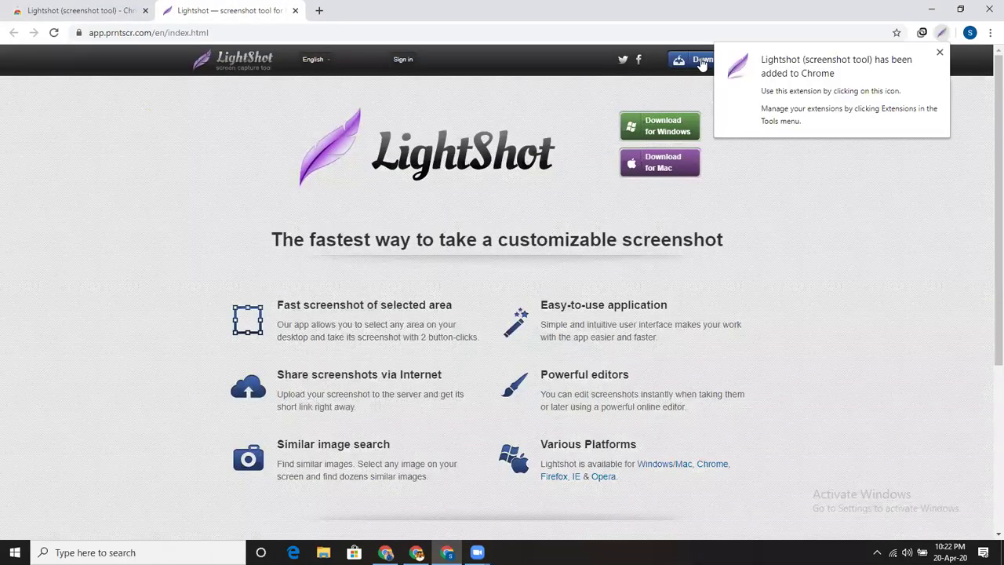
Dismiss the 'Lightshot has been added' notice and start a Lightshot screen capture
click(939, 54)
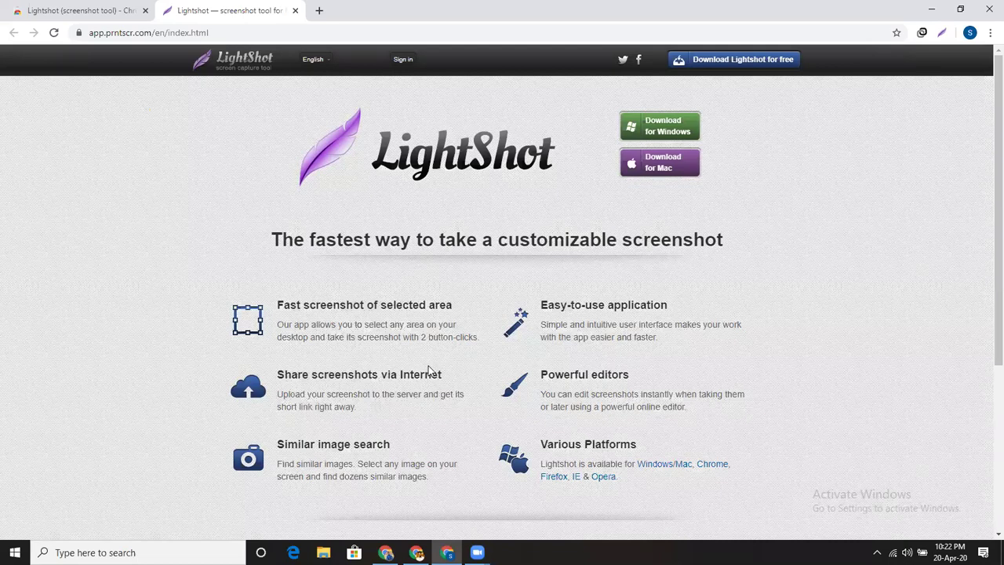
click(942, 33)
Capture the homepage logo area, box the feather logo in red, and draw an arrow to it
drag(90, 111, 531, 308)
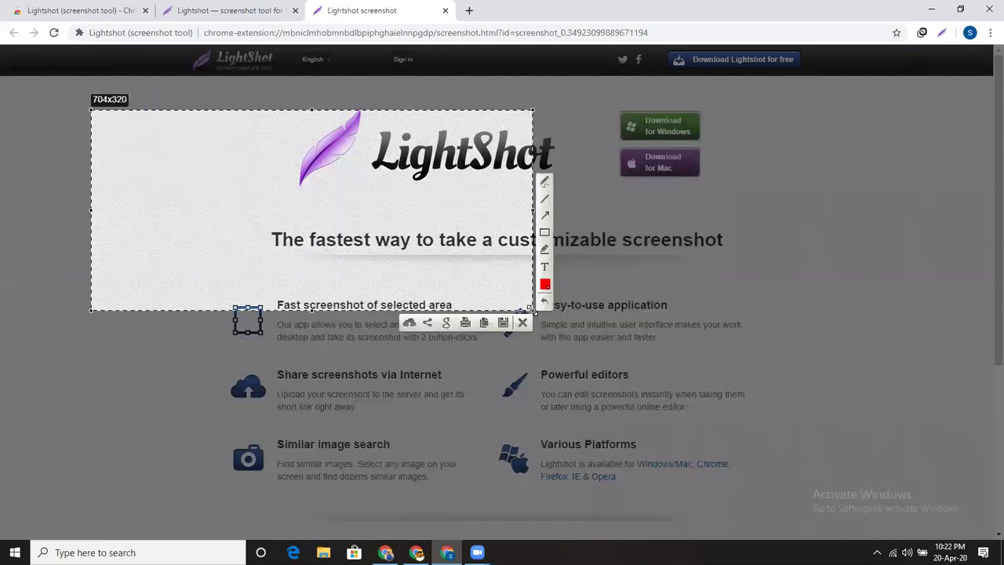
click(544, 233)
drag(269, 113, 373, 196)
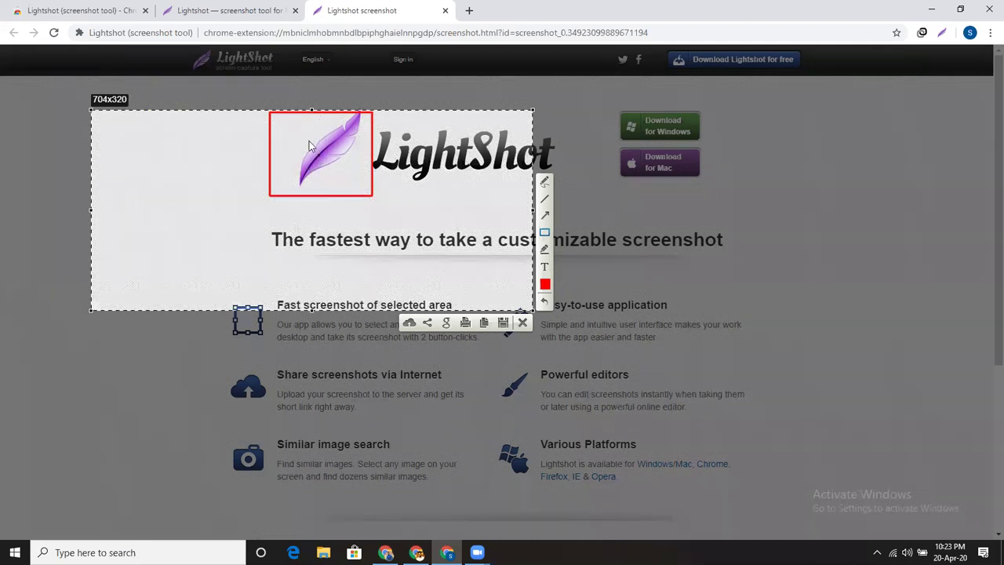
click(545, 215)
mouse_move(181, 207)
mouse_down()
mouse_move(283, 178)
mouse_move(289, 164)
mouse_up()
Add an enlarged red 'Please solve this' label to the left of the logo
click(545, 267)
click(146, 218)
text(Please solve this)
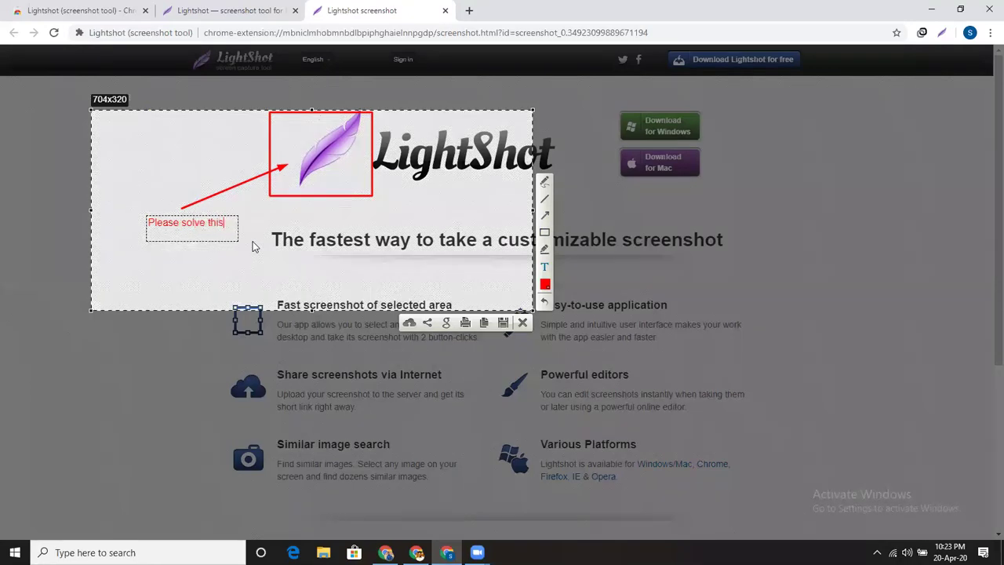
scroll(206, 221, up, 4)
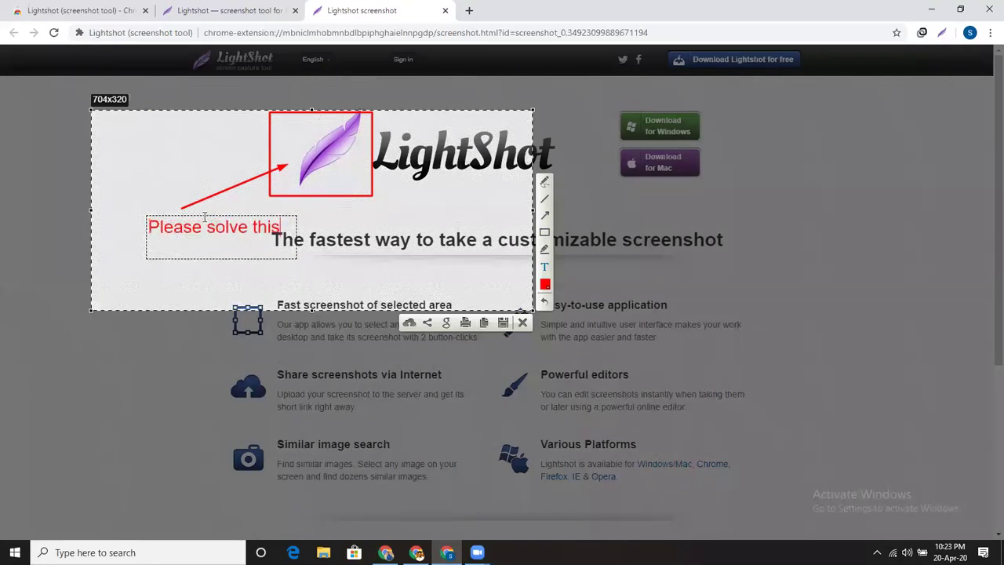
drag(204, 218, 175, 218)
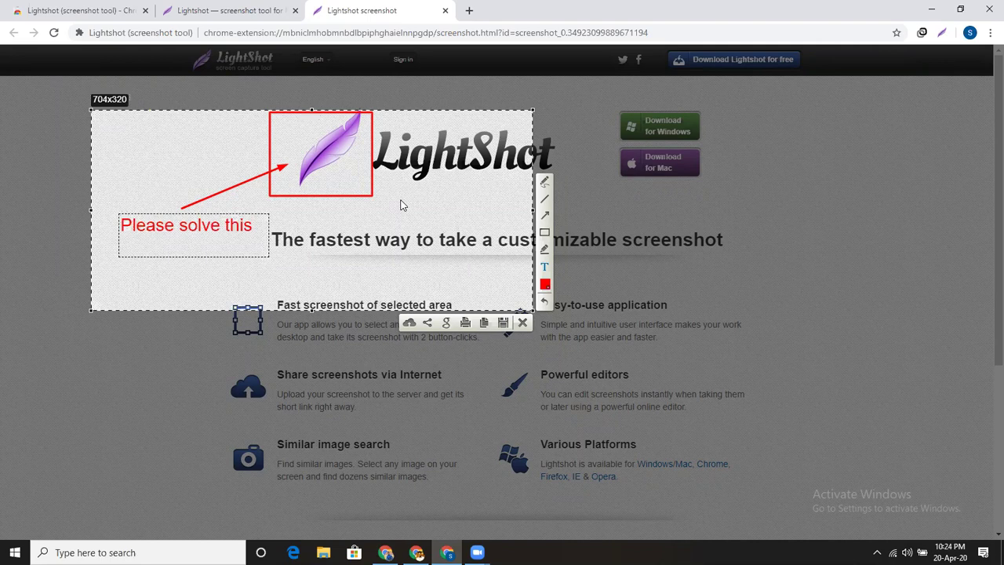
Close the screenshot editor, copy the Lightshot Web Store address, and type 'Lightshot screenshot' in the Docs notes
click(410, 323)
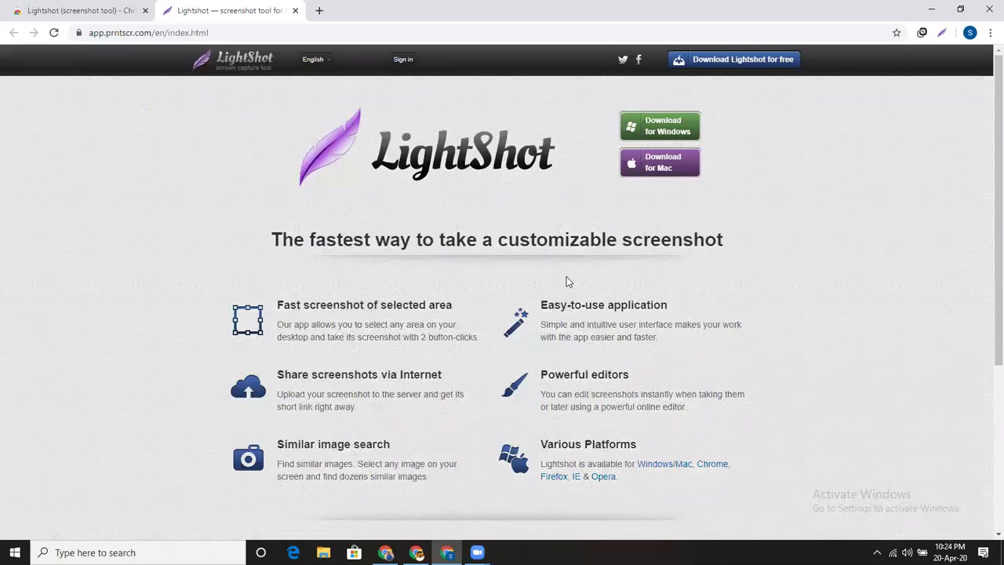
click(71, 10)
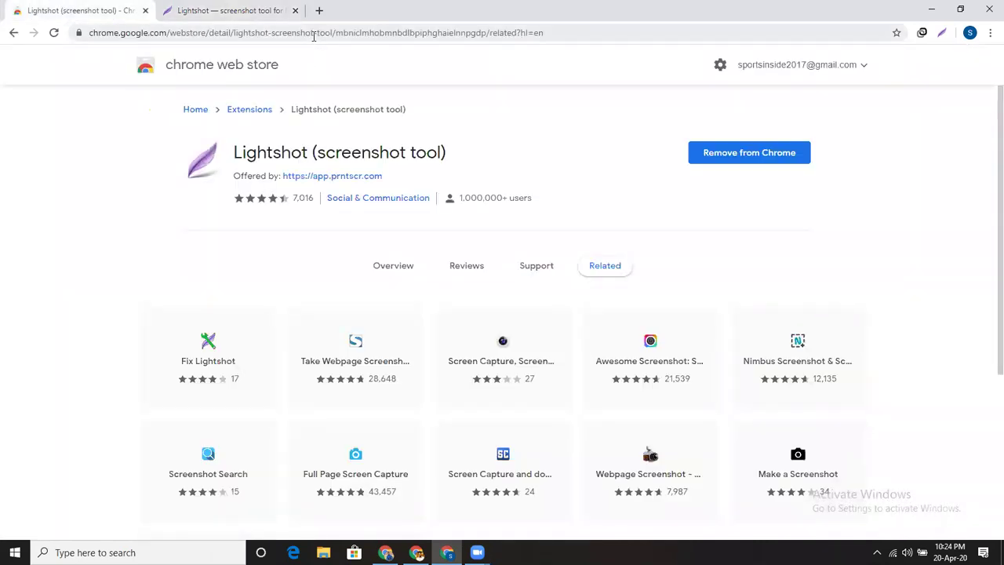
click(313, 36)
key(ctrl+c)
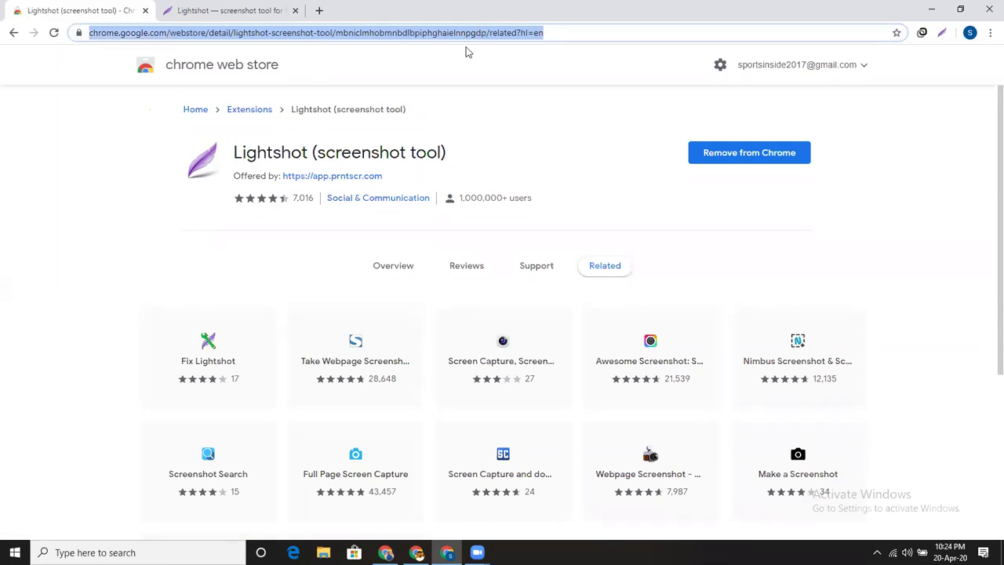
click(393, 549)
text(L)
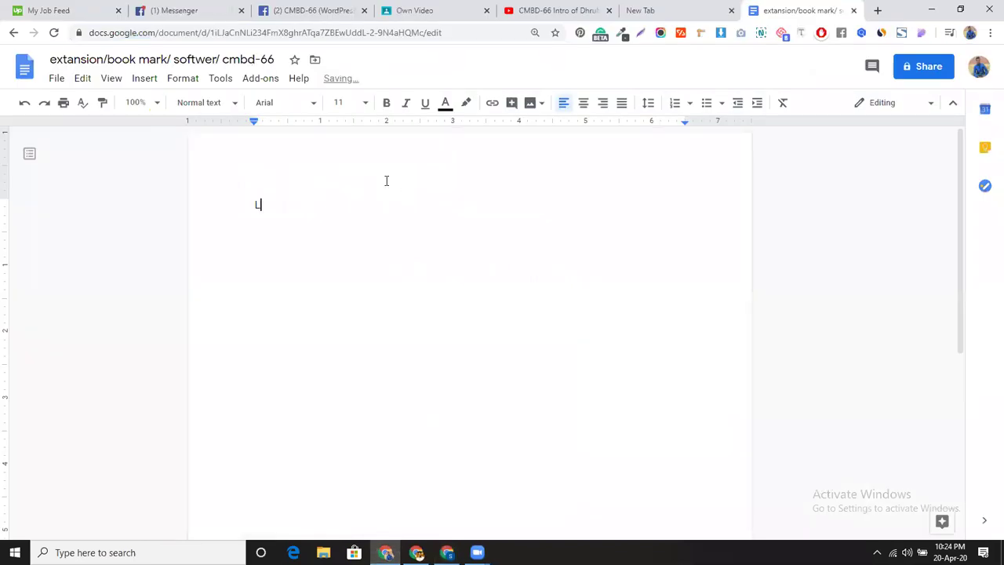
text(ightshot screenshot)
Paste the Lightshot web store link on a new line, then open the web (D:) drive in File Explorer
key(Return)
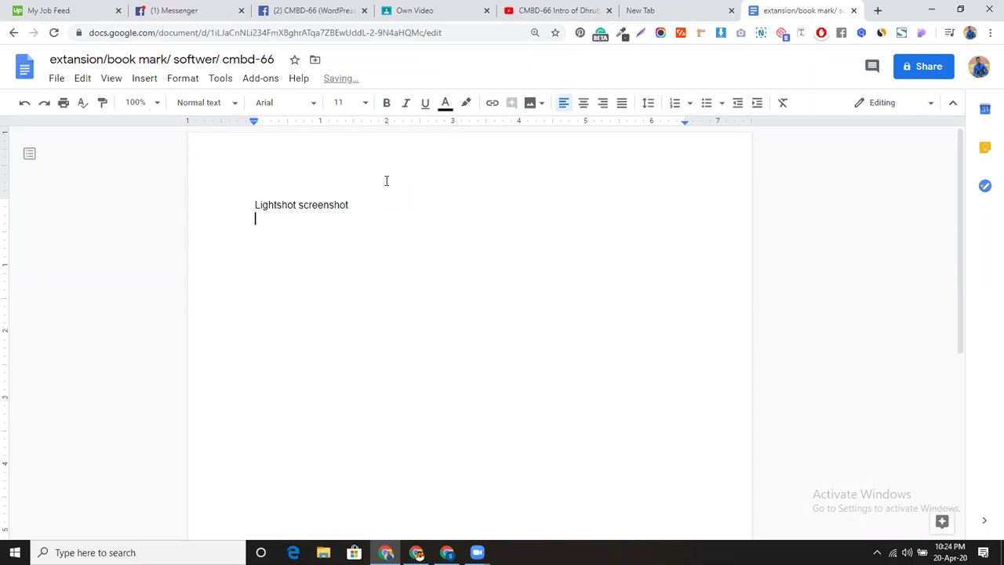
key(ctrl+v)
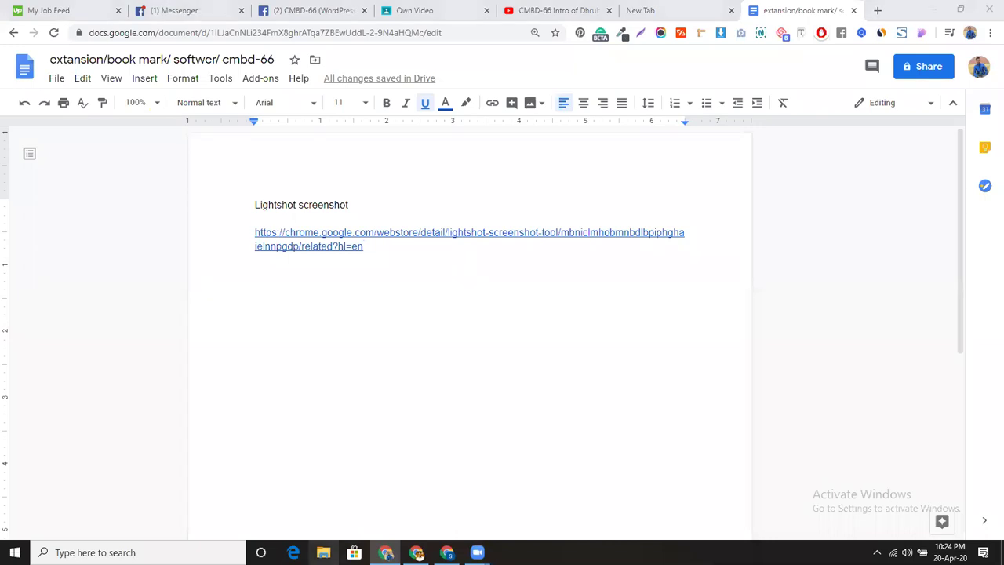
click(323, 553)
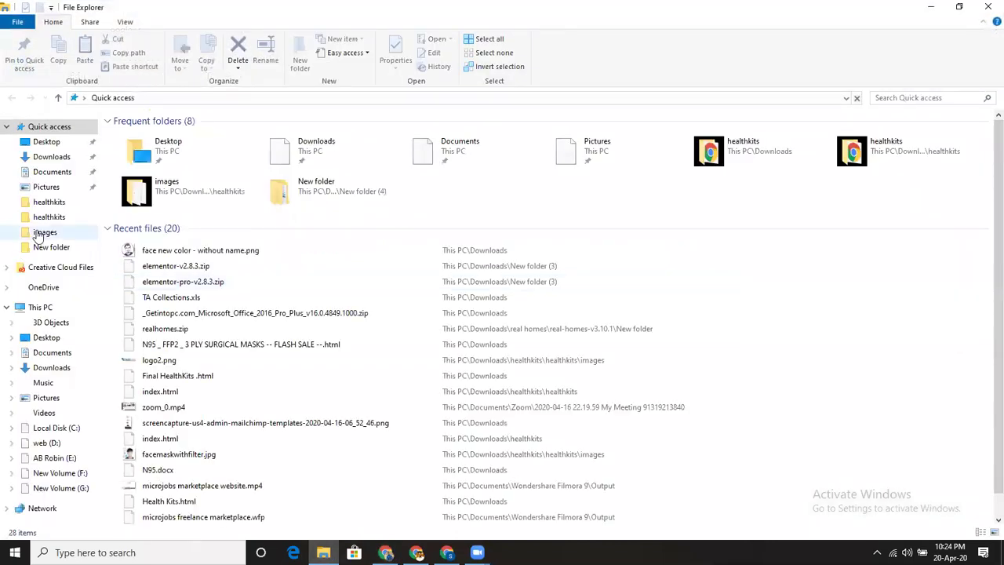
click(41, 447)
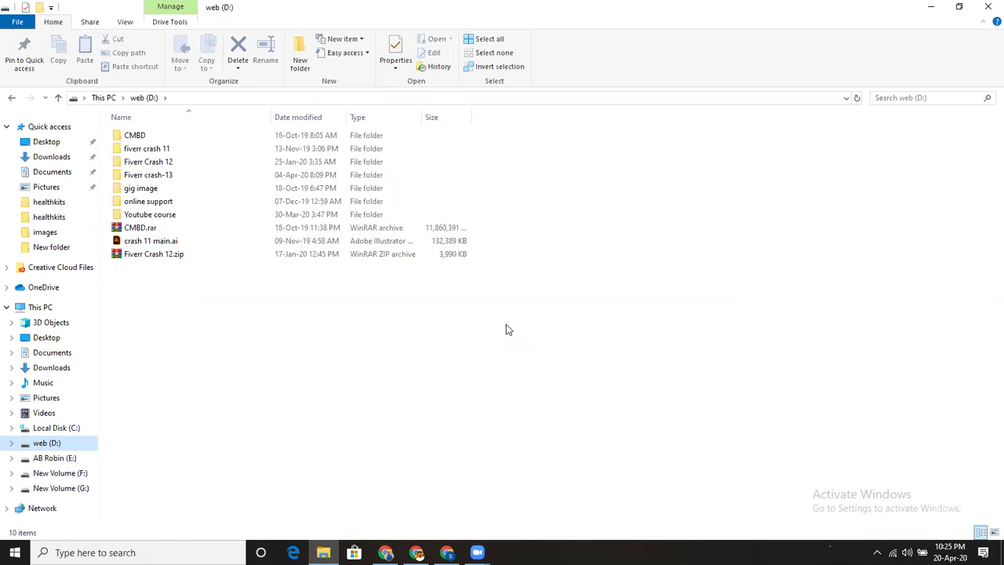
Upload a Lightshot capture of the web (D:) file list, copy its link, and return to Docs
key(Print)
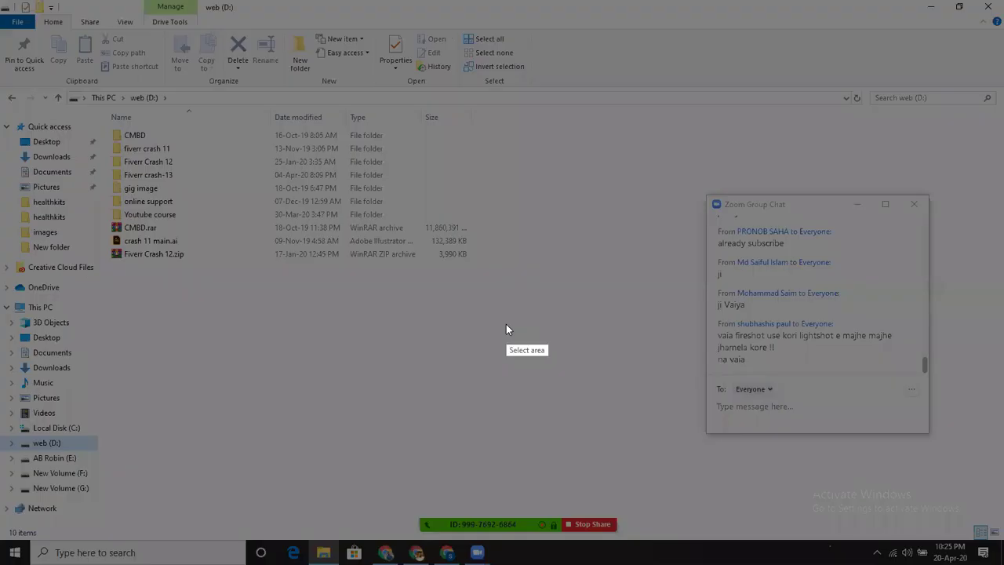
drag(221, 121, 535, 340)
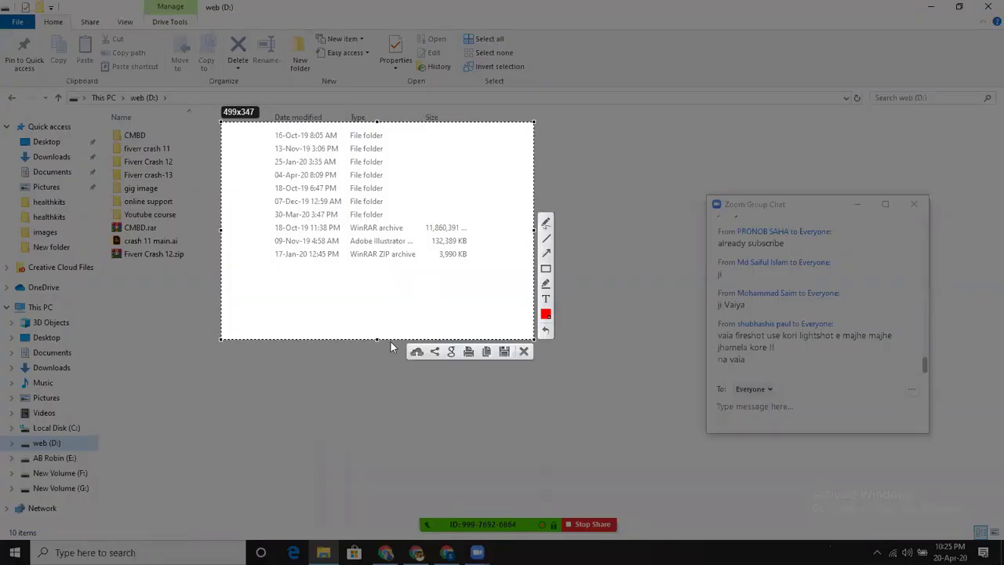
click(410, 354)
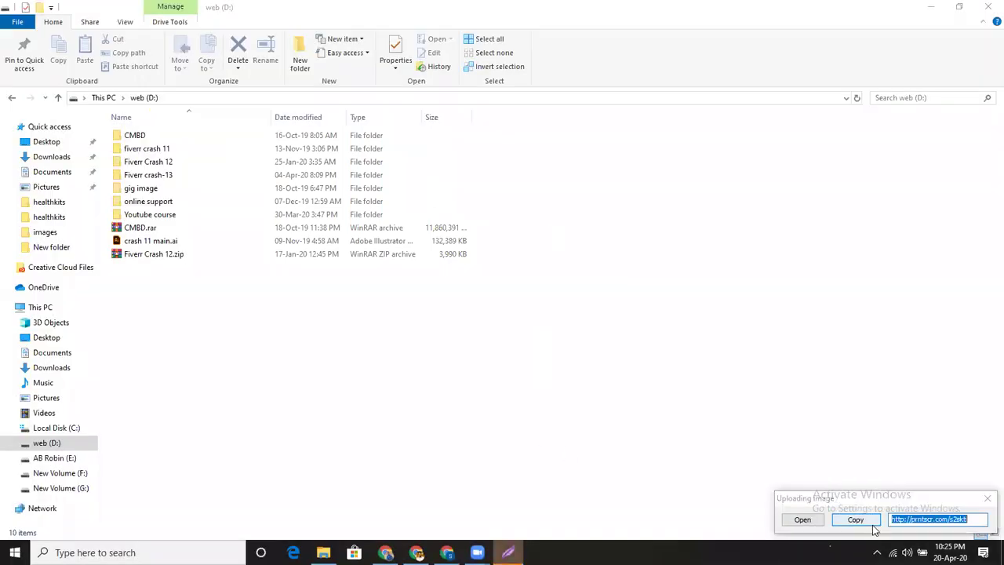
click(857, 520)
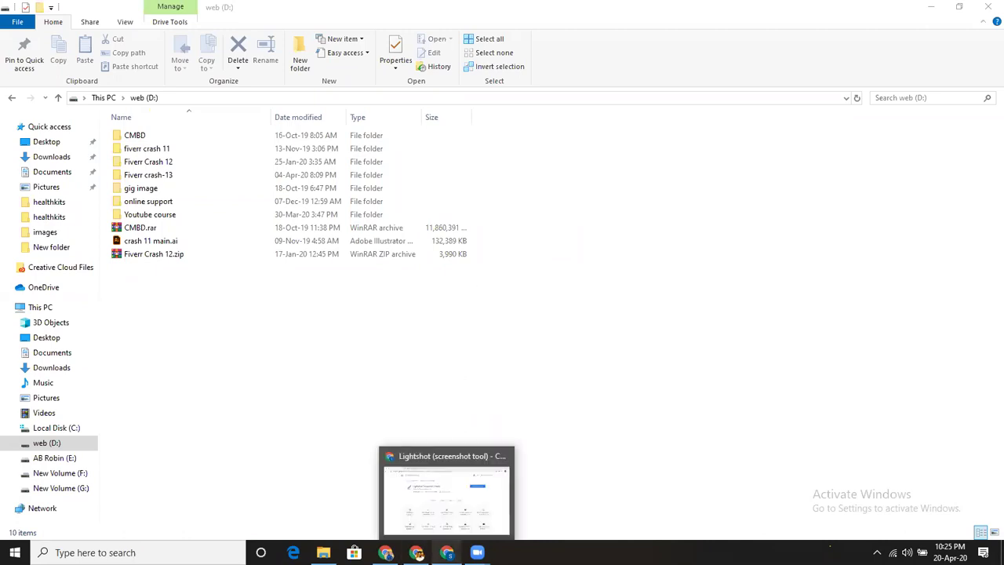
click(416, 552)
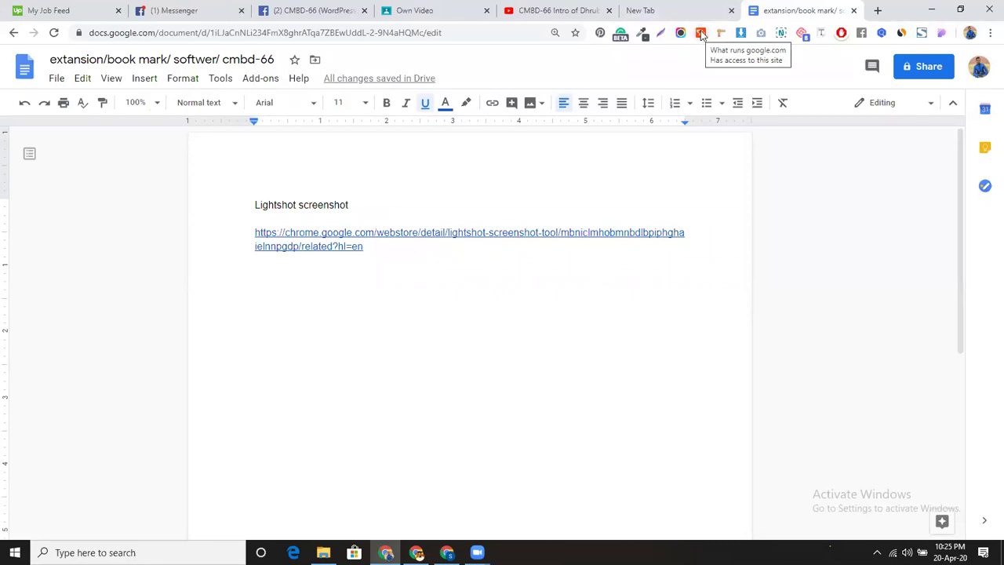
click(416, 552)
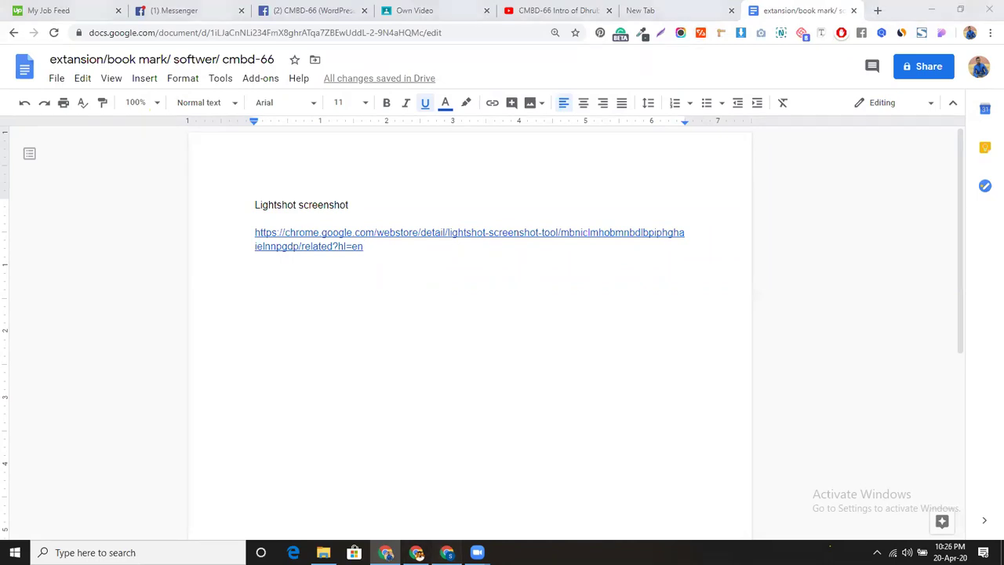
Search 'whatruns chrome extension', open the WhatRuns store page, and copy its URL for Docs
text(w)
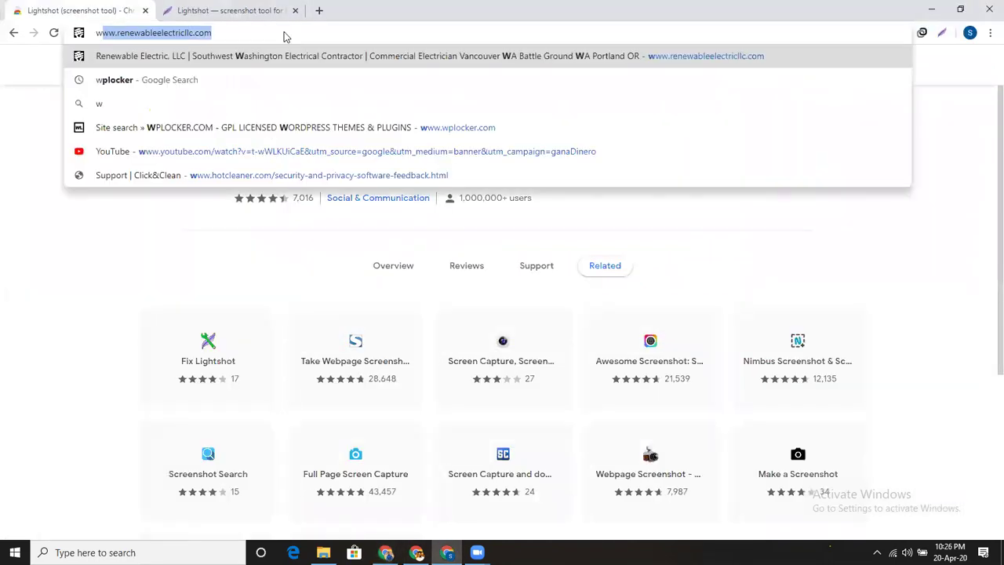
text(hatsrun)
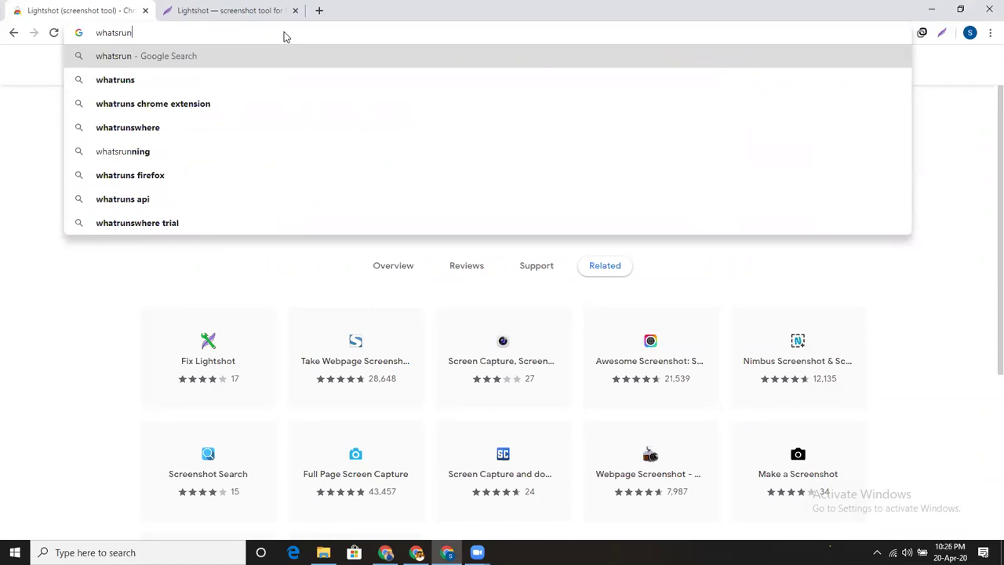
click(264, 107)
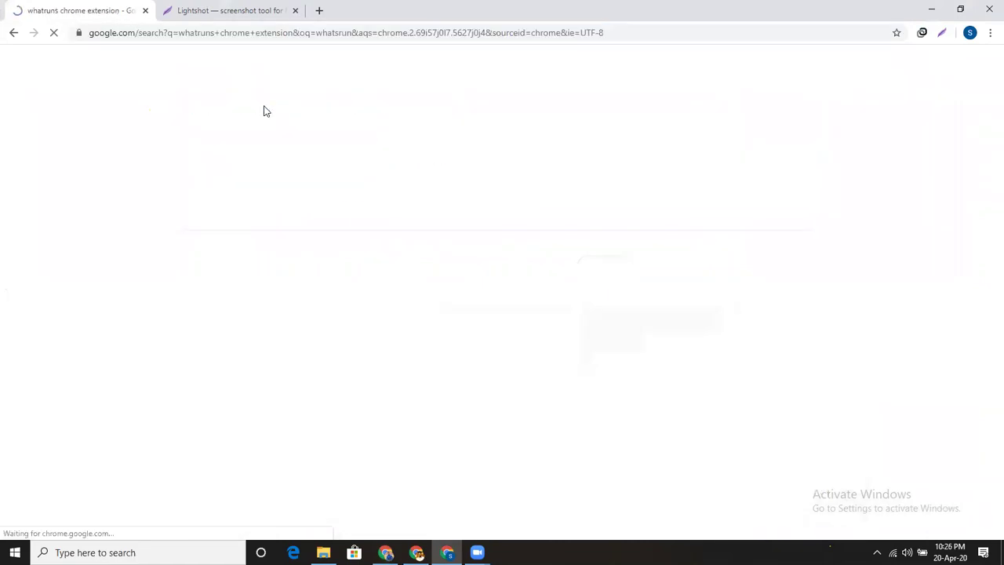
click(203, 160)
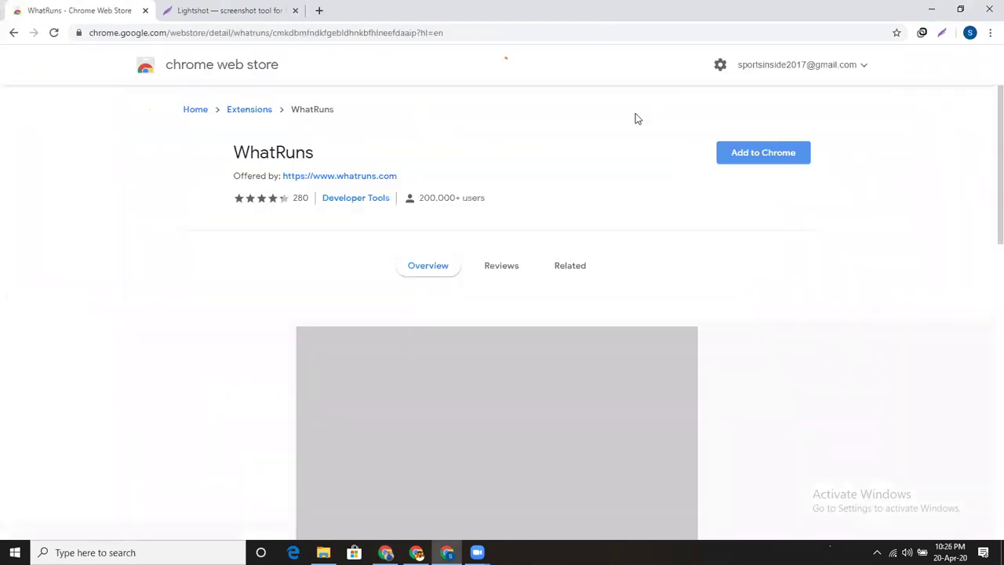
click(404, 33)
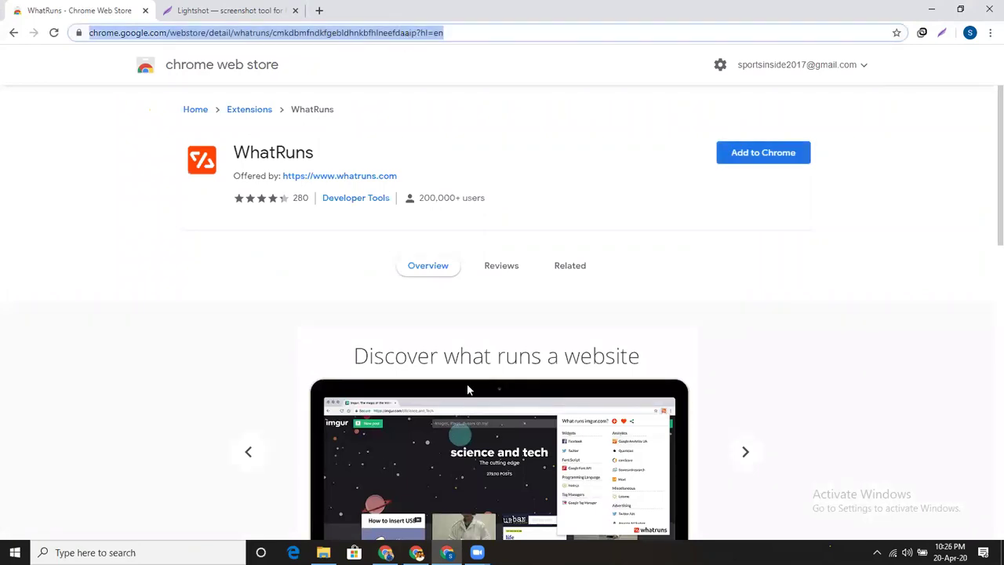
key(alt+Tab)
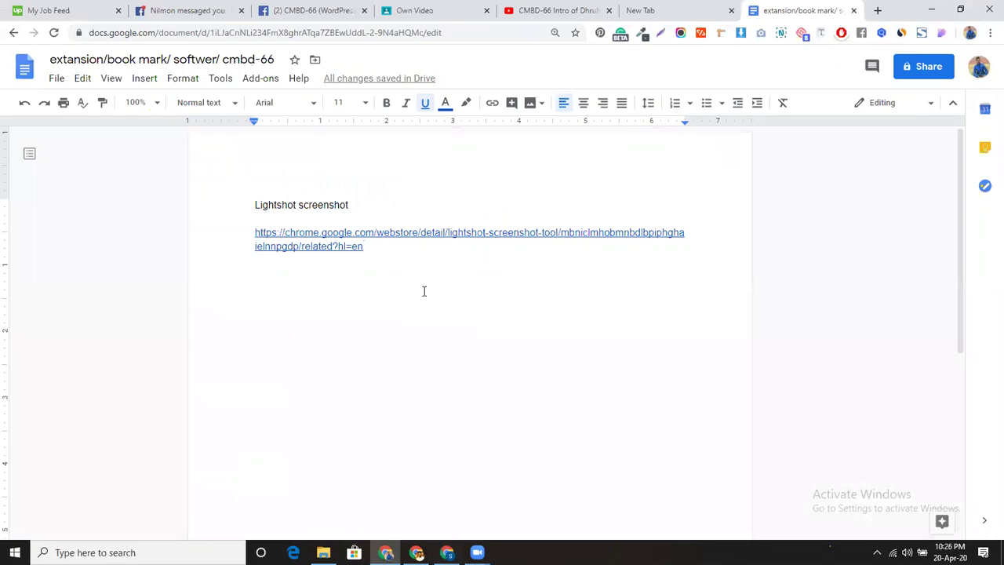
Add a 'whats run' line with the pasted WhatRuns store link, then start adding WhatRuns to Chrome
key(Return)
key(Return)
text(whats)
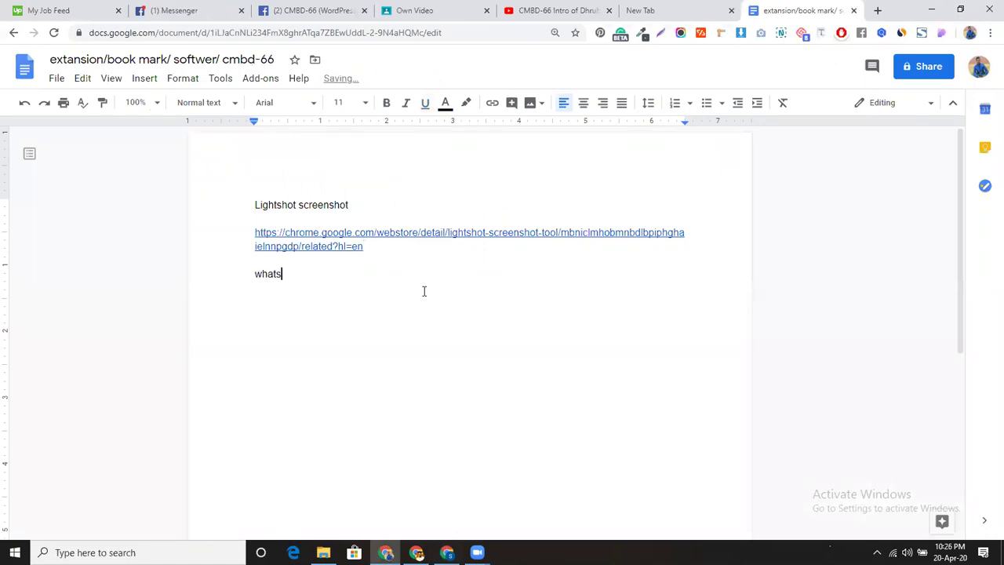
text( run)
key(Return)
key(ctrl+v)
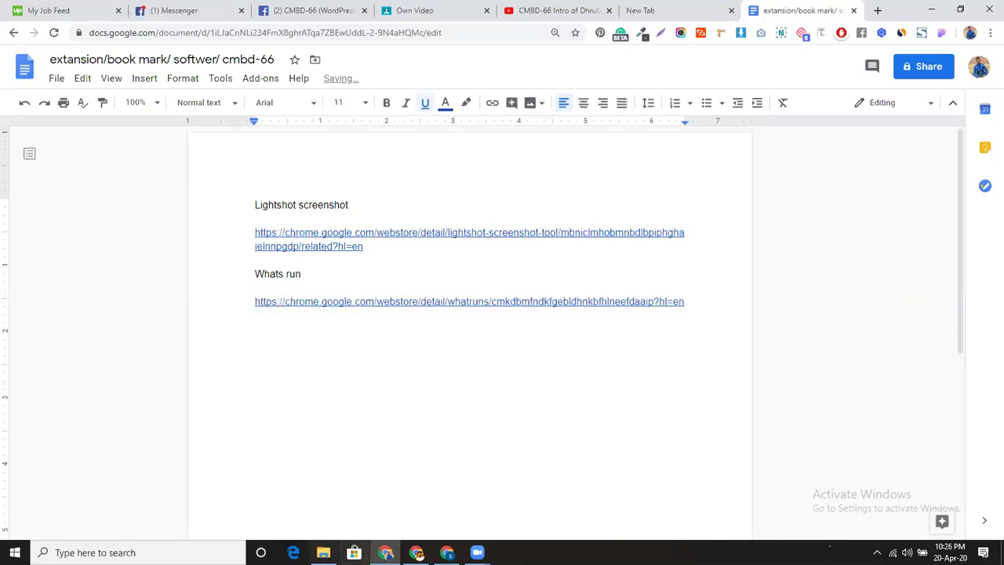
click(447, 553)
click(739, 154)
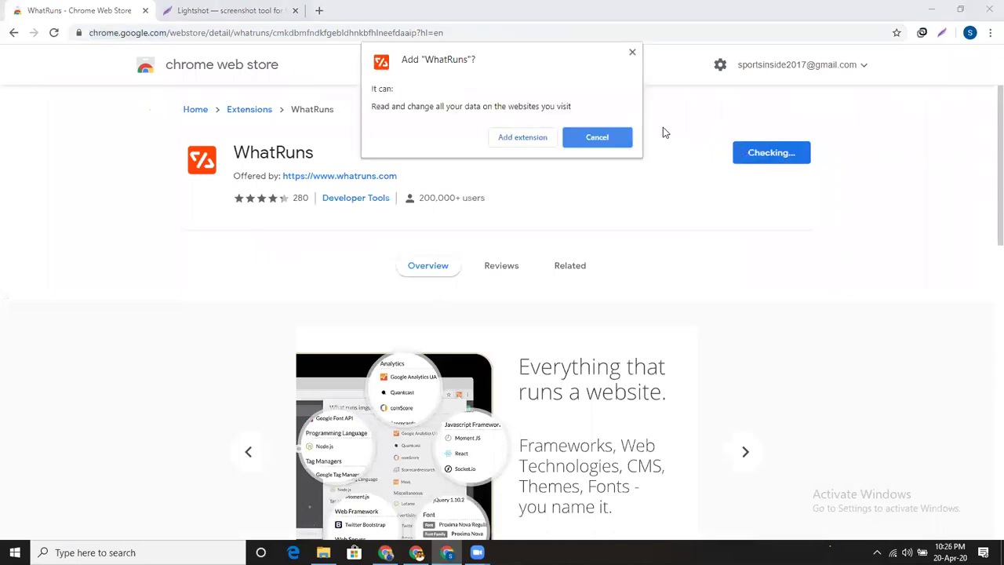
Confirm the WhatRuns installation and load freelancerrobin.com in a new tab
click(531, 138)
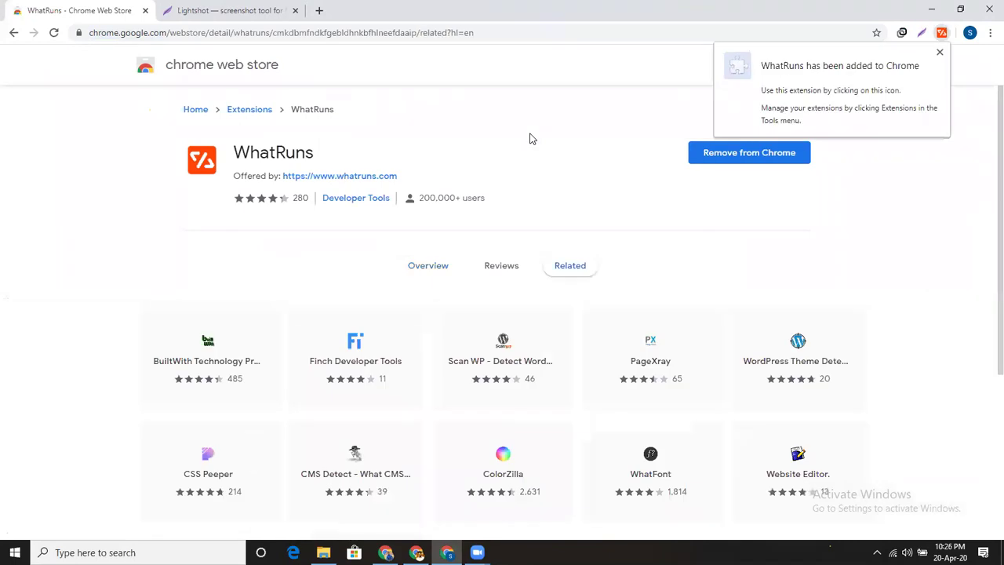
click(319, 11)
text(freela)
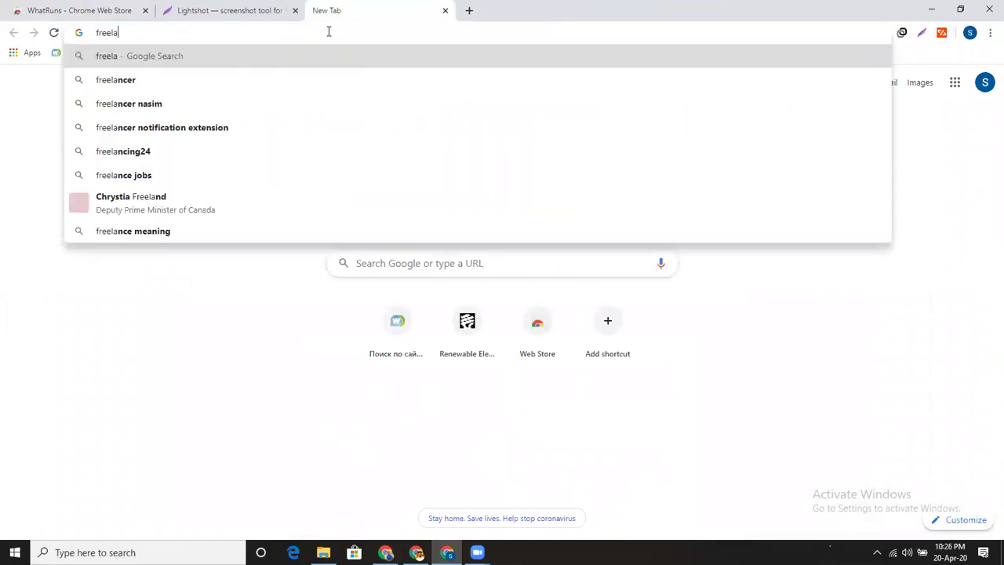
text(ncerr)
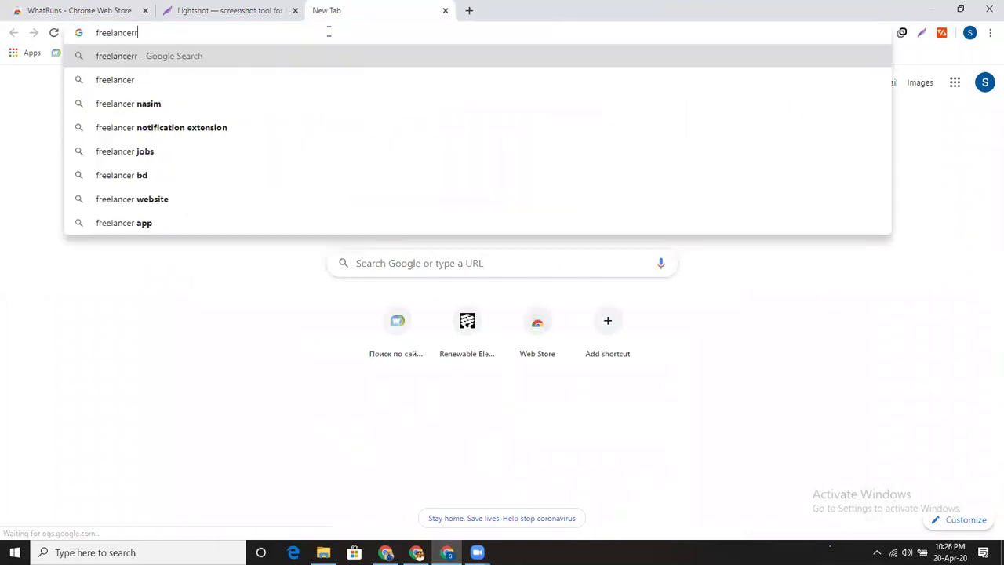
text(obin.com)
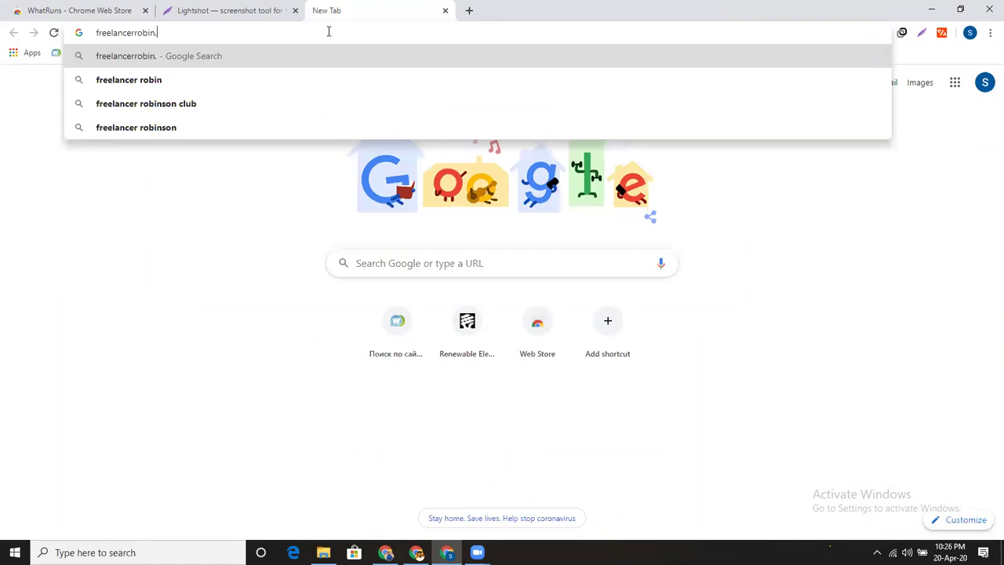
key(Return)
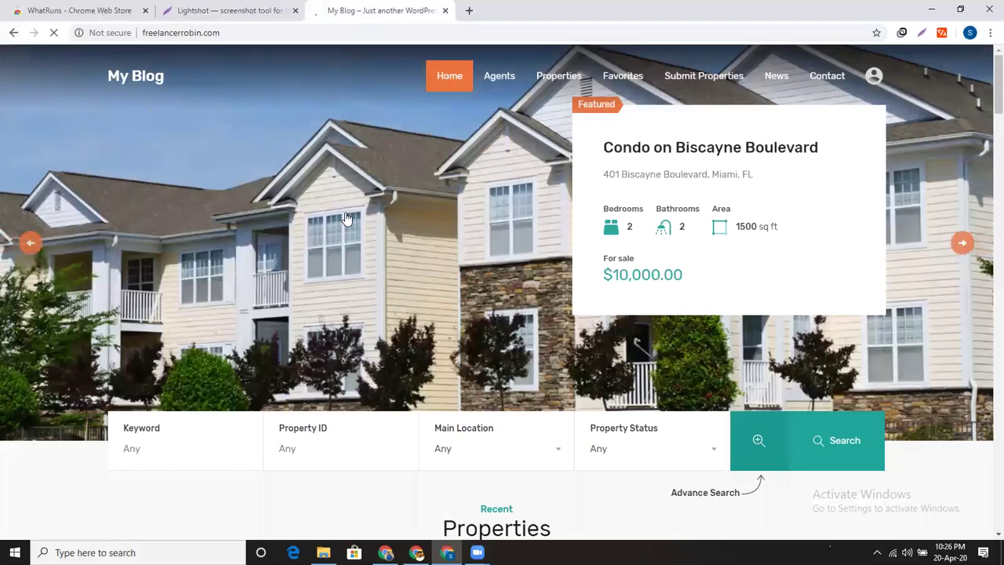
scroll(21, 365, down, 3)
scroll(188, 309, down, 6)
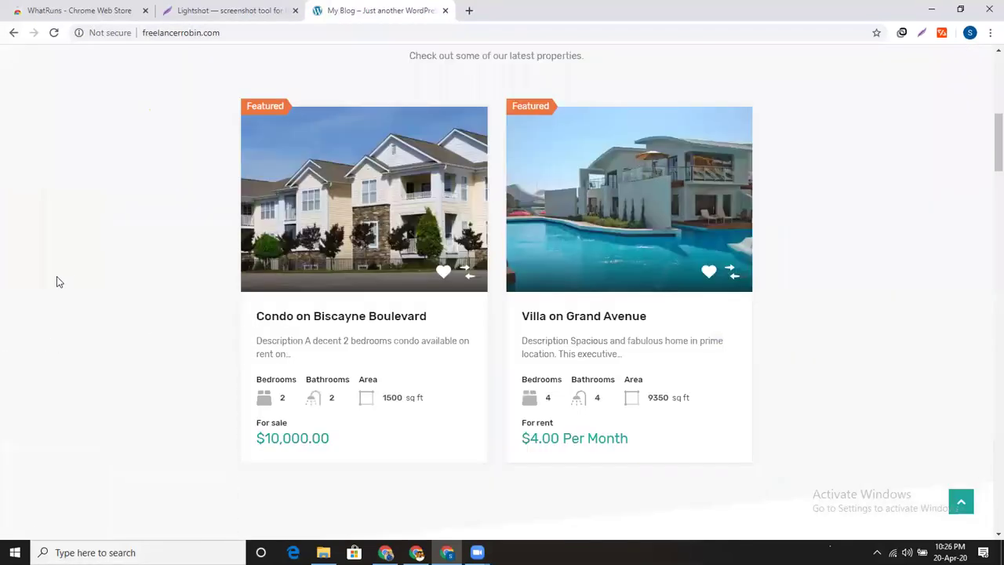
scroll(231, 312, down, 4)
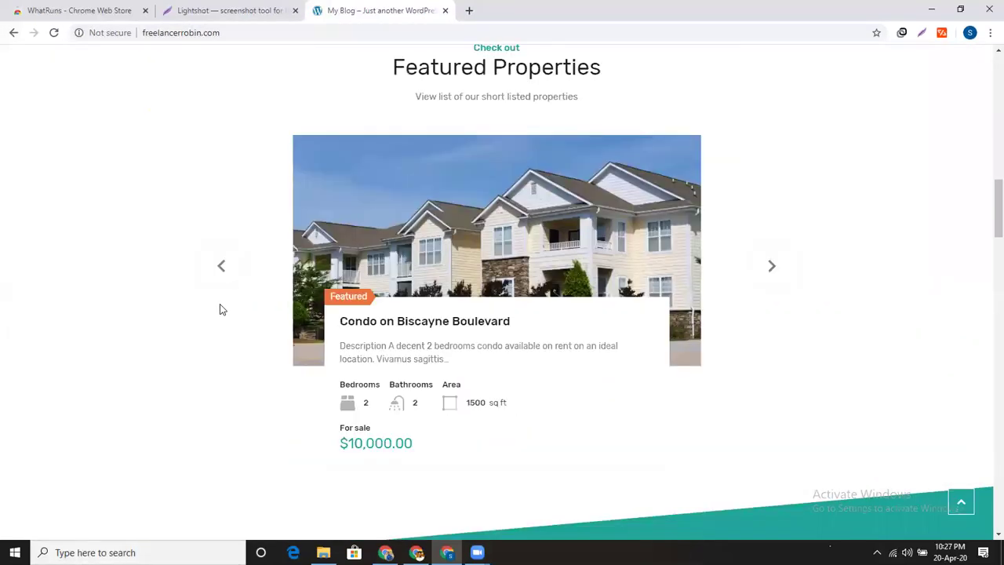
scroll(220, 309, up, 9)
scroll(220, 309, up, 4)
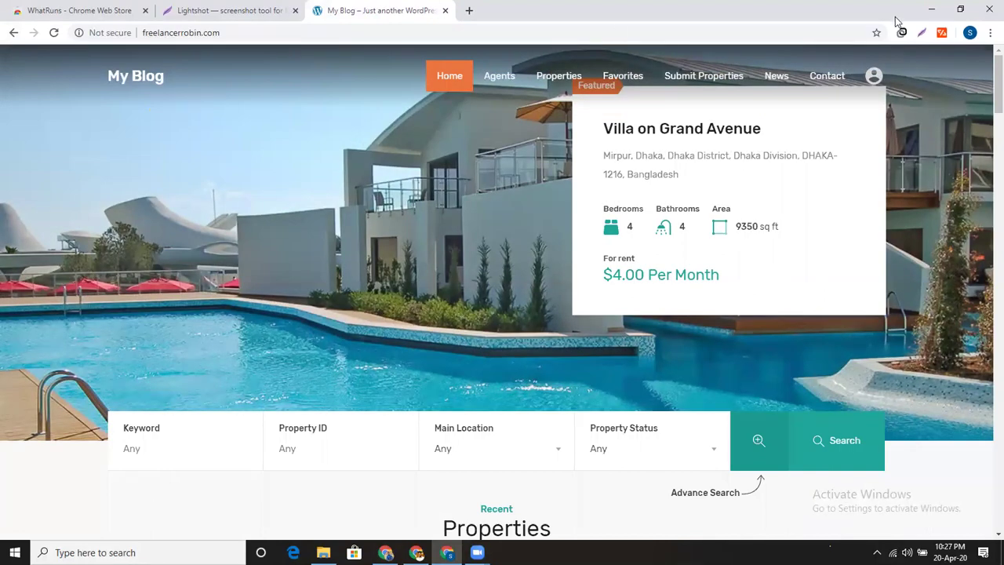
Review WhatRuns' technology list for freelancerrobin.com, dismiss its privacy notice, then open Villa on Grand Avenue
click(941, 34)
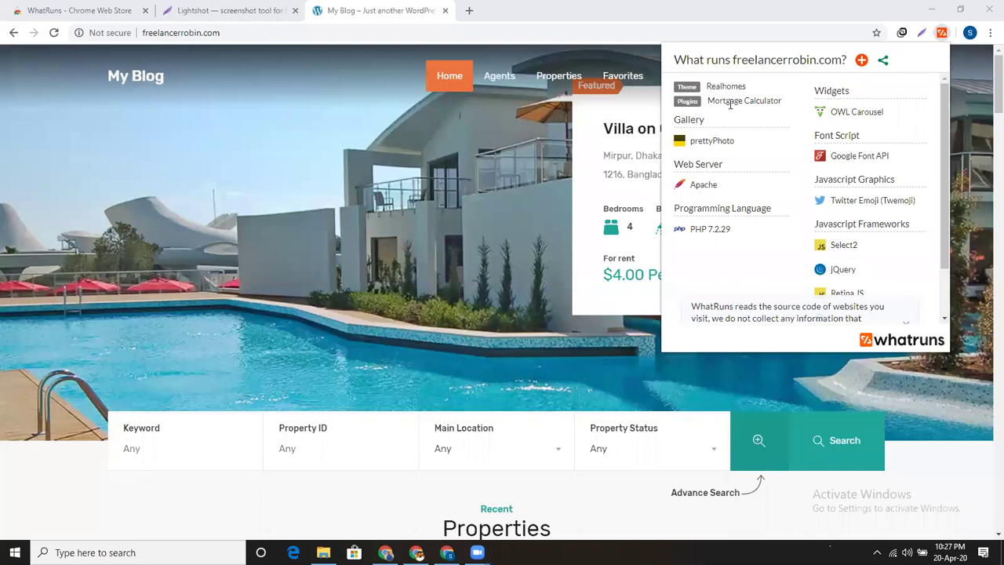
scroll(730, 103, down, 1)
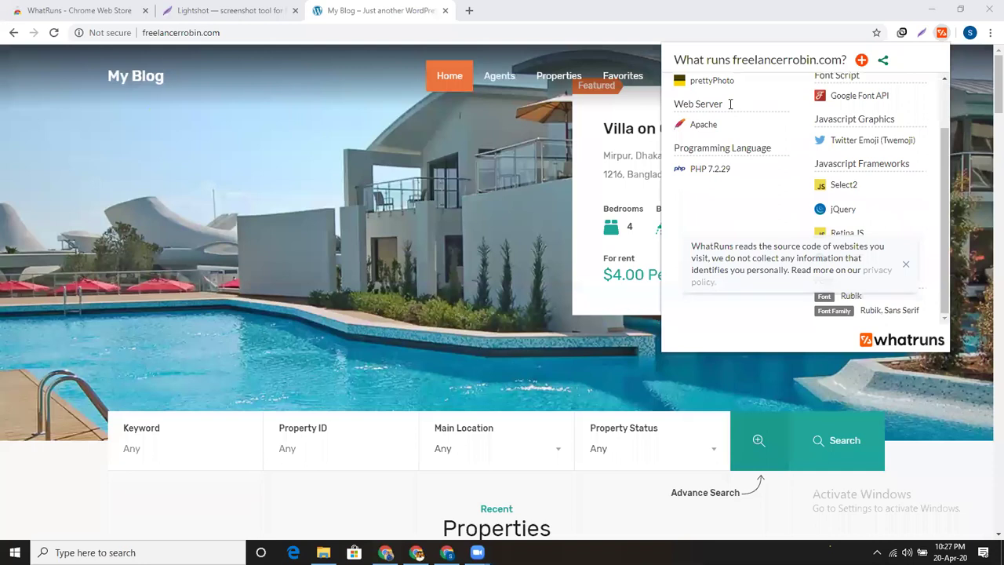
click(906, 264)
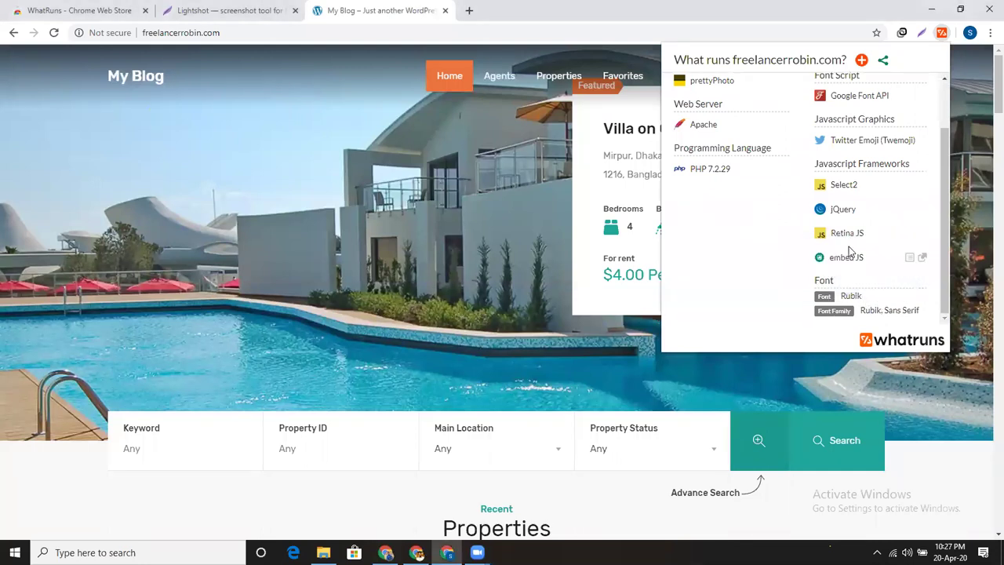
scroll(850, 249, up, 1)
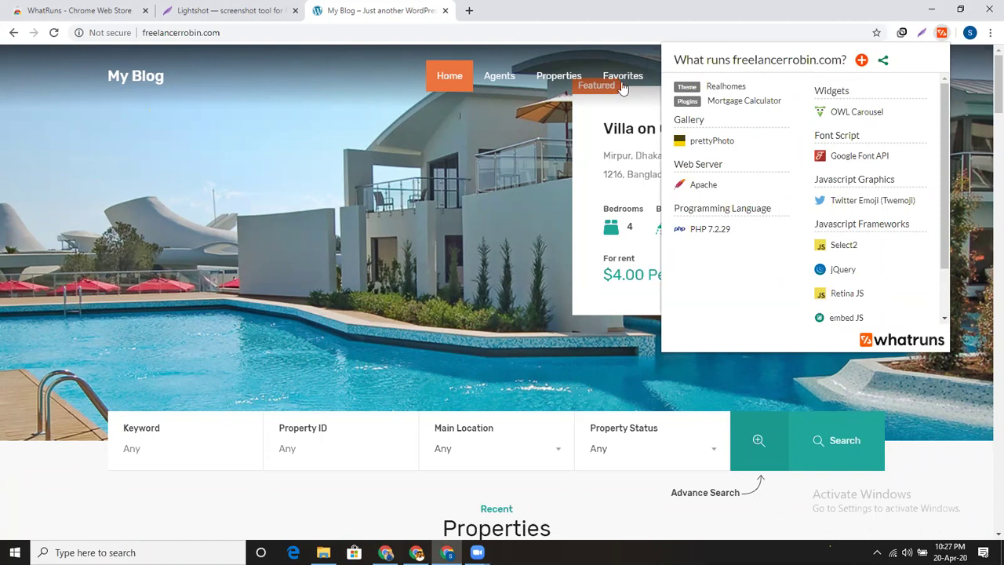
click(473, 139)
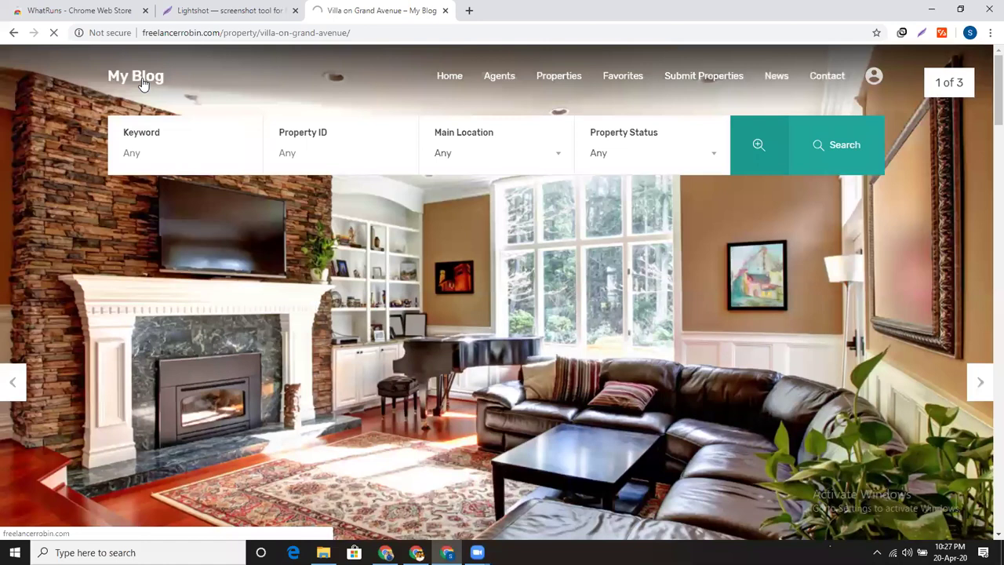
Return to the My Blog home page and search Google for 'theme detector' in a new tab
click(142, 82)
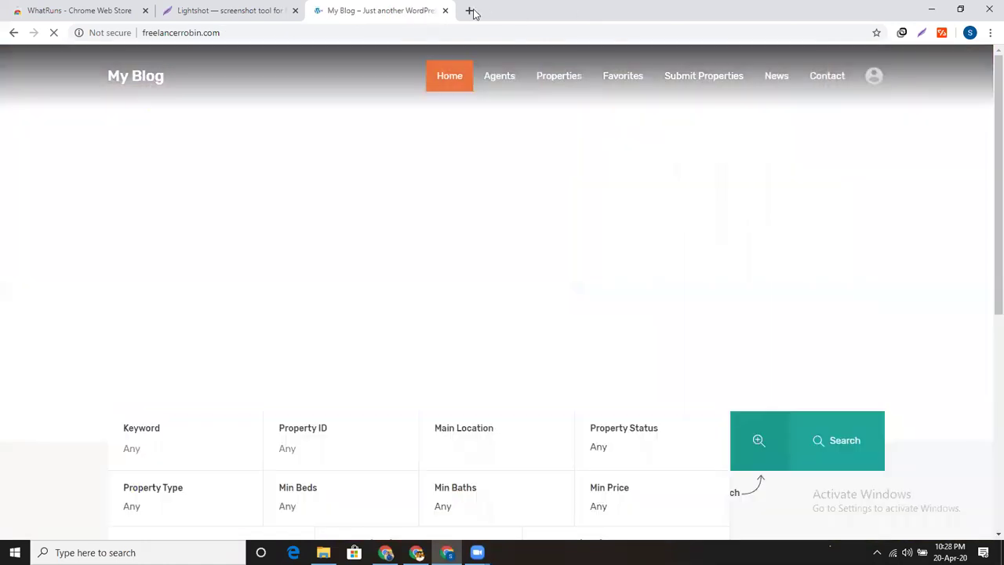
click(470, 11)
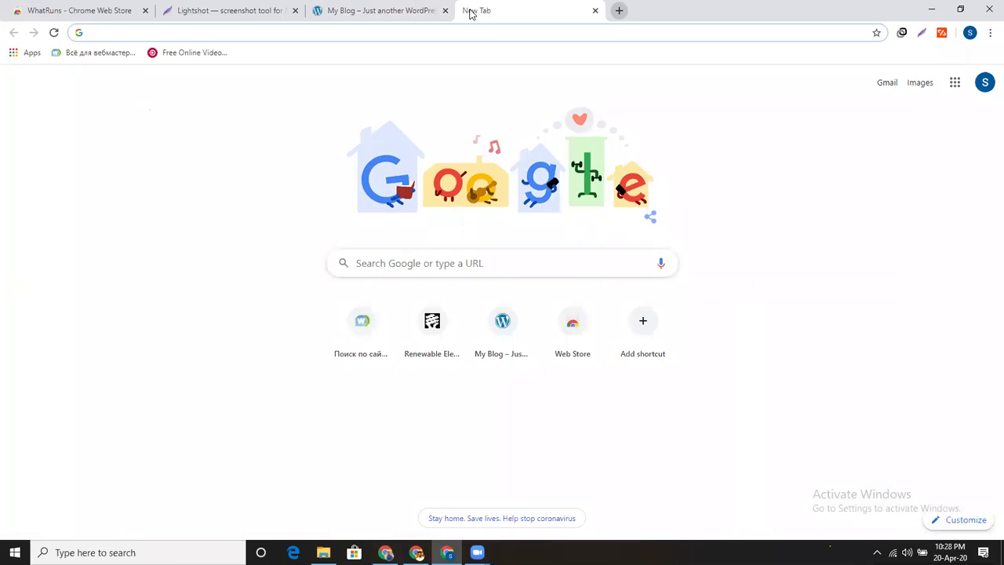
text(themedet)
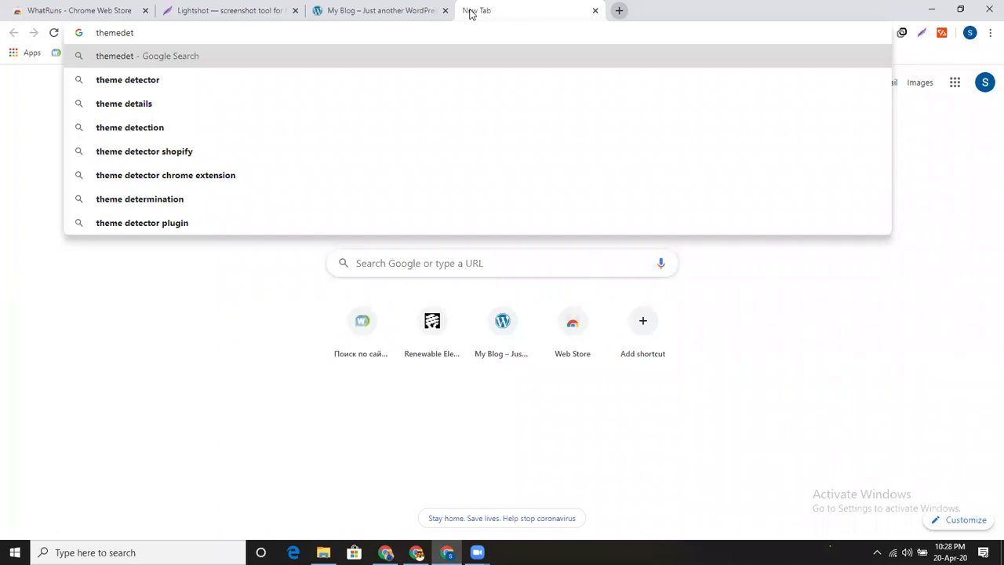
click(237, 80)
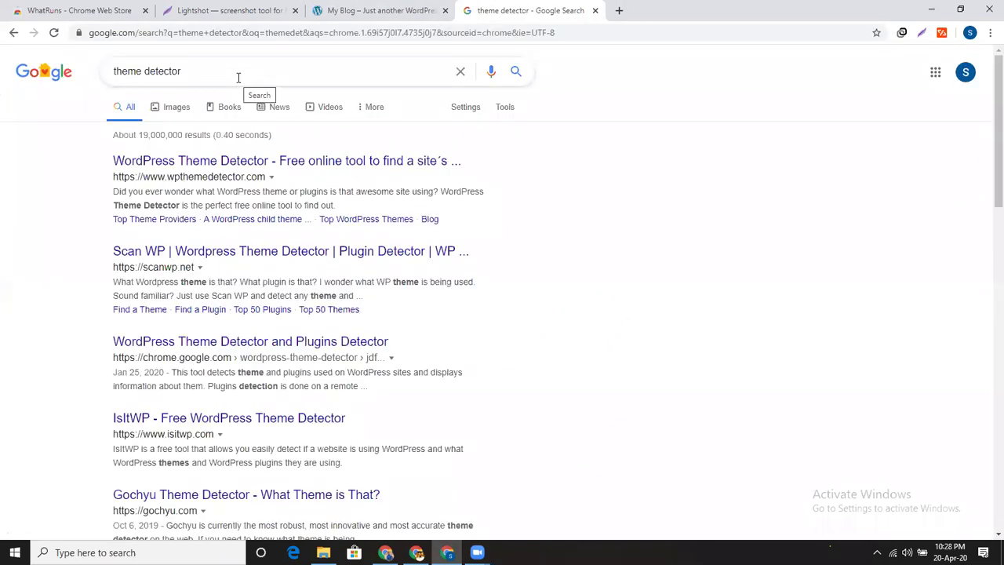
Check the site's WhatRuns technology list again, then go back to the theme detector results
click(351, 10)
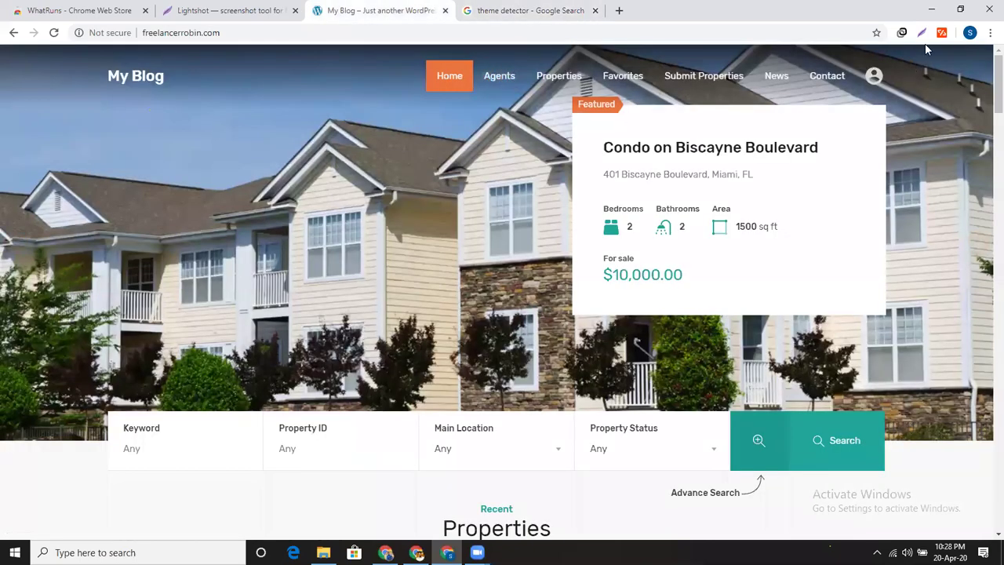
click(942, 33)
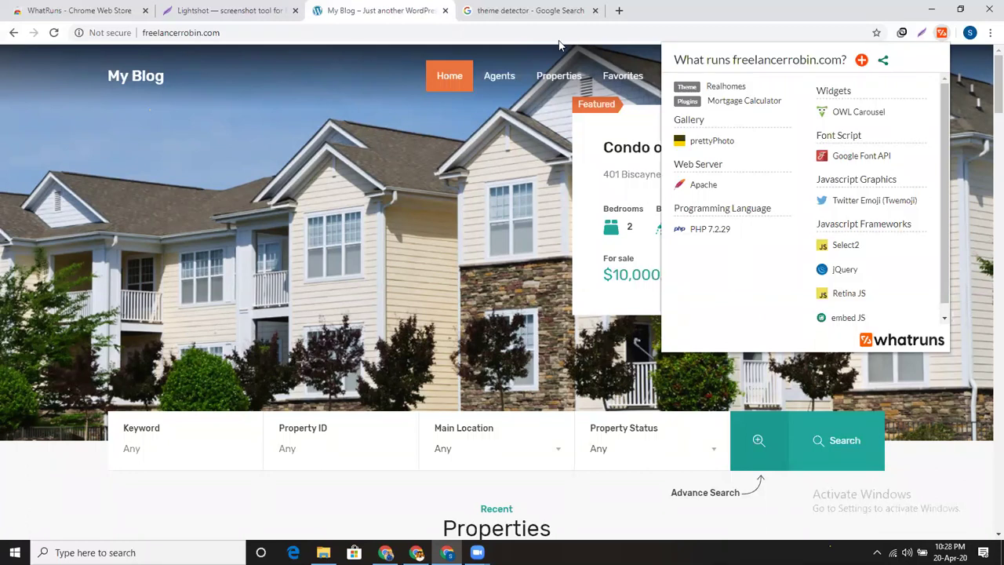
click(215, 154)
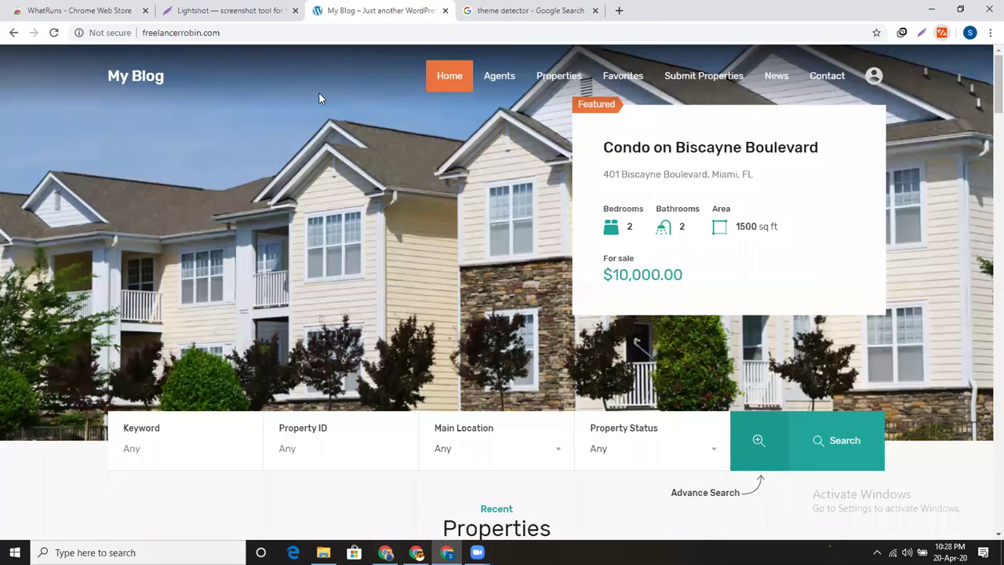
click(493, 5)
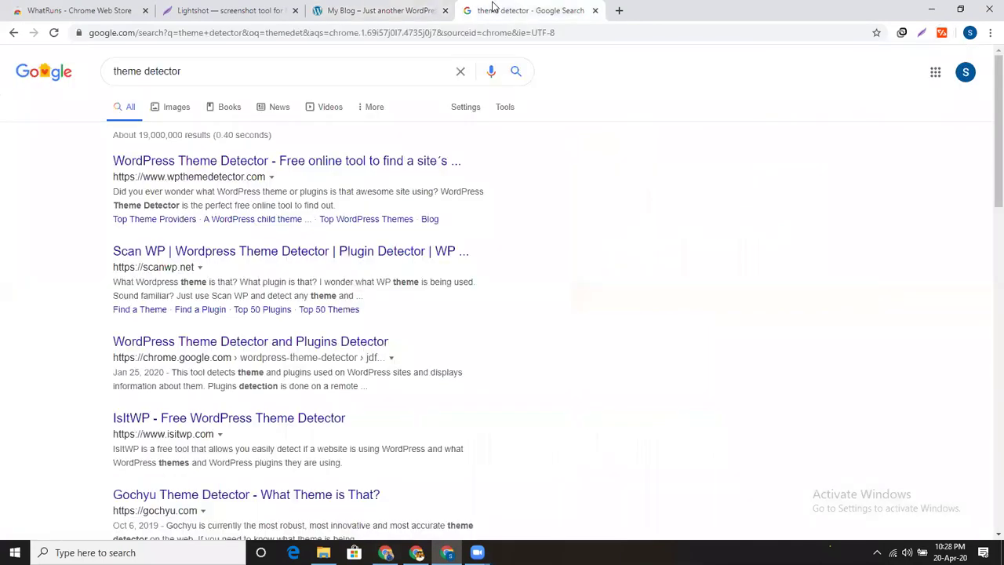
Run WPThemeDetector on freelancerrobin.com's copied URL, revealing the RealHomes theme version 3.10.1
click(252, 164)
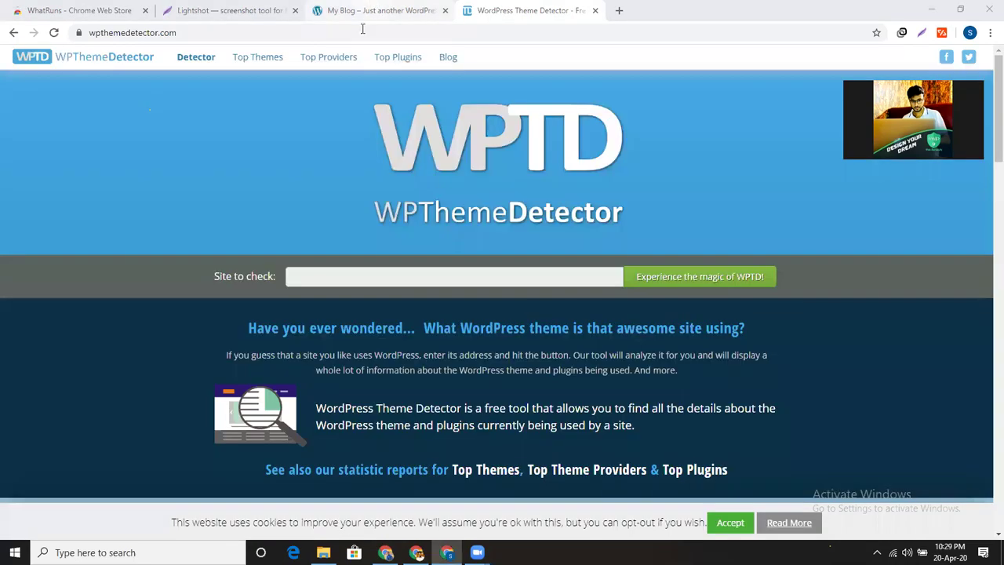
key(ctrl+shift+Tab)
click(361, 32)
key(ctrl+c)
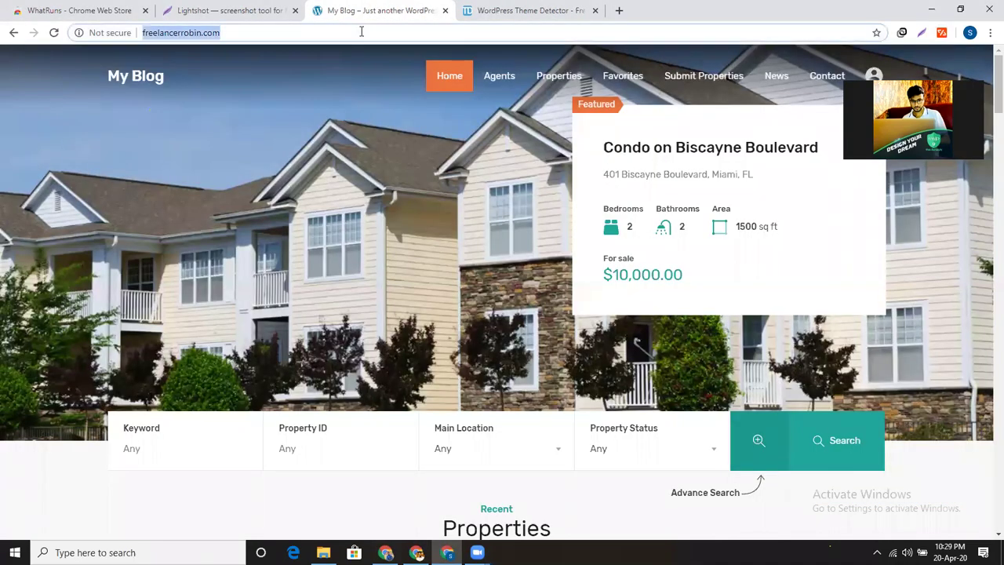
click(521, 10)
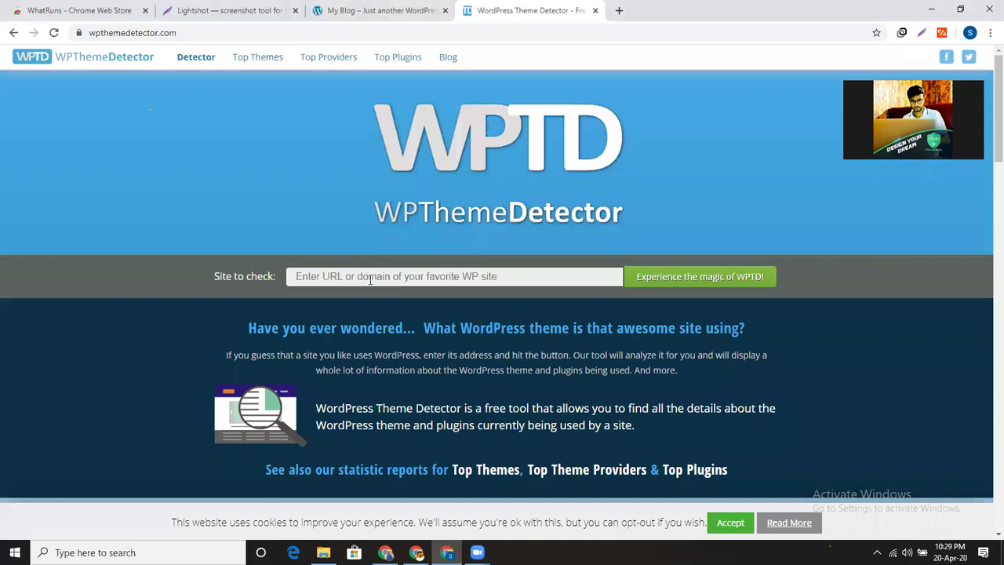
click(370, 279)
key(ctrl+v)
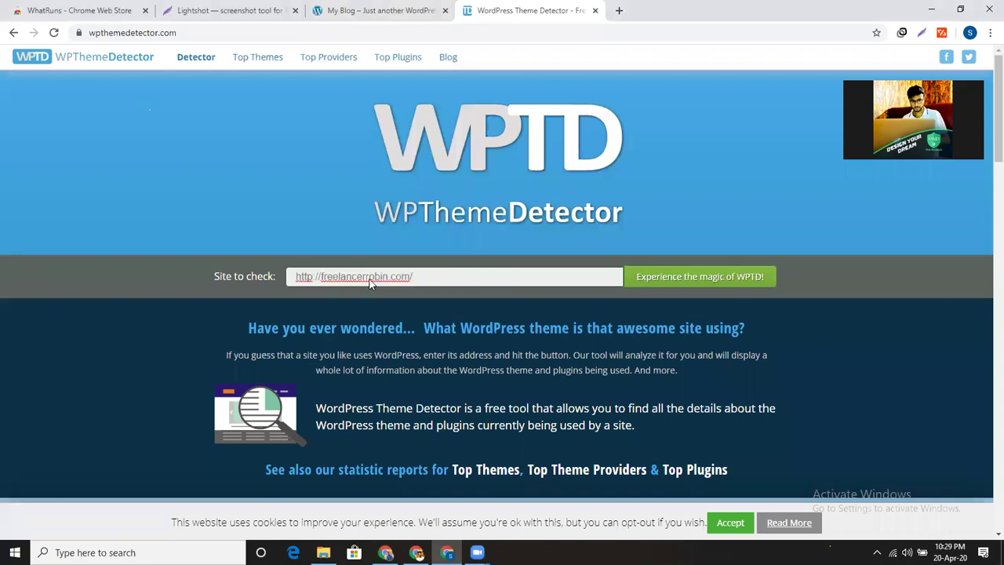
key(Return)
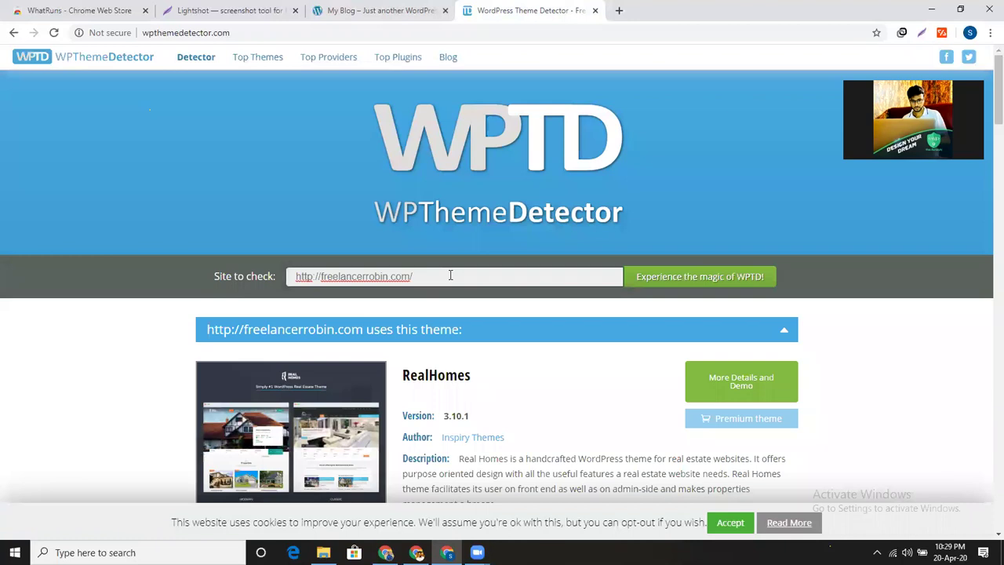
scroll(487, 245, down, 3)
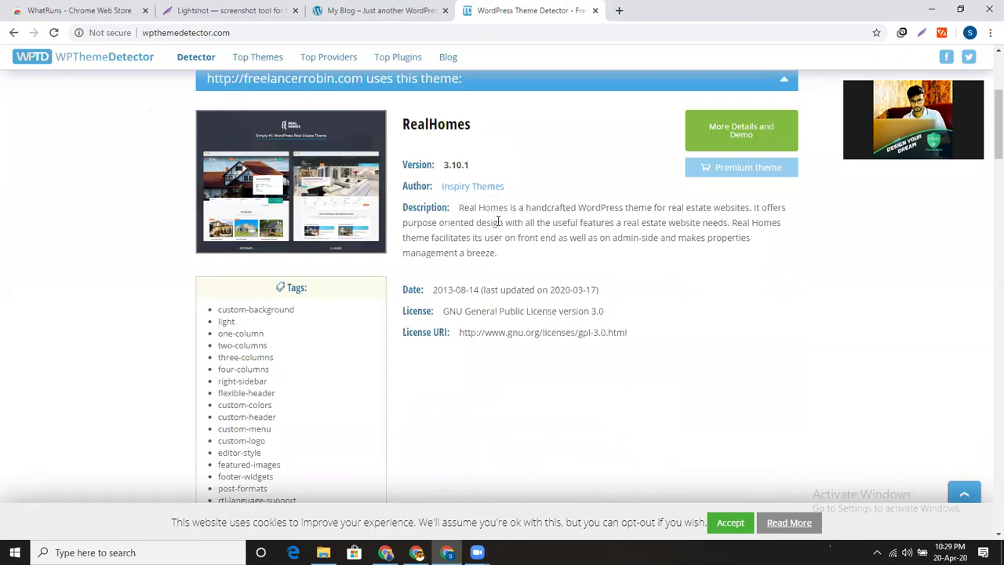
scroll(496, 227, down, 2)
scroll(497, 227, down, 5)
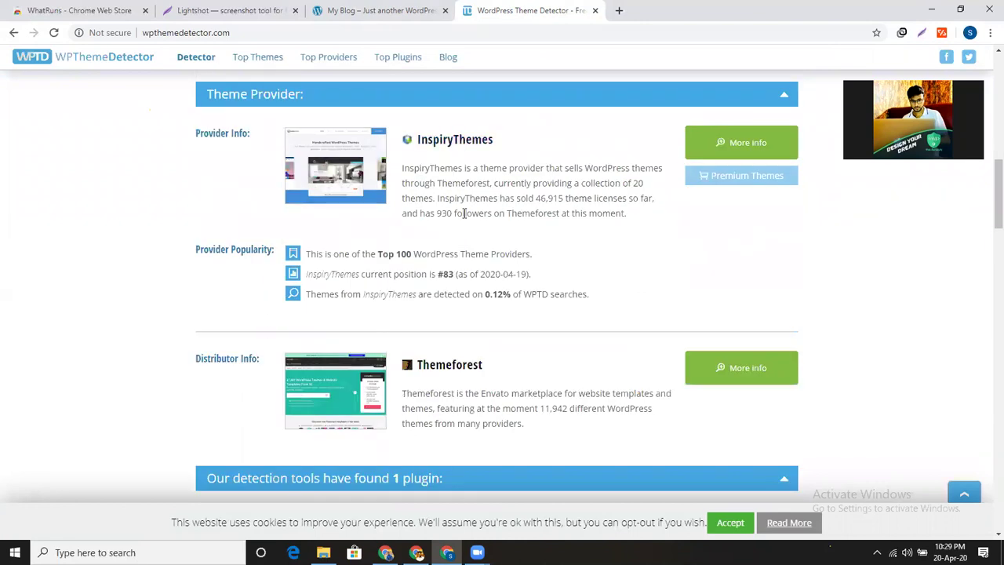
scroll(245, 240, down, 2)
scroll(497, 247, down, 2)
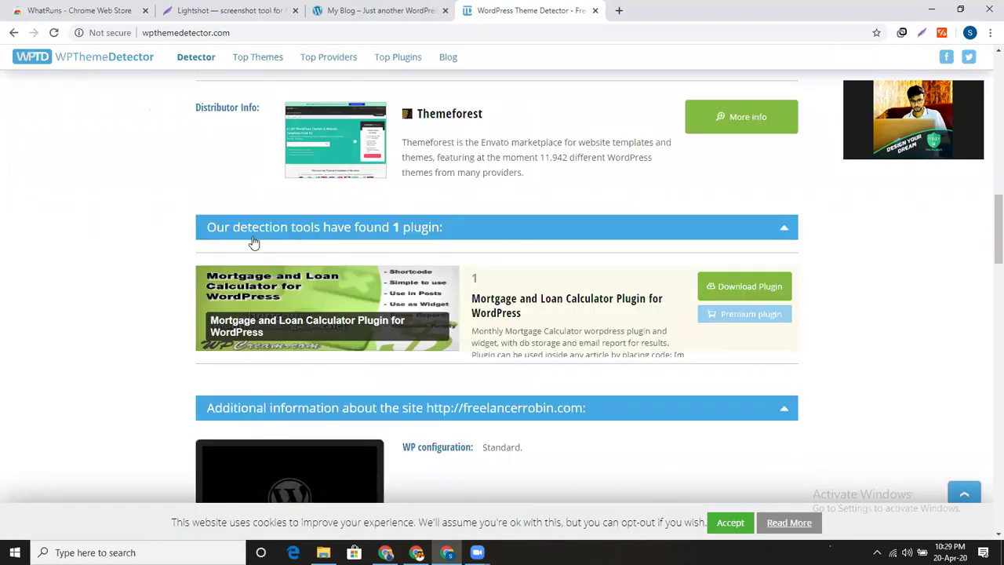
scroll(536, 256, down, 4)
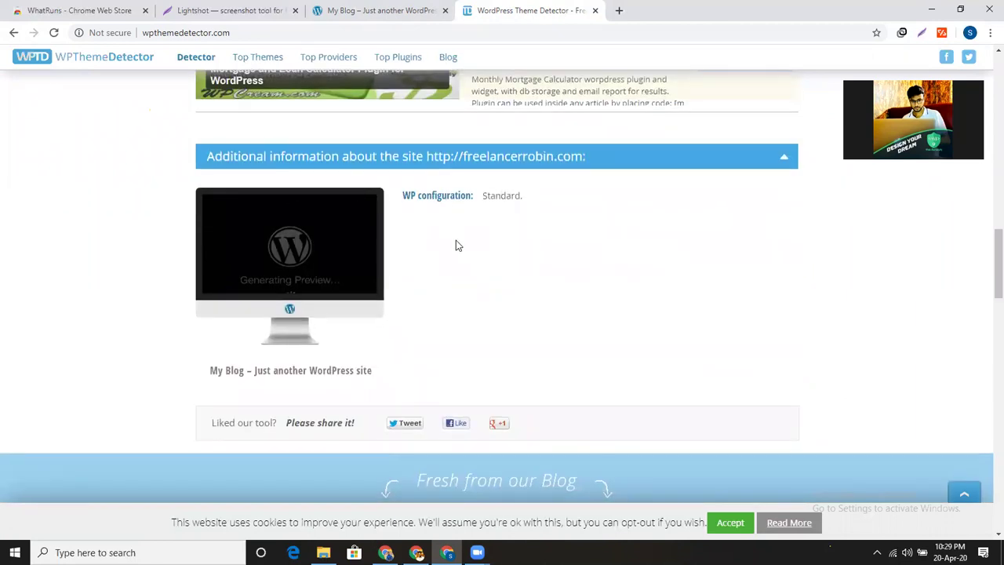
scroll(456, 240, down, 2)
scroll(481, 210, down, 3)
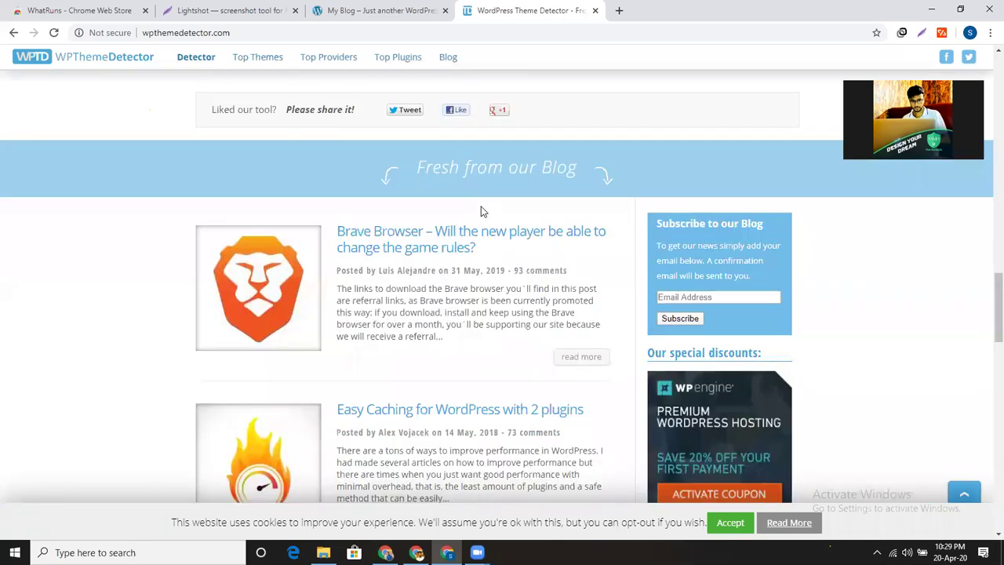
scroll(488, 217, up, 15)
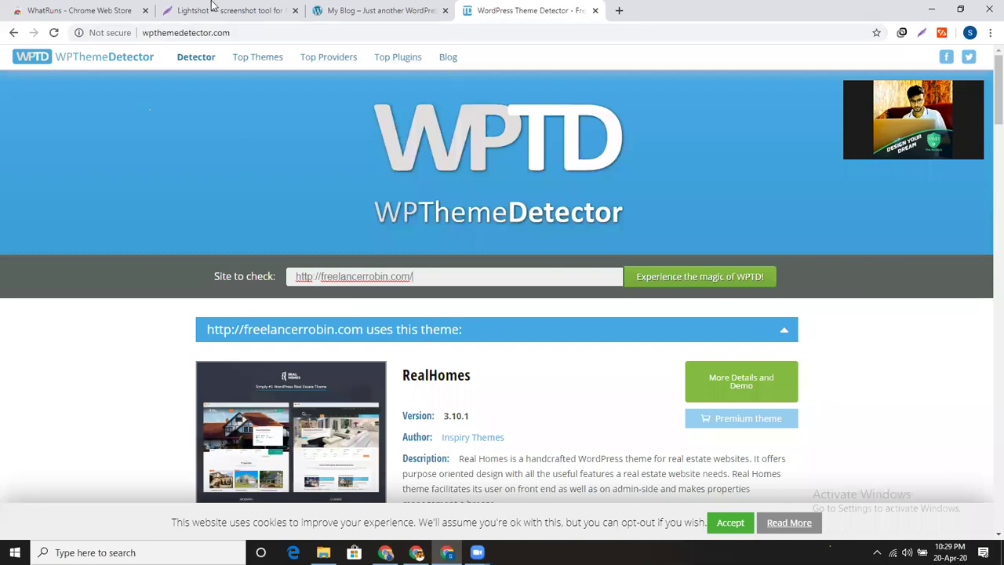
click(106, 9)
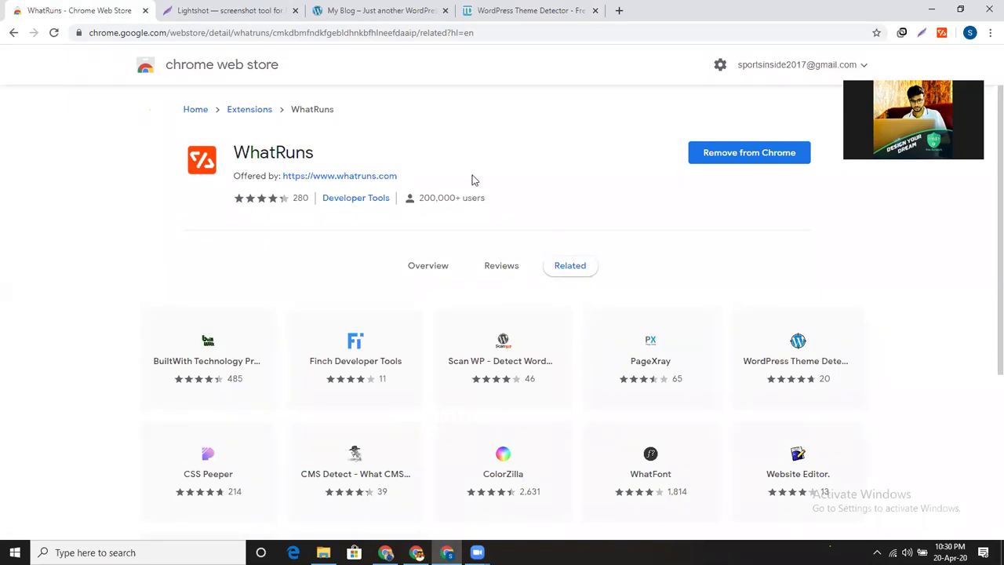
Search Google for colorzilla, open ColorZilla's Chrome Web Store page, and copy its address
click(349, 36)
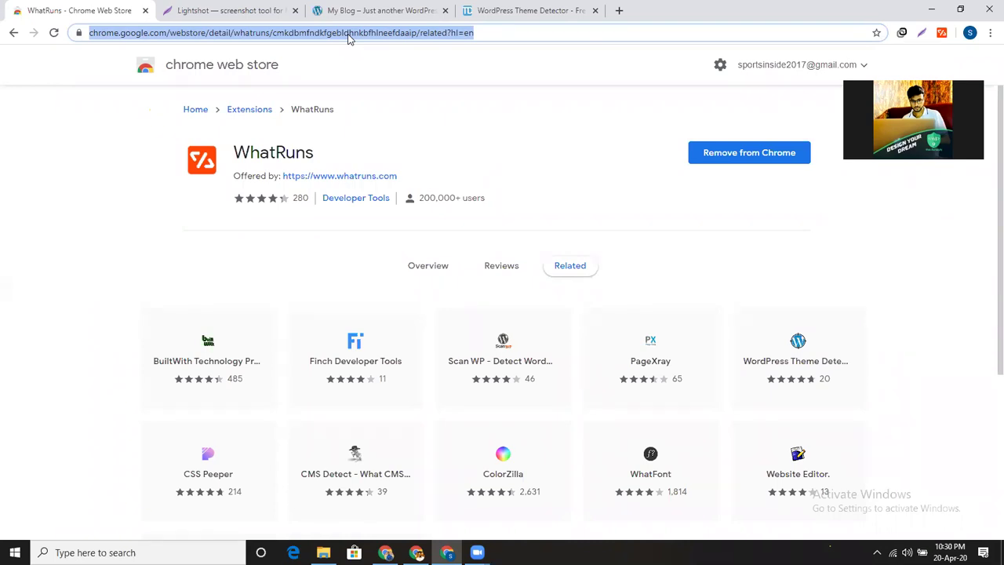
text(c)
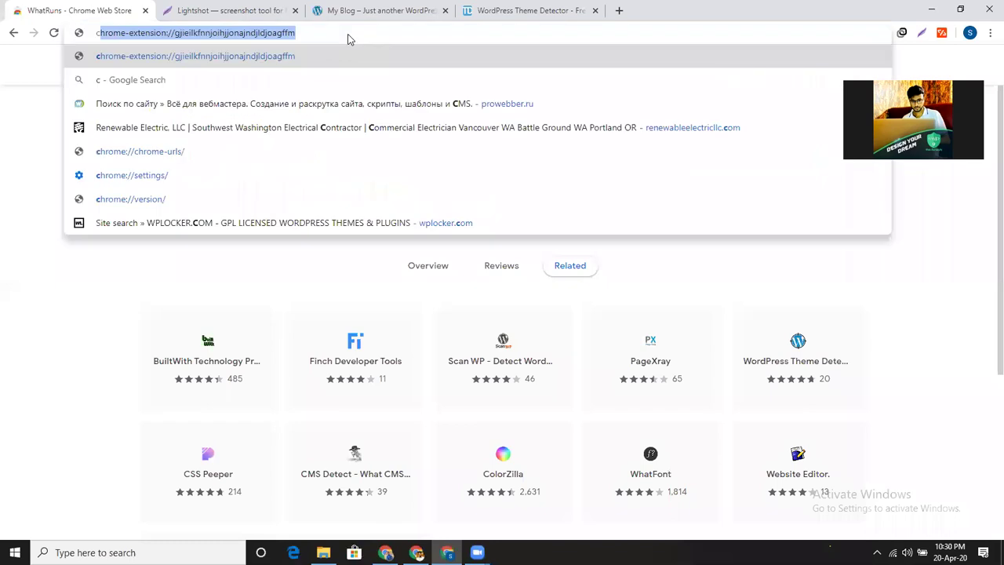
text(olor)
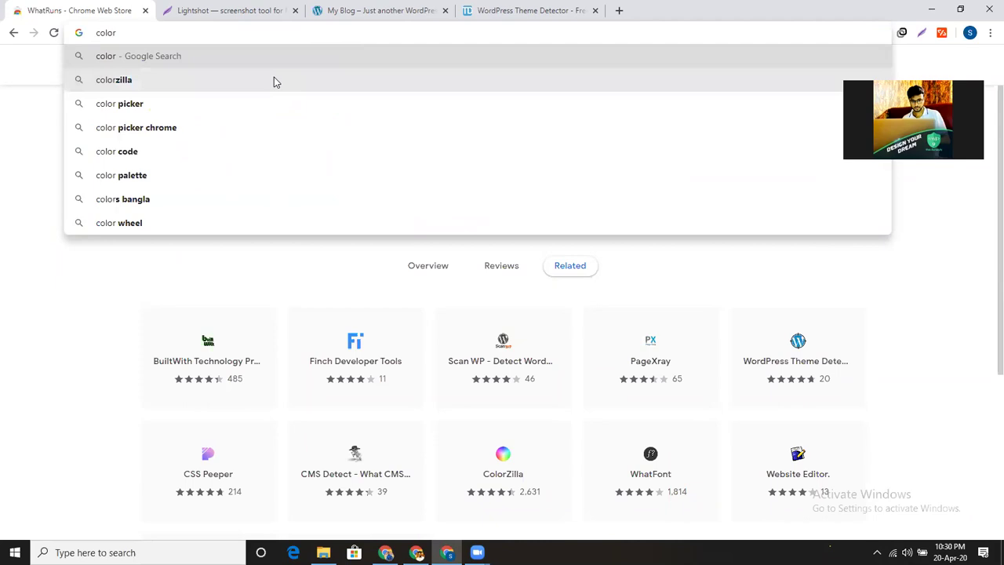
click(274, 77)
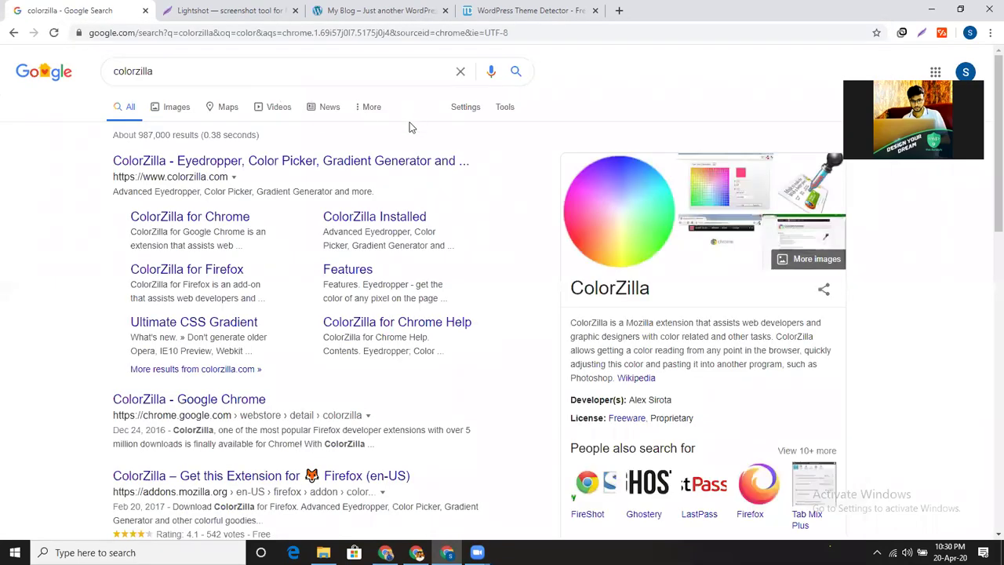
click(296, 162)
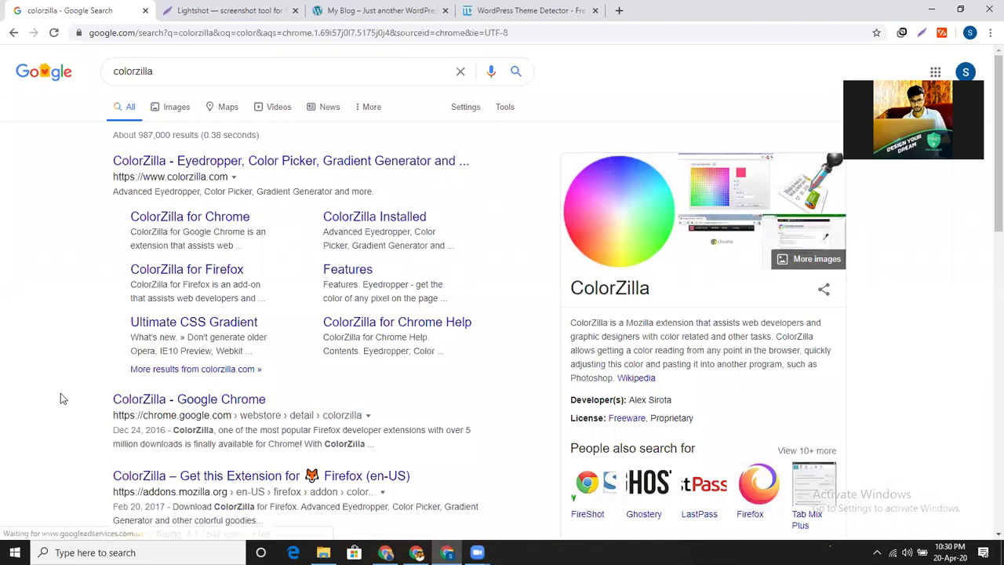
ctrl+click(219, 404)
click(228, 11)
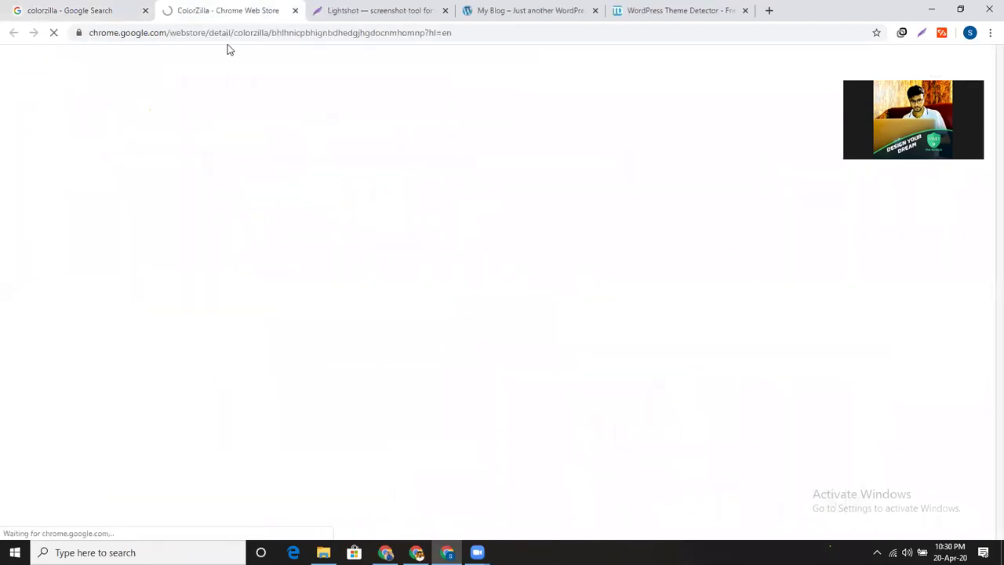
click(226, 32)
key(ctrl+c)
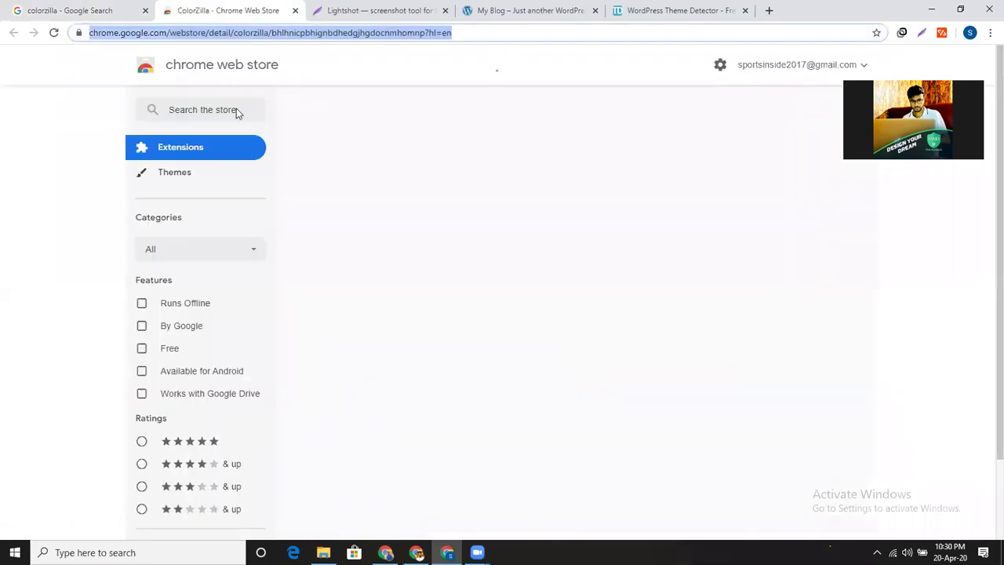
click(385, 552)
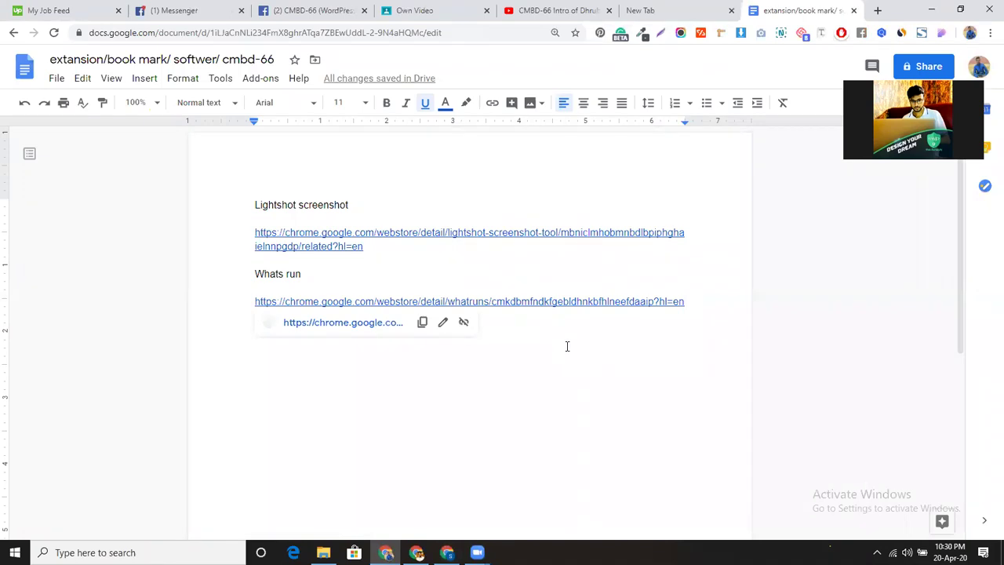
Add a 'color zilla' line with the pasted ColorZilla store link, then begin adding it to Chrome
click(688, 300)
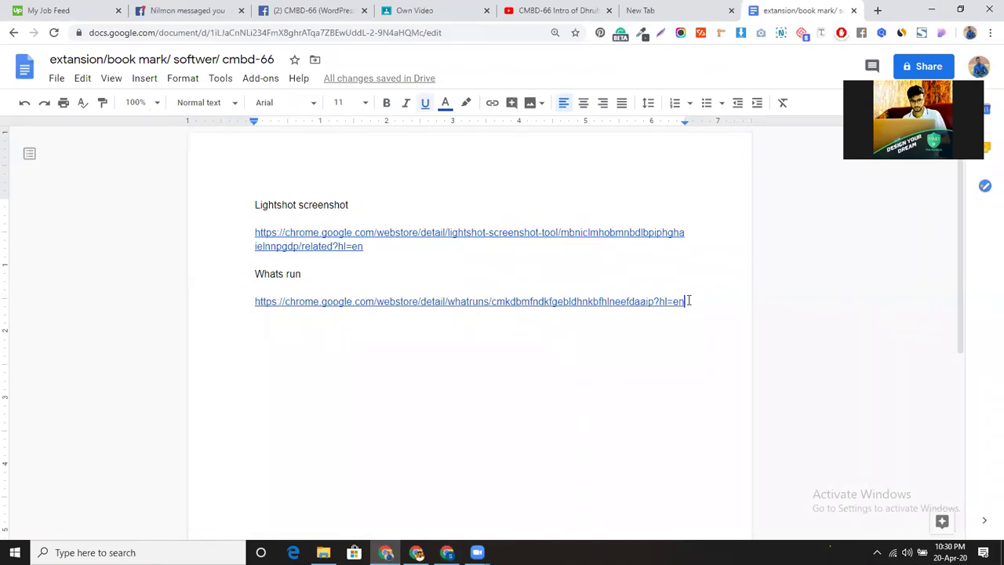
key(Return)
key(Return)
text(color zilla)
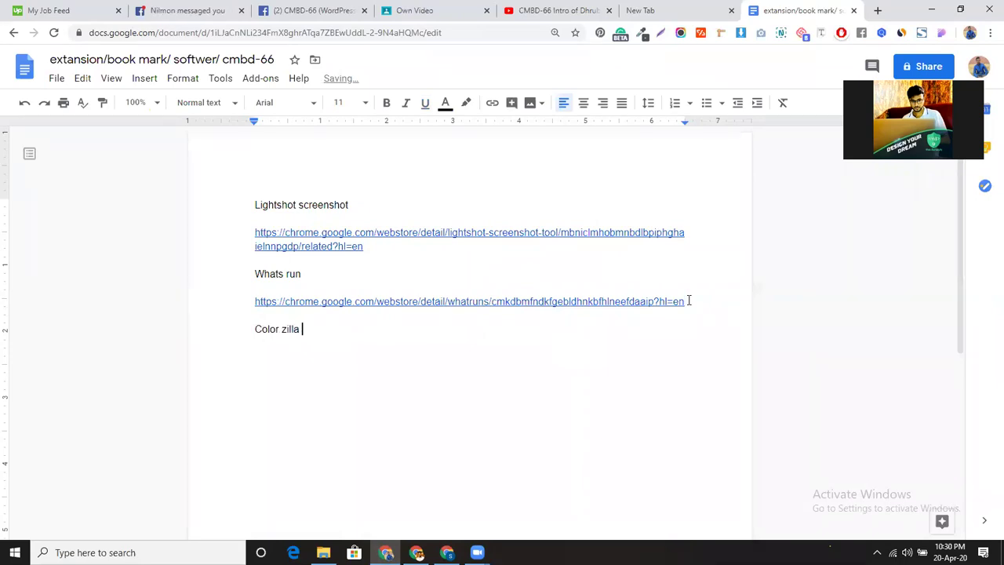
key(Return)
key(ctrl+v)
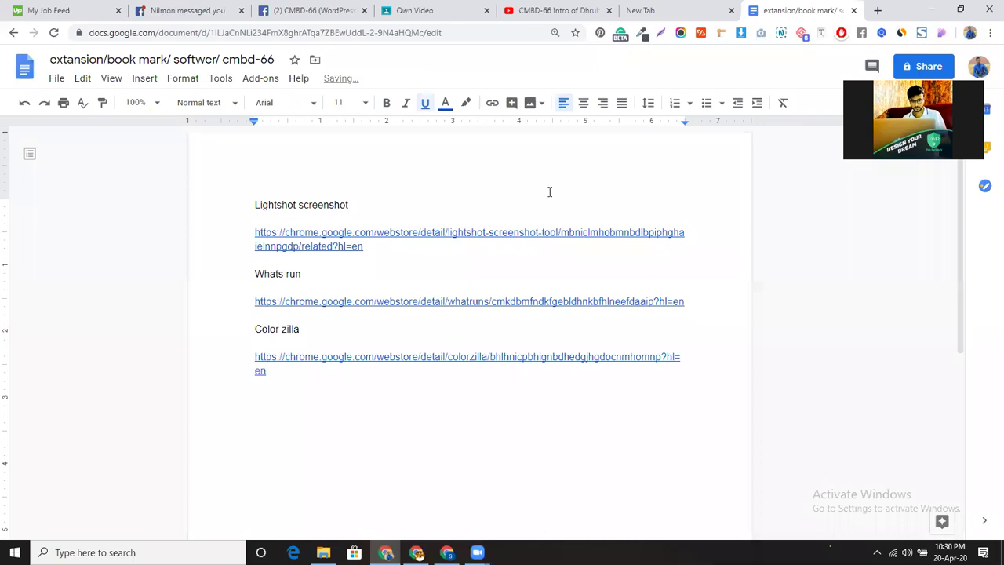
key(alt+Tab)
click(740, 154)
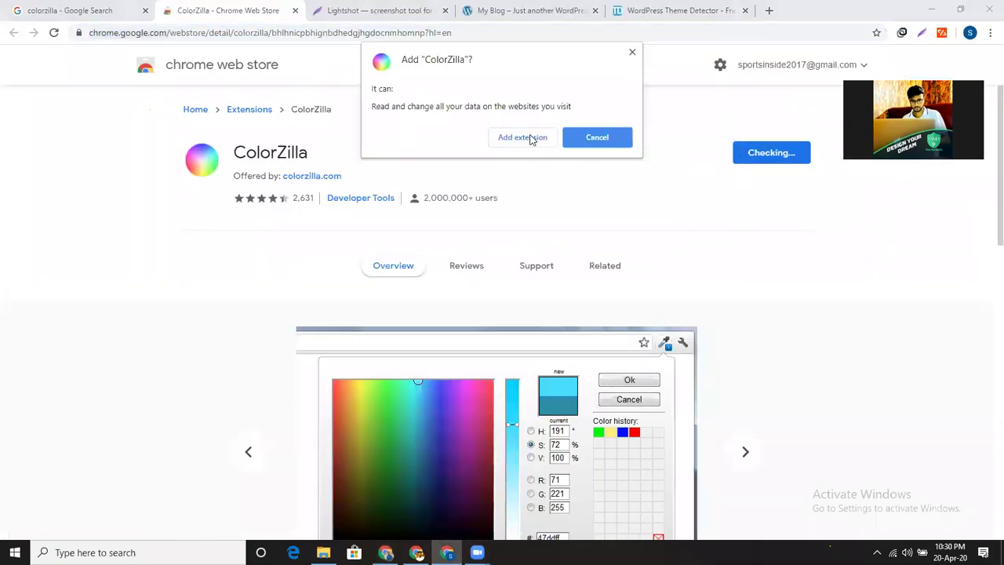
Confirm the ColorZilla install, then scroll through the My Blog property listings
click(522, 137)
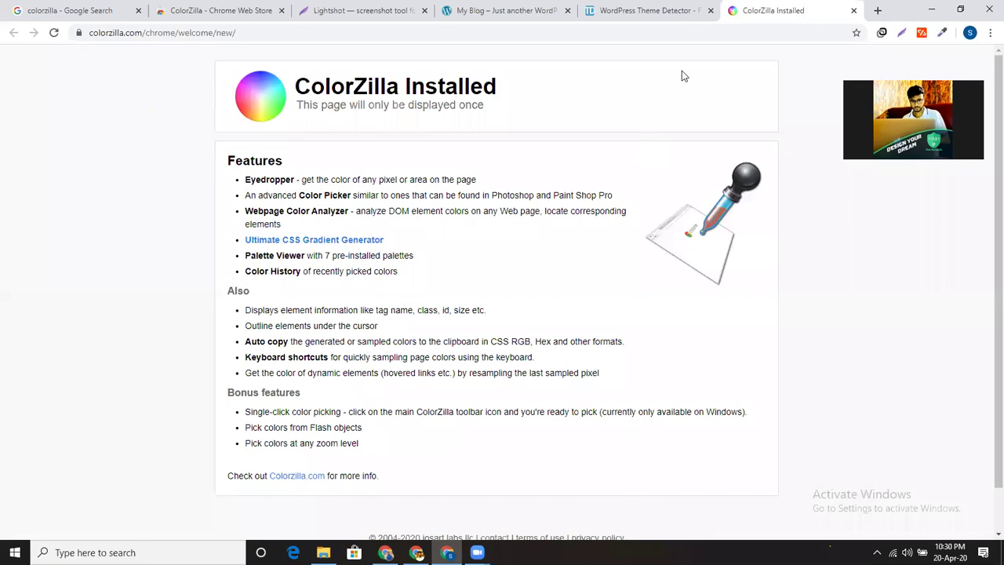
click(471, 11)
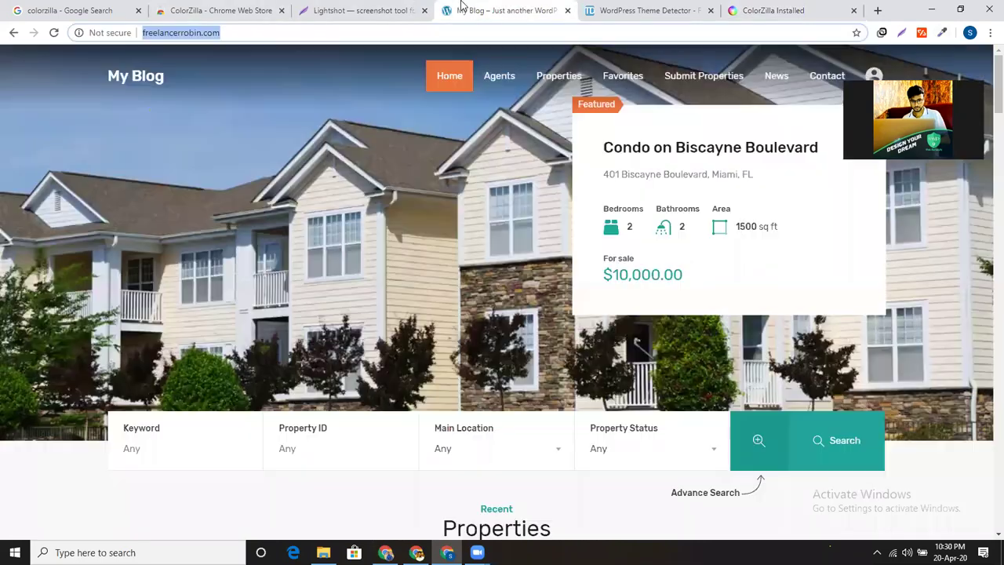
click(75, 467)
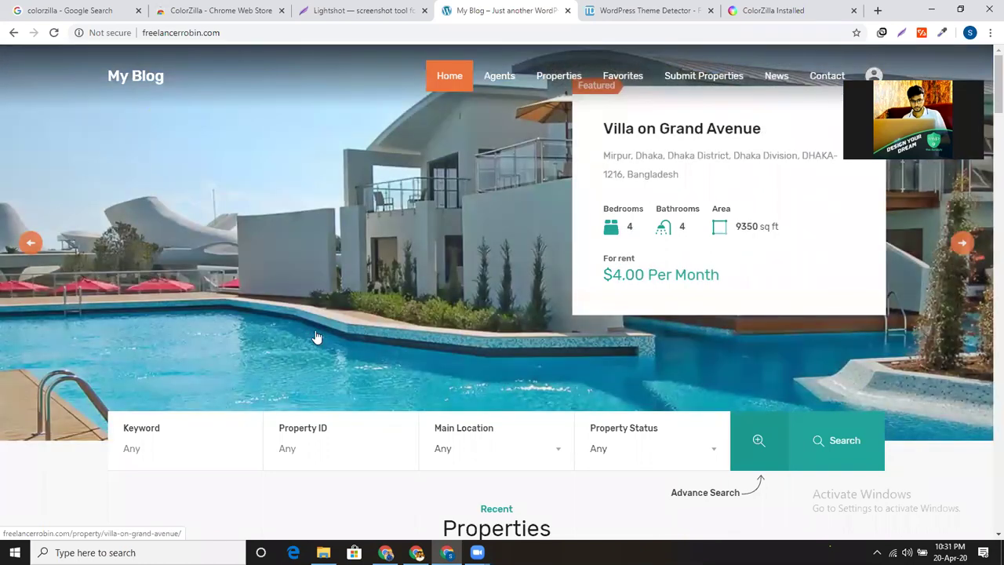
scroll(316, 336, down, 8)
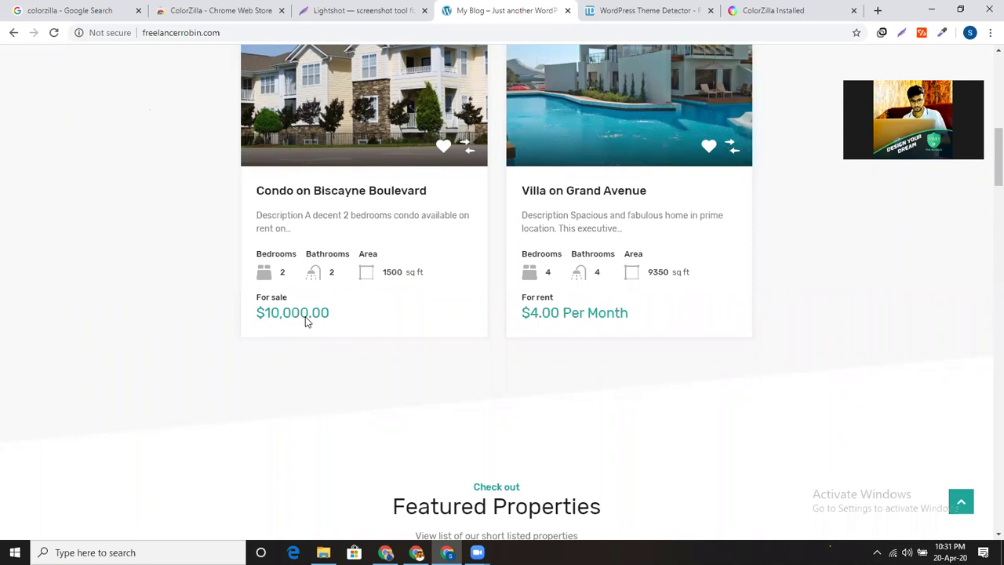
scroll(361, 404, down, 3)
scroll(294, 322, up, 3)
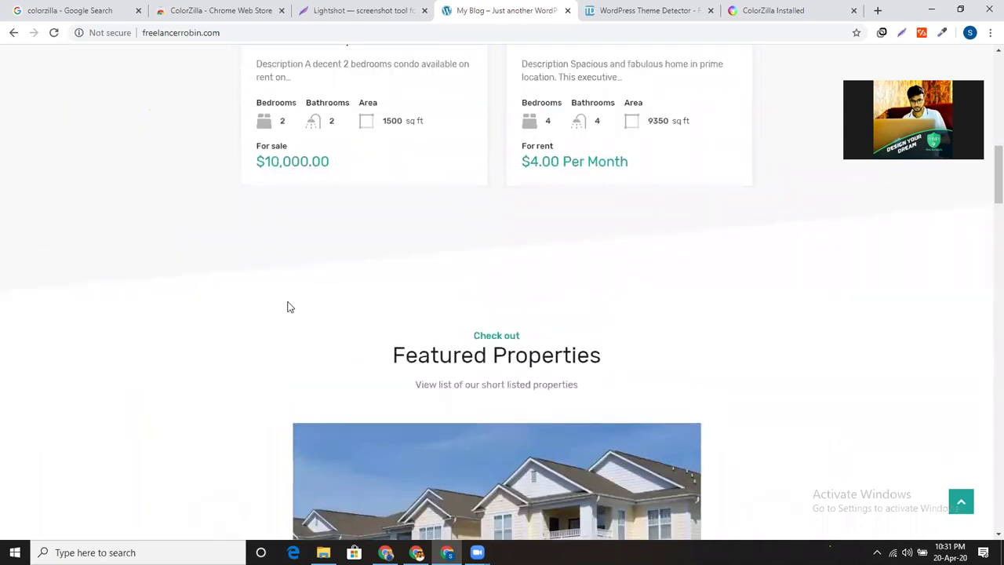
Sample the $4.00 Per Month price colour, #20A79B, with ColorZilla's page picker
click(942, 33)
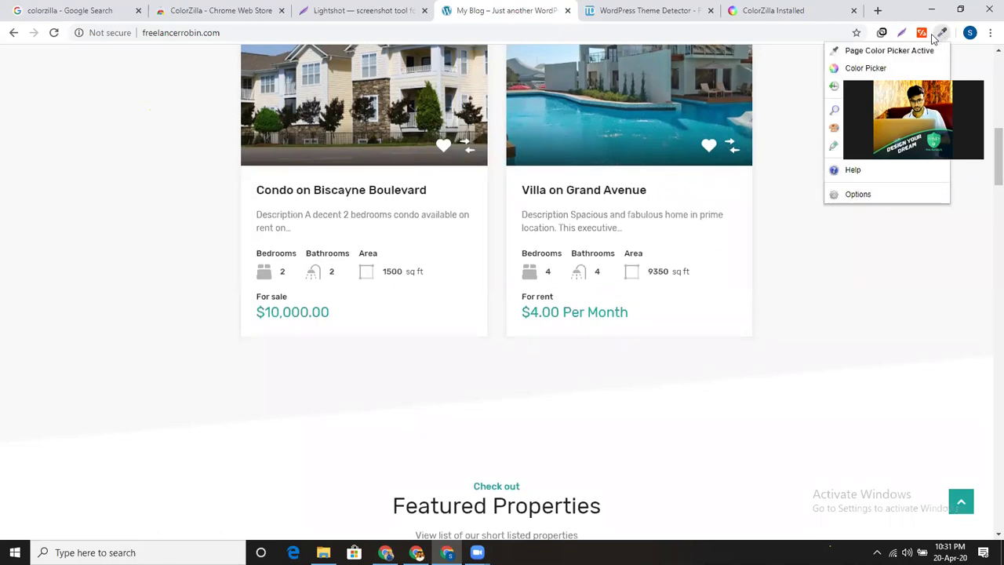
click(873, 52)
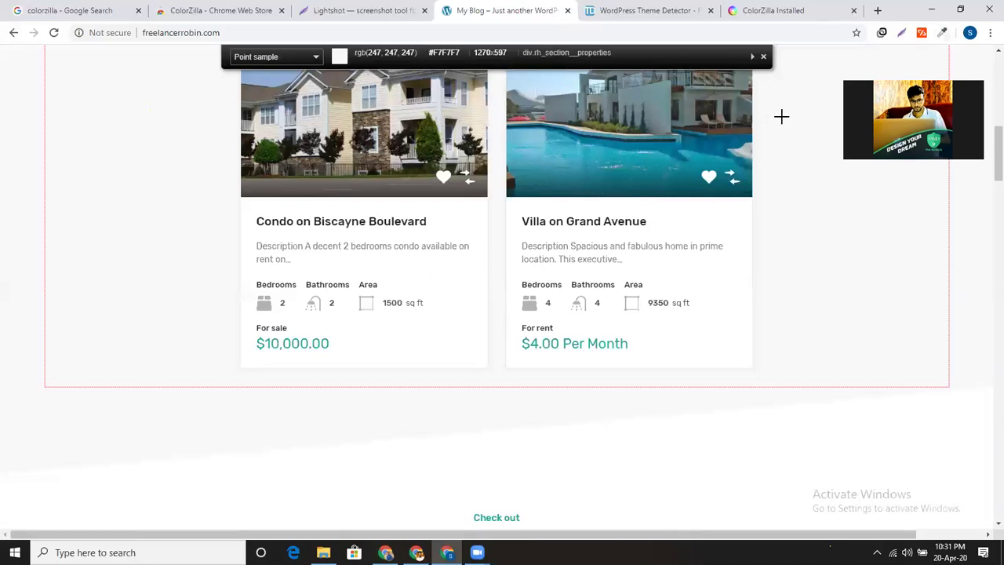
click(599, 345)
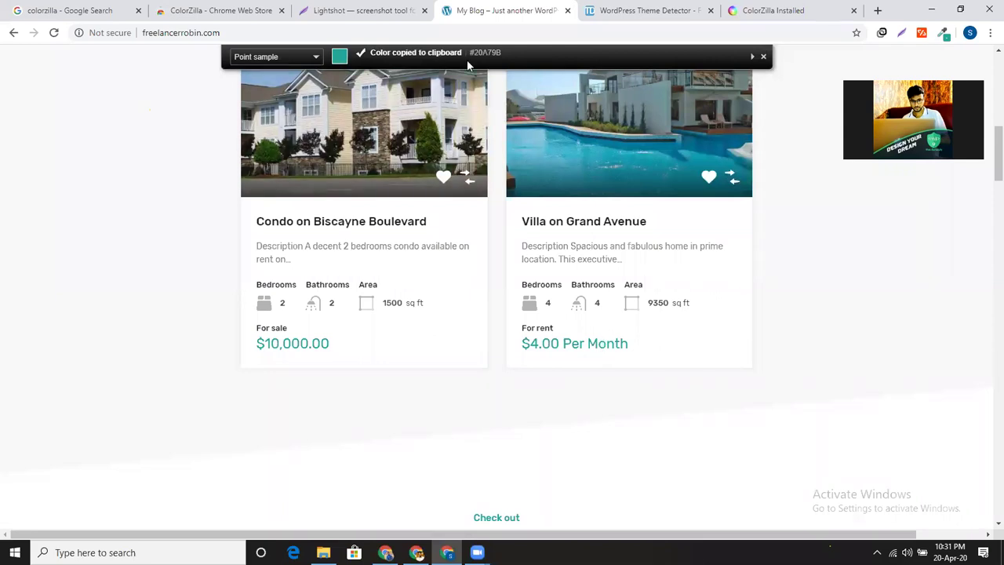
Search Google for the colour code #20A79B in a new tab
key(ctrl+t)
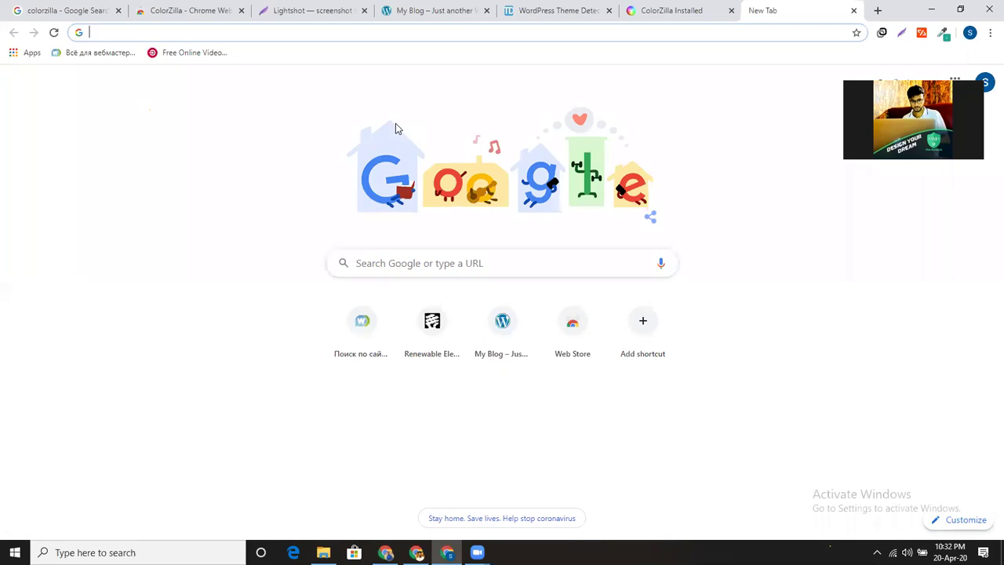
key(ctrl+v)
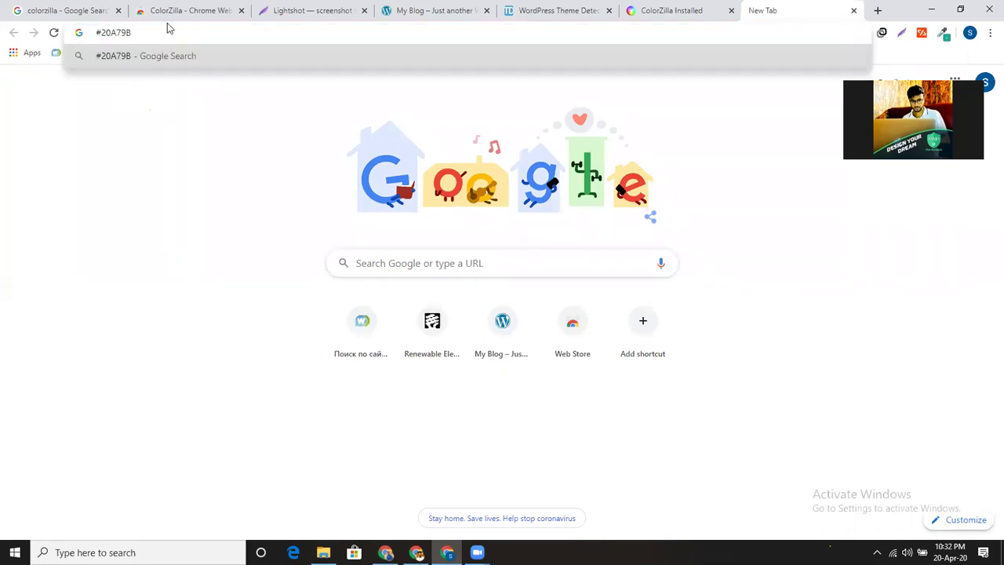
key(Return)
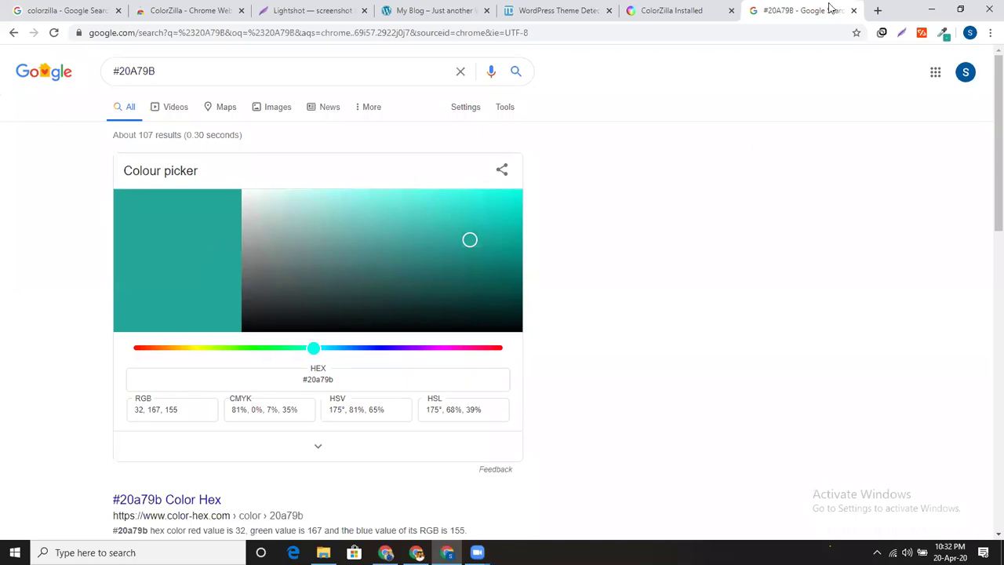
Scroll through the My Blog property site, then switch to the extension bookmarks document
click(425, 4)
scroll(151, 350, up, 5)
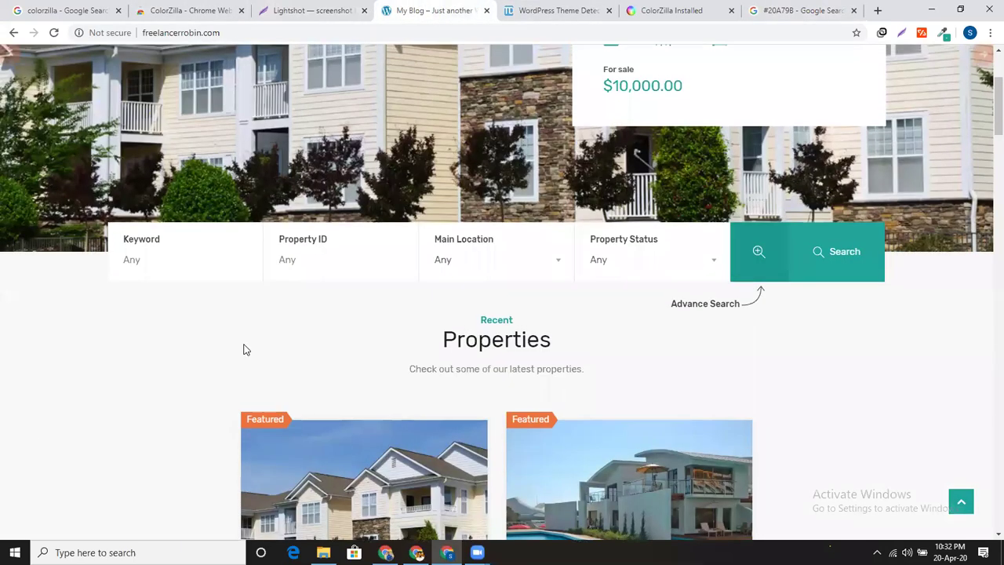
scroll(167, 431, up, 3)
scroll(167, 431, down, 5)
scroll(167, 431, down, 10)
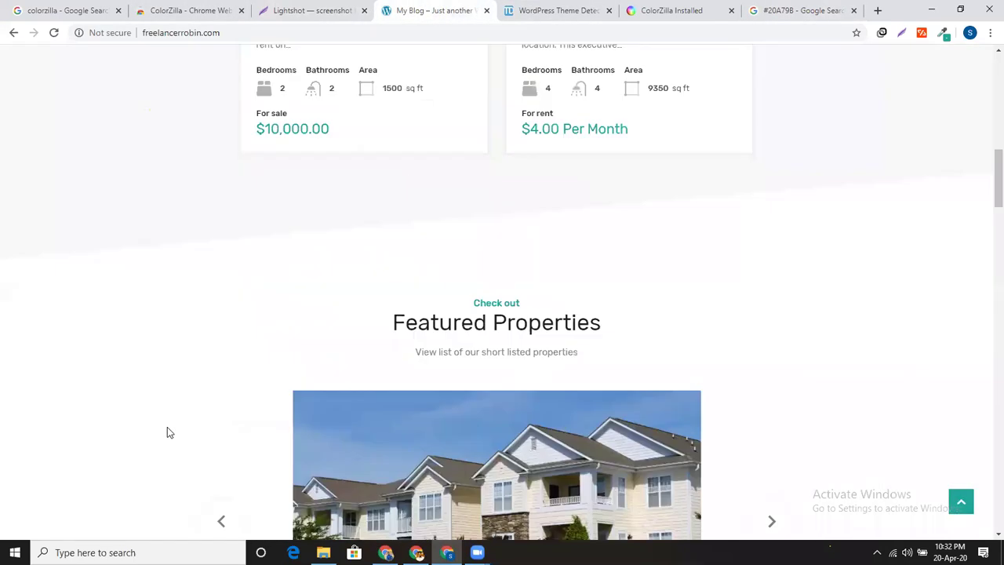
scroll(268, 252, down, 2)
scroll(473, 307, down, 6)
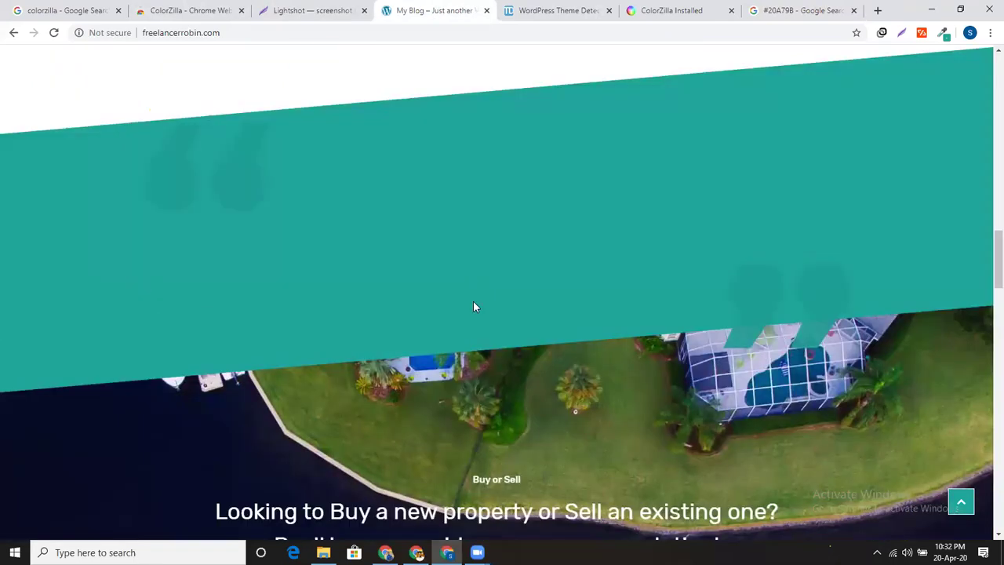
scroll(497, 318, up, 11)
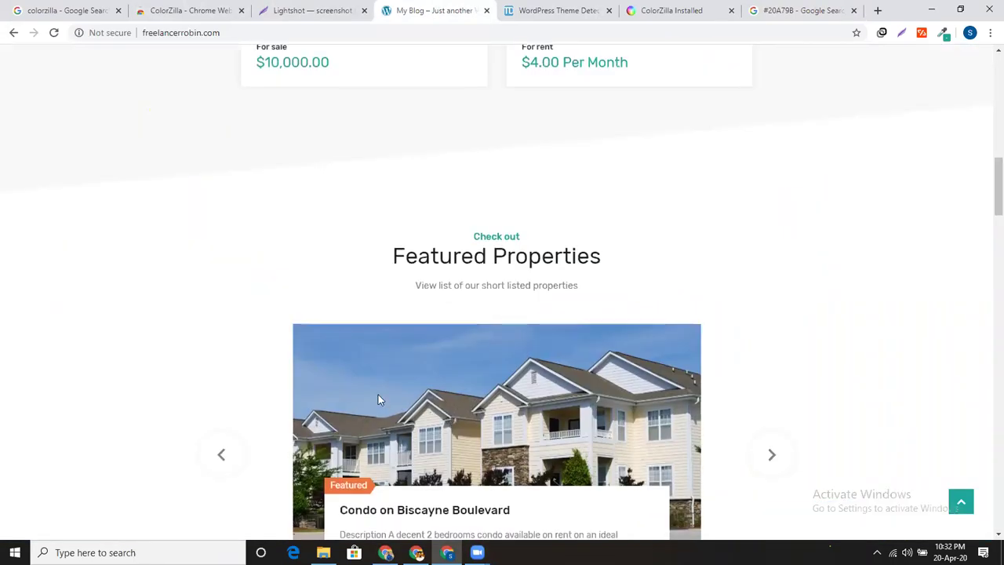
scroll(378, 396, up, 5)
scroll(176, 371, up, 1)
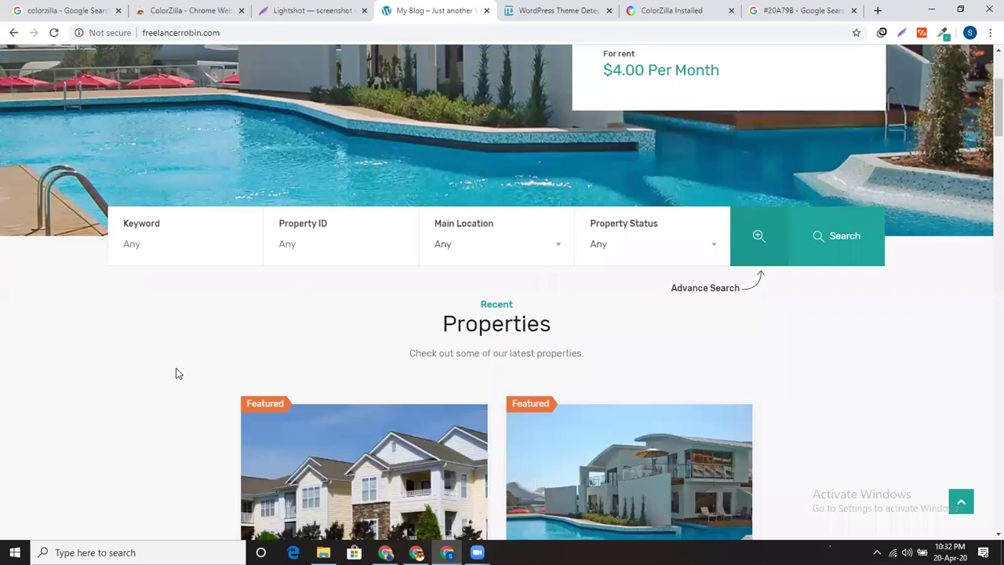
scroll(175, 374, up, 1)
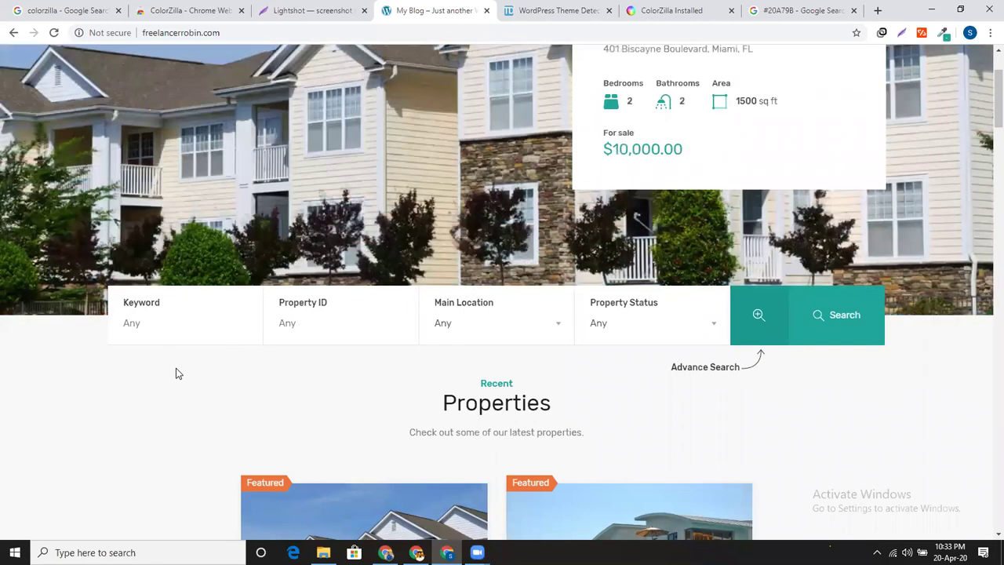
scroll(175, 369, up, 2)
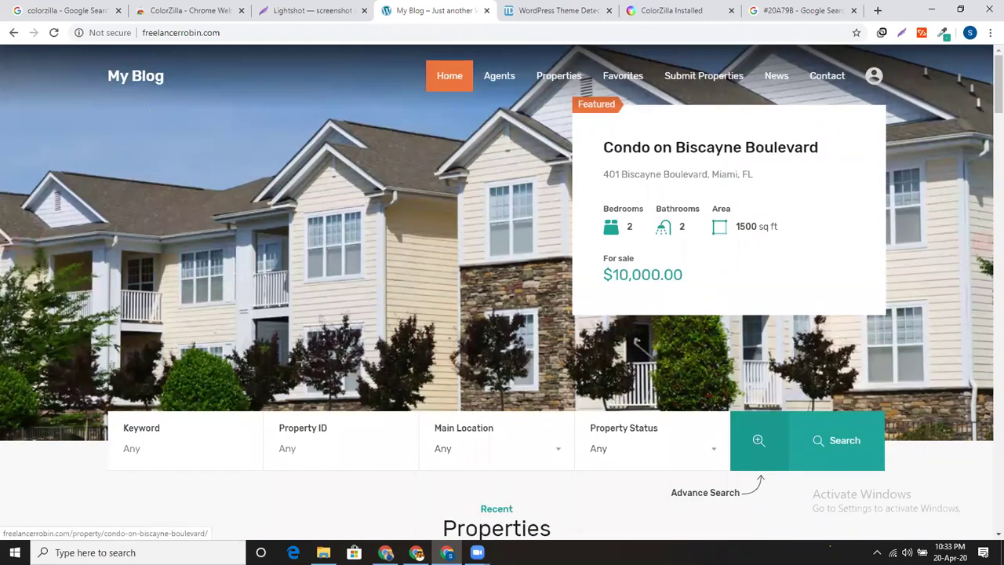
click(385, 552)
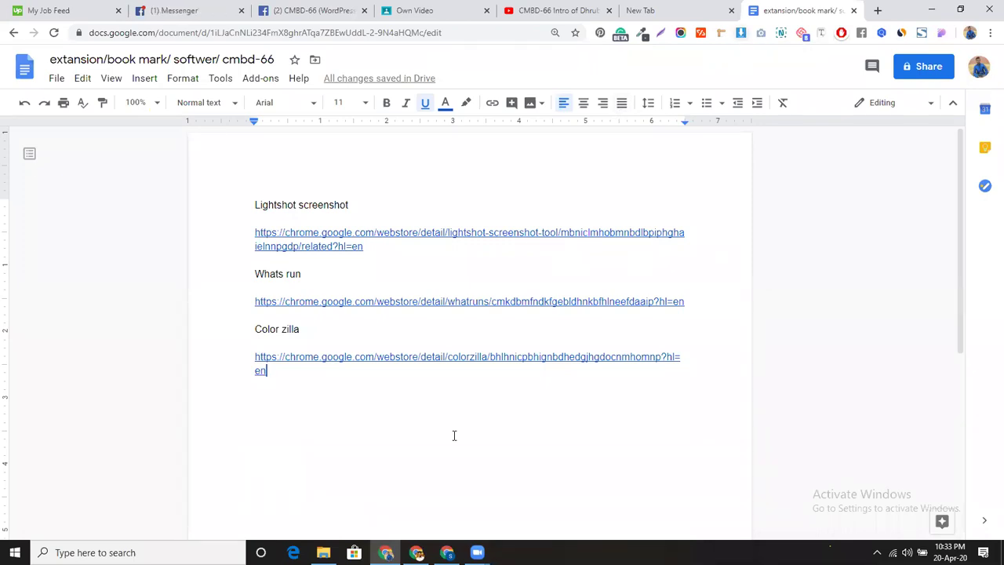
Replace the colorzilla search with 'css paper' and search for the extension
click(447, 553)
click(66, 10)
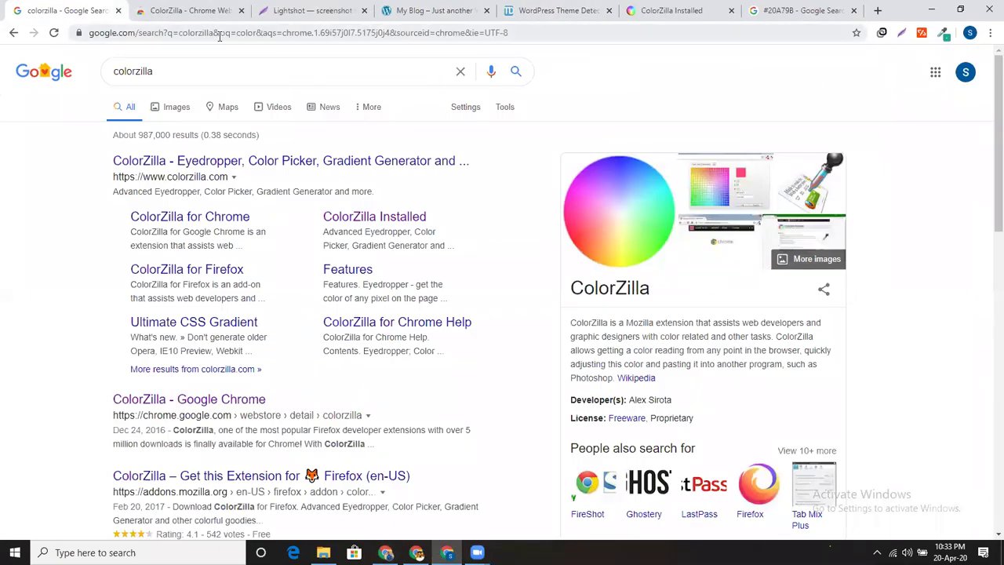
click(219, 38)
double_click(218, 71)
text(css pa)
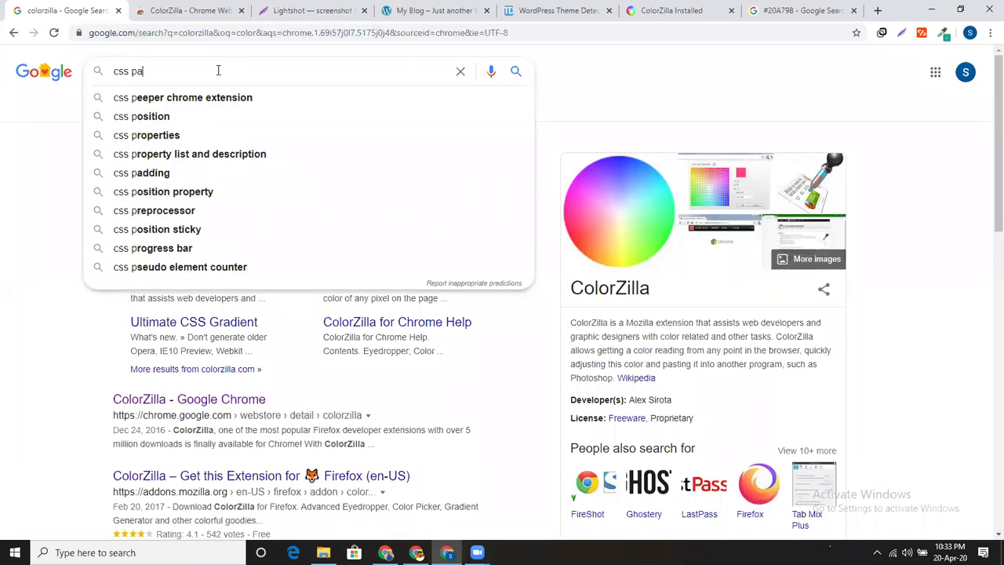
text(per extension)
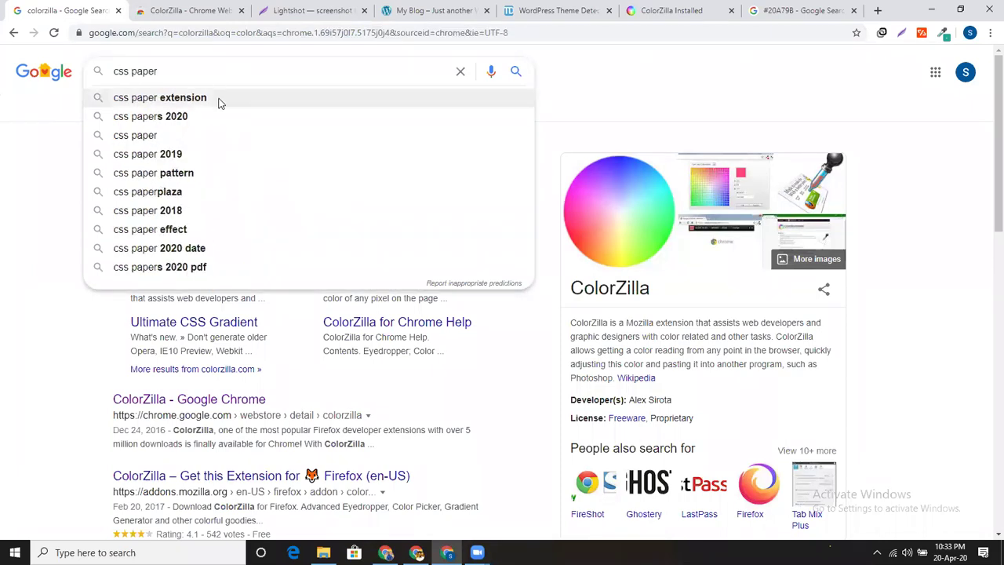
click(220, 99)
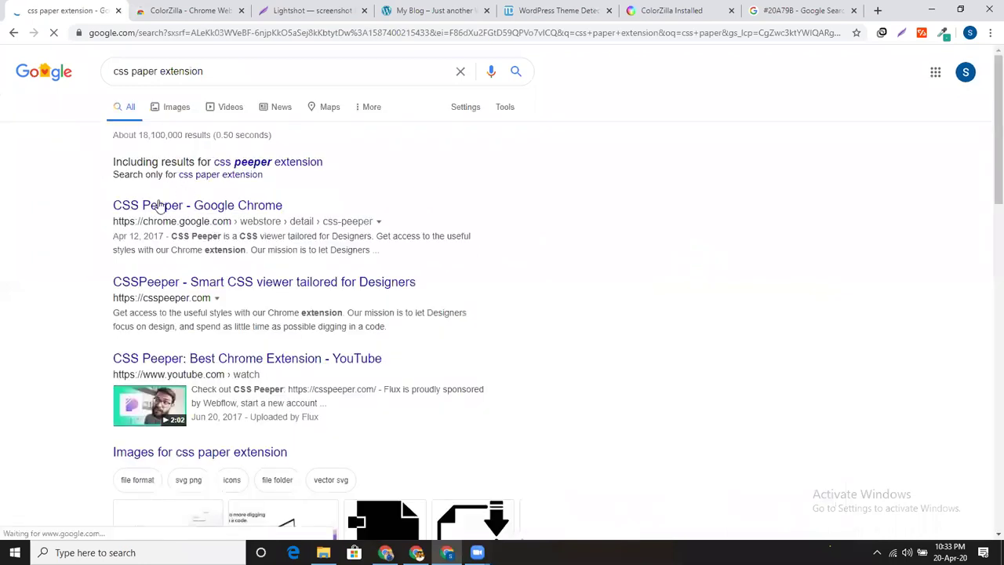
Open the CSS Peeper Web Store listing in its own tab and copy its address
middle_click(243, 206)
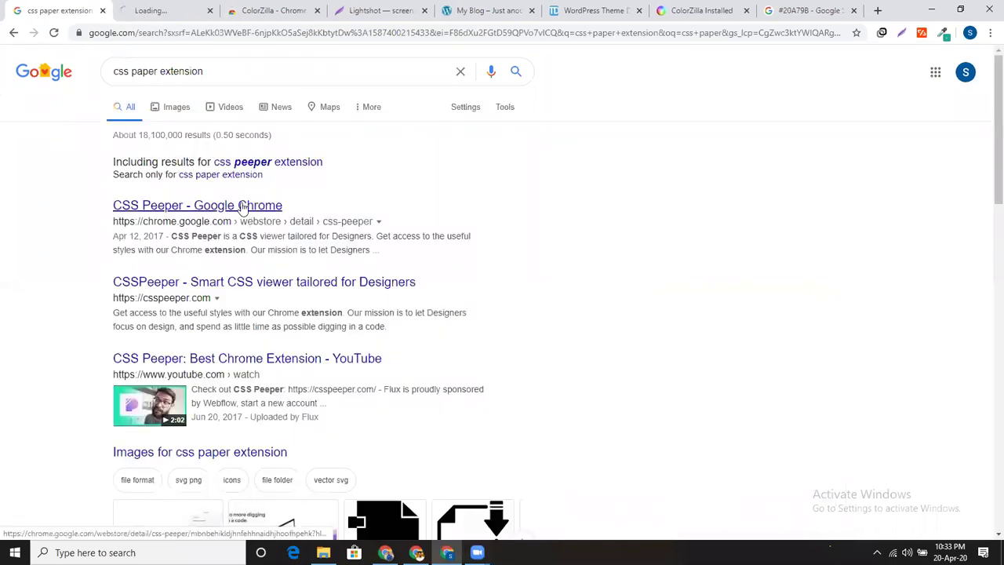
click(317, 11)
click(172, 11)
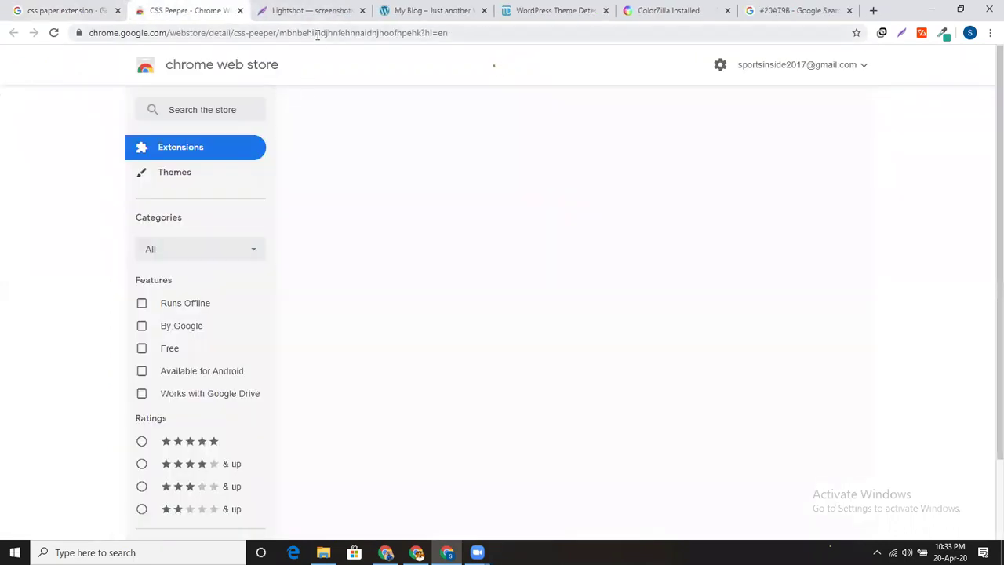
click(318, 33)
key(ctrl+c)
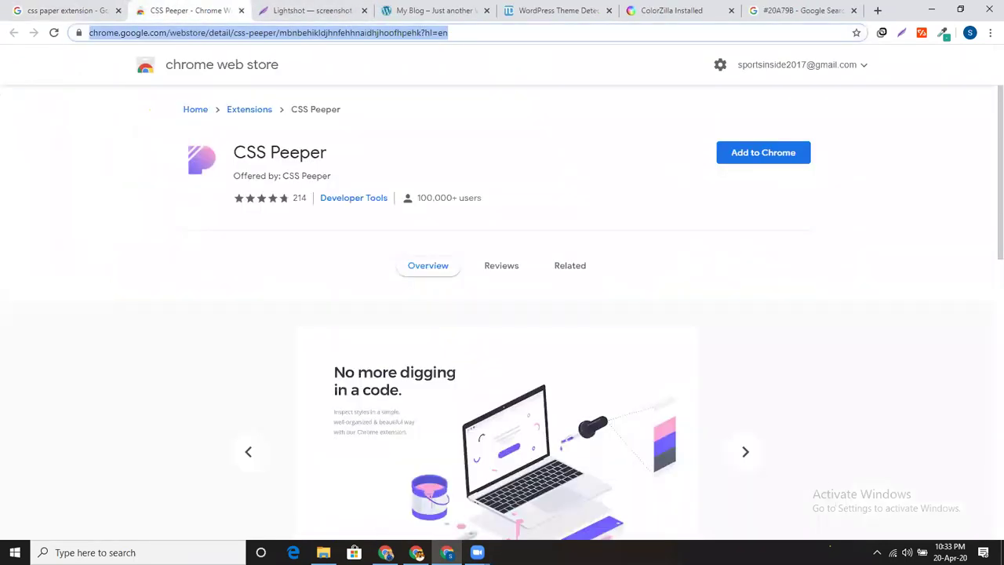
key(alt+Tab)
Add a 'Css paper' line with the pasted store link to the notes, then choose Add to Chrome
key(Return)
text(Css paper)
key(Return)
key(Return)
key(ctrl+v)
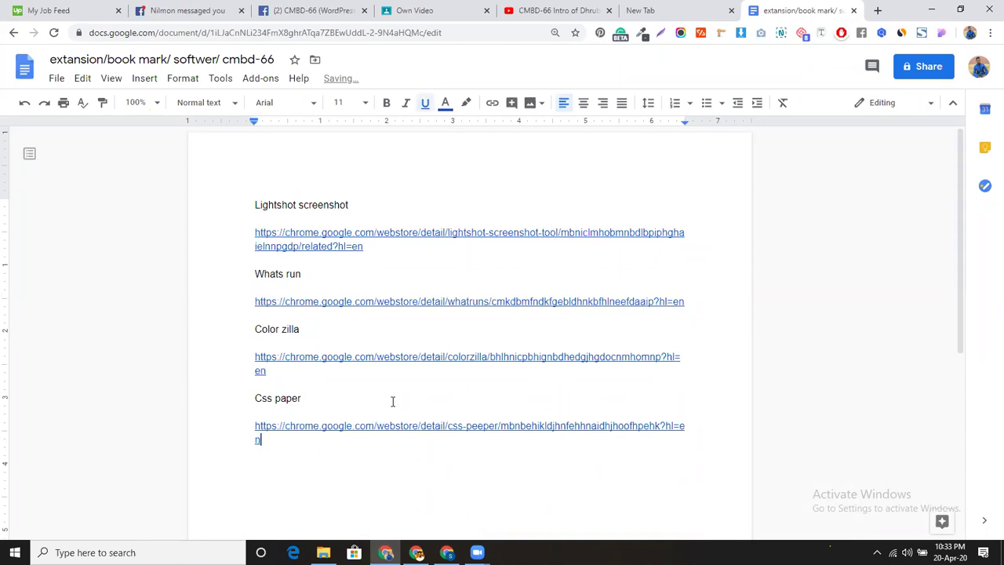
key(alt+Tab)
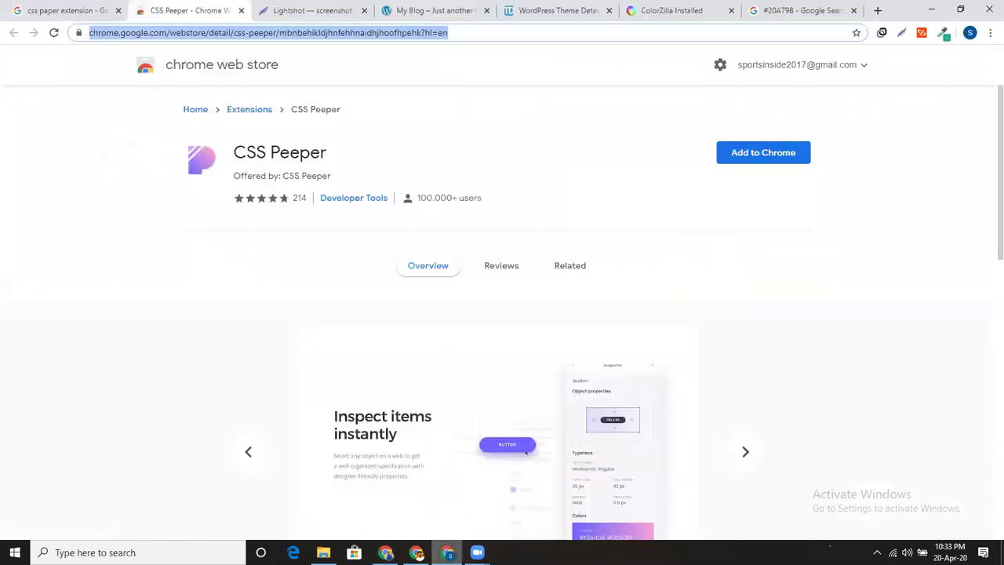
click(765, 155)
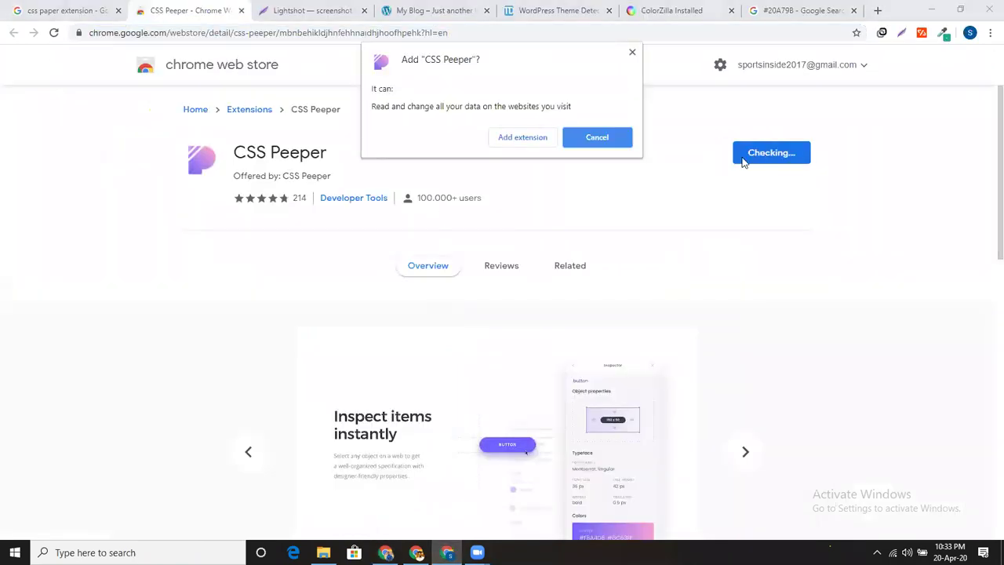
Install CSS Peeper and open its colour palette for the My Blog site
click(522, 138)
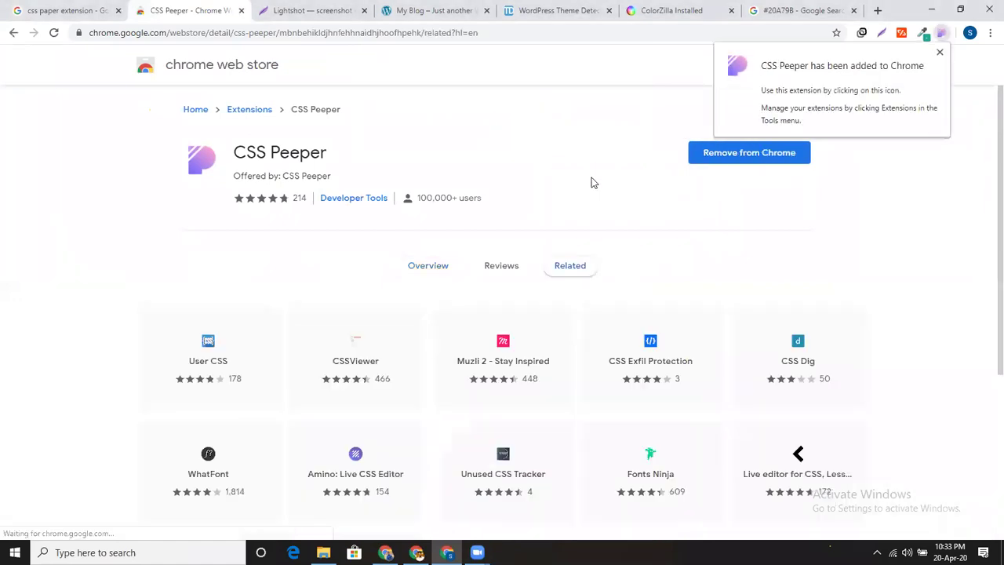
click(429, 10)
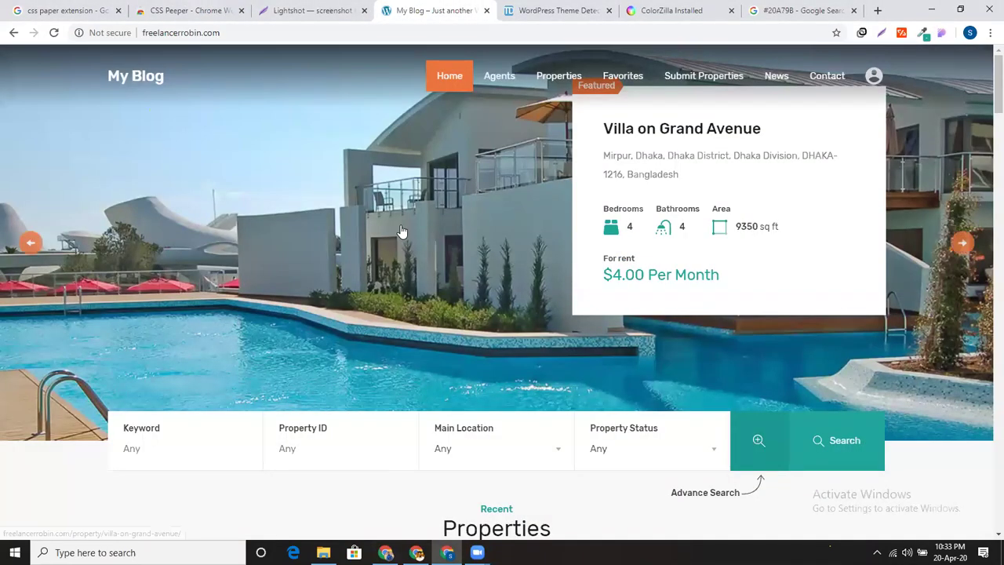
click(941, 35)
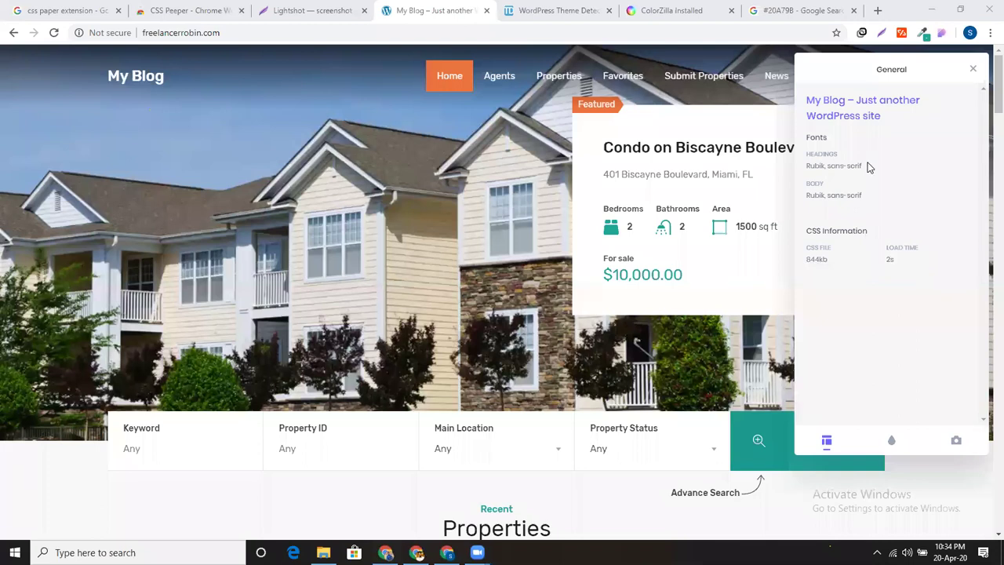
click(892, 442)
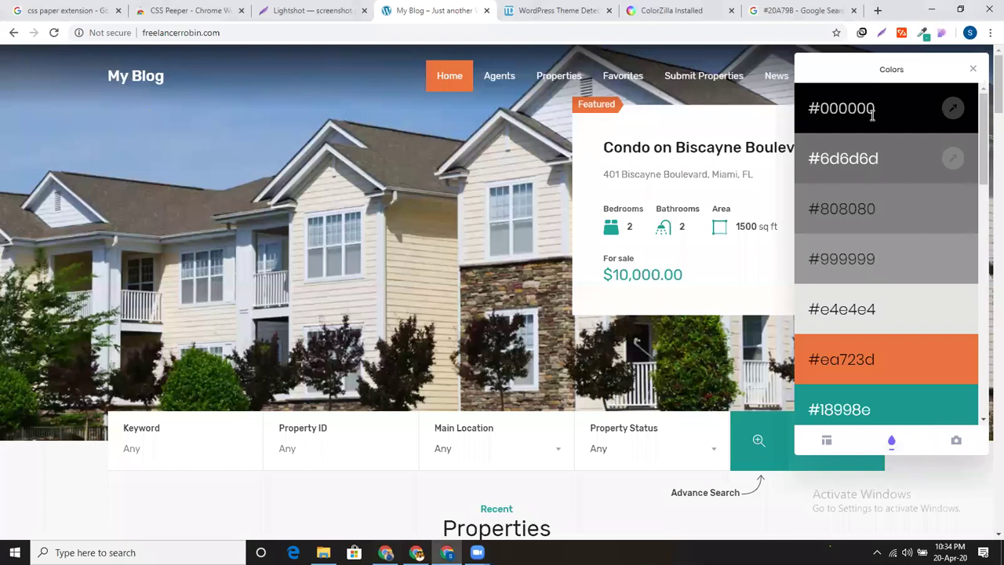
Copy the teal #18998e and orange #ea723d colours from the palette
scroll(880, 263, down, 2)
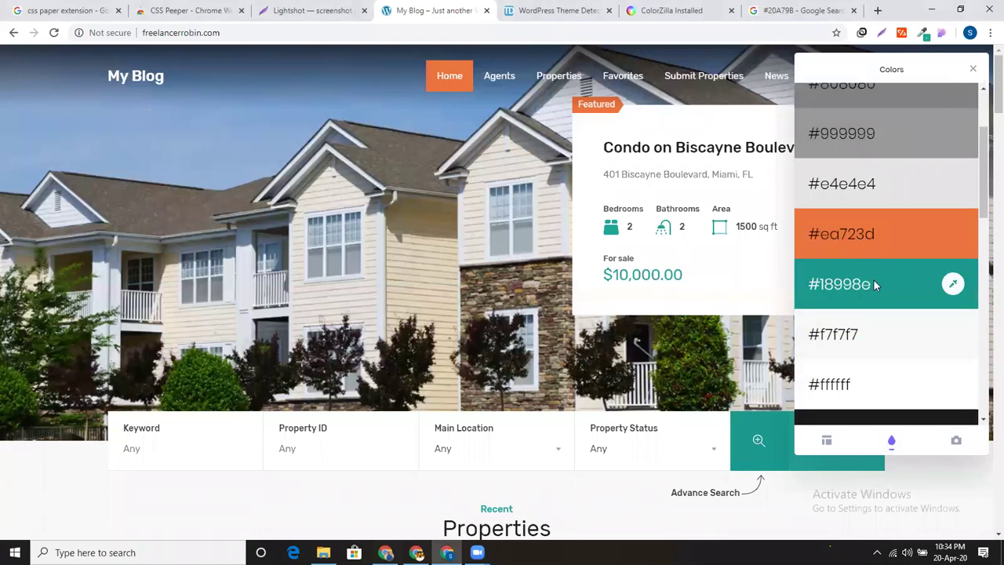
click(949, 286)
click(772, 429)
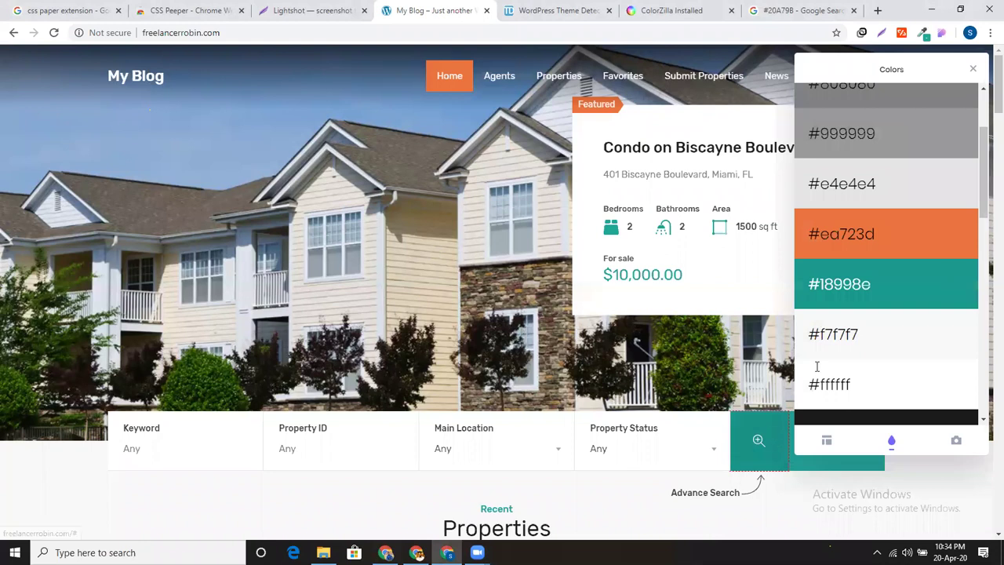
click(757, 226)
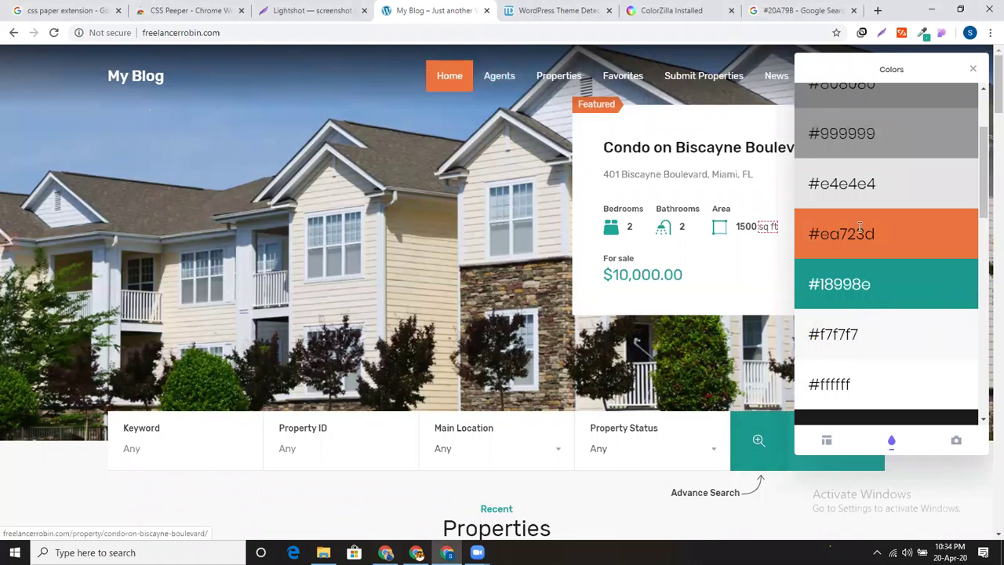
click(897, 231)
click(159, 515)
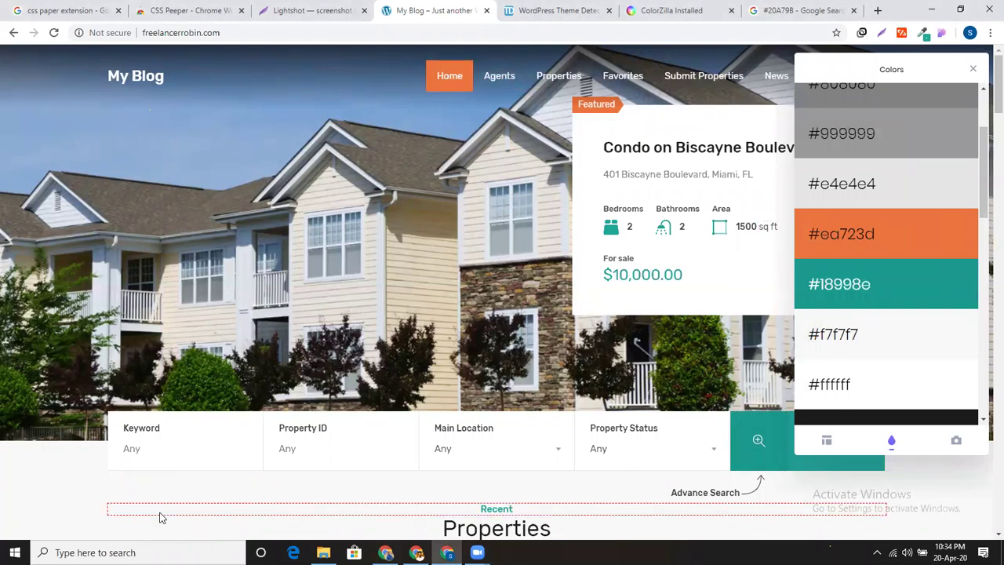
scroll(867, 161, up, 2)
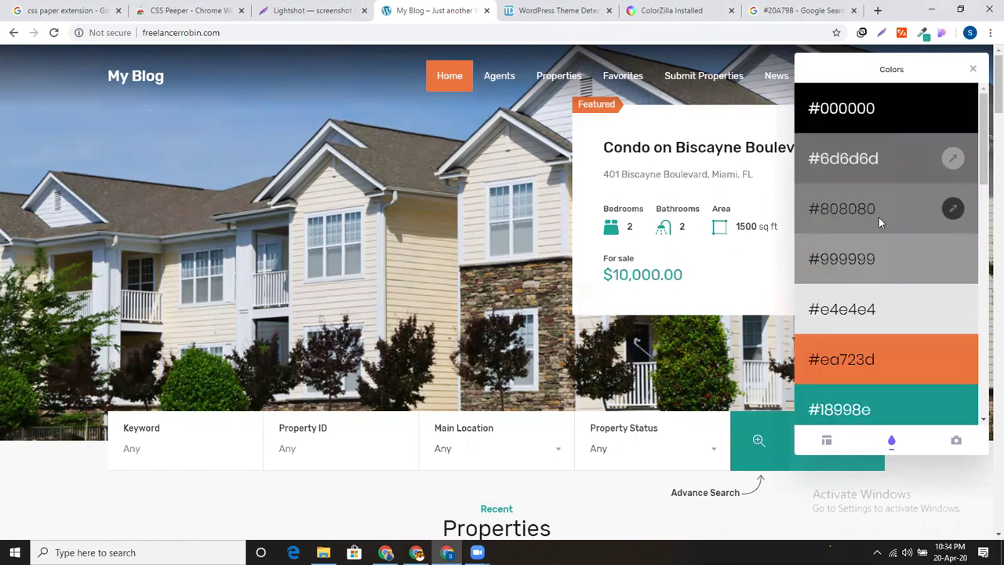
scroll(879, 217, down, 5)
scroll(889, 244, up, 1)
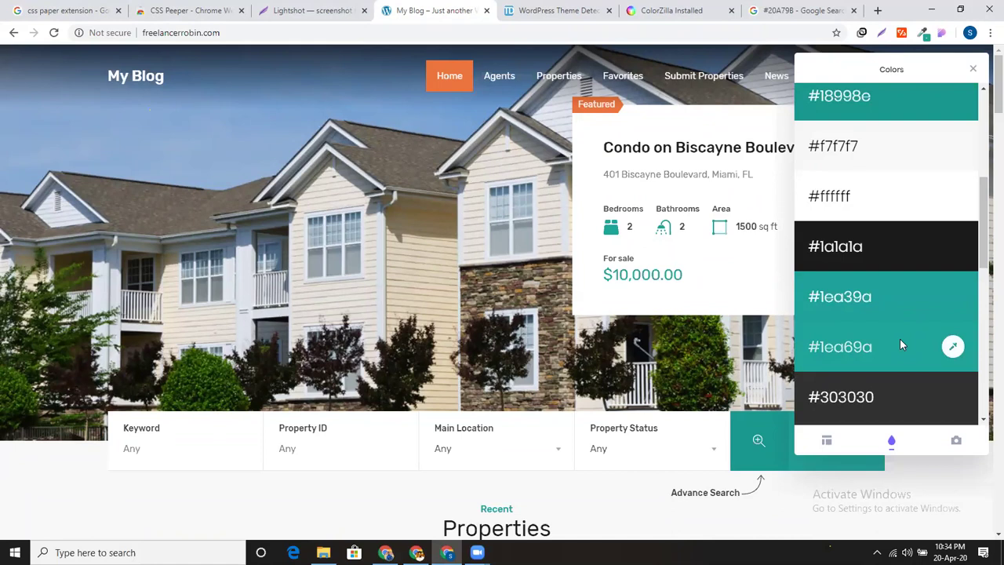
Copy #1ea69a, look over the remaining colours, and close the CSS Peeper panel
click(950, 348)
scroll(906, 323, down, 2)
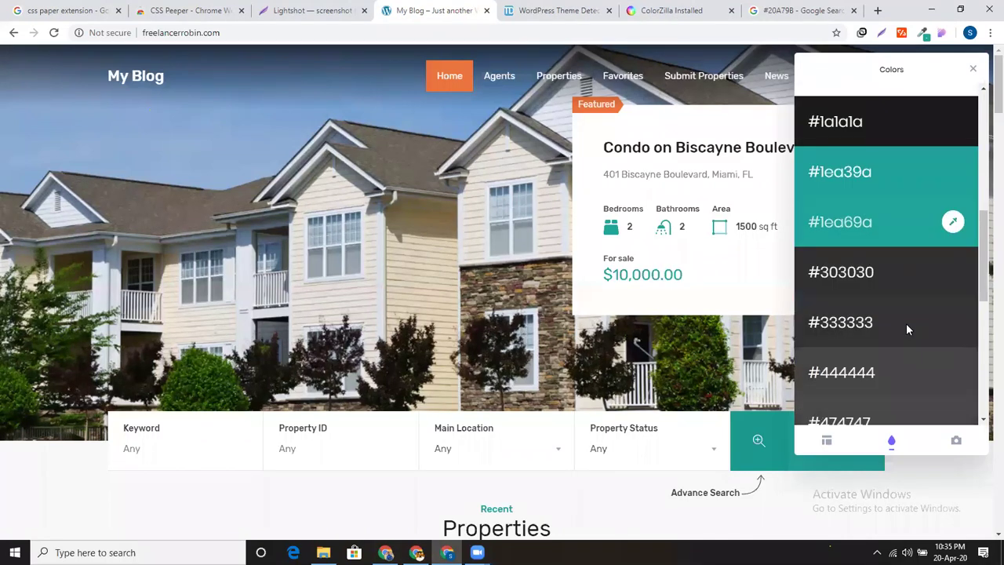
scroll(906, 323, down, 4)
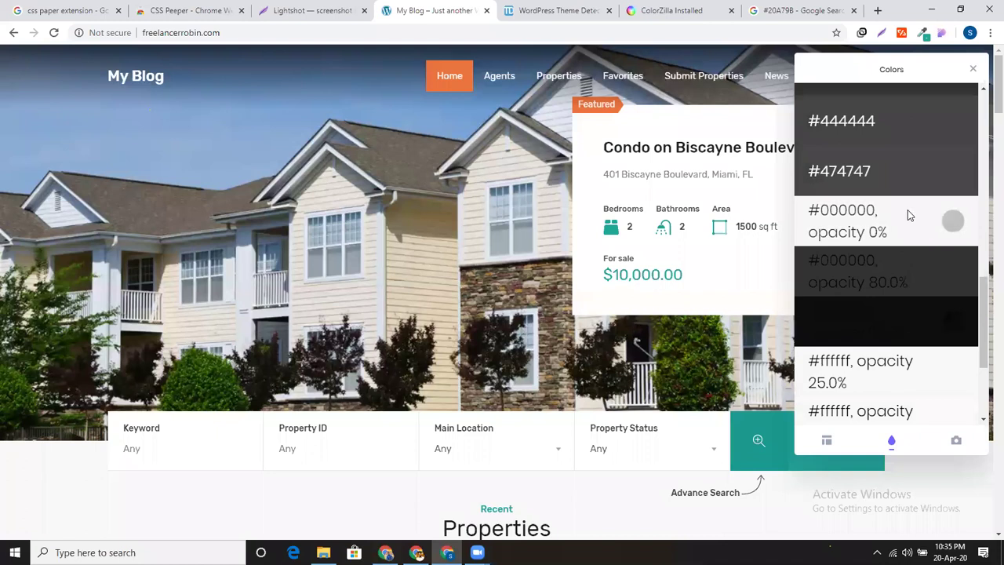
scroll(887, 243, down, 3)
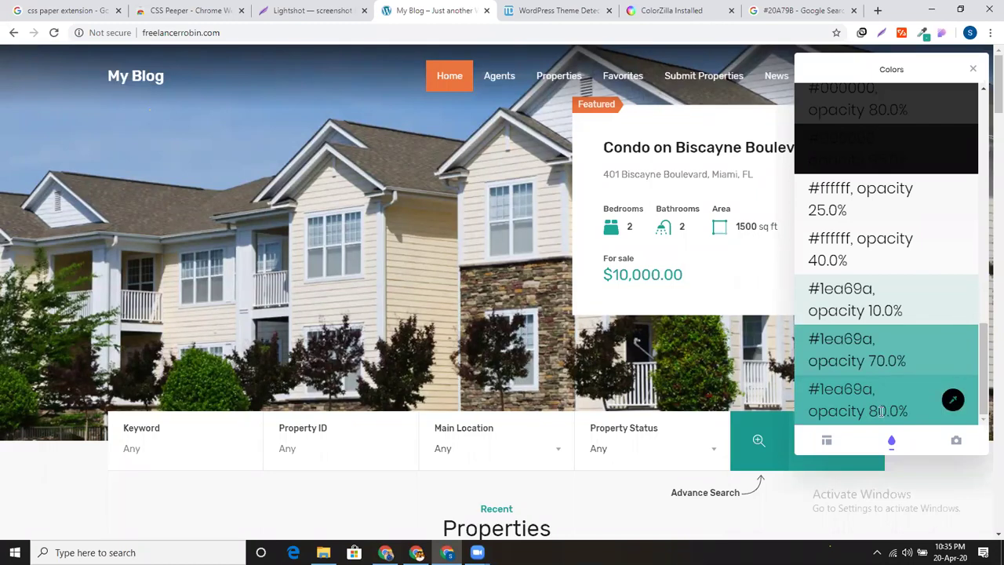
scroll(738, 416, down, 1)
scroll(737, 416, up, 1)
click(760, 450)
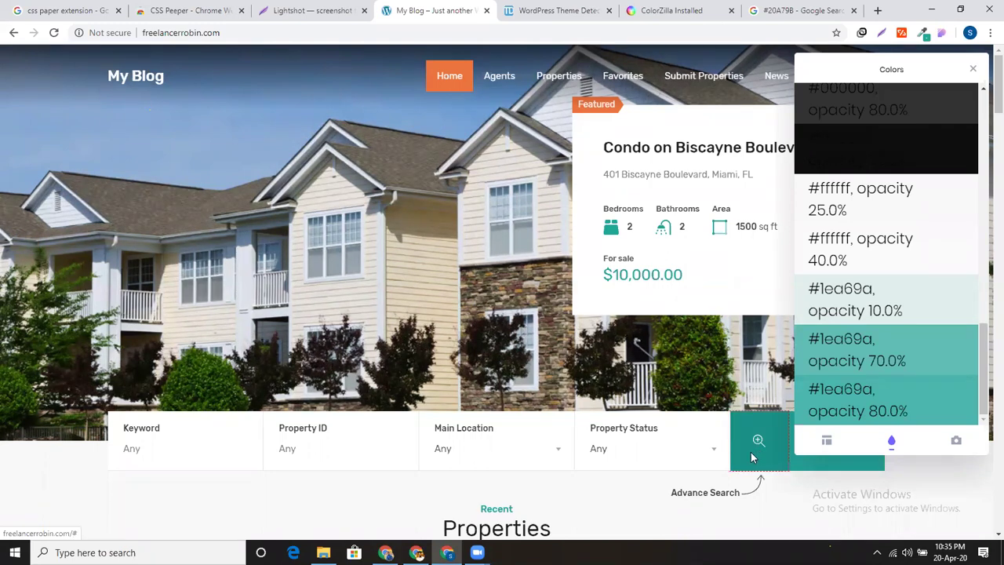
click(817, 466)
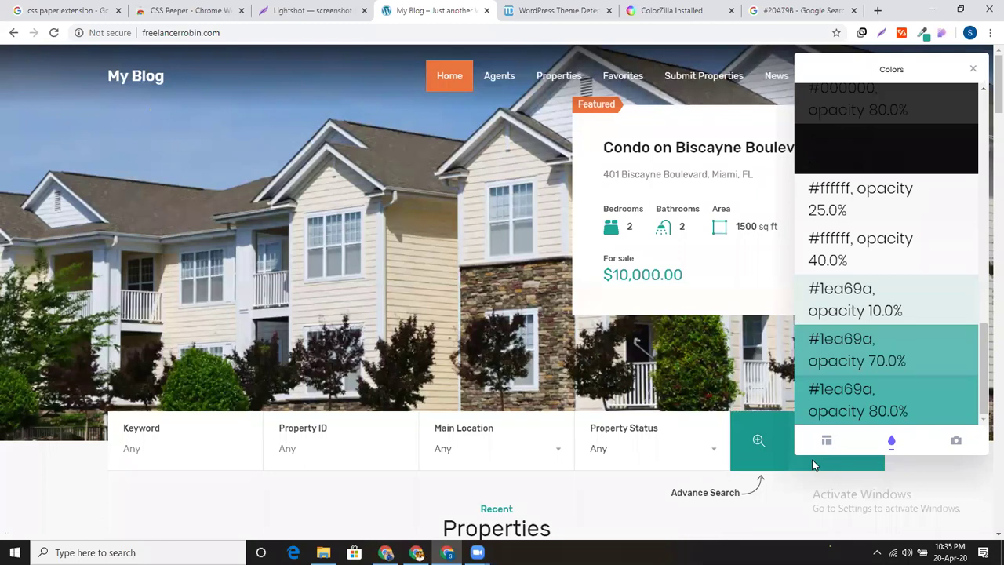
mouse_move(952, 357)
click(973, 69)
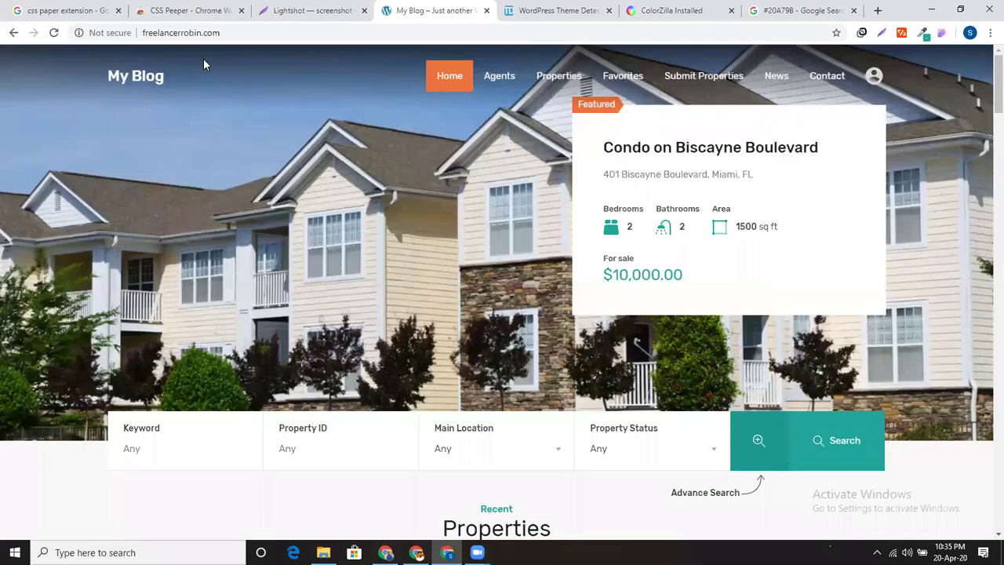
Reopen CSS Peeper and scroll through the Assets grid of property photos and SVG icons
click(944, 33)
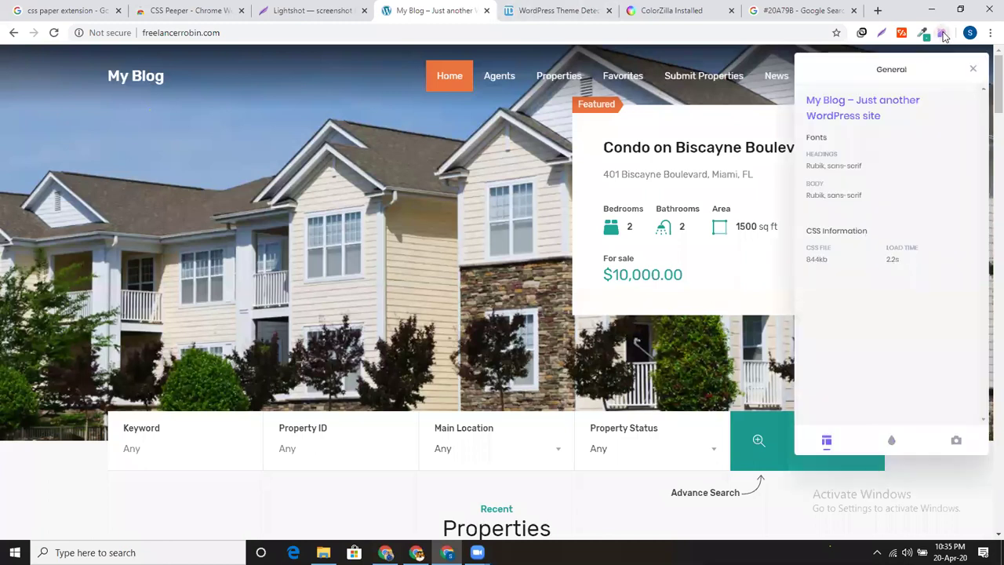
click(957, 442)
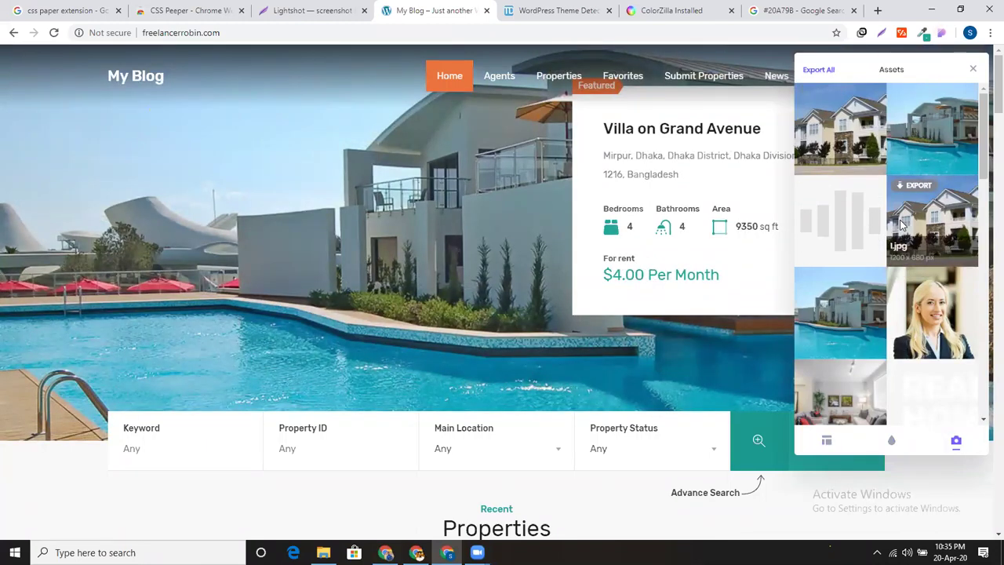
scroll(905, 215, down, 3)
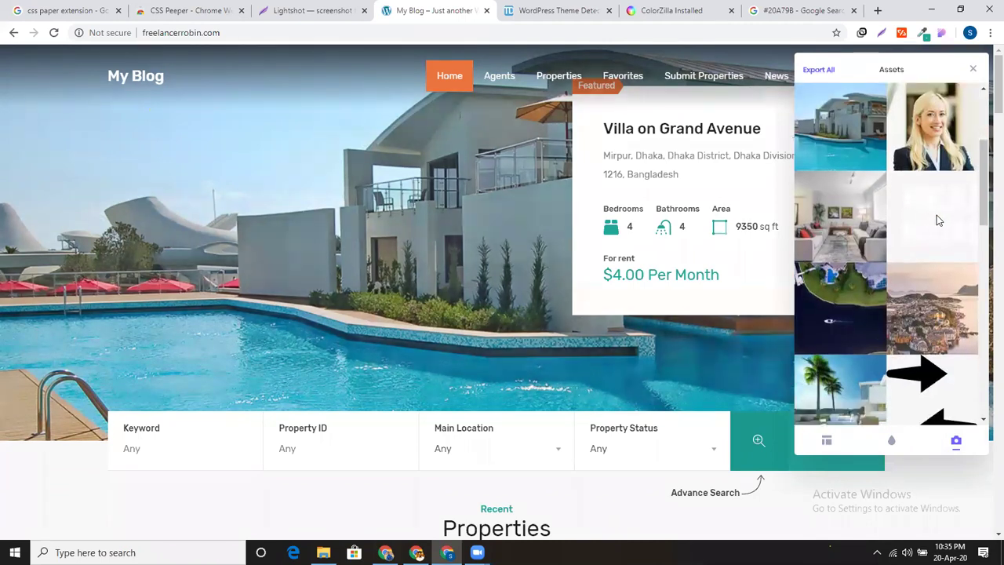
scroll(938, 222, down, 3)
scroll(941, 222, down, 2)
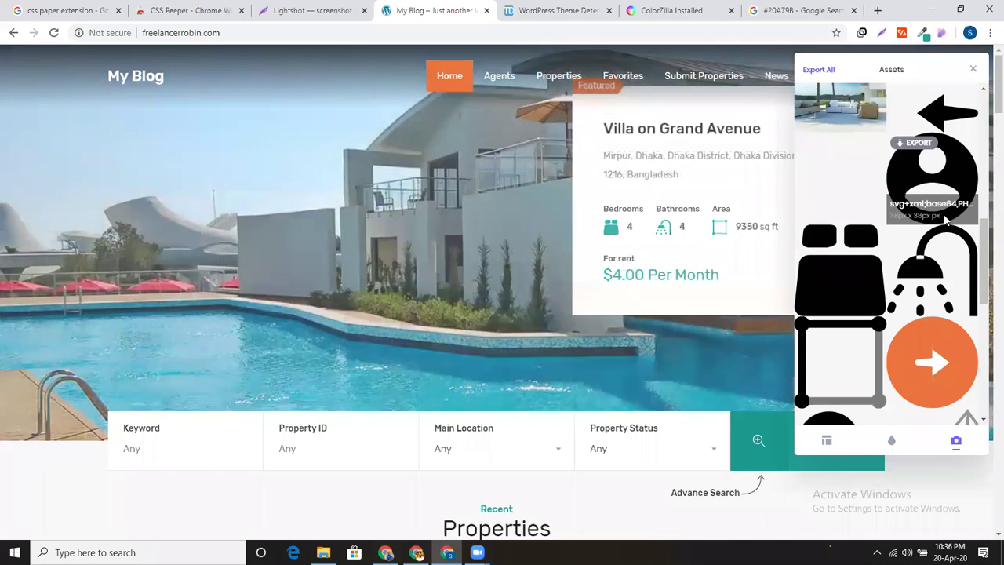
scroll(931, 218, down, 3)
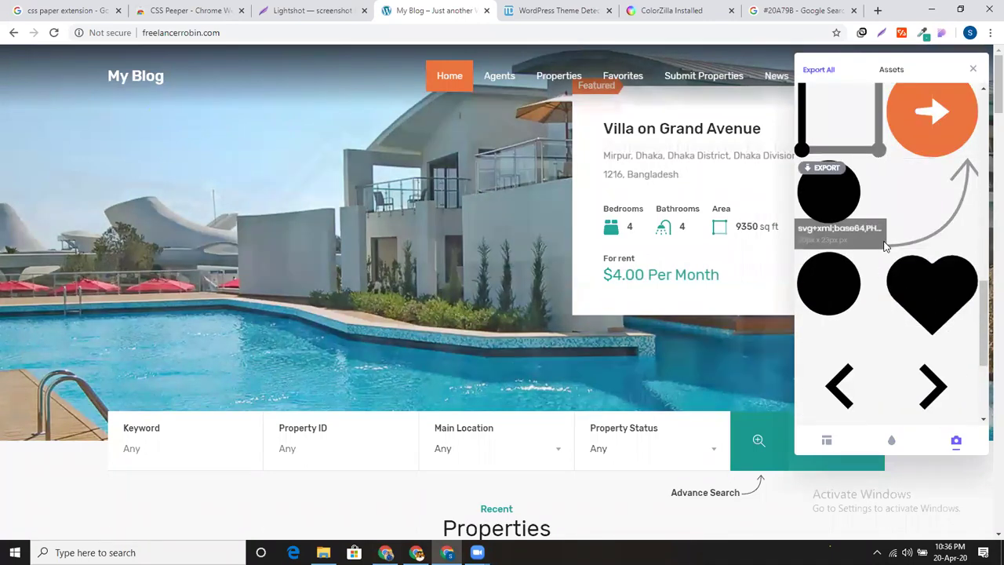
scroll(902, 251, down, 3)
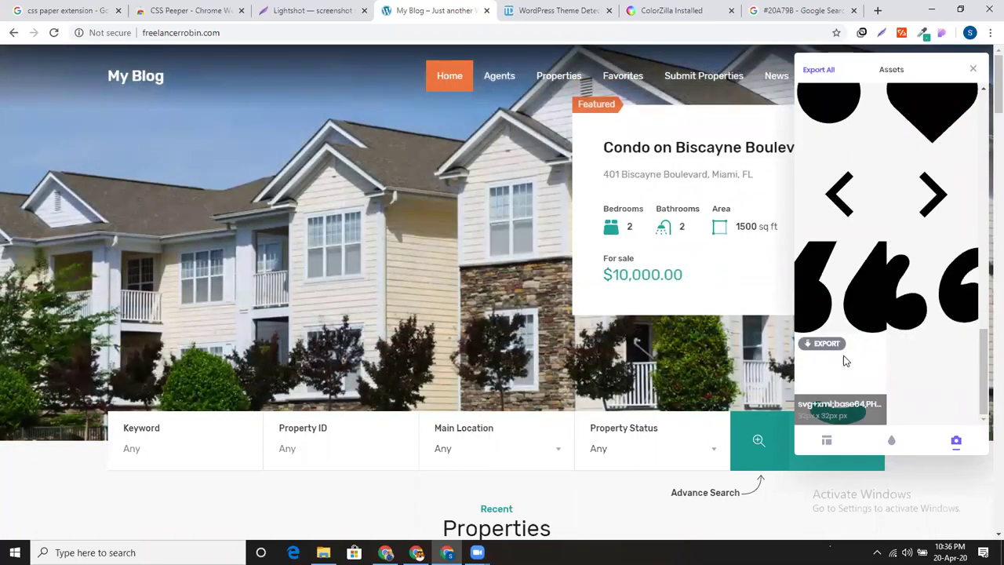
scroll(933, 320, down, 3)
scroll(934, 320, up, 10)
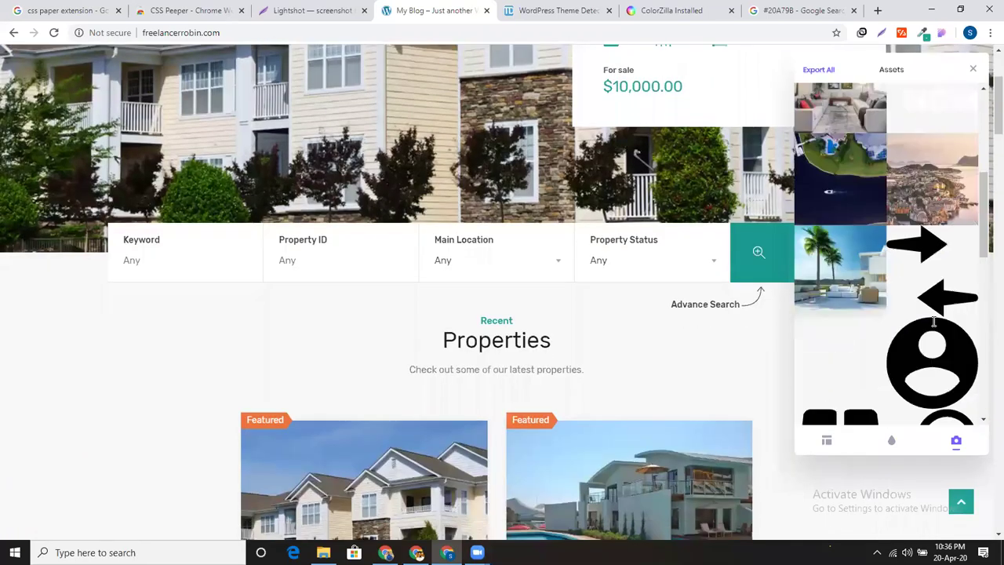
scroll(863, 259, up, 1)
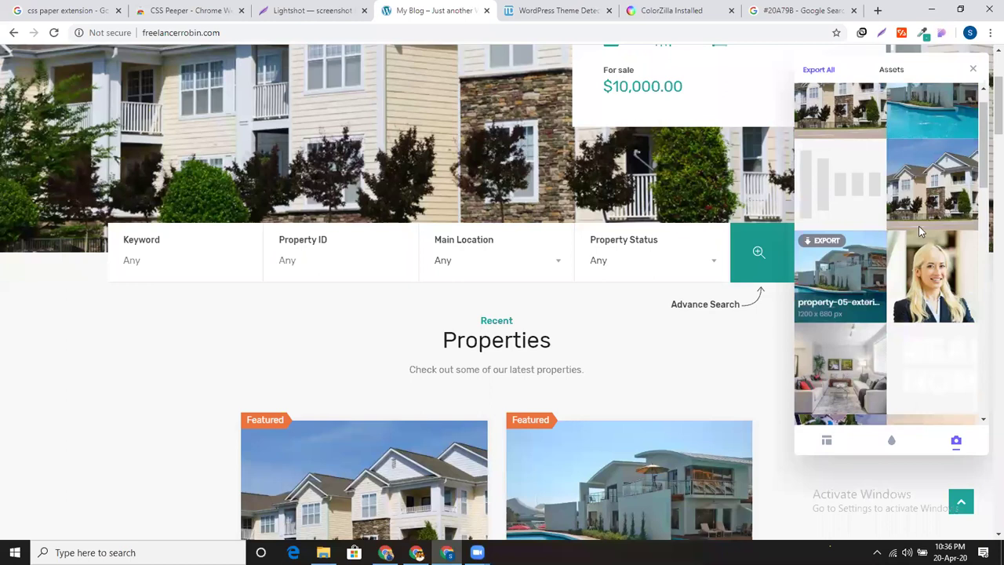
scroll(918, 226, up, 1)
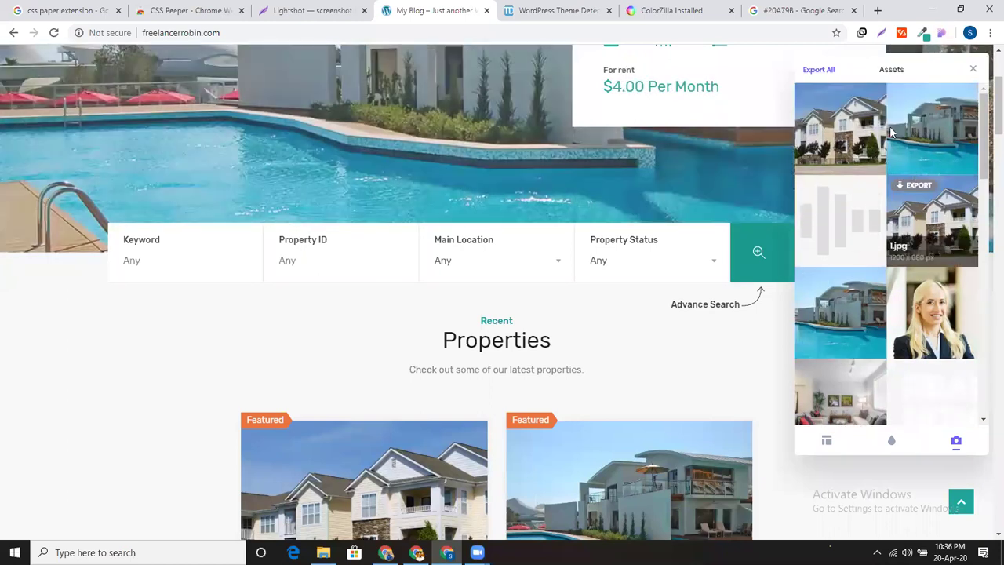
Export all image assets as assets.zip, then scroll down to the Recent Properties cards
click(819, 73)
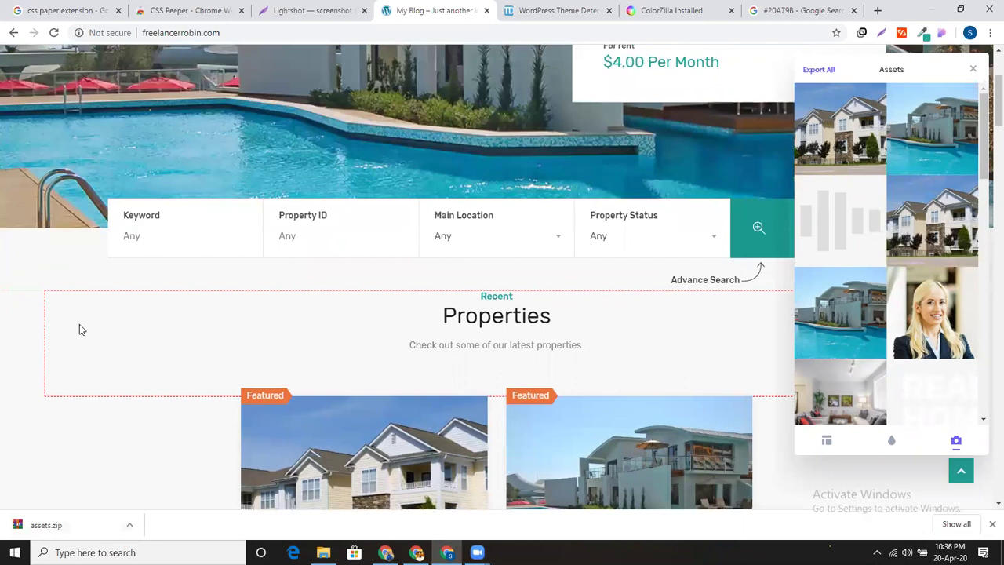
scroll(79, 328, down, 2)
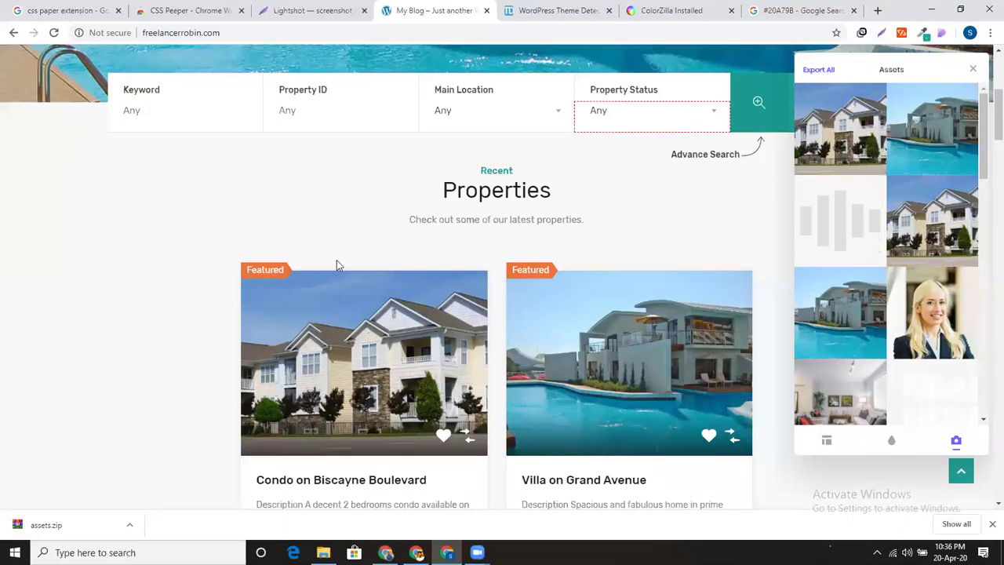
scroll(337, 271, down, 1)
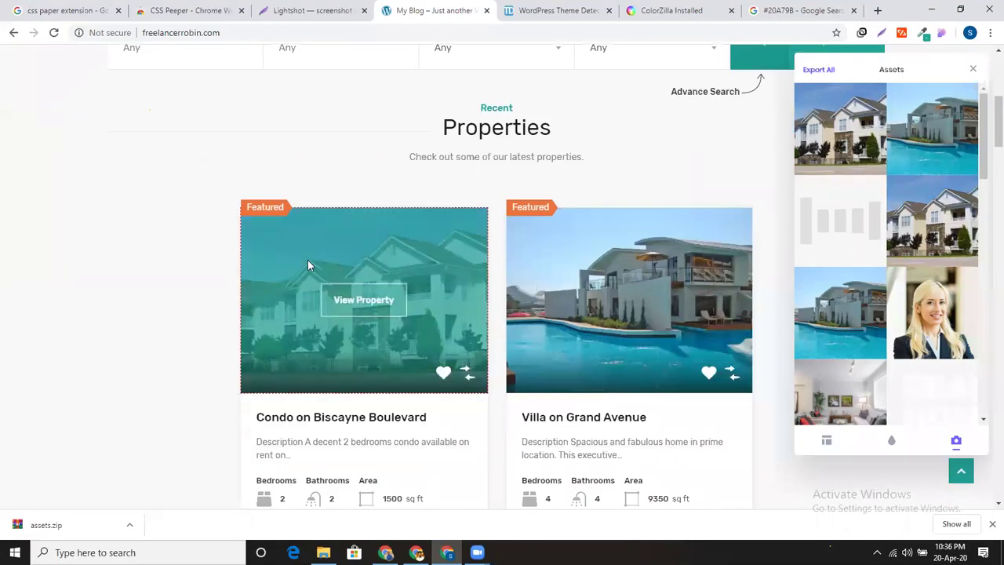
Inspect the .rh_section__properties section: 1440 x 596, Rubik 15px, fill #444444, background #f7f7f7
right_click(308, 260)
scroll(295, 212, down, 1)
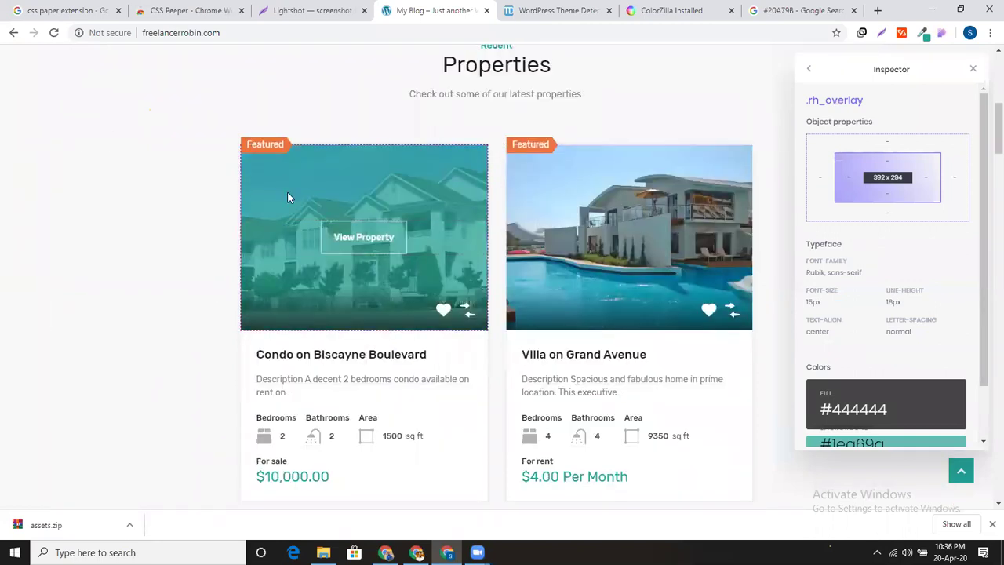
right_click(280, 238)
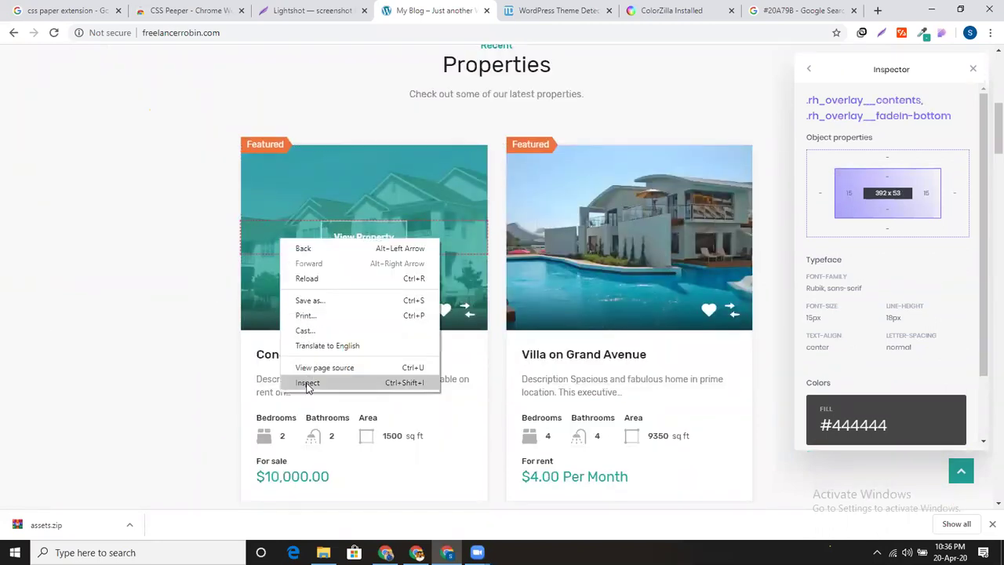
click(126, 250)
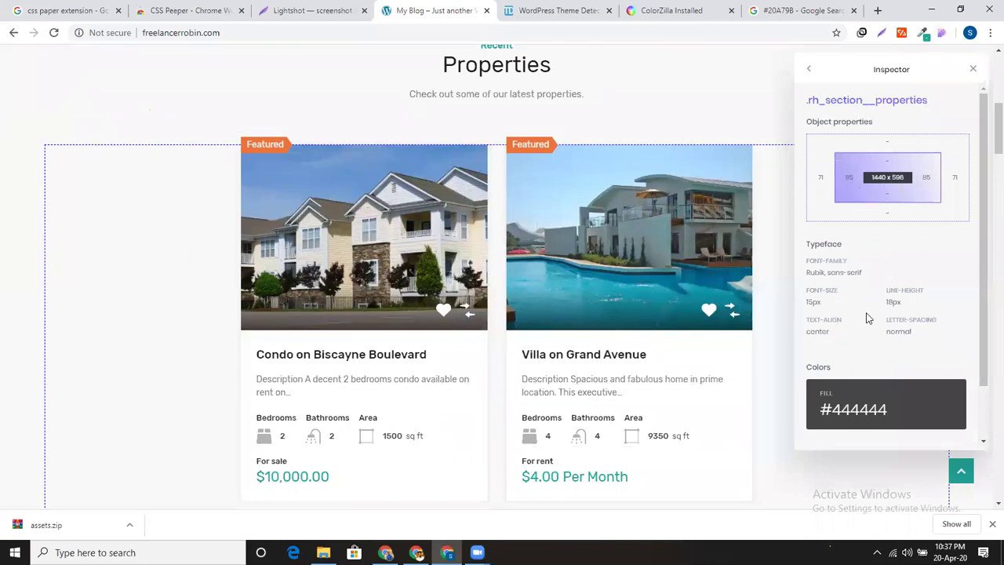
scroll(858, 307, down, 1)
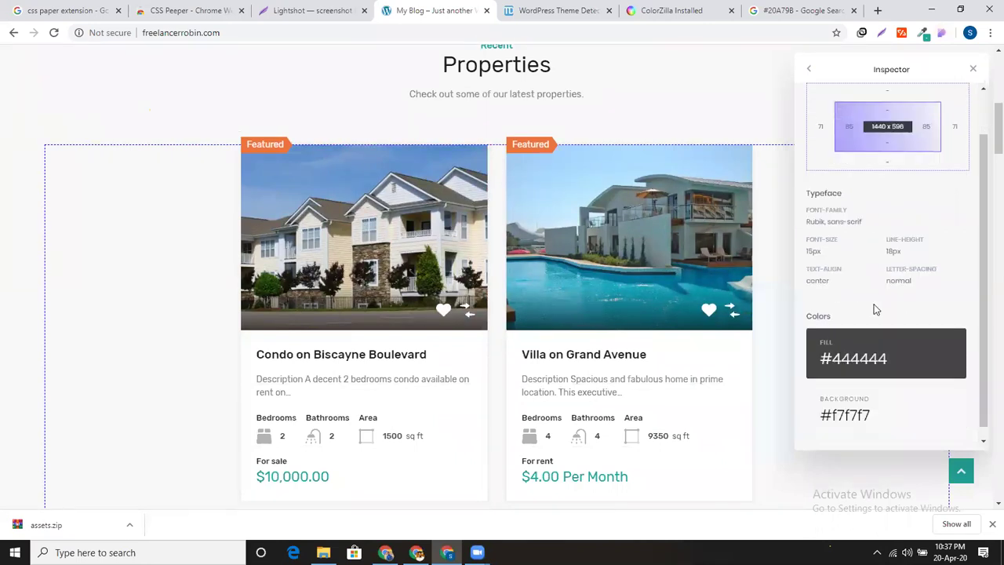
scroll(892, 333, down, 2)
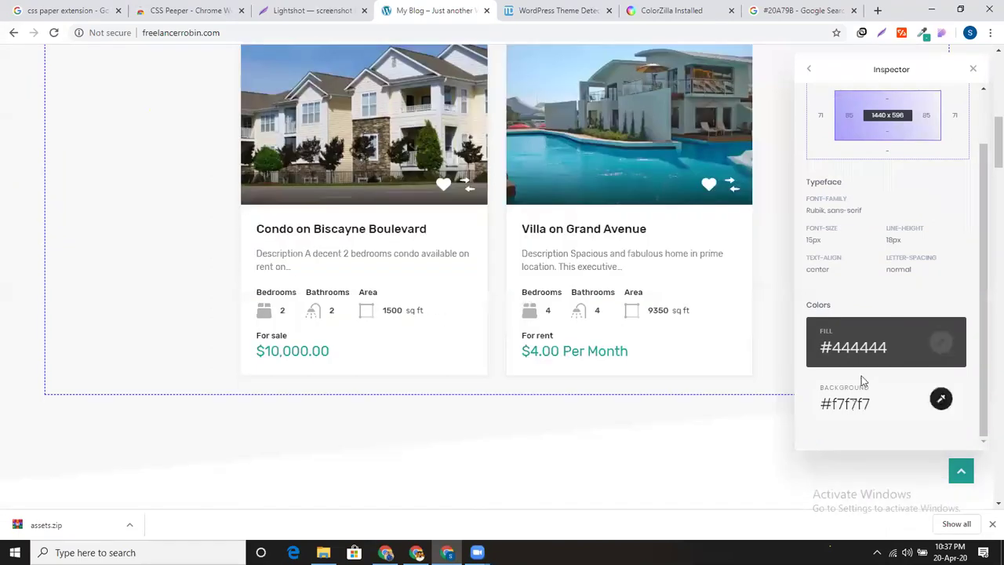
scroll(863, 377, up, 1)
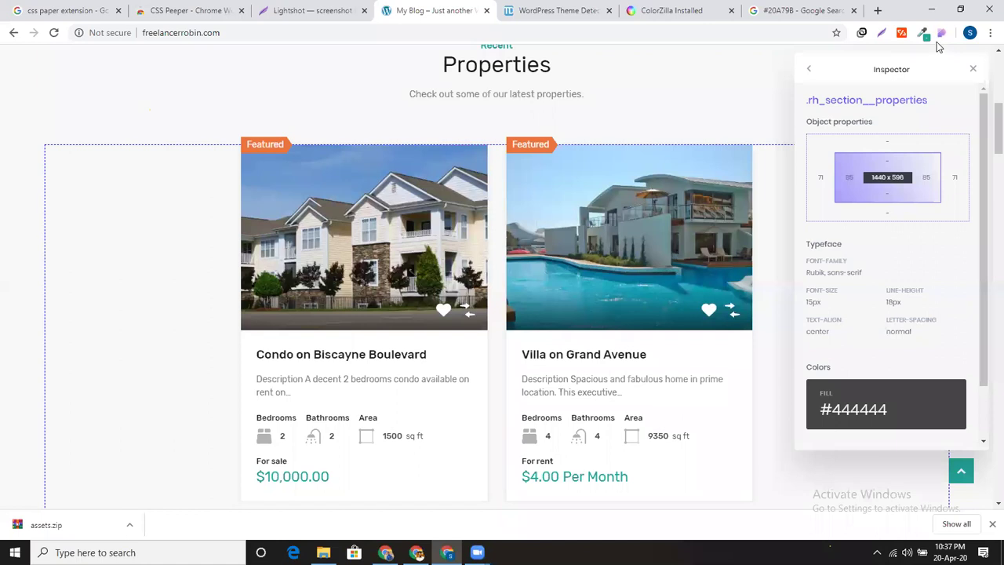
Inspect the Properties heading (Rubik 36px, 43.2px line height, #1a1a1a), then close CSS Peeper
click(809, 72)
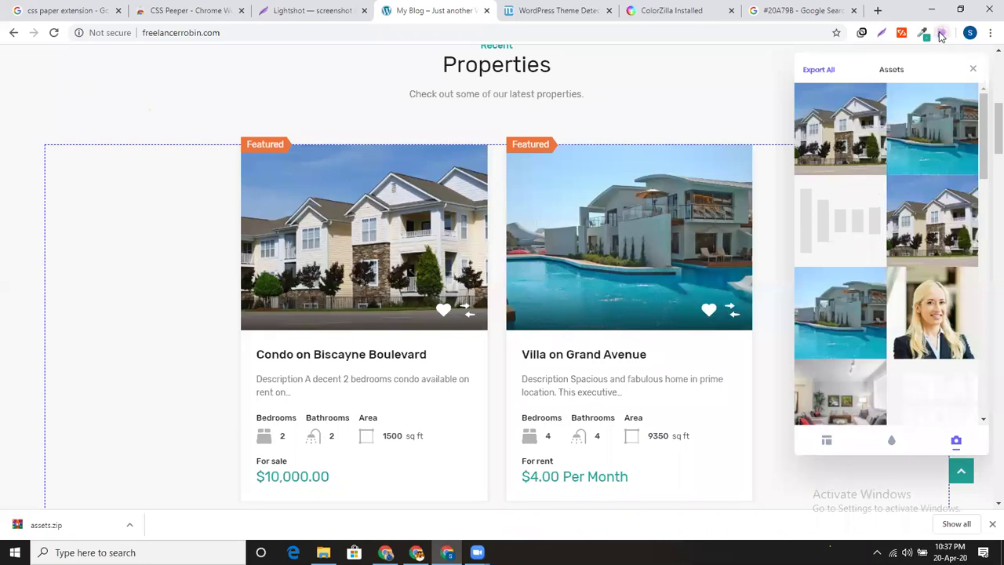
scroll(634, 63, up, 1)
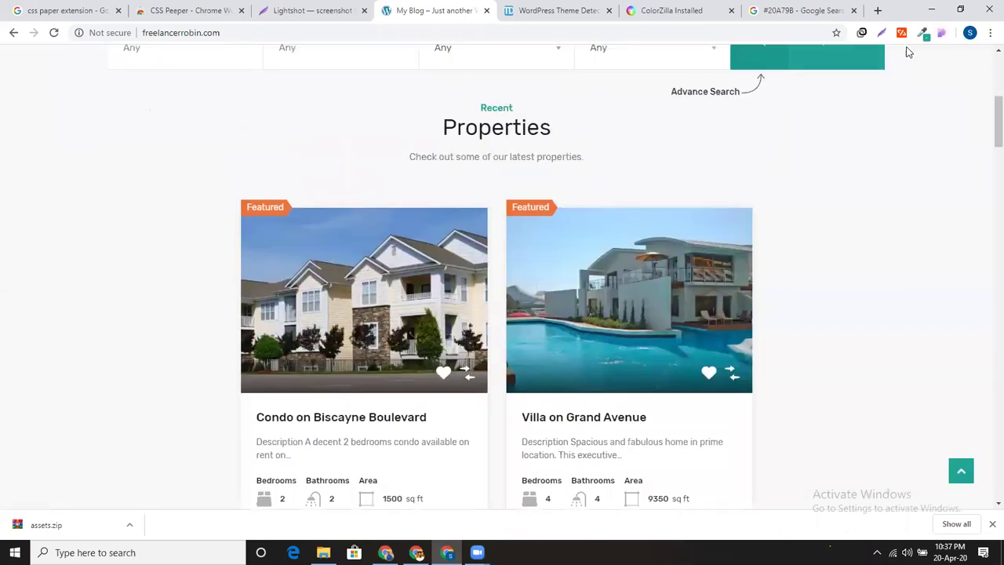
click(941, 32)
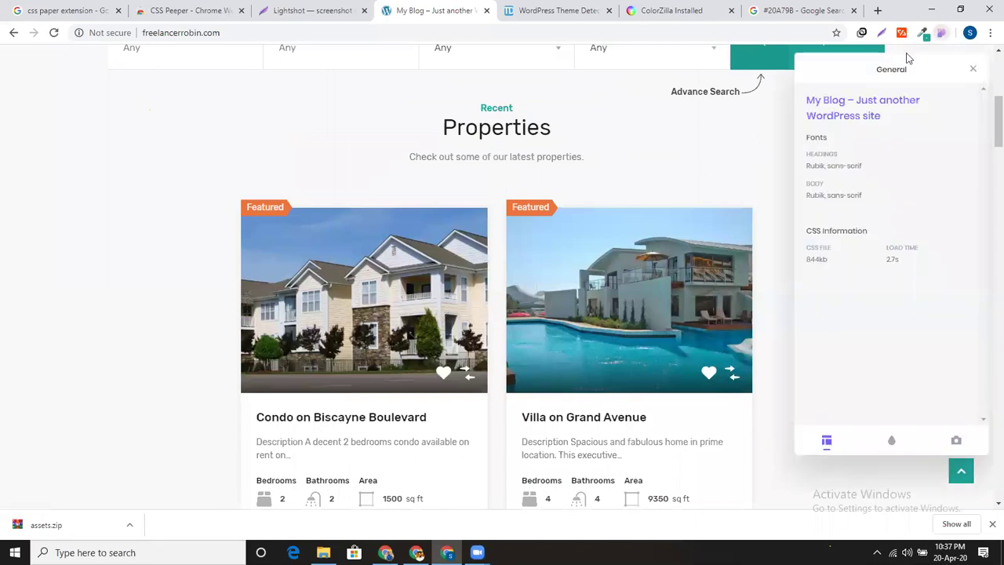
click(573, 126)
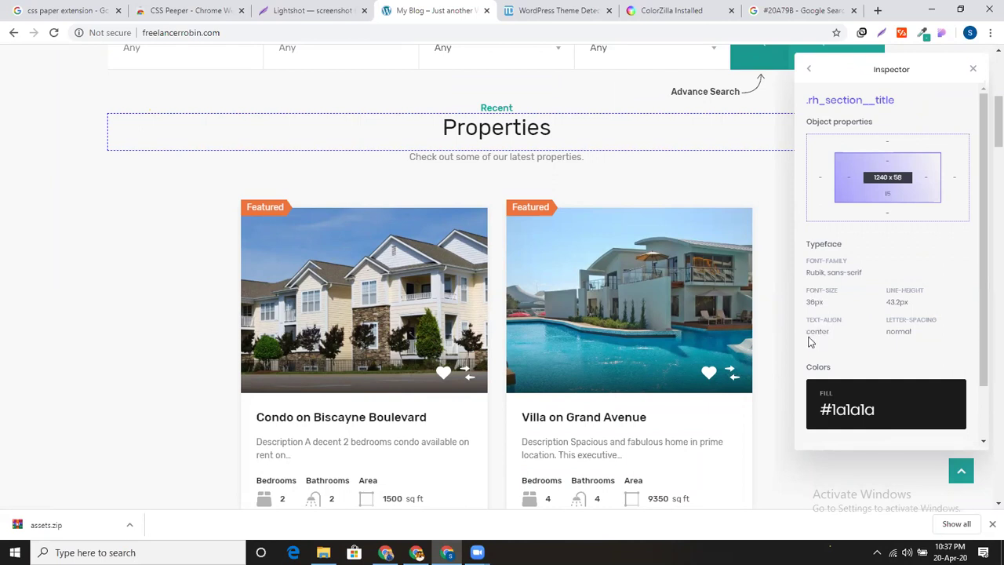
scroll(871, 343, down, 1)
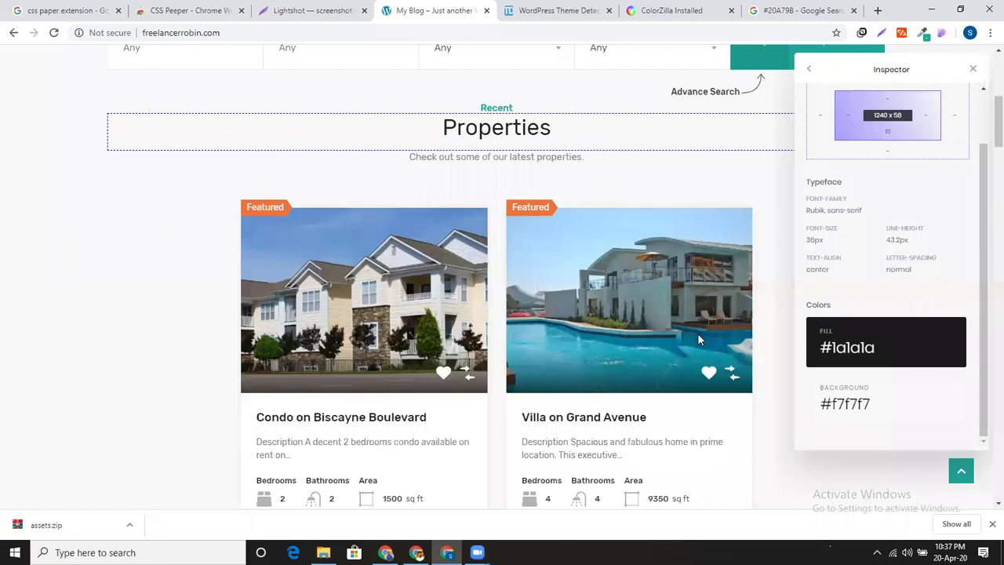
click(972, 69)
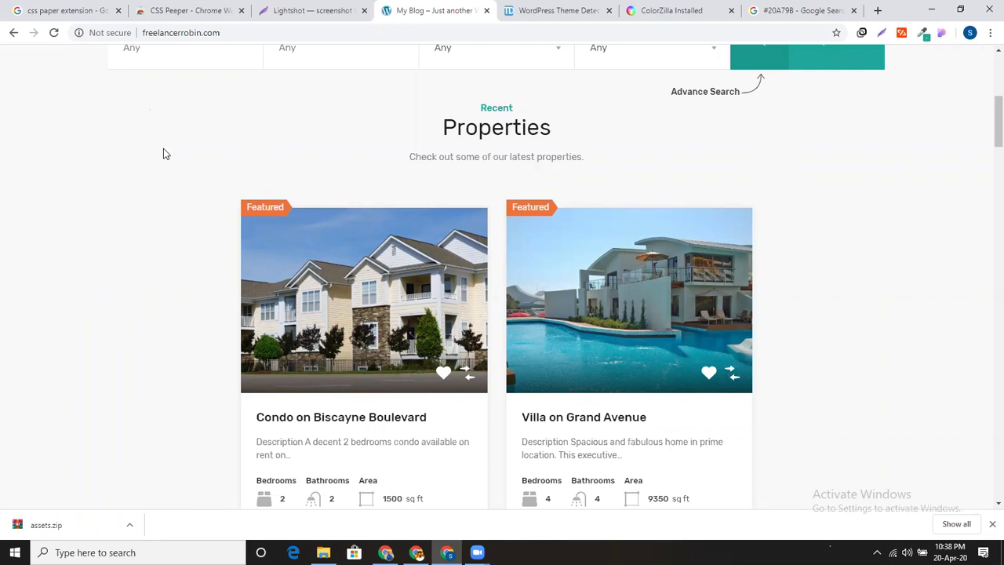
click(88, 6)
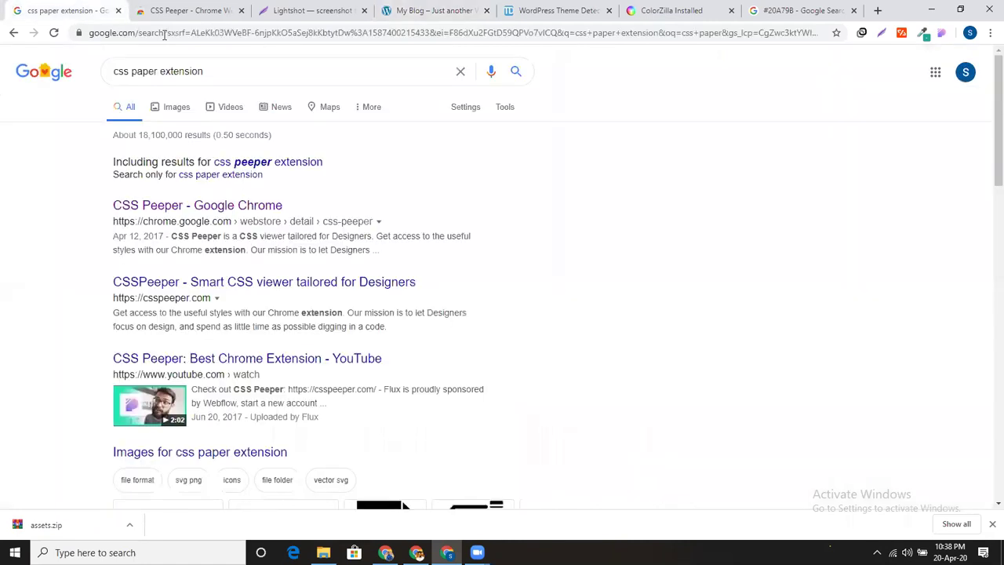
click(217, 34)
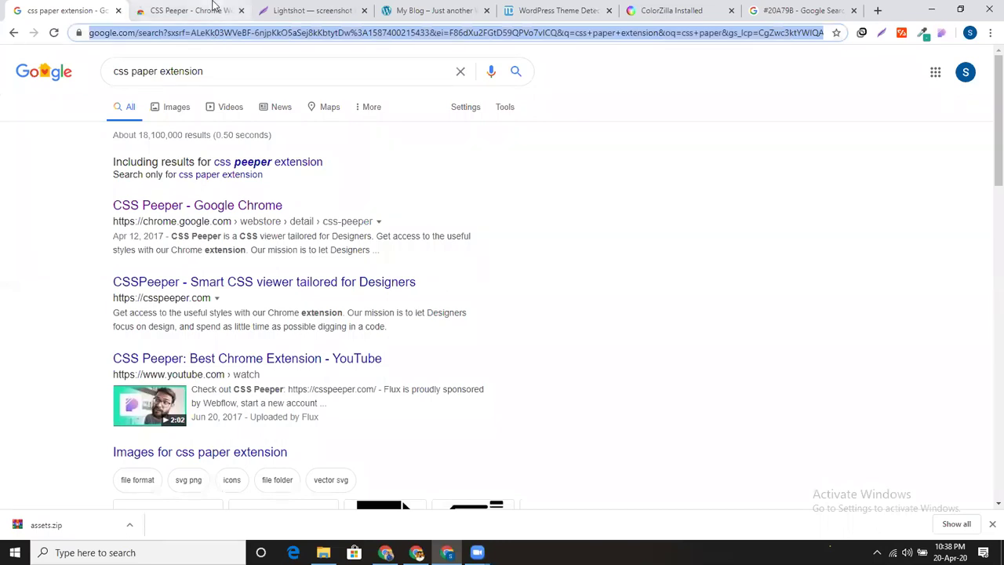
click(439, 11)
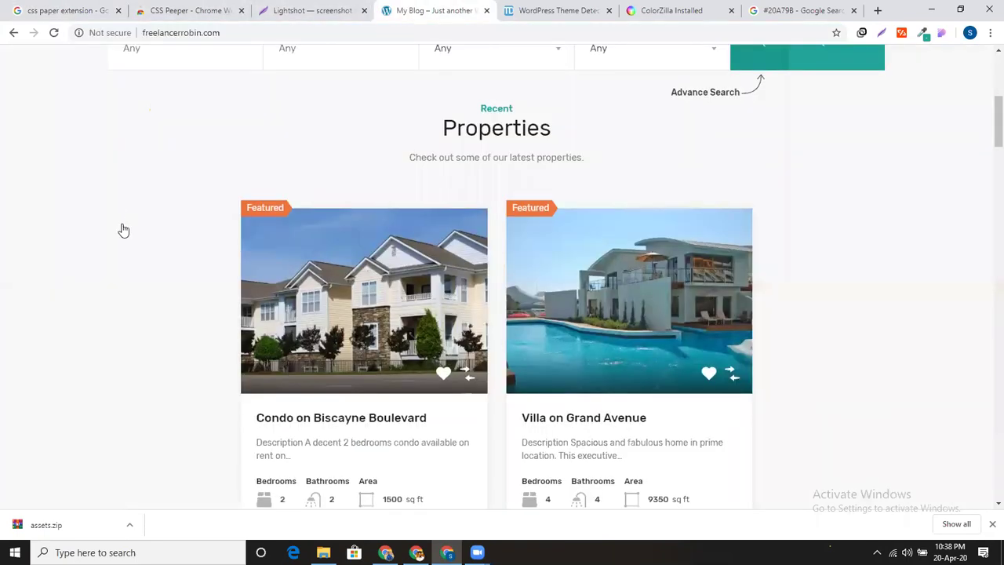
scroll(149, 249, up, 5)
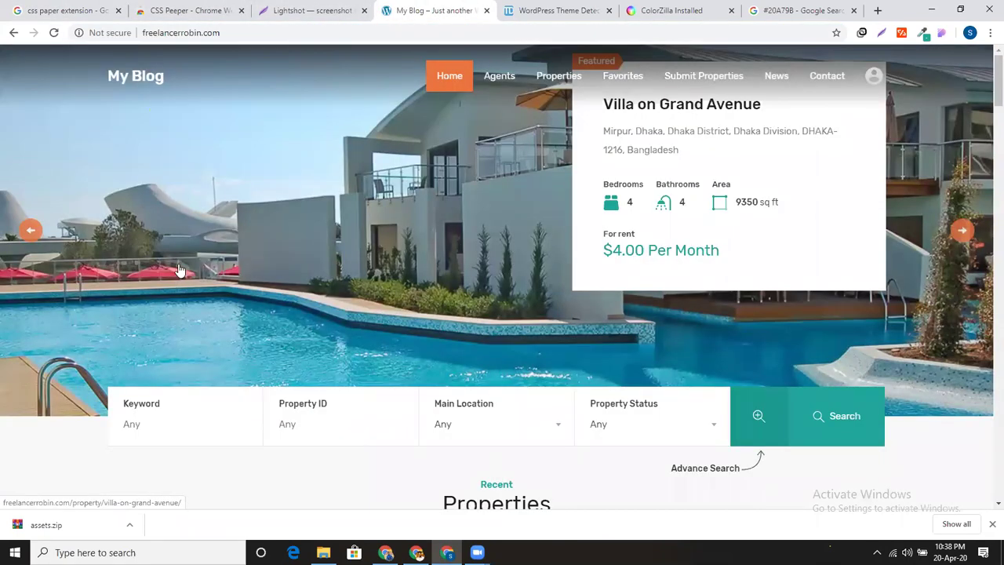
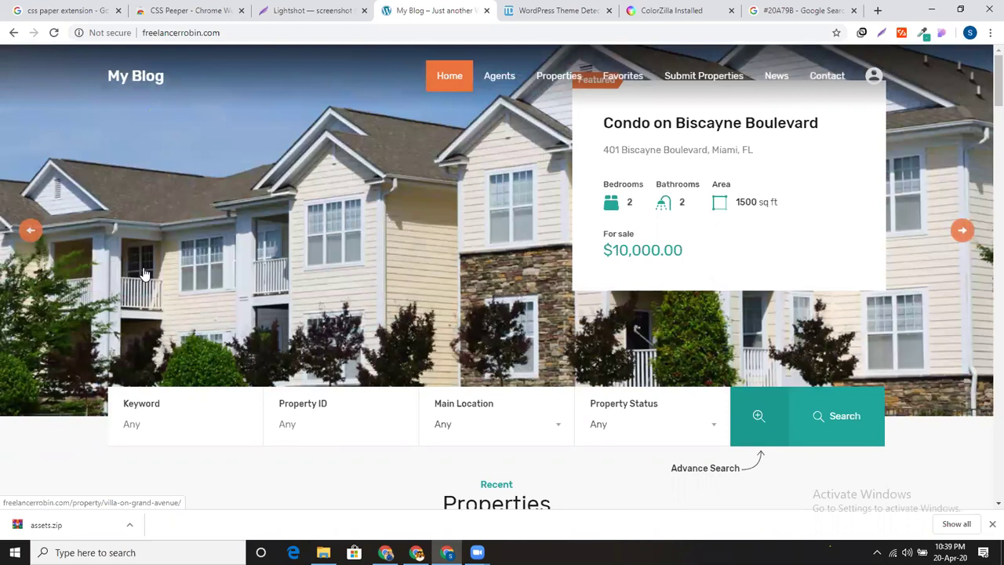
Browse the My Blog property listings, then return to the 'css paper extension' Google results
scroll(208, 284, down, 3)
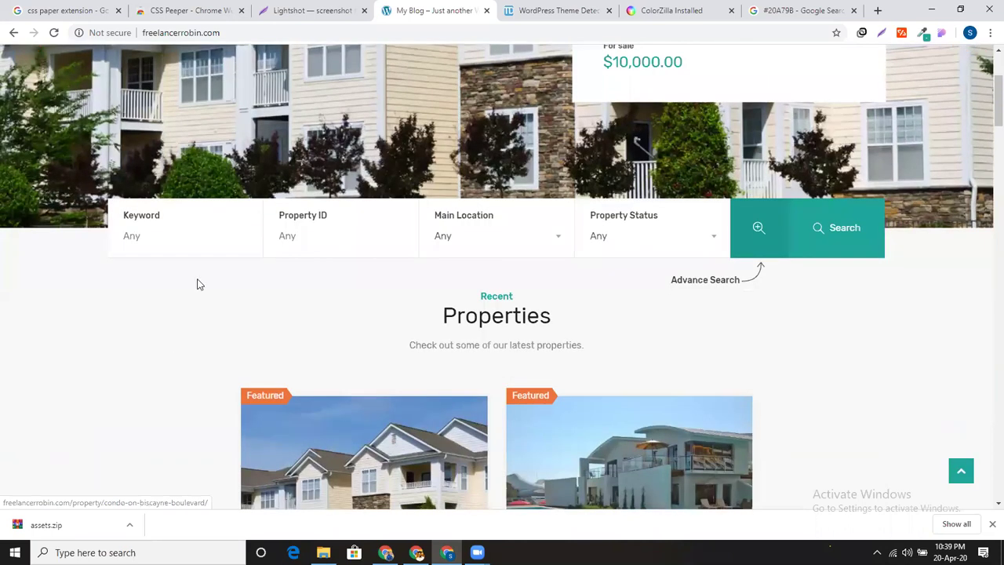
scroll(190, 310, down, 3)
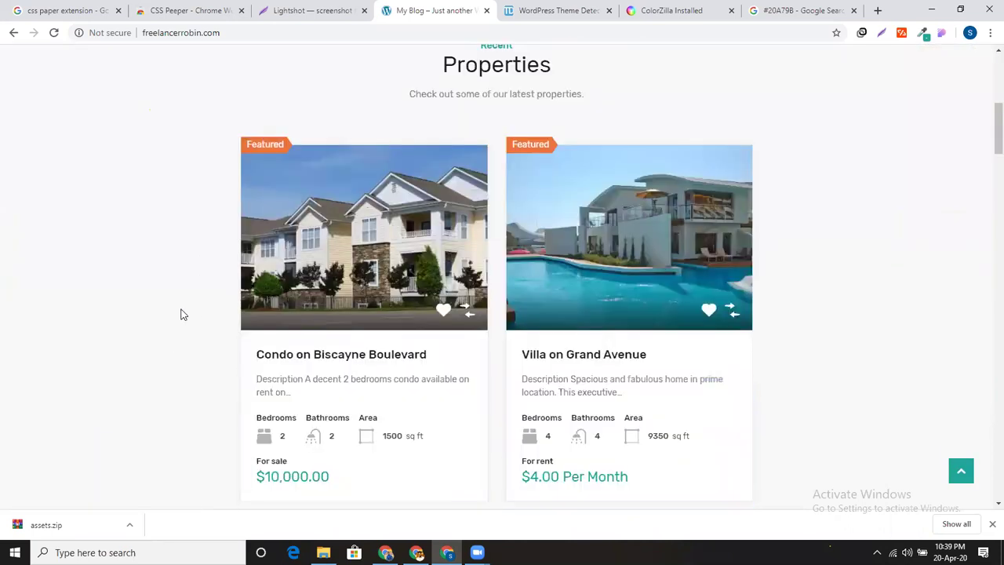
scroll(180, 314, up, 6)
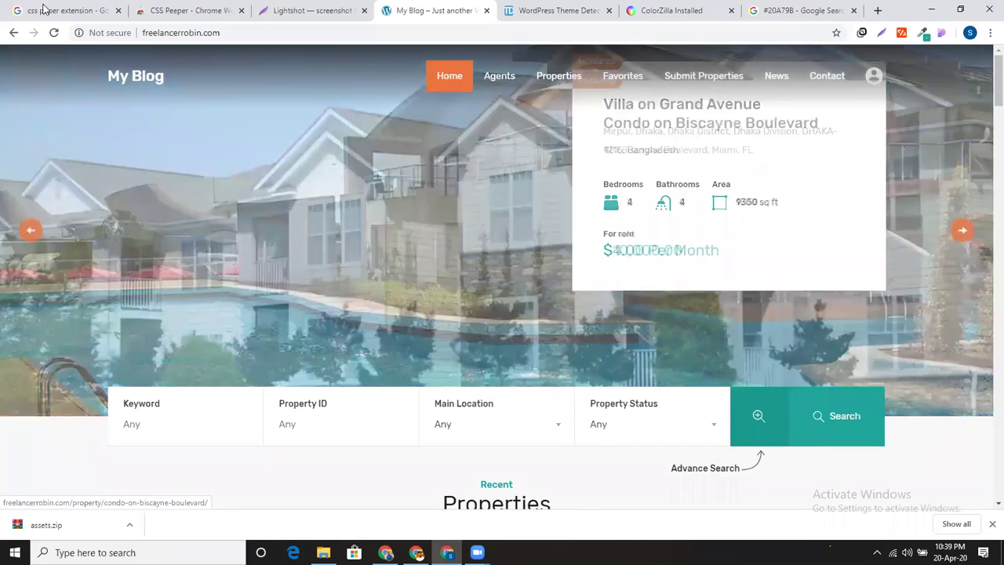
click(67, 10)
click(224, 36)
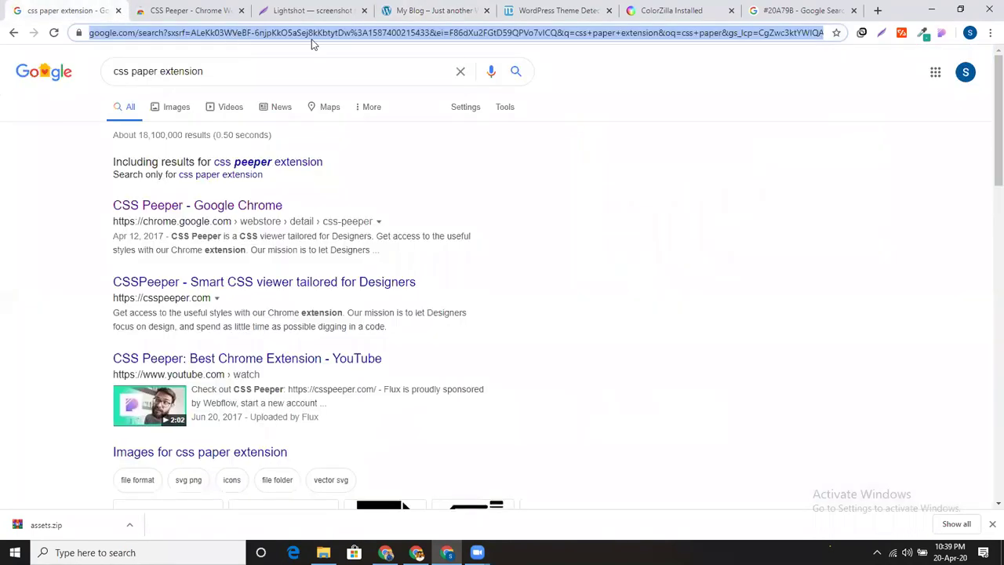
Search Google for 'full page screen capture'
click(416, 552)
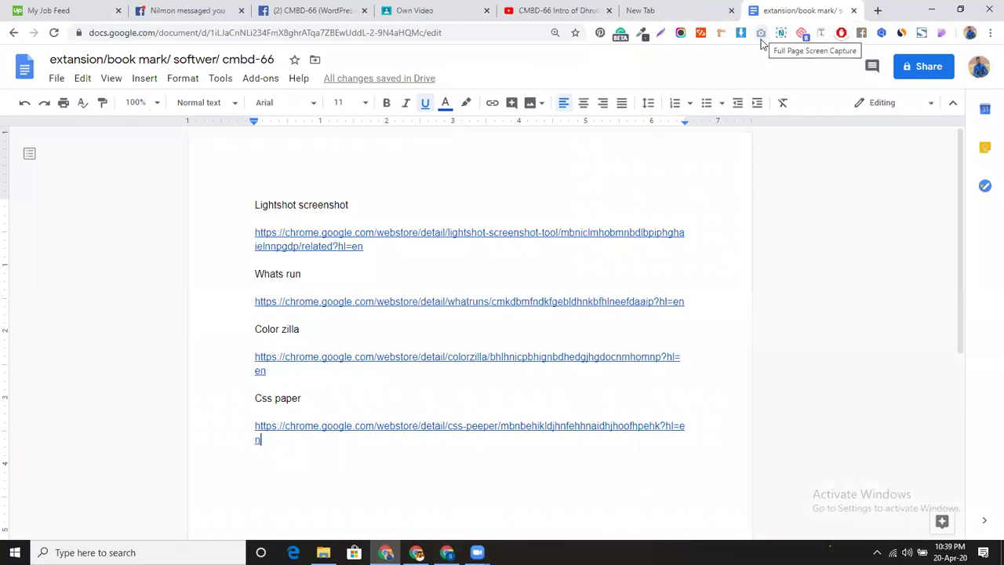
key(alt+Tab)
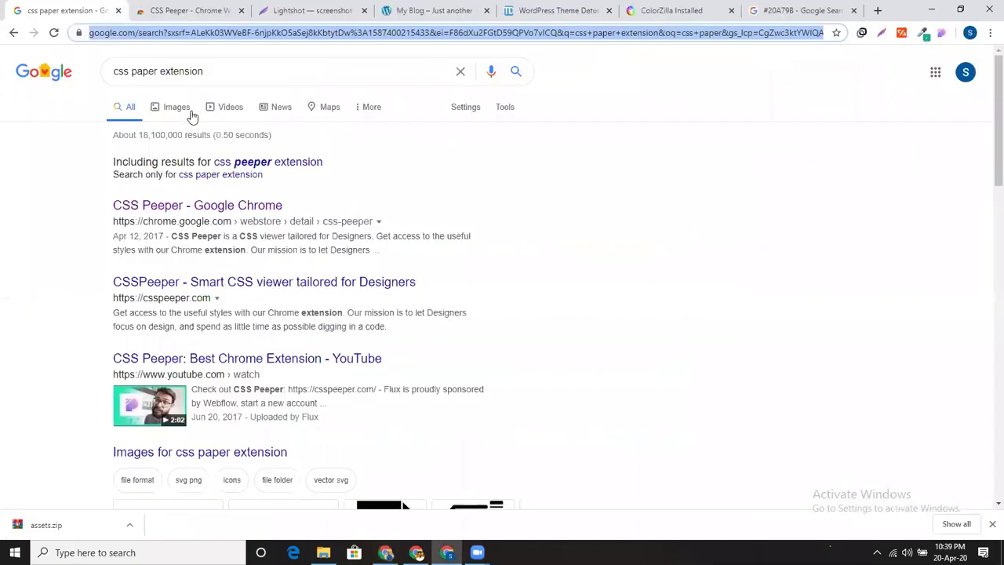
text(ful)
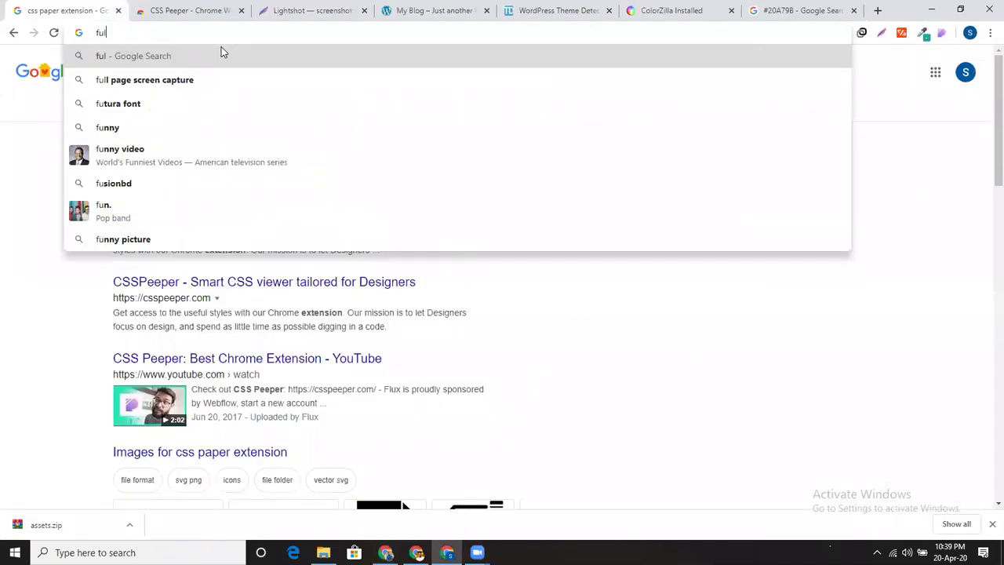
text(l page)
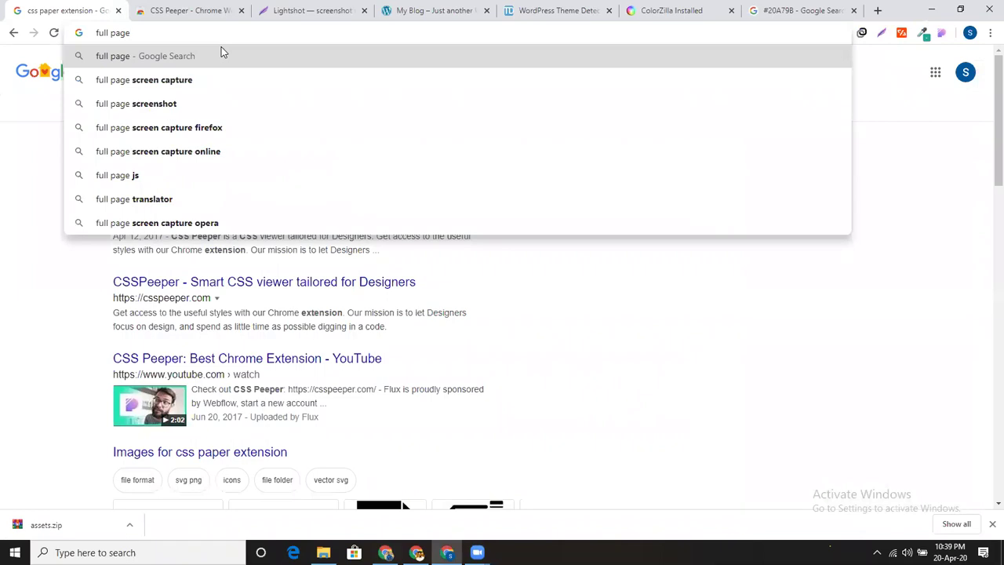
click(222, 79)
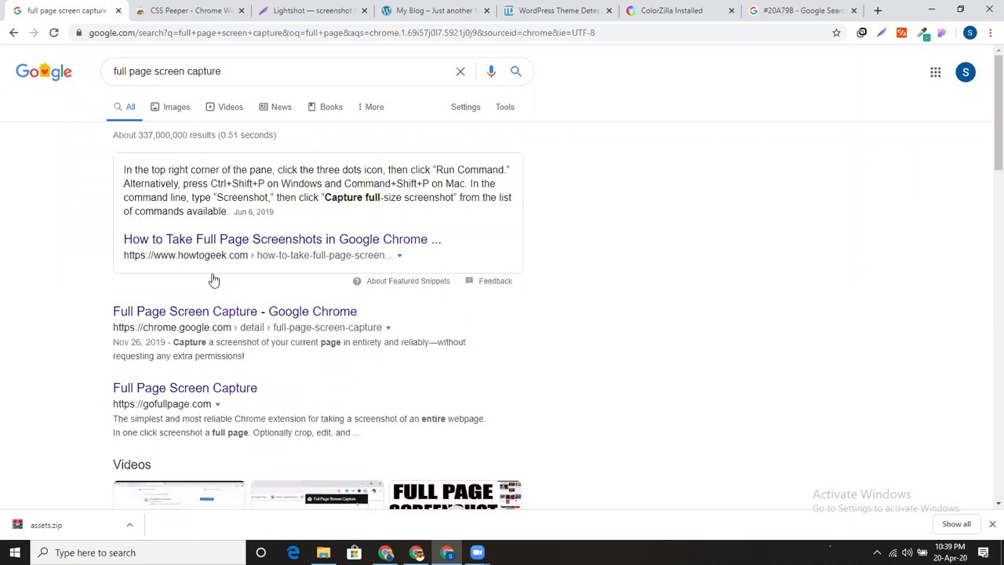
Open the Full Page Screen Capture Web Store result in a new tab and close the CSS Peeper and Lightshot tabs
scroll(212, 285, down, 2)
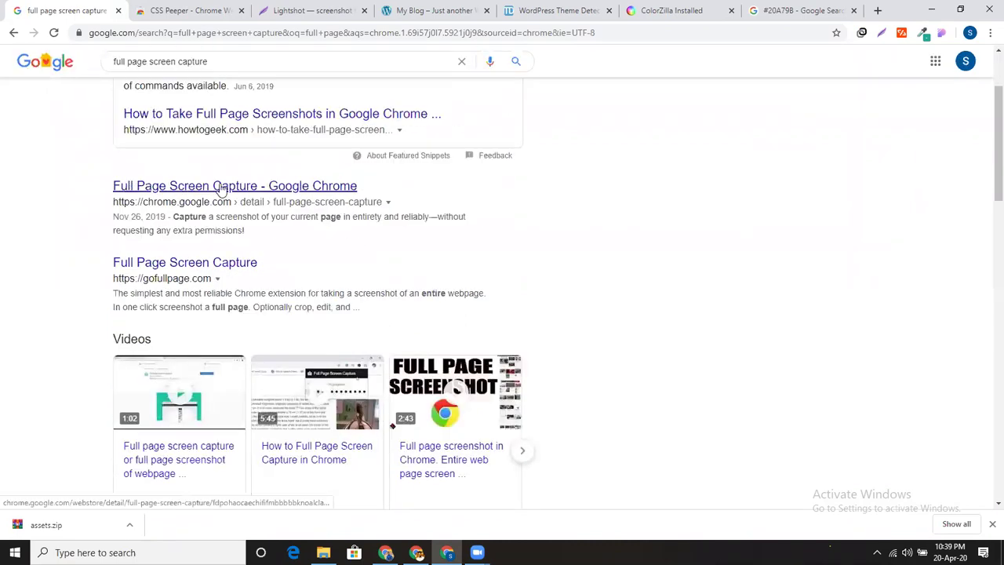
scroll(219, 190, up, 1)
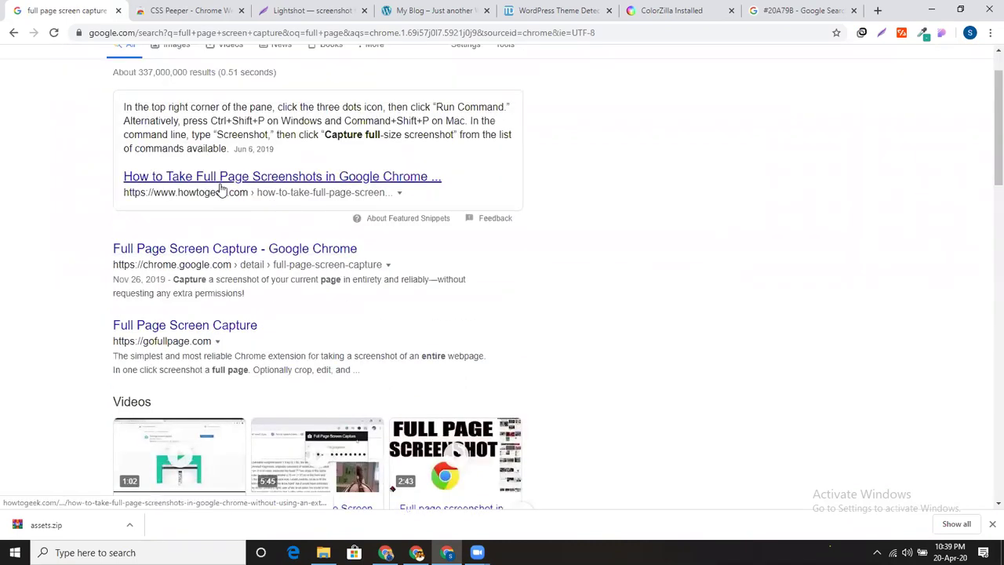
middle_click(196, 255)
click(317, 12)
click(318, 12)
click(179, 8)
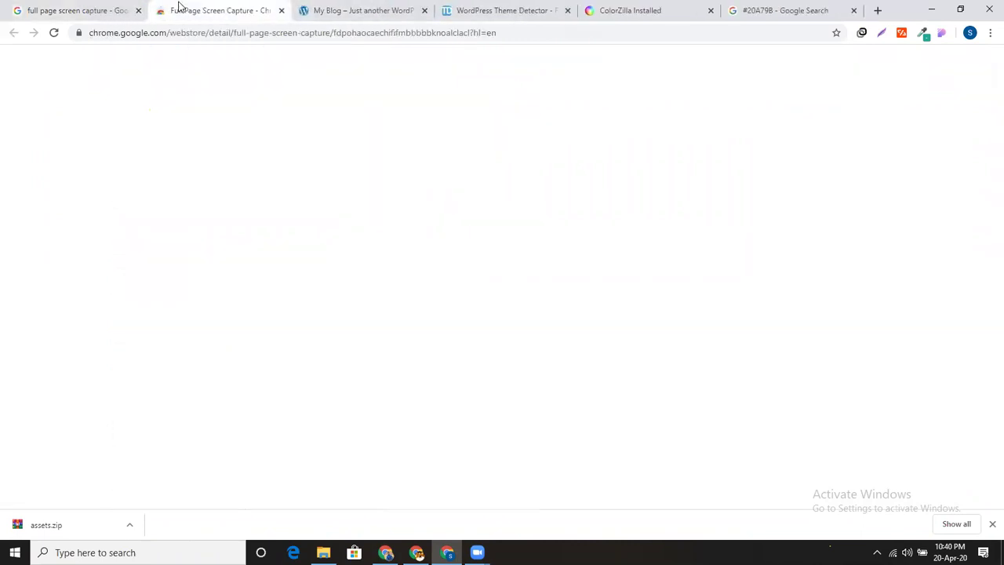
Add Full Page Screen Capture to Chrome and close its welcome tab
click(770, 159)
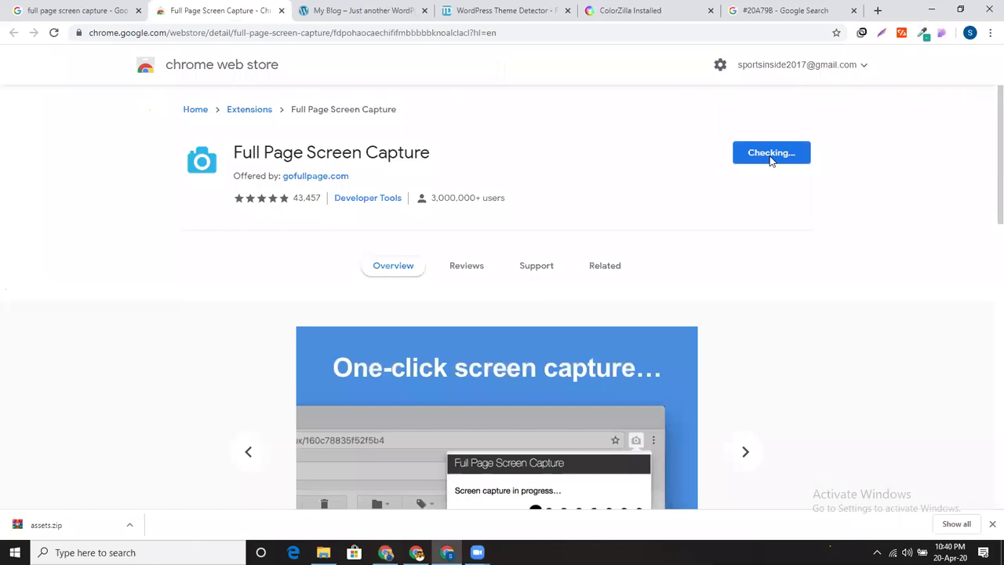
click(524, 93)
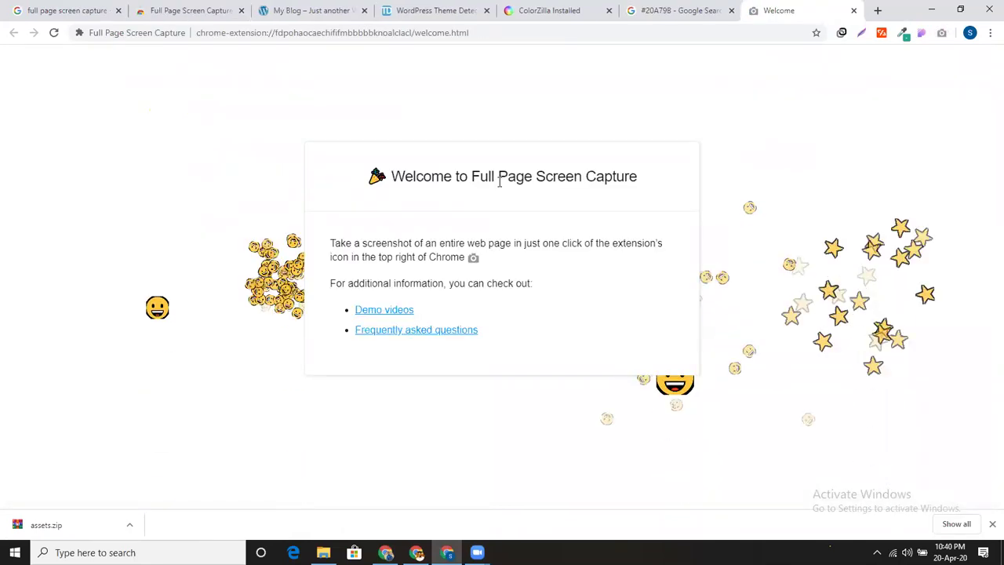
click(855, 11)
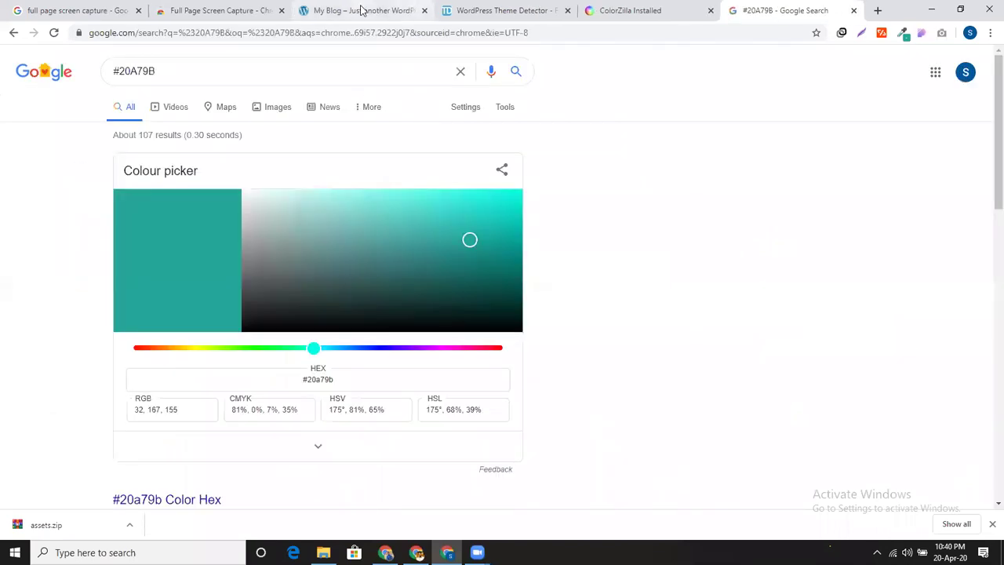
Capture the My Blog homepage with the Full Page Screen Capture toolbar icon
click(350, 10)
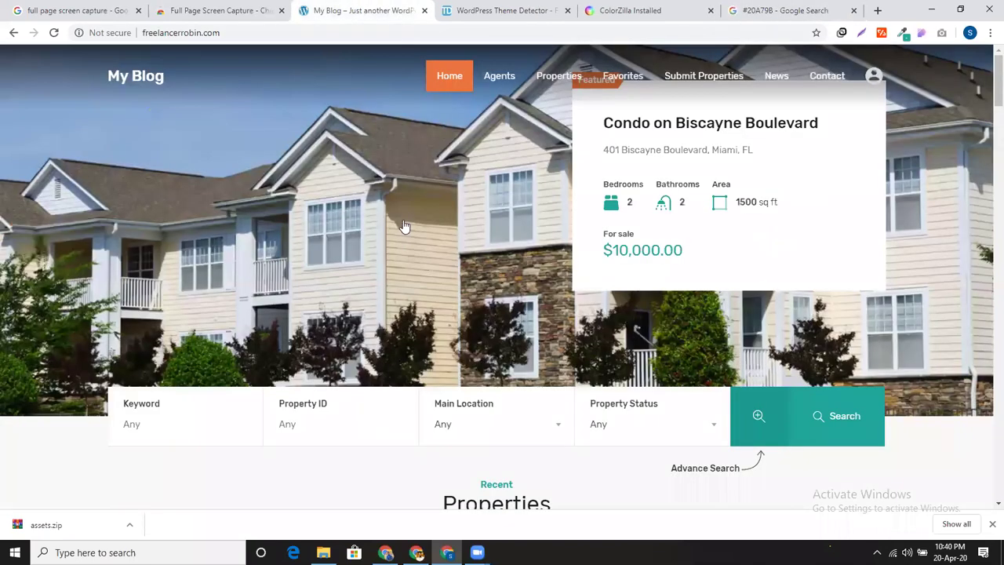
click(943, 34)
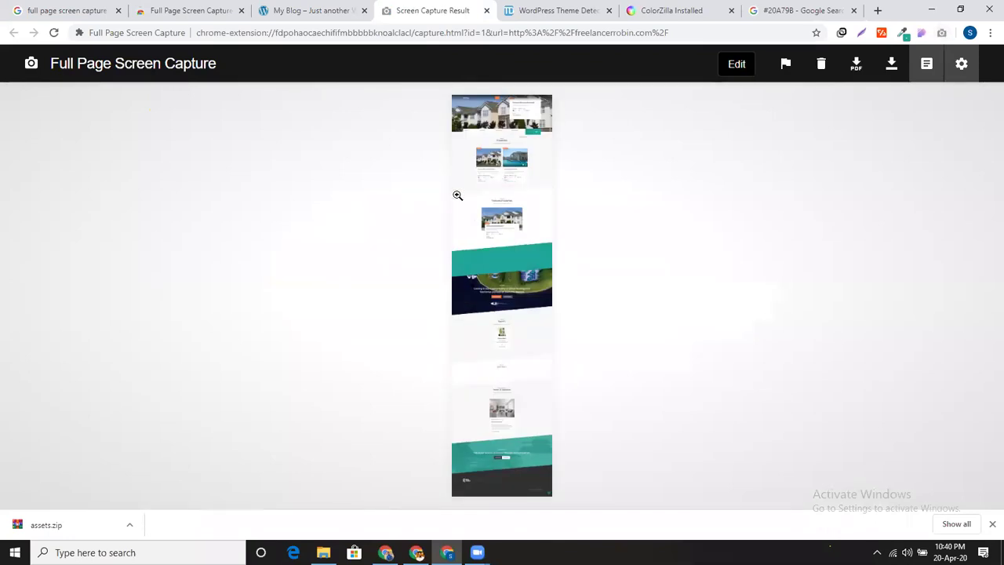
Zoom the captured homepage to full size and back, then open it in the editor
click(504, 301)
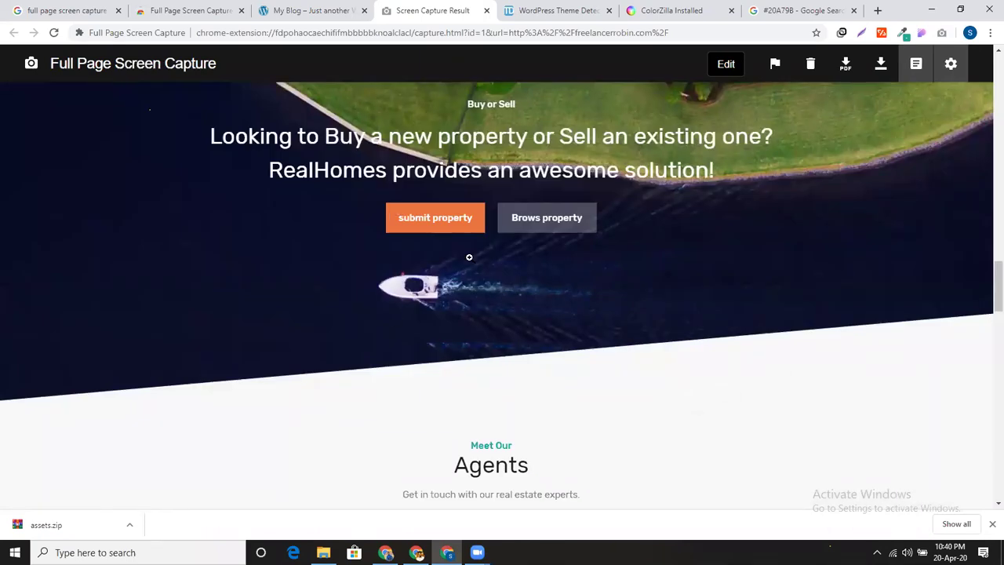
click(478, 285)
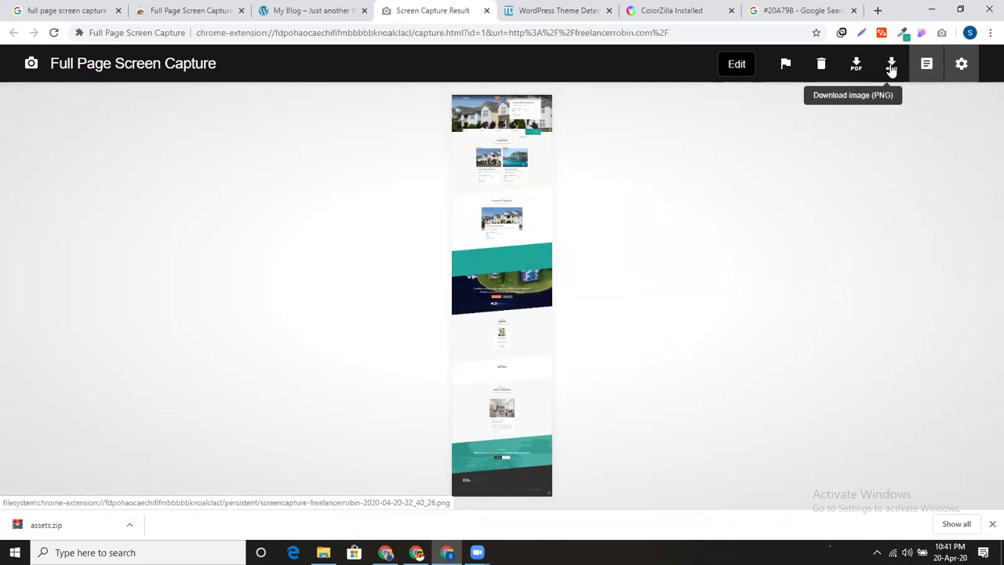
click(732, 68)
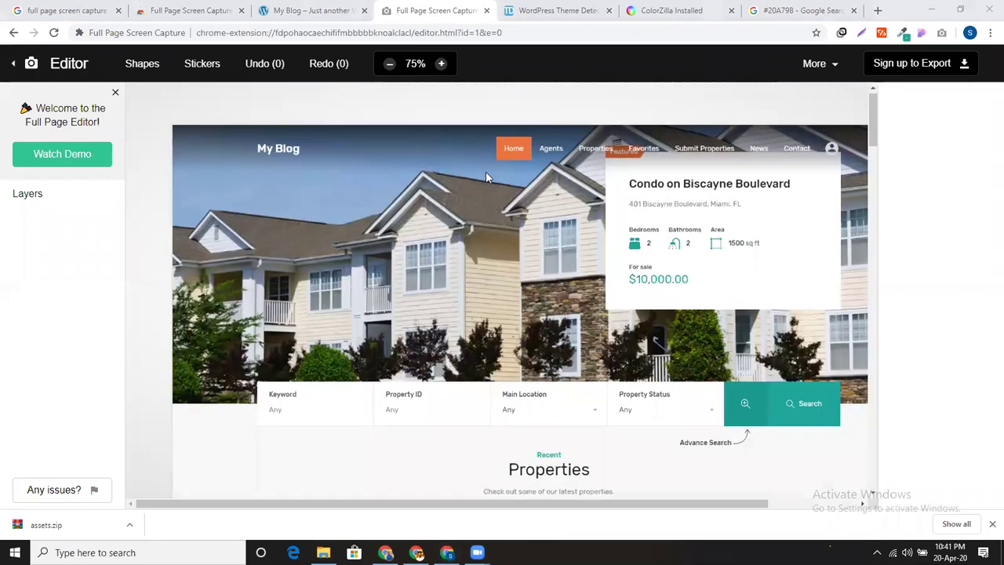
Zoom in and place a grinning emoji sticker left of the Properties heading
scroll(374, 205, down, 1)
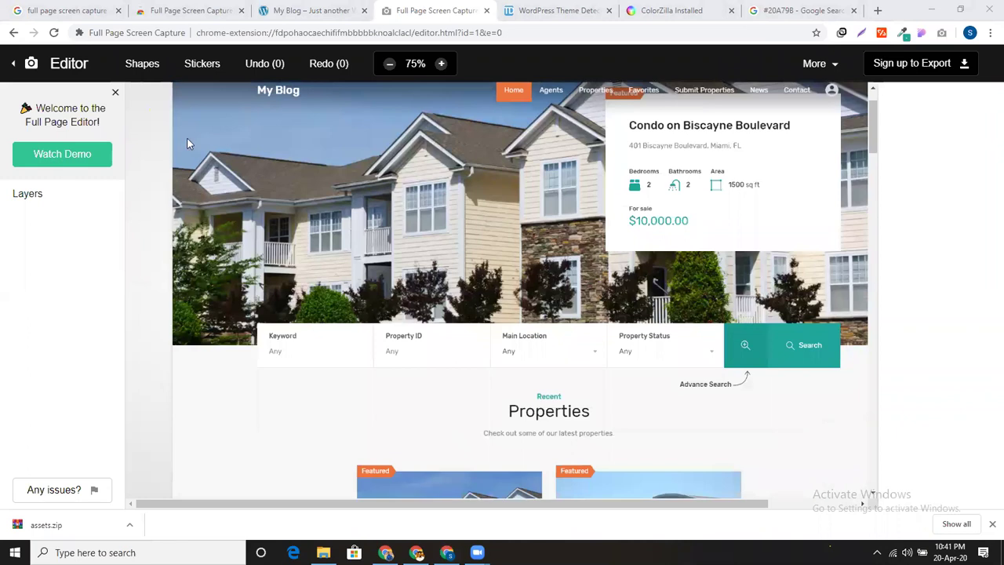
click(441, 64)
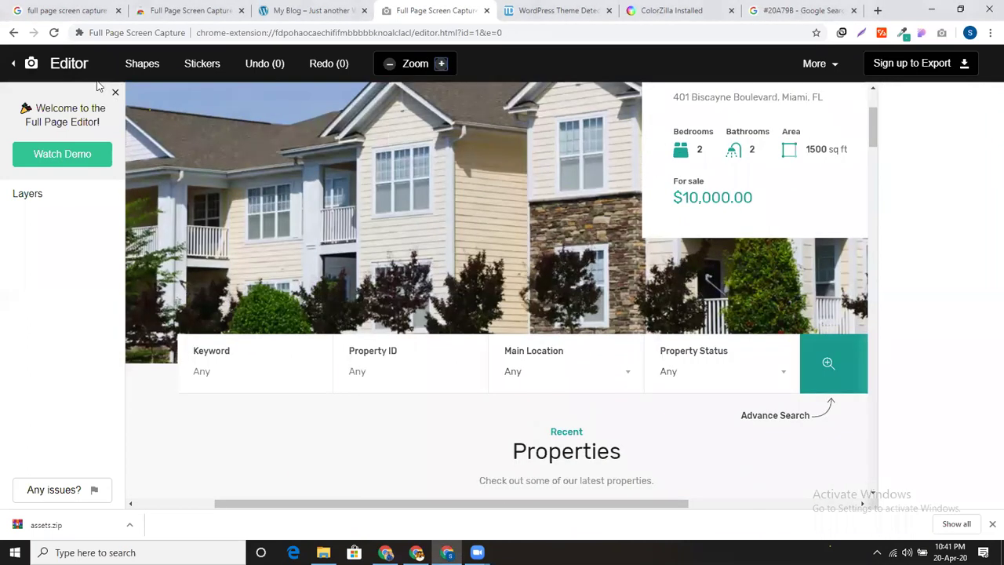
click(139, 66)
click(196, 69)
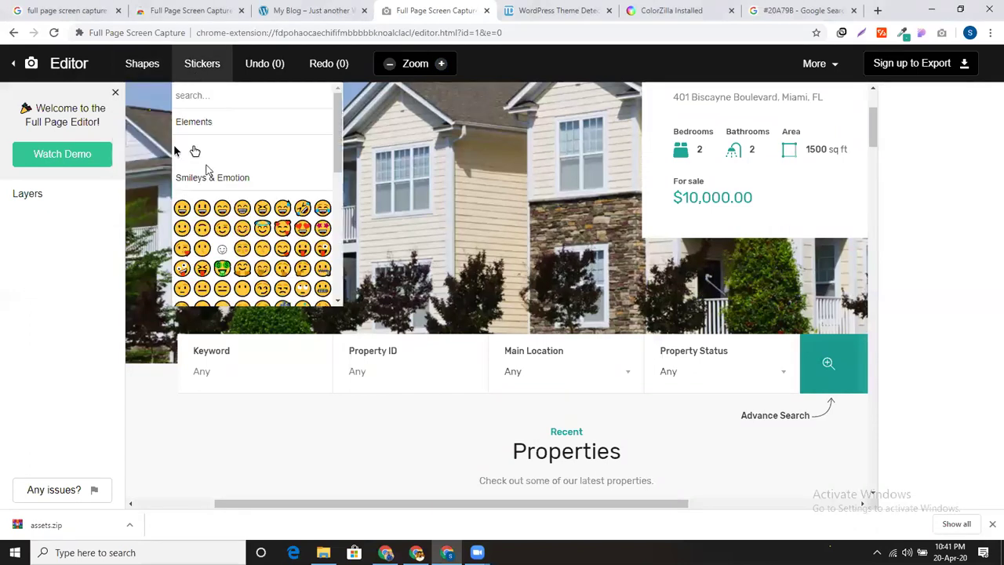
click(201, 208)
drag(498, 280, 203, 436)
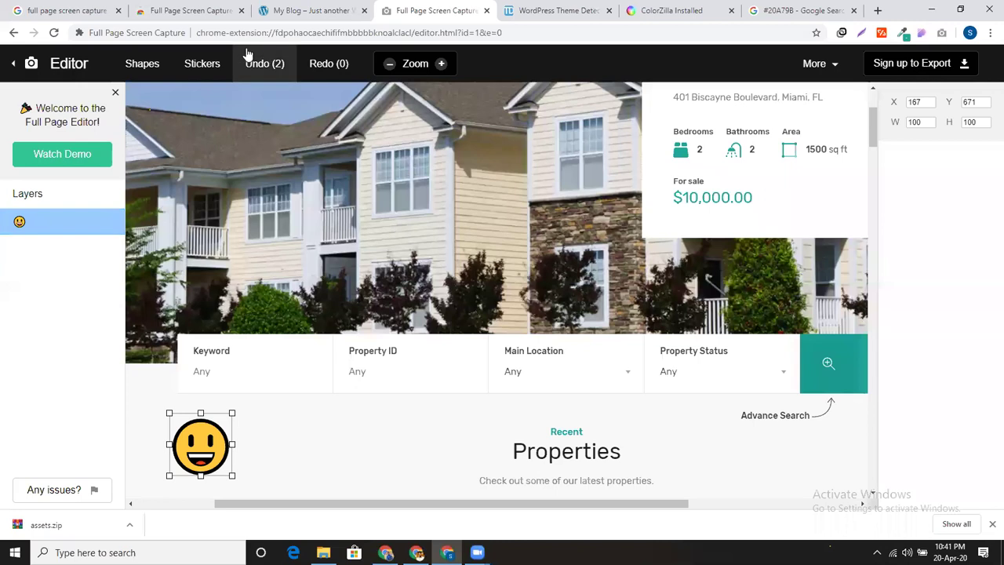
Add a blur shape over the Recent Properties heading, then return to the search results tab
click(202, 62)
click(143, 62)
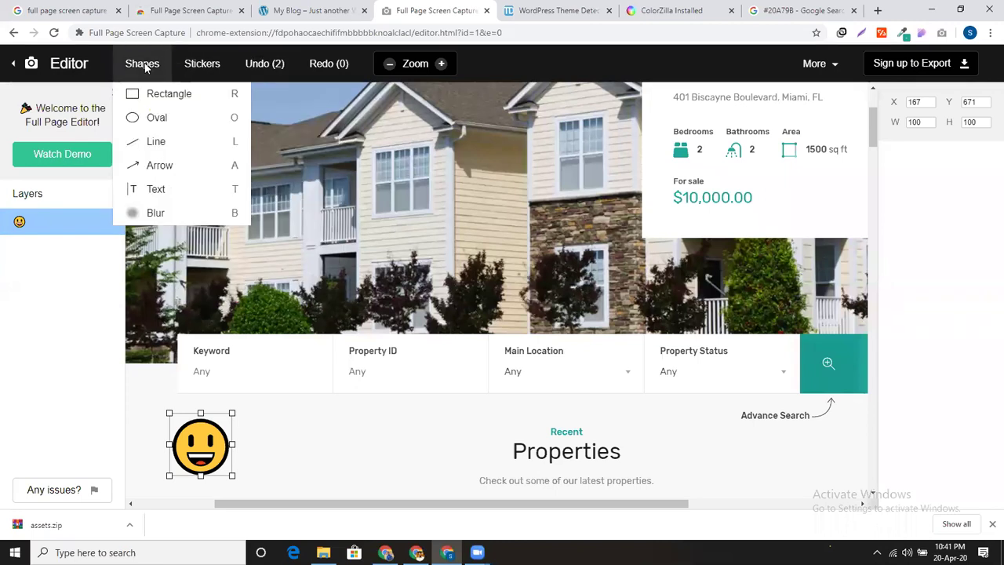
click(157, 213)
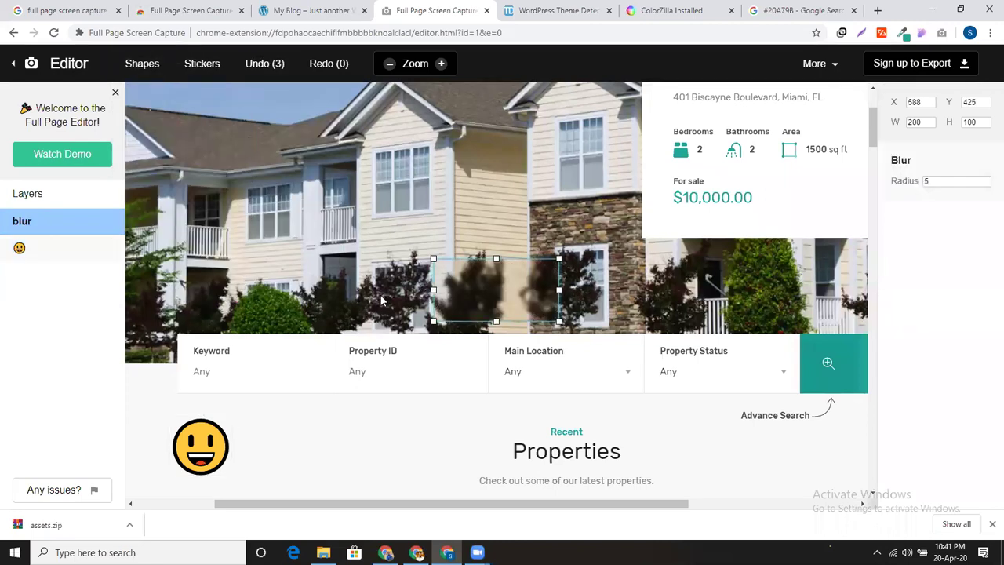
scroll(382, 306, down, 3)
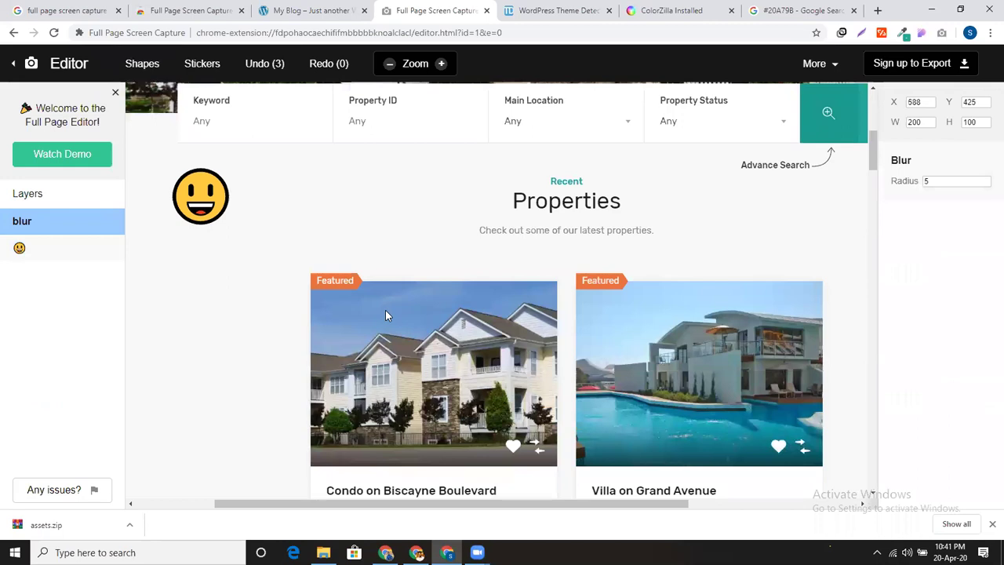
click(547, 209)
scroll(366, 204, up, 2)
click(461, 212)
drag(470, 216, 548, 372)
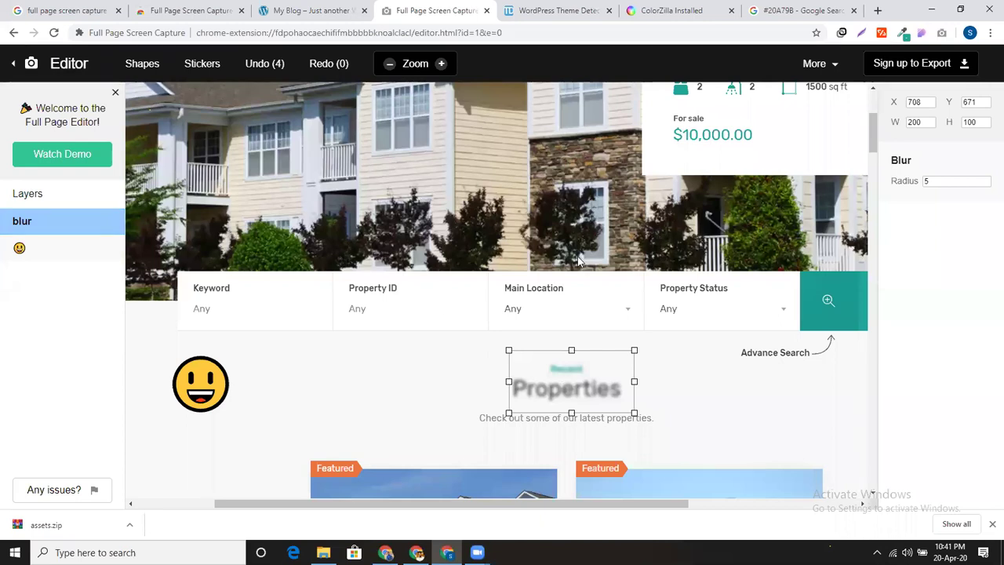
click(102, 10)
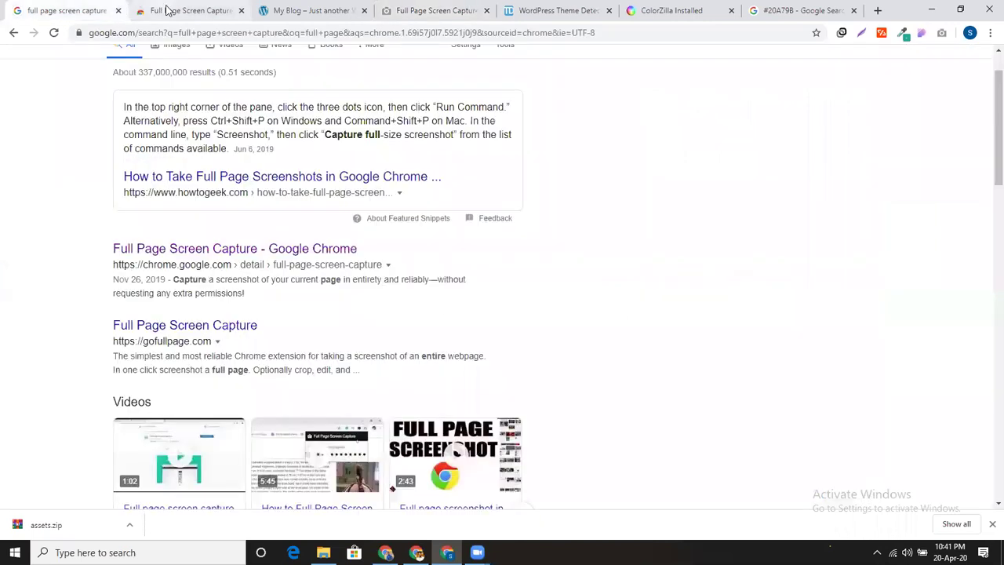
Copy the Full Page Screen Capture Web Store URL from the address bar
click(166, 10)
click(181, 31)
right_click(181, 31)
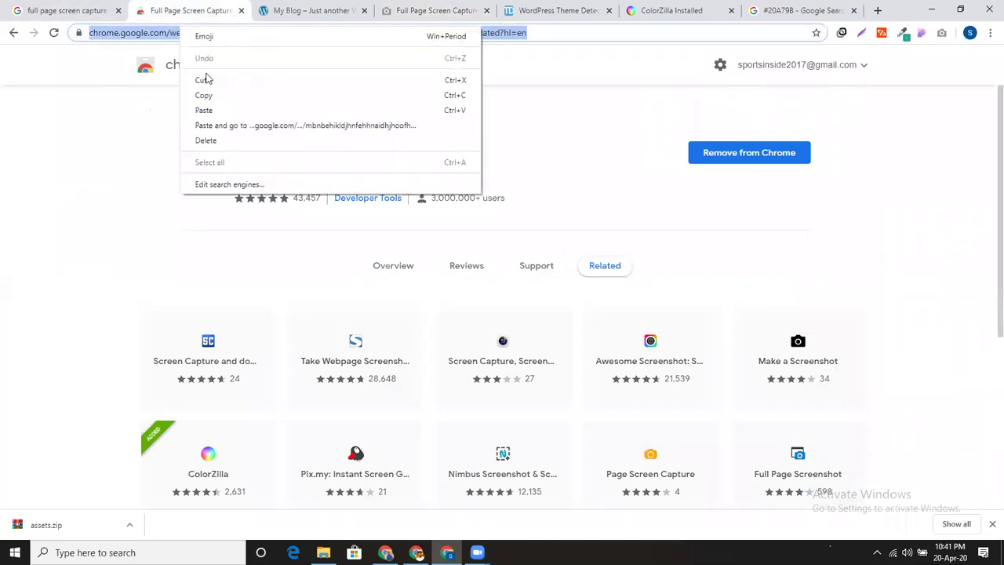
click(206, 95)
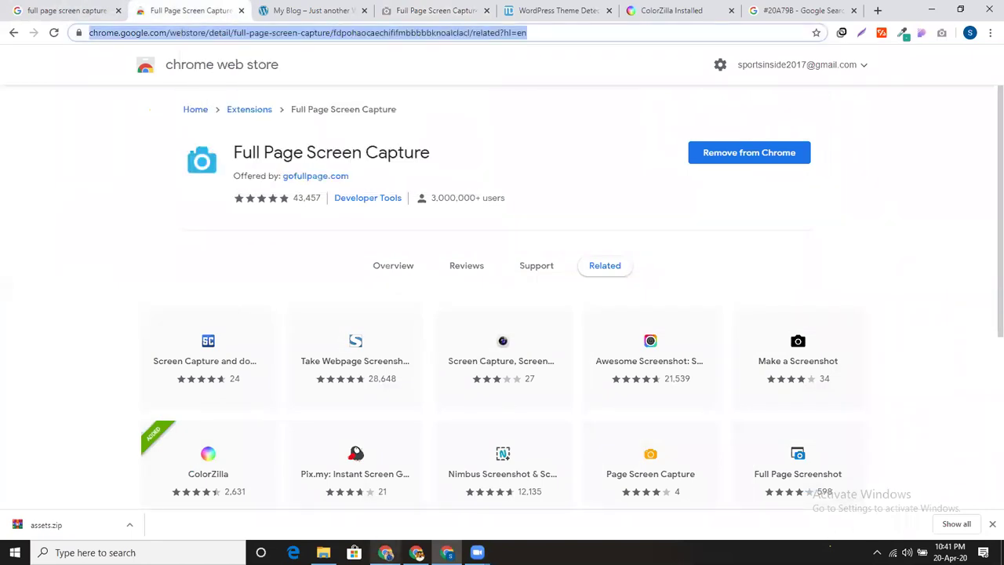
Add 'full page screen capture' with the pasted store link to the Google Doc list
click(385, 552)
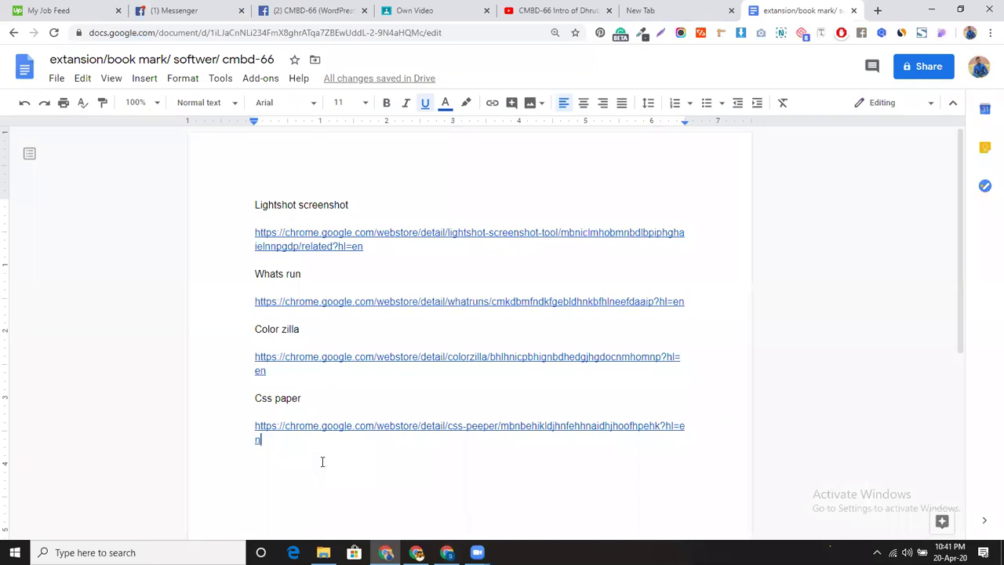
key(Return)
text(full page screen capture)
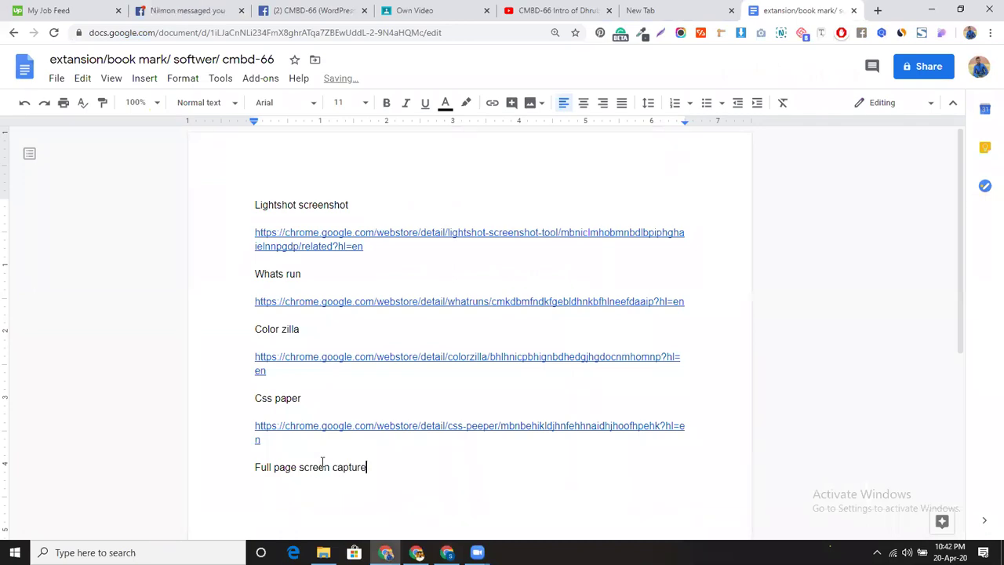
key(Return)
key(ctrl+v)
key(Return)
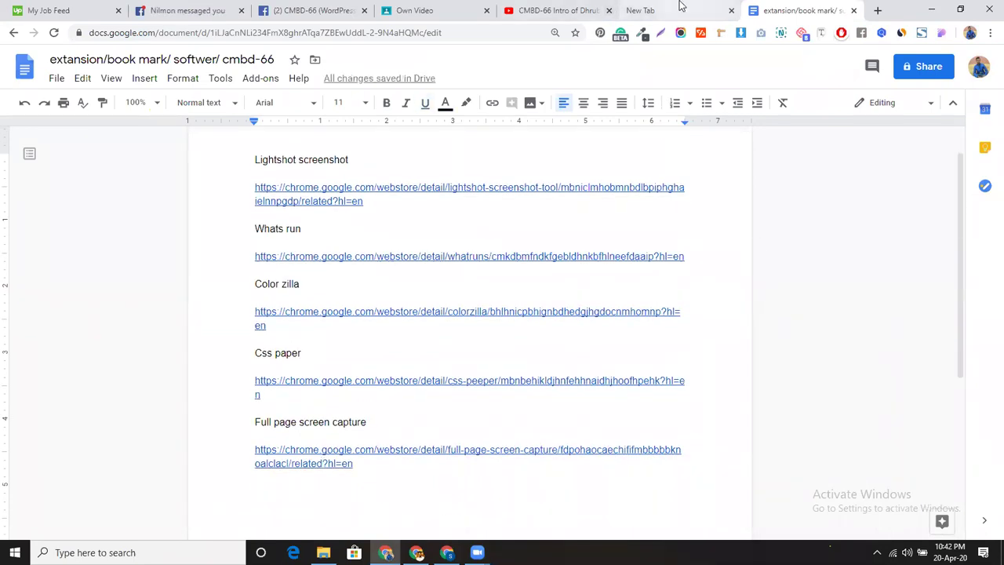
click(446, 552)
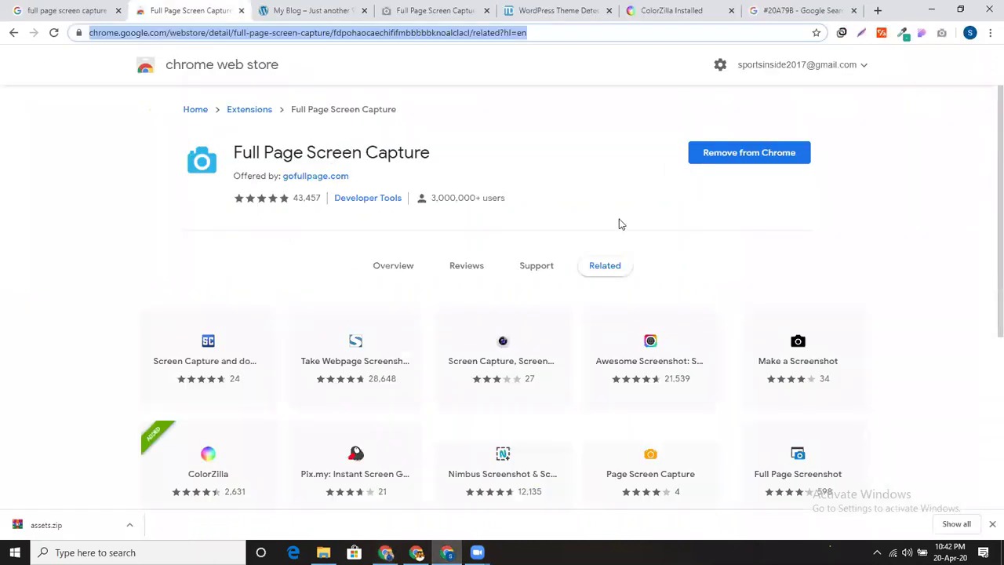
Close the Full Page Screen Capture store tab and the screenshot editor tab
click(242, 11)
scroll(365, 274, up, 4)
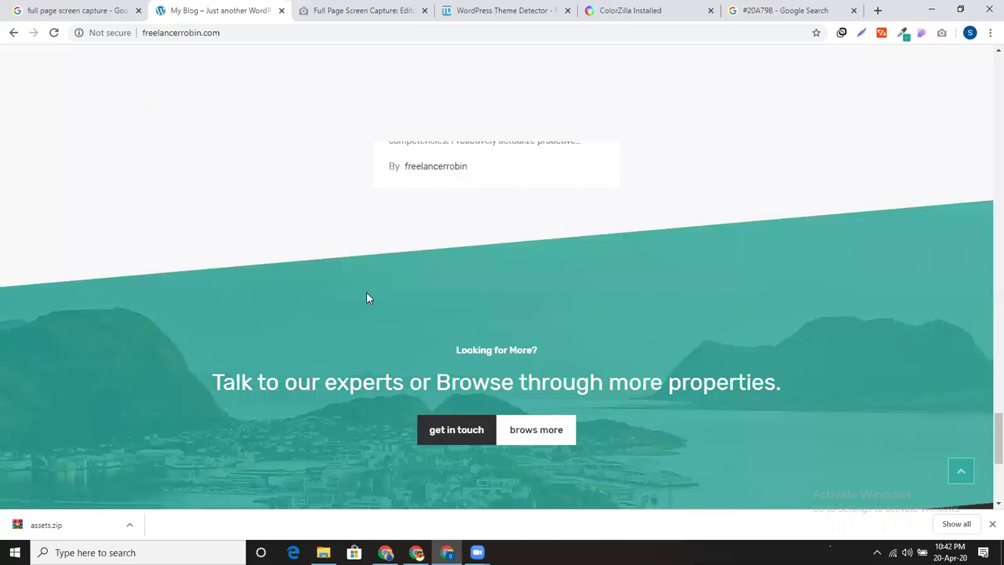
scroll(366, 299, up, 15)
scroll(305, 311, up, 10)
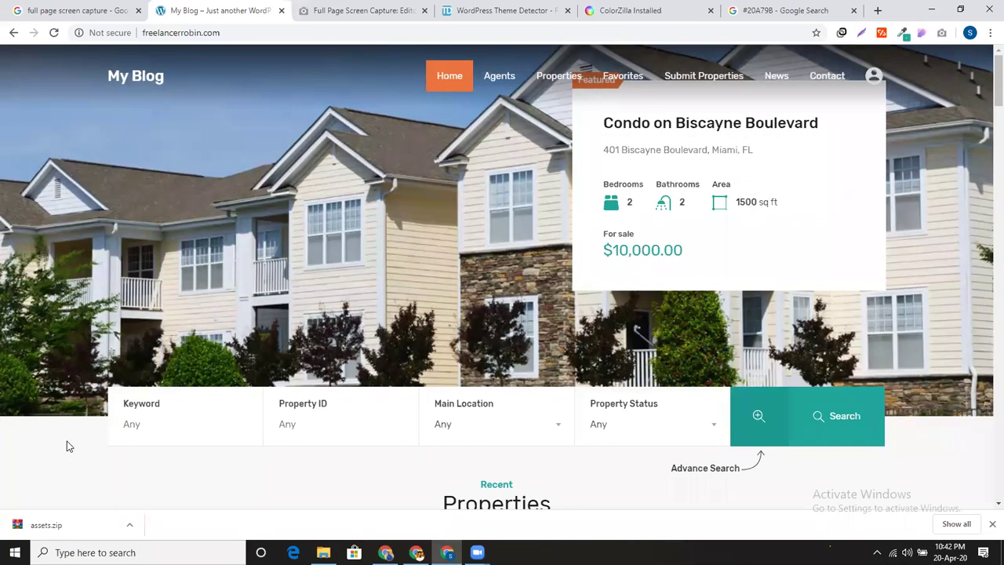
click(349, 11)
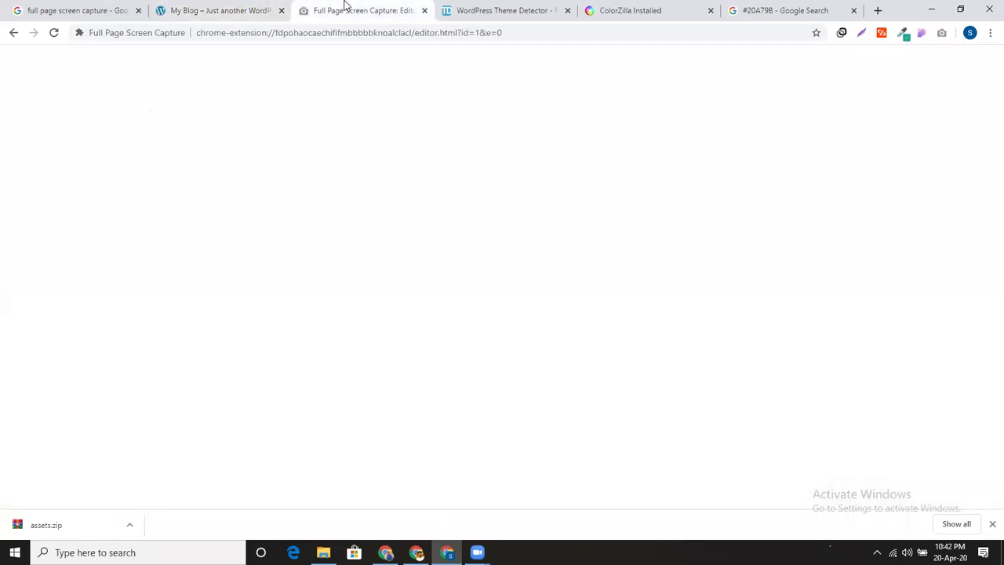
click(424, 11)
Return to the Google results and select the whole search query
click(48, 9)
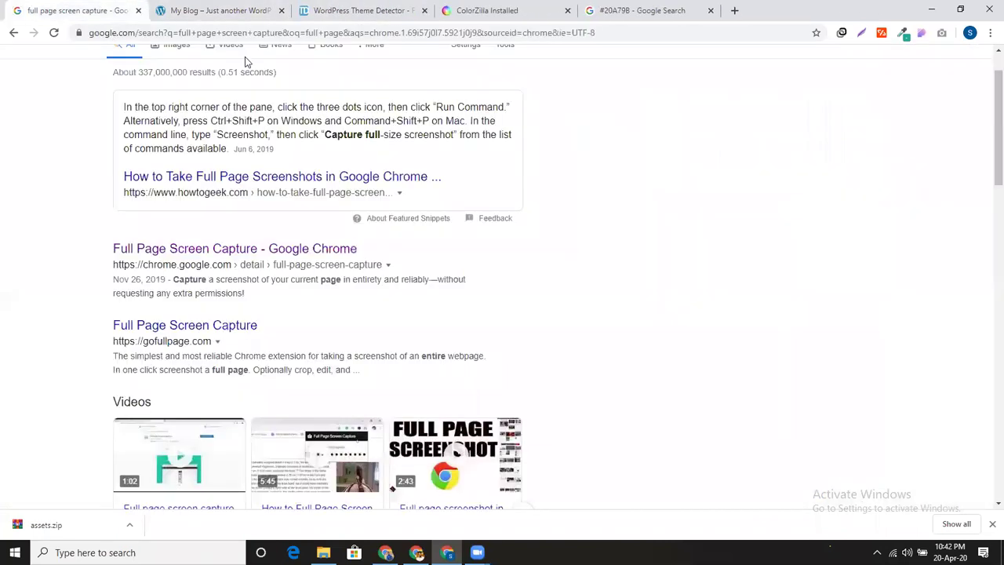
scroll(273, 94, up, 2)
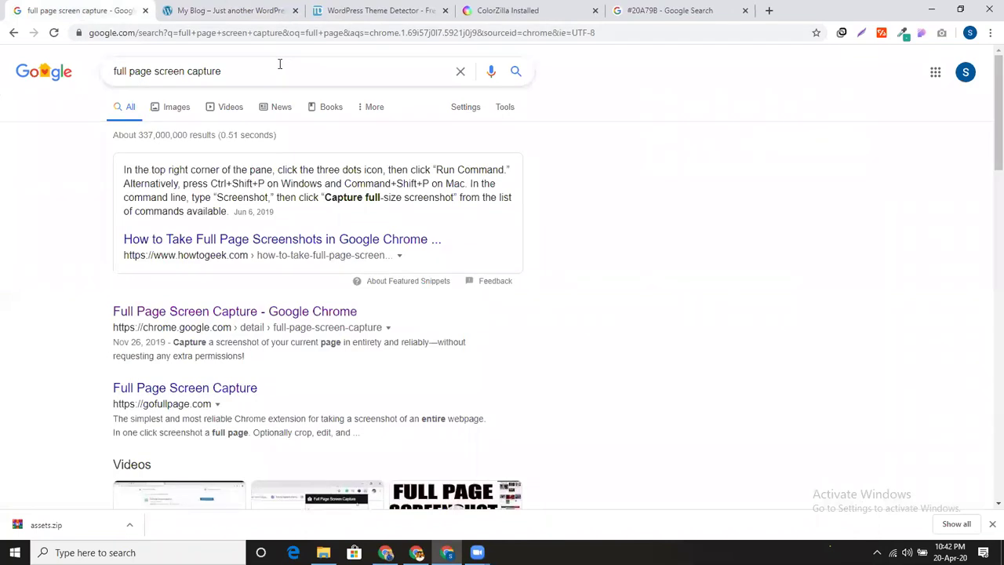
click(279, 64)
key(ctrl+a)
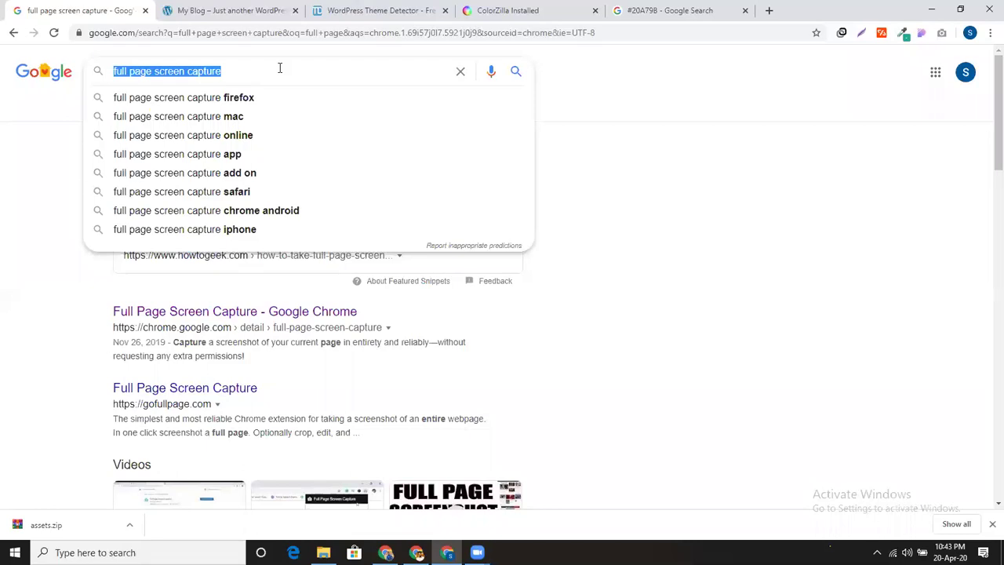
Search 'loom chrome extension' and open the Loom for Chrome Web Store page
text(loom)
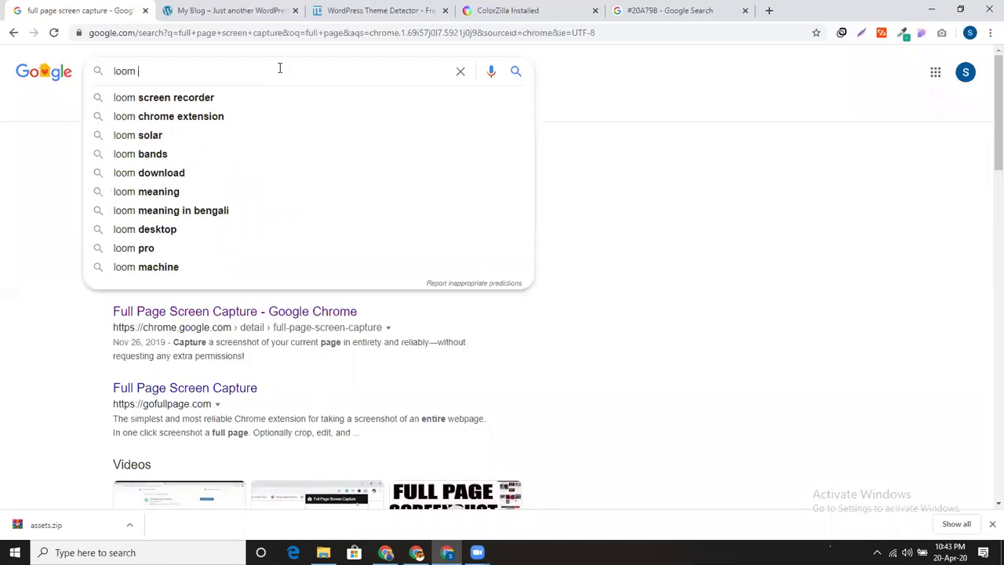
click(256, 115)
click(231, 164)
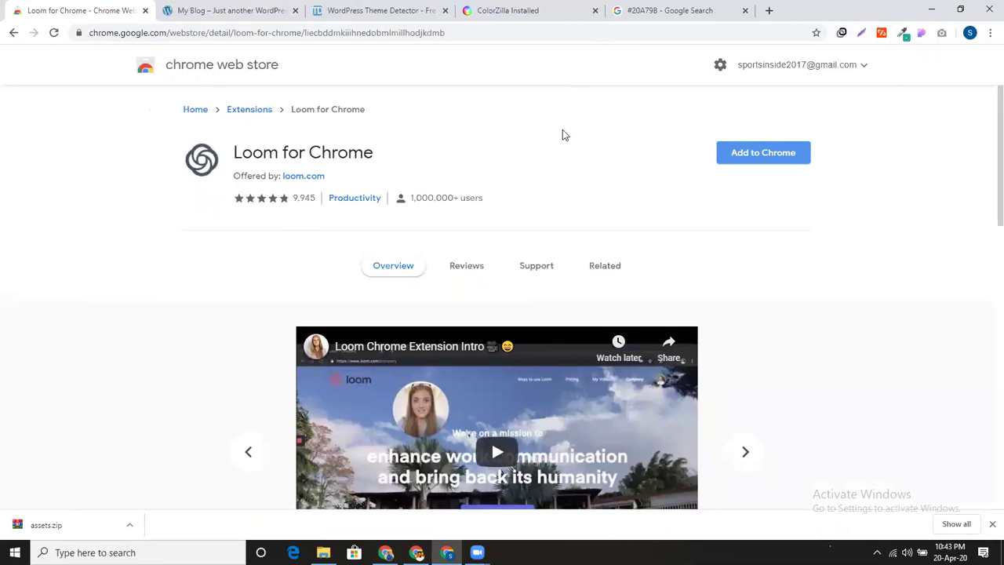
Add Loom for Chrome to the browser and dismiss the added notice
click(772, 153)
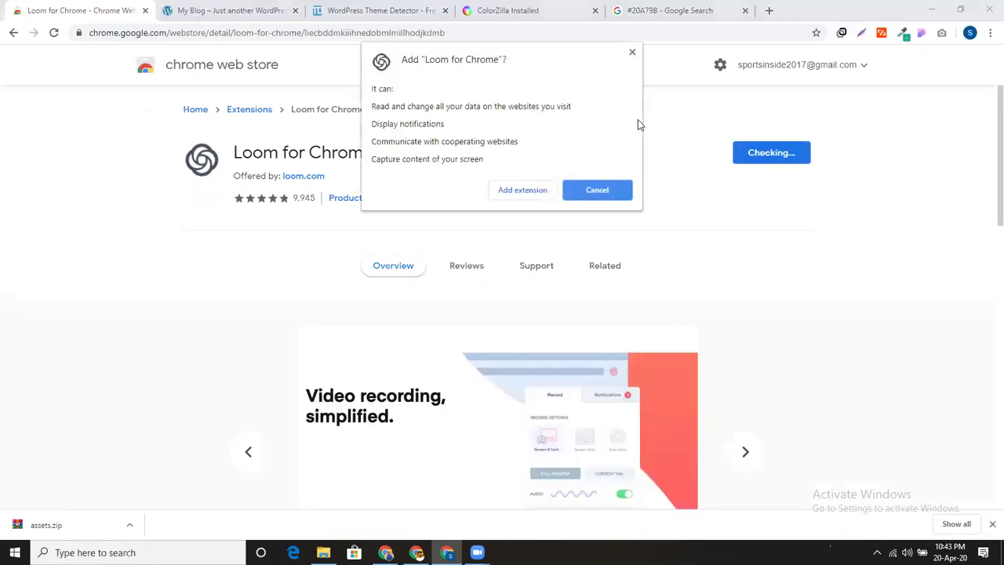
click(525, 191)
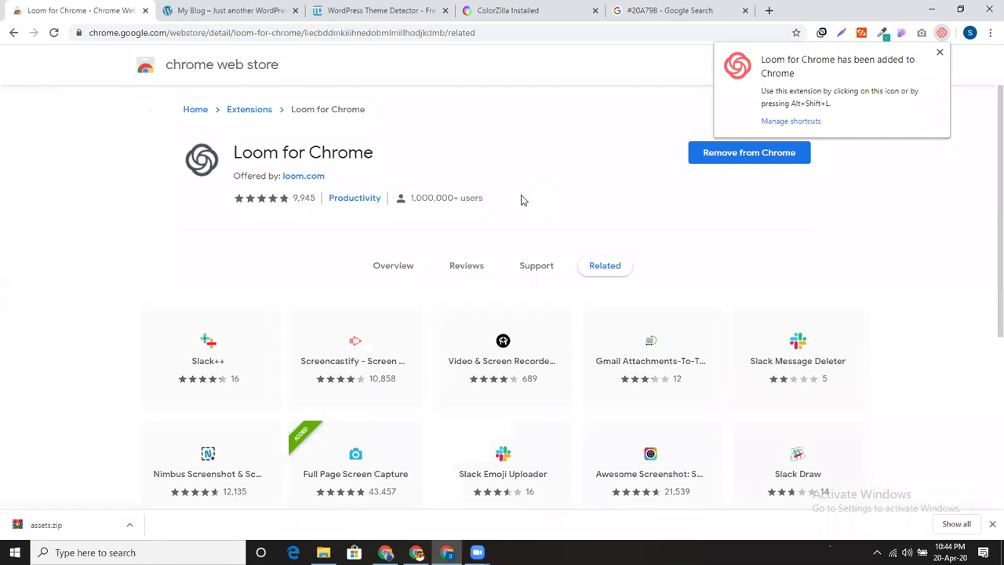
click(940, 52)
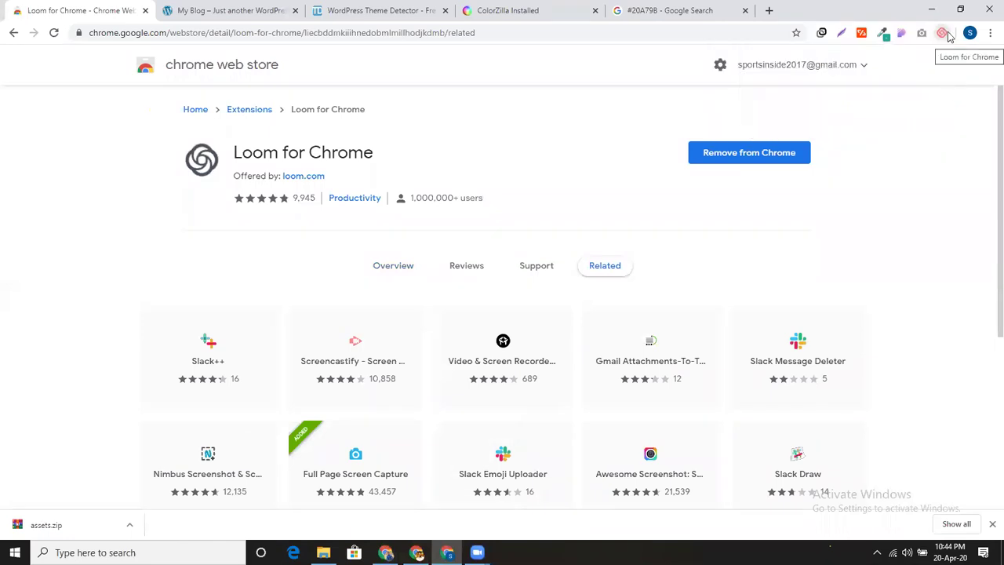
click(306, 30)
key(ctrl+c)
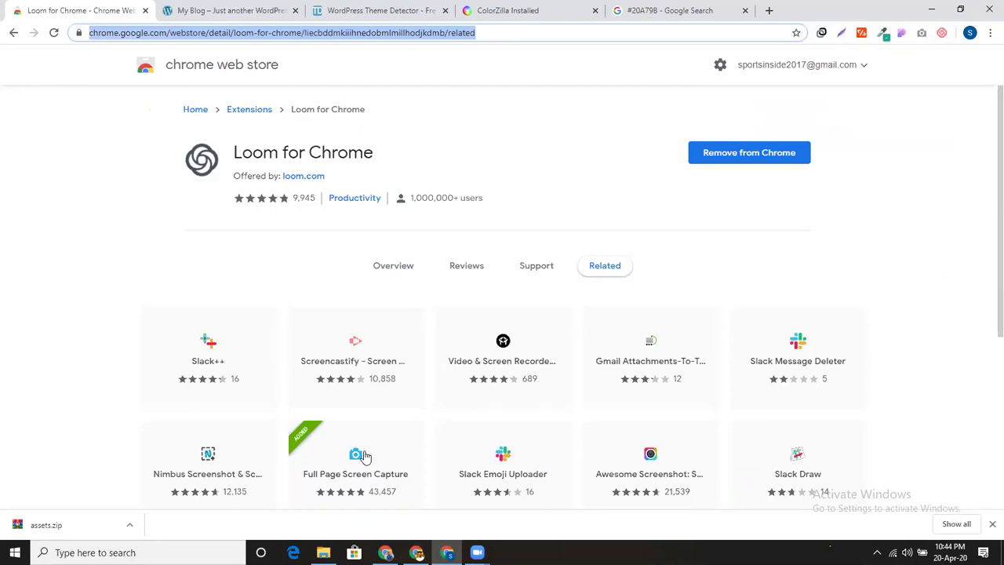
Add 'Loom video recording' with its pasted store link to the Doc, then return to the Loom page
click(386, 552)
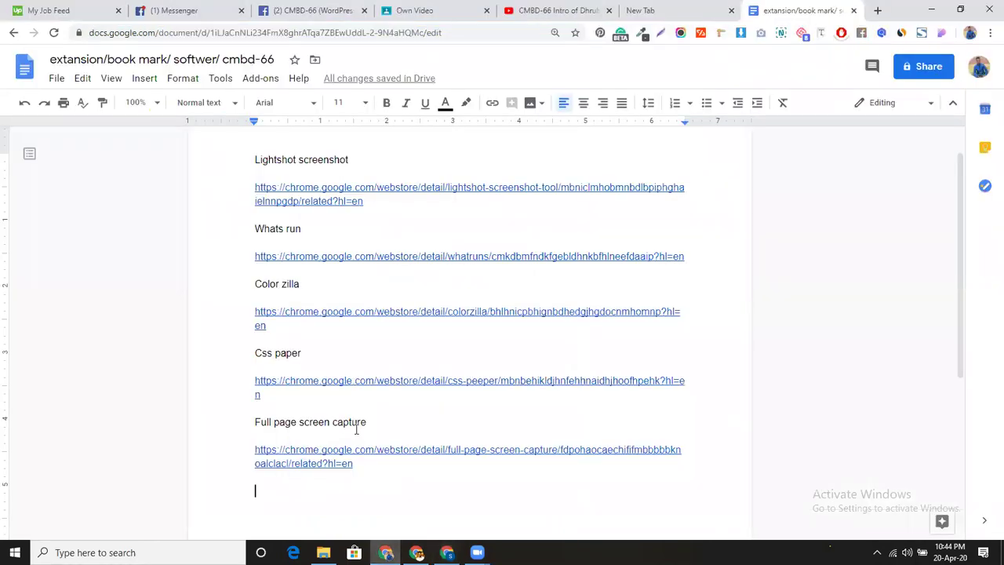
text(Loom )
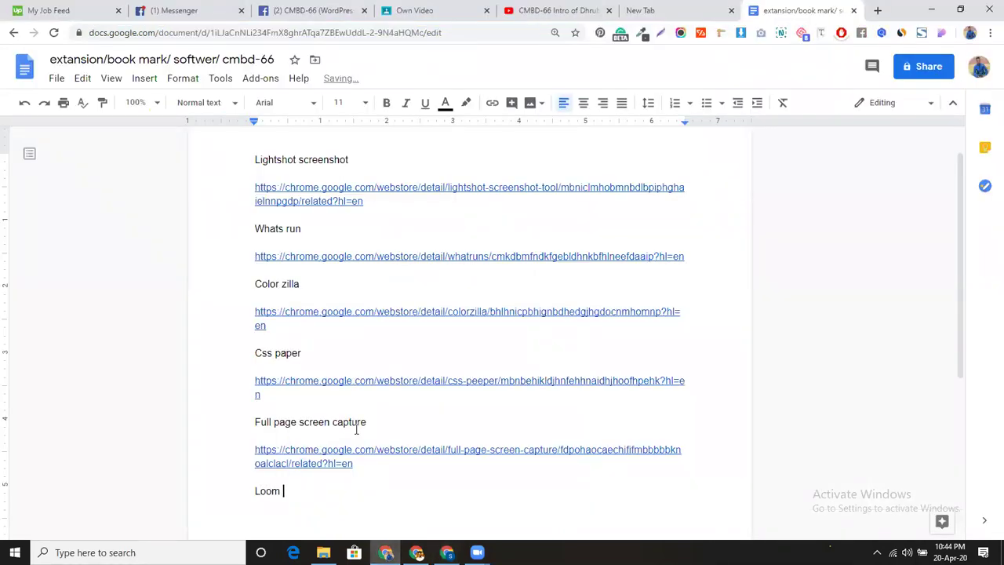
text(video f)
text(ecirder)
key(BackSpace)
key(BackSpace)
key(BackSpace)
text(rding)
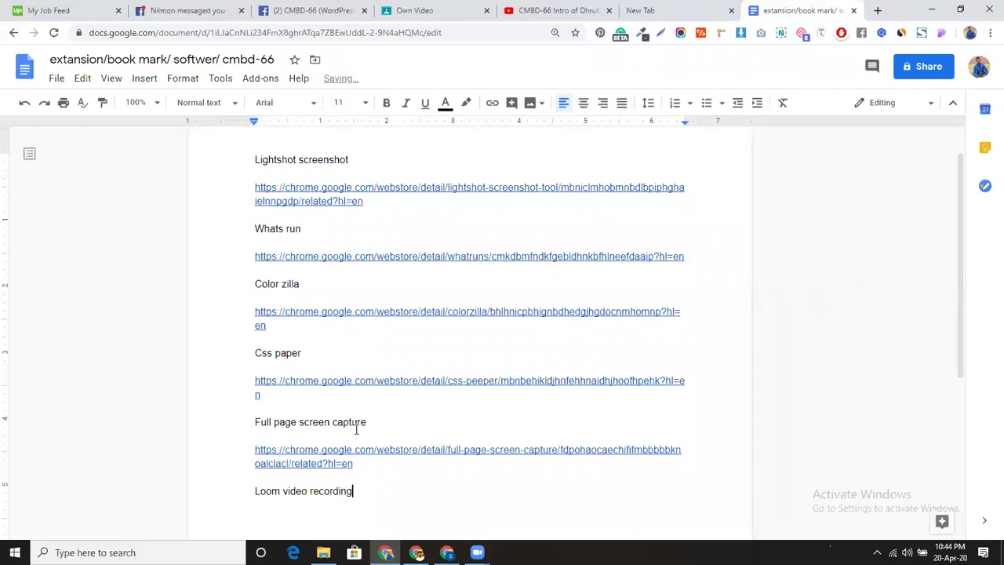
key(Return)
key(ctrl+v)
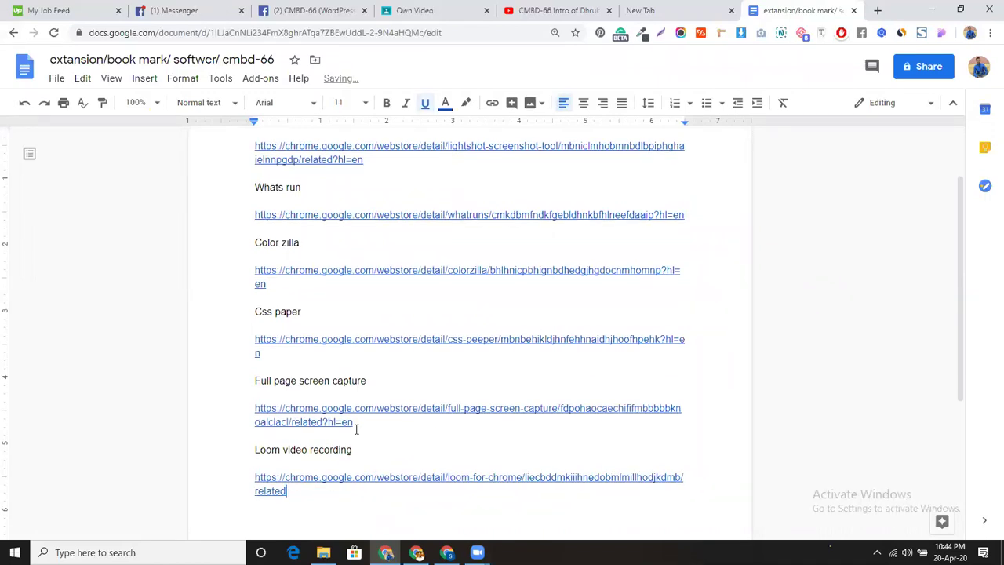
key(alt+Tab)
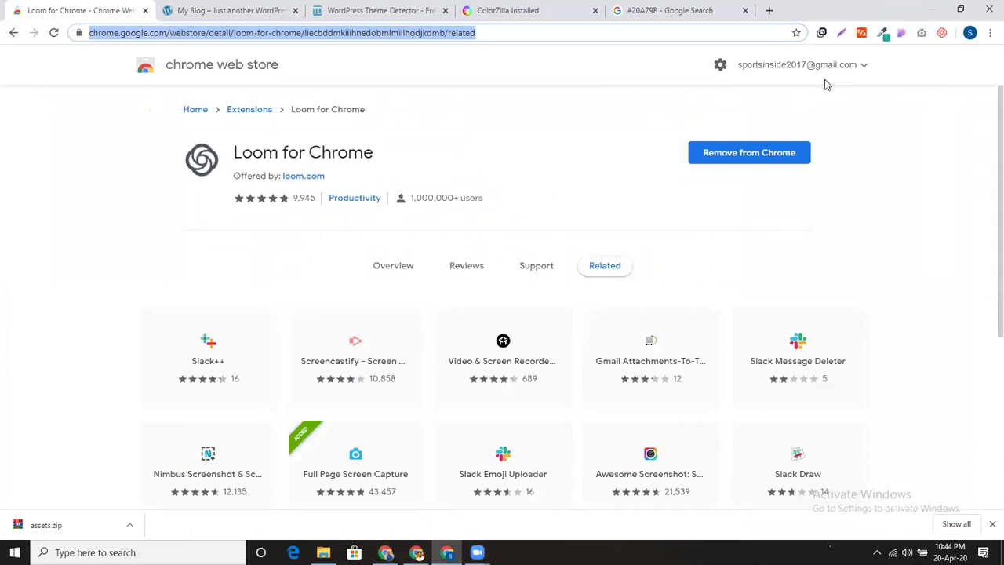
Sign in to Loom with the chosen Google account and accept Loom's terms of service
click(942, 33)
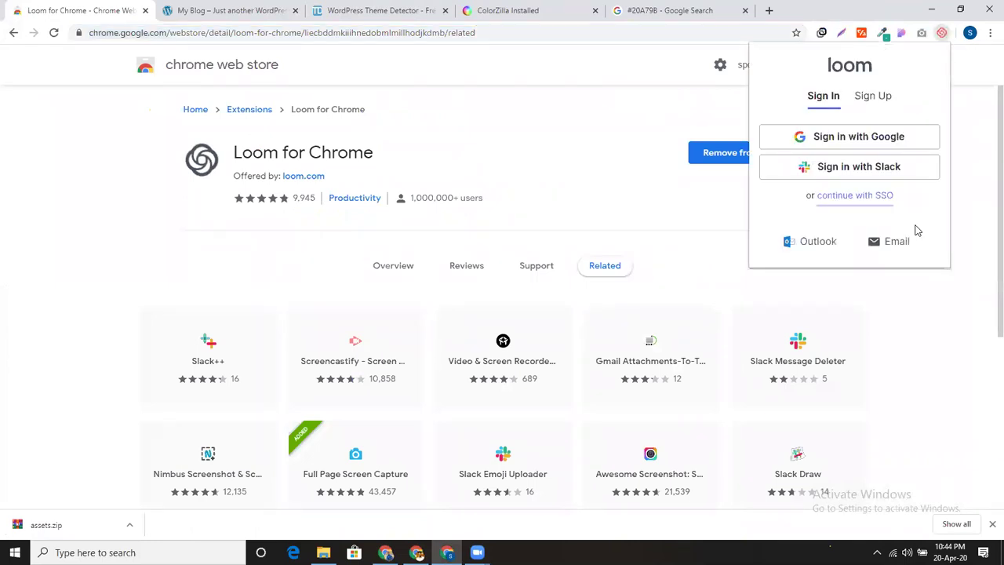
click(863, 139)
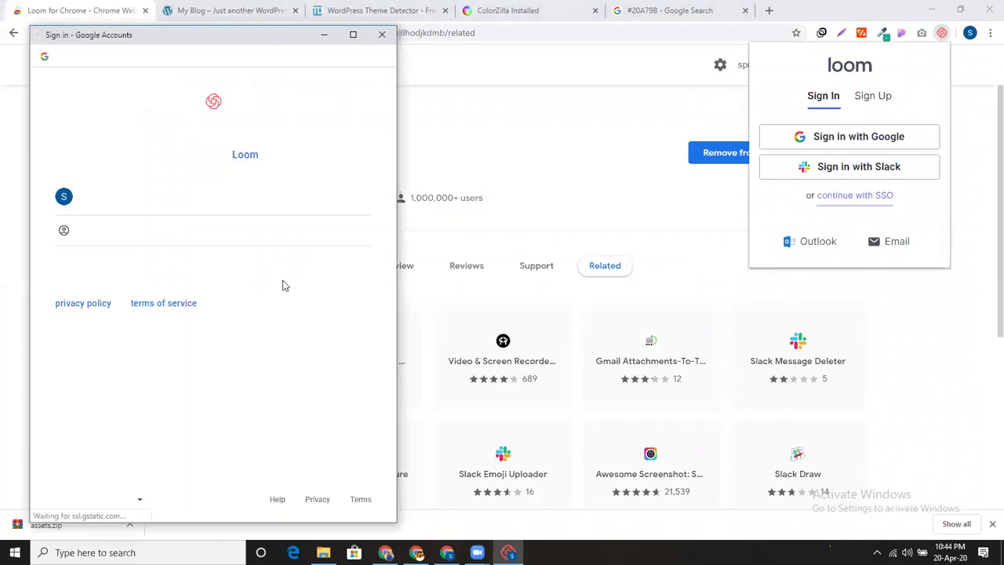
click(196, 201)
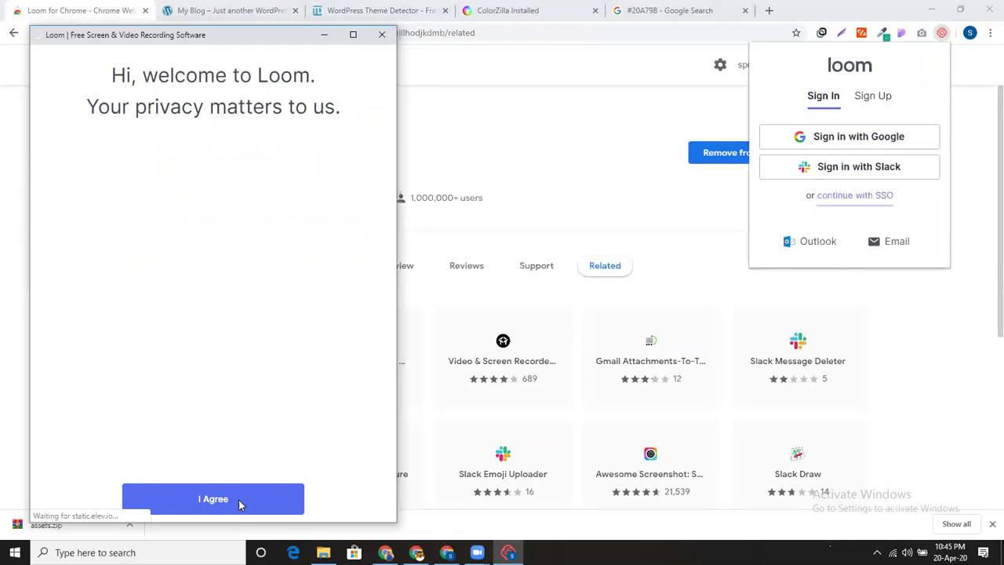
click(239, 506)
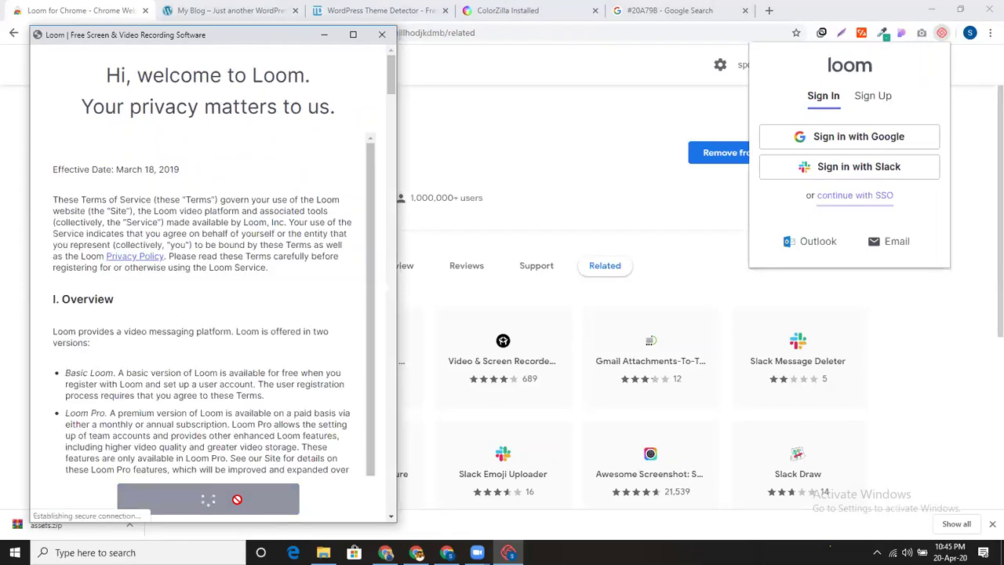
scroll(251, 392, down, 2)
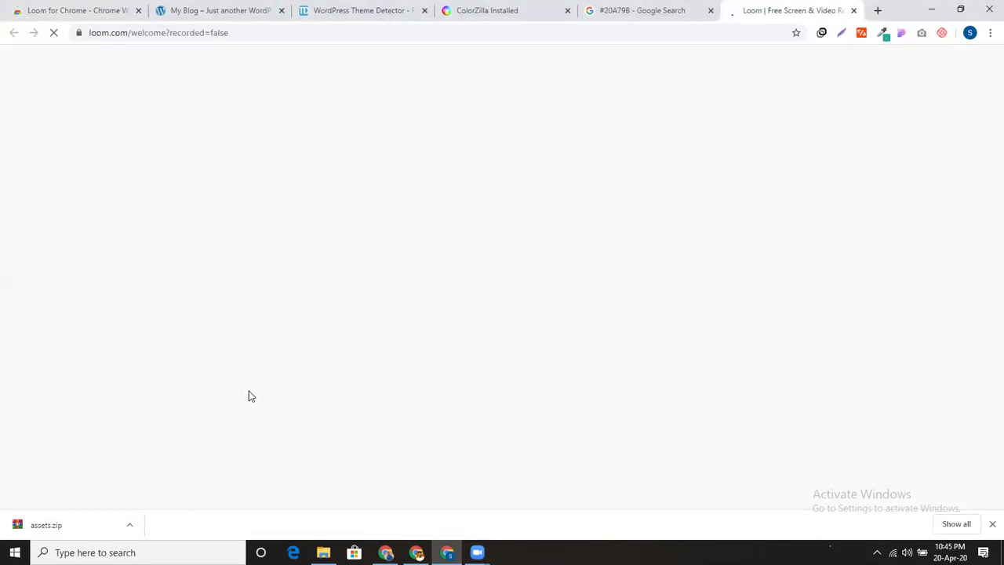
click(855, 11)
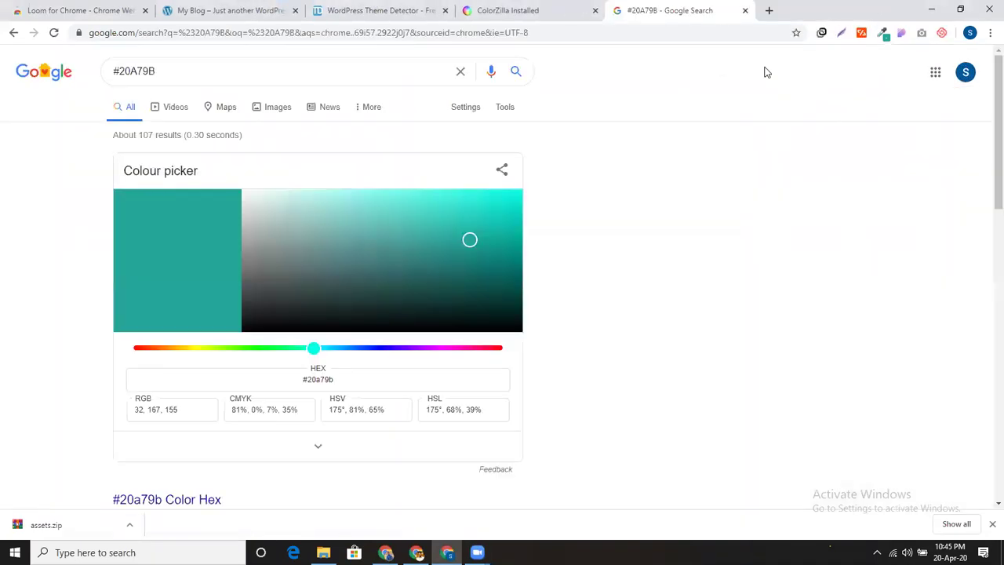
Start a Screen Only Loom recording of the entire screen, allowing mic and camera and hiding the webcam bubble
click(943, 34)
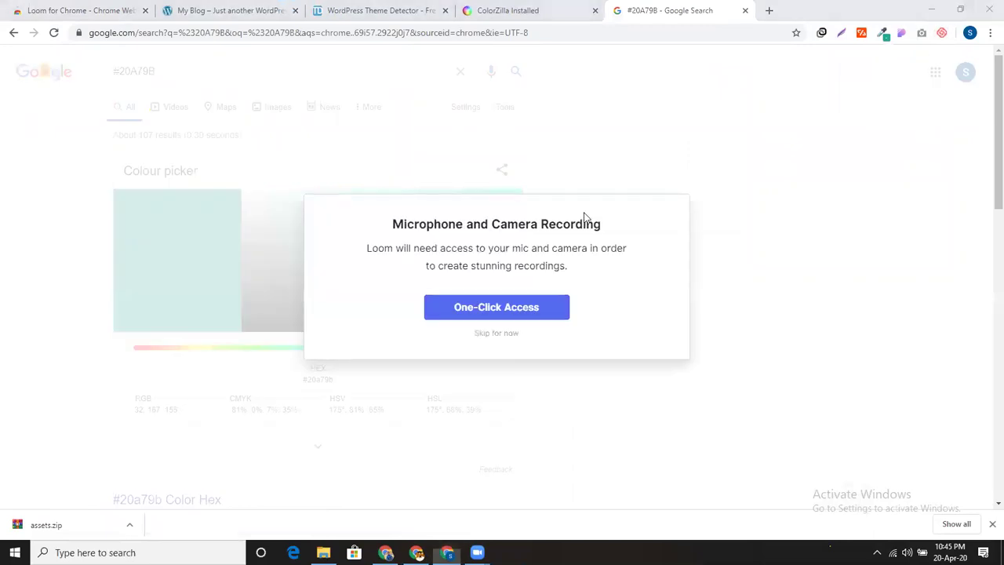
click(489, 334)
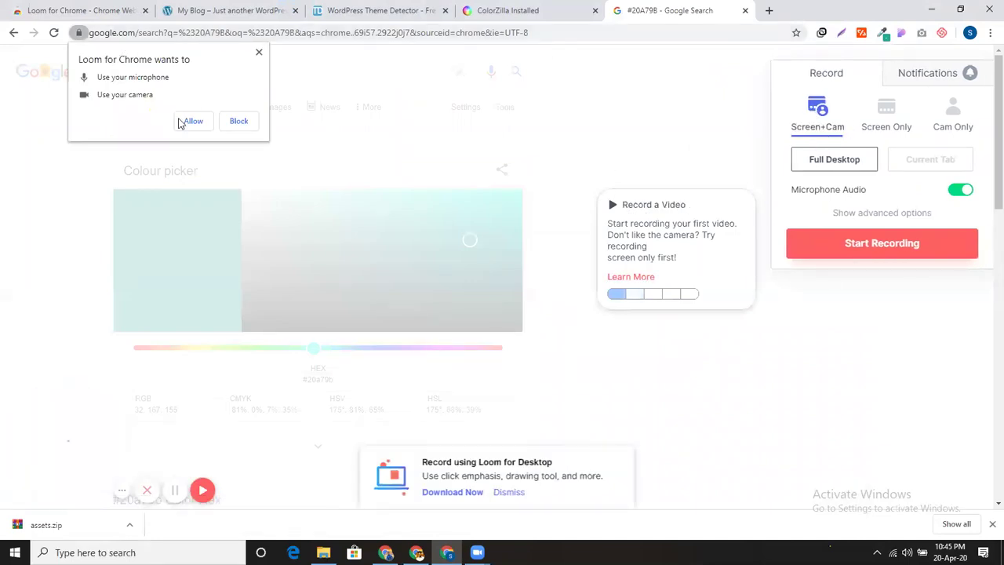
click(193, 122)
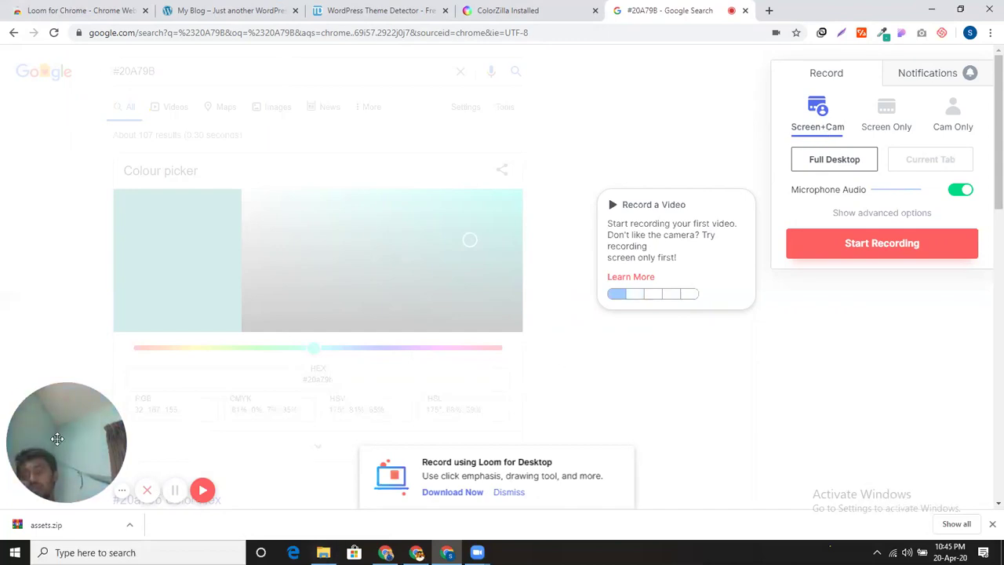
click(22, 399)
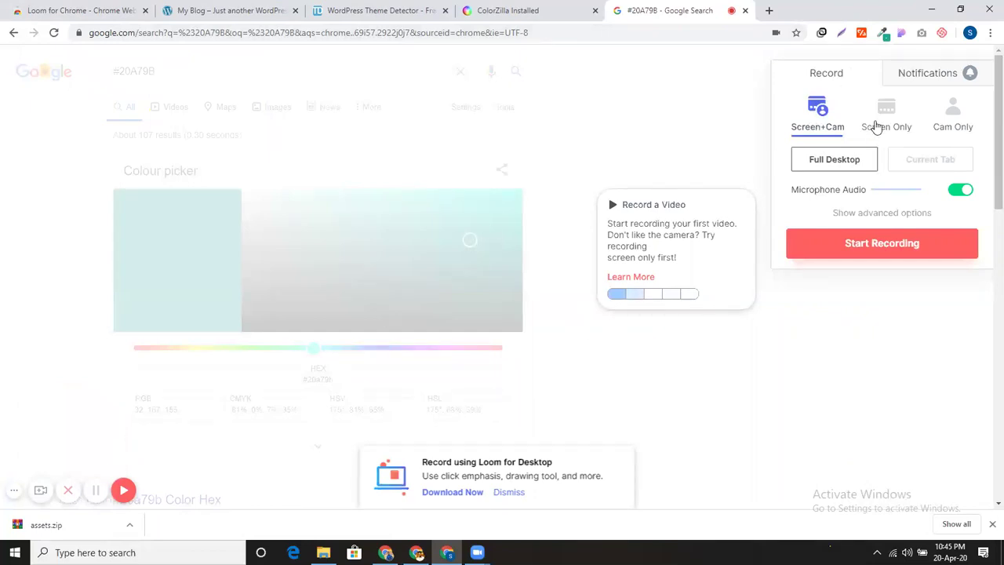
click(884, 115)
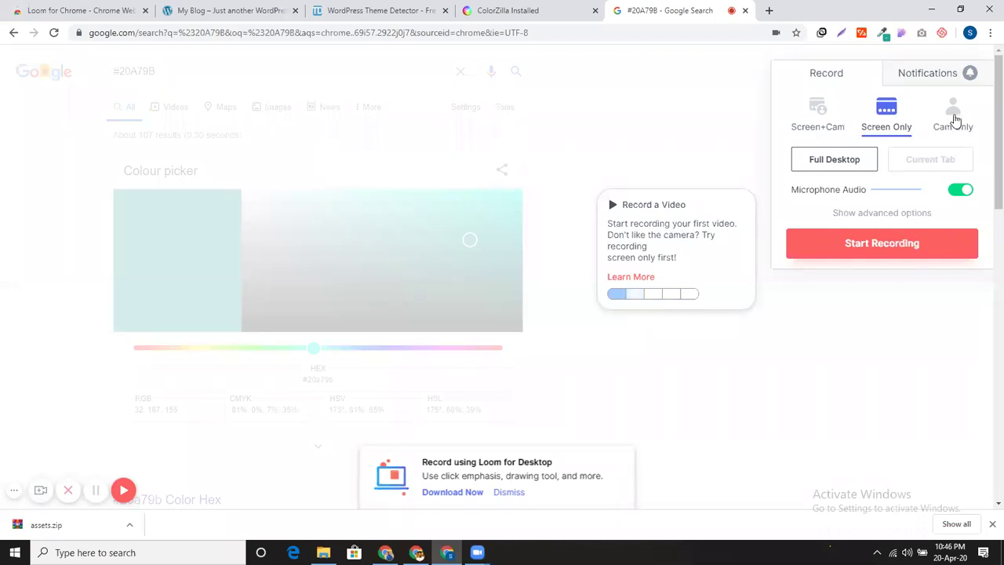
click(908, 249)
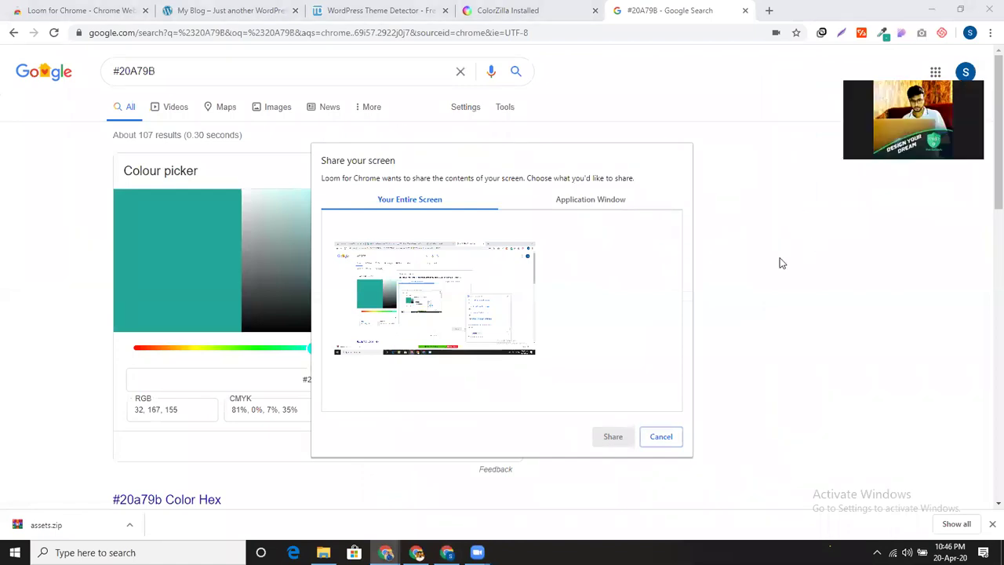
click(452, 296)
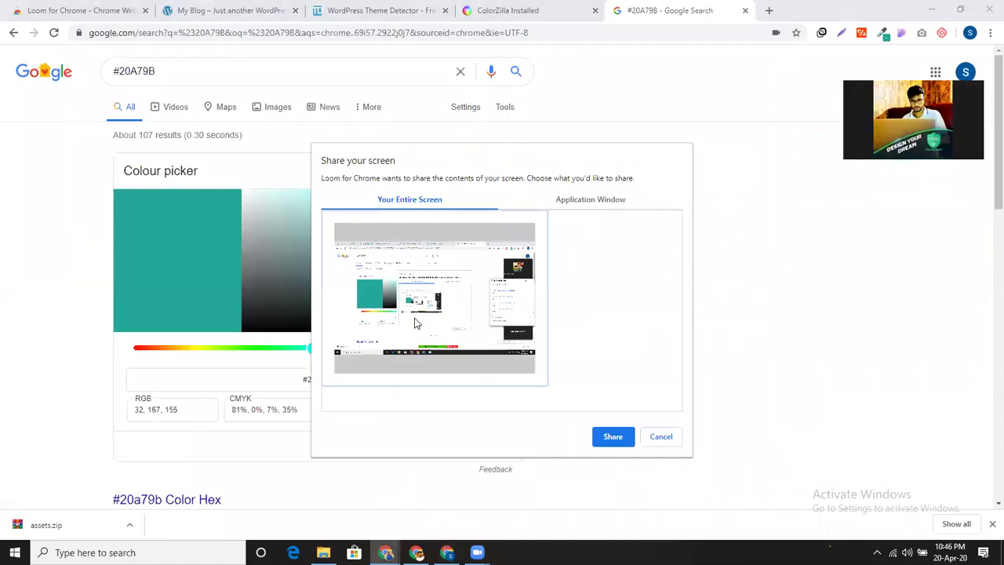
click(613, 437)
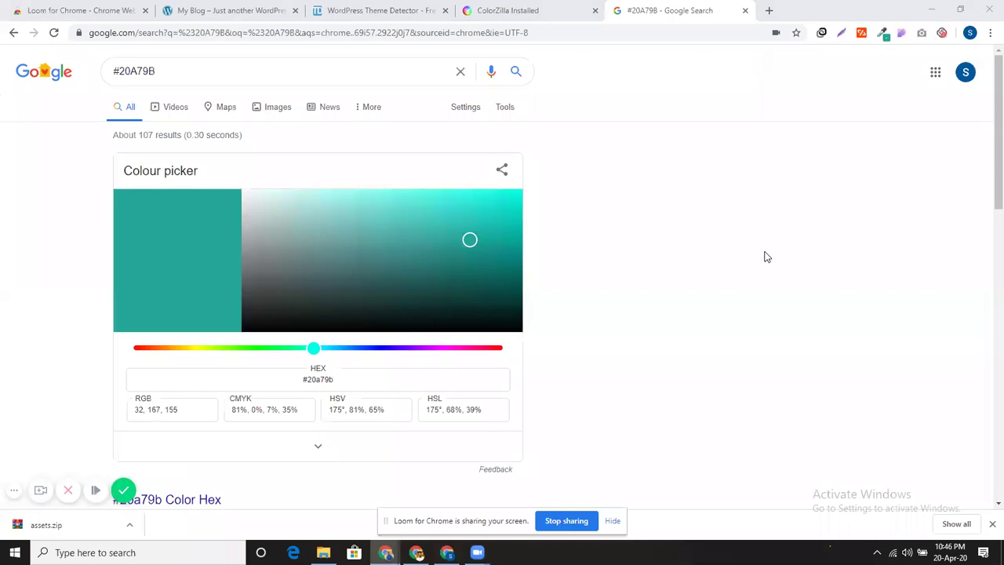
On the My Blog tab, scroll the freelancerrobin.com homepage down to Featured Properties, then finish the recording
scroll(280, 144, down, 2)
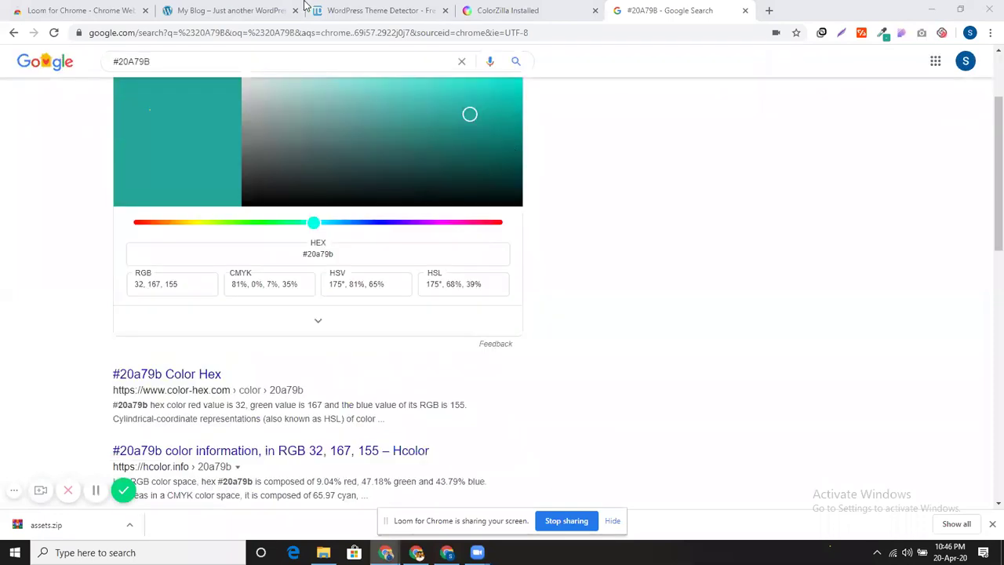
click(227, 10)
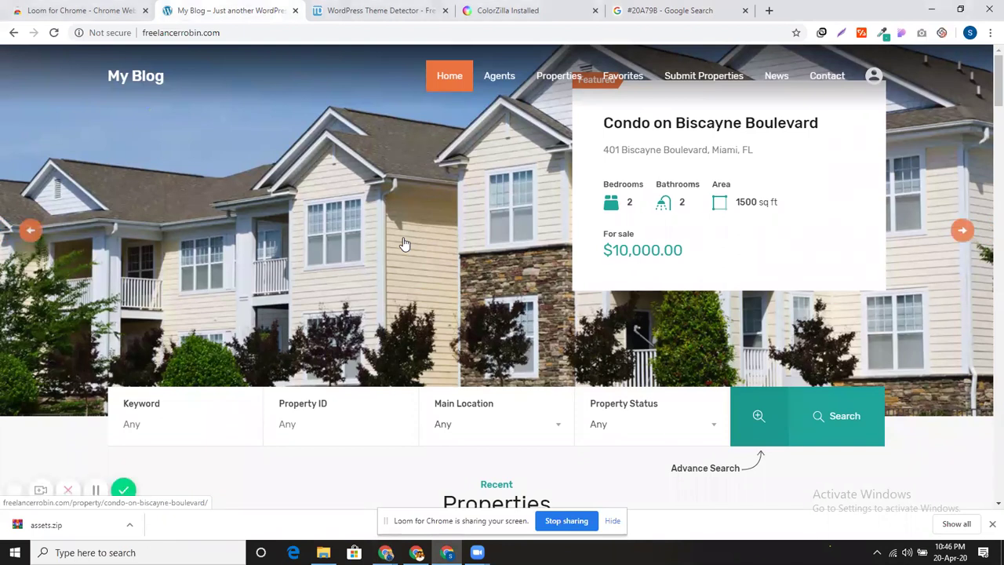
scroll(404, 244, down, 2)
scroll(404, 244, up, 2)
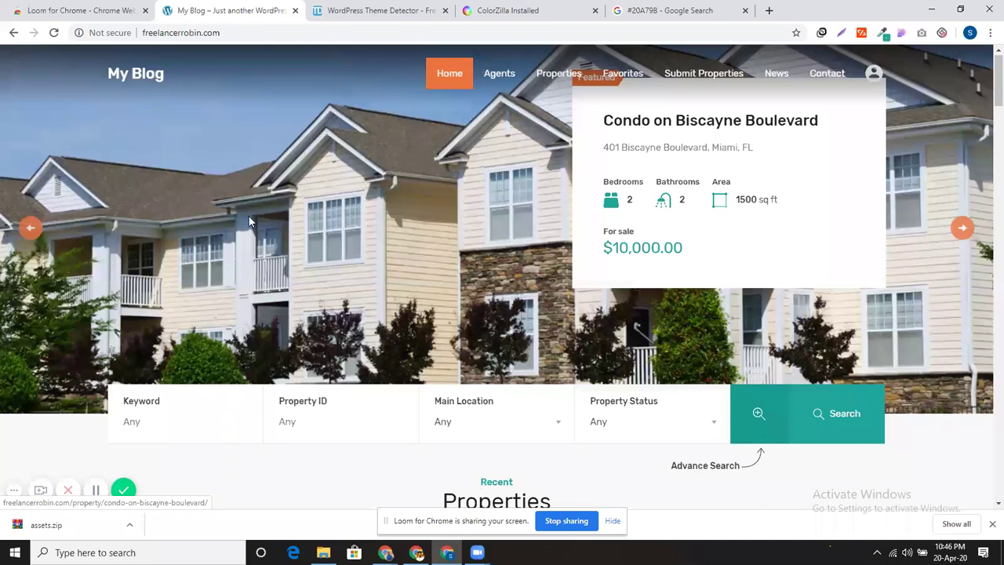
scroll(523, 244, down, 10)
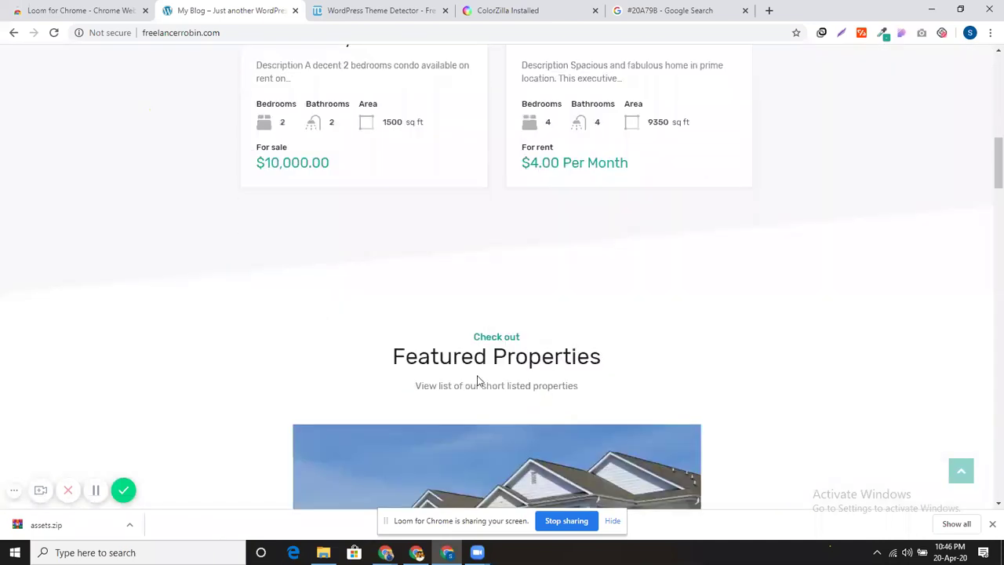
scroll(466, 298, down, 2)
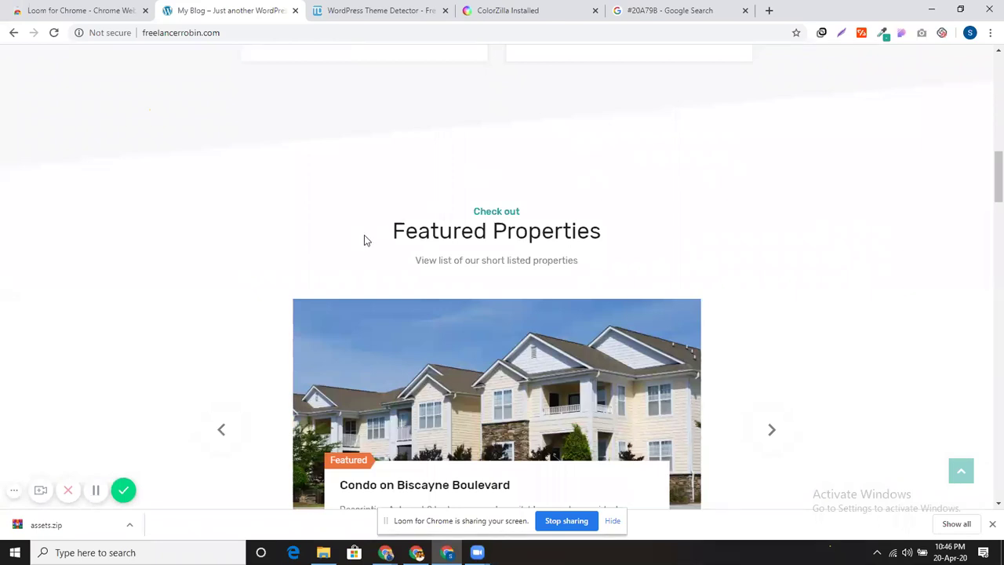
scroll(365, 239, up, 3)
scroll(191, 275, up, 6)
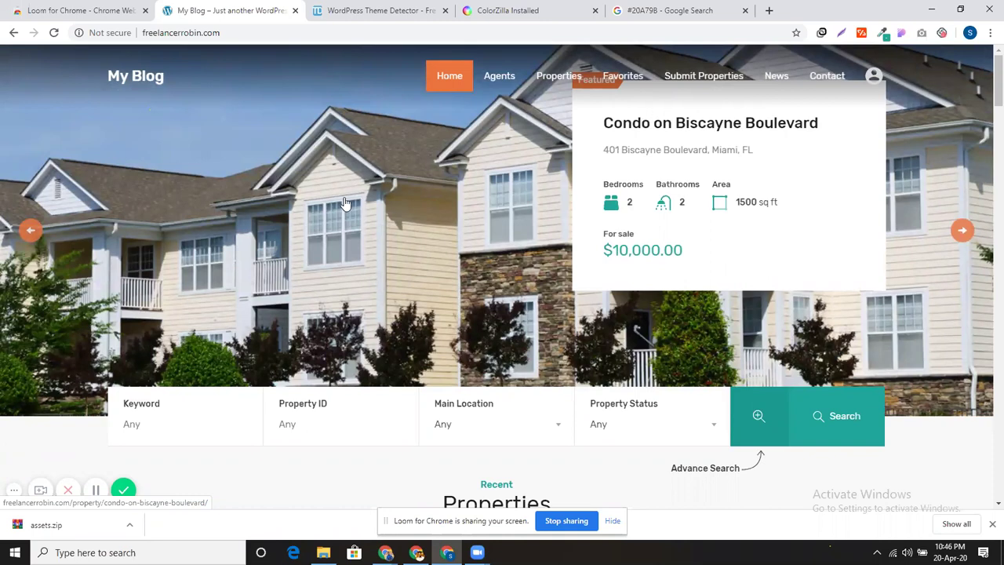
scroll(282, 303, down, 3)
scroll(259, 283, down, 1)
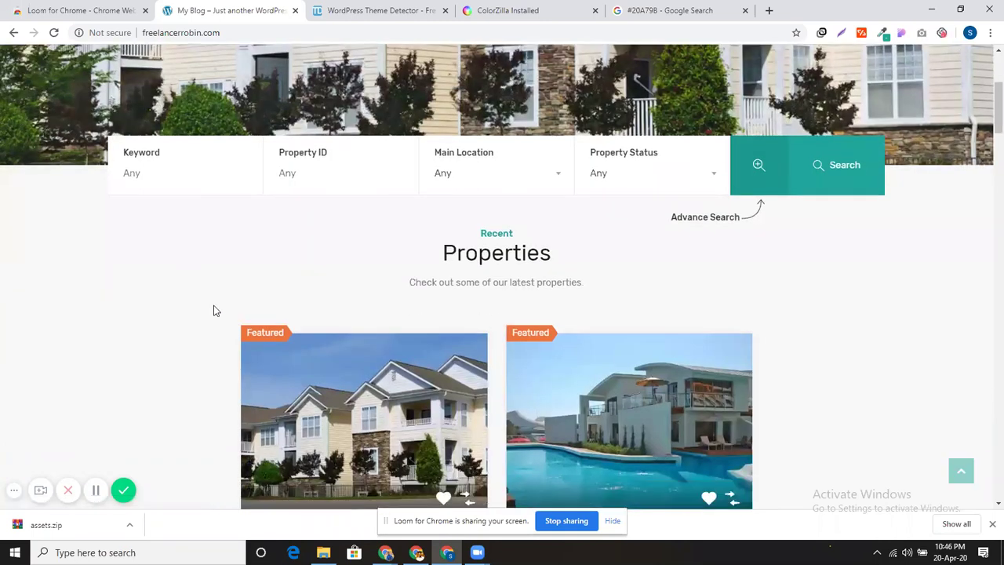
scroll(316, 374, down, 5)
scroll(307, 372, down, 1)
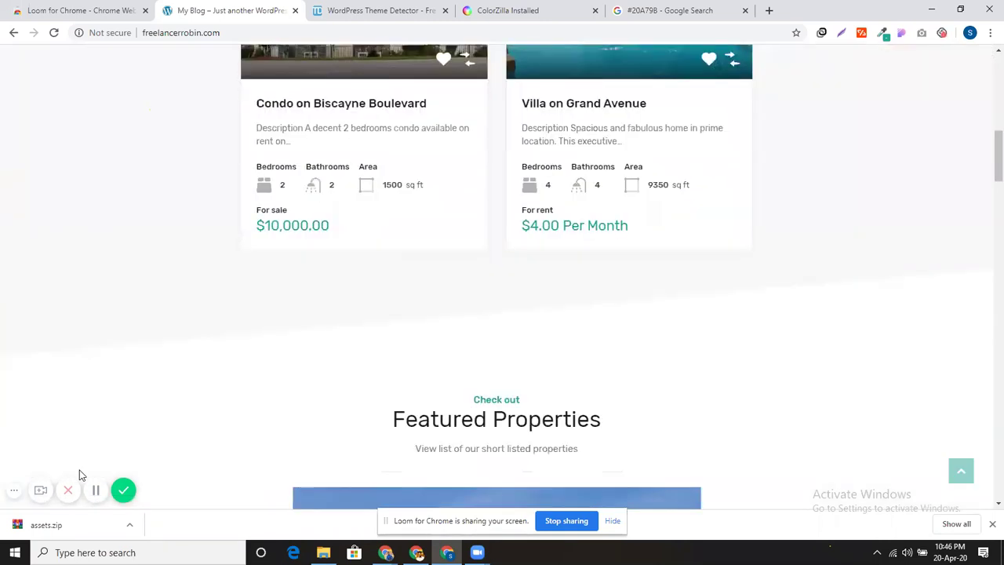
click(124, 492)
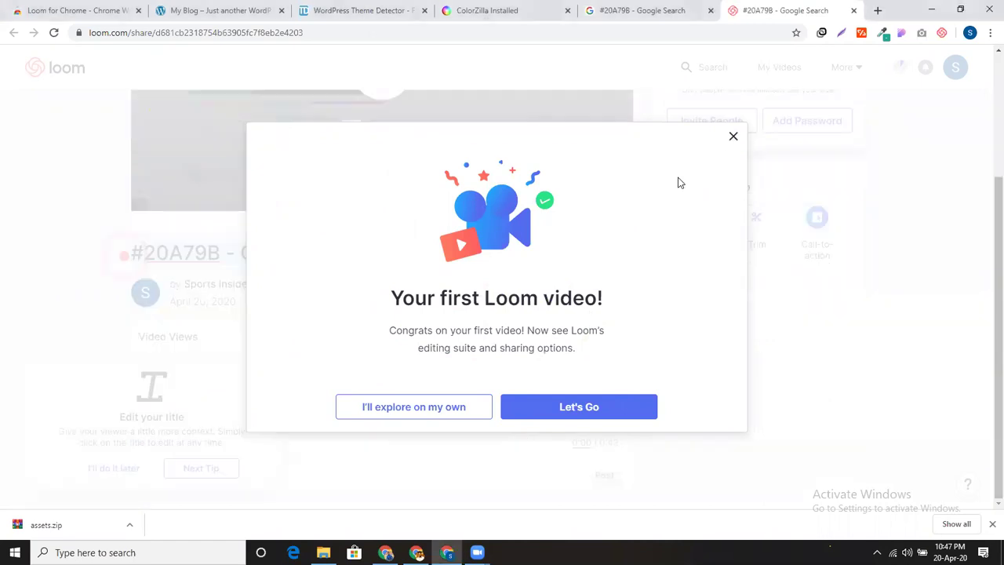
Dismiss Loom's first-video message, copy the video's share link, and return to the Google Docs link list
click(733, 136)
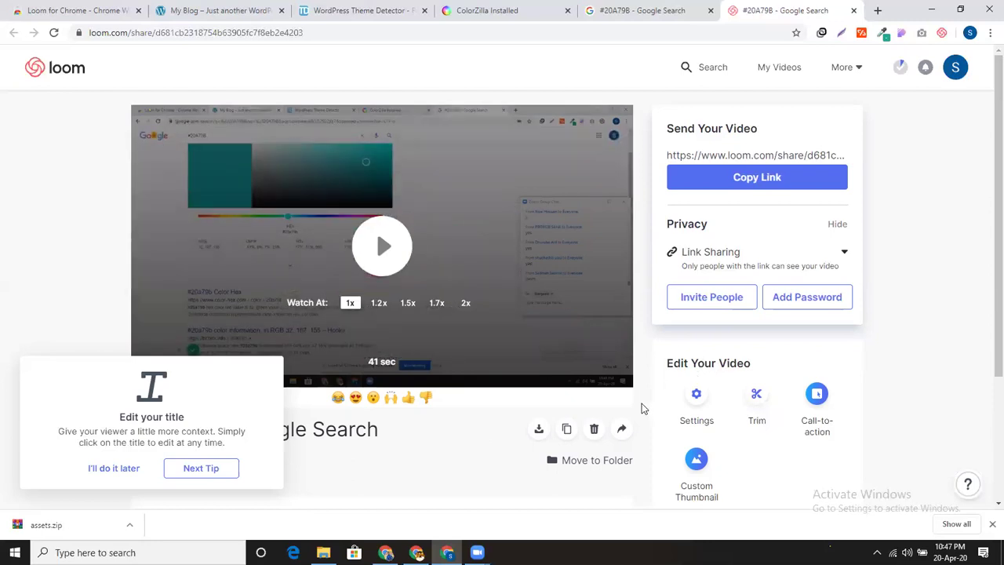
scroll(734, 380, down, 1)
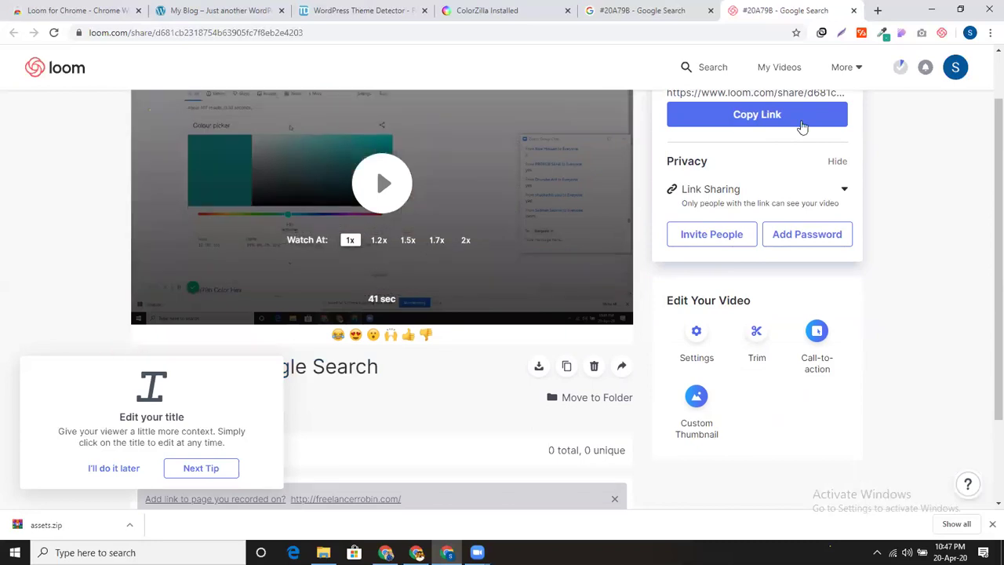
click(797, 119)
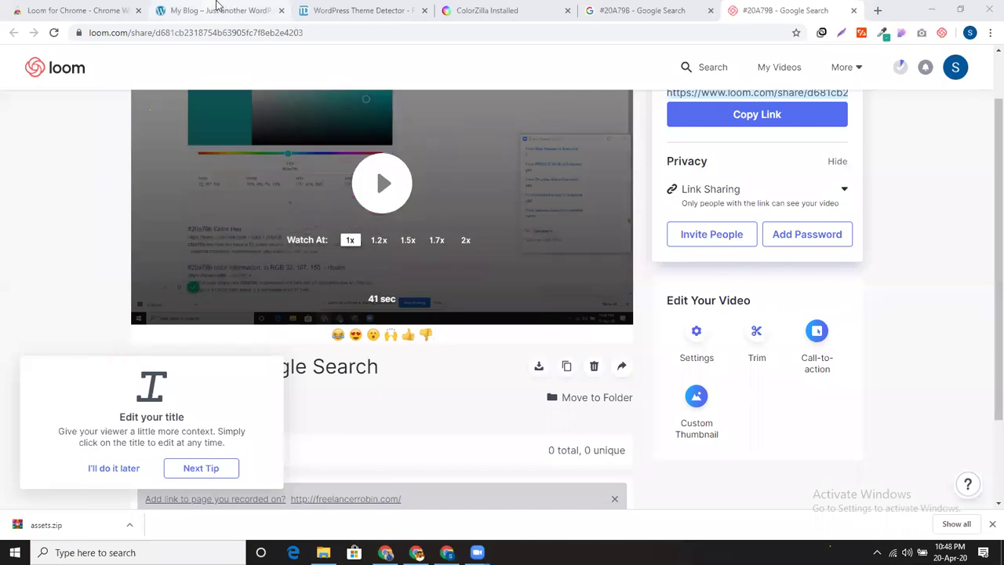
click(93, 8)
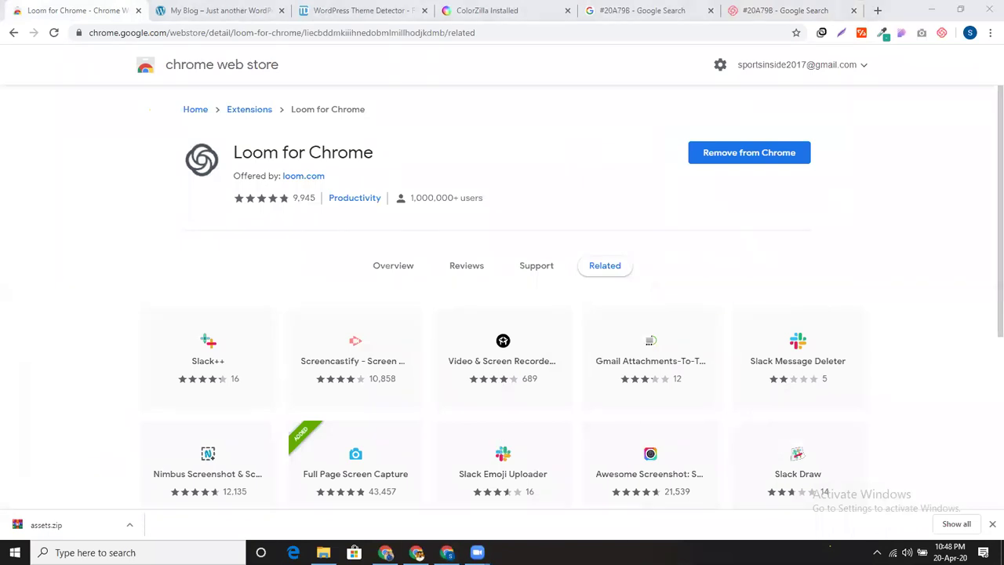
key(alt+Tab)
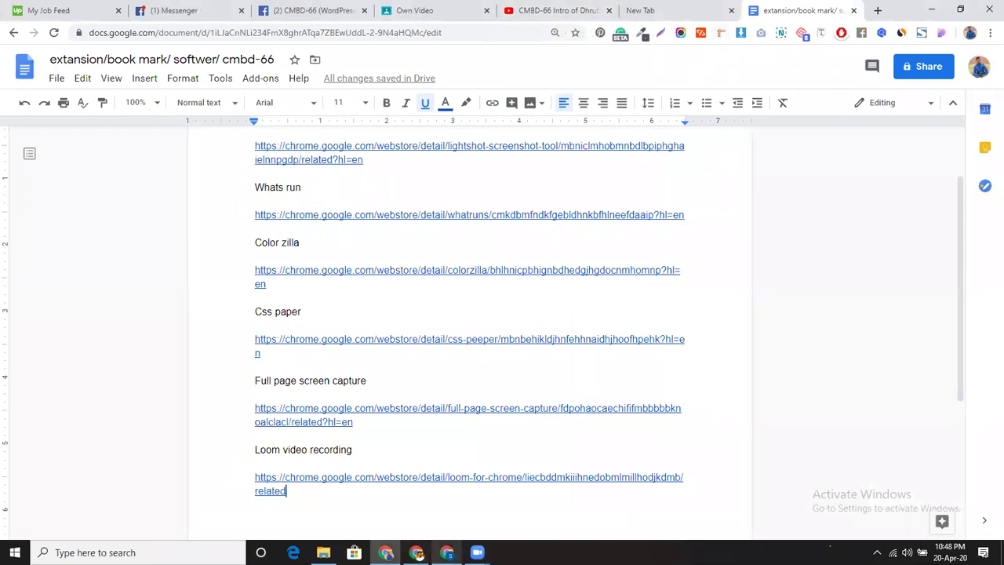
Search Google for 'page rular' and open the Page Ruler Redux Chrome Web Store page
click(447, 552)
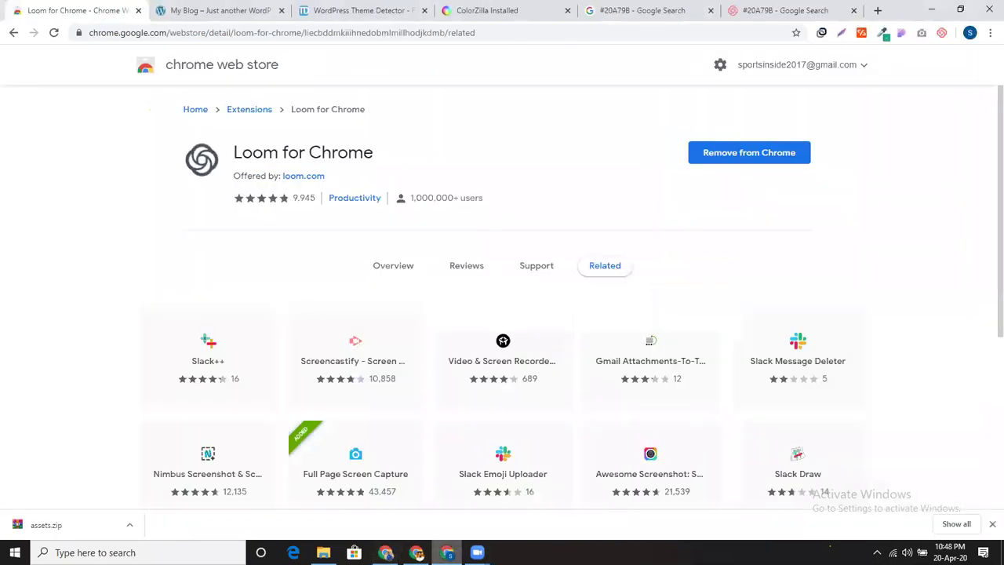
click(335, 35)
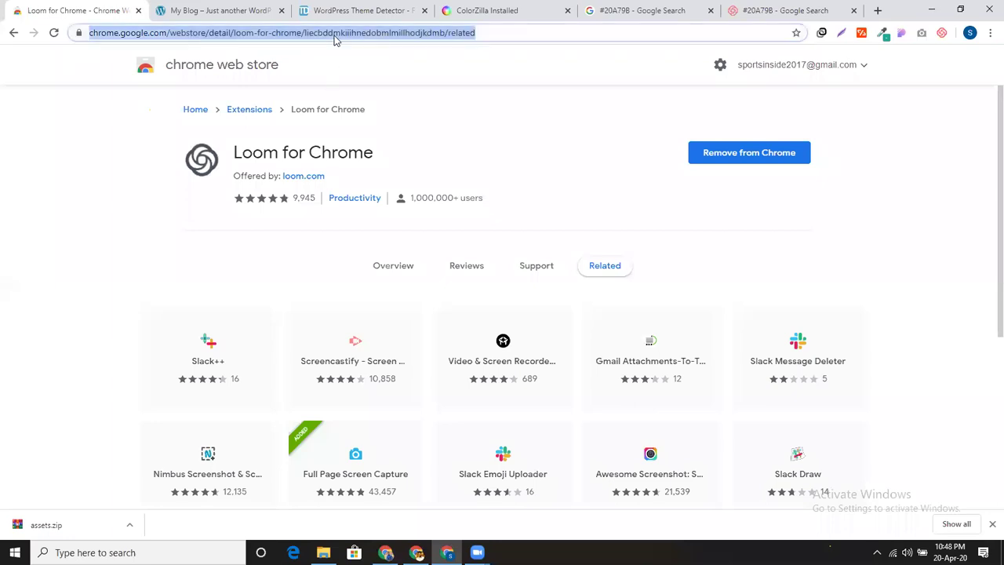
text(page)
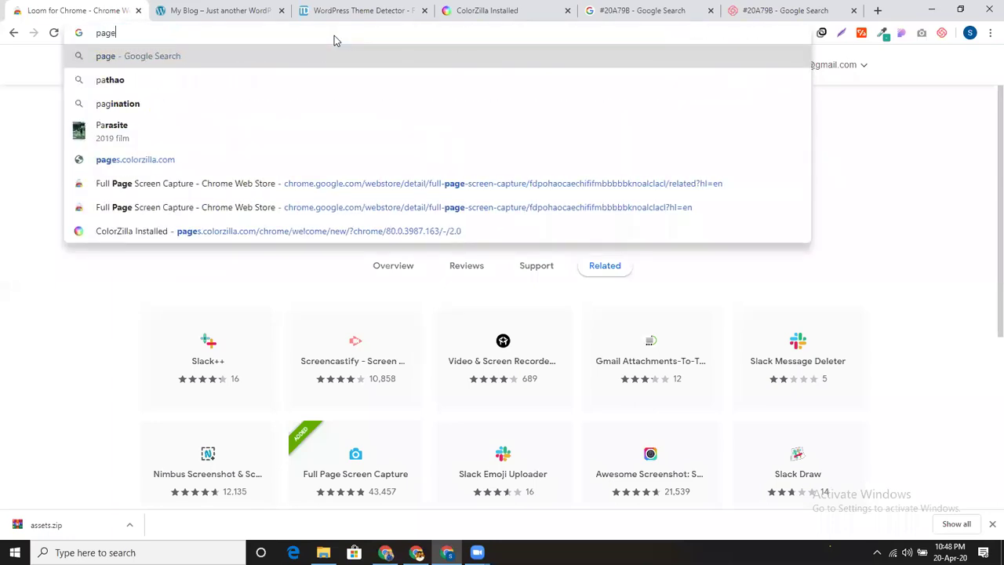
text( rular&aqs=chrome.1.69i57j0l7.5592j0j4&sourceid=chrome&ie=UTF-8)
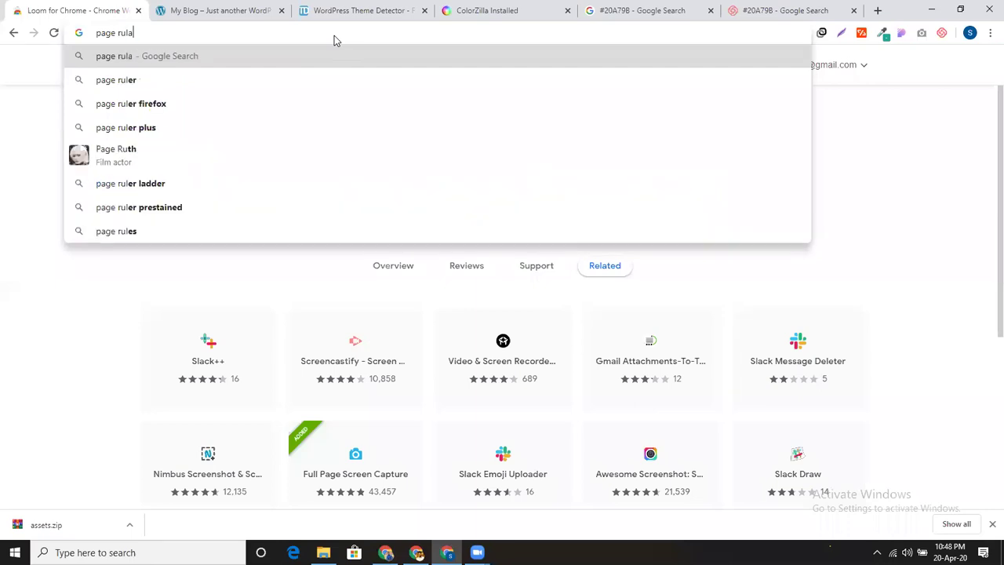
click(288, 88)
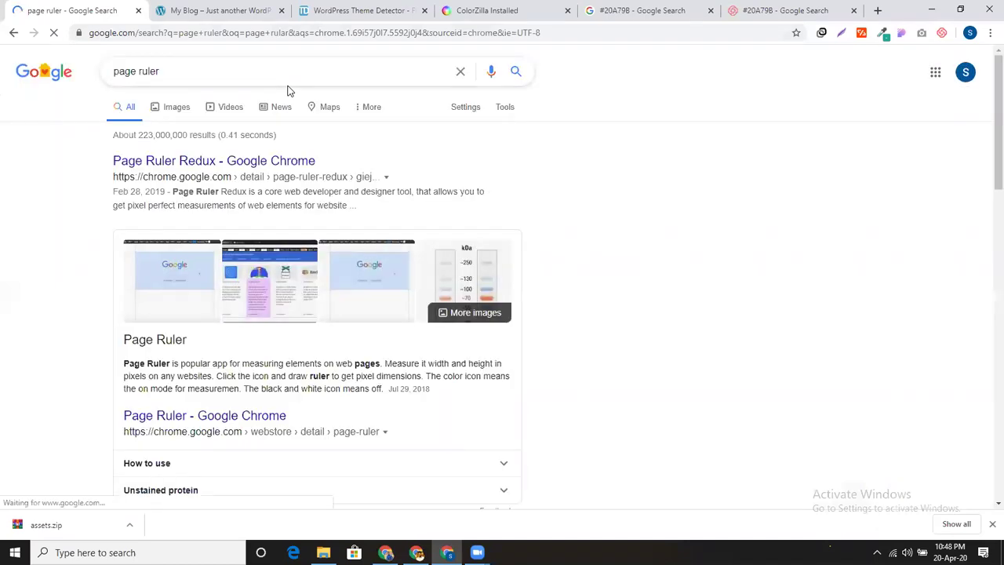
ctrl+click(286, 161)
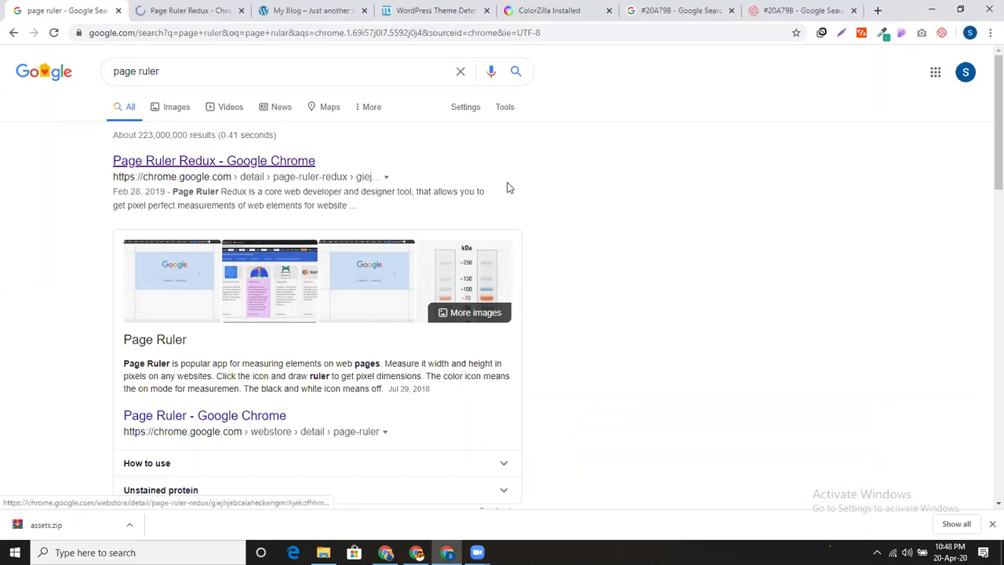
click(176, 10)
Copy the Page Ruler Redux store address and add the extension to Chrome
click(414, 33)
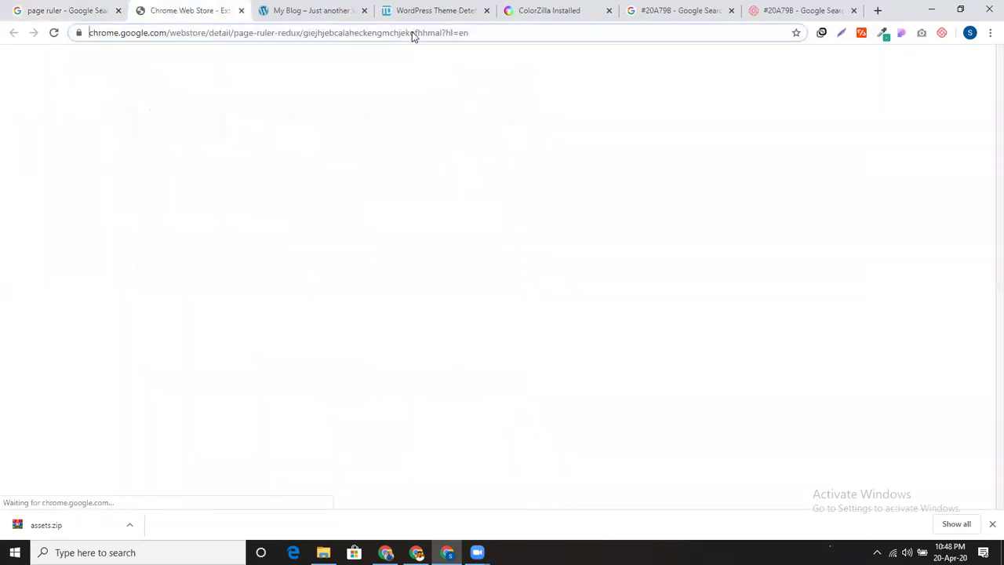
right_click(415, 33)
click(434, 102)
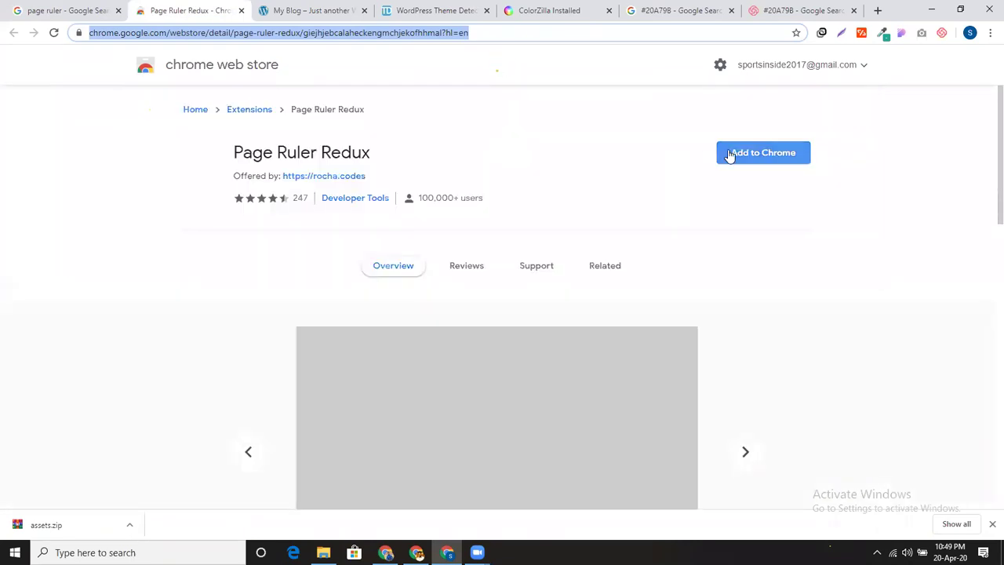
click(728, 153)
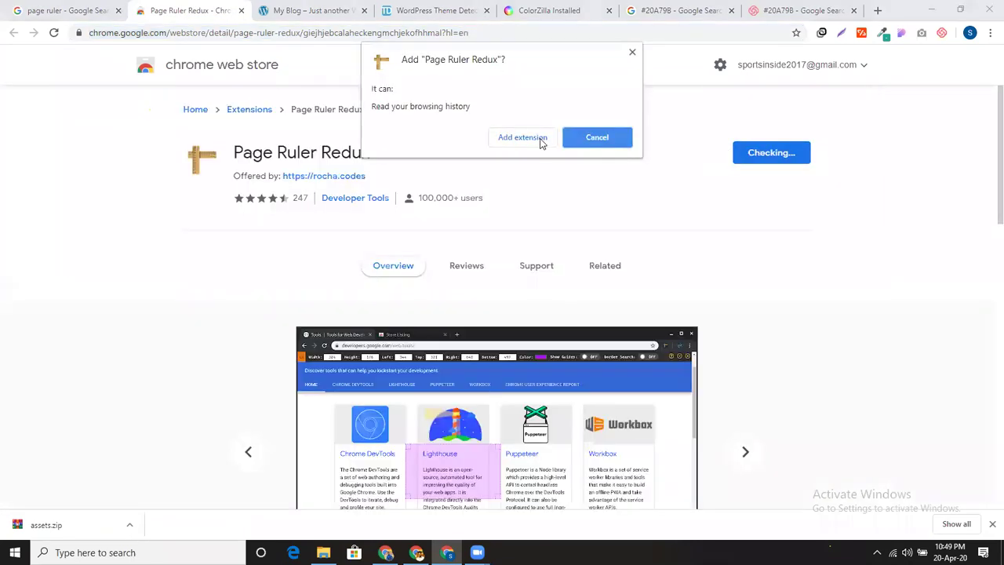
click(541, 141)
click(385, 552)
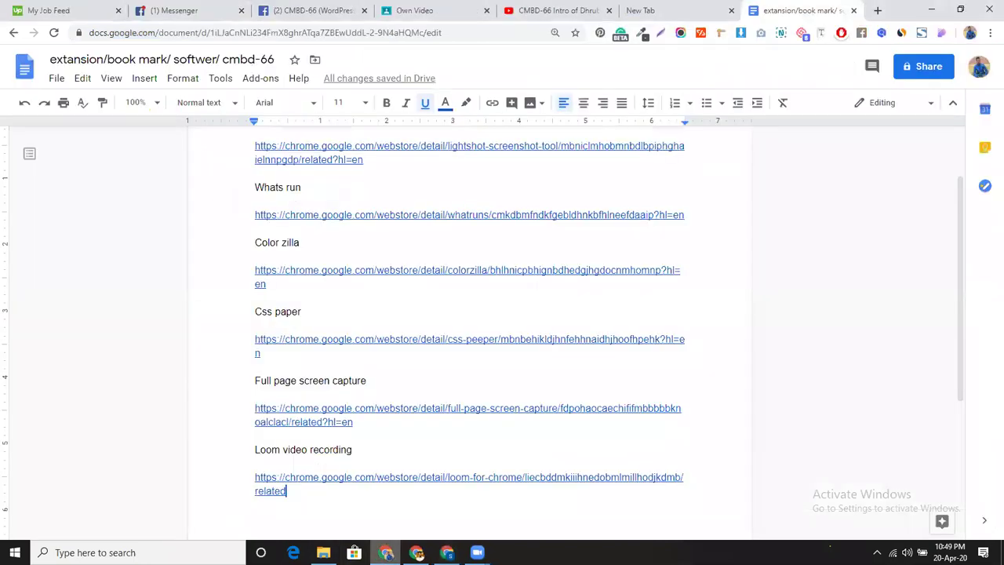
Below the Loom link, add a 'Page ruler' heading with the pasted store link, correcting 'rular' to 'ruler'
scroll(502, 329, down, 3)
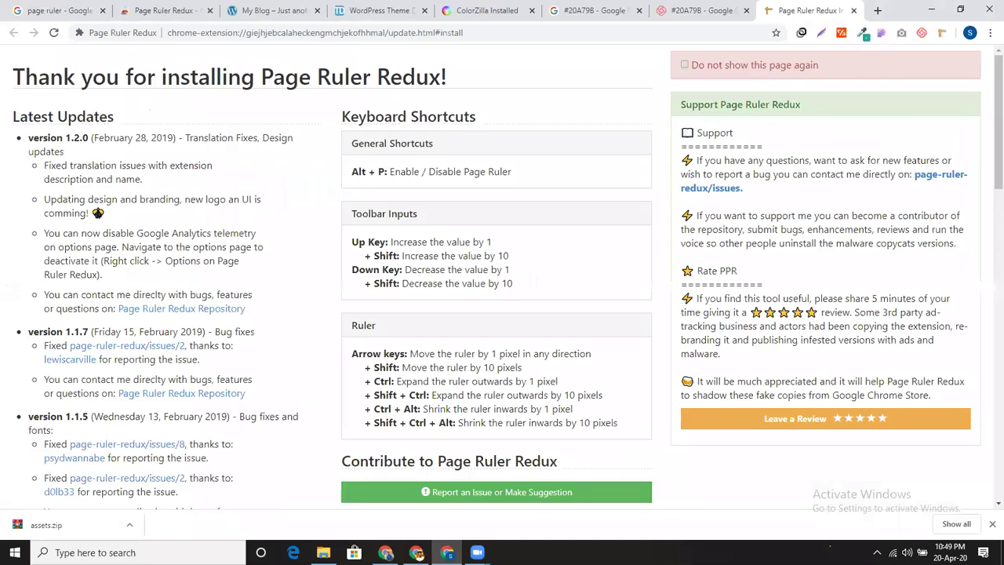
key(alt+Tab)
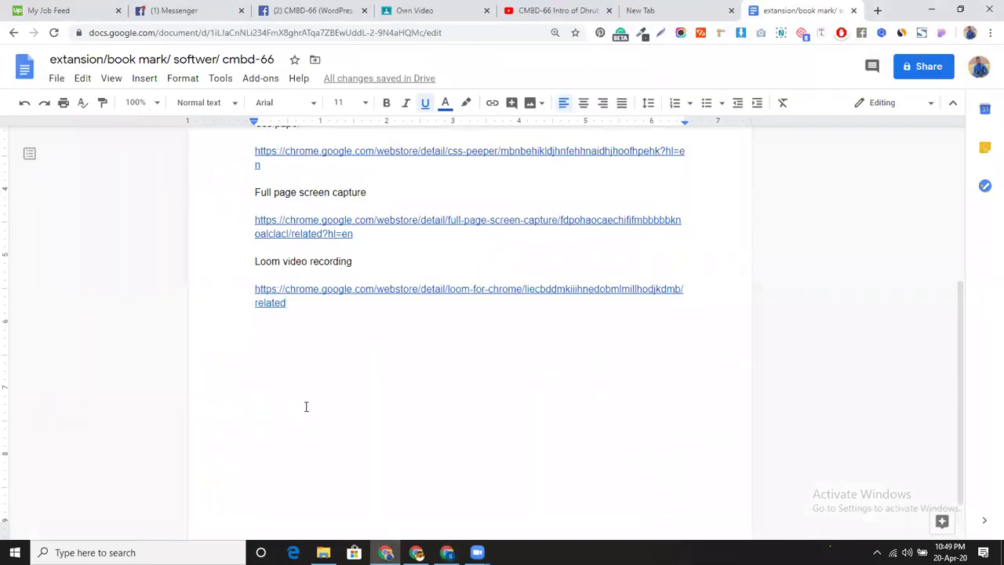
key(Return)
text(page rular)
key(Return)
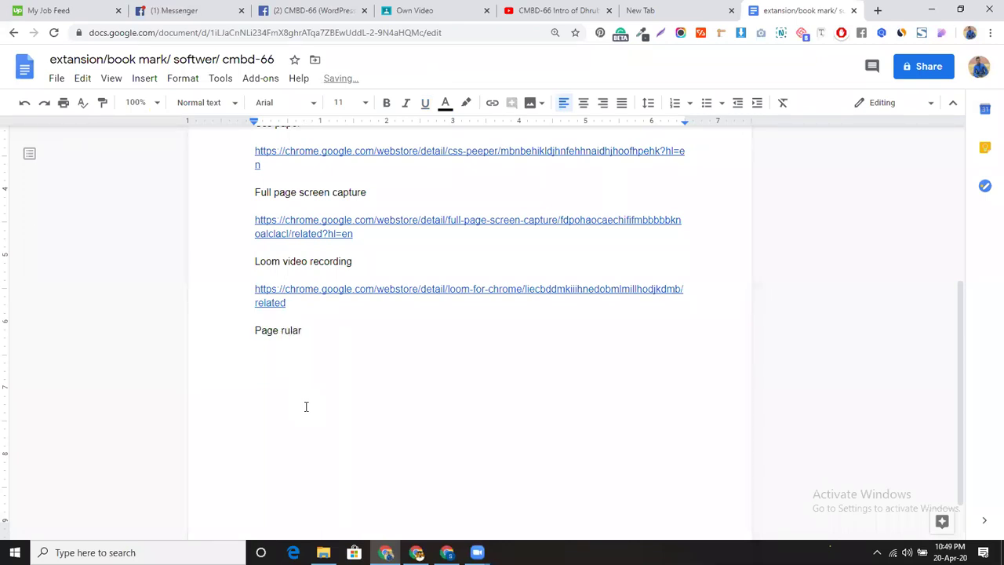
key(ctrl+v)
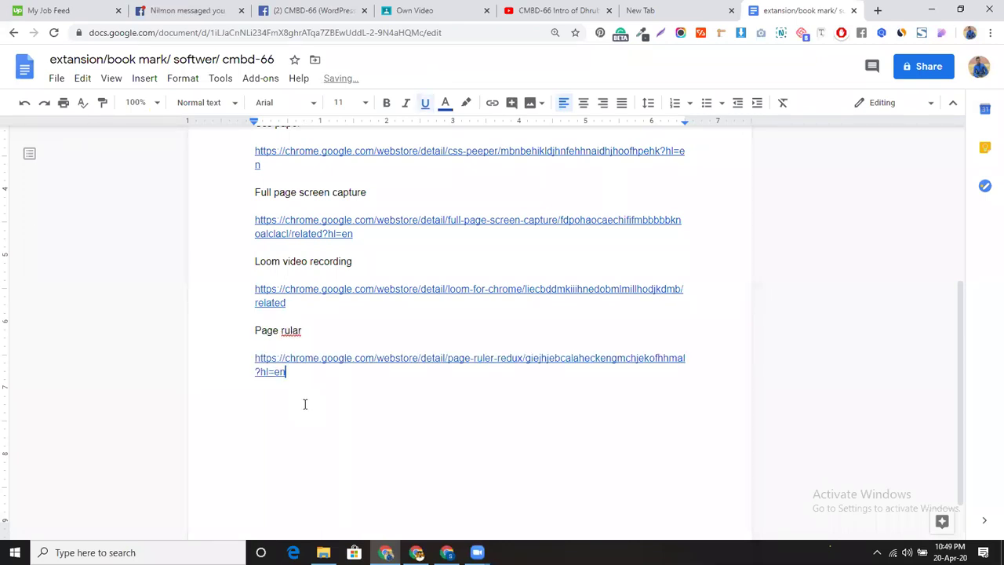
click(289, 330)
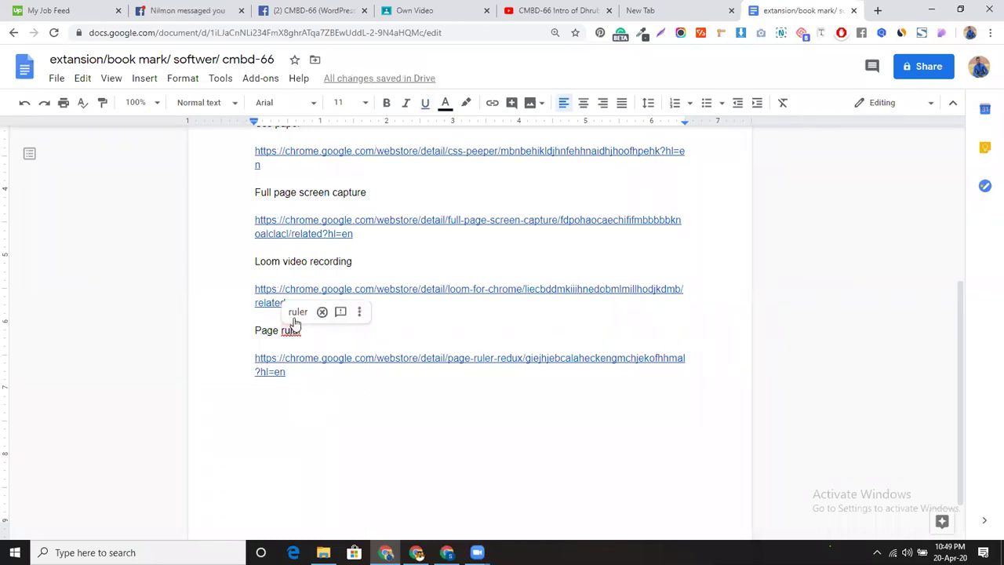
click(297, 311)
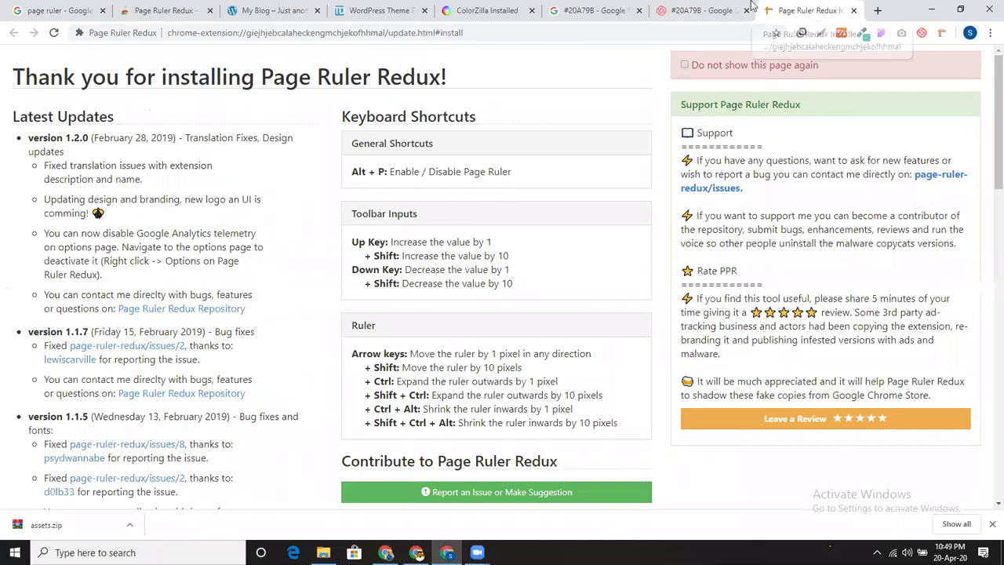
Close the Page Ruler Redux welcome tab, scroll My Blog to Recent Properties, and activate Page Ruler
click(851, 10)
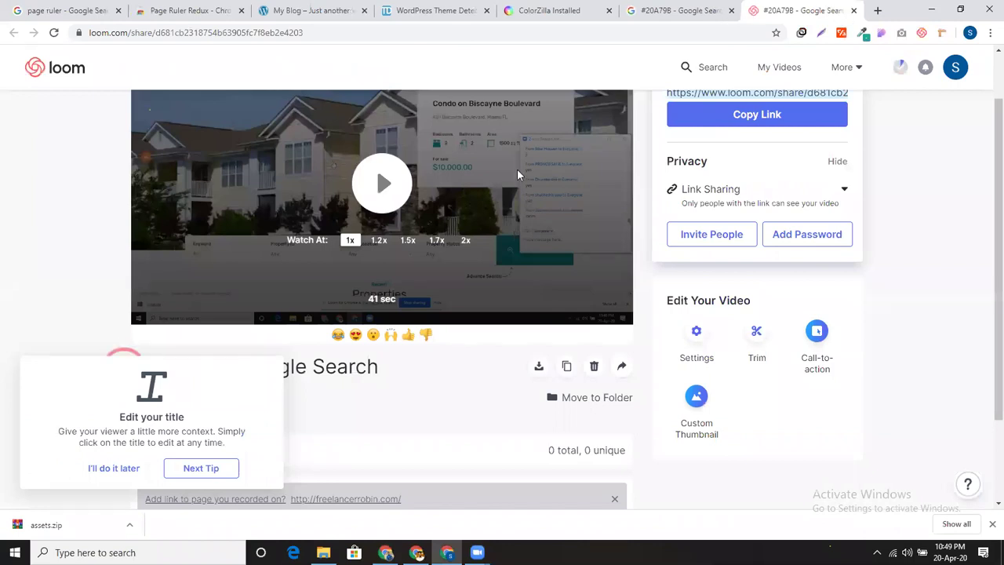
click(357, 7)
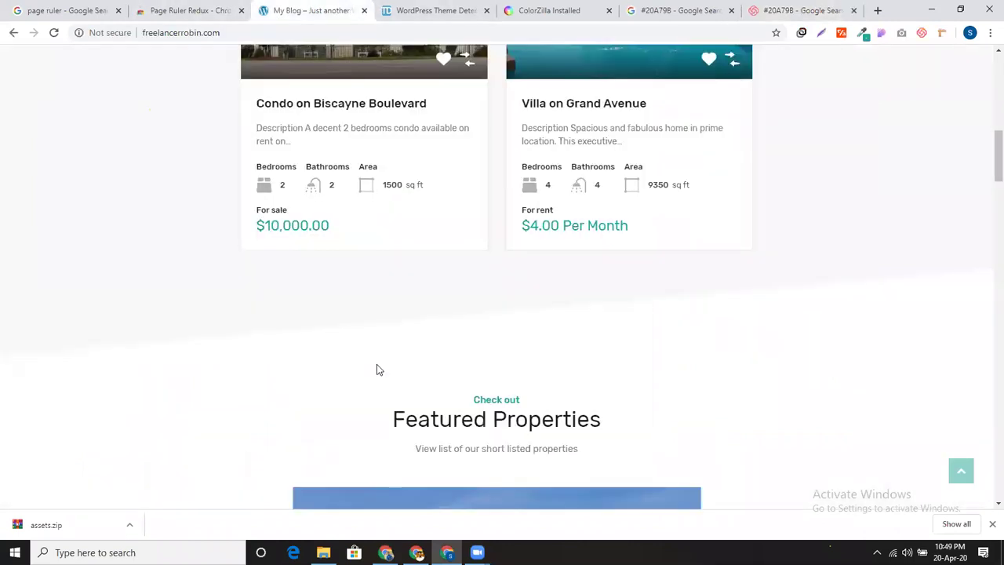
scroll(376, 364, up, 3)
scroll(271, 348, up, 1)
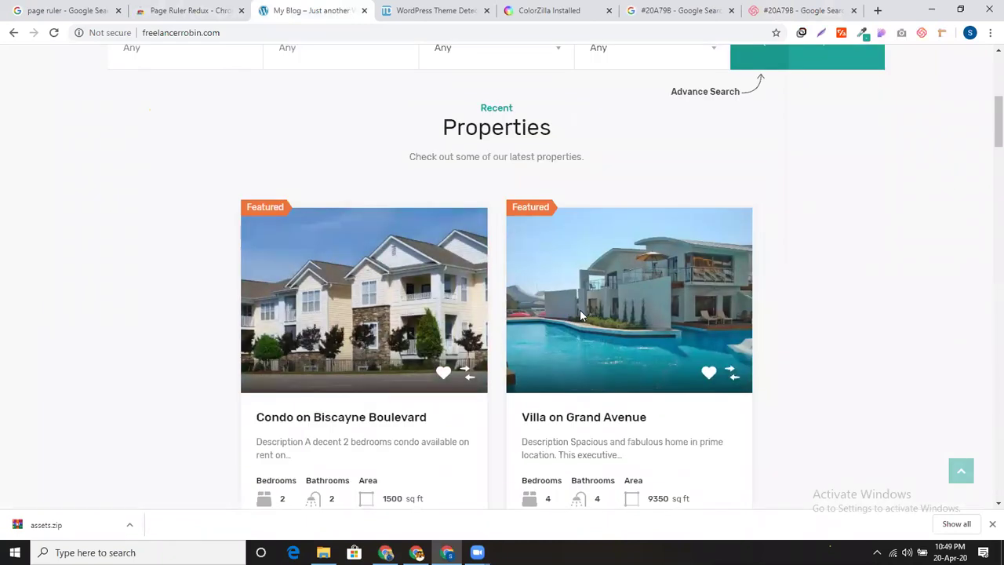
scroll(435, 251, up, 2)
scroll(435, 251, down, 2)
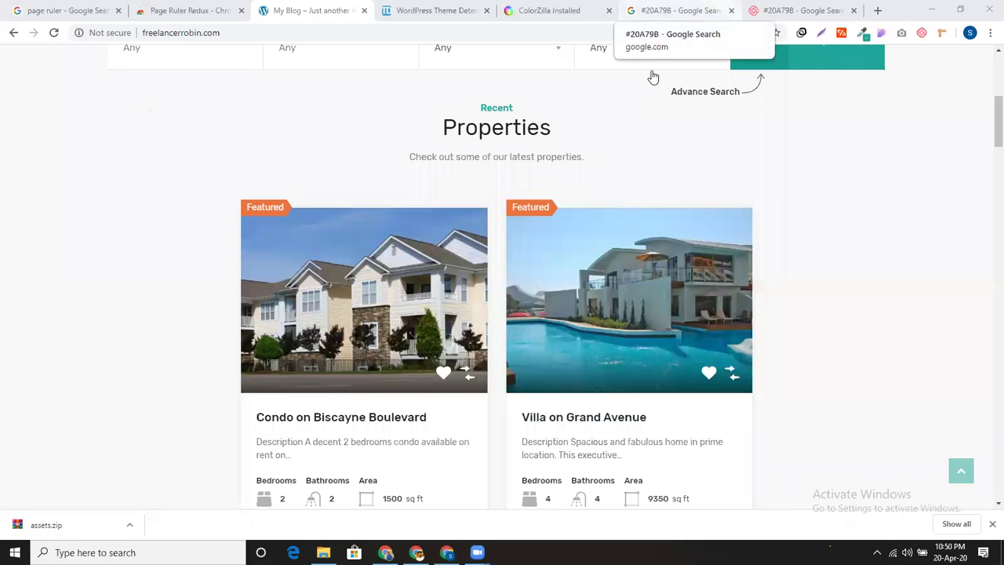
click(943, 34)
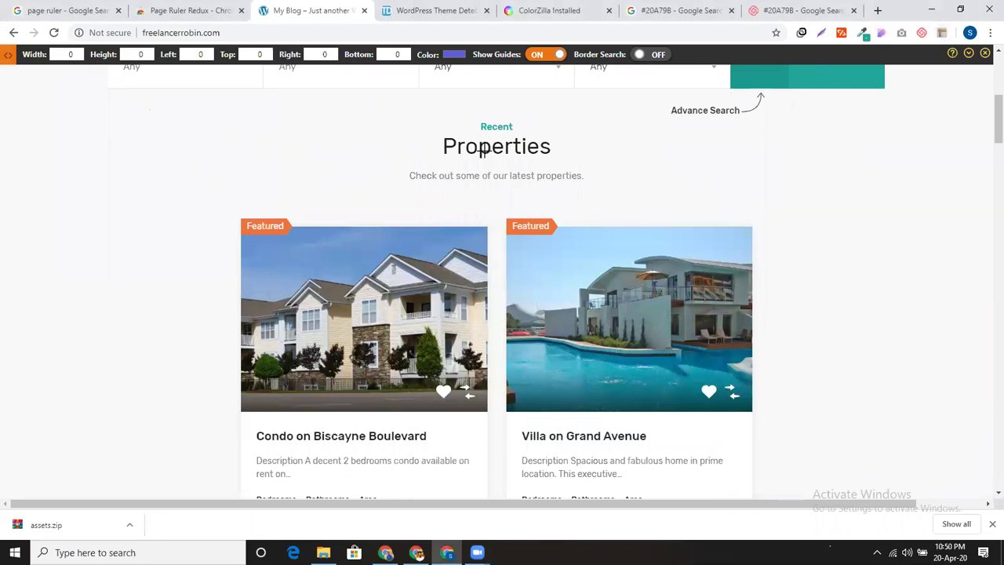
click(480, 149)
click(491, 150)
drag(492, 149, 184, 152)
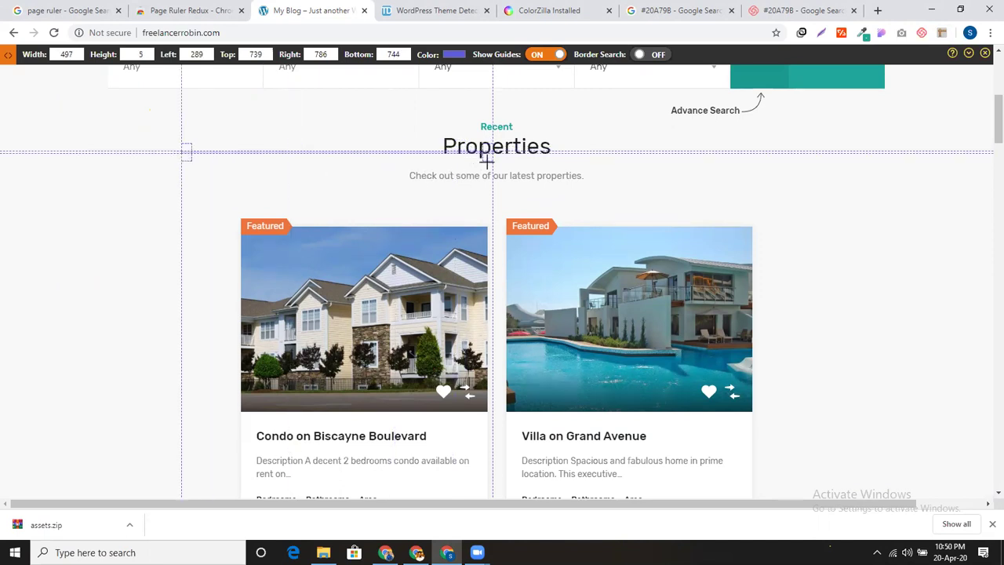
drag(486, 157, 807, 195)
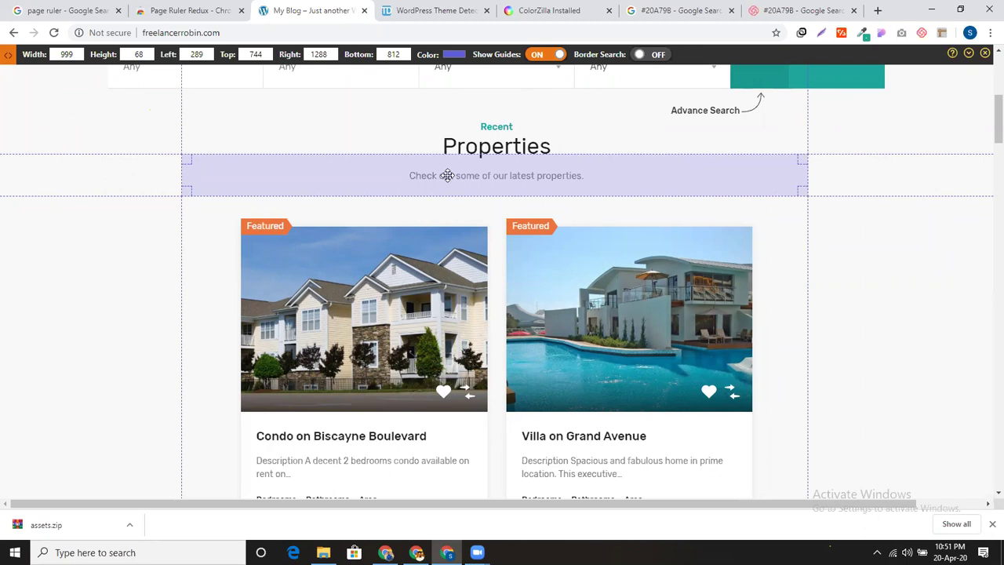
click(985, 54)
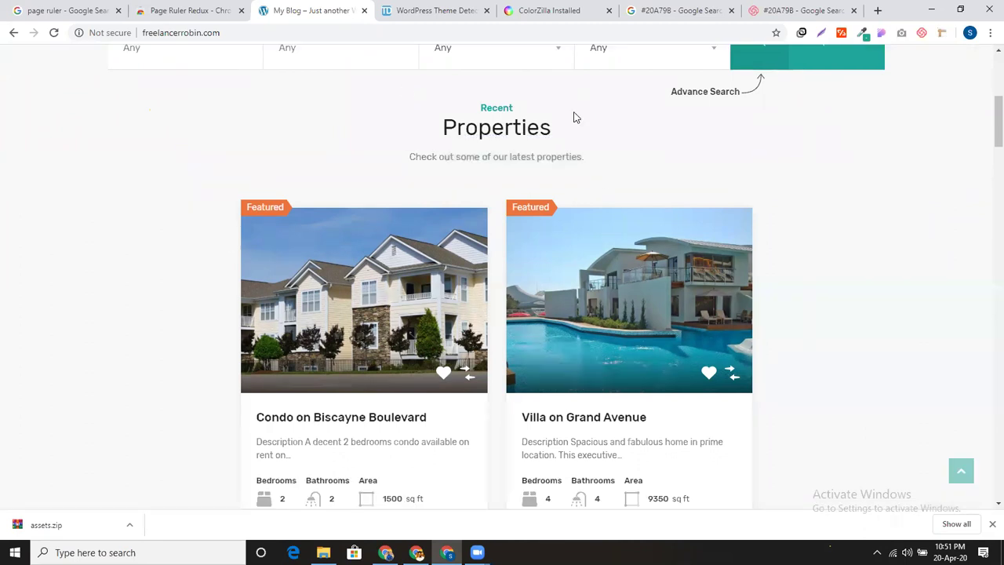
scroll(452, 174, down, 3)
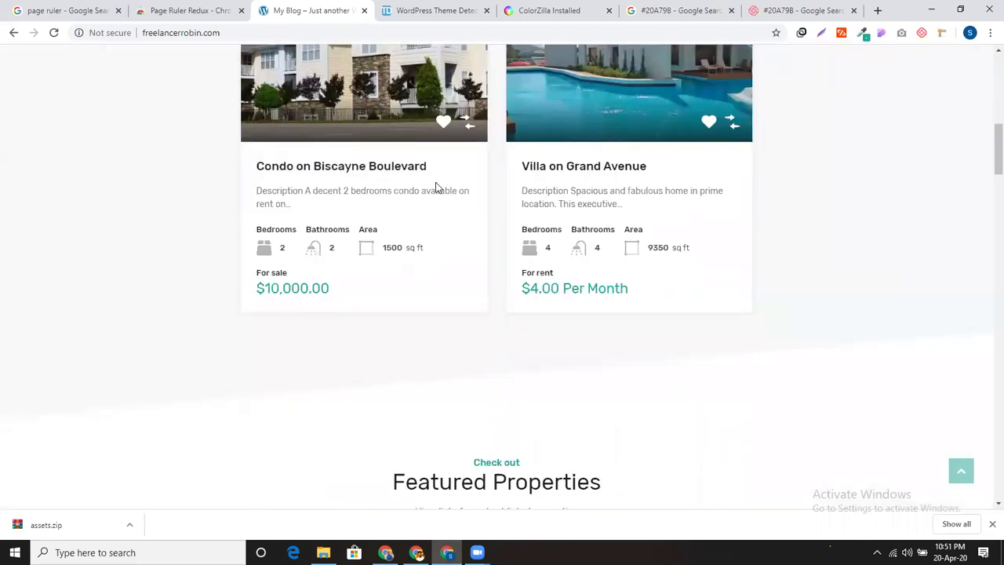
scroll(435, 188, up, 1)
scroll(377, 248, up, 1)
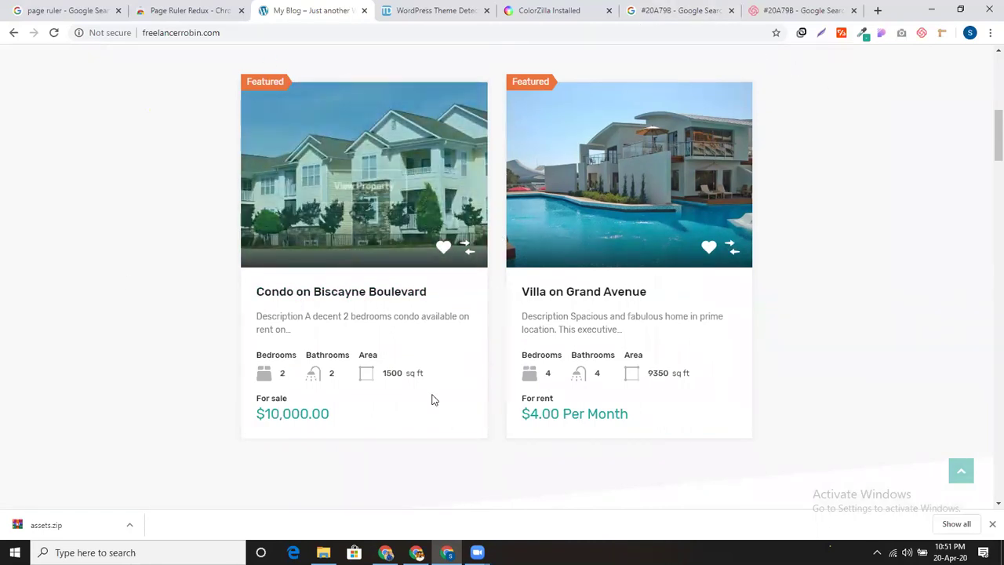
click(942, 33)
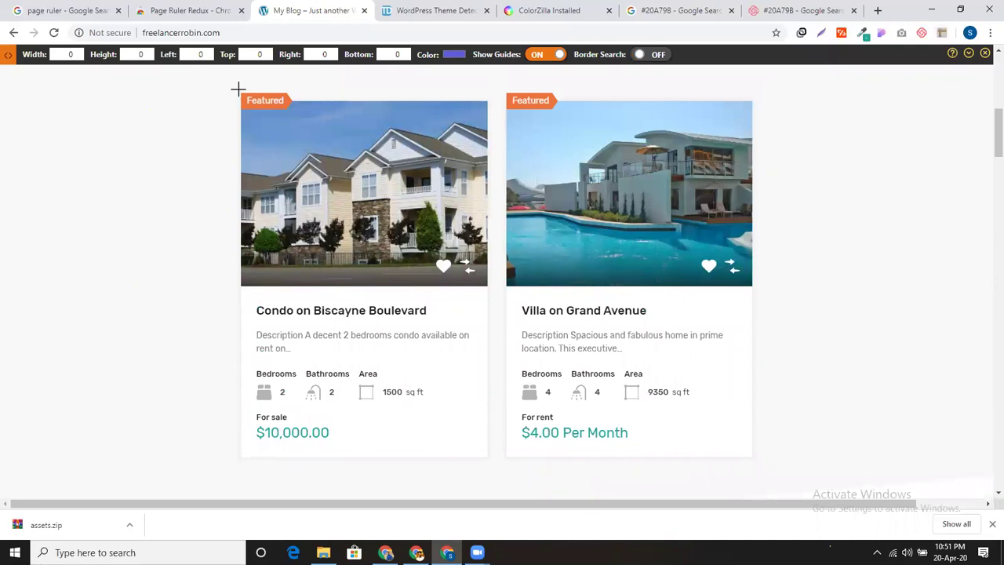
drag(239, 90, 493, 465)
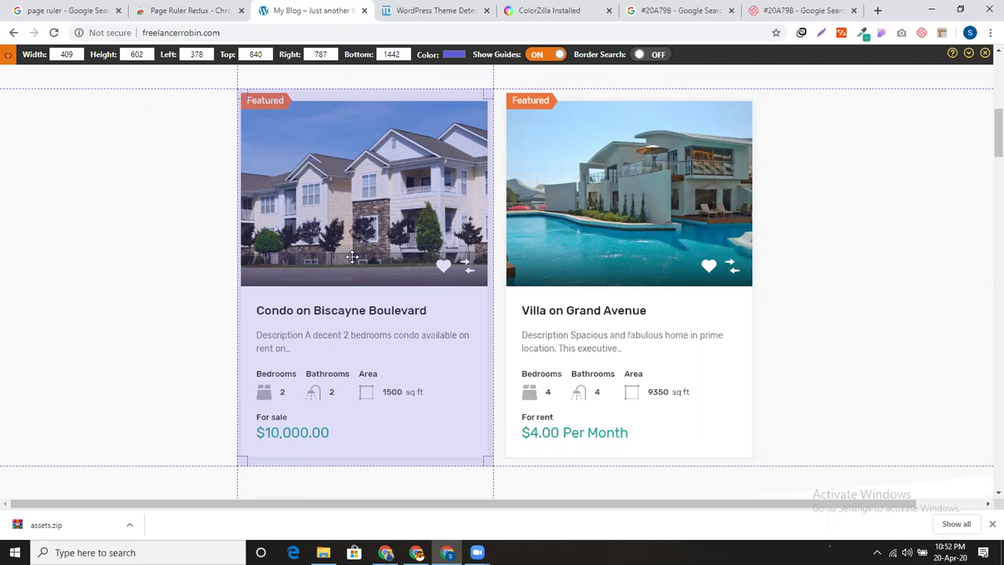
click(985, 54)
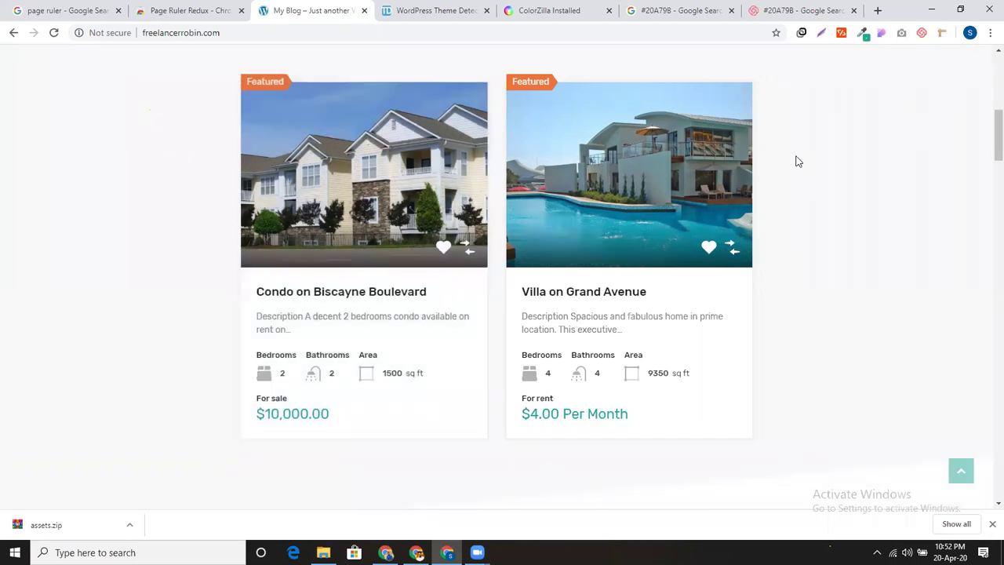
right_click(115, 247)
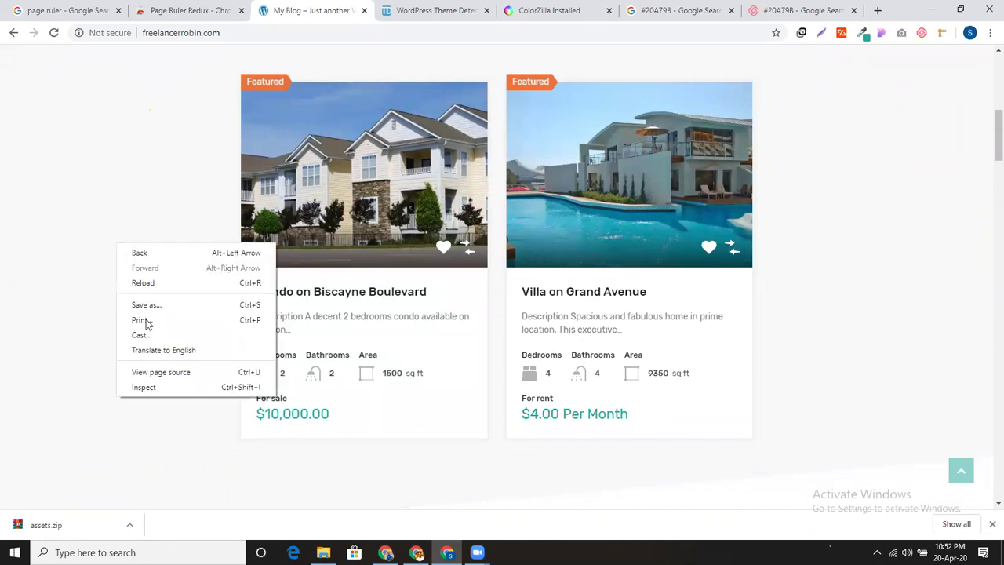
click(149, 386)
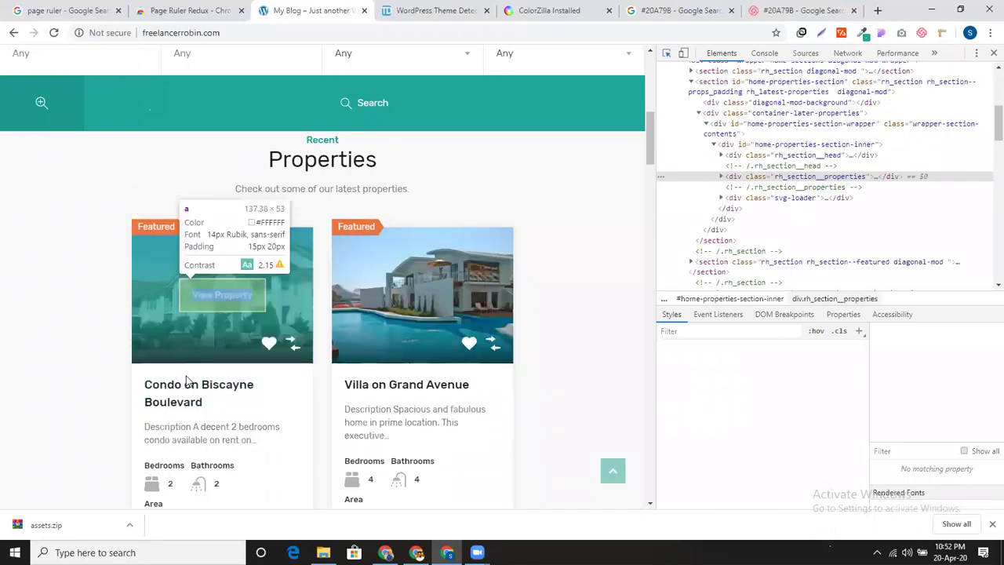
mouse_move(188, 331)
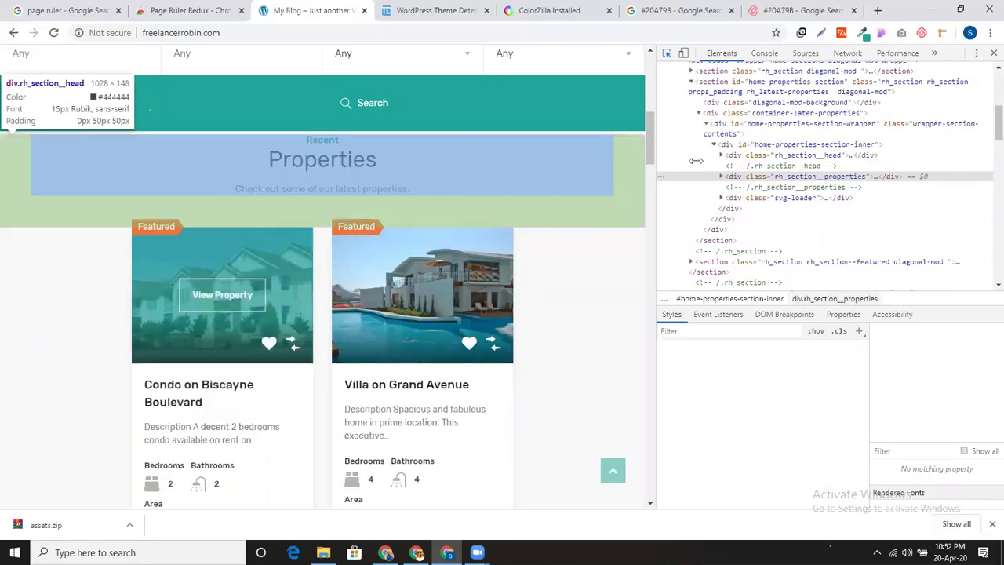
click(735, 146)
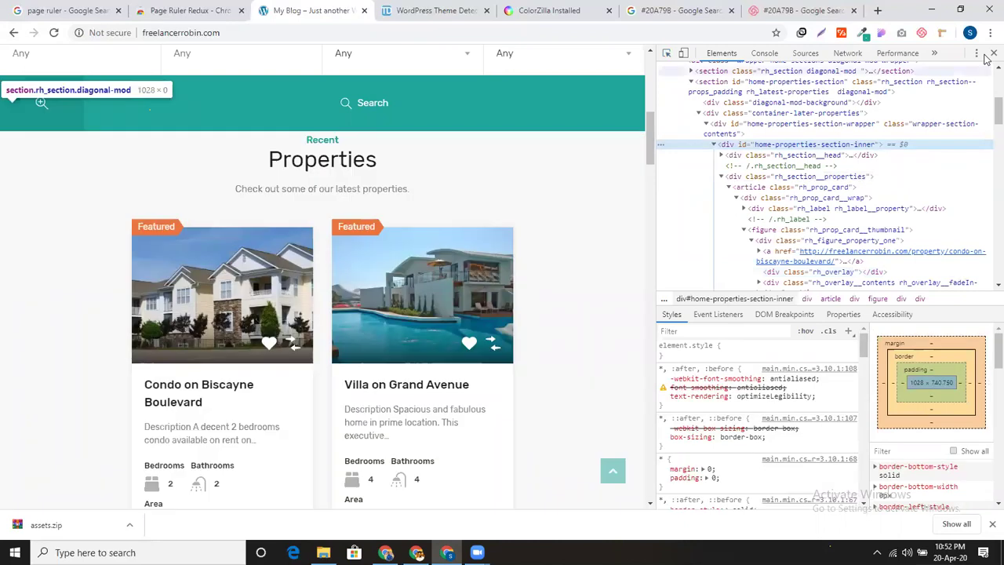
key(F12)
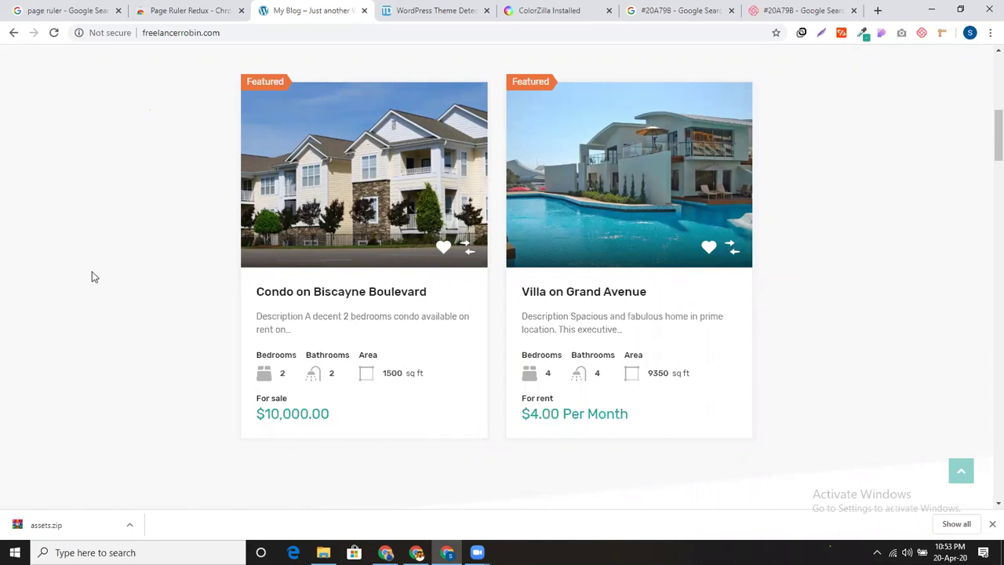
click(110, 10)
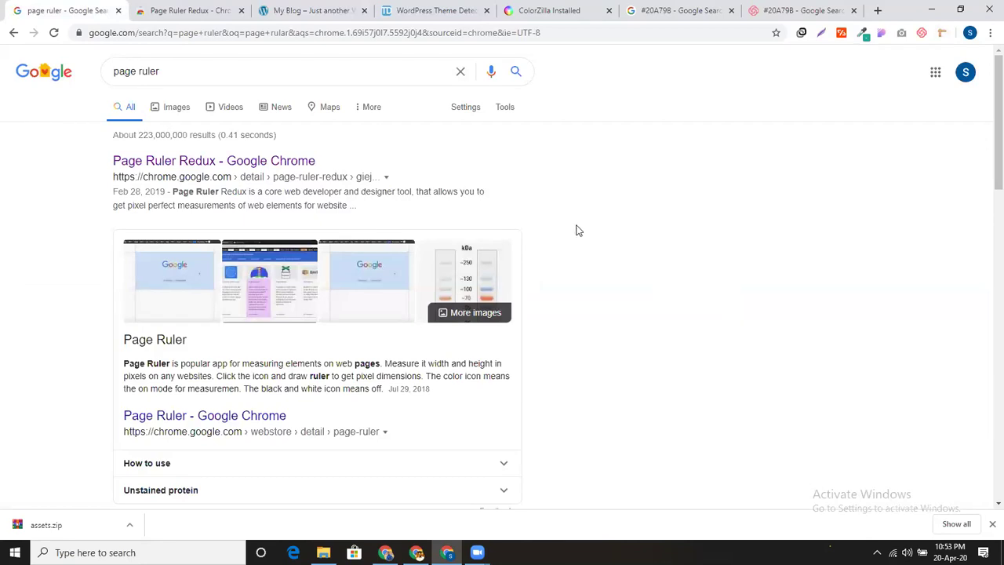
Search Google for 'font finder chrome' and open the Font Finder Chrome Web Store result
click(424, 35)
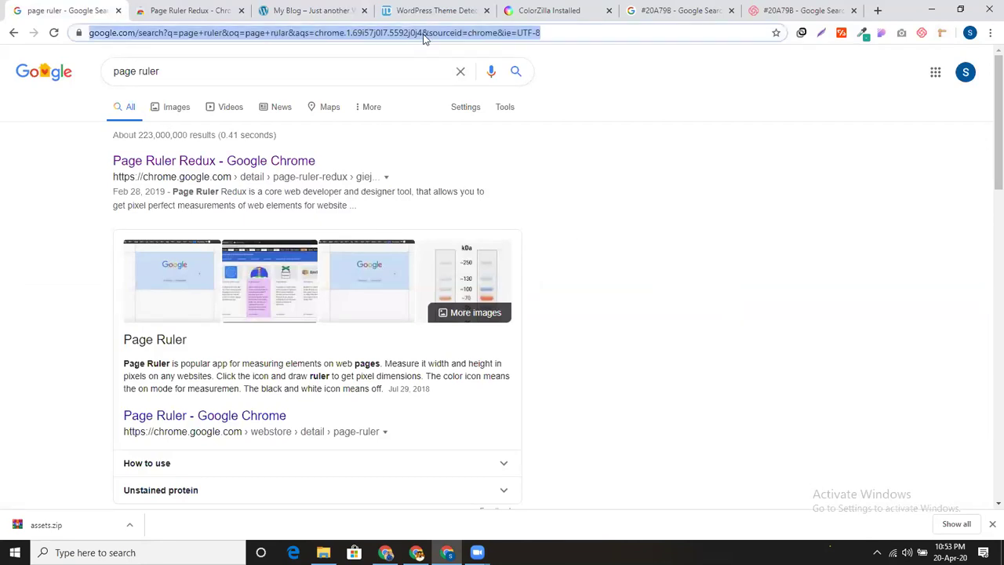
text(fon)
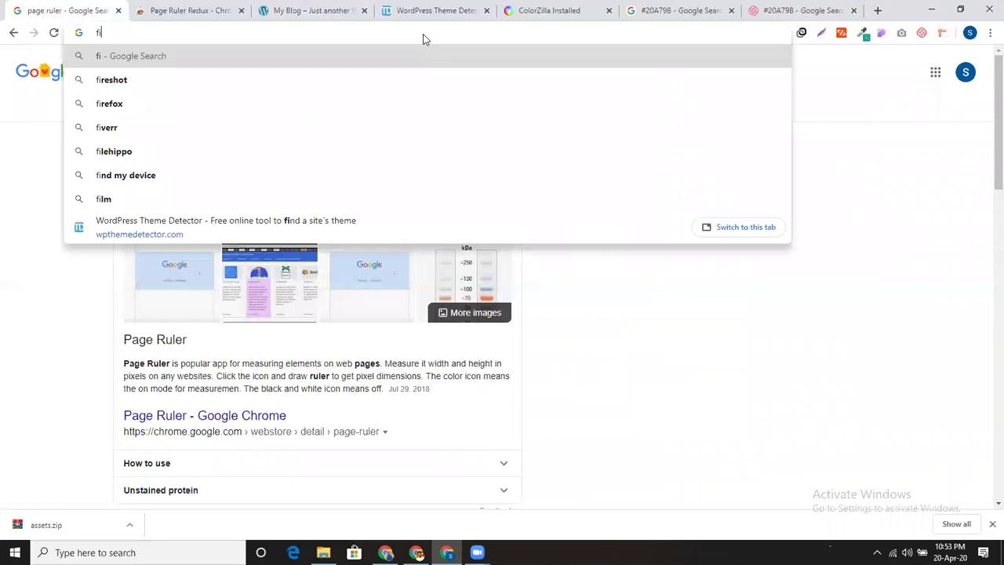
text(t finder)
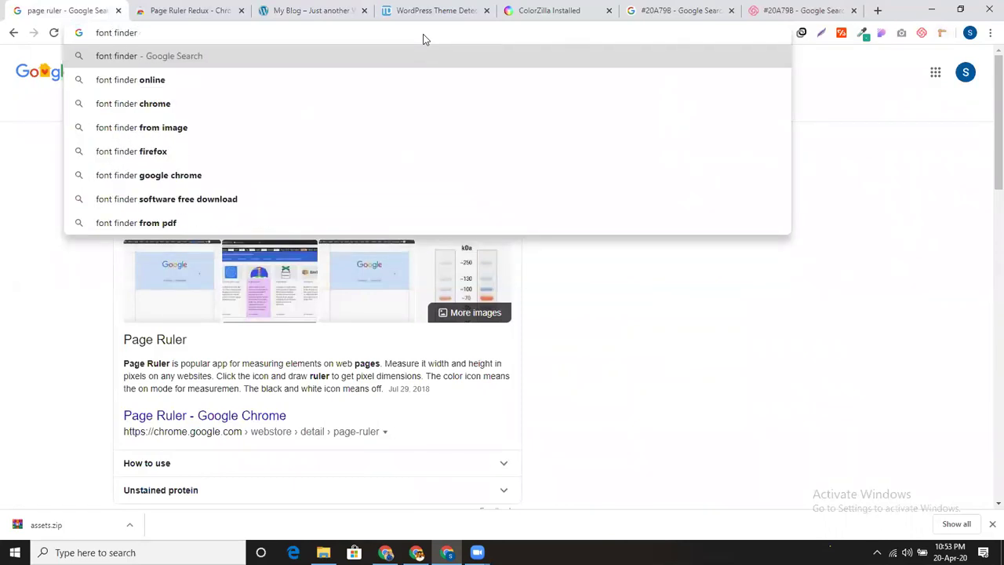
click(406, 103)
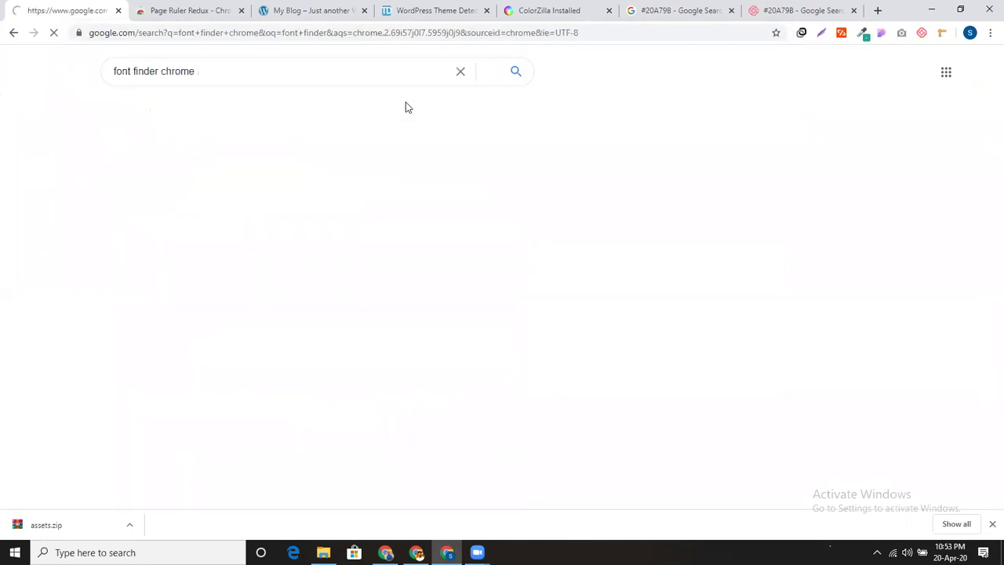
click(259, 162)
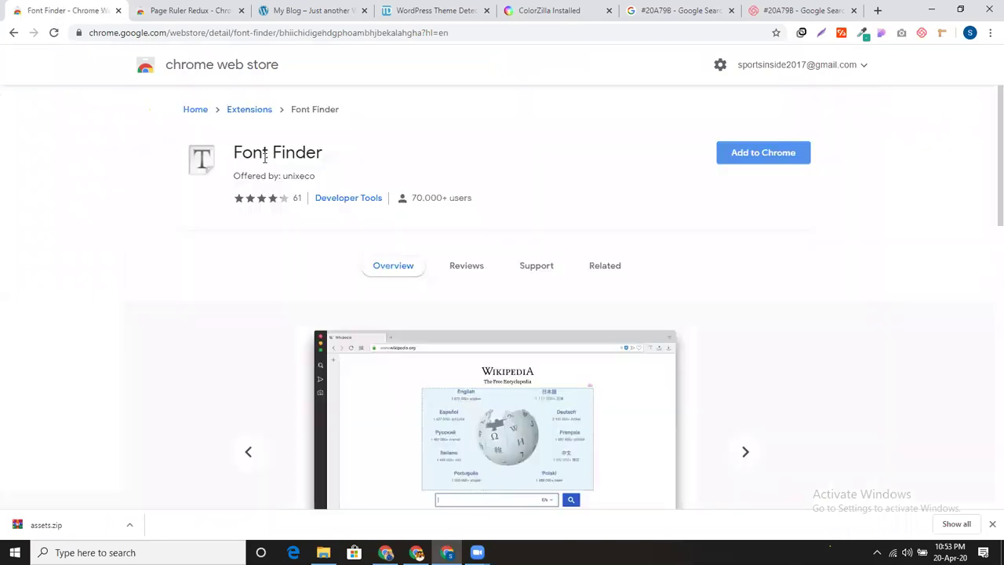
Copy the Font Finder store page address and add Font Finder to Chrome
click(436, 35)
key(ctrl+c)
click(762, 154)
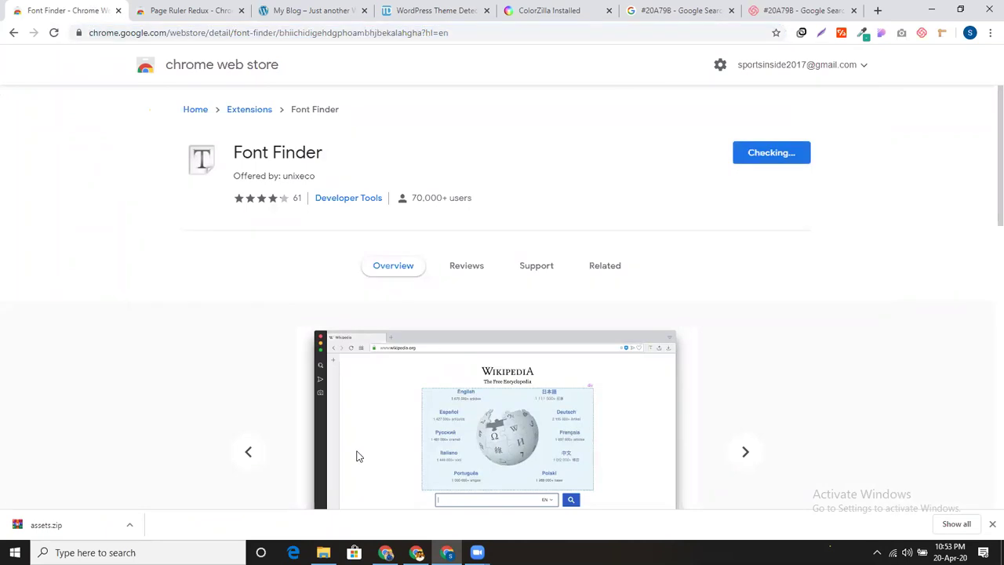
click(523, 138)
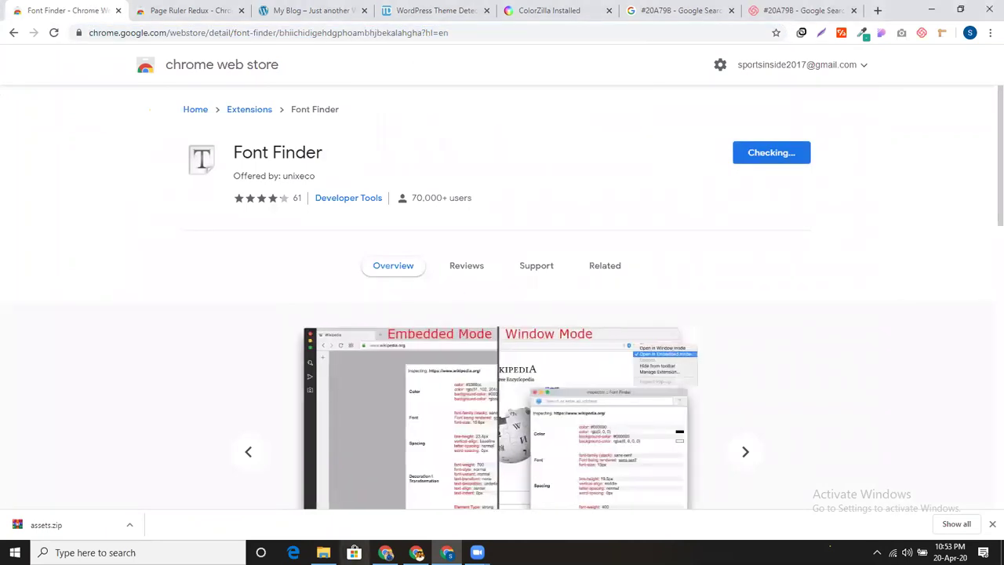
key(alt+Tab)
key(alt+Tab)
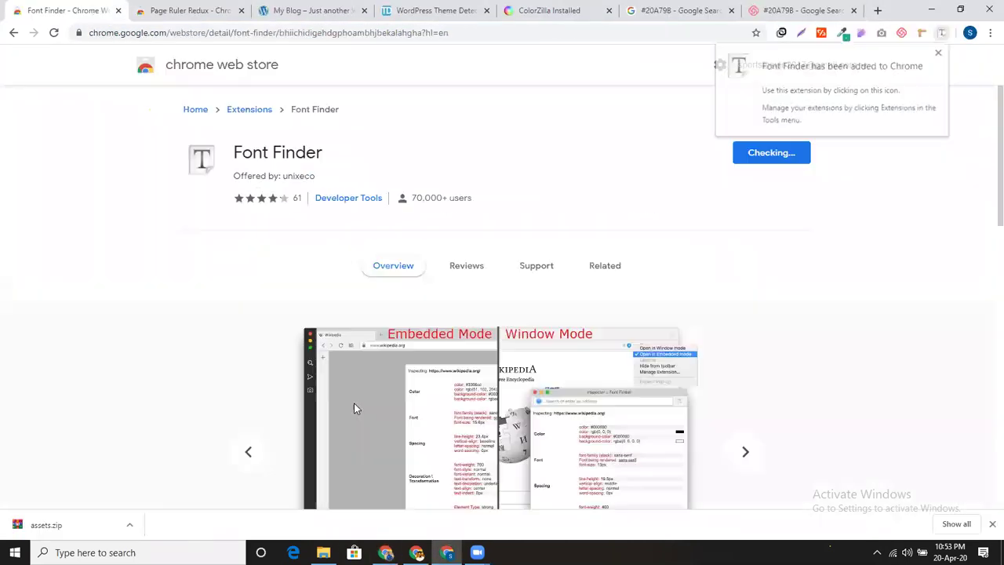
key(alt+Tab)
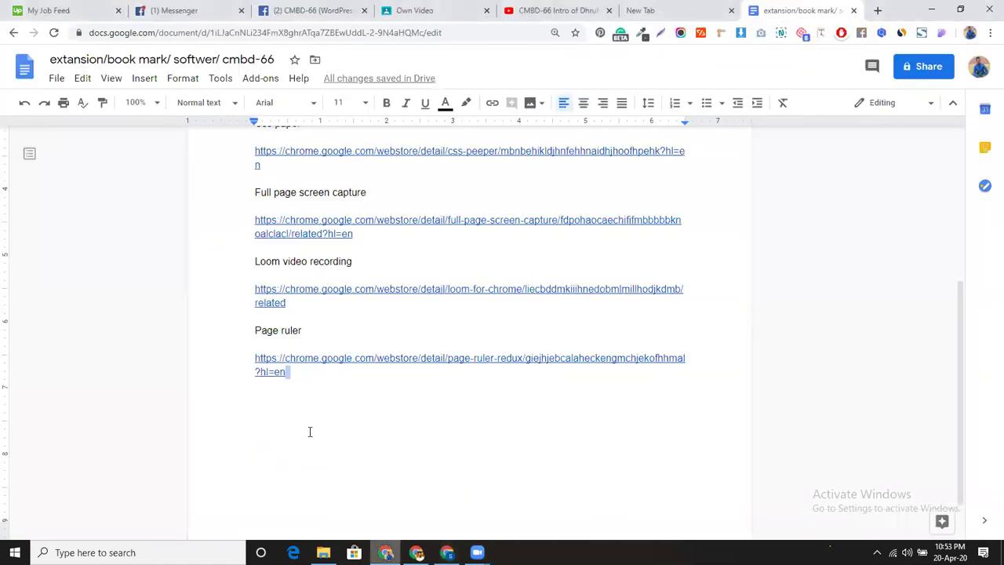
Under the Page ruler link, type 'font finder' and paste its Chrome Web Store link beneath it
click(316, 373)
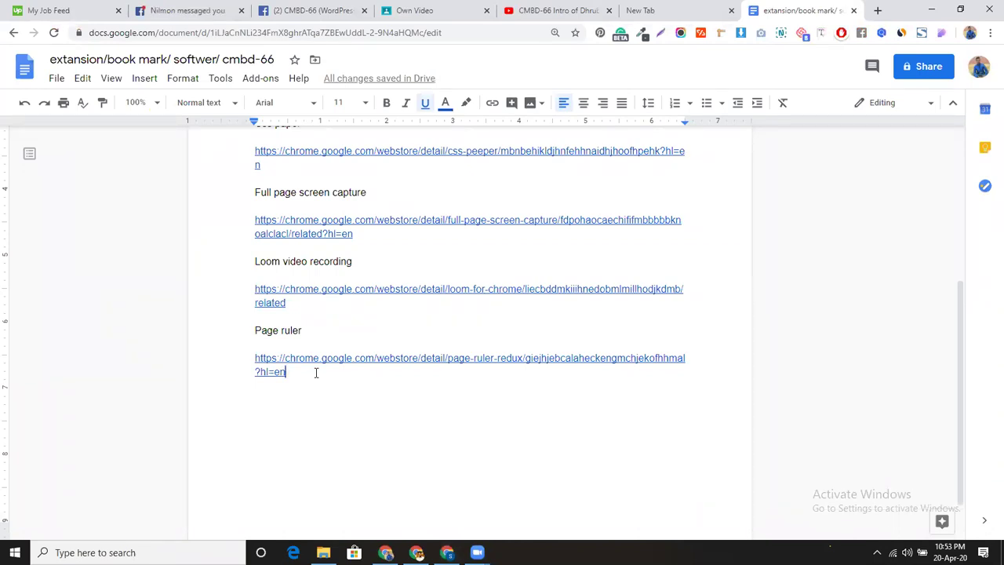
key(Return)
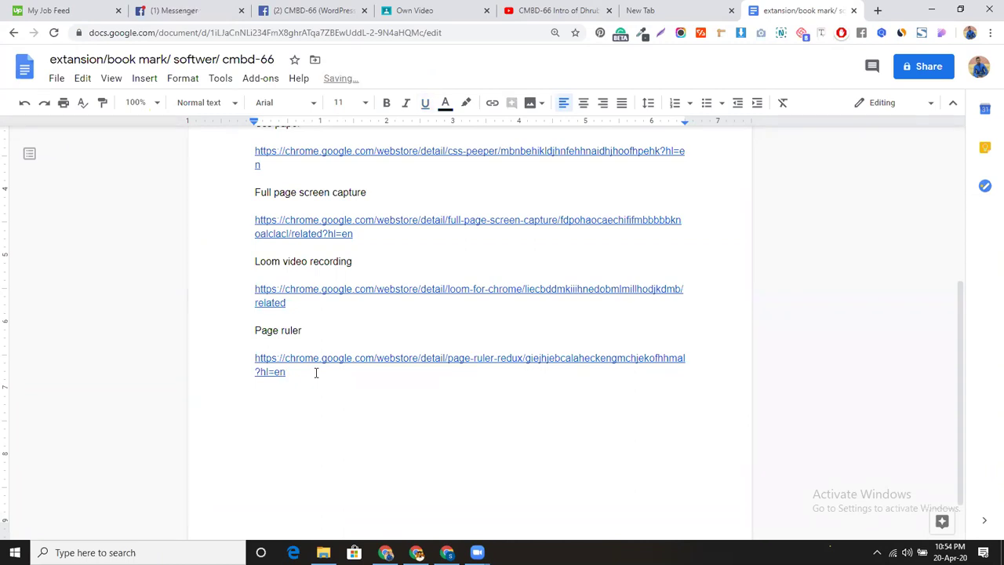
text(font finder)
key(Return)
key(ctrl+v)
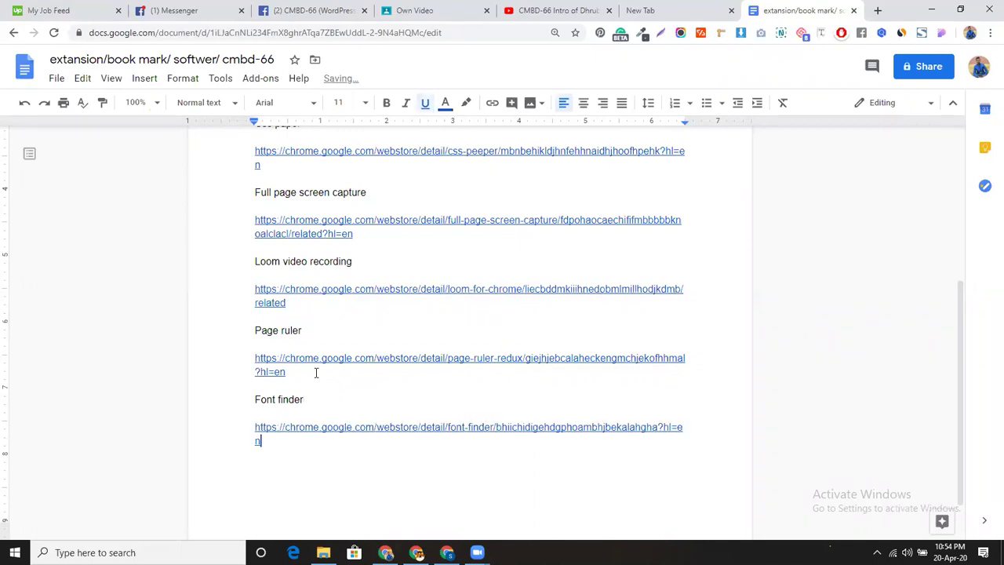
key(alt+Tab)
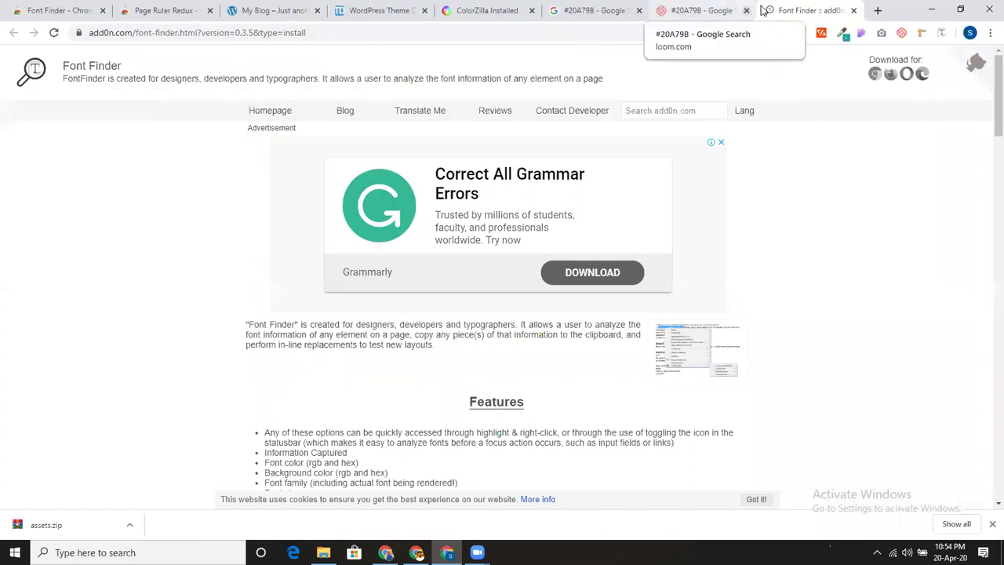
Close the Font Finder, Loom, #20A79B search, ColorZilla and WordPress Theme Detector tabs
click(853, 11)
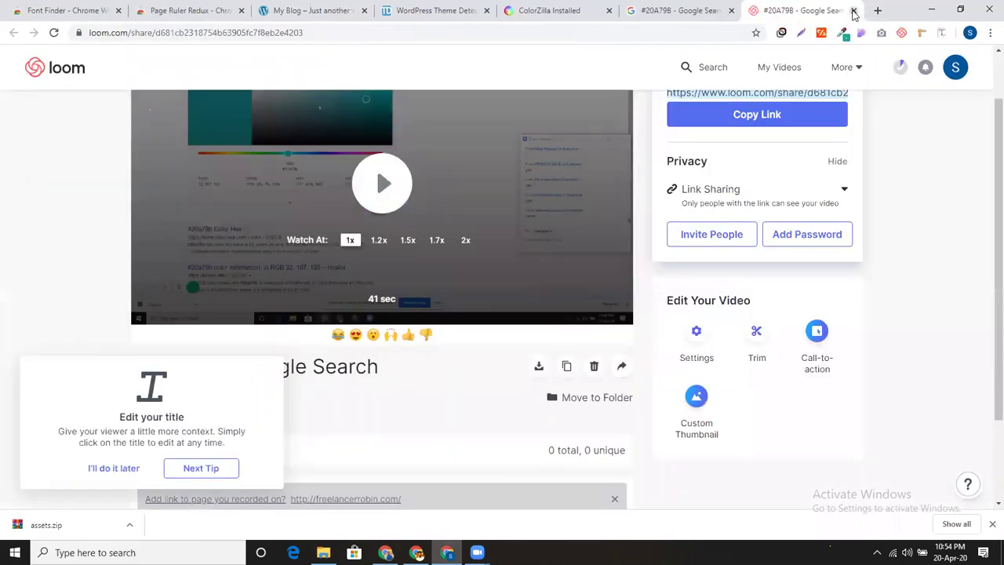
click(854, 11)
click(854, 11)
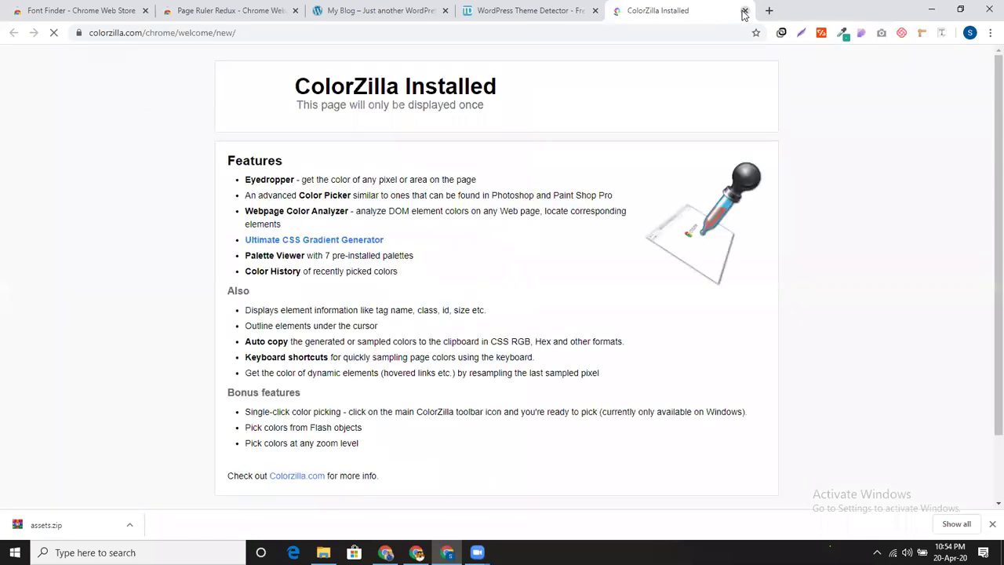
key(ctrl+w)
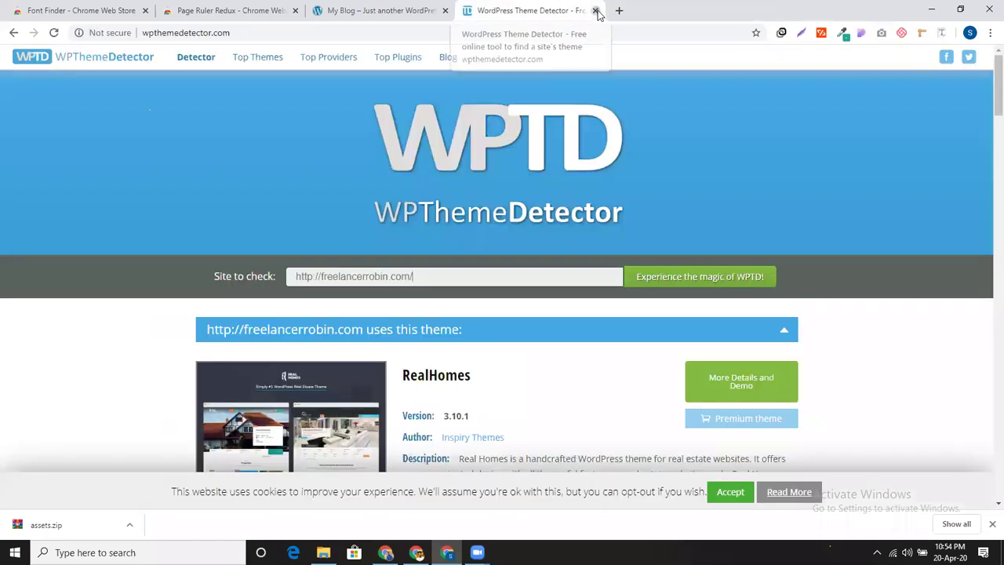
click(596, 11)
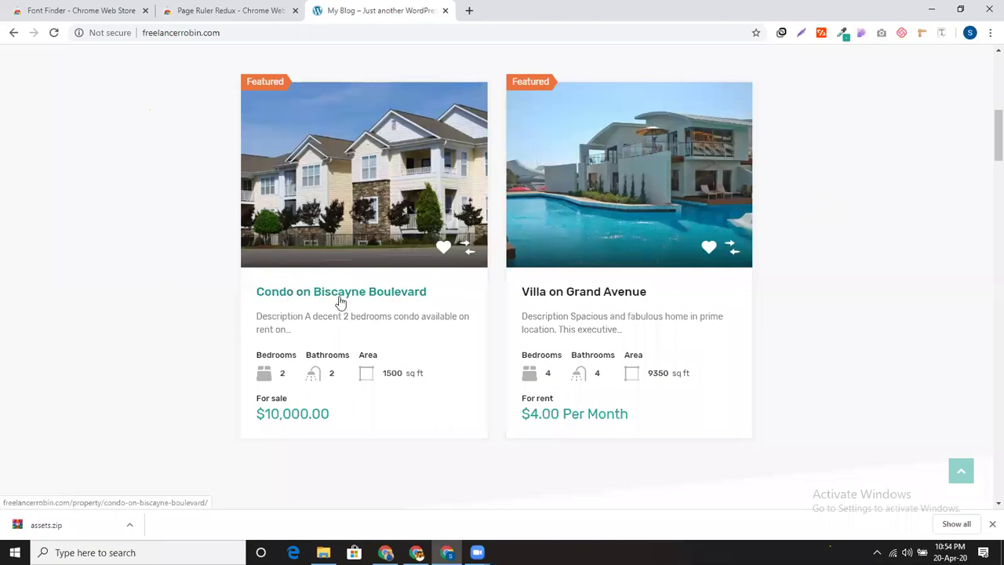
Inspect the Condo title with Font Finder (Rubik, 19px, weight 500, #1ea69a) and move the inspector aside
click(942, 34)
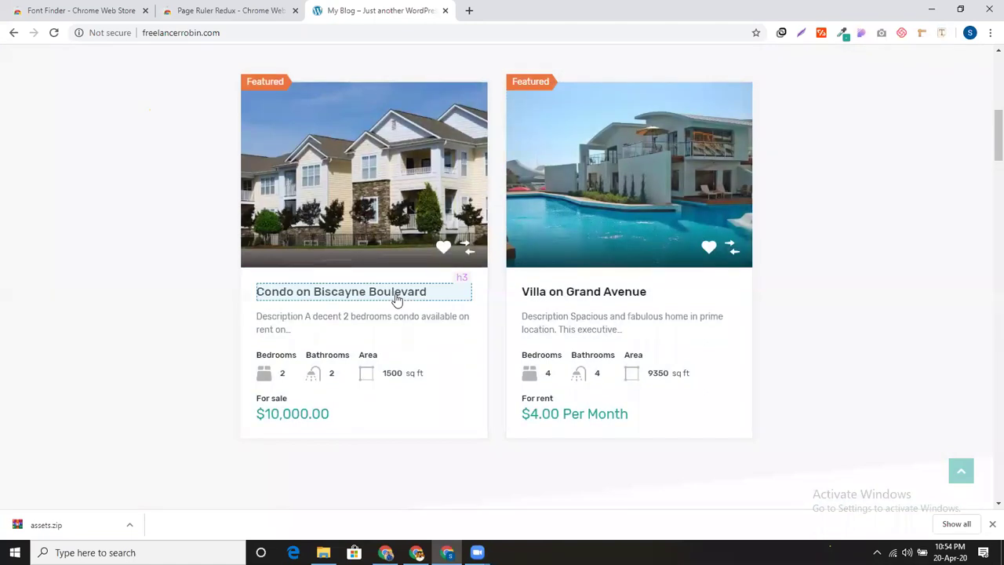
click(397, 299)
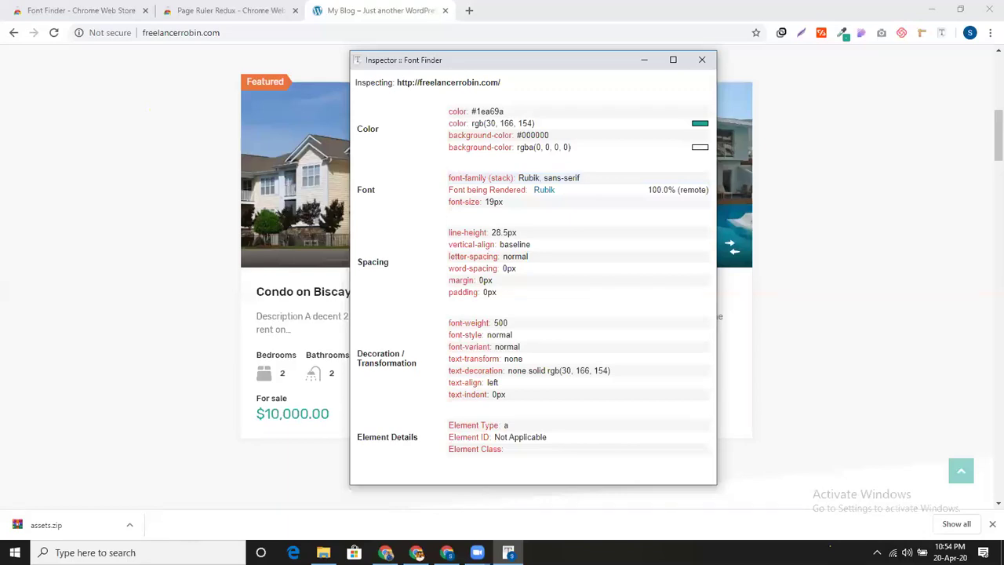
click(240, 445)
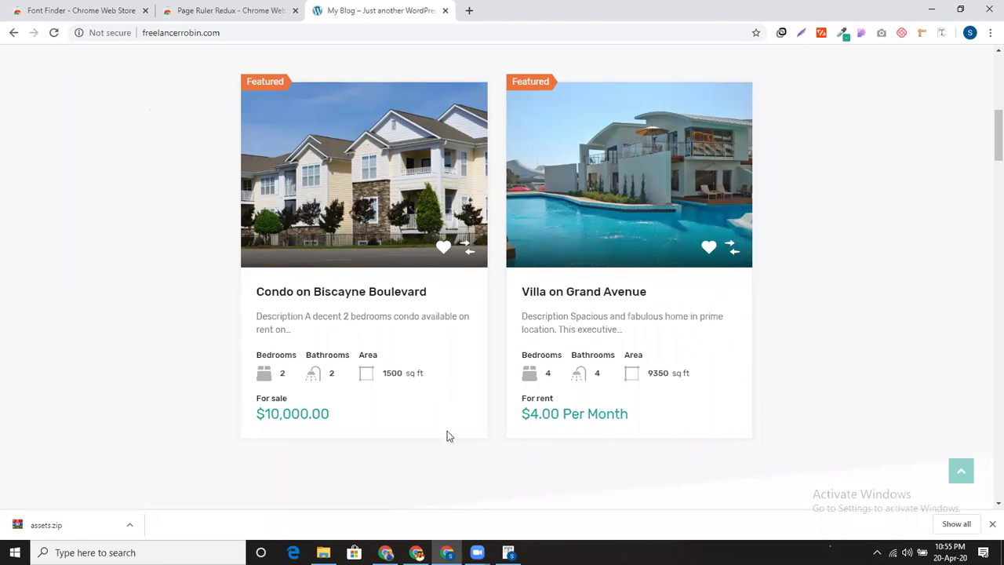
click(565, 298)
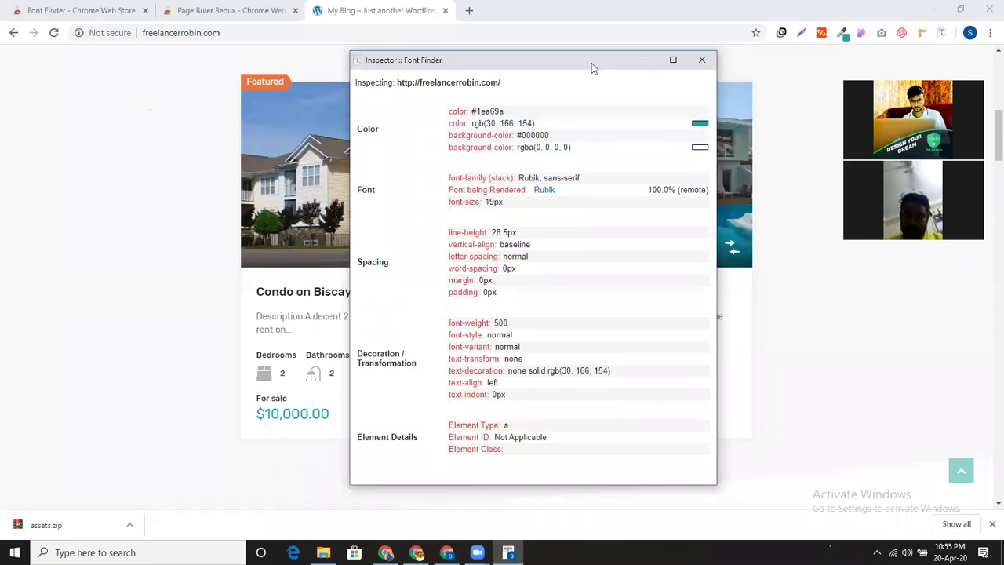
drag(591, 63, 765, 50)
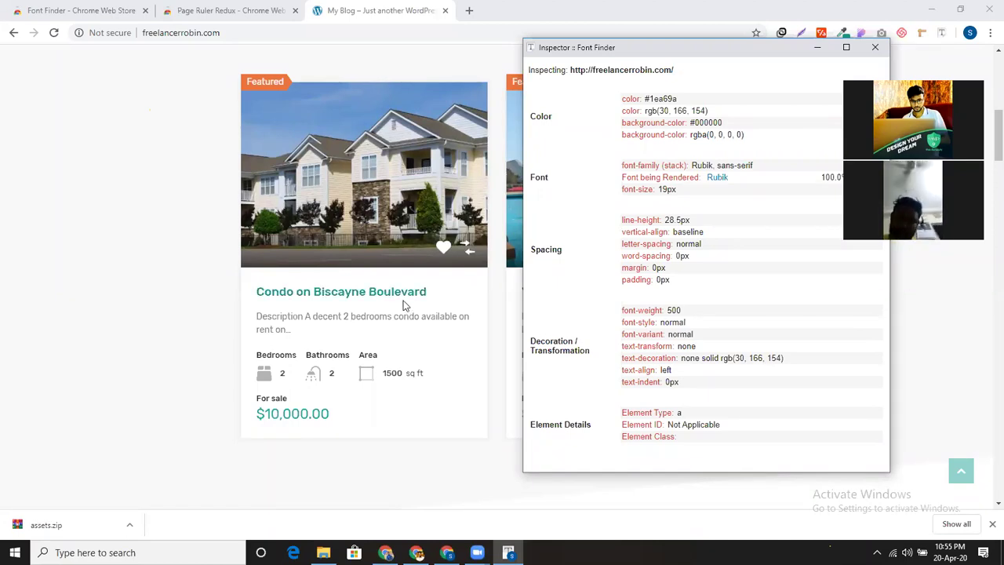
key(super+Left)
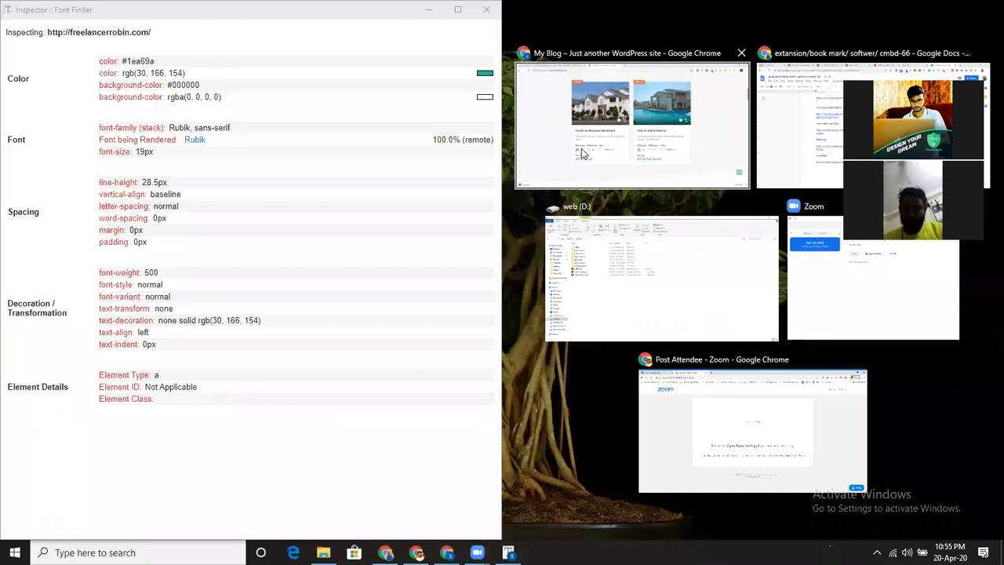
Snap the My Blog window beside the Font Finder inspector, leaving the listings on the left half
click(546, 154)
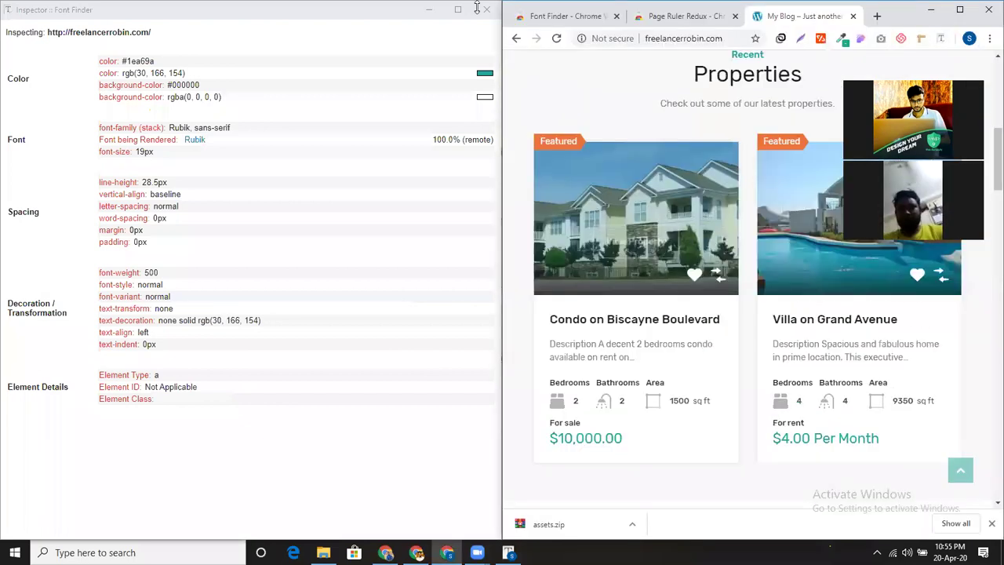
click(486, 9)
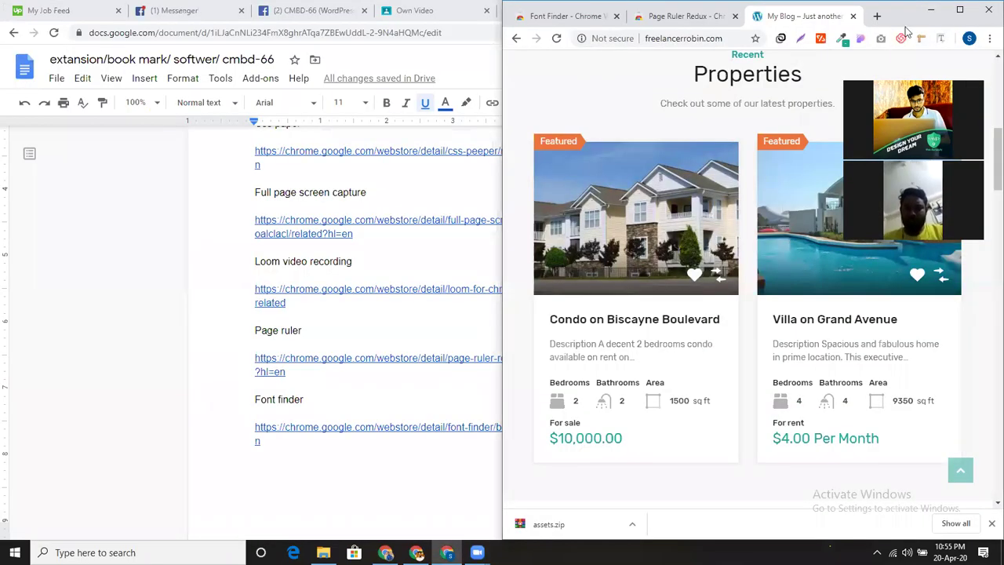
key(super+Left)
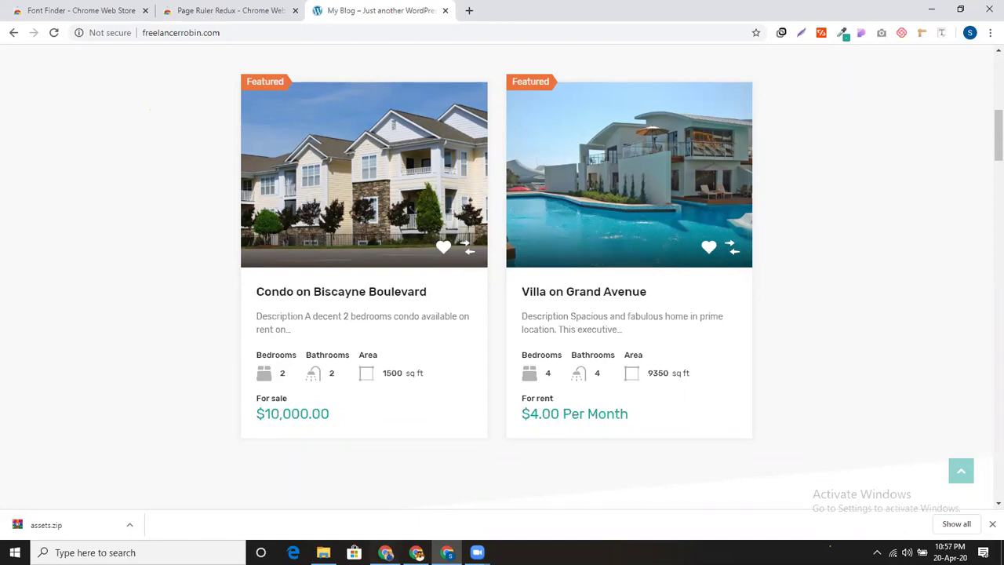
Return to the Font Finder Chrome Web Store tab and select its URL in the address bar
click(385, 552)
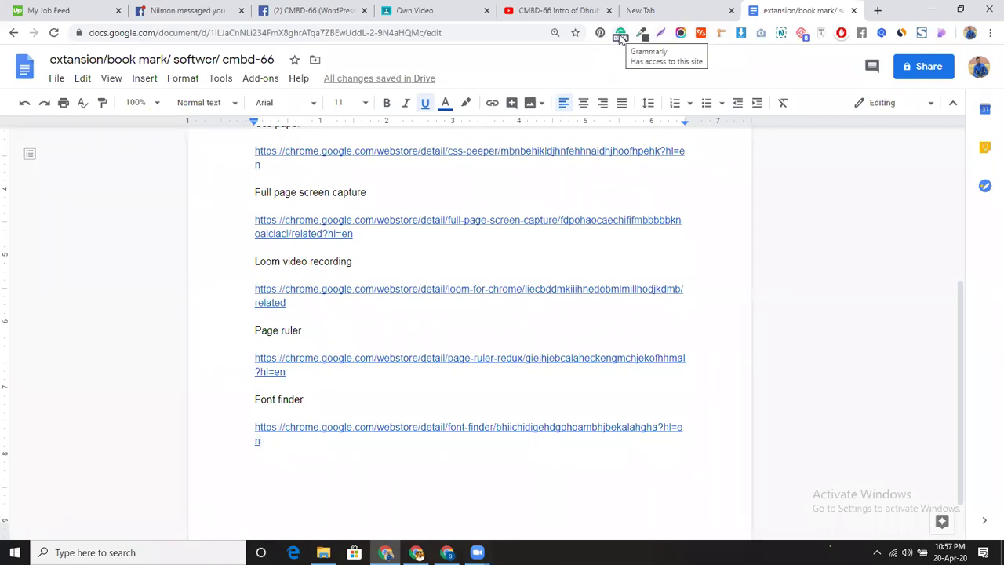
click(447, 552)
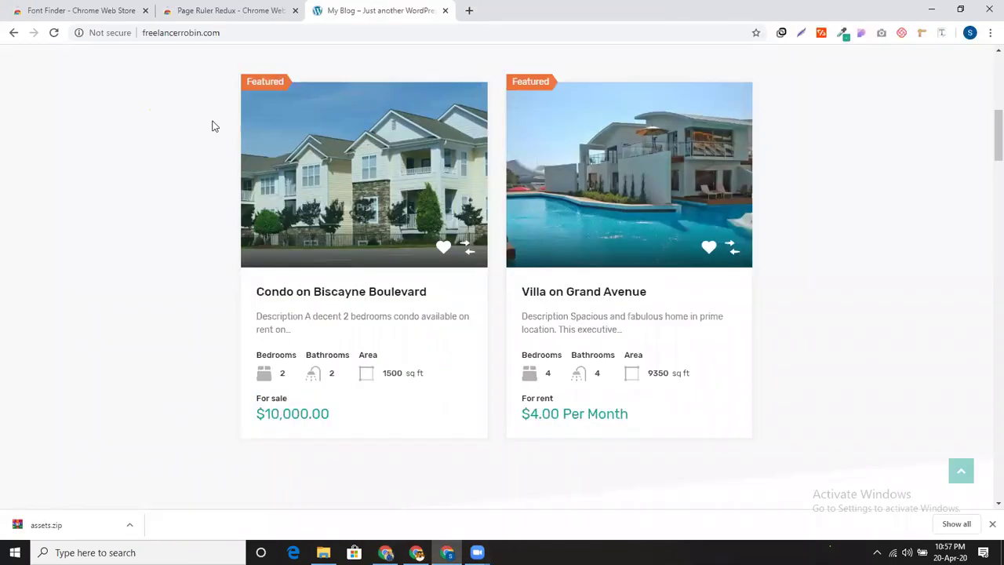
scroll(422, 214, up, 4)
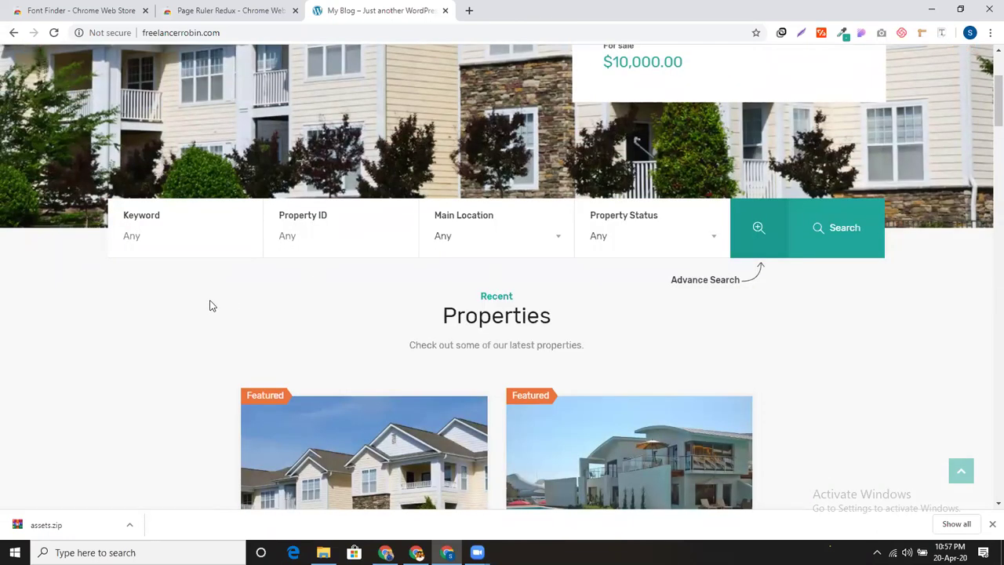
click(101, 9)
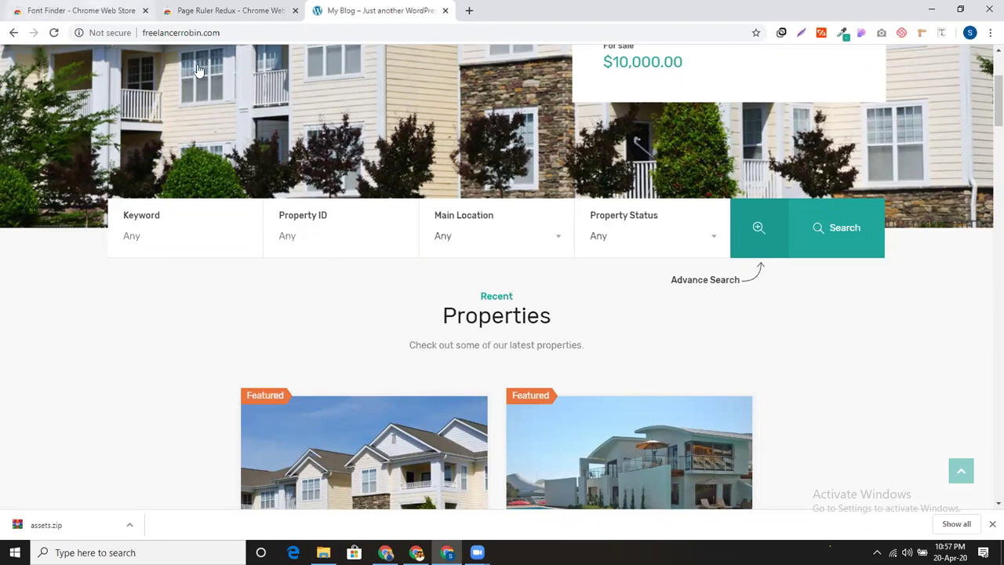
click(238, 36)
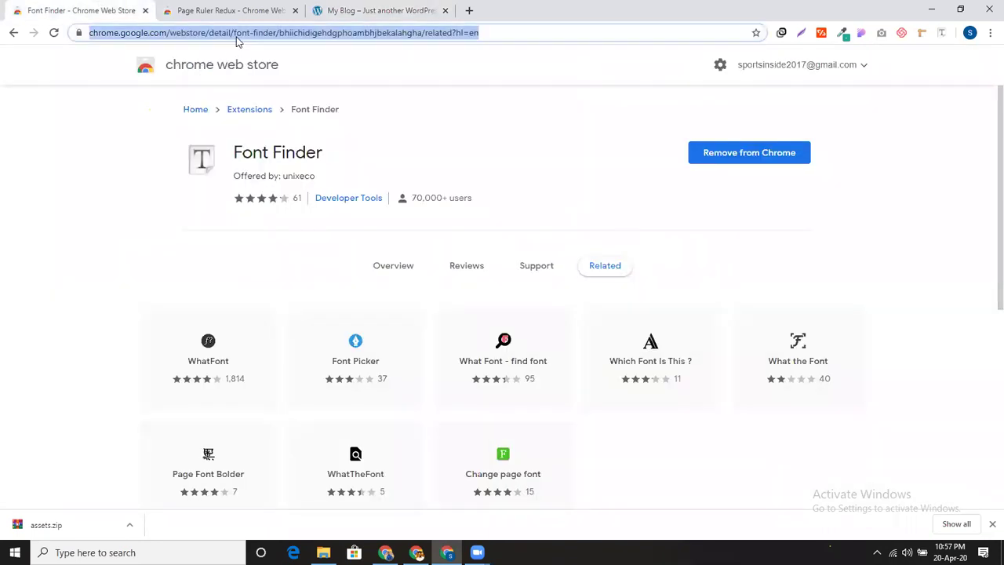
Search 'grammarly chrome' from the omnibox and open the Grammarly for Chrome store result
text(gra)
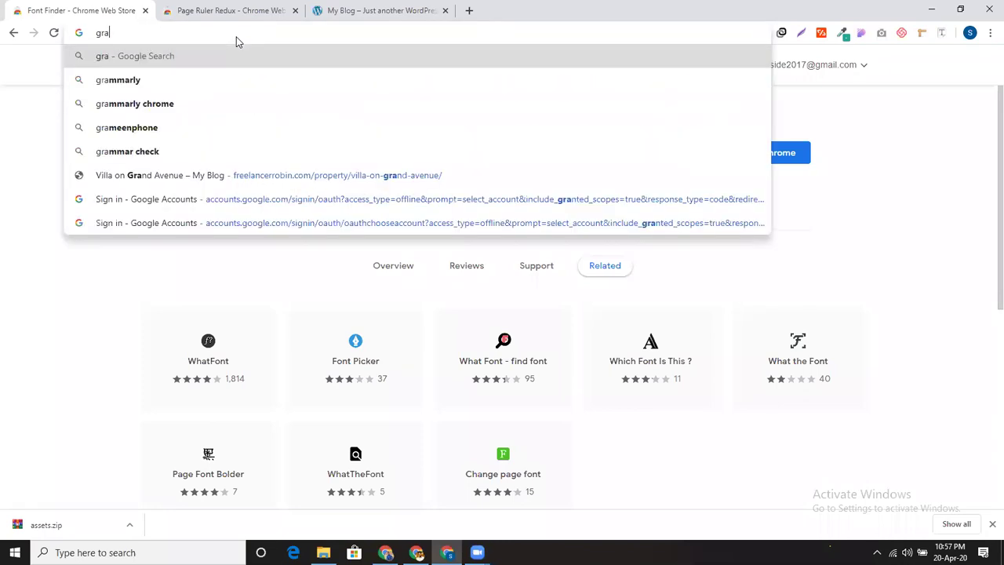
click(240, 101)
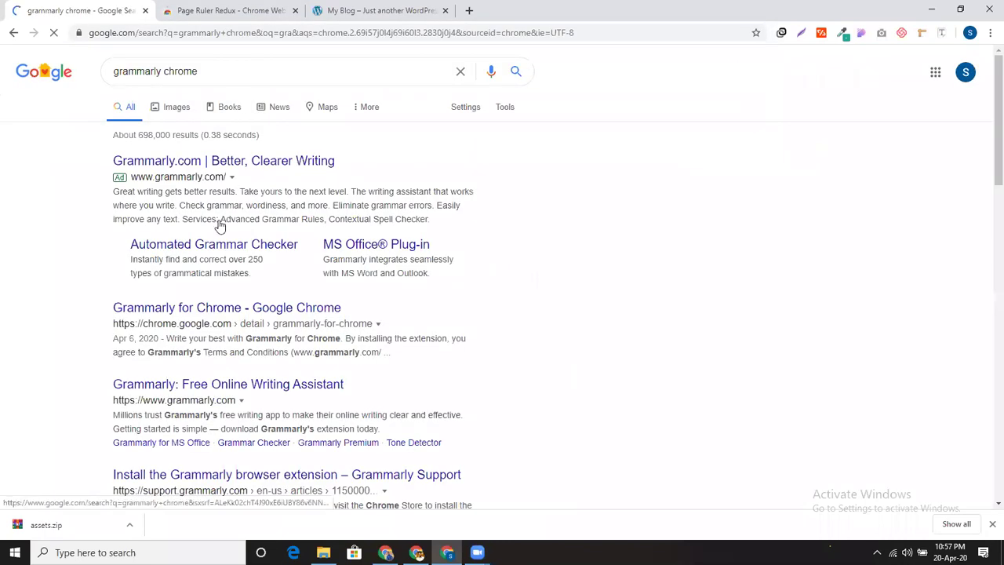
click(217, 308)
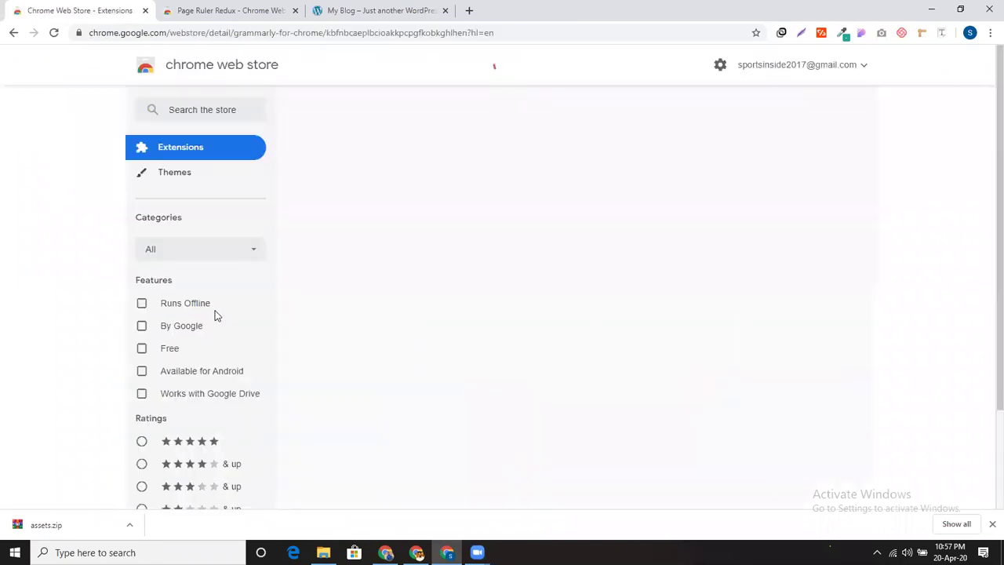
Advance the Grammarly preview carousel two slides to 'Make Every Sentence Concise'
scroll(324, 270, down, 1)
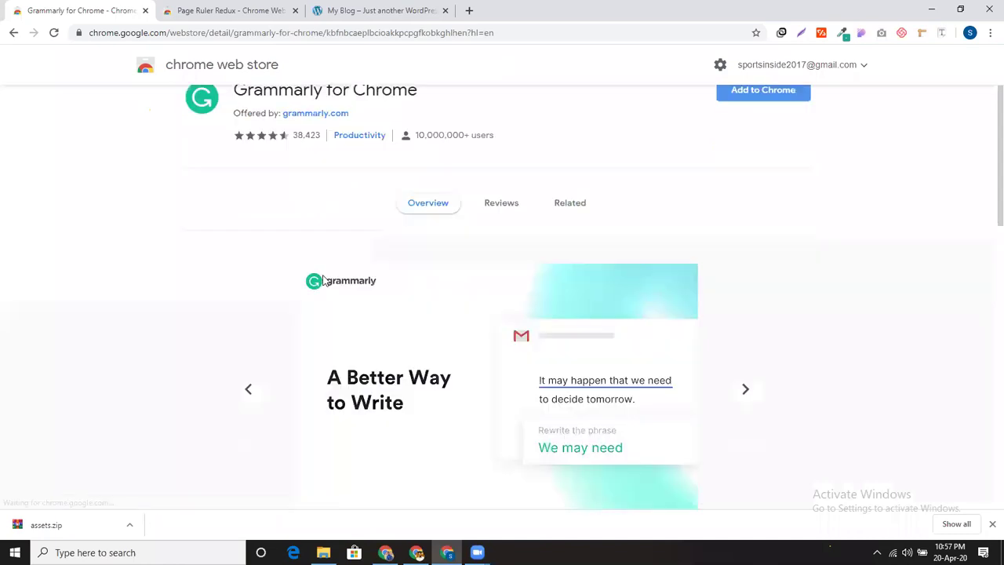
scroll(337, 332, down, 1)
scroll(462, 338, down, 2)
scroll(462, 338, down, 6)
scroll(464, 325, up, 8)
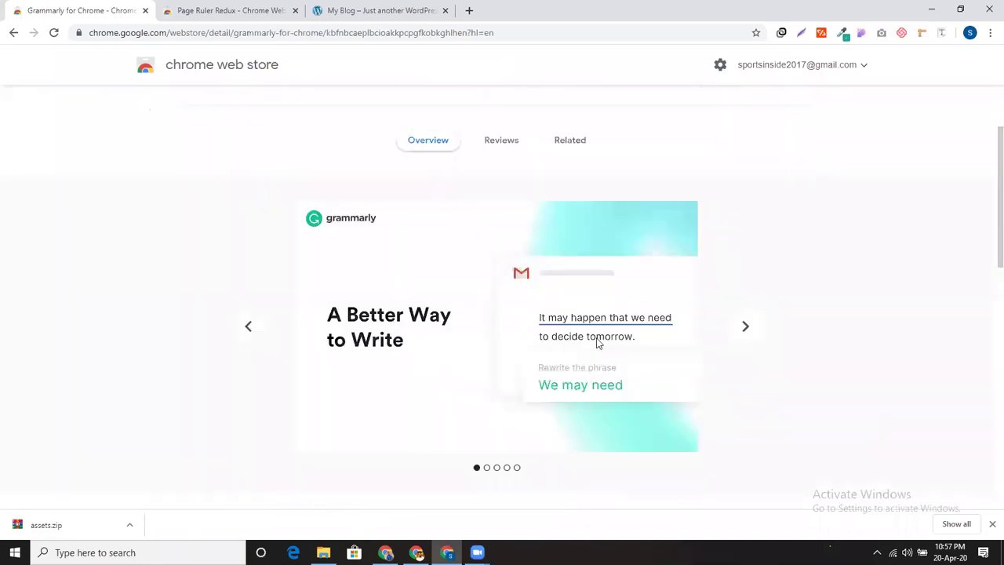
click(746, 327)
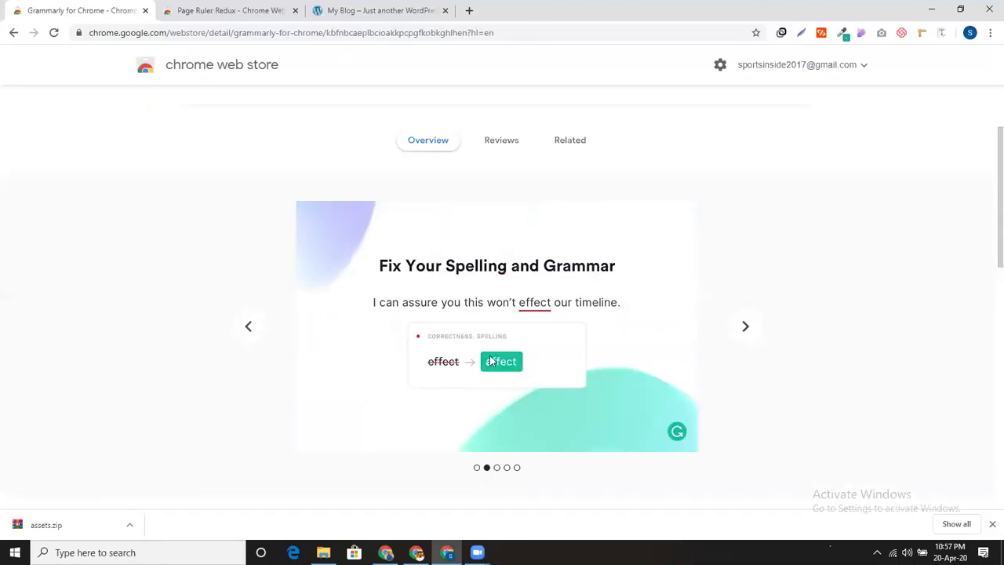
click(747, 328)
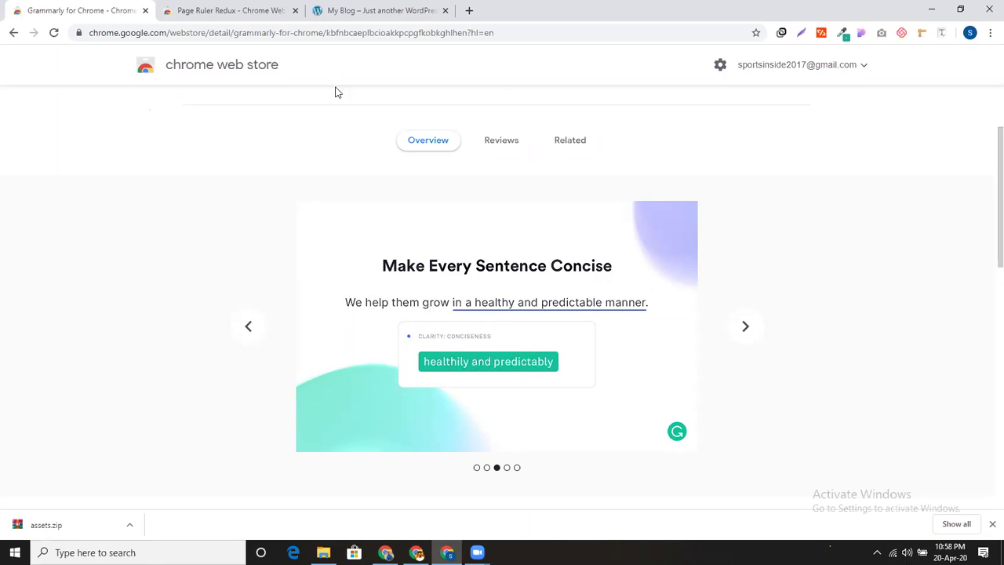
scroll(338, 93, up, 2)
Add Grammarly for Chrome, approve the extension permissions, and open a new Google tab
click(765, 153)
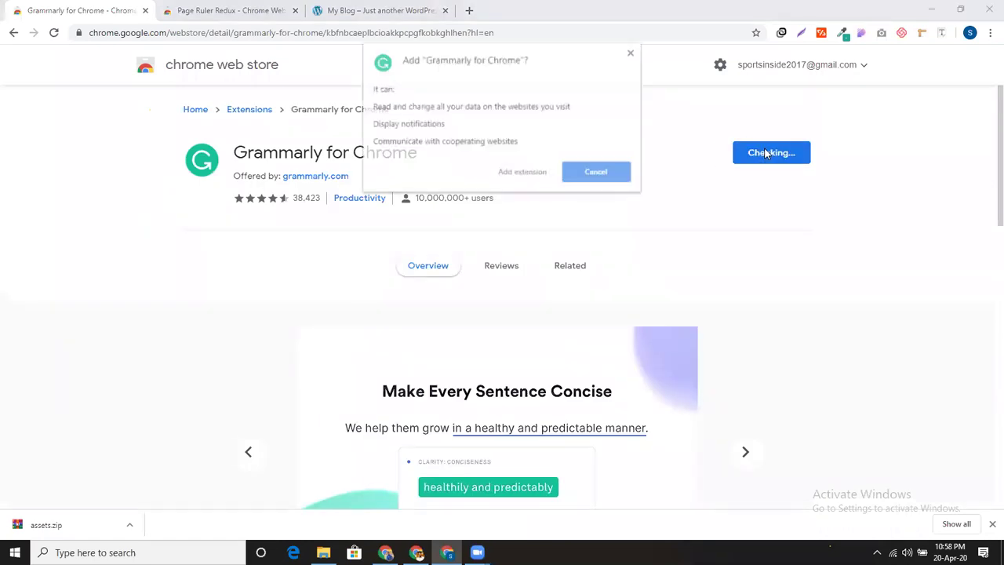
click(523, 173)
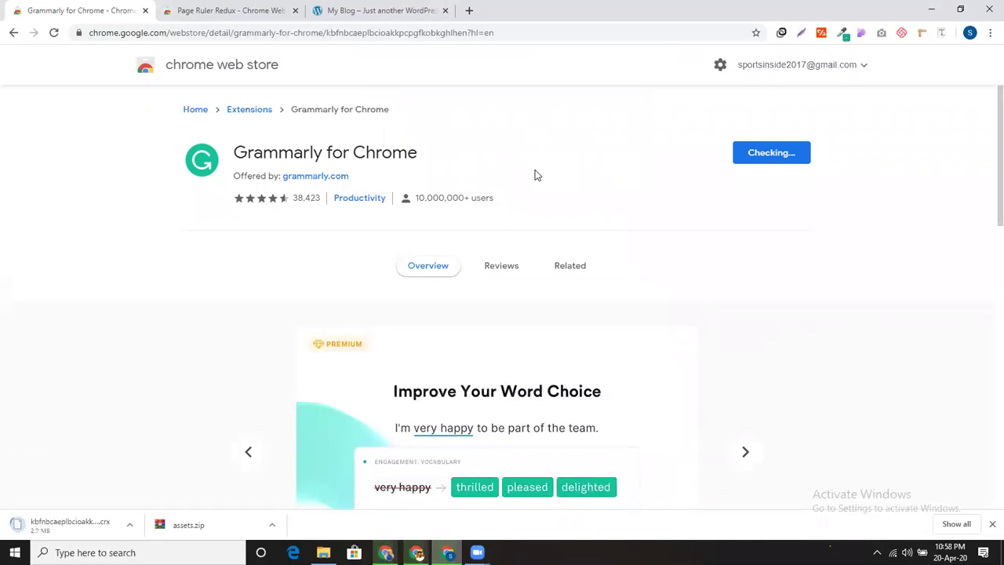
scroll(534, 175, down, 1)
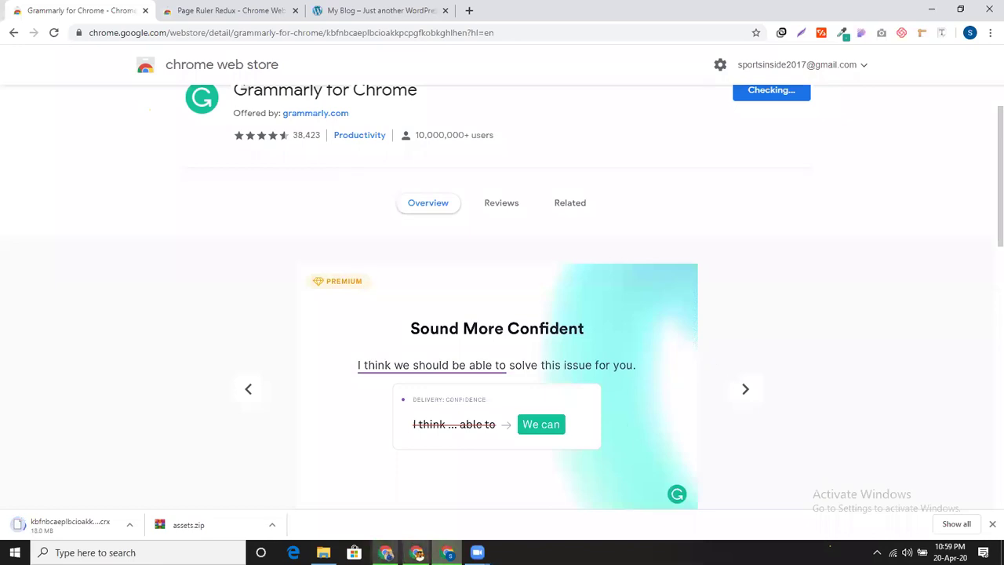
key(alt+Tab)
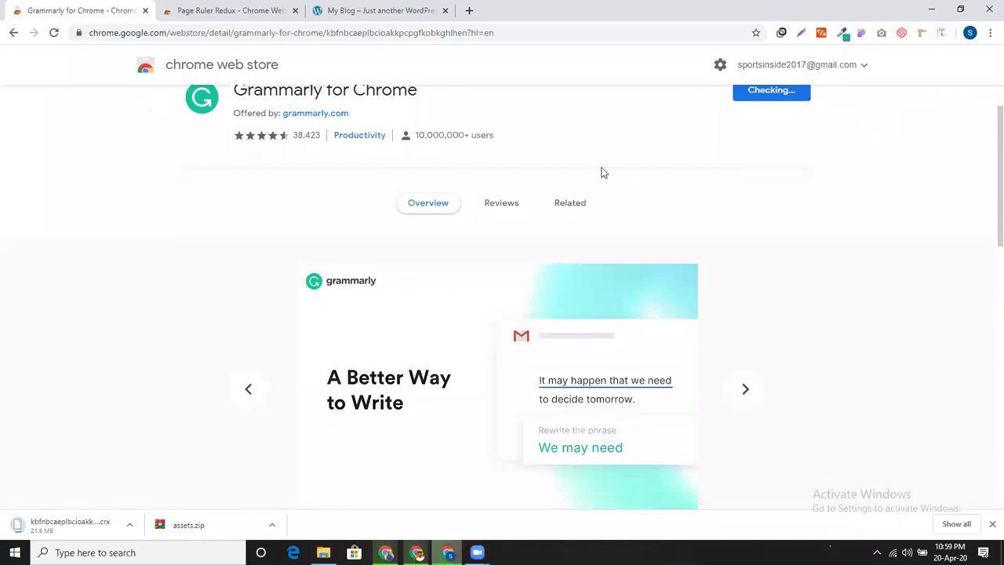
scroll(596, 171, up, 2)
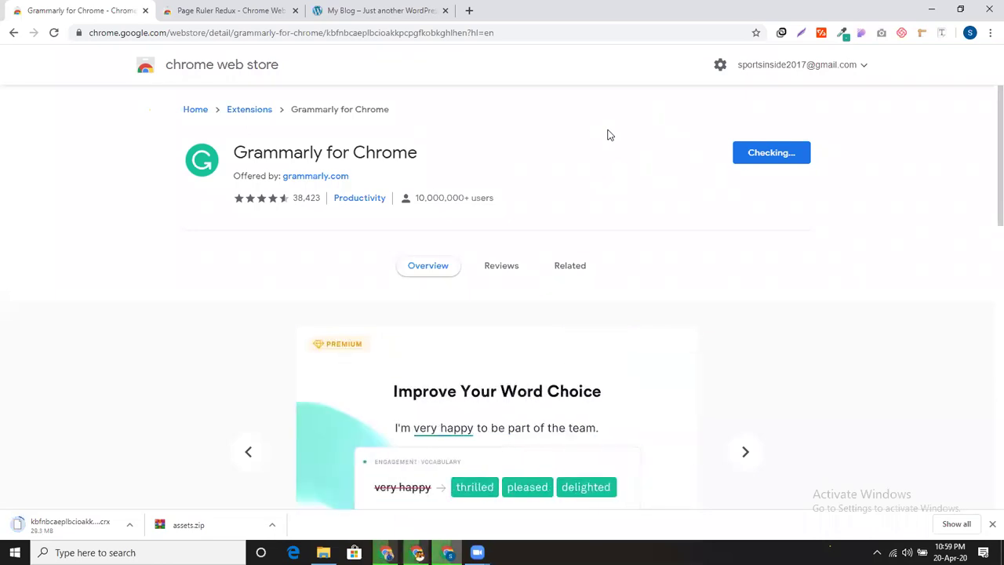
click(469, 11)
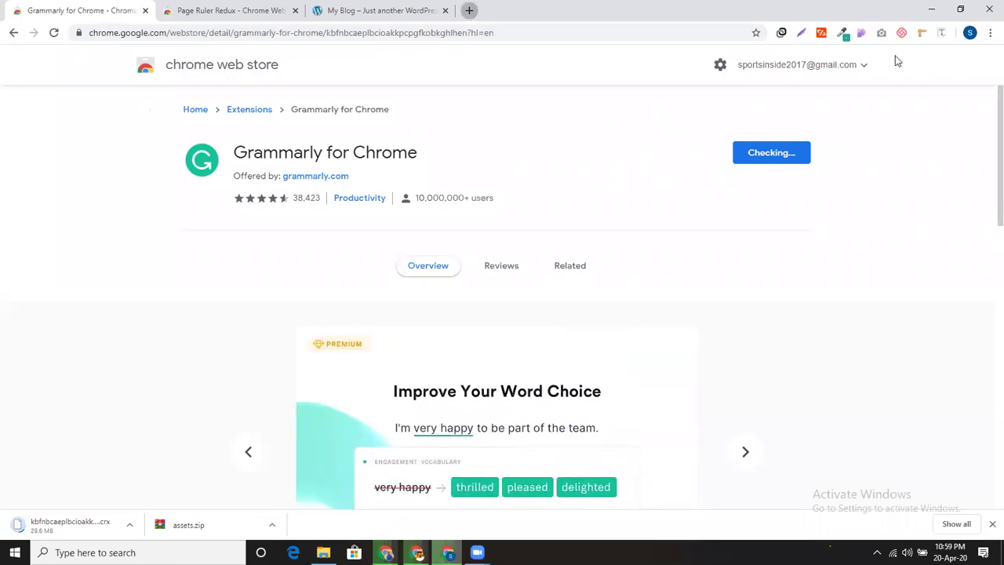
click(989, 33)
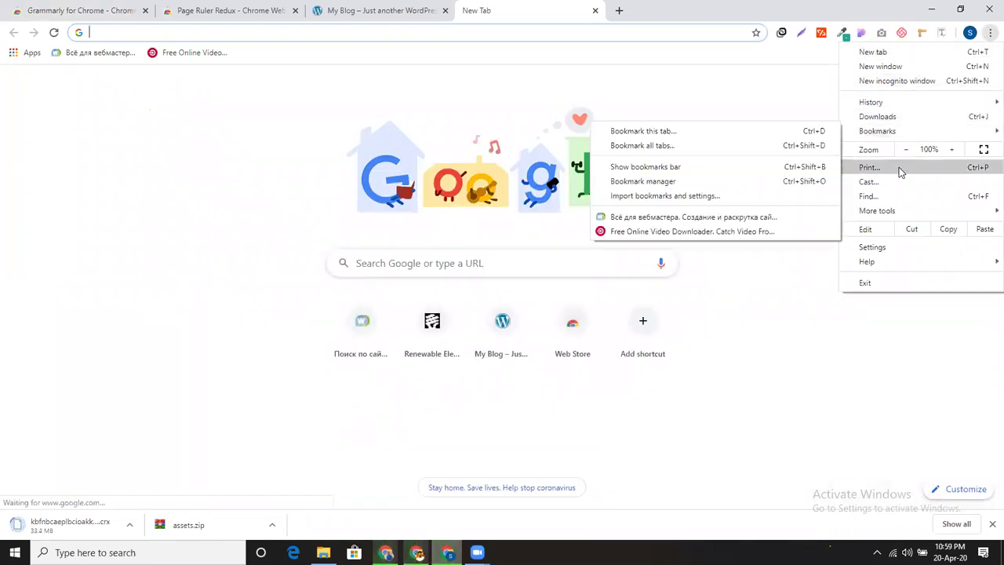
In Settings › Extensions, switch Loom for Chrome off and dismiss the Grammarly installed notice
click(872, 247)
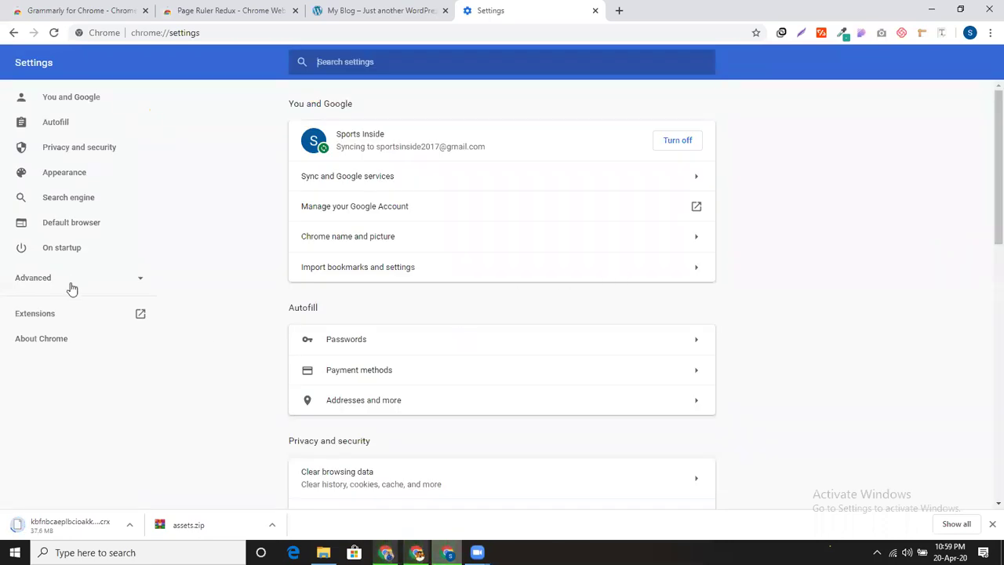
click(29, 317)
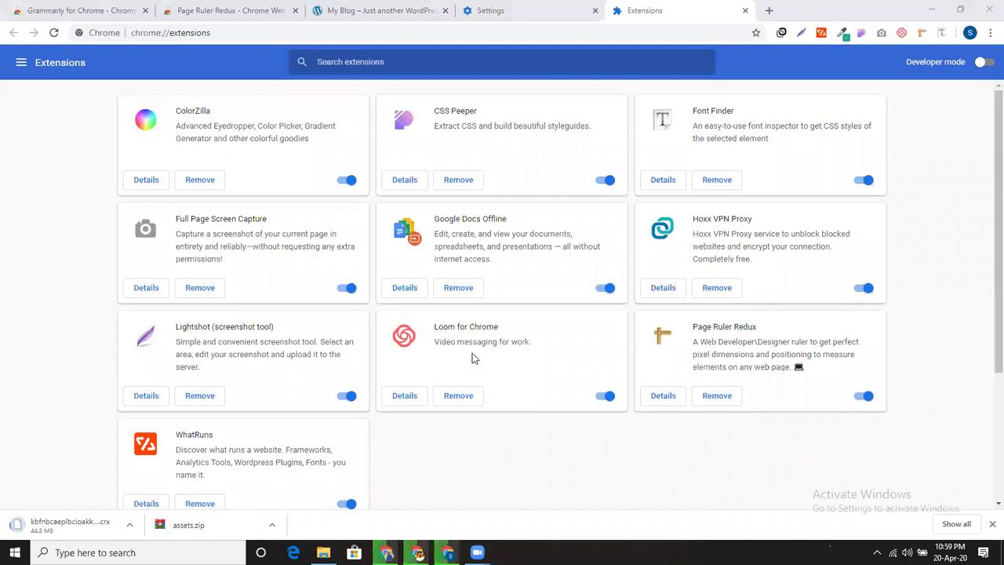
click(604, 398)
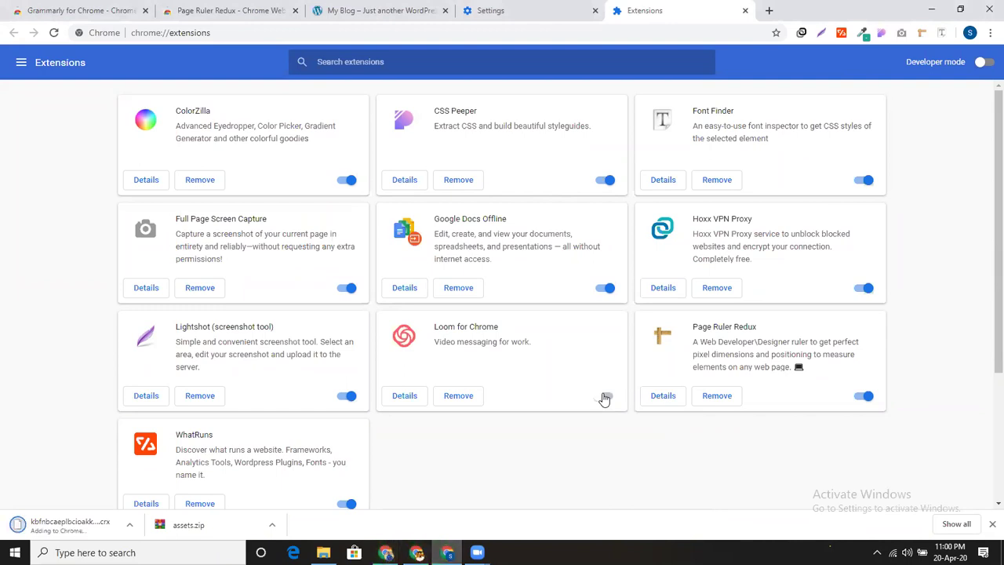
click(604, 399)
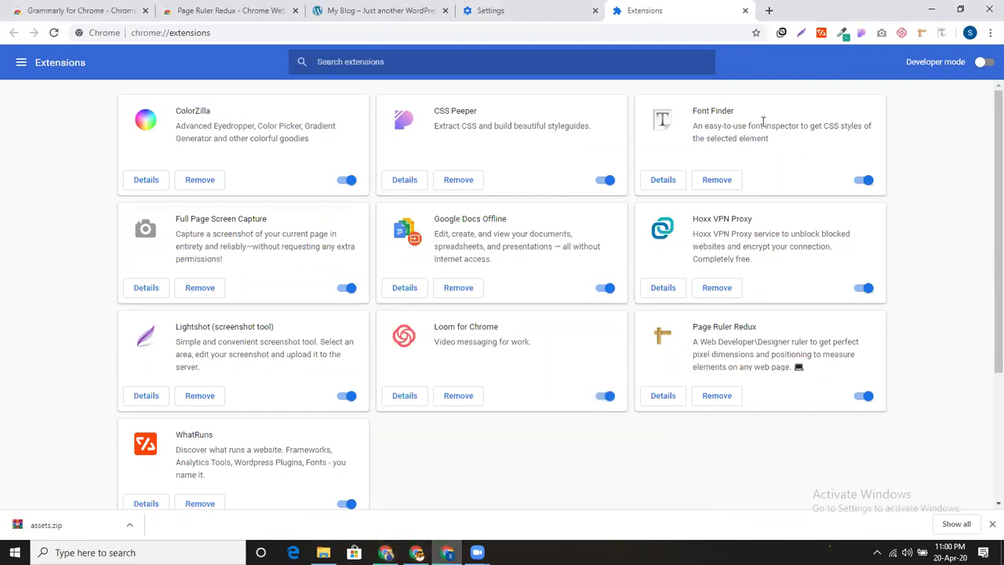
click(604, 401)
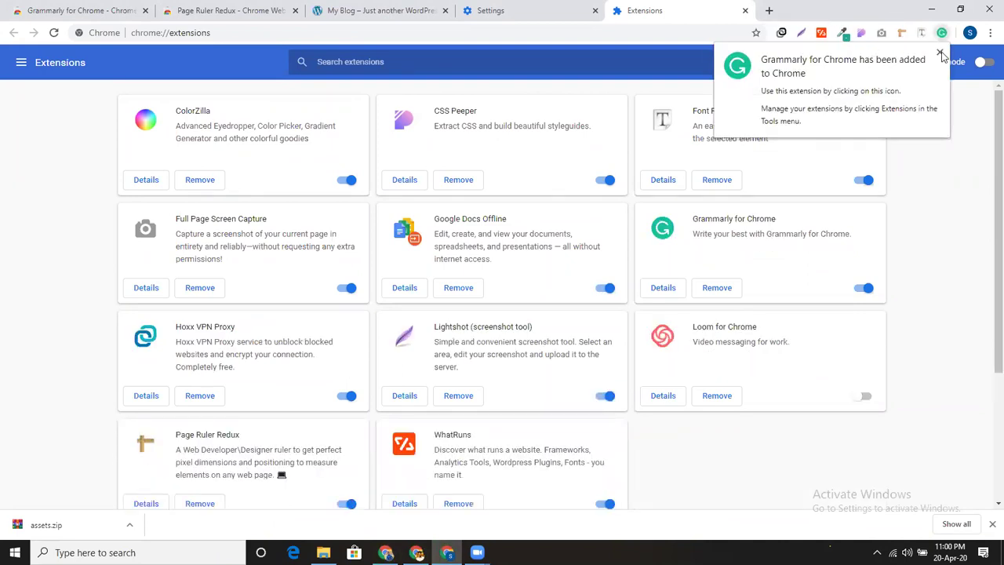
click(941, 53)
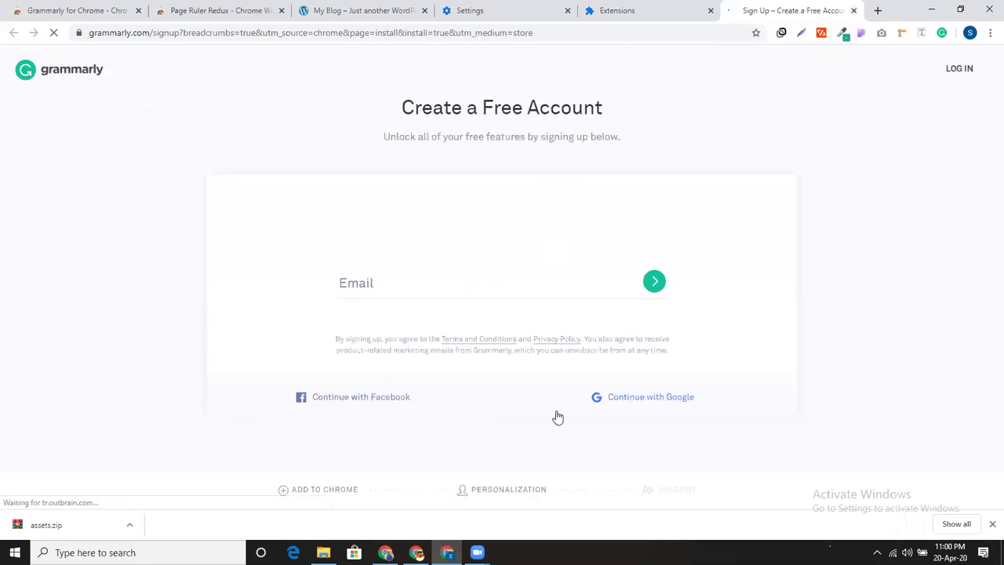
Sign up for Grammarly with a Google account, choose other projects and beginner level, and continue free
click(625, 403)
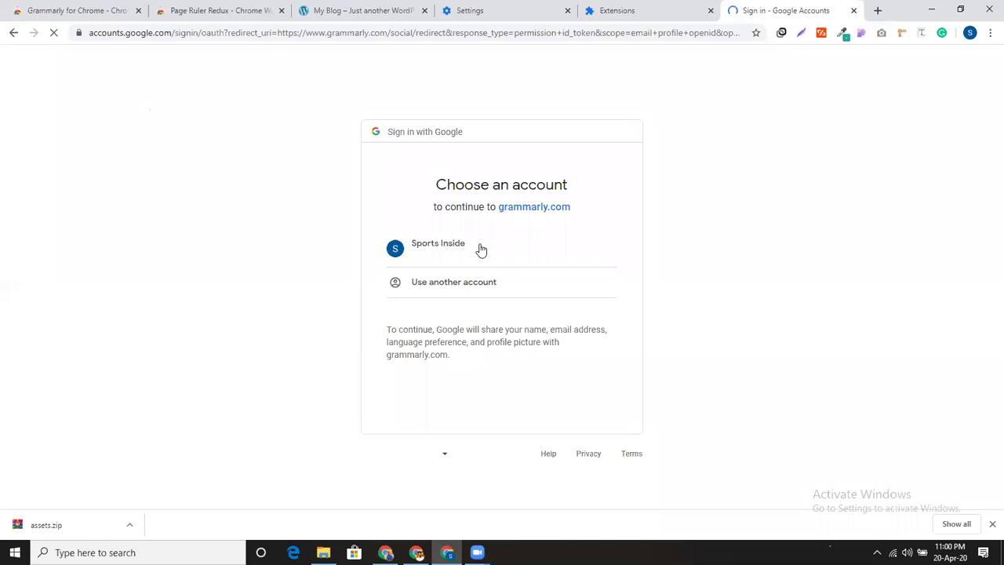
click(478, 251)
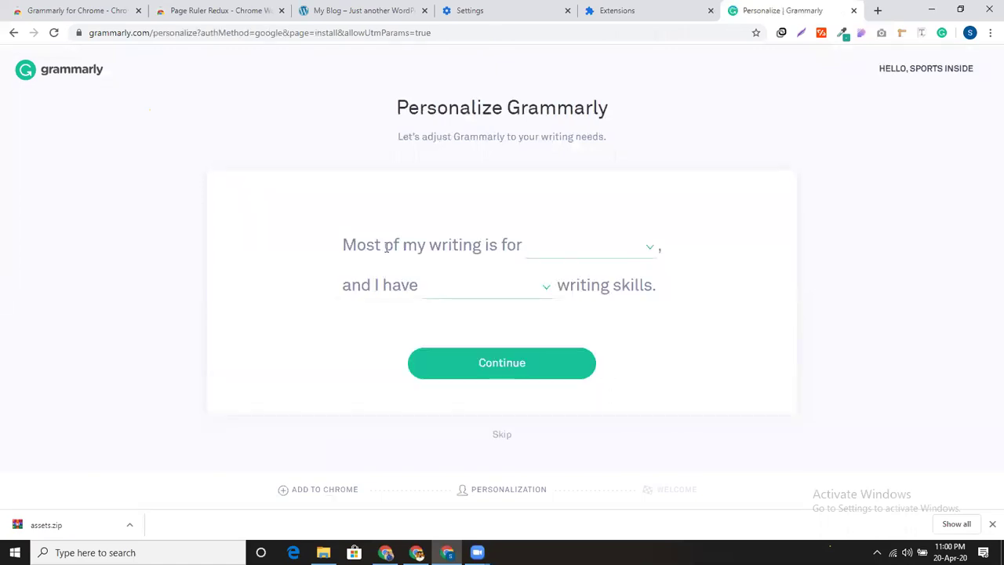
click(648, 253)
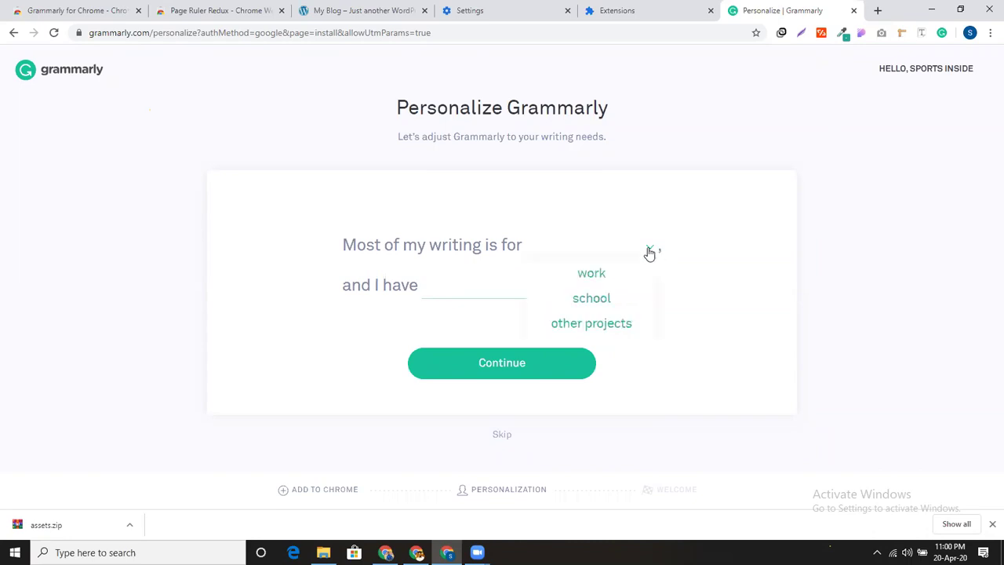
click(602, 328)
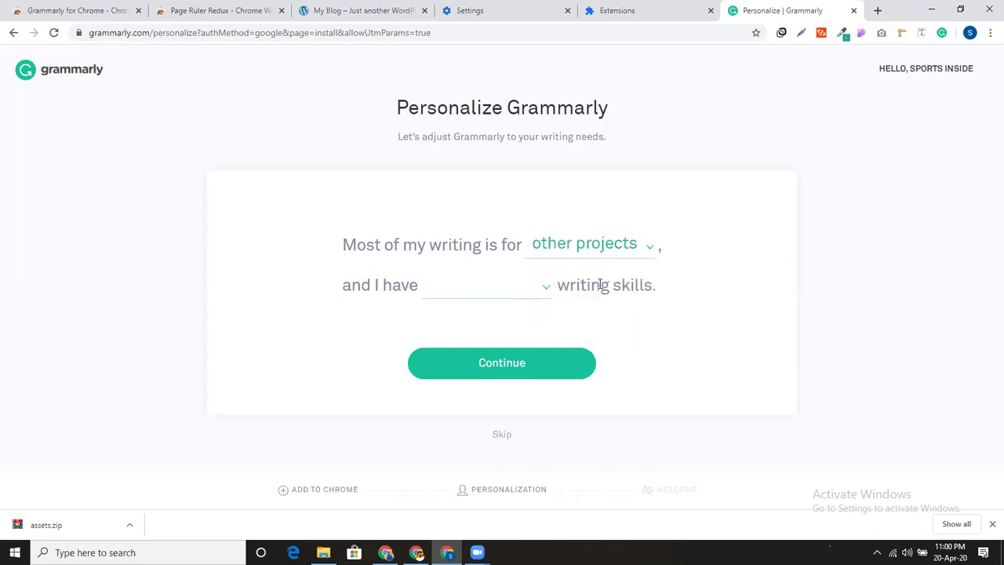
click(549, 291)
click(511, 313)
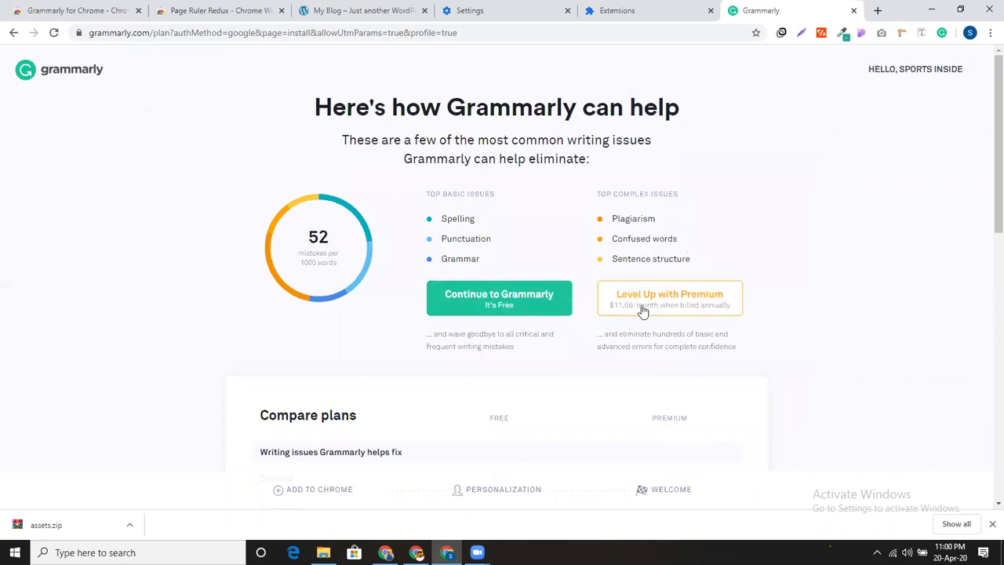
click(495, 300)
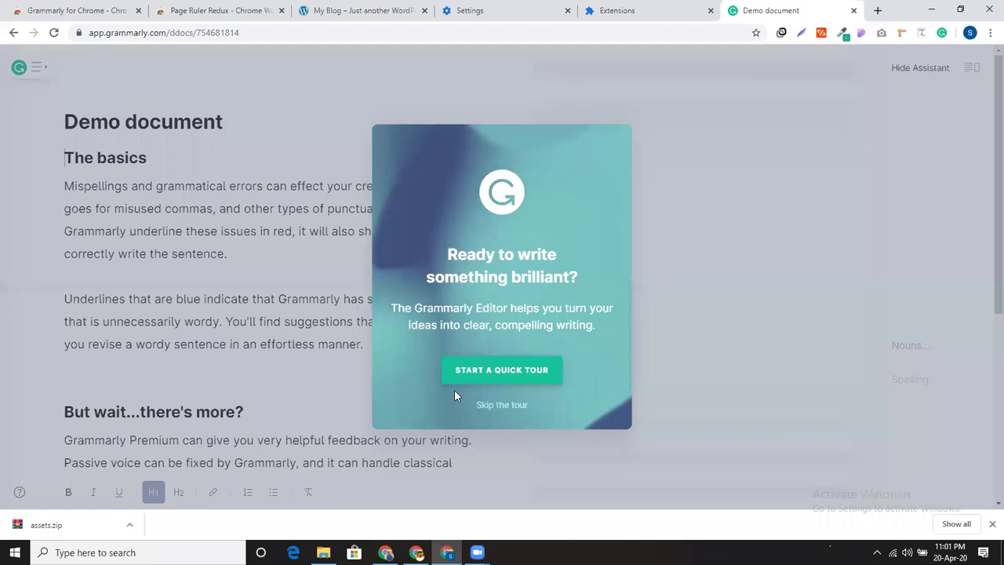
Skip the editor tour, correct 'Mispellings' and remove the unnecessary comma after 'commas'
click(496, 407)
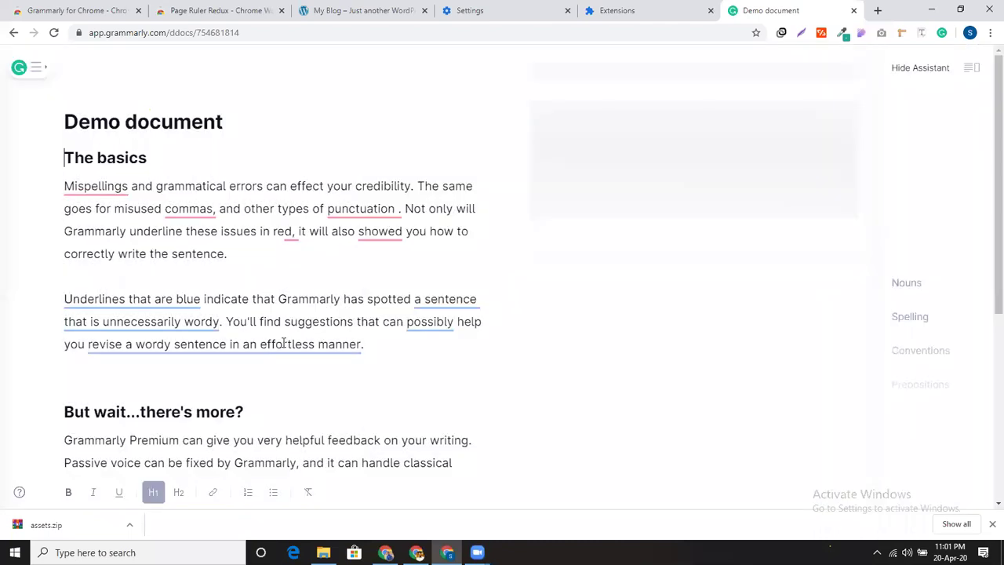
scroll(200, 324, down, 2)
scroll(186, 266, up, 1)
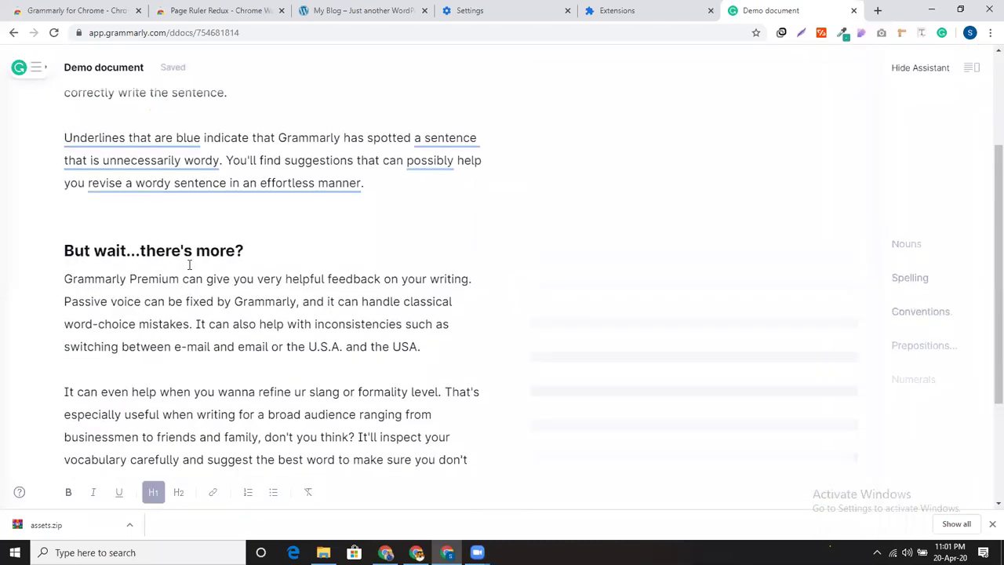
scroll(189, 265, up, 2)
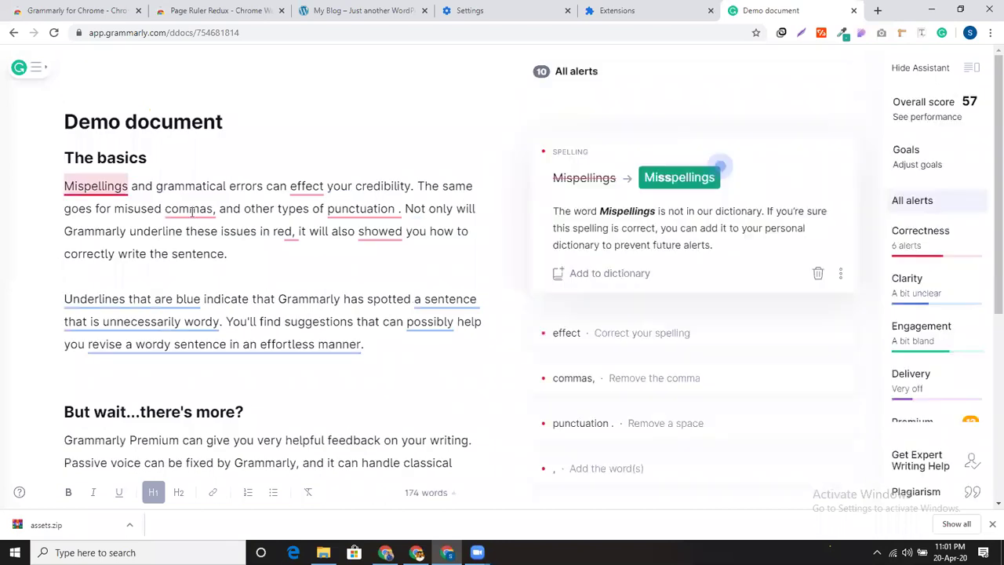
click(102, 186)
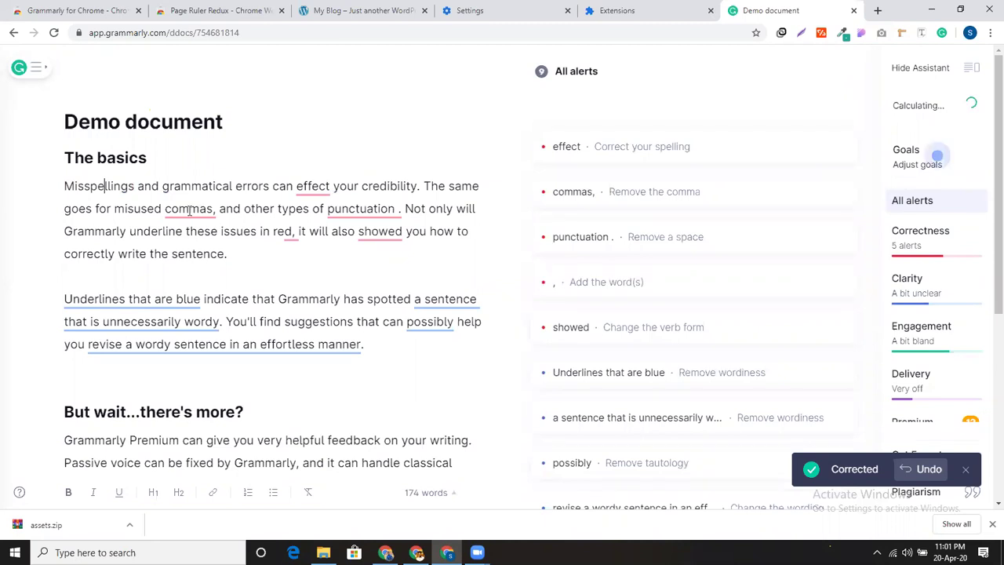
click(189, 210)
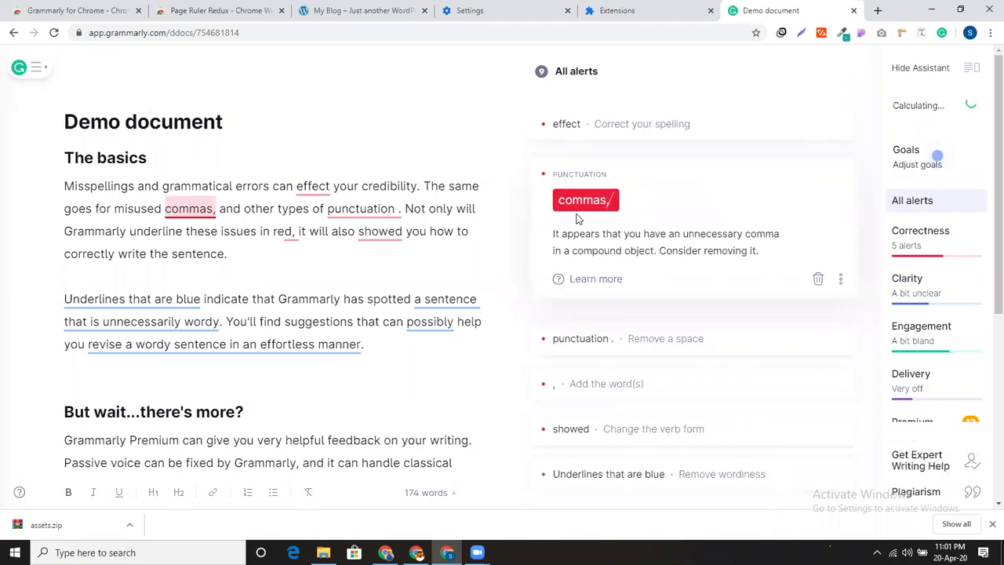
click(597, 202)
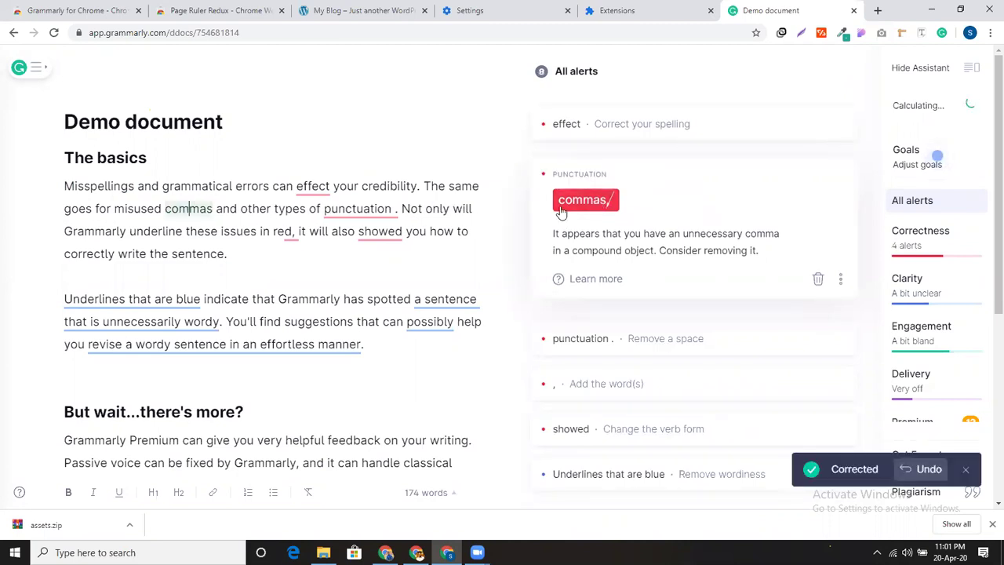
Replace 'effect' with 'affect', drop the space before the period, add 'but', and change 'showed' to 'show'
click(322, 187)
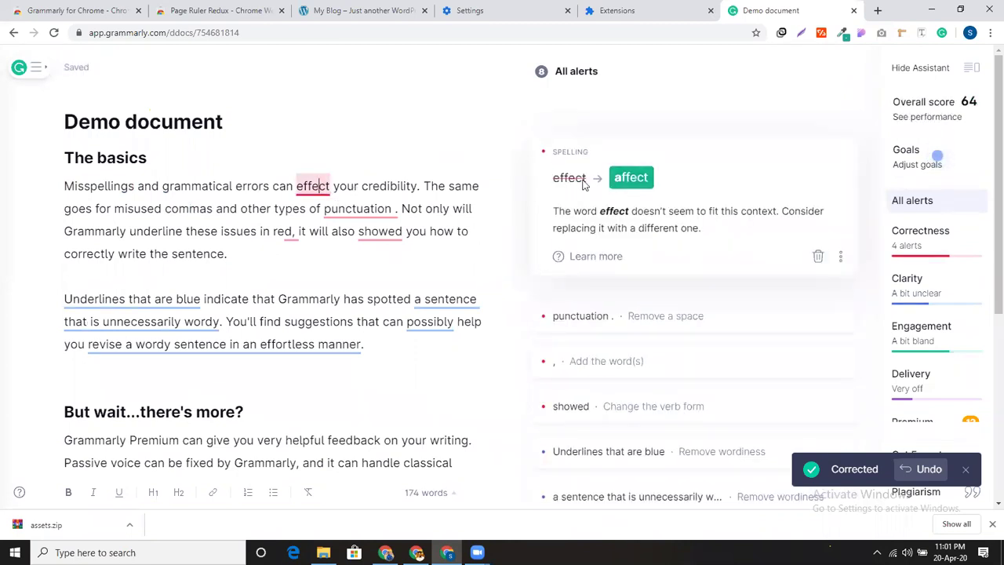
click(624, 178)
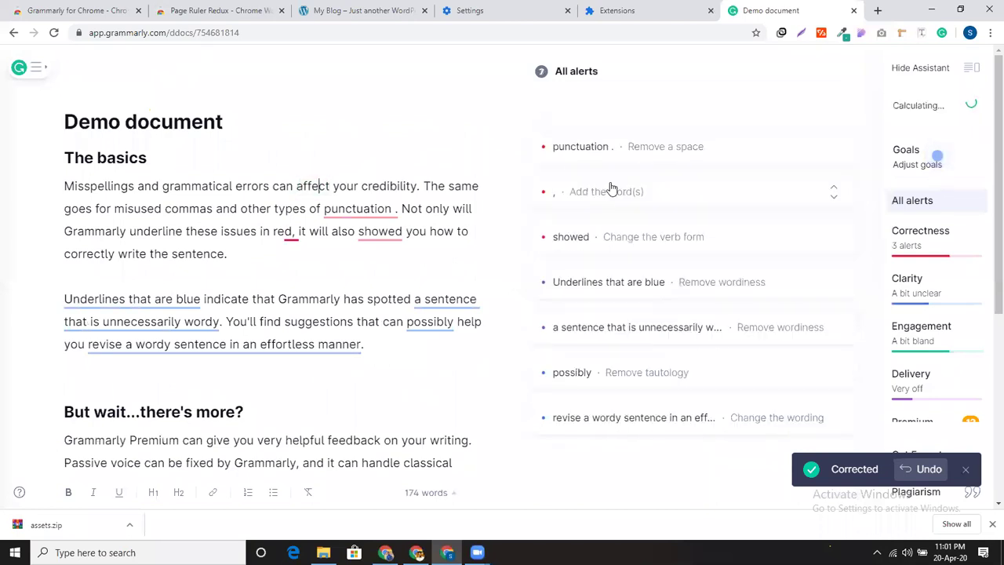
click(369, 210)
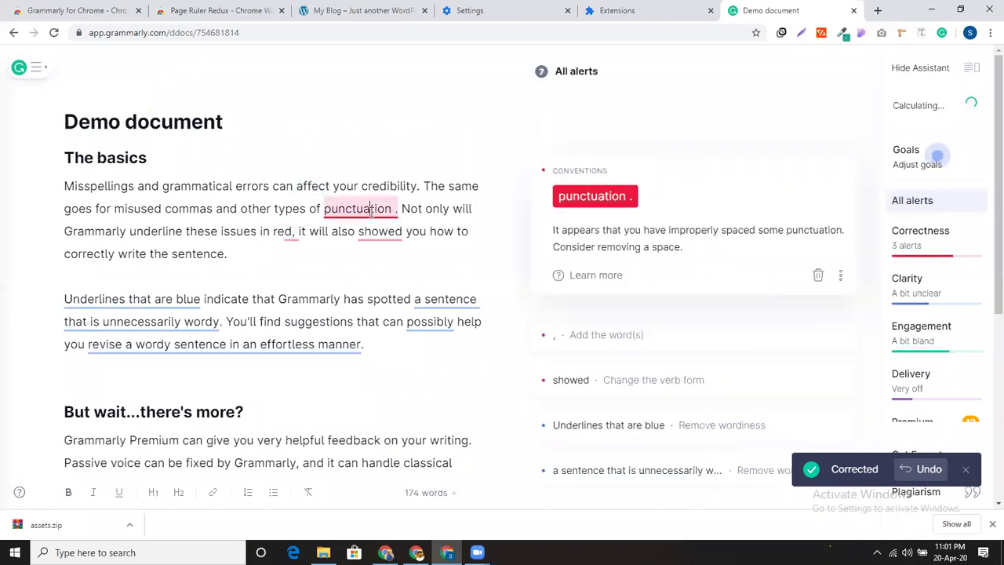
click(626, 202)
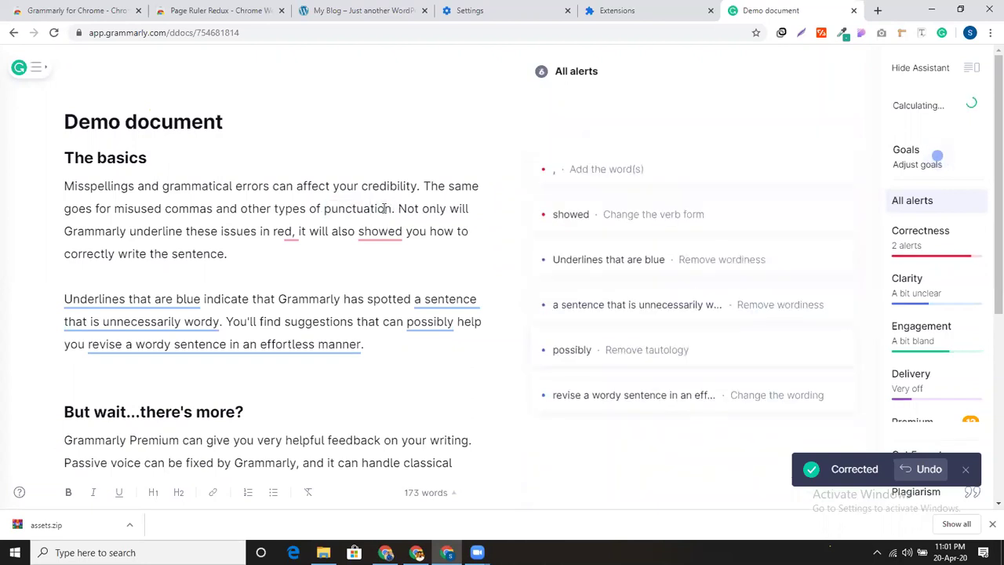
click(288, 231)
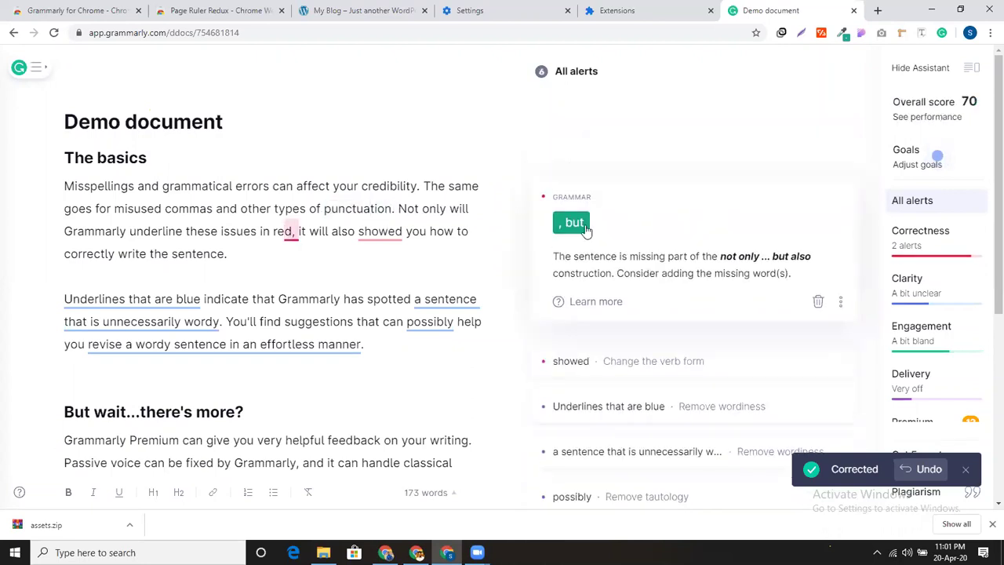
click(571, 222)
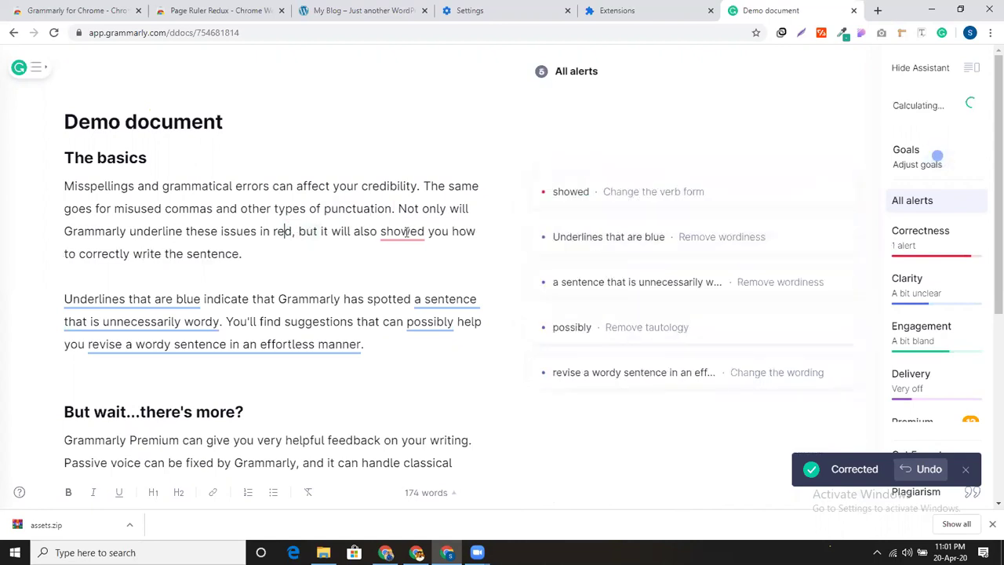
click(627, 225)
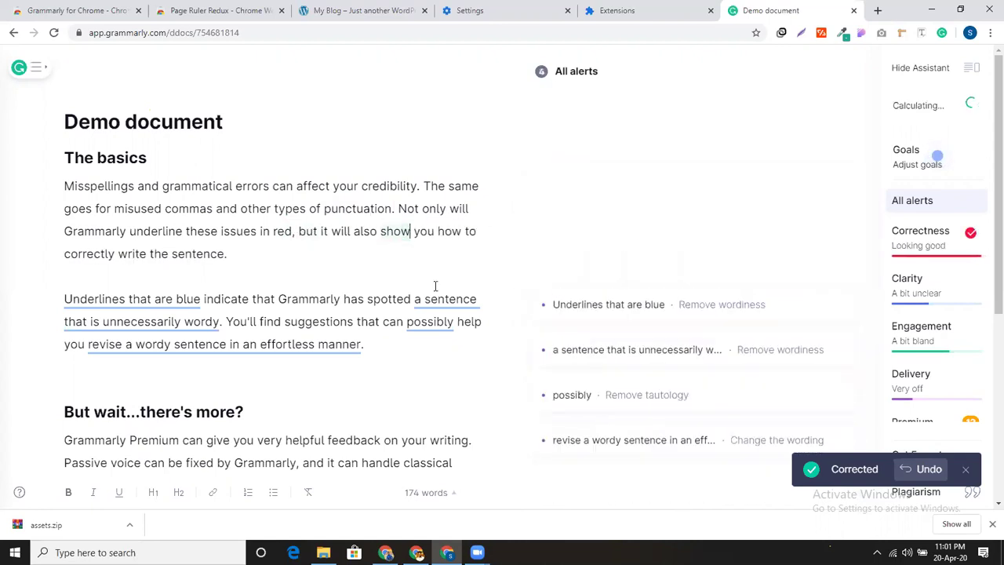
Rewrite 'Underlines that are blue' as 'Blue underlines' and review the 172-word document
click(439, 301)
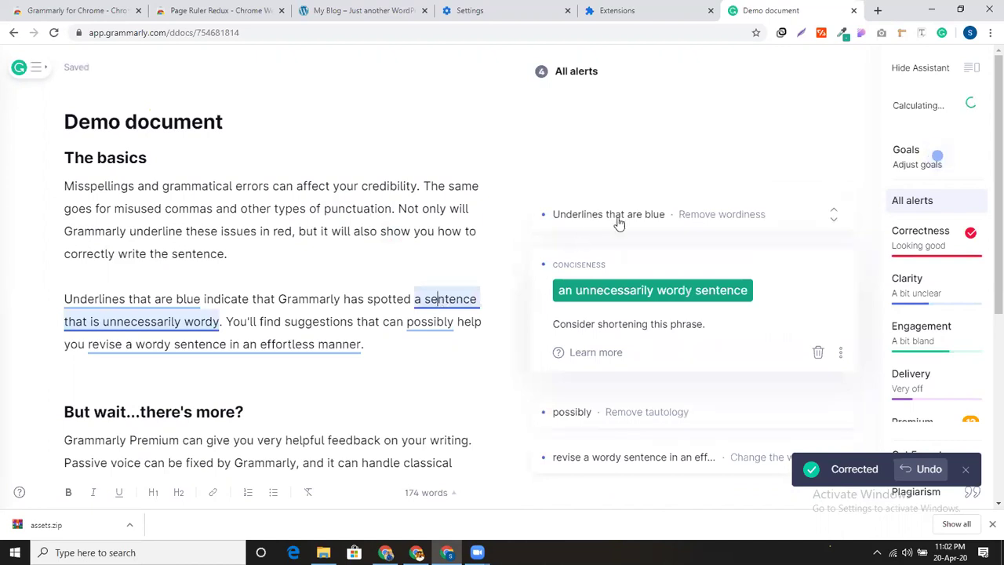
click(708, 217)
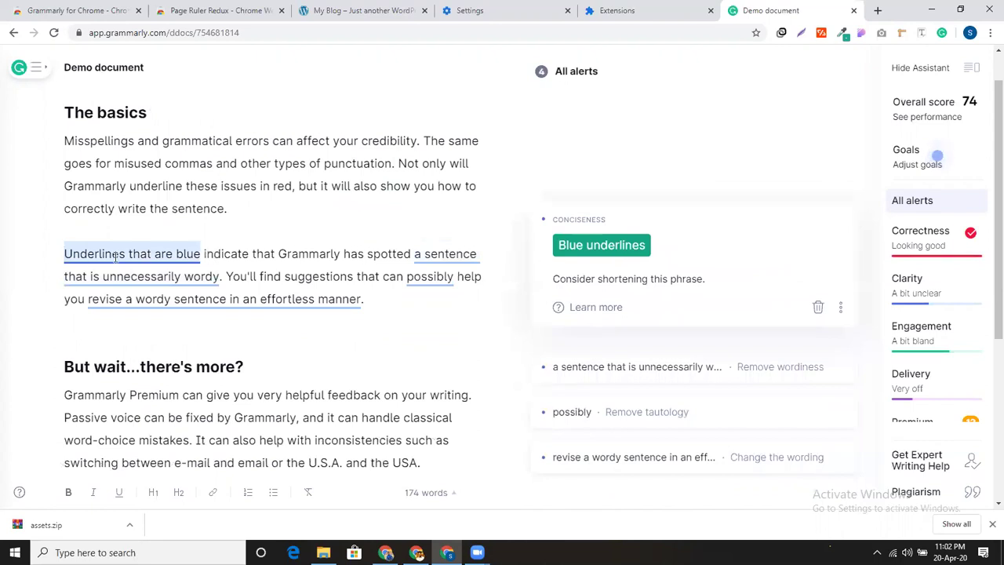
click(580, 250)
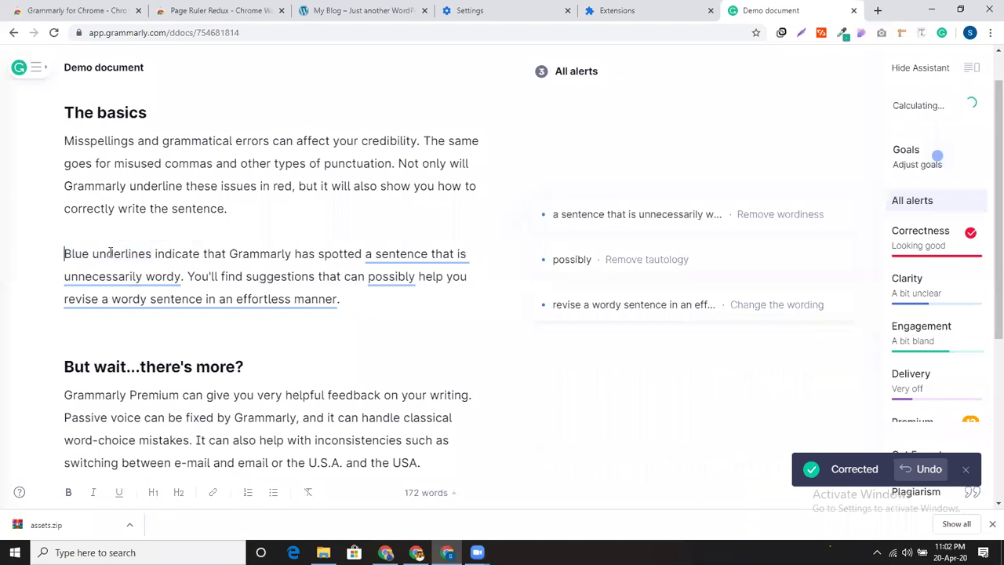
scroll(285, 267, down, 3)
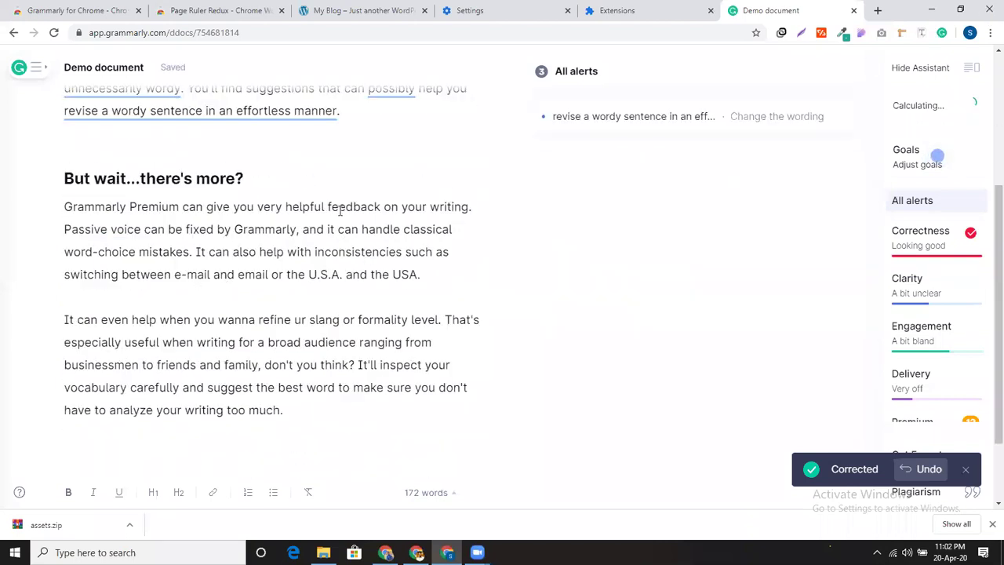
scroll(334, 220, down, 2)
scroll(335, 219, up, 3)
scroll(301, 290, down, 4)
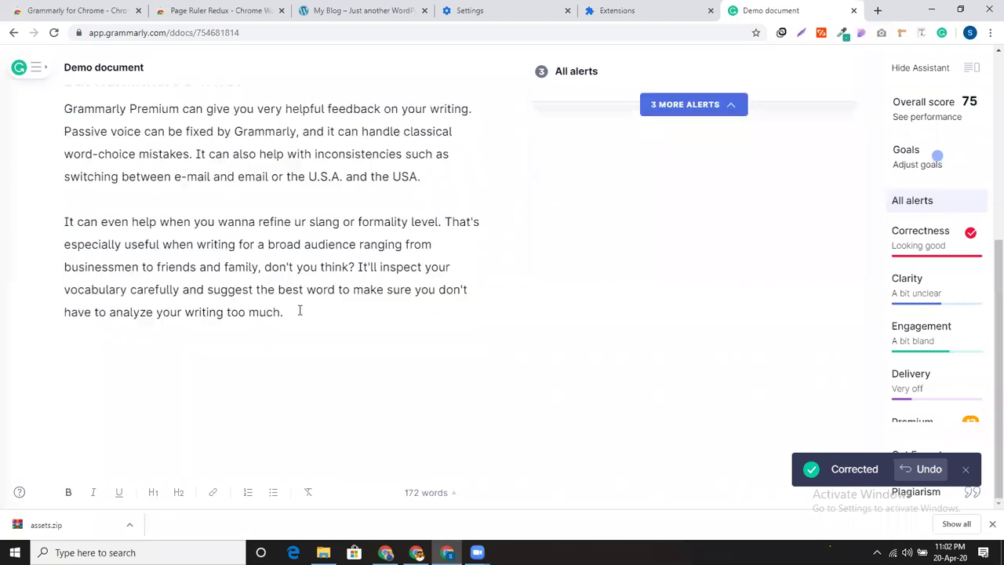
Add the misspelled word 'freeelancing', accept Grammarly's 'freelancing' correction, then delete the test word
click(300, 311)
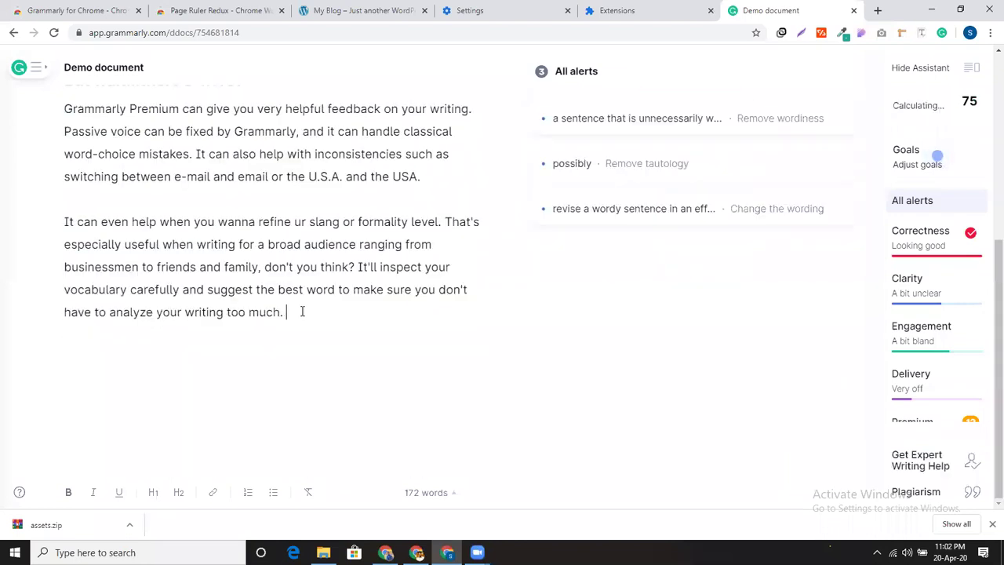
text(freeelancing)
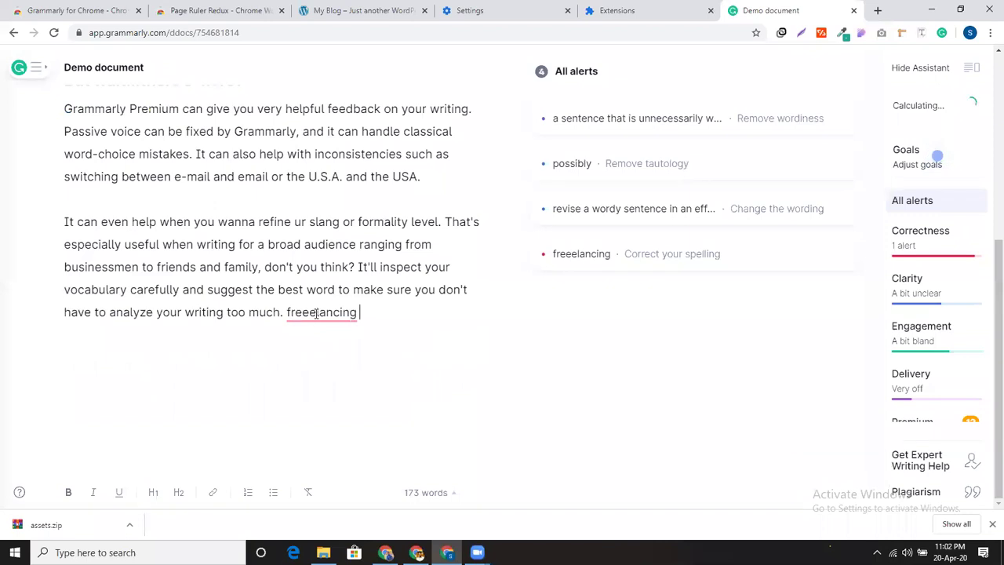
right_click(316, 312)
click(308, 312)
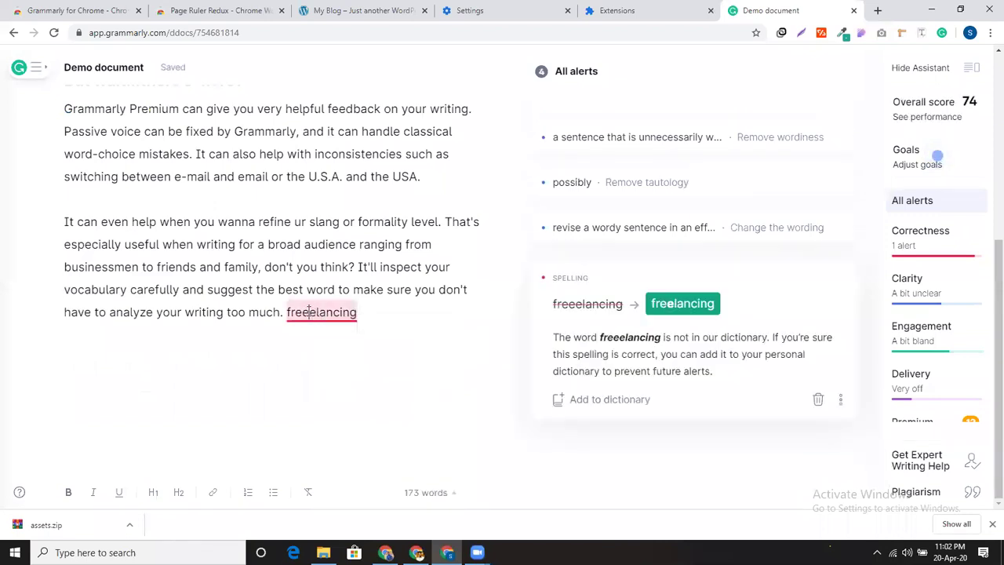
click(682, 304)
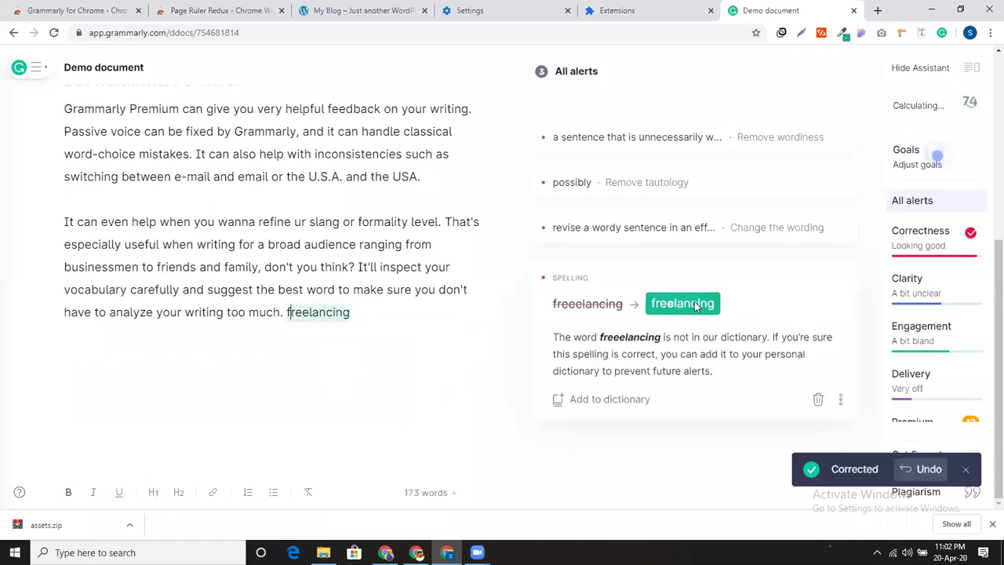
click(364, 313)
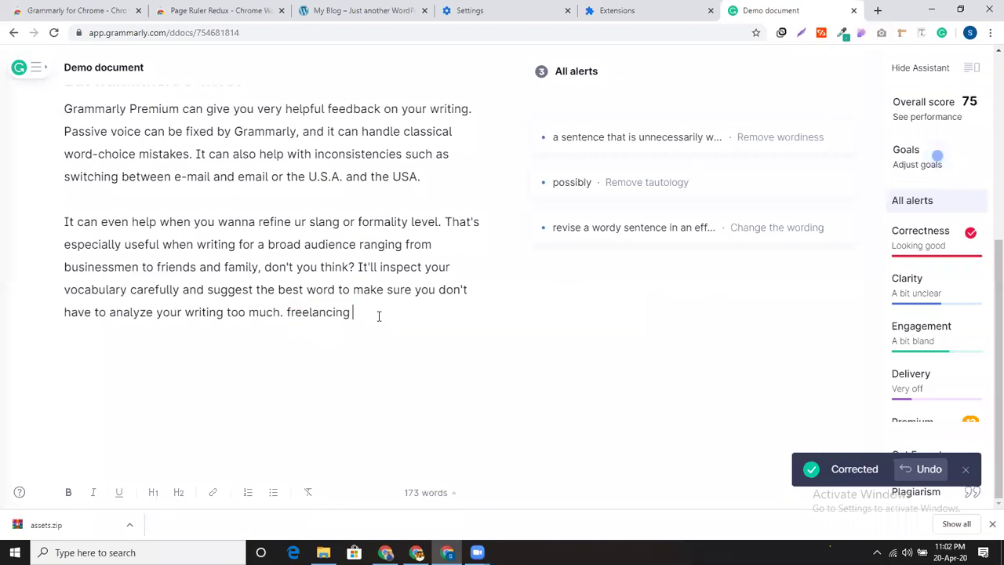
key(BackSpace)
key(BackSpace)
key(BackSpace)
key(BackSpace)
key(BackSpace)
key(BackSpace)
key(BackSpace)
key(BackSpace)
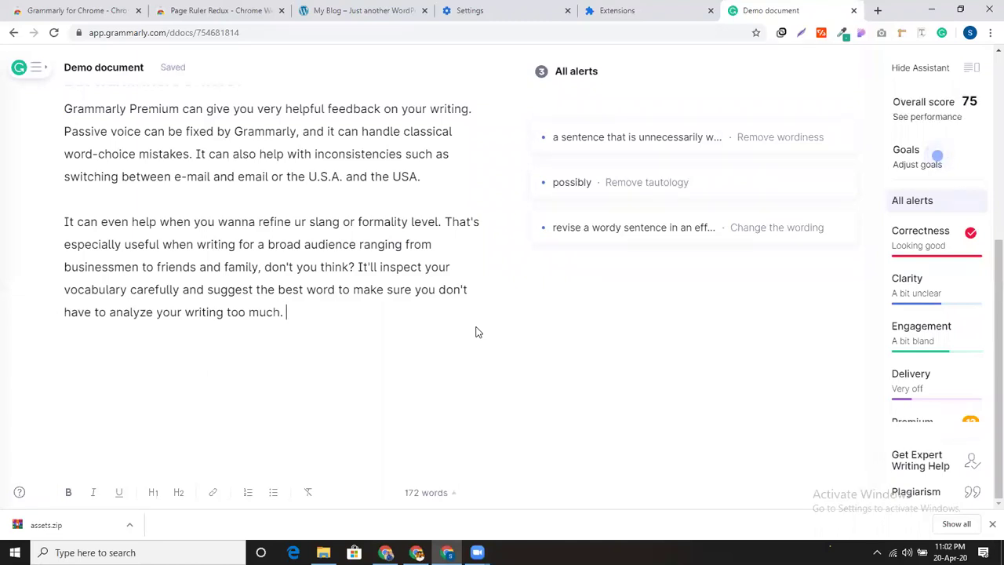
Close the Page Ruler Redux, Settings and Extensions tabs
click(282, 10)
click(423, 11)
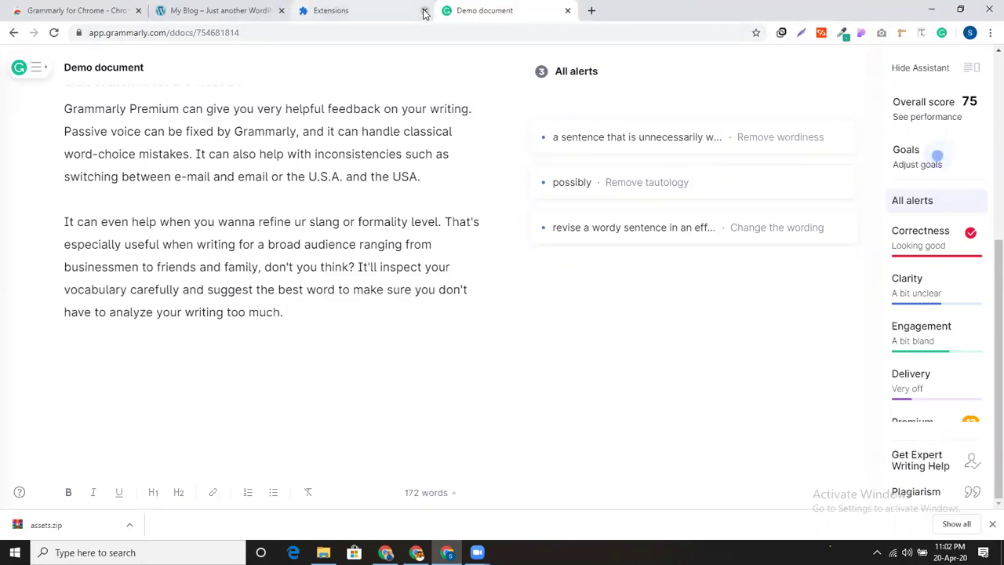
click(423, 11)
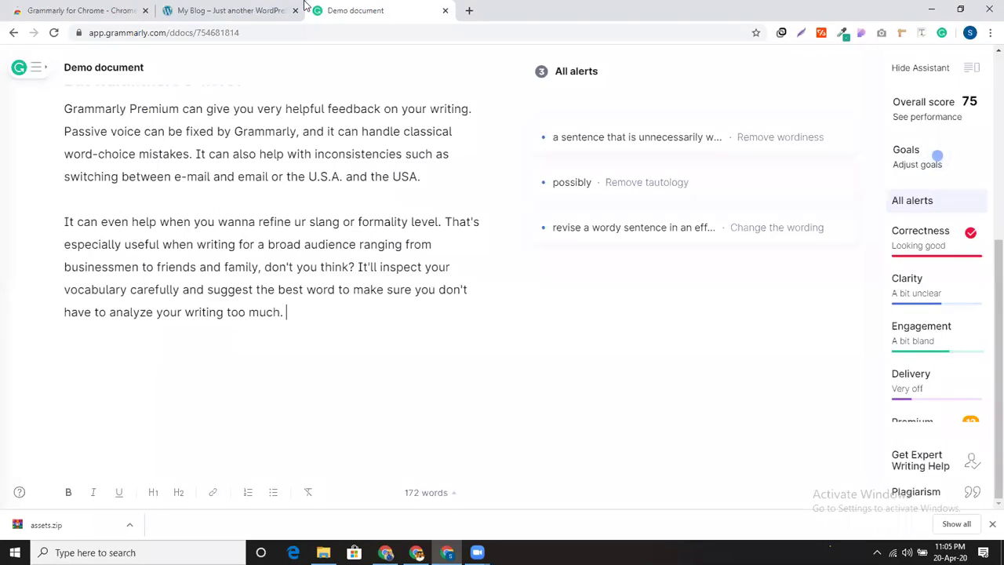
Show the HOXX VPN Auth-Code sign-in popup over the Grammarly demo document
click(298, 32)
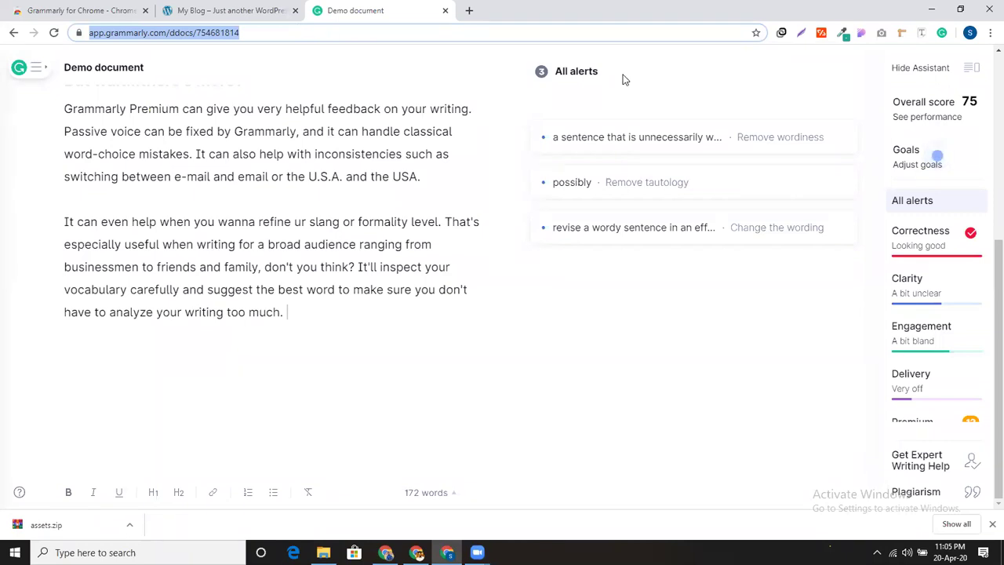
click(781, 33)
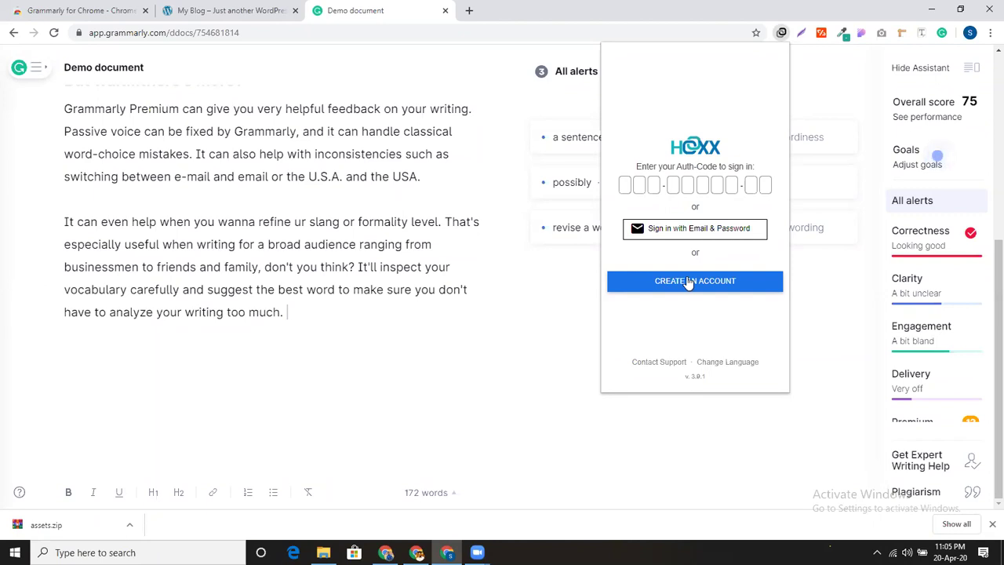
click(432, 275)
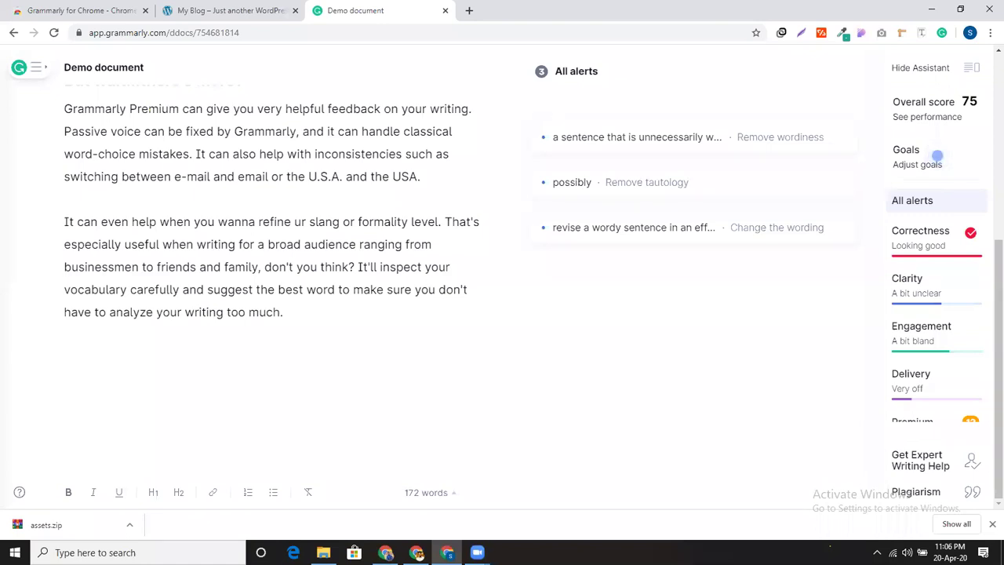
click(429, 290)
click(782, 34)
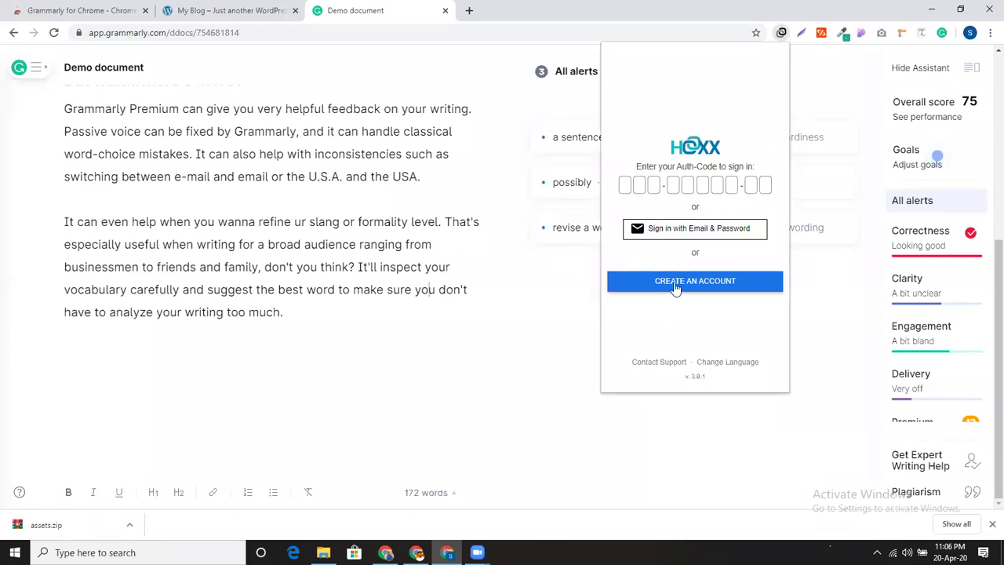
click(256, 31)
double_click(256, 32)
Search Google for browsec and open the Browsec VPN listing on the Chrome Web Store
click(257, 33)
triple_click(257, 33)
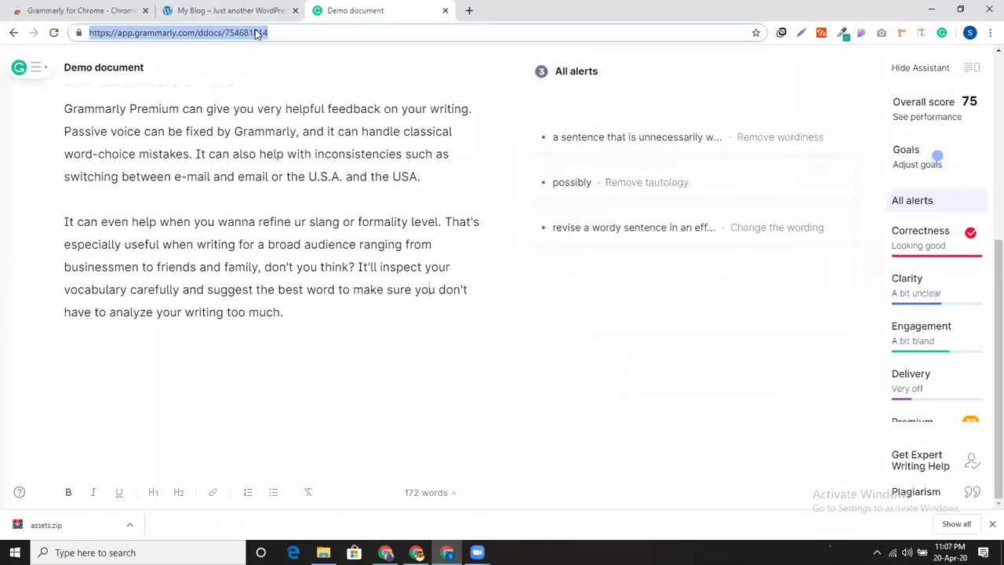
text(brow)
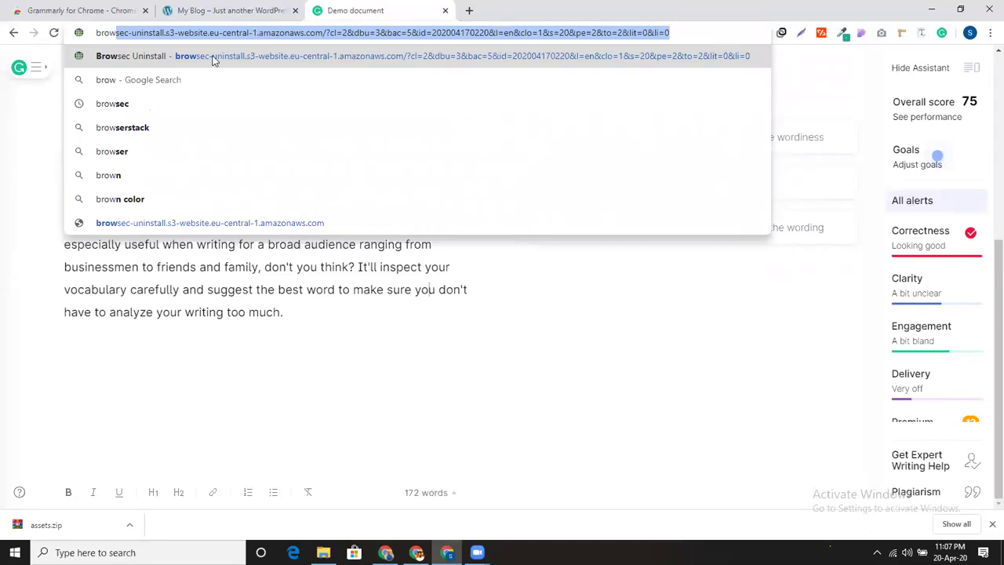
text(ec)
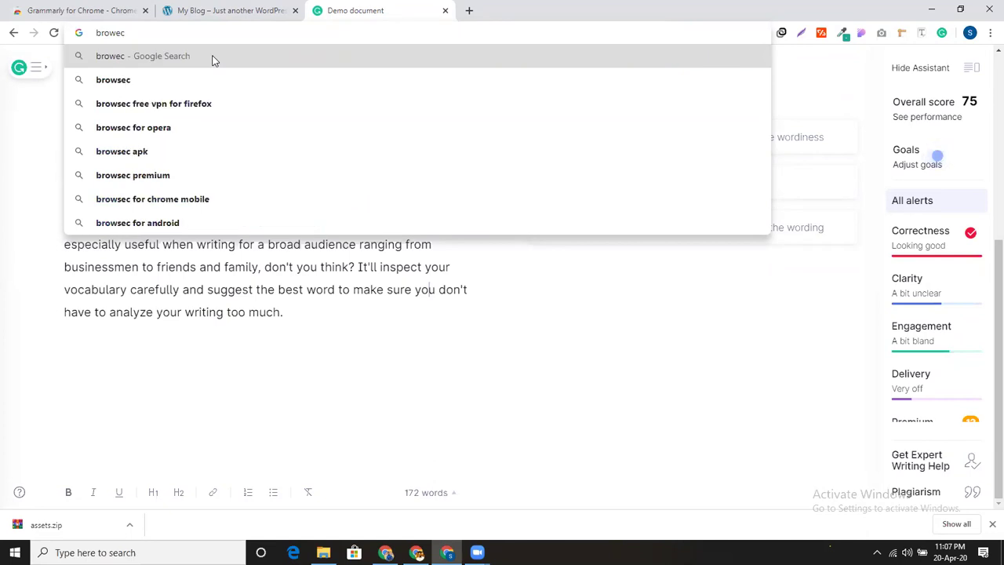
click(200, 88)
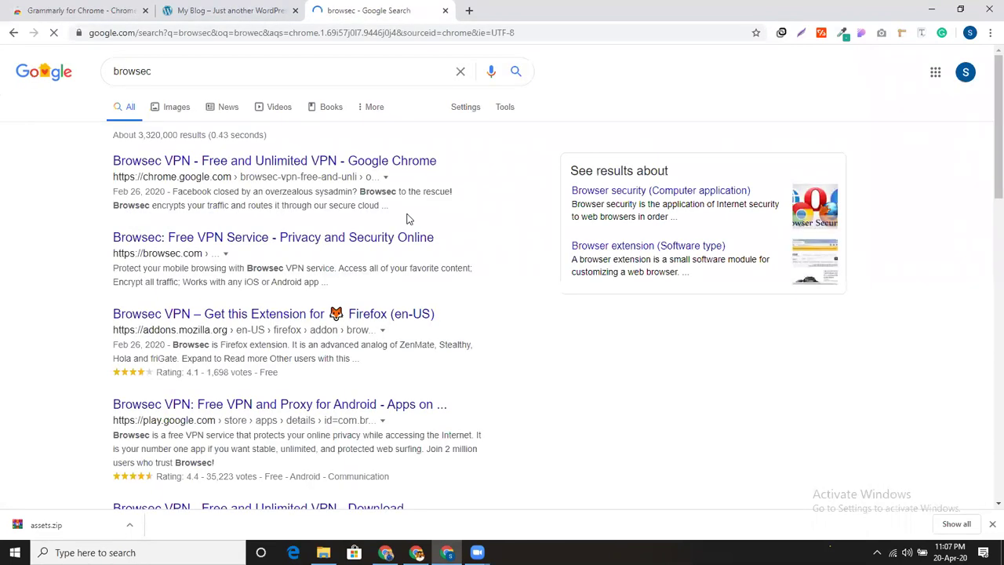
click(374, 167)
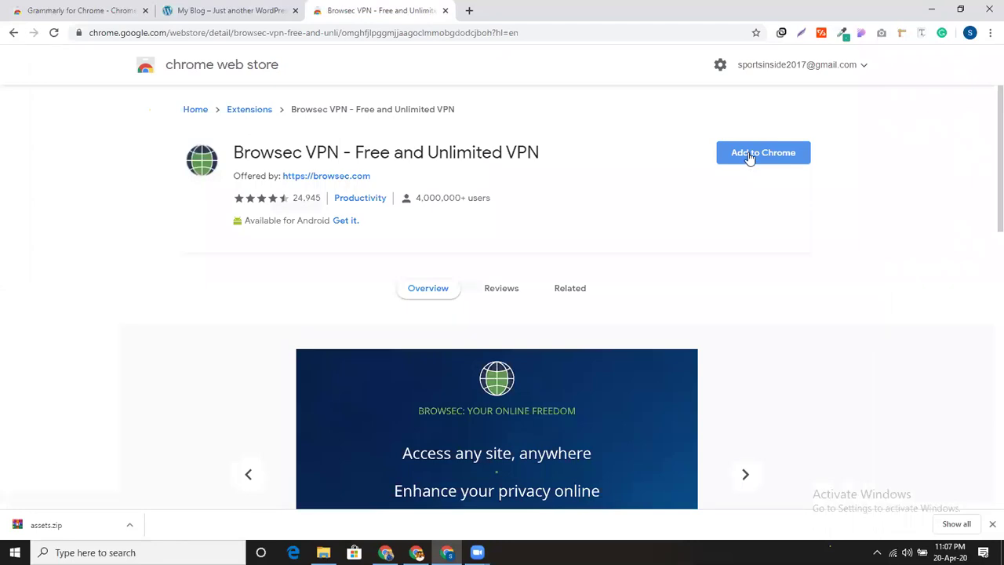
Add the Browsec VPN extension to Chrome, dismiss the added notice, and open a new tab
click(749, 158)
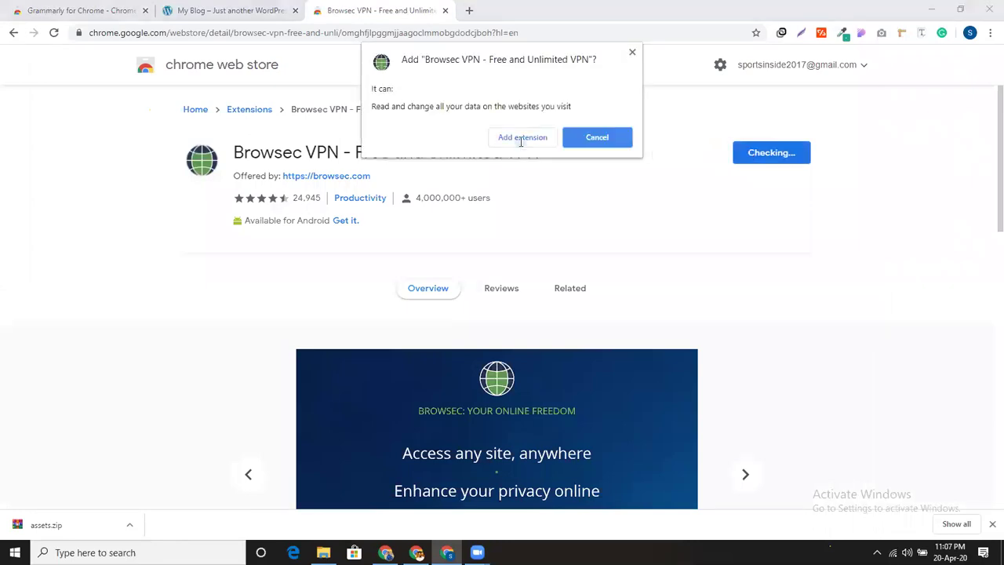
click(522, 138)
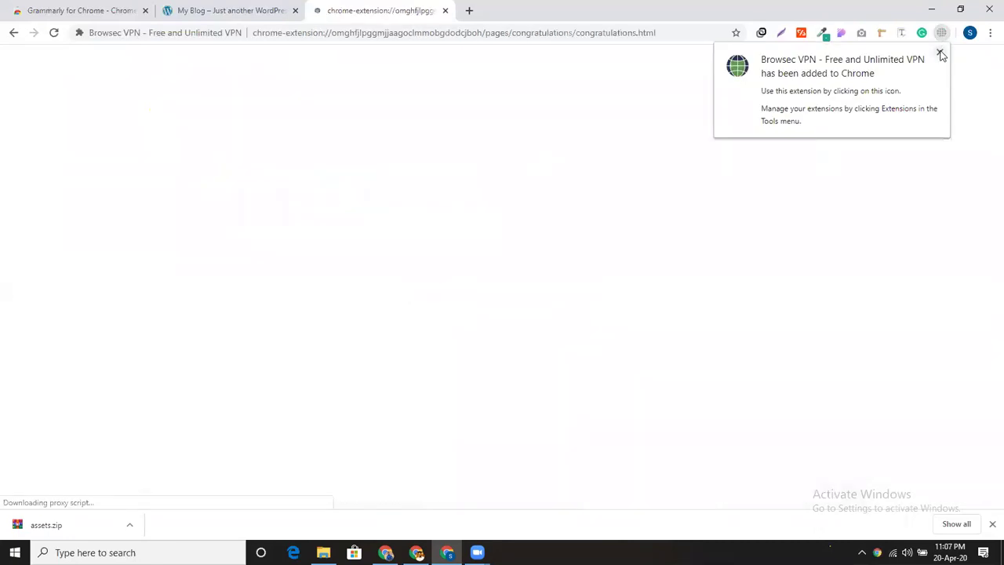
click(941, 53)
click(470, 11)
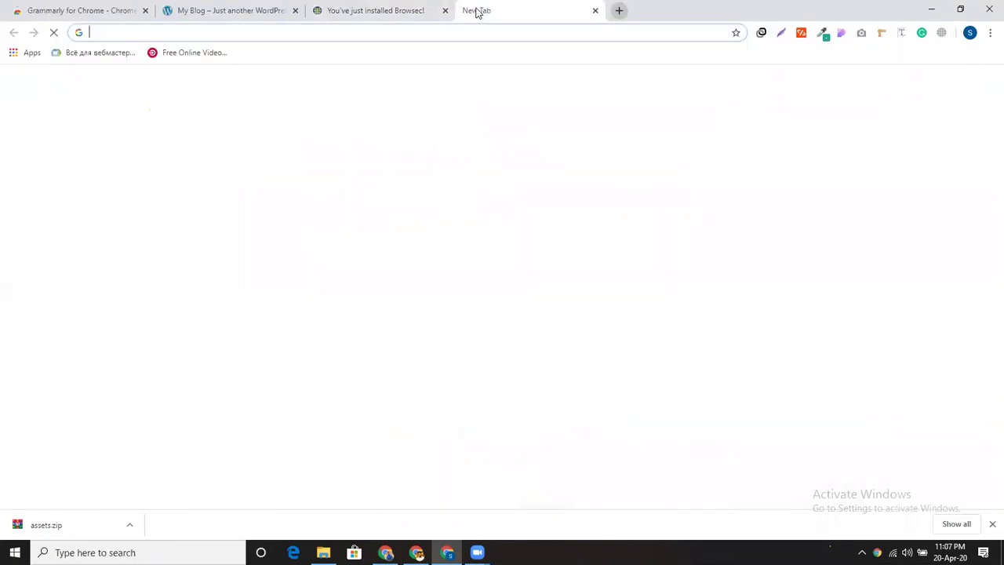
Search Google for 'my ip location' and open the whatismyipaddress.com result
text(my)
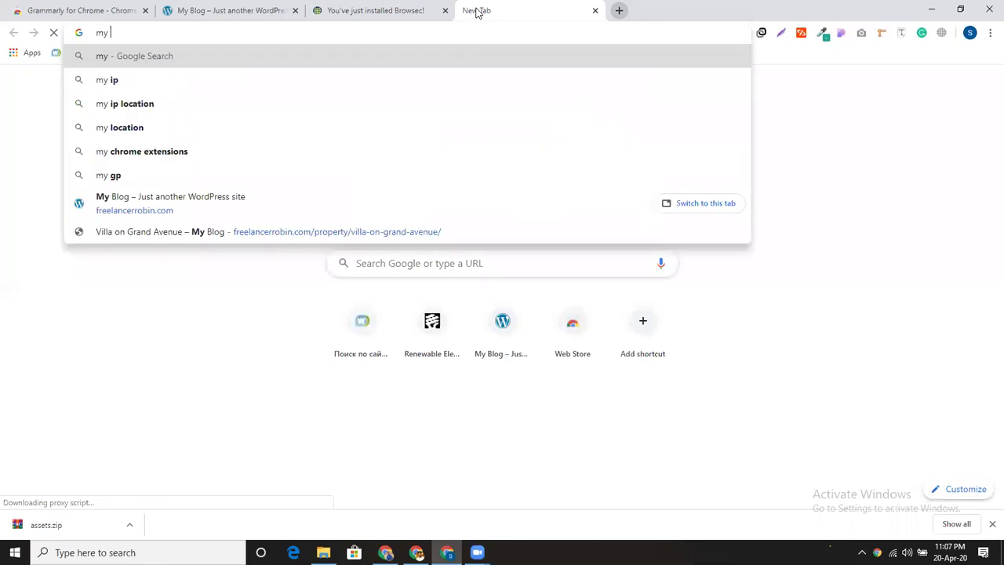
text( ip)
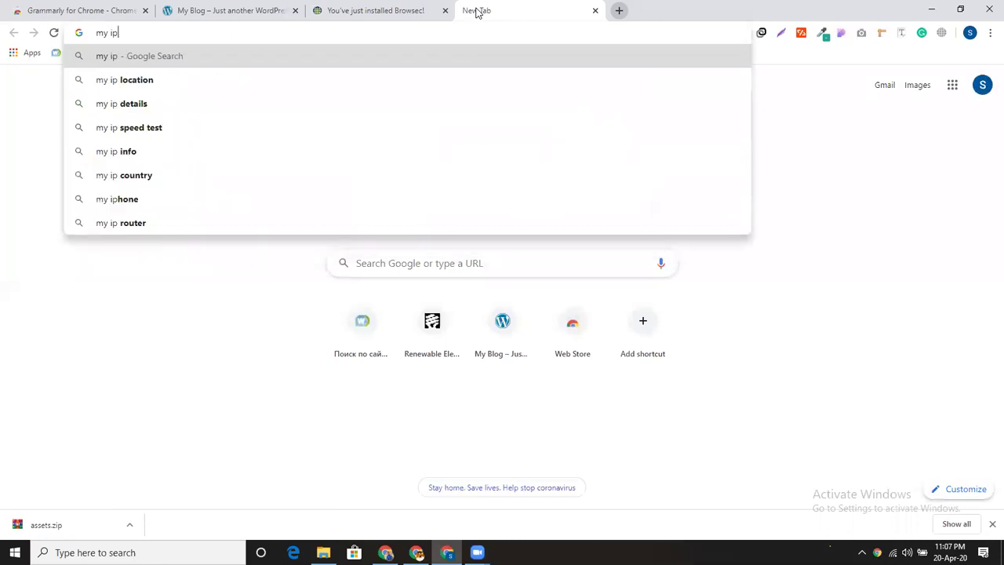
click(280, 84)
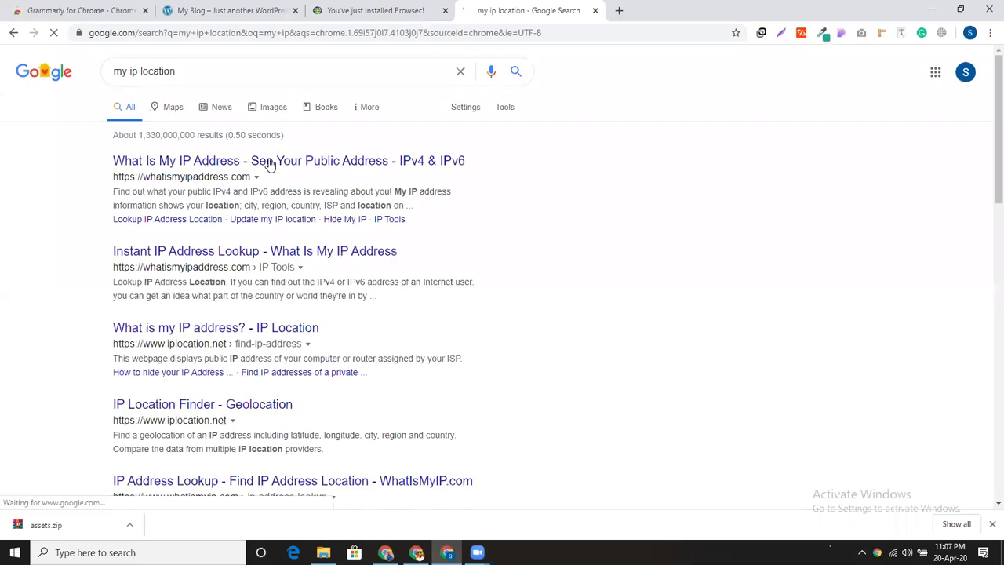
click(269, 161)
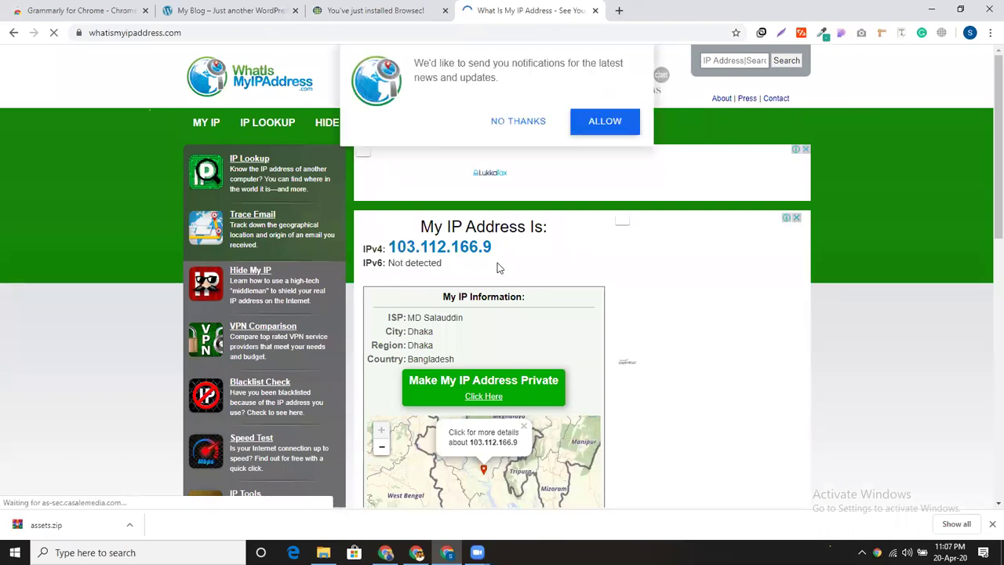
Decline the site's notifications and confirm the IPv4 address is located in Dhaka, Bangladesh
scroll(458, 264, down, 1)
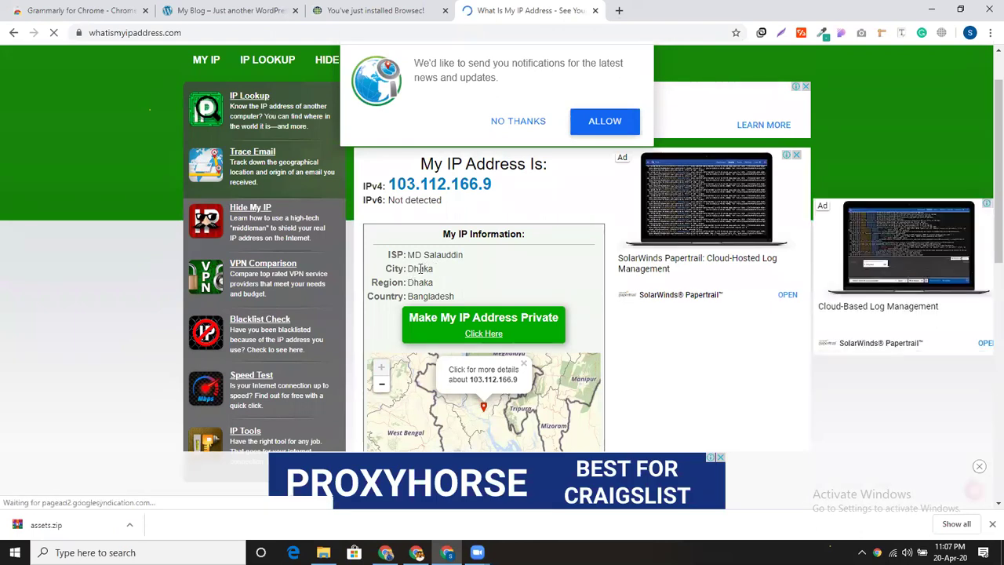
scroll(531, 284, down, 2)
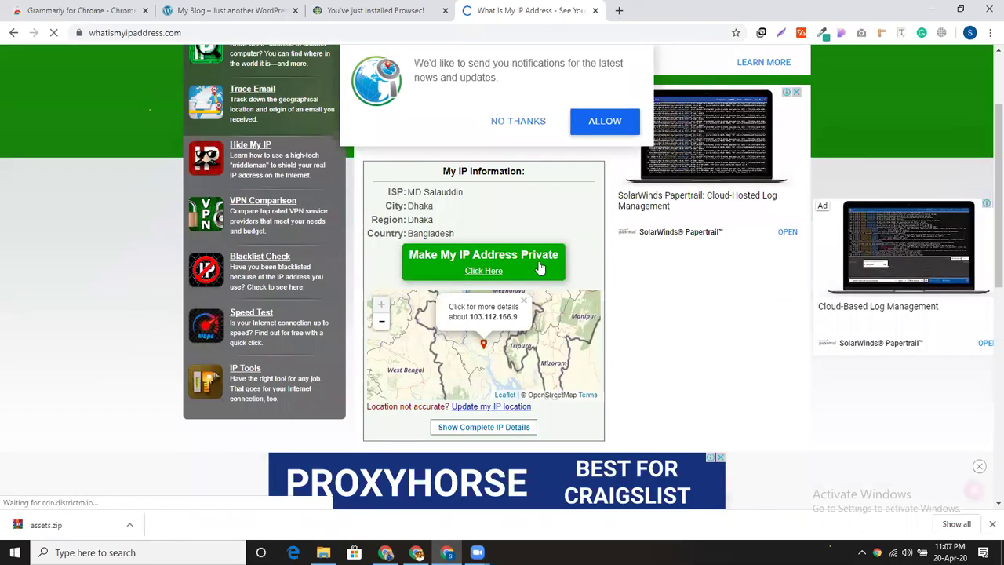
click(512, 126)
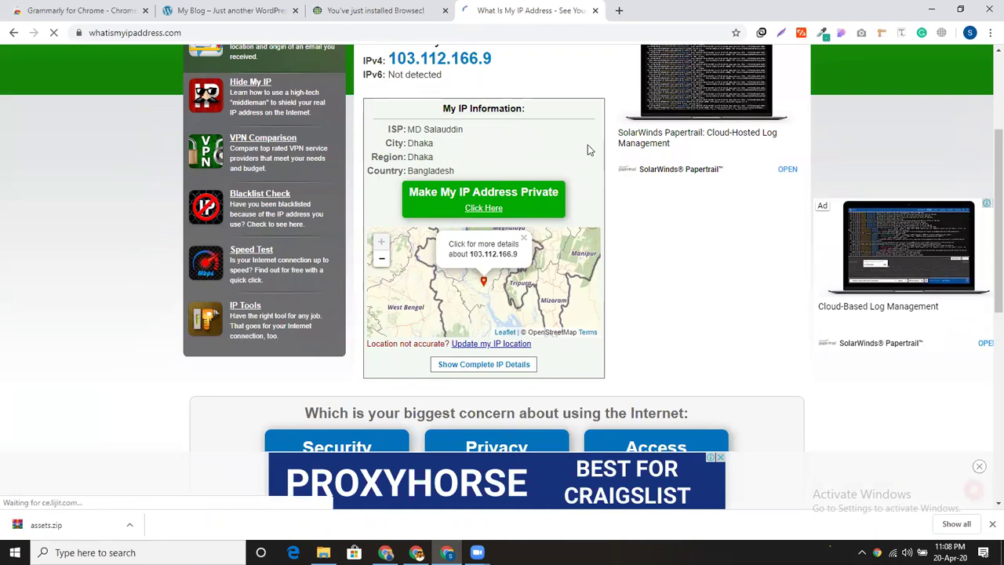
scroll(683, 317, up, 2)
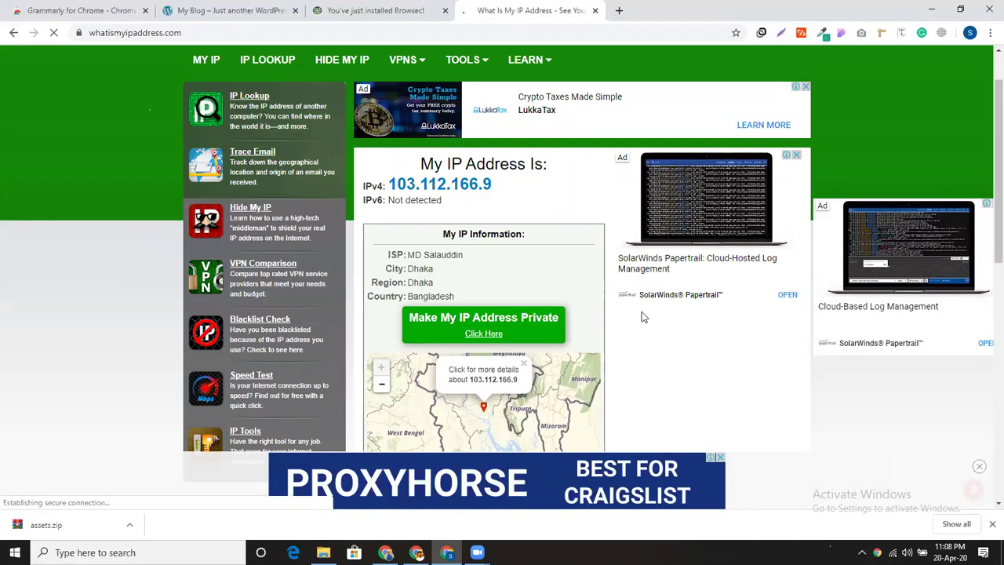
scroll(65, 186, up, 1)
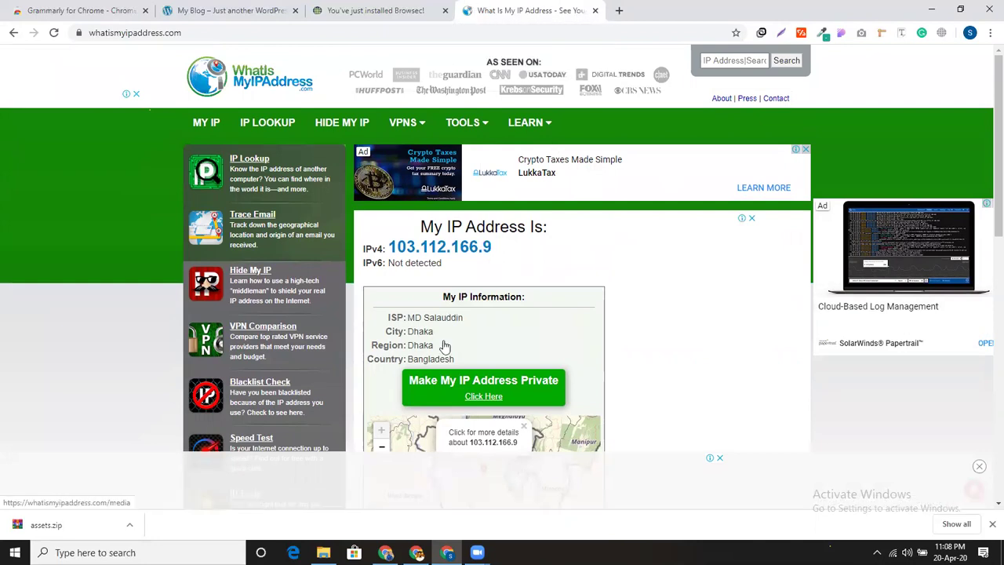
click(619, 10)
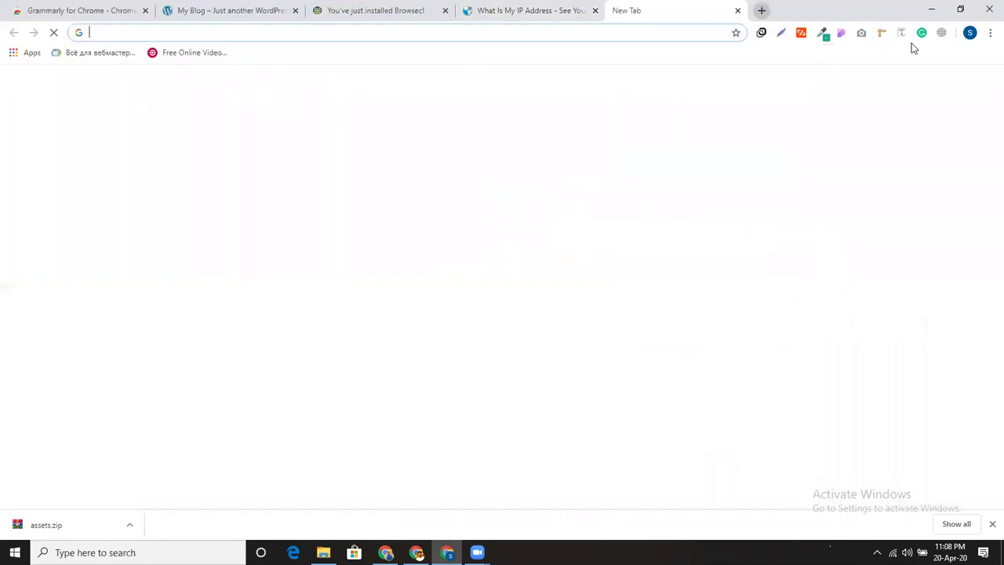
Turn Browsec VPN on, set its virtual location to United States, and reload the page
click(942, 37)
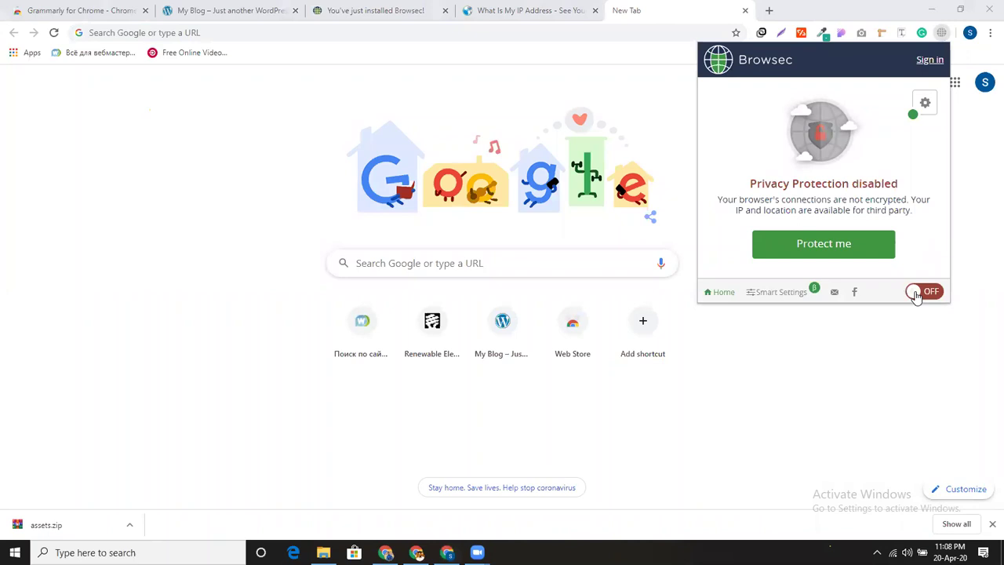
click(920, 291)
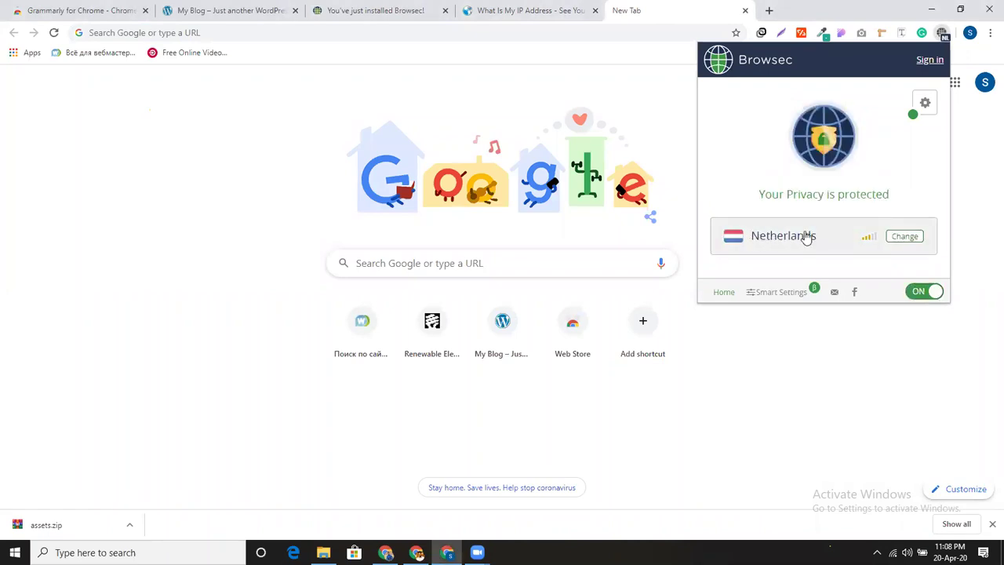
click(806, 237)
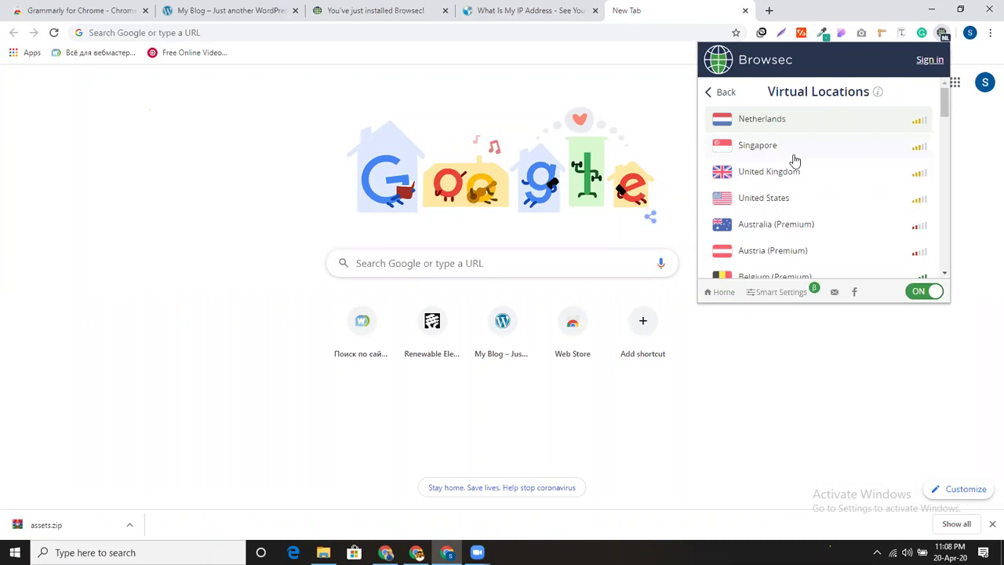
scroll(796, 193, down, 1)
scroll(802, 189, down, 12)
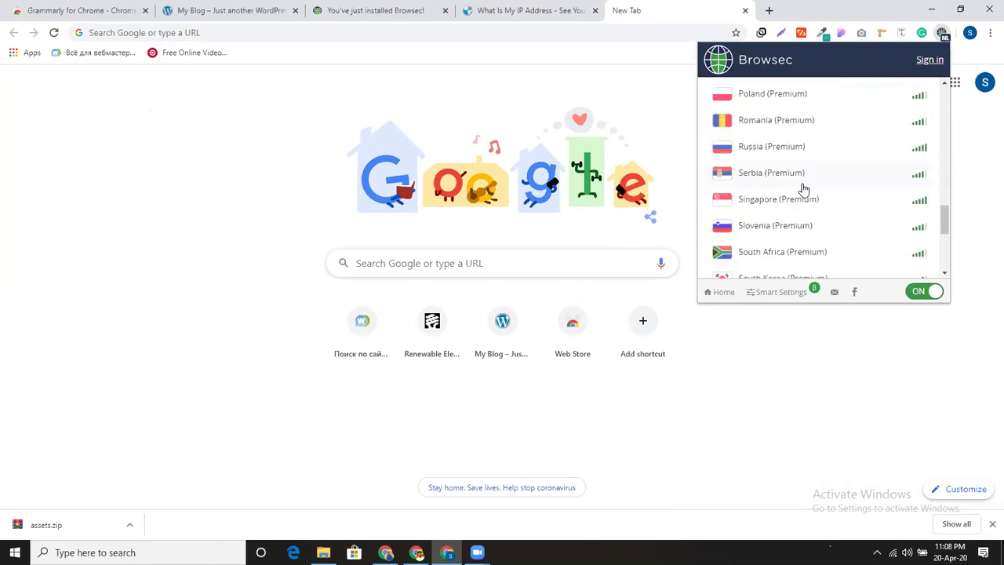
scroll(802, 188, down, 3)
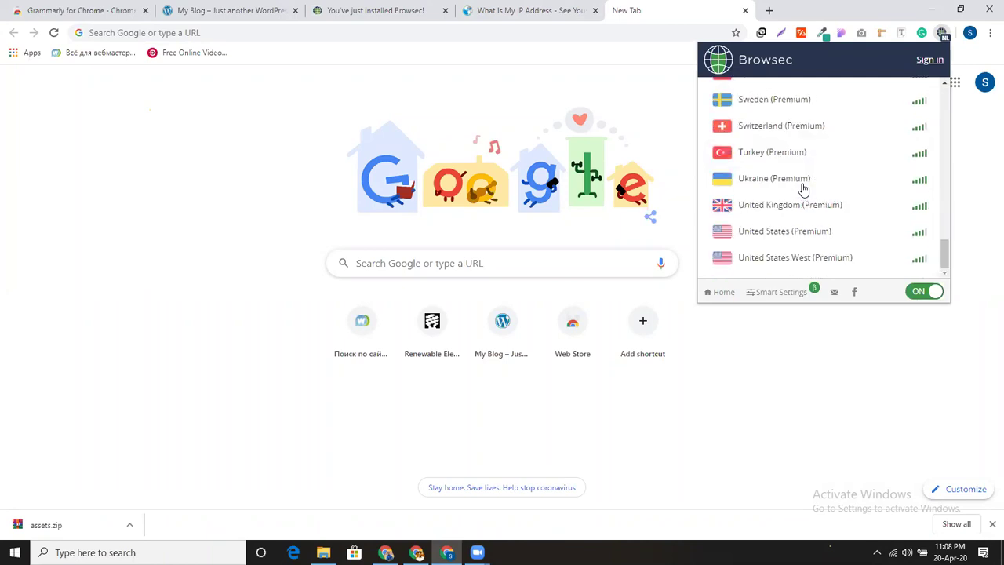
scroll(781, 205, up, 2)
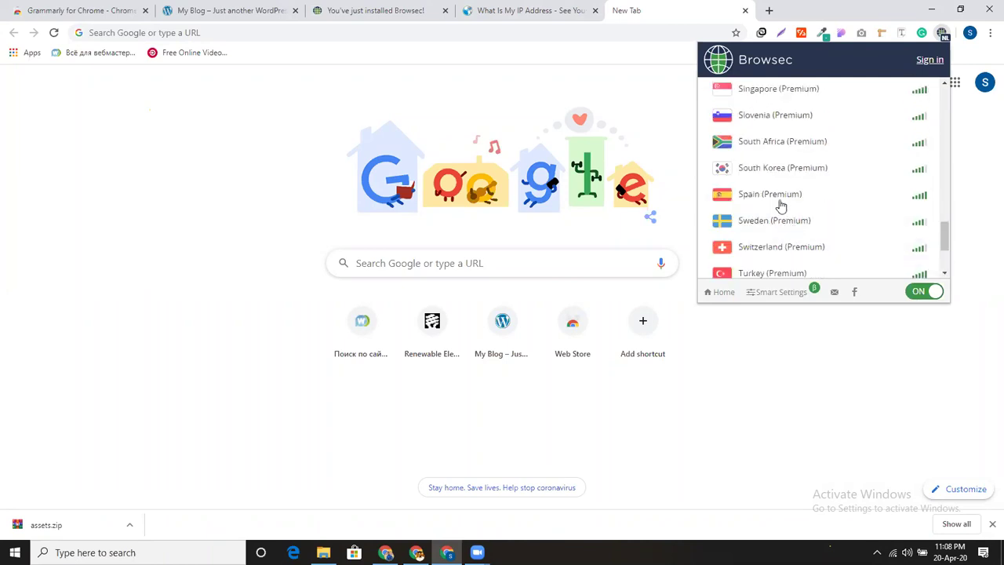
scroll(779, 200, up, 4)
scroll(775, 185, up, 5)
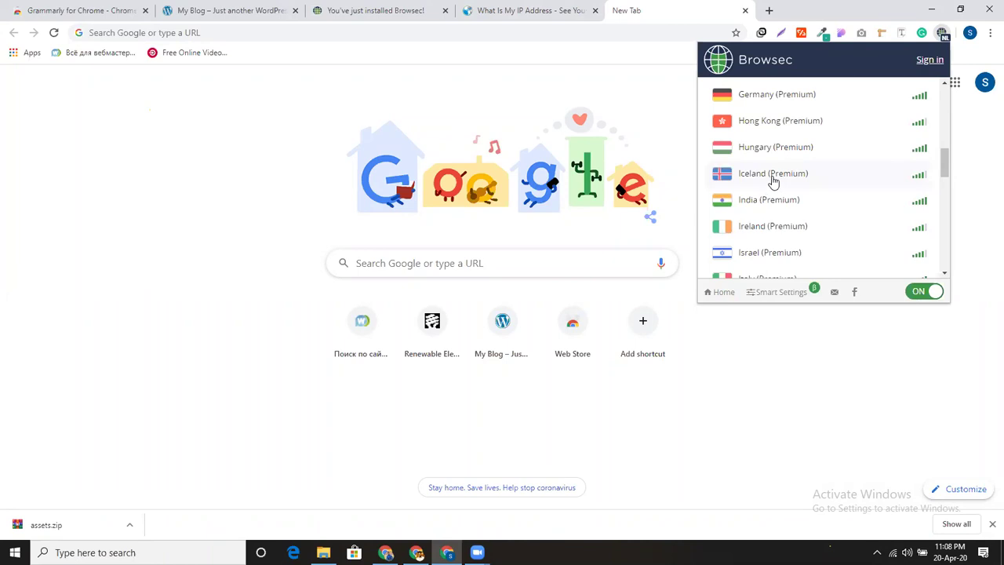
scroll(773, 181, up, 5)
scroll(773, 181, up, 3)
click(787, 200)
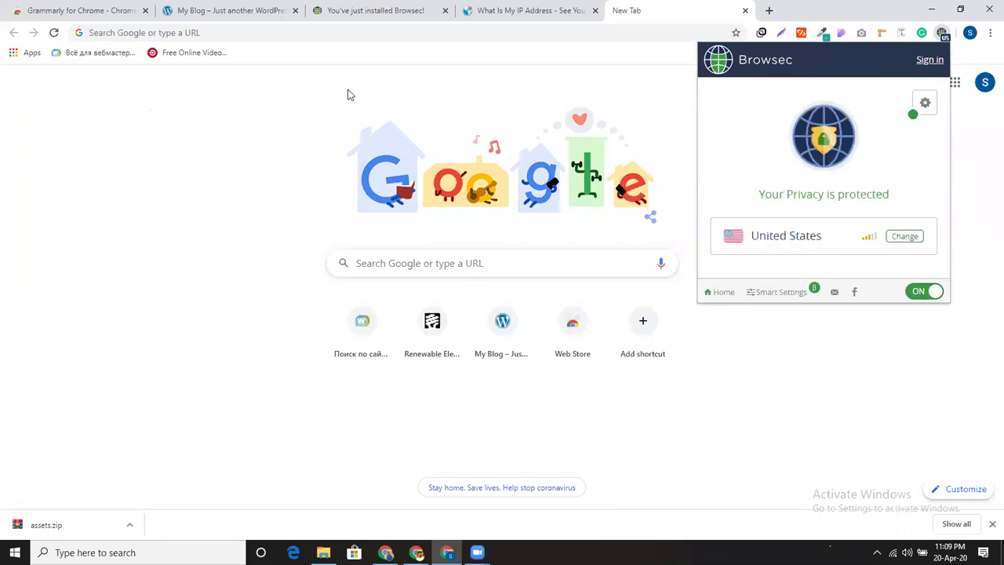
click(55, 33)
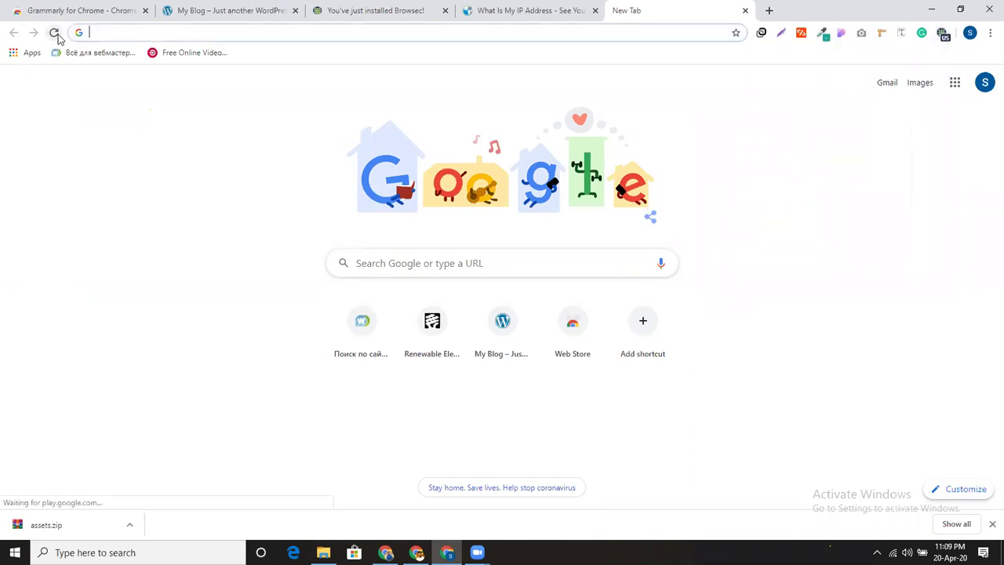
Reload What Is My IP Address to confirm a United States IP, then return to the new tab
key(ctrl+shift+Tab)
click(52, 33)
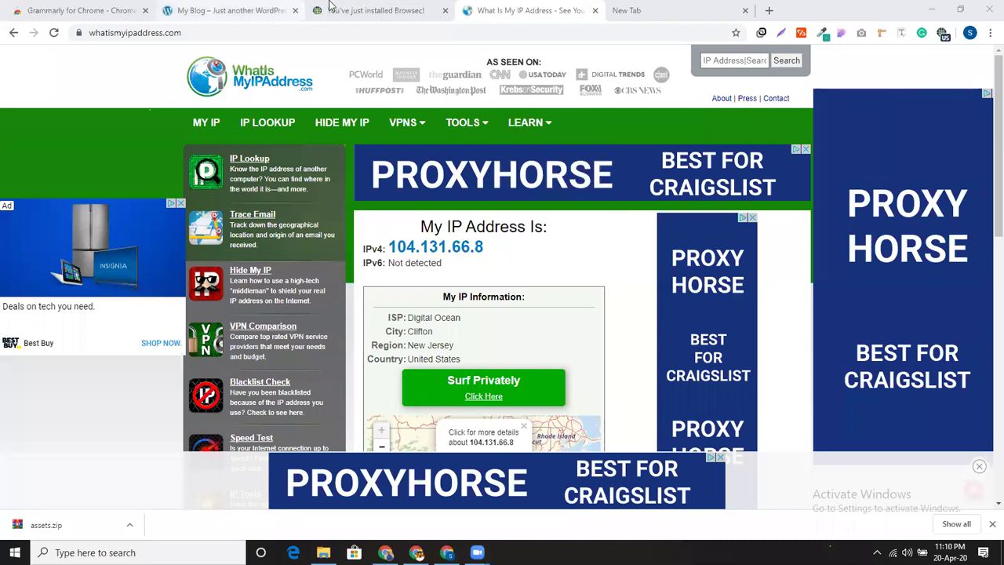
click(353, 10)
click(655, 8)
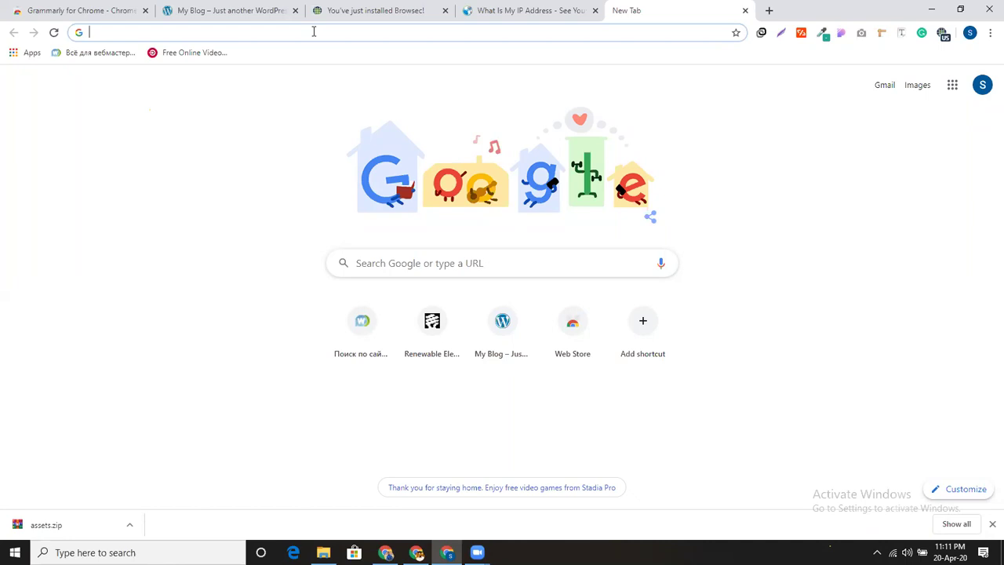
Open the Browsec VPN Web Store page from the 'bro' suggestion and copy its address
text(bro)
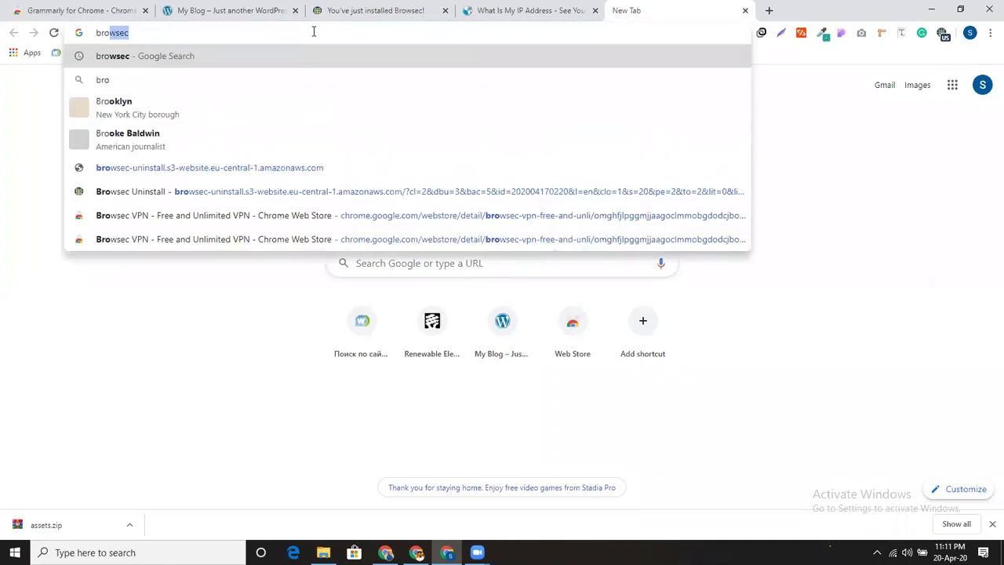
key(Return)
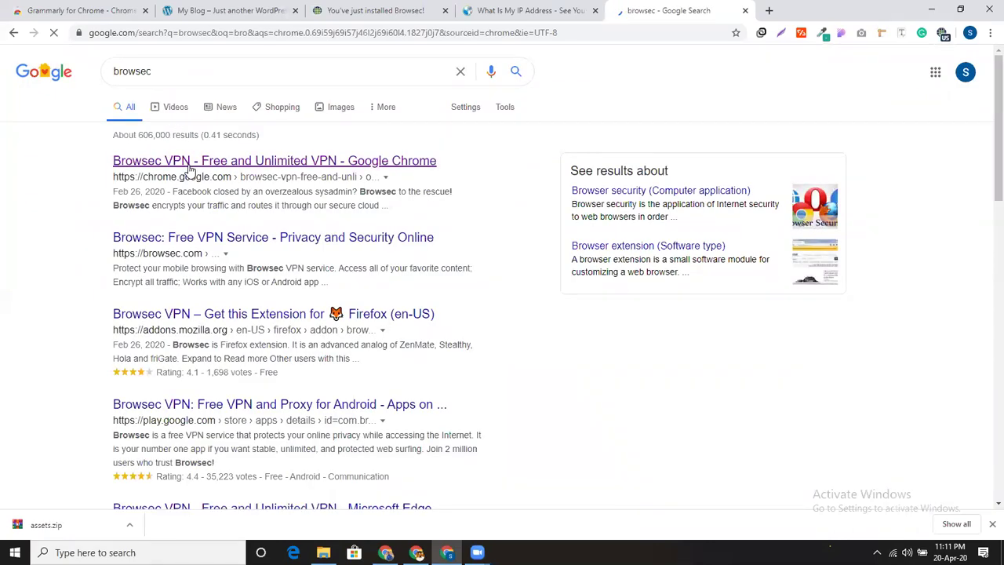
click(255, 31)
key(ctrl+c)
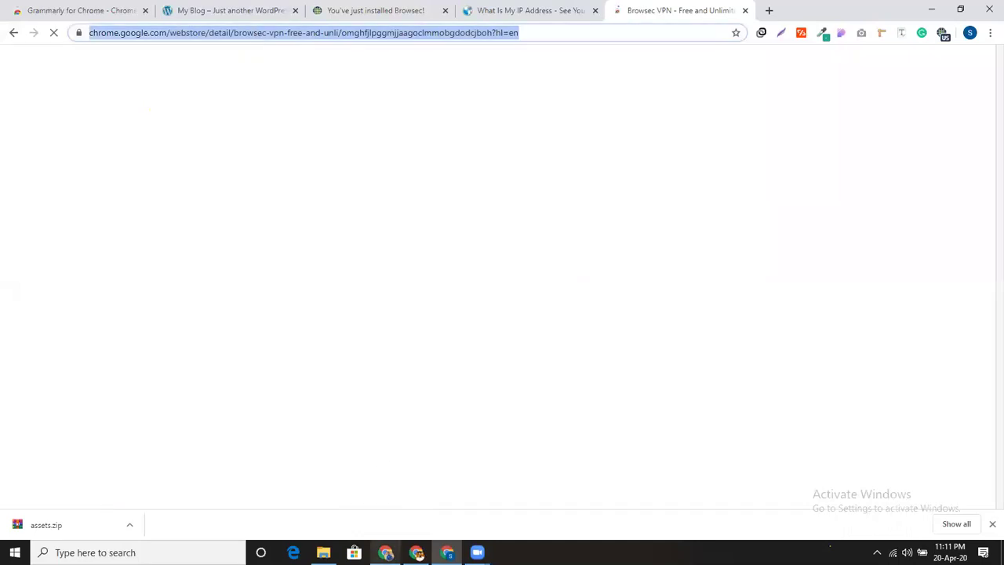
key(alt+Tab)
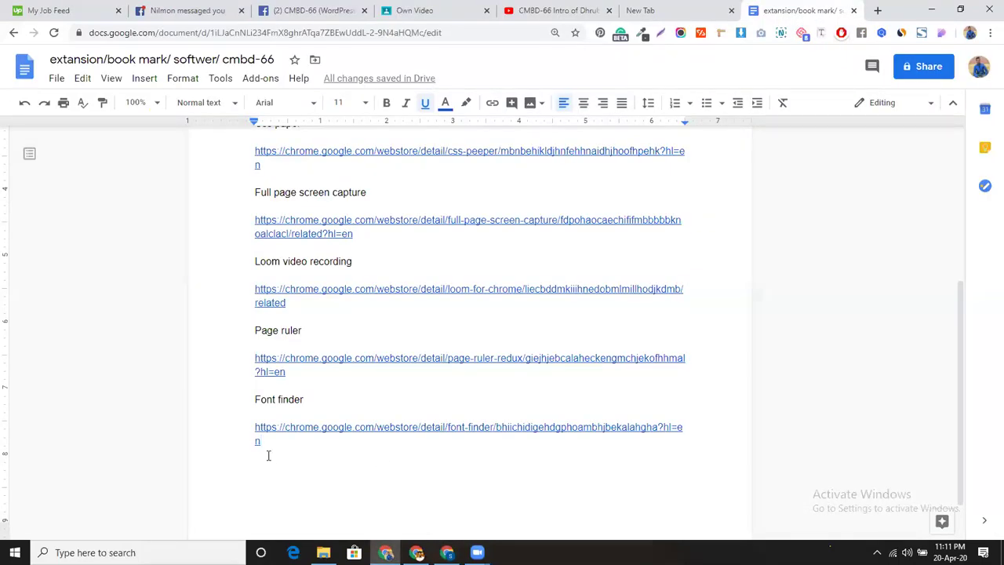
Add a 'Browsec vpn' entry with its pasted Web Store link below Font finder
key(Return)
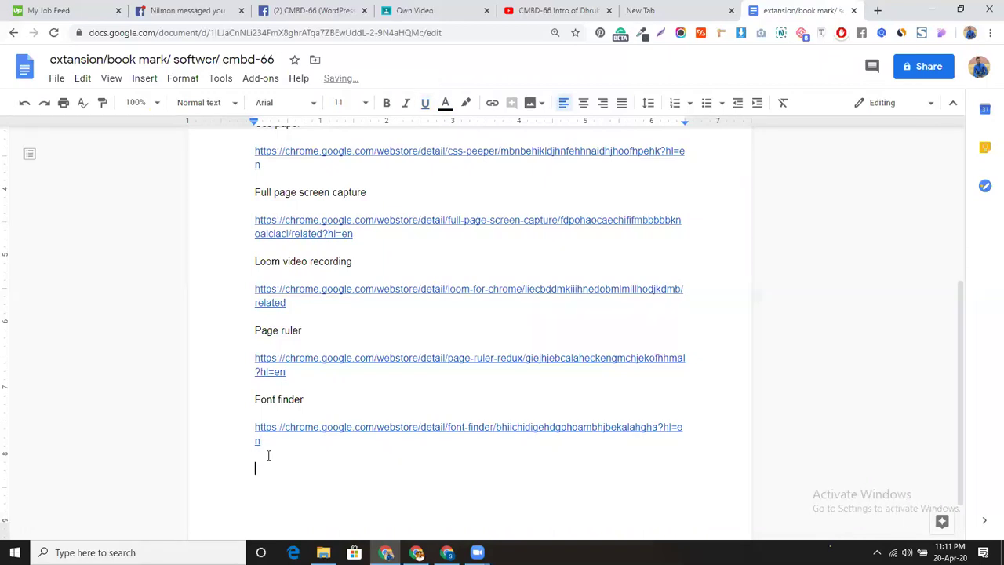
text(Browsec vpn)
key(BackSpace)
text(n)
key(Return)
key(ctrl+v)
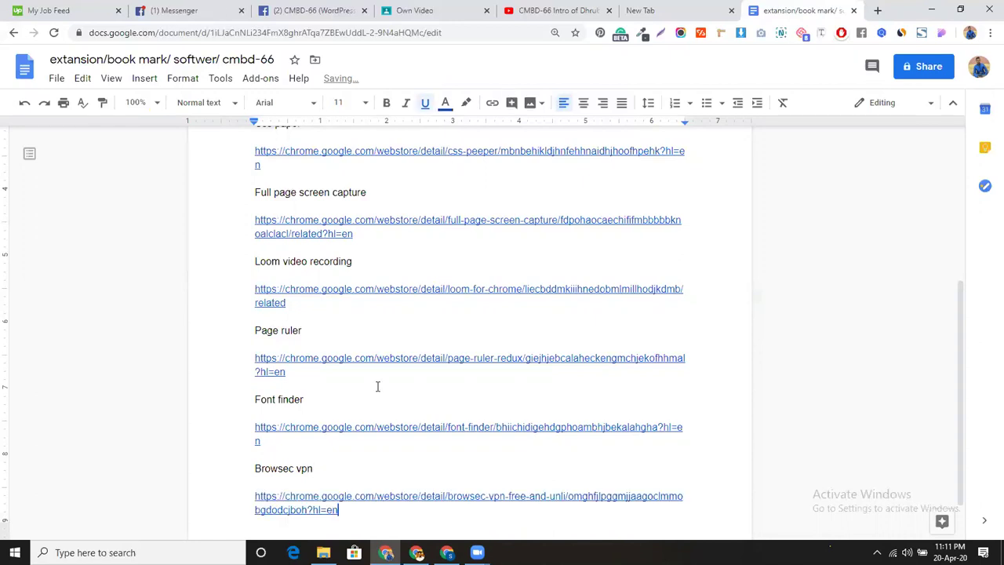
scroll(368, 423, down, 2)
key(alt+Tab)
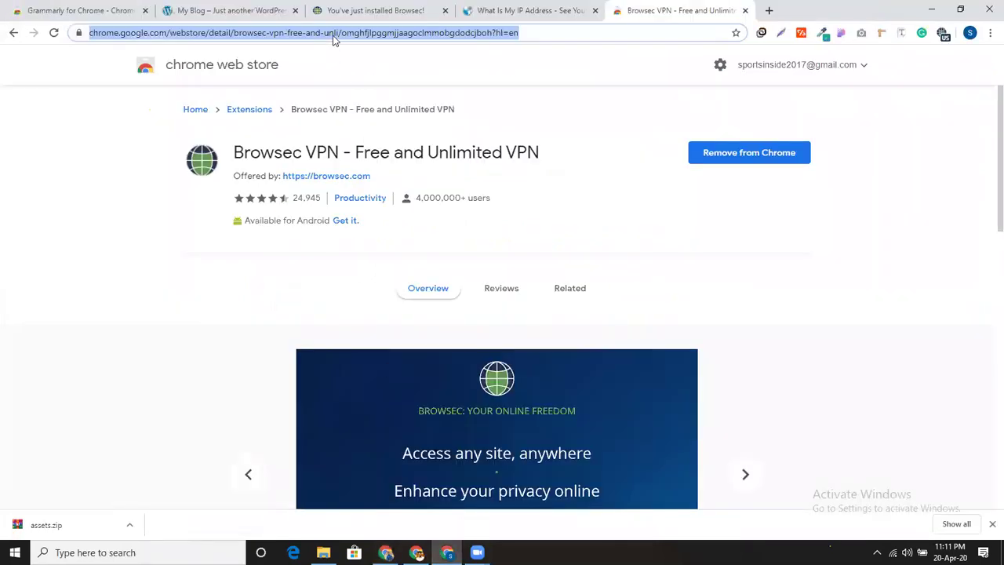
Search 'hox vpn', open the Hoxx VPN Proxy store listing, and copy its address
text(hox)
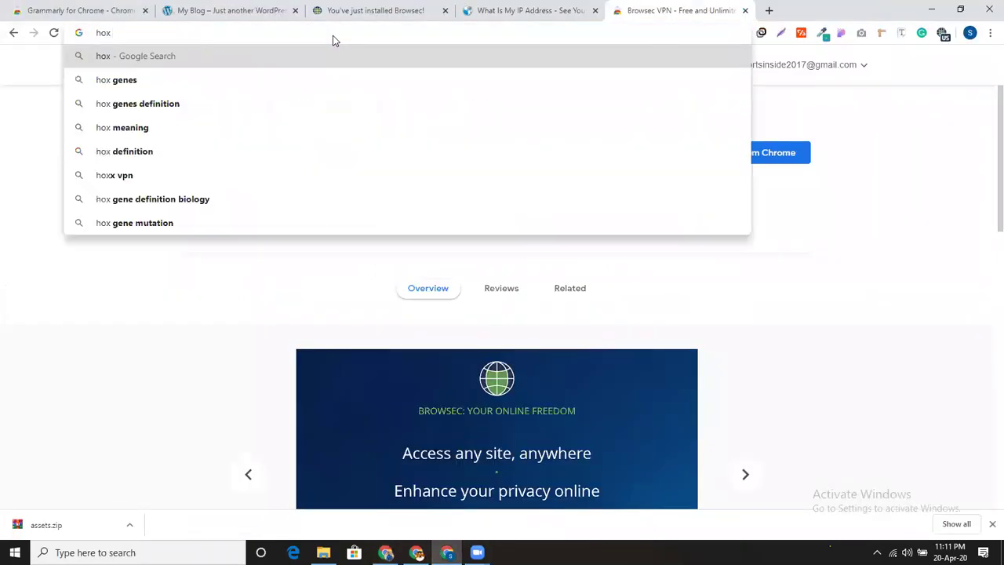
text( vpn)
key(Return)
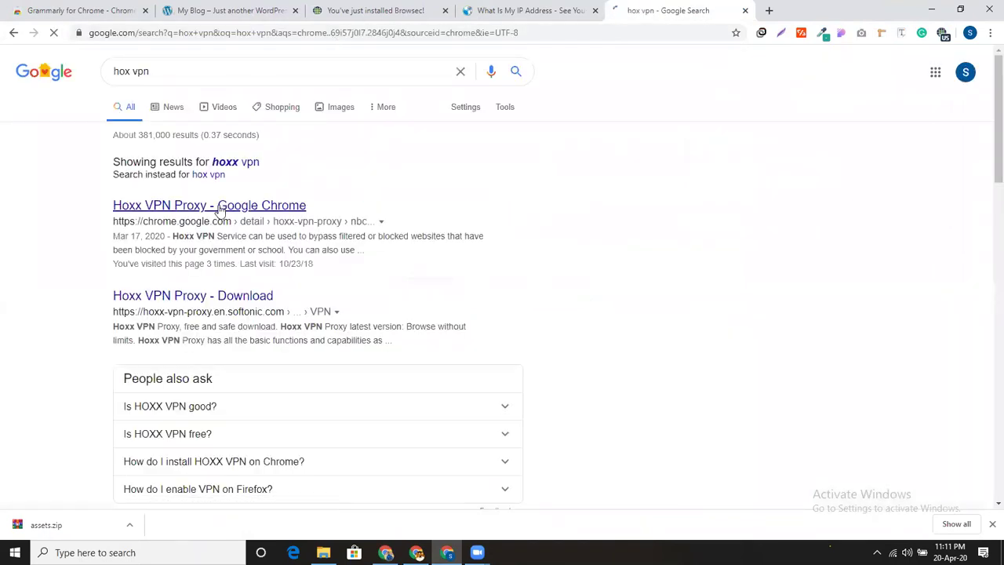
click(219, 203)
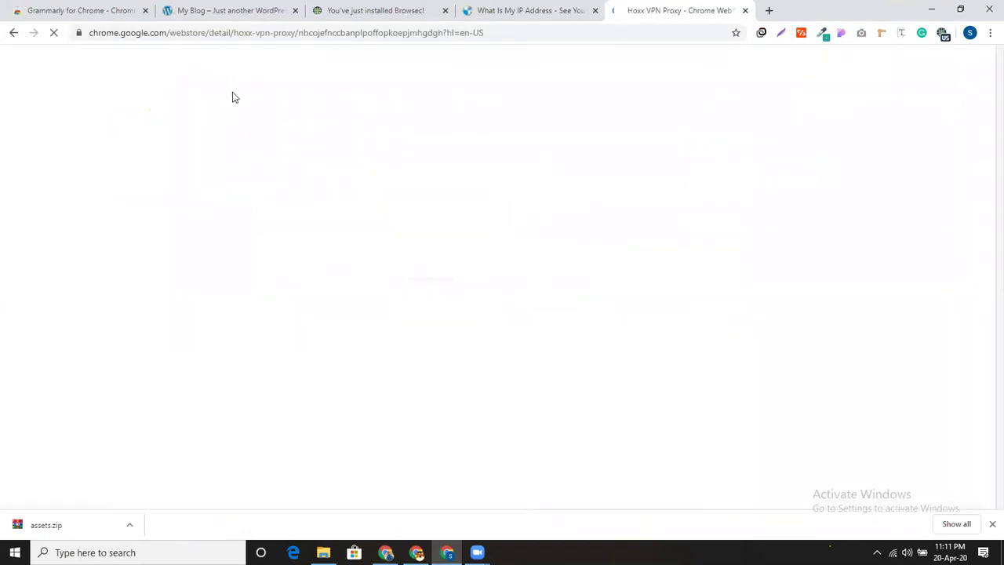
click(240, 33)
key(ctrl+c)
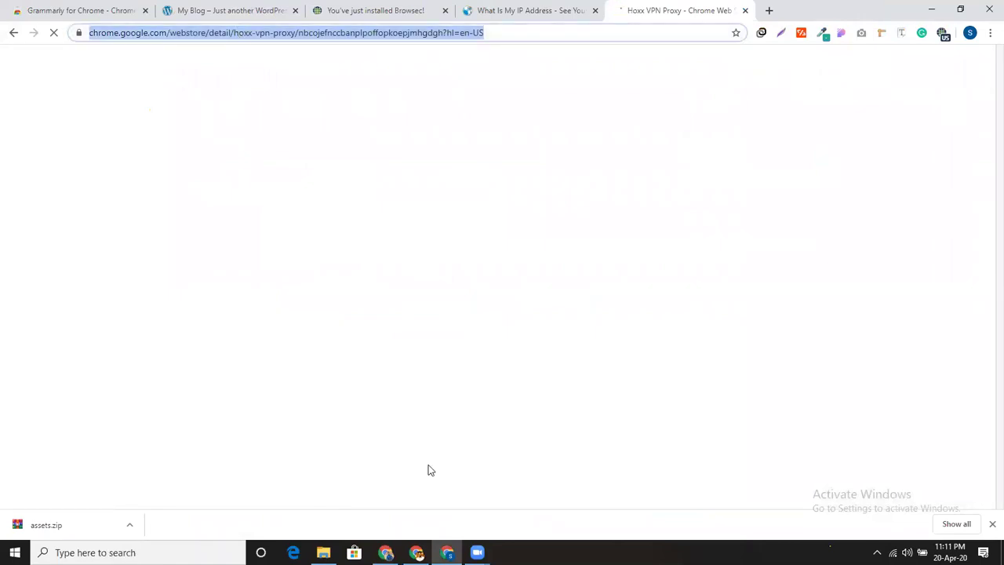
key(alt+Tab)
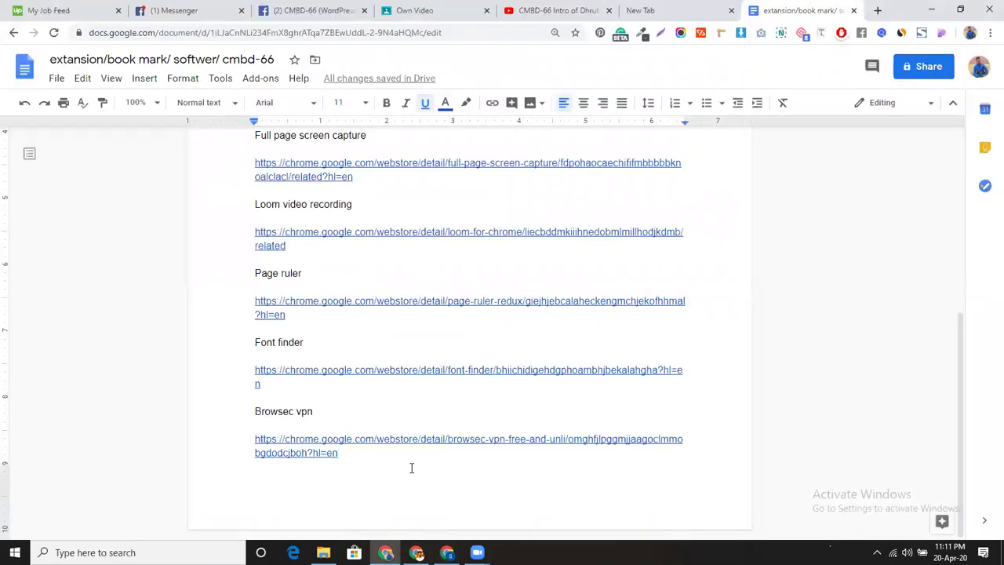
Add a 'Hox vpn' entry with its pasted Hoxx VPN store link, then open a new tab
key(Return)
text(Hox vpn)
key(Return)
key(Return)
key(ctrl+v)
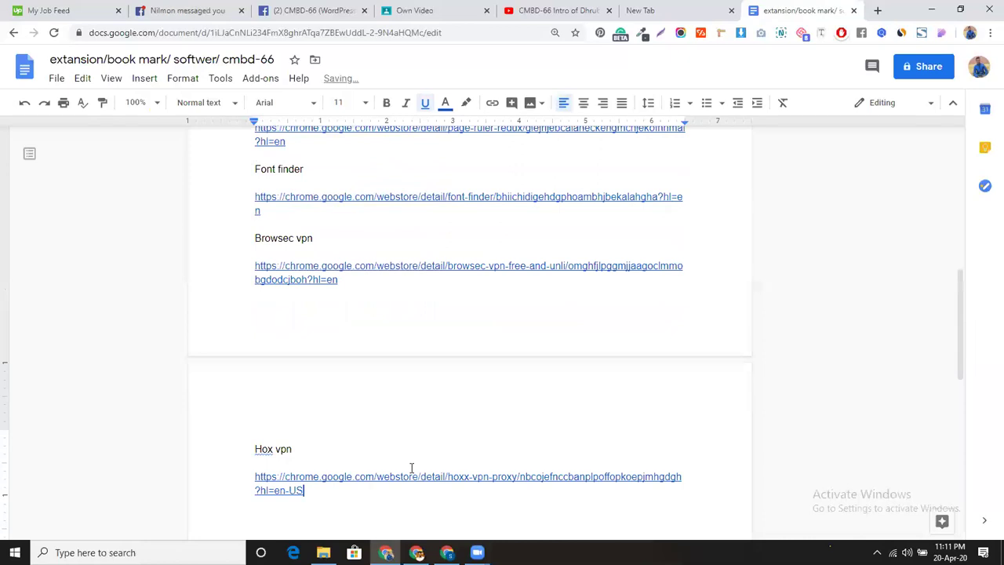
key(Return)
key(Return)
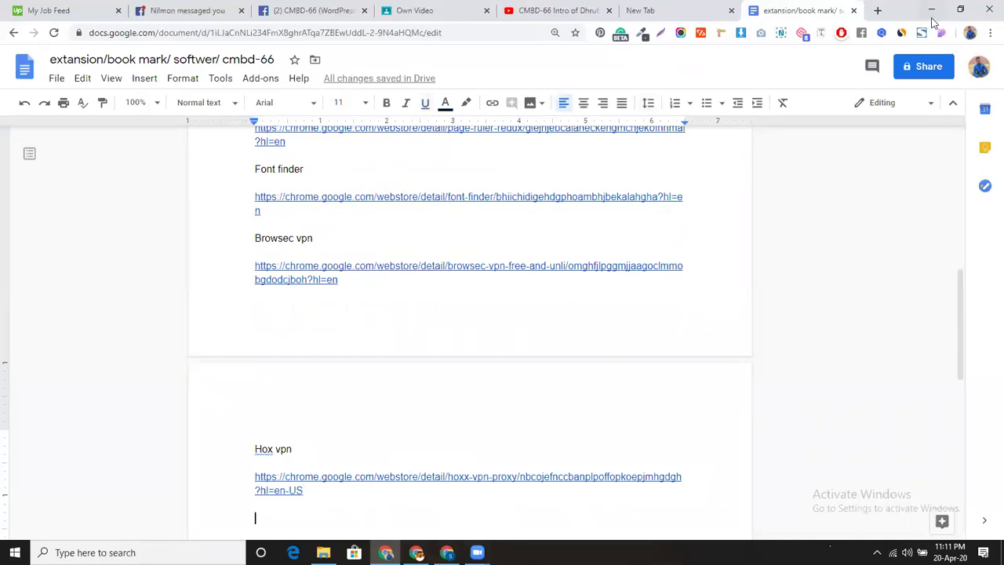
click(878, 14)
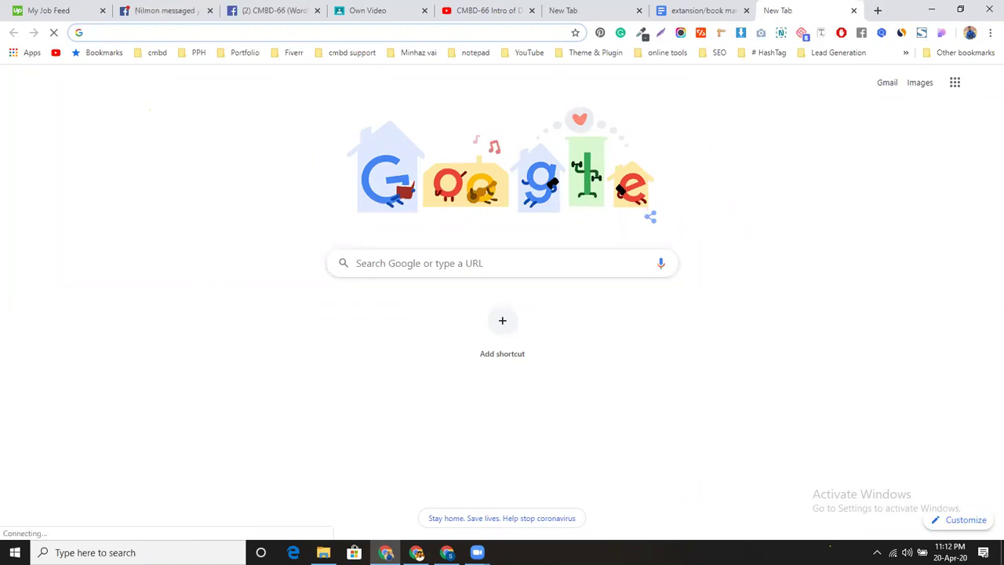
click(423, 547)
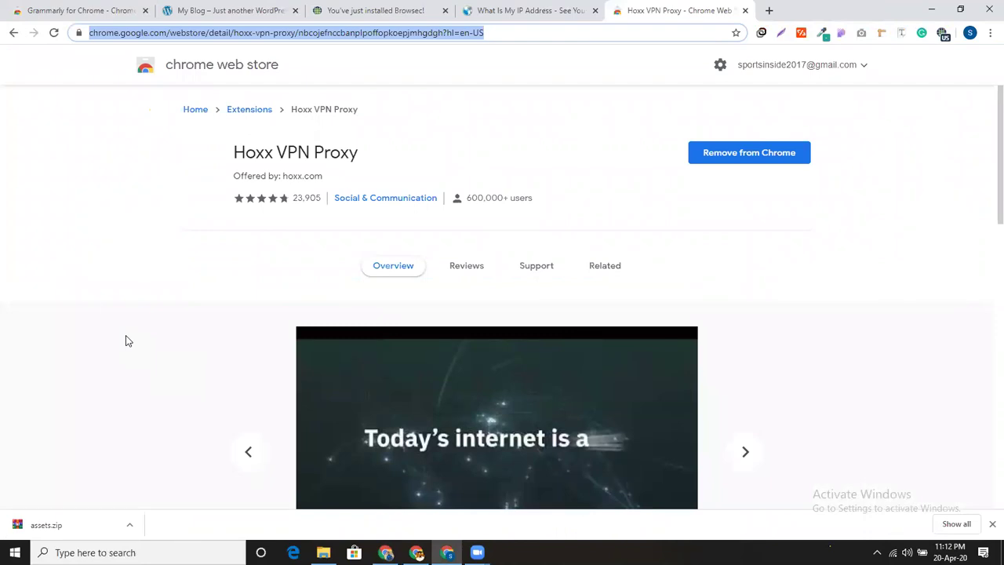
In a new tab, search Google for 'duckduckgo' using the address-bar suggestion
click(768, 10)
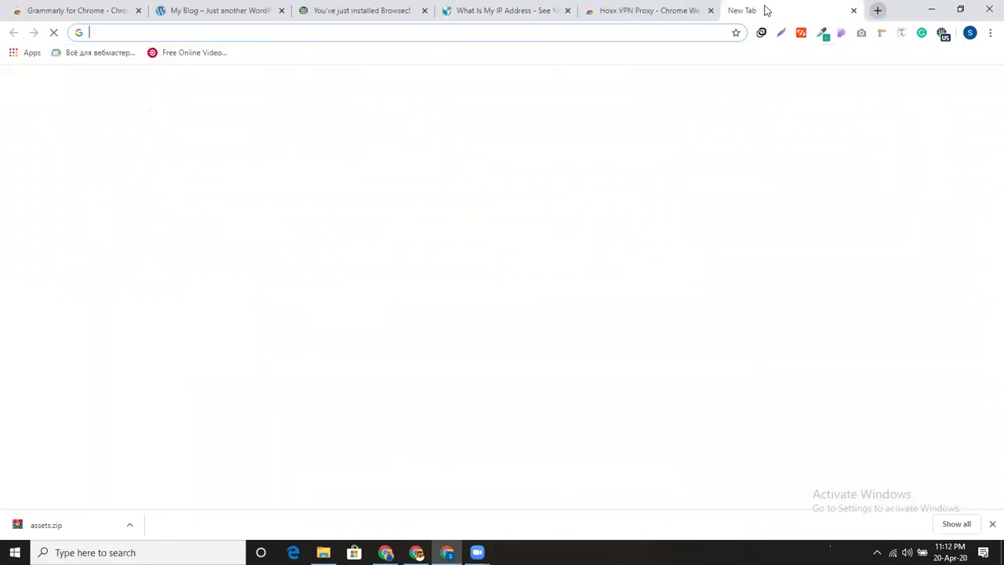
text(fuc)
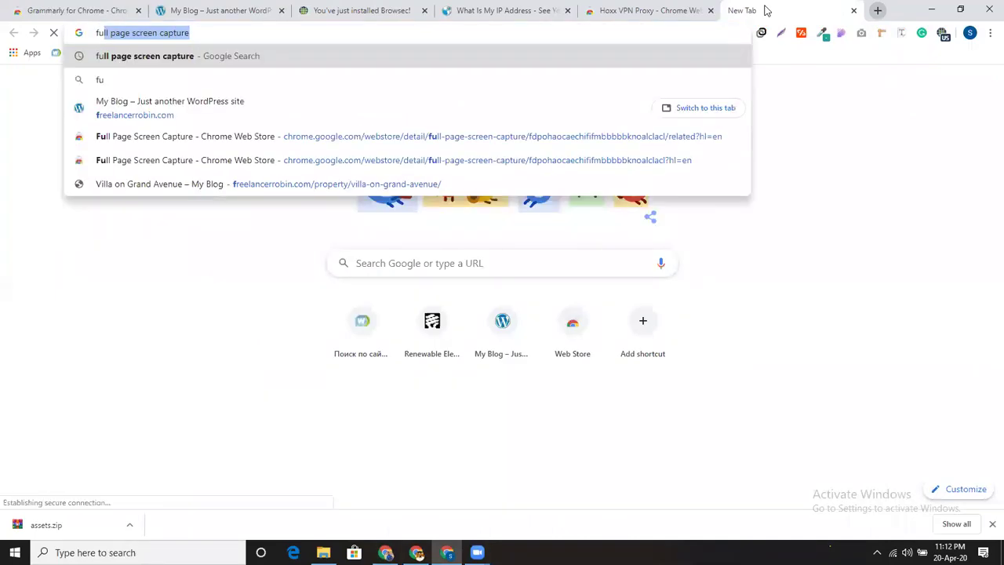
key(BackSpace)
key(BackSpace)
key(BackSpace)
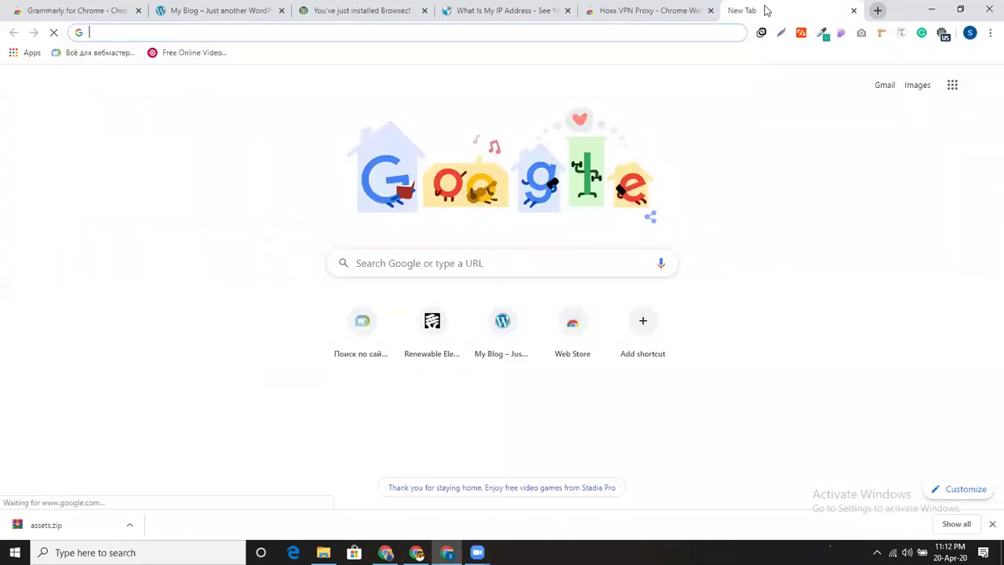
text(duc duc)
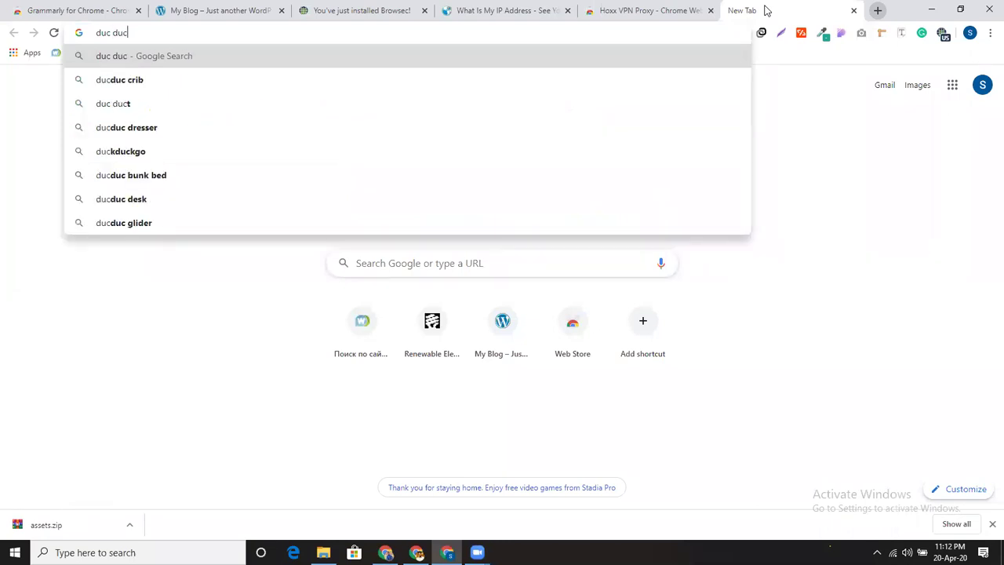
key(Return)
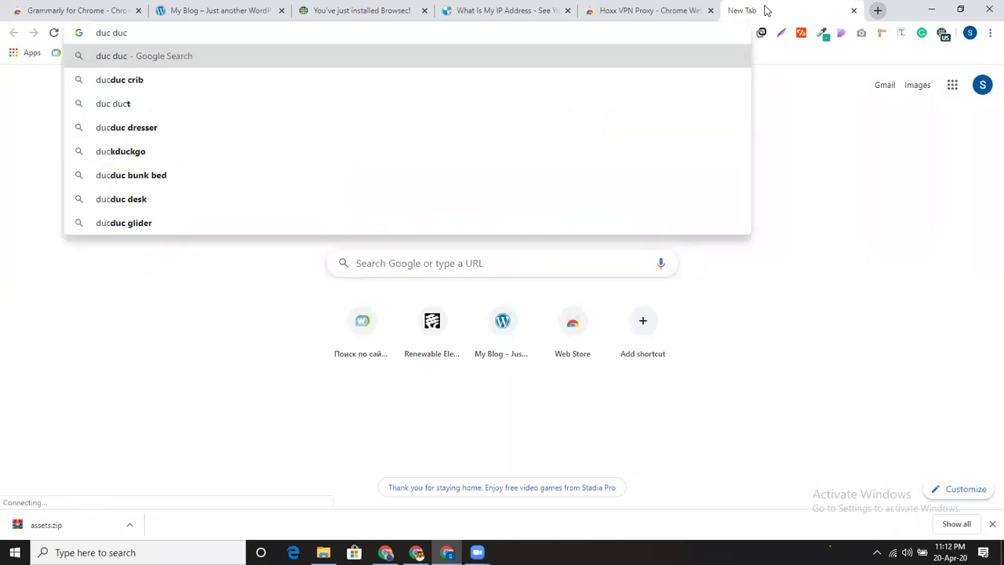
text(go)
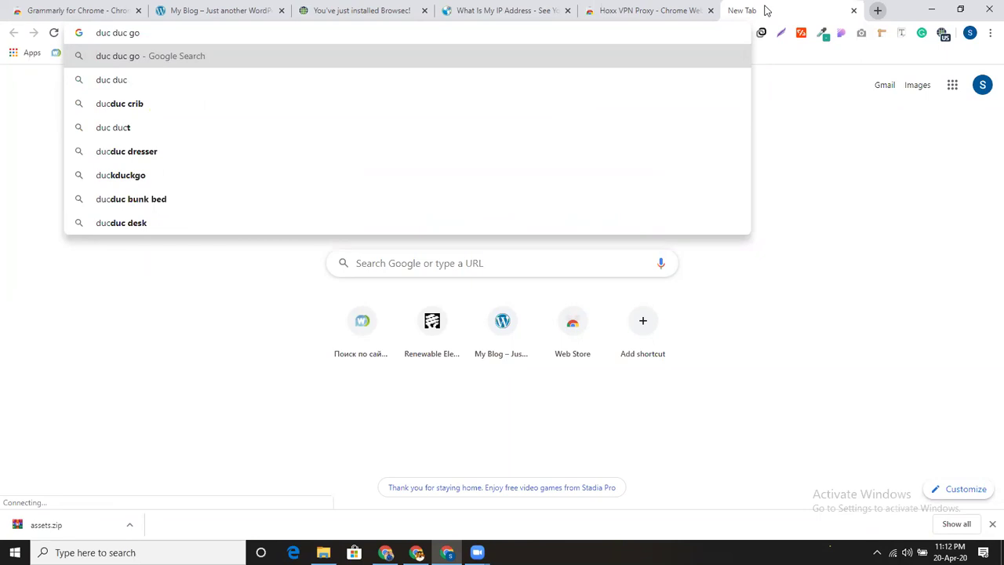
click(421, 182)
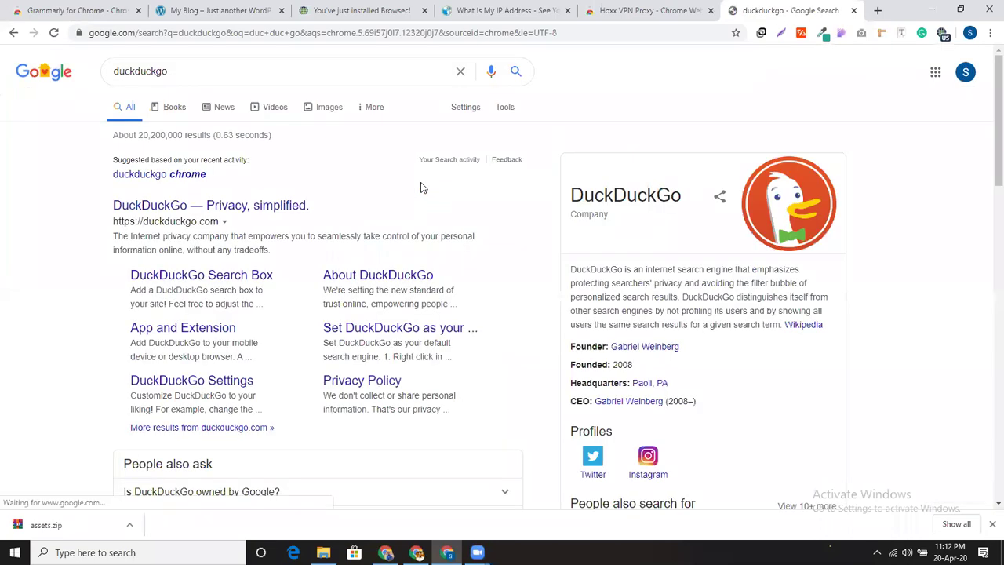
Open the 'DuckDuckGo — Privacy, simplified.' result to load duckduckgo.com
click(284, 208)
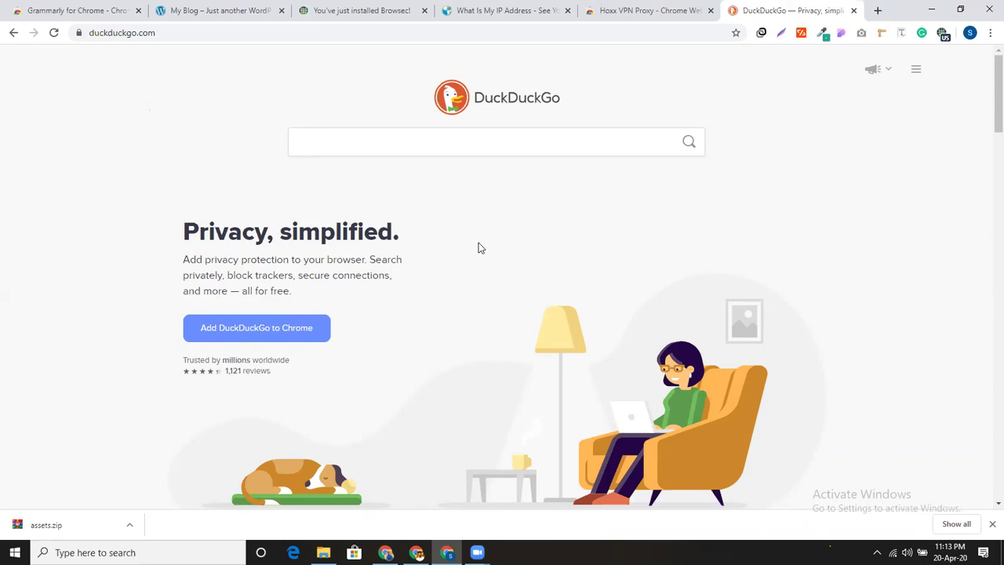
click(504, 30)
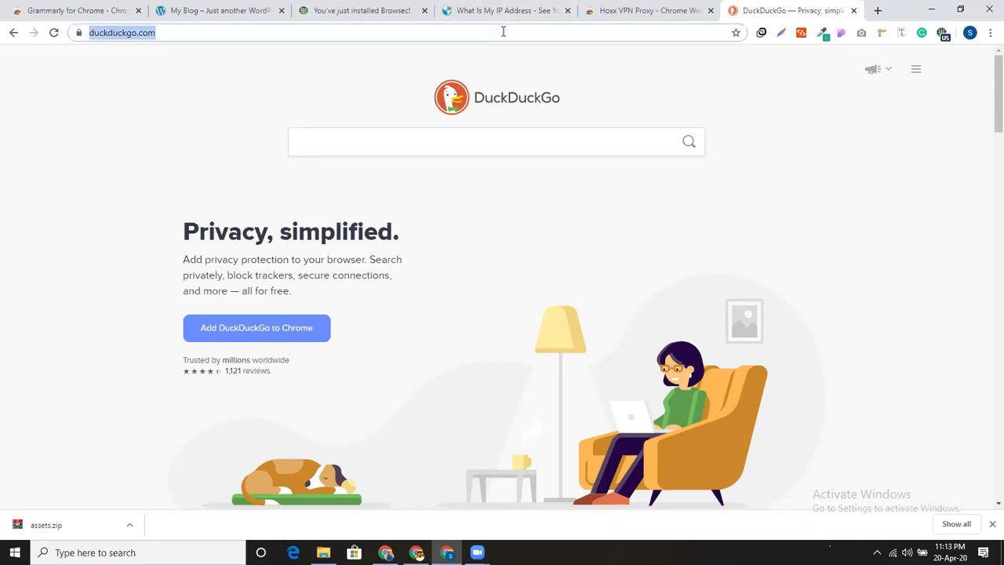
click(496, 217)
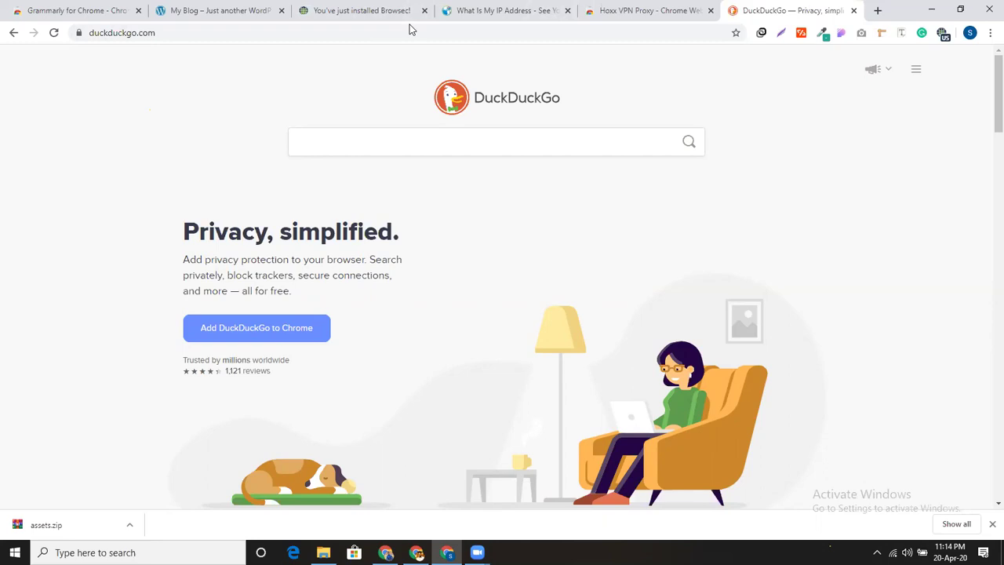
Search Google for 'brave browser' and open the official brave.com result
click(365, 34)
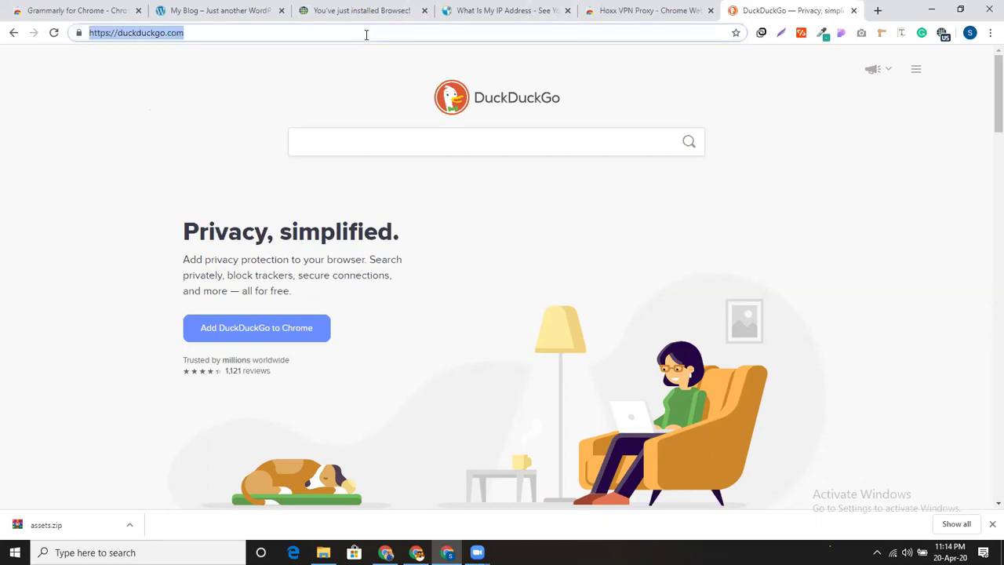
text(varbe)
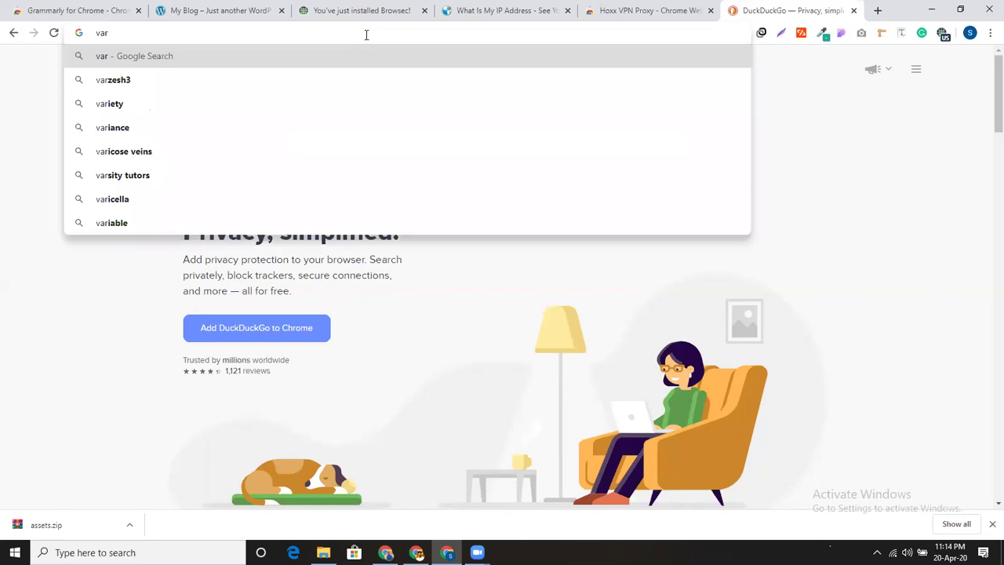
key(BackSpace)
key(BackSpace)
key(BackSpace)
key(BackSpace)
key(BackSpace)
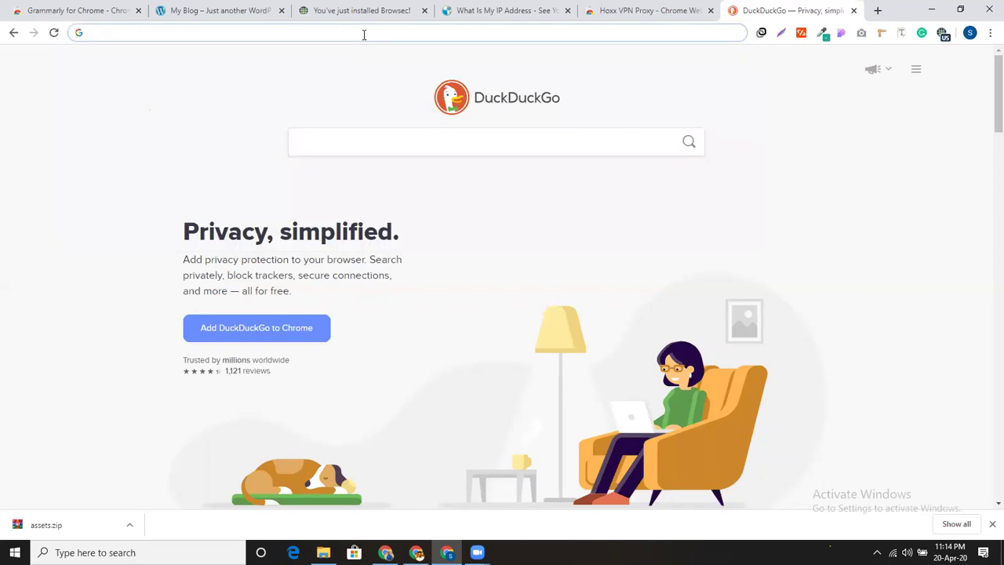
text(bra)
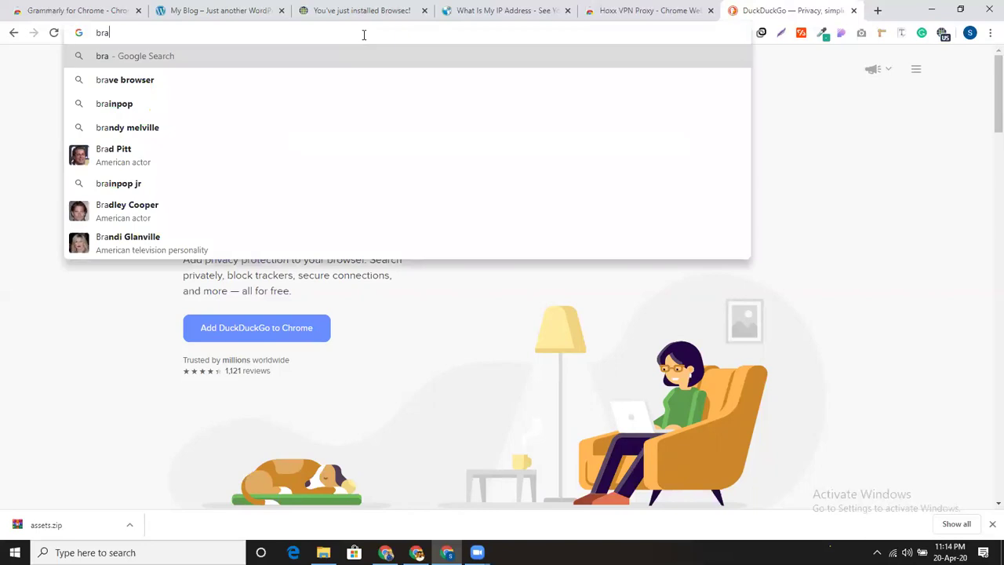
click(229, 83)
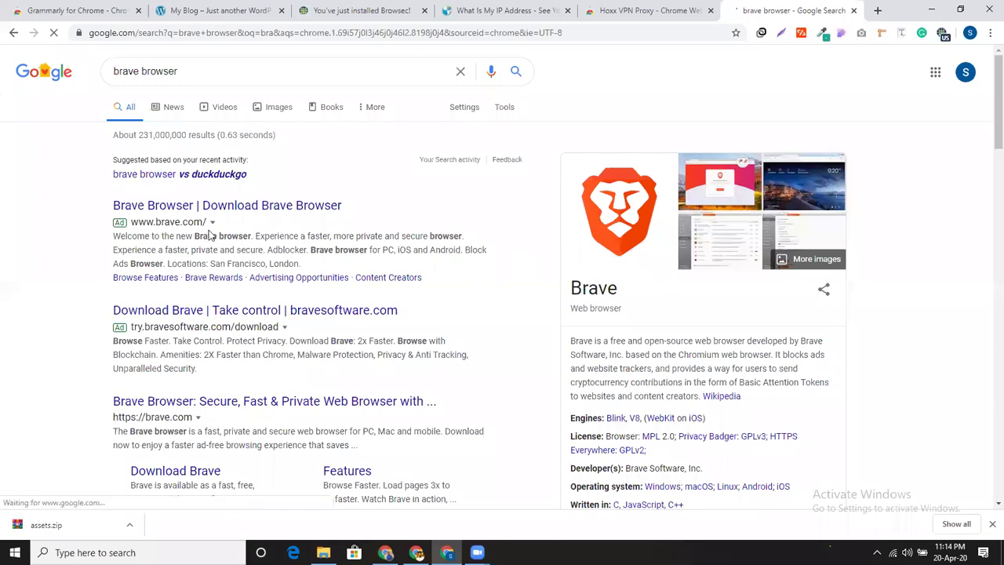
scroll(210, 235, down, 2)
click(392, 213)
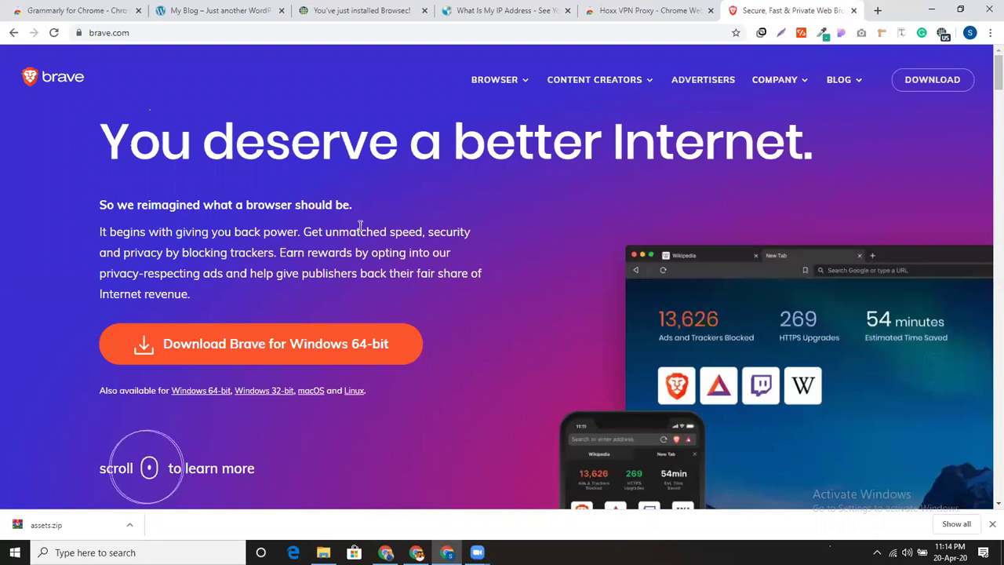
Open a new tab and close the Brave, Hoxx VPN, What Is My IP, Browsec and My Blog tabs
click(878, 11)
click(730, 10)
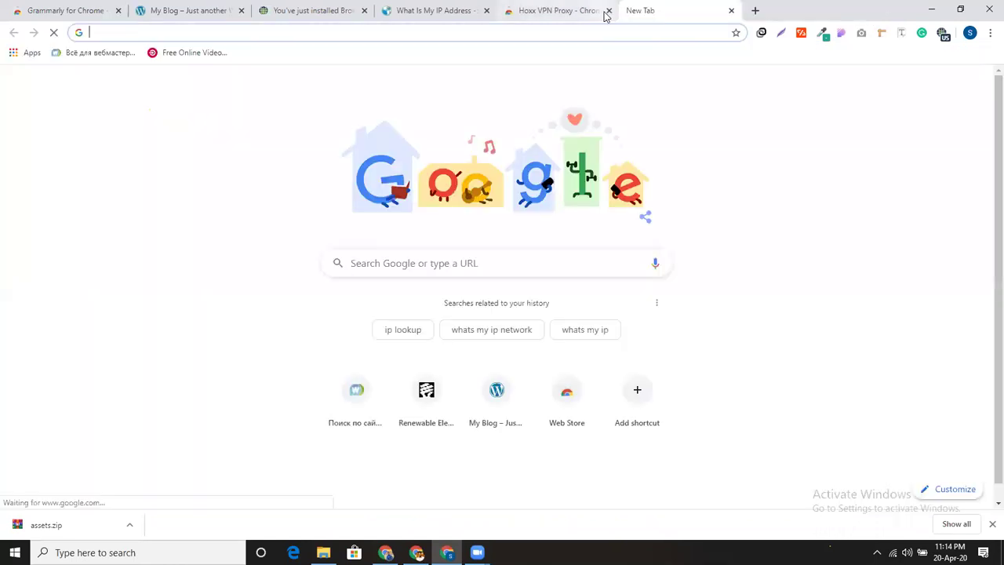
click(609, 11)
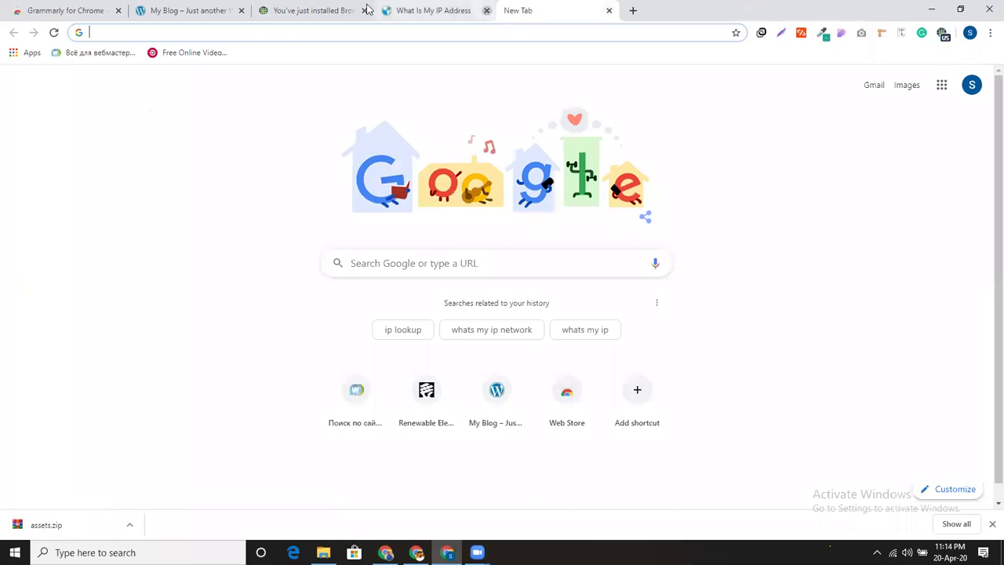
click(486, 11)
click(364, 10)
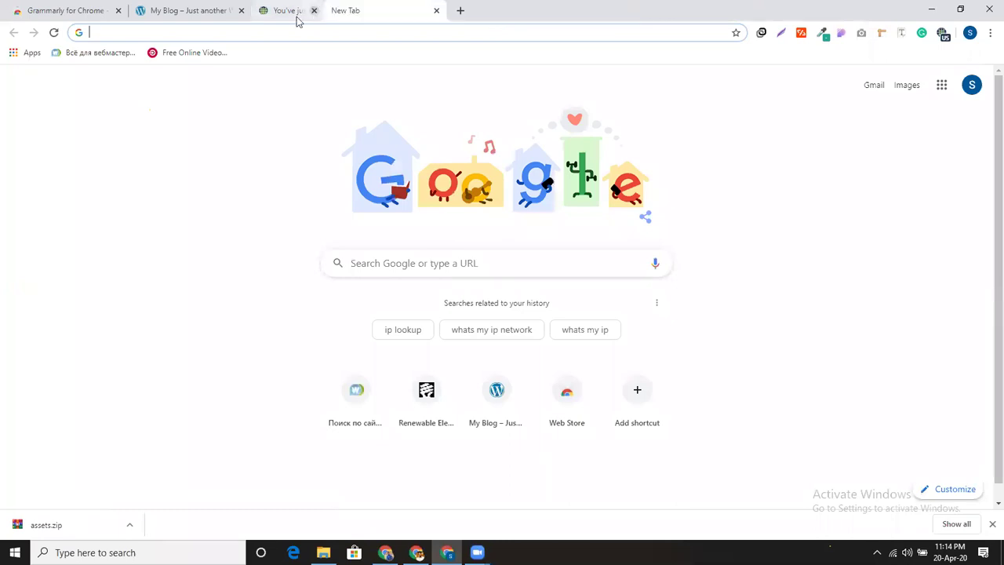
click(241, 10)
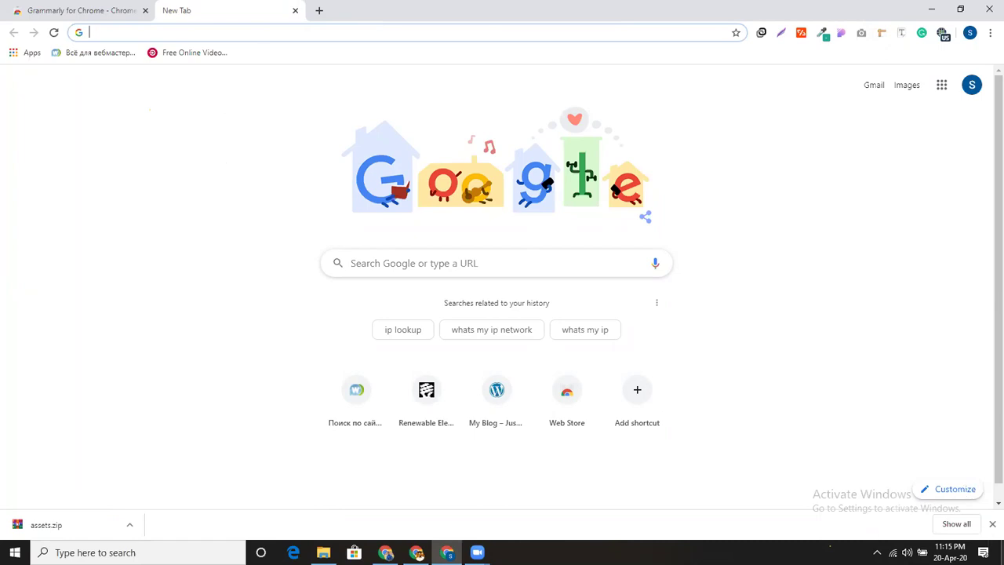
Dismiss Chrome's downloads bar and search Windows for 'te' to find TeamViewer
click(991, 525)
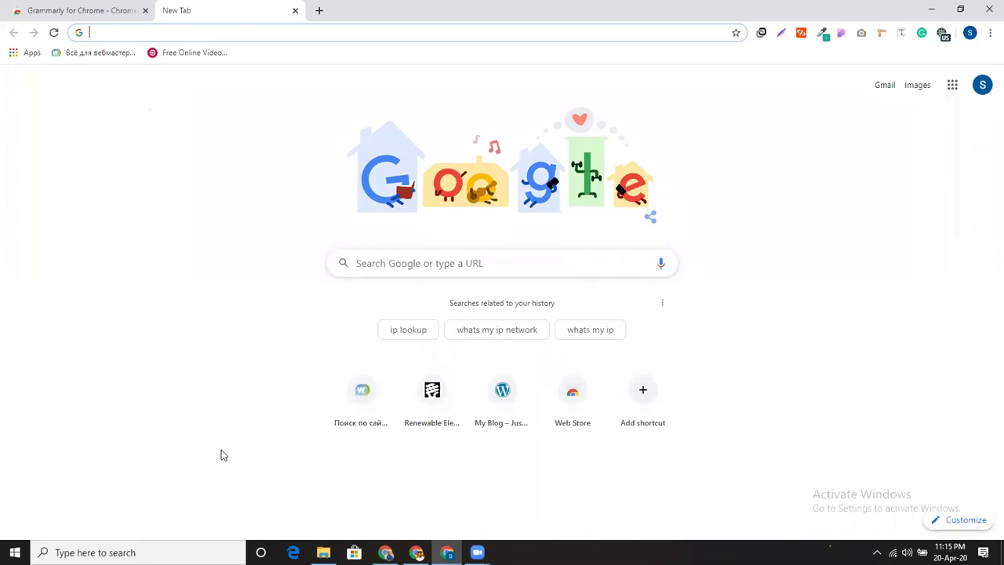
click(143, 547)
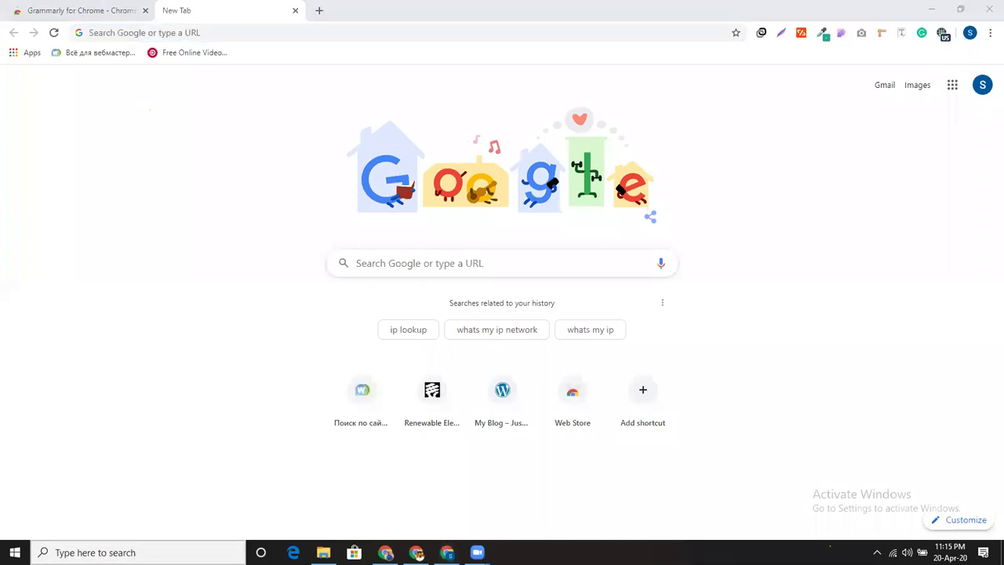
text(te)
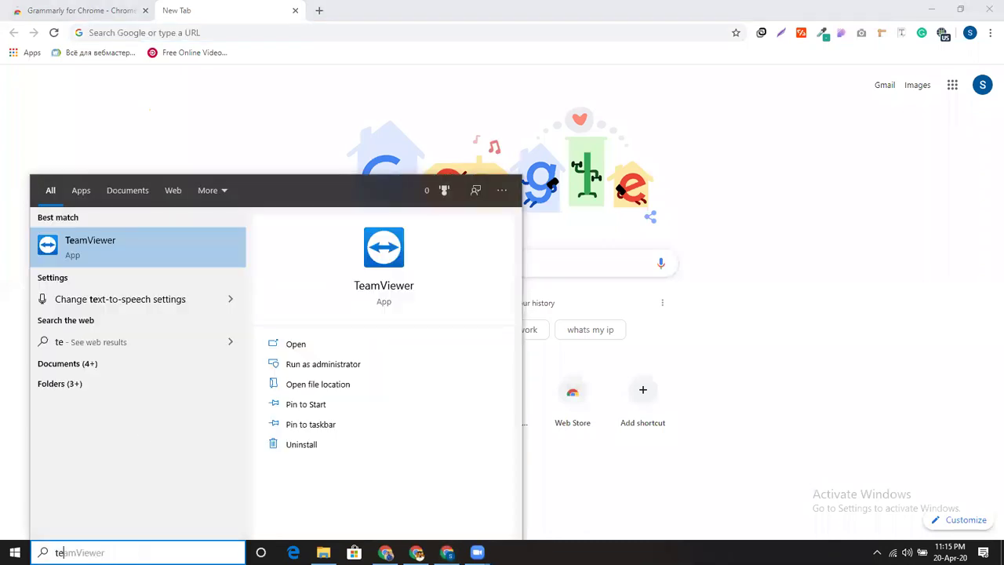
Launch TeamViewer, select its displayed ID, then close the TeamViewer window
click(165, 254)
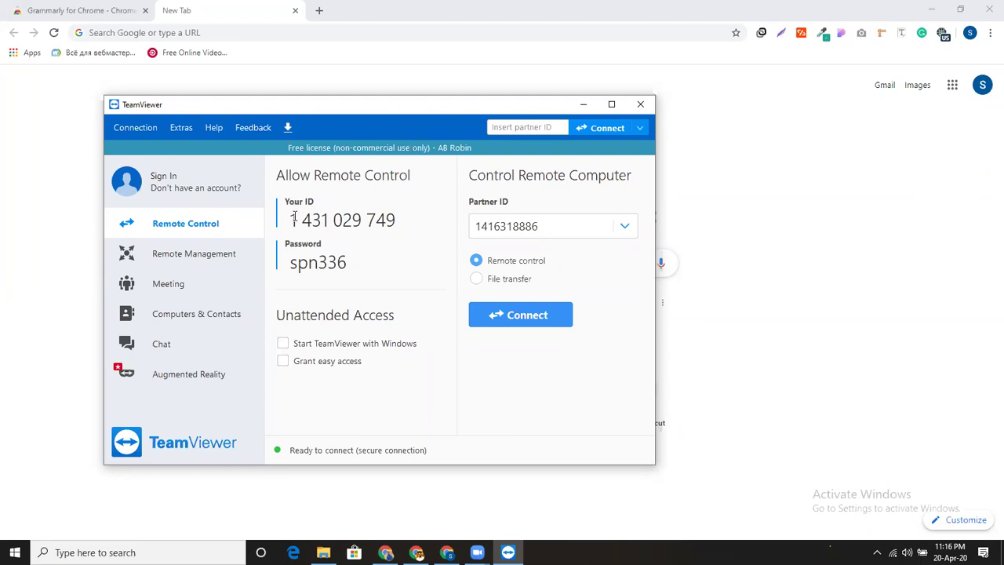
drag(291, 219, 408, 223)
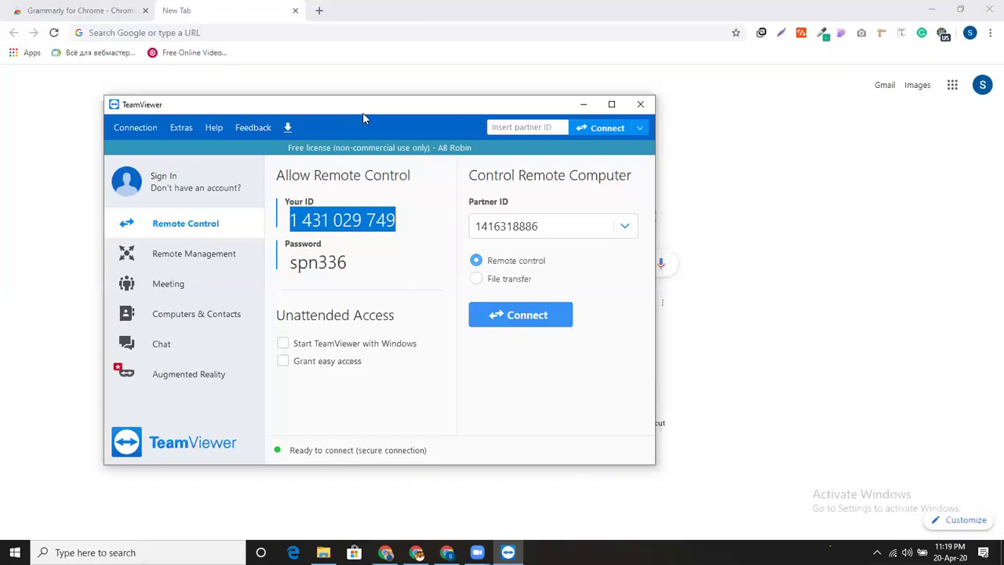
click(640, 107)
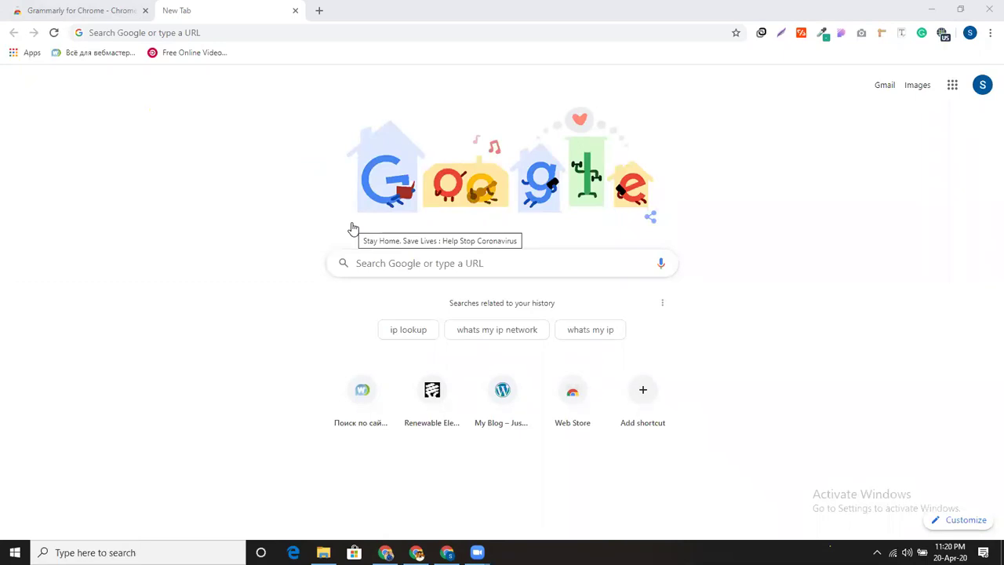
Minimize the front Chrome window and then the second Chrome window behind it
click(931, 10)
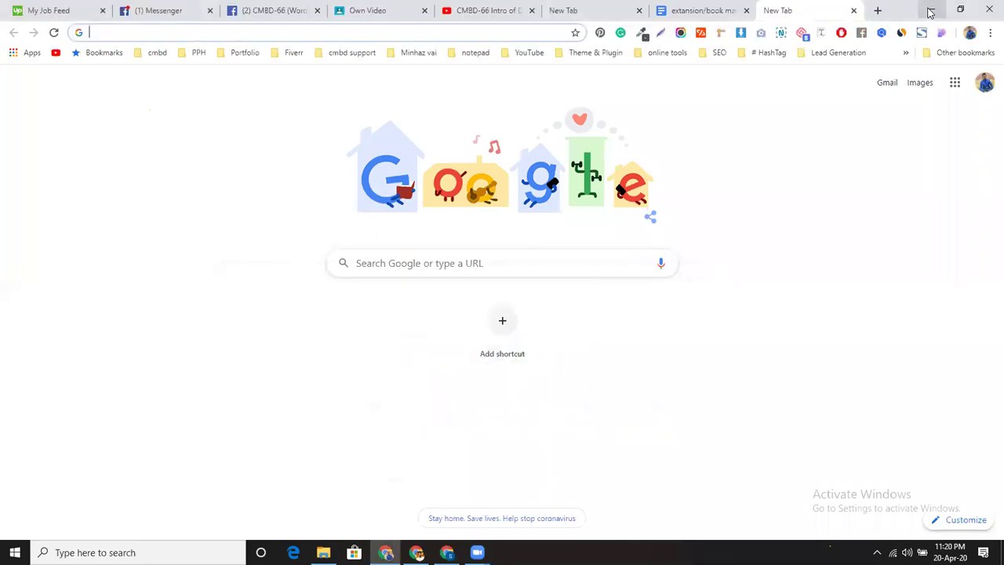
click(930, 12)
Minimize File Explorer to reveal the desktop's This PC, Recycle Bin and Upwork icons
click(930, 12)
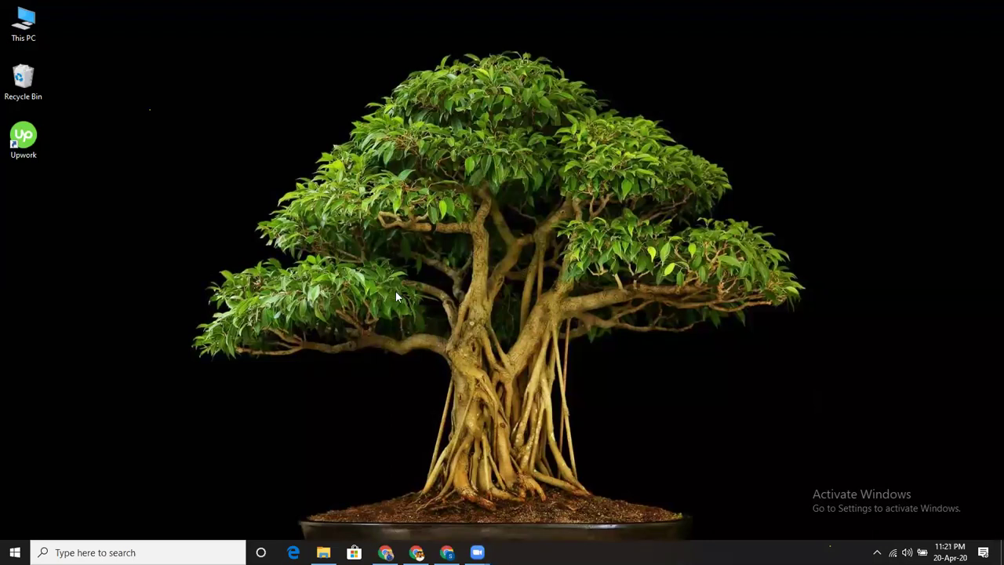
Open This PC from its desktop icon
double_click(22, 33)
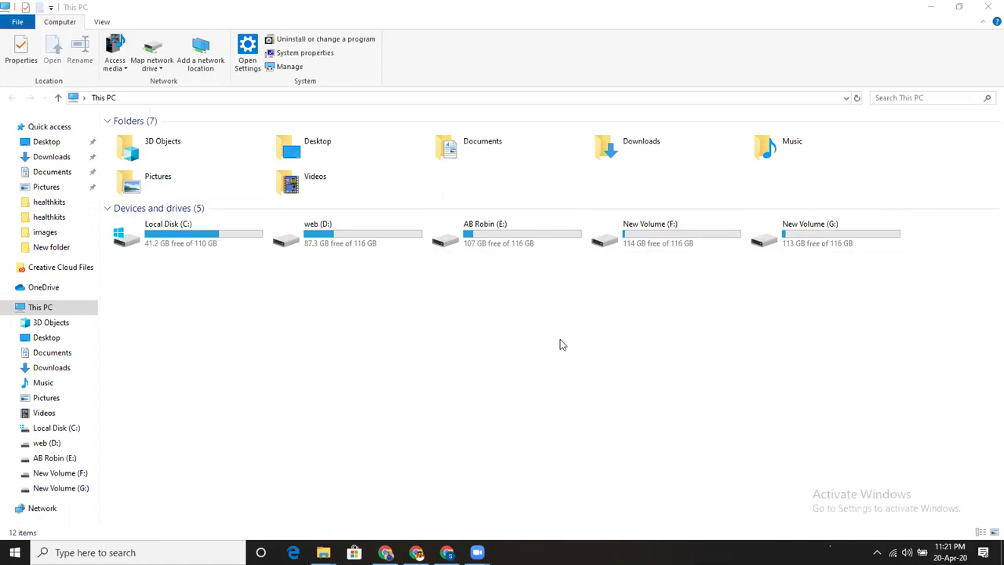
Open the web (D:) drive and its CMBD folder
click(374, 235)
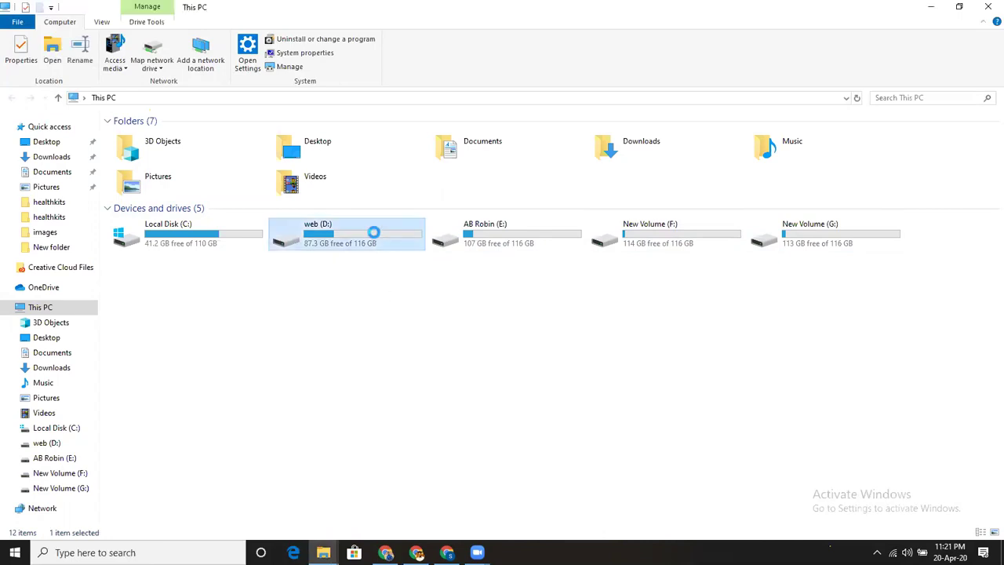
double_click(375, 234)
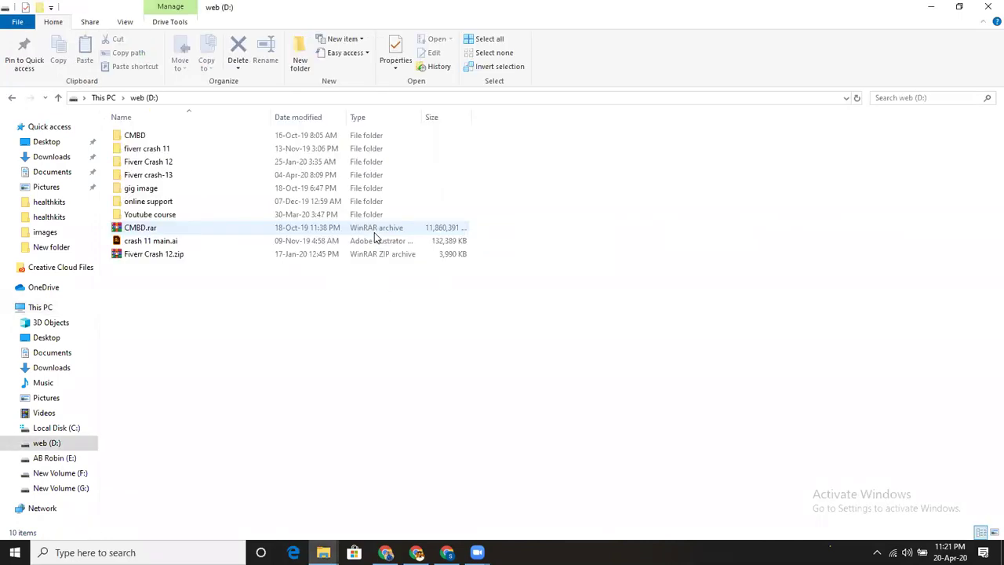
click(196, 153)
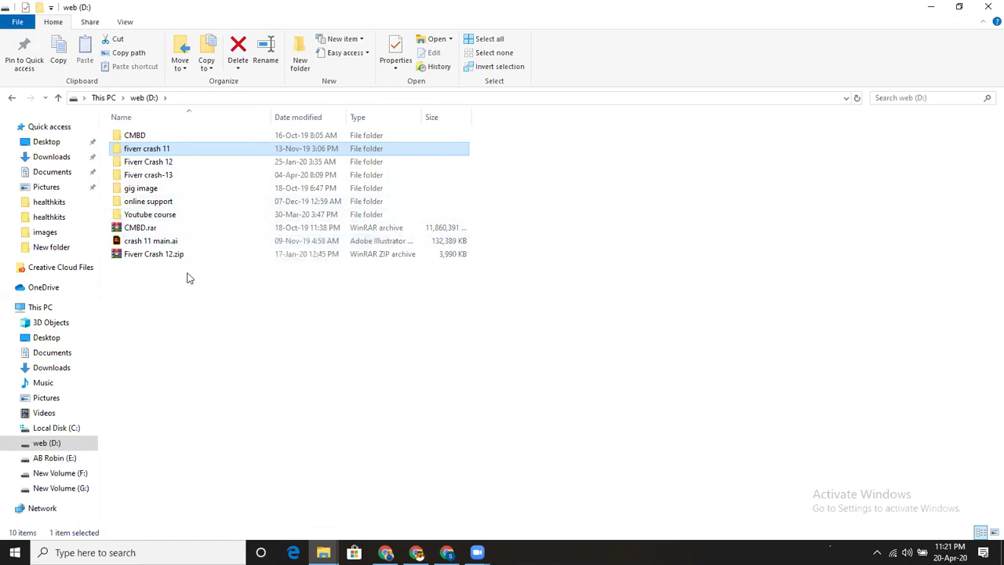
double_click(205, 140)
Browse the AB Robin Logo, Jason file and Portfolio folders in CMBD, then return to This PC
double_click(180, 150)
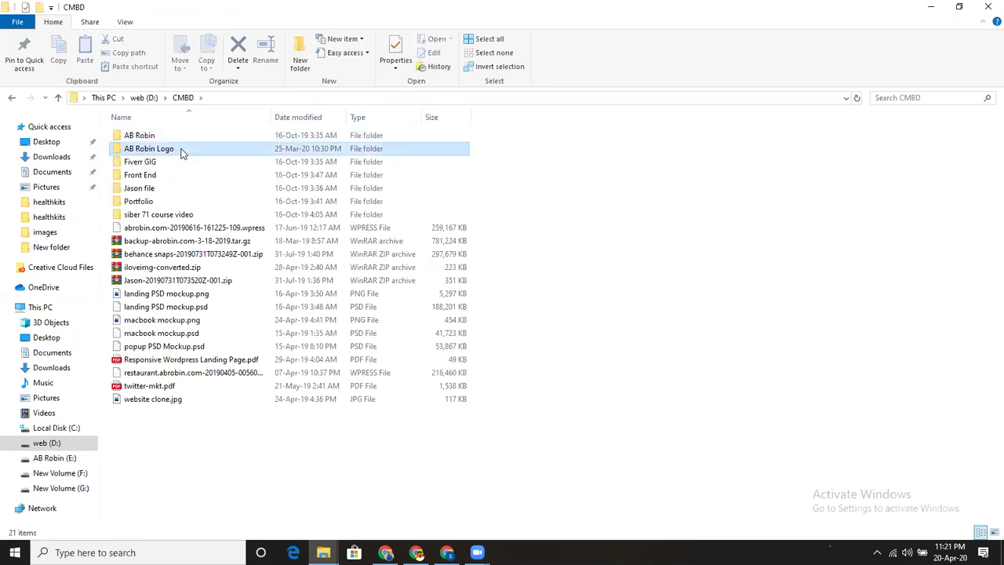
click(57, 98)
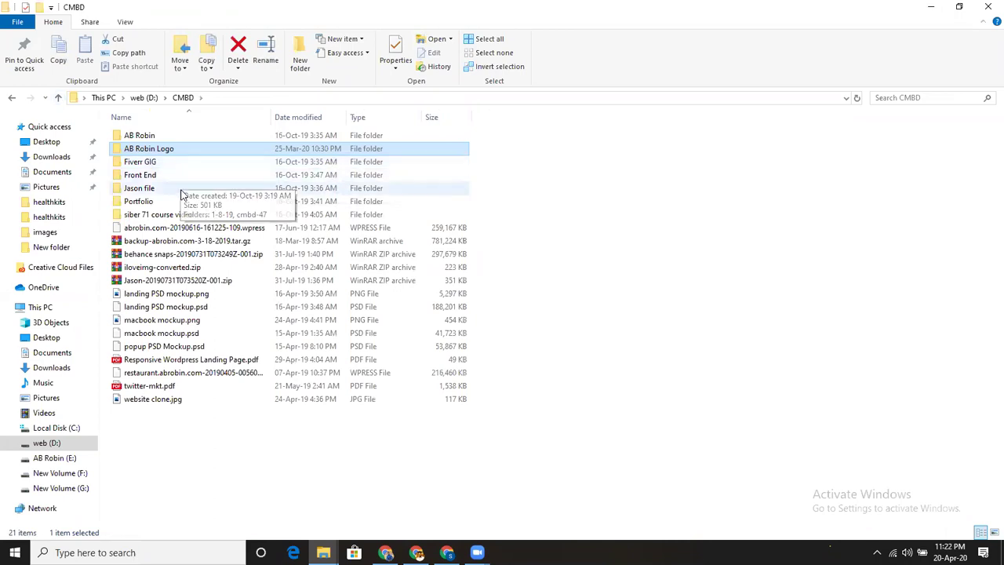
double_click(180, 190)
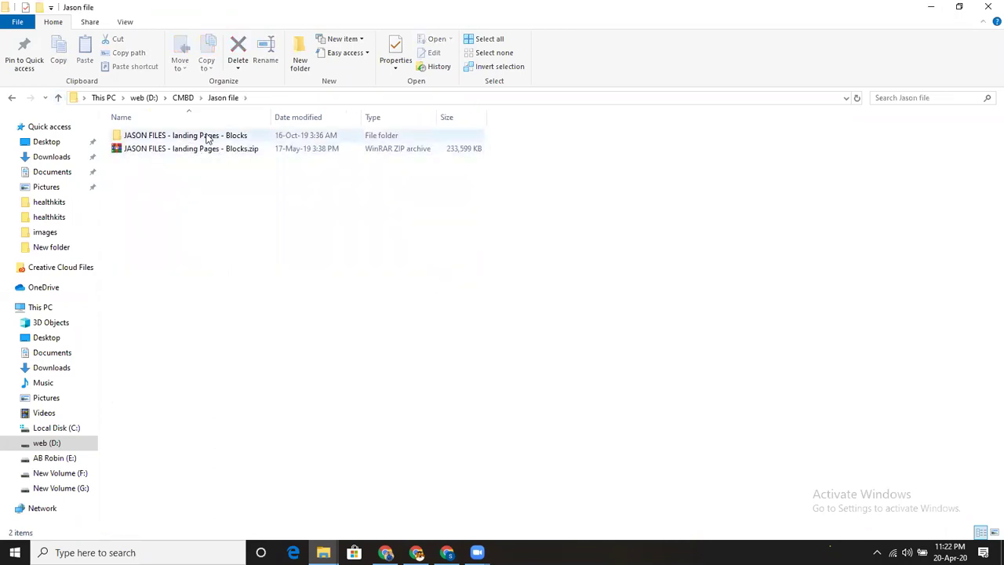
click(58, 97)
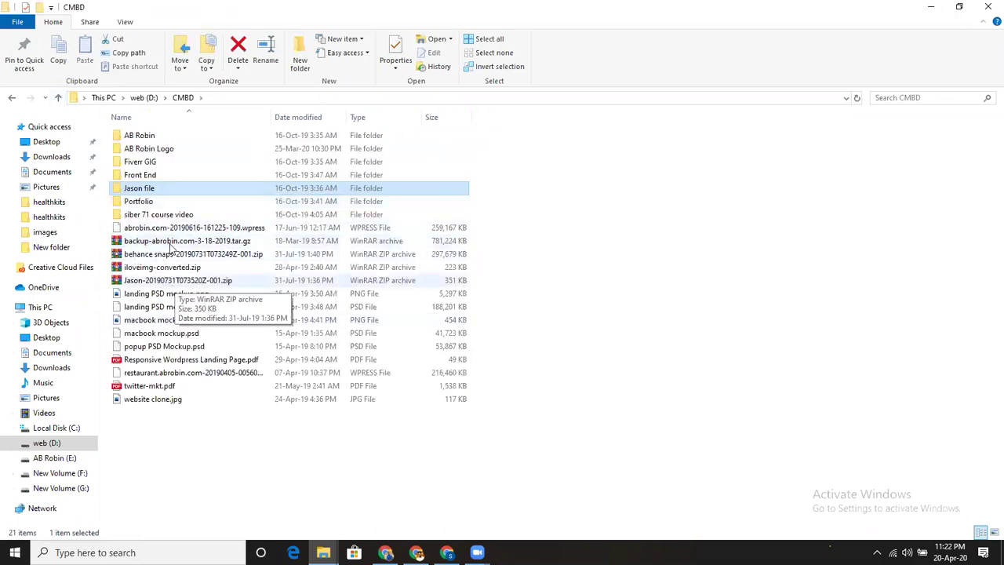
double_click(175, 202)
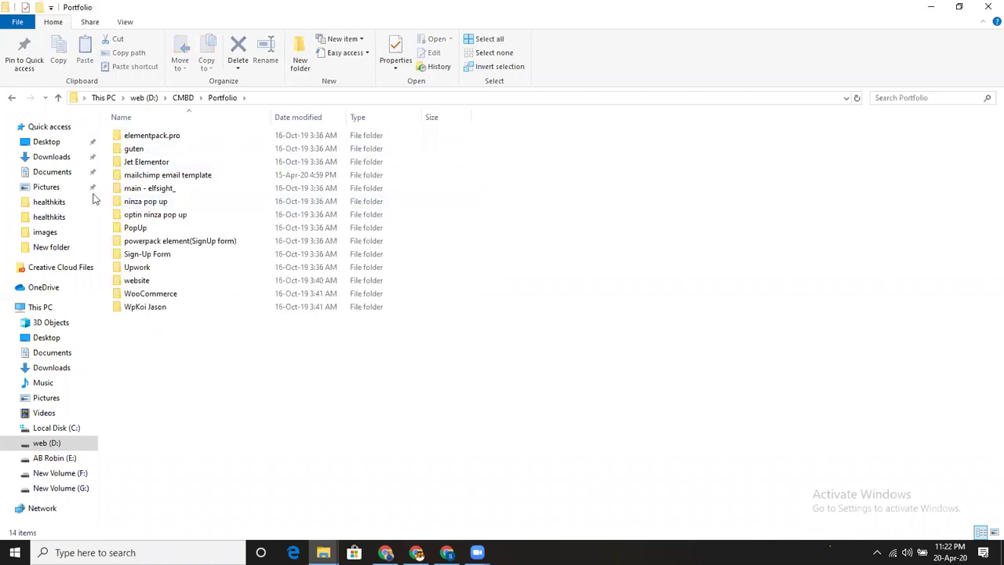
click(57, 97)
click(58, 97)
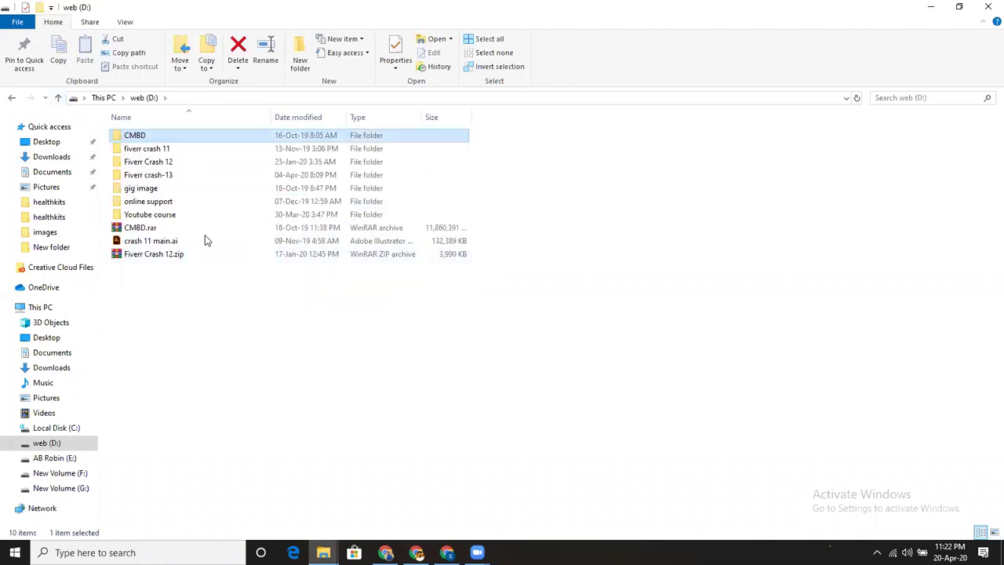
click(58, 97)
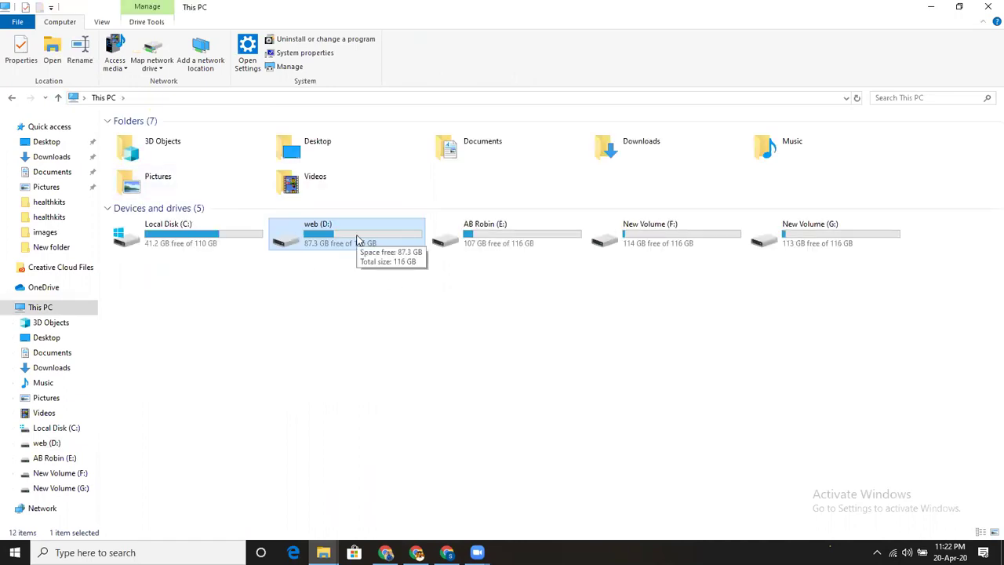
Check the AB Robin (E:) drive, return to This PC, and bring Chrome to the front
double_click(467, 243)
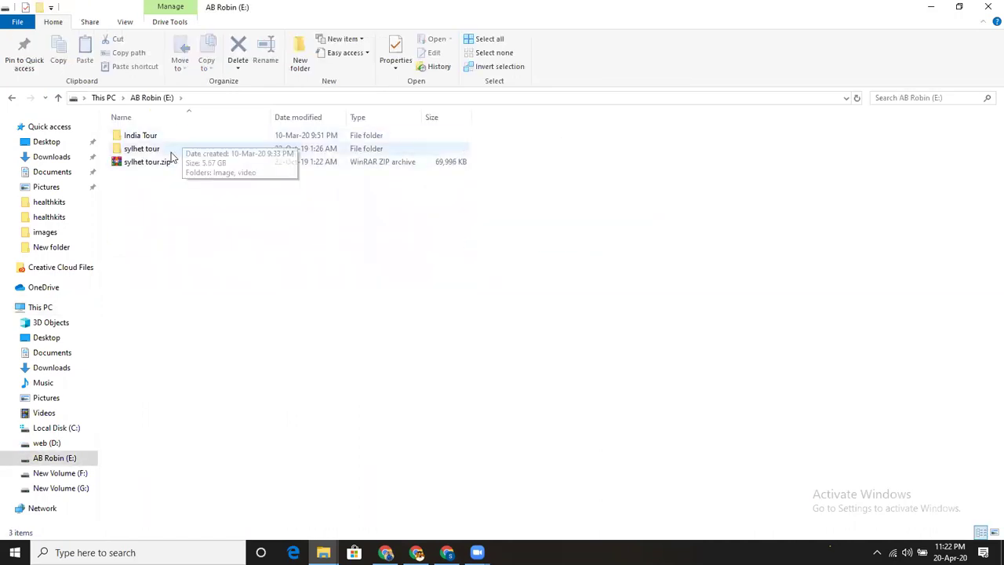
click(58, 98)
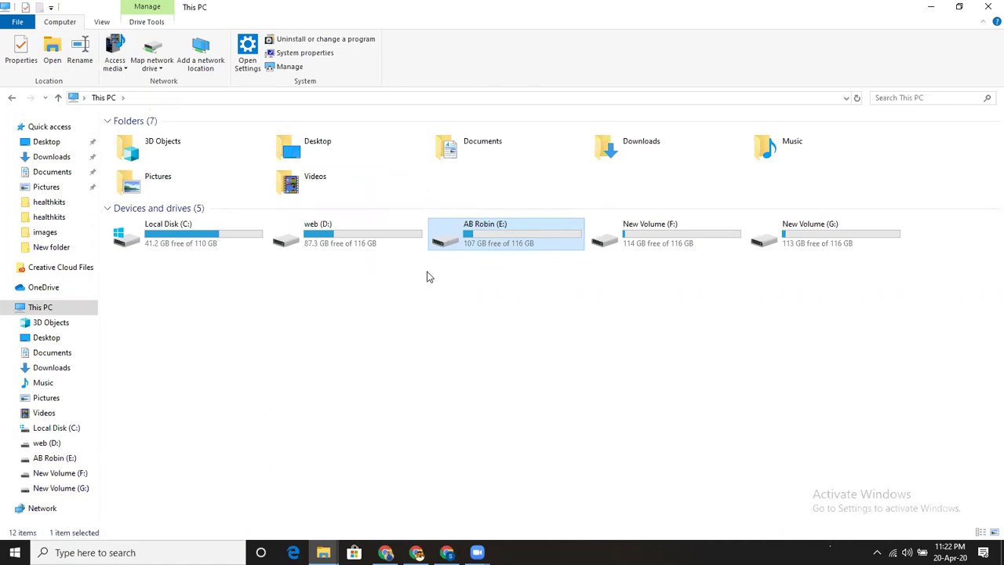
click(386, 553)
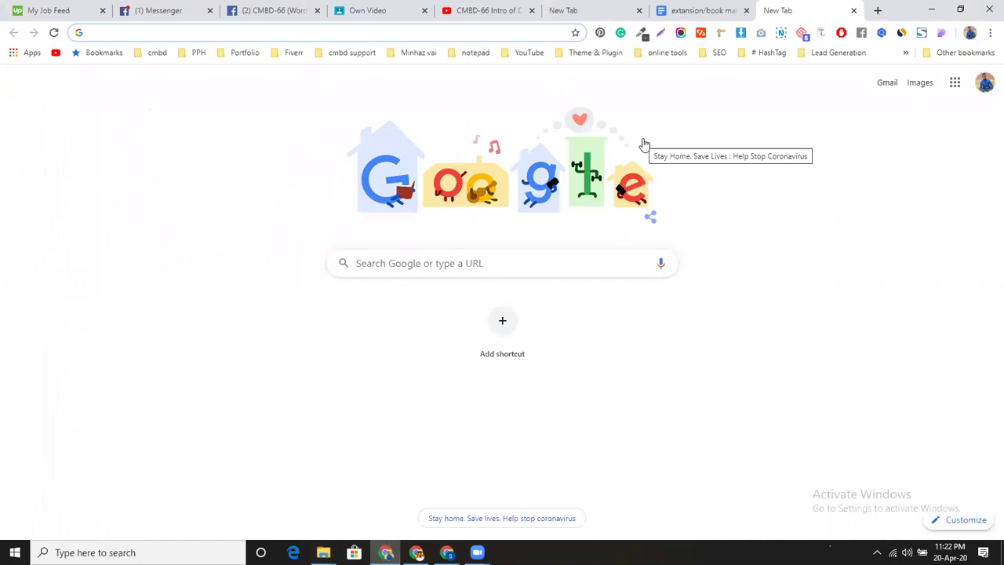
Open a new tab and launch Google Drive from the Google apps grid
click(879, 11)
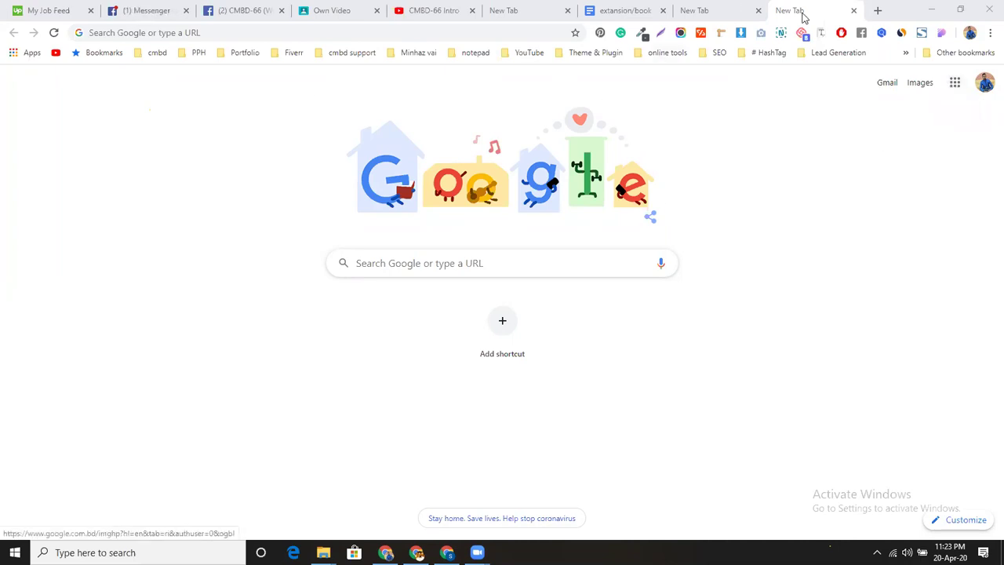
click(970, 34)
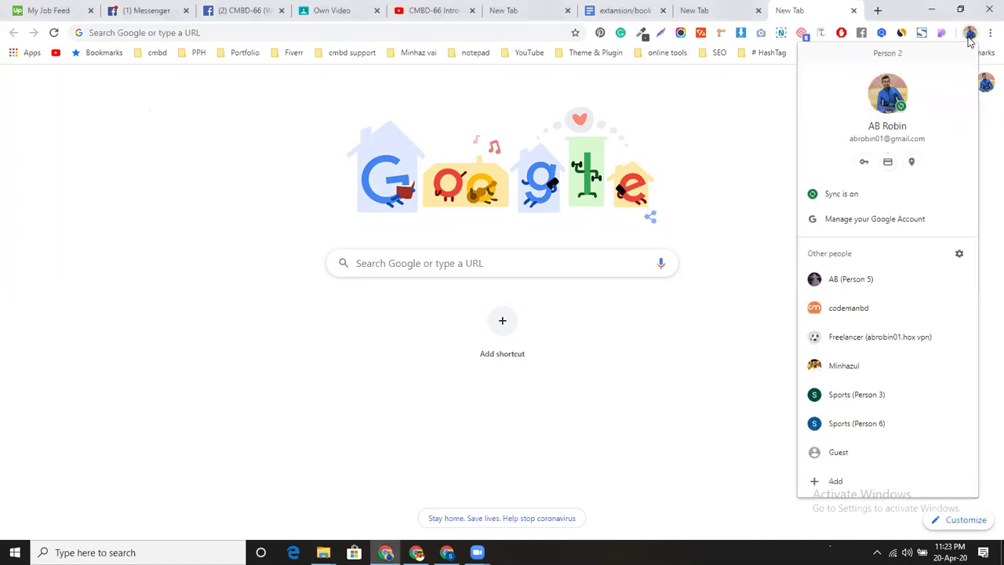
click(722, 102)
click(955, 83)
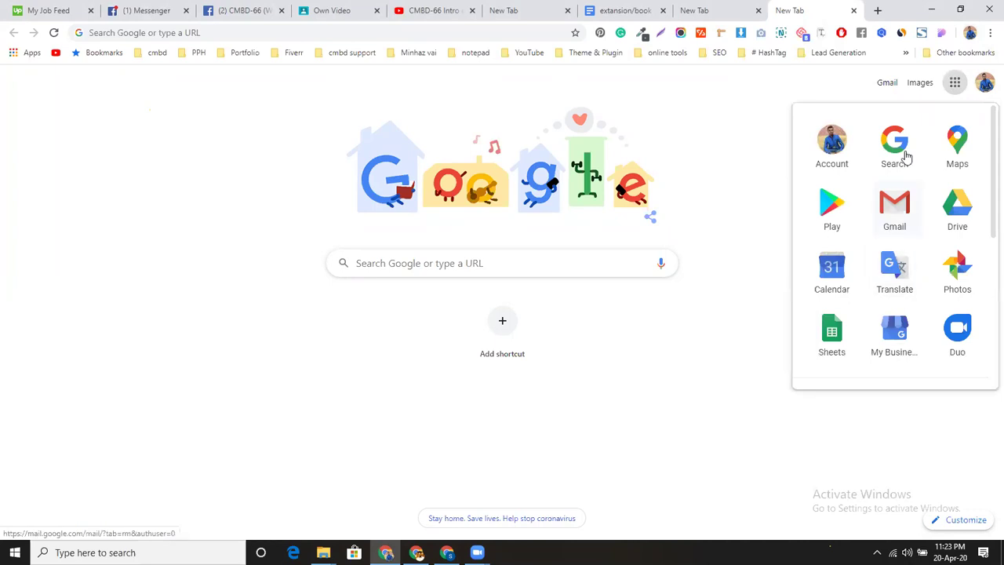
click(954, 213)
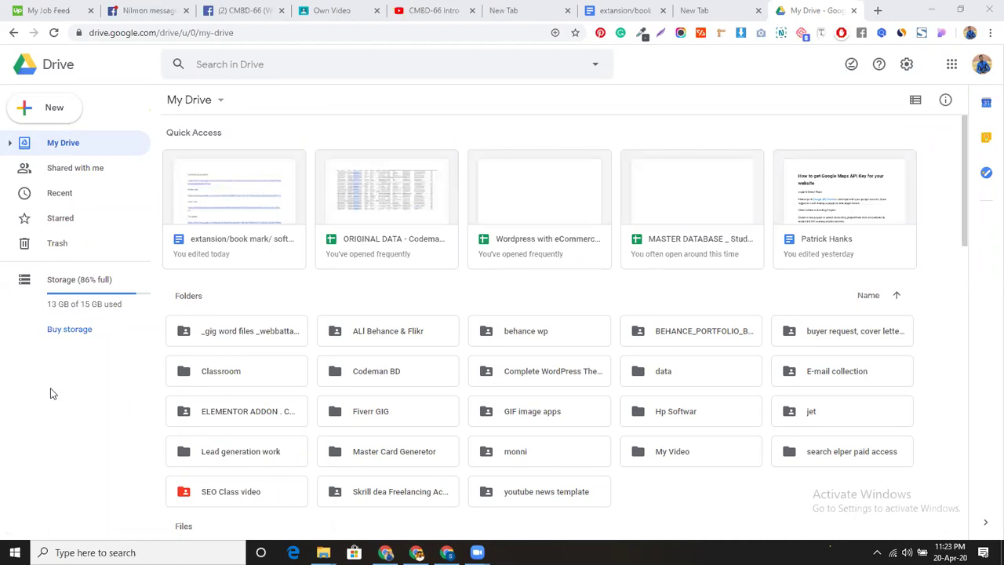
Open another blank tab beside the loaded My Drive page
click(878, 10)
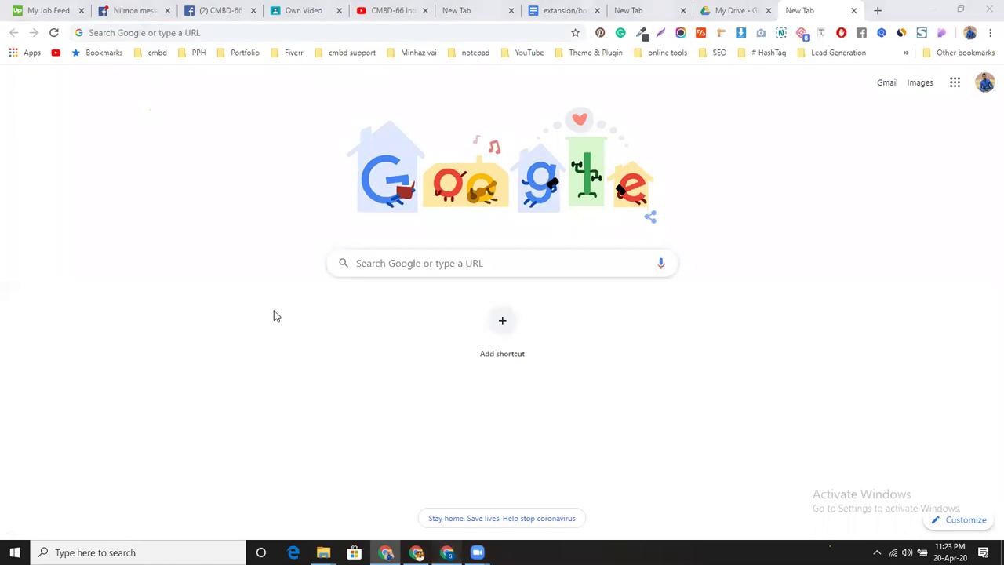
key(alt+Tab)
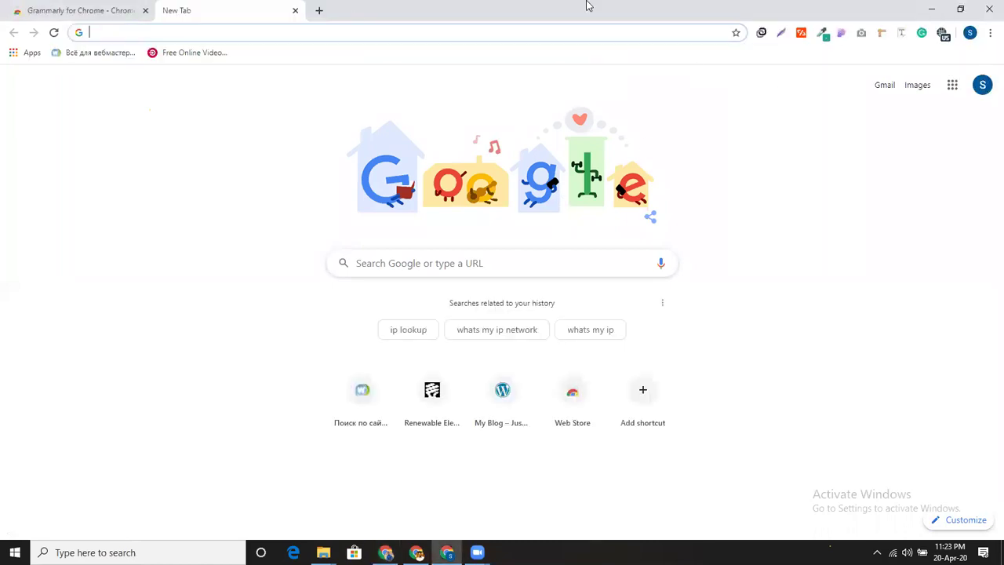
click(970, 34)
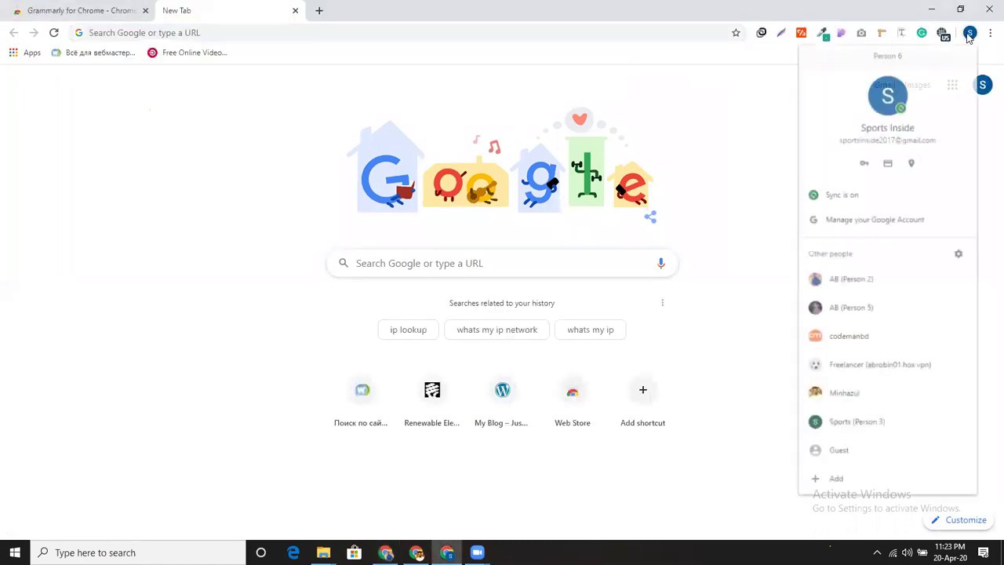
click(970, 33)
click(969, 34)
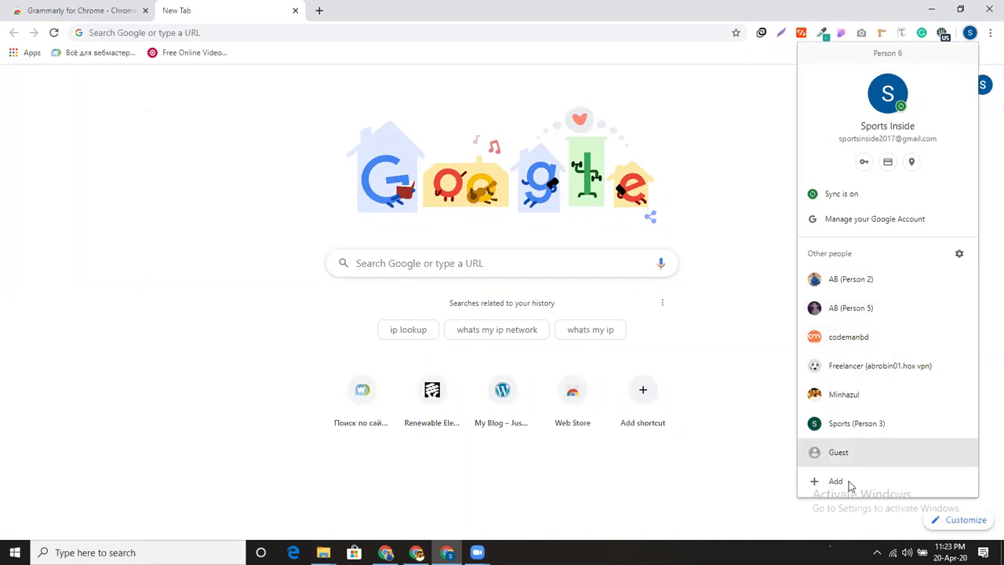
click(721, 94)
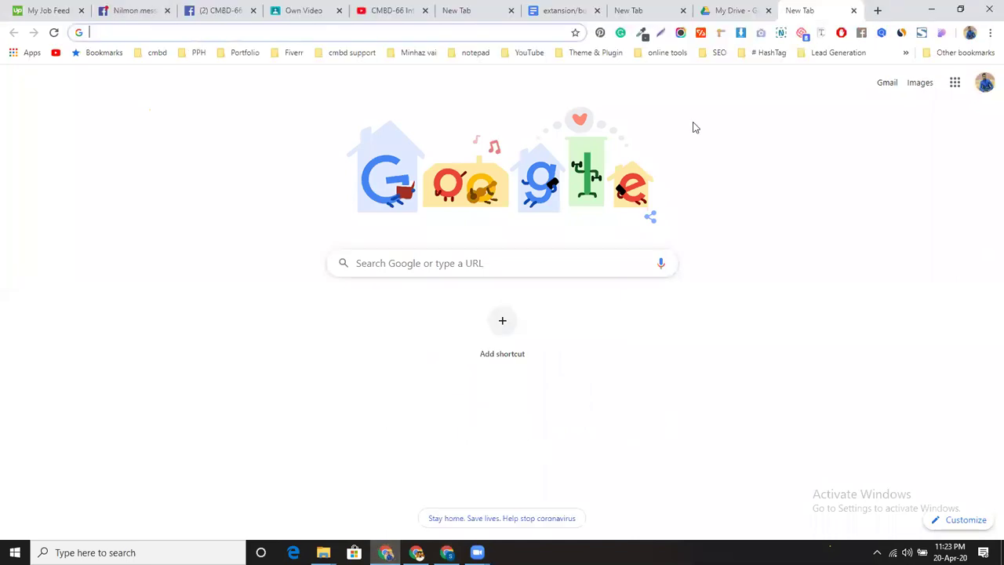
Scroll through the My Drive folders and files, then bring up Google apps from the blank tab
key(ctrl+shift+Tab)
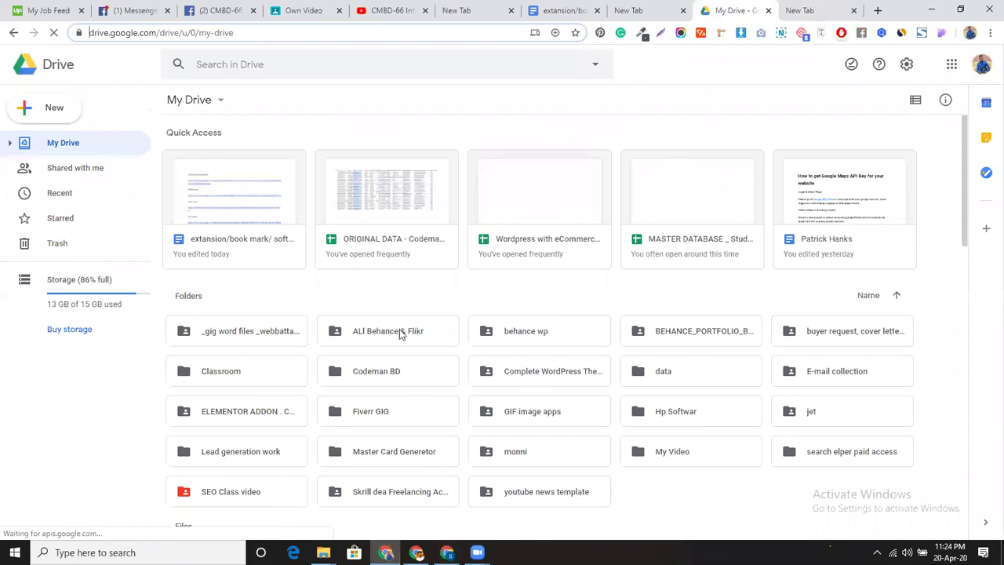
scroll(395, 295, down, 1)
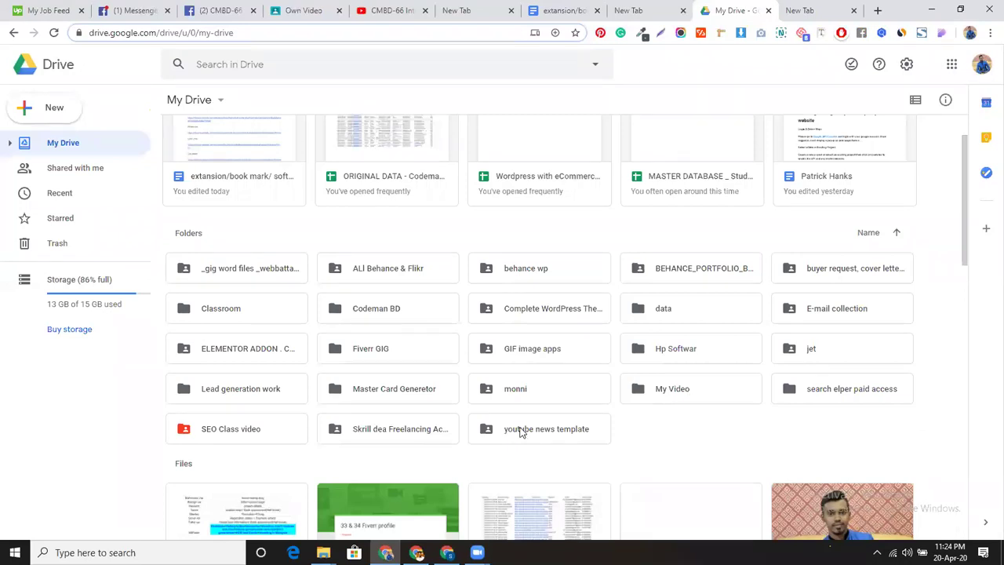
scroll(520, 348, up, 1)
scroll(515, 376, down, 4)
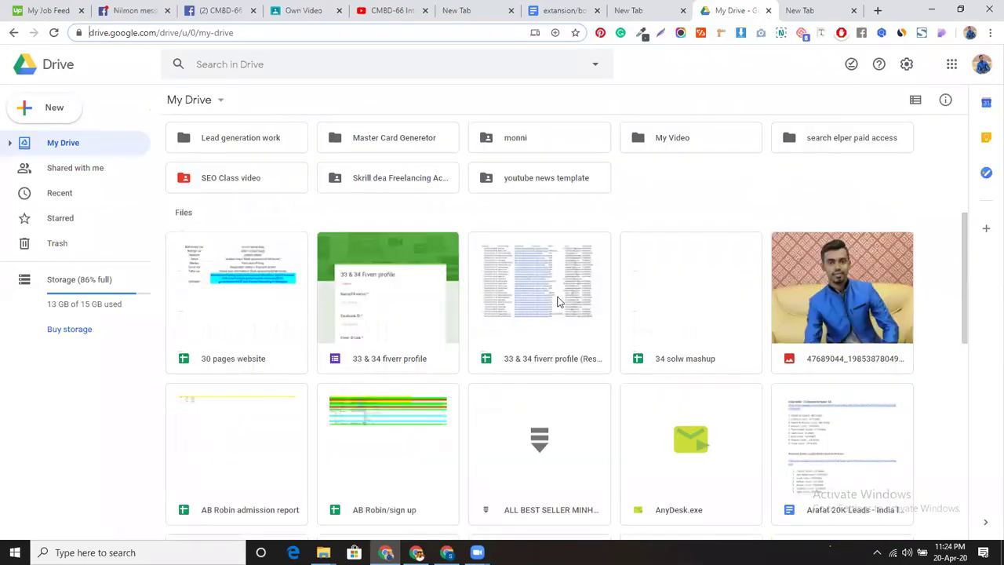
scroll(558, 301, up, 4)
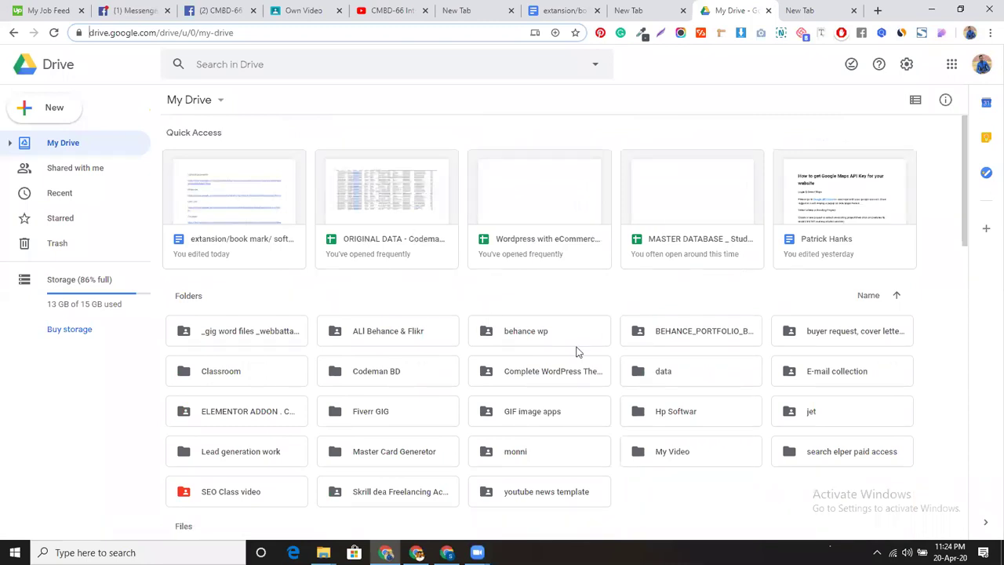
click(800, 10)
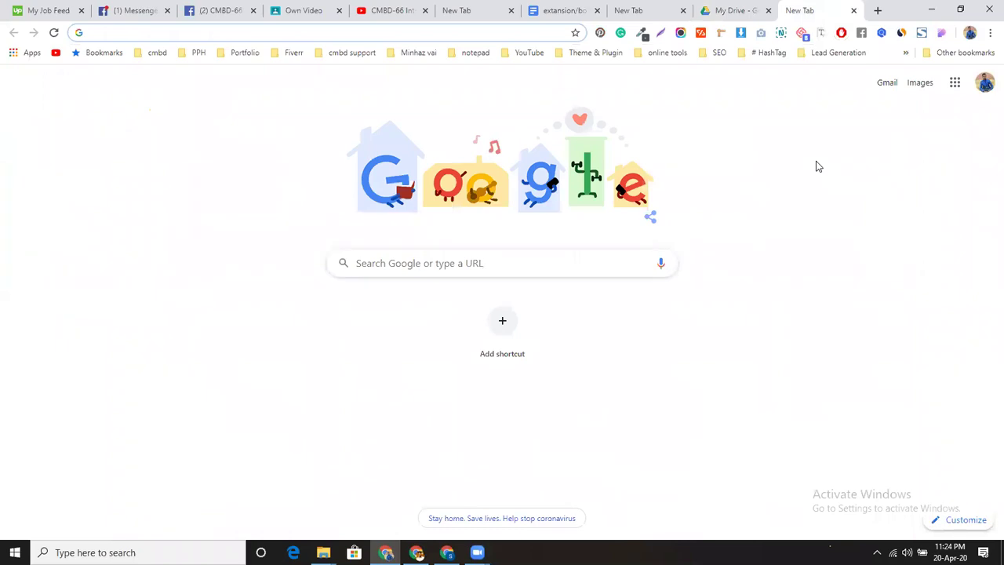
click(955, 82)
Open Google Sheets and open the 'Speed optimize … W3 total cache | Wp Rocket' spreadsheet in a new tab
click(833, 334)
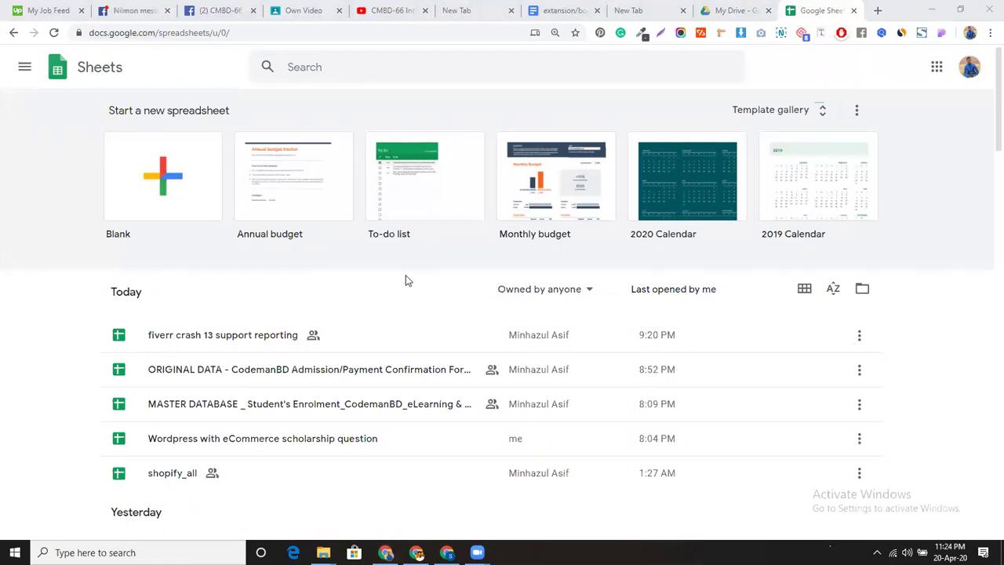
click(312, 333)
scroll(283, 293, down, 2)
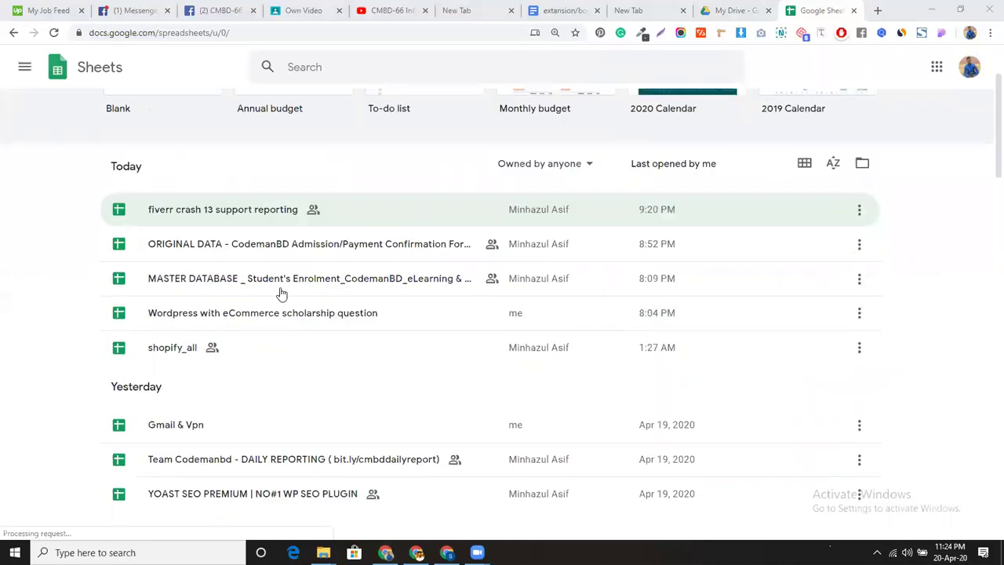
scroll(283, 294, down, 6)
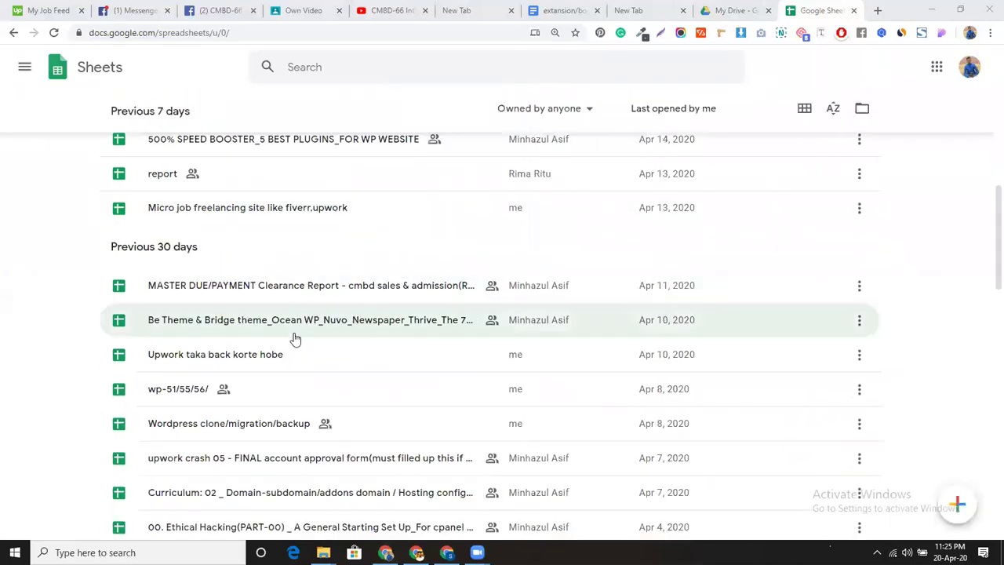
scroll(294, 338, down, 3)
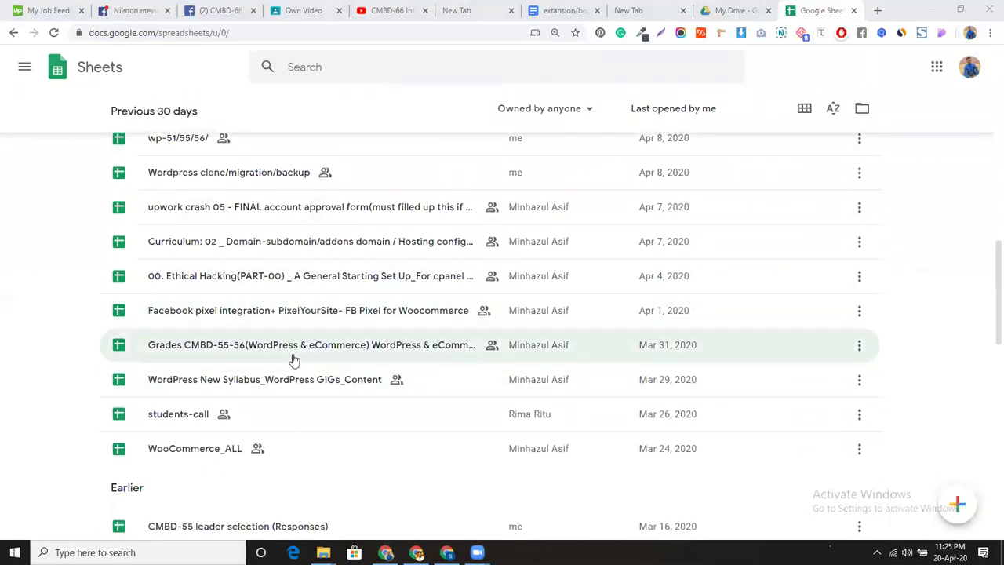
scroll(321, 394, up, 2)
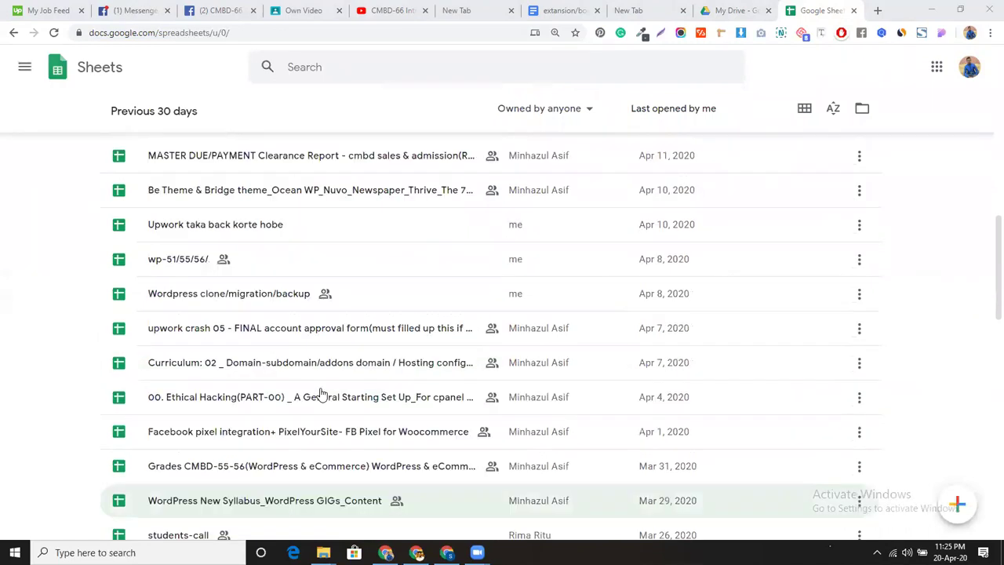
scroll(333, 353, up, 1)
scroll(302, 274, up, 2)
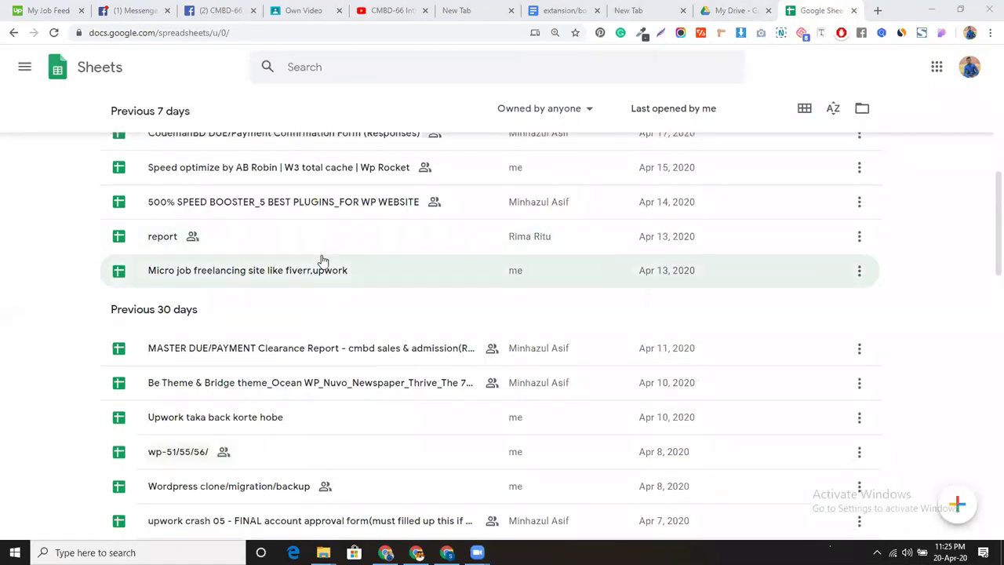
scroll(338, 320, up, 1)
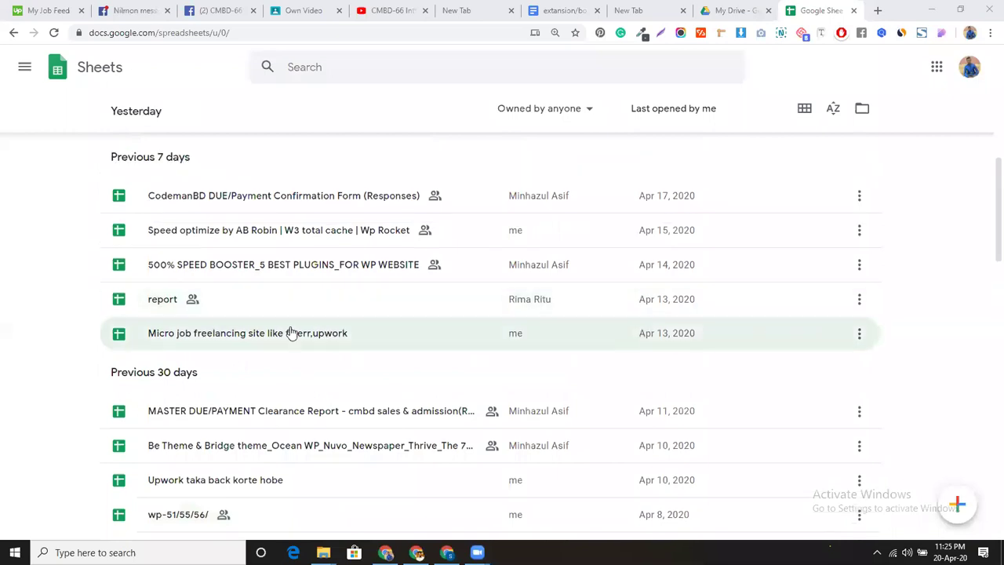
scroll(235, 330, up, 3)
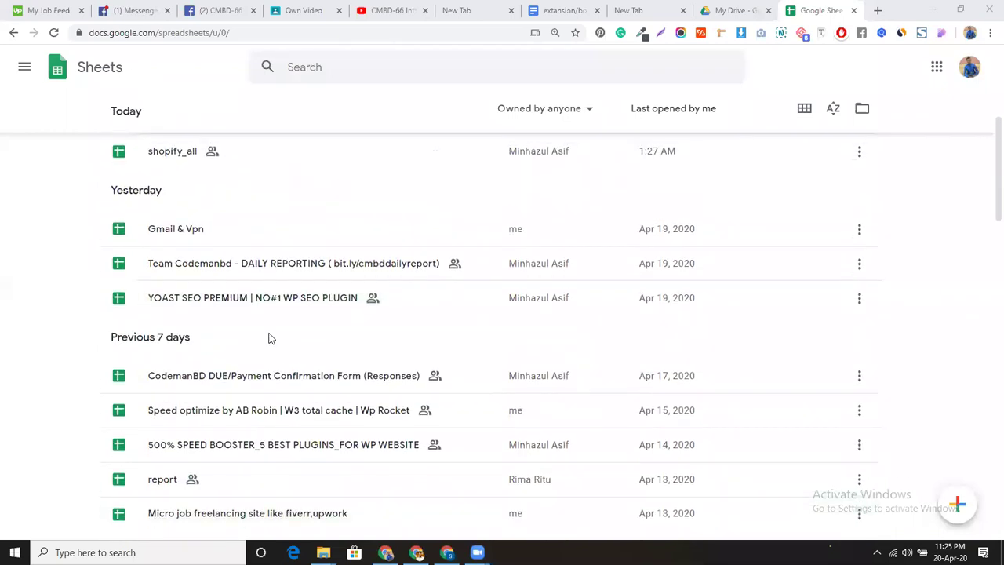
scroll(251, 345, down, 1)
middle_click(221, 359)
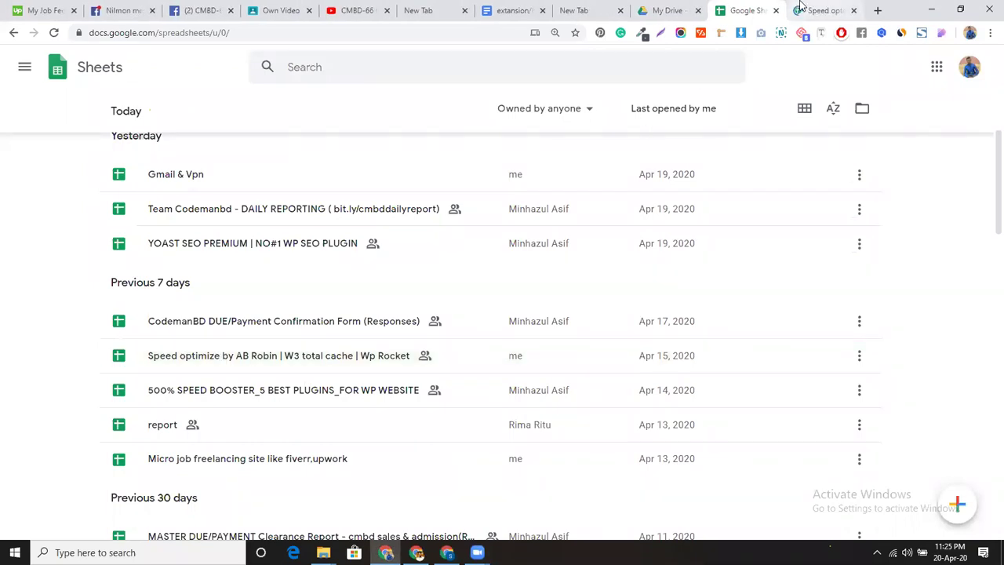
Read through the spreadsheet's W3 Total Cache setup rows, then return to the Sheets file list
click(801, 8)
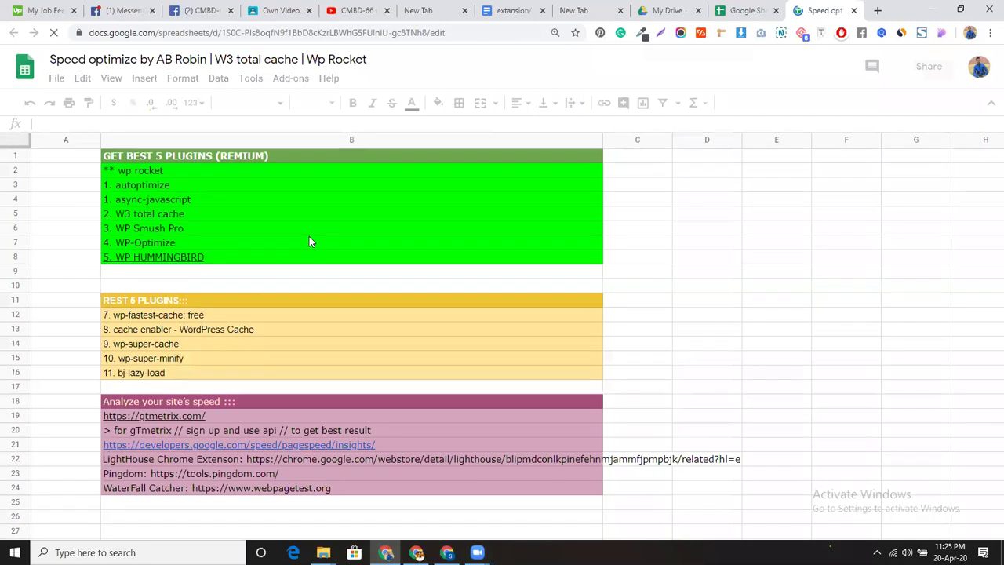
scroll(309, 240, down, 2)
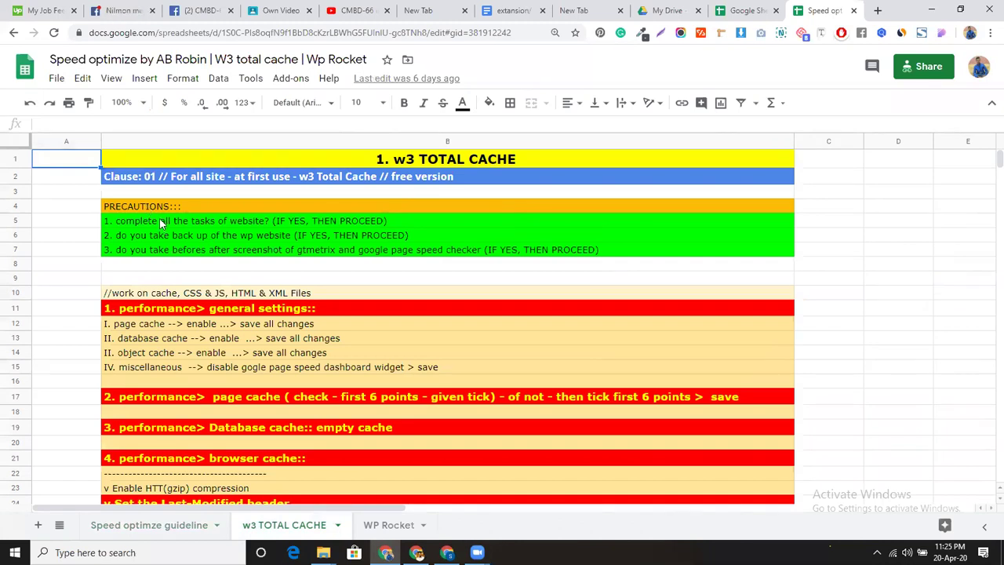
scroll(235, 306, down, 1)
scroll(219, 283, up, 1)
scroll(259, 287, down, 1)
scroll(247, 312, down, 1)
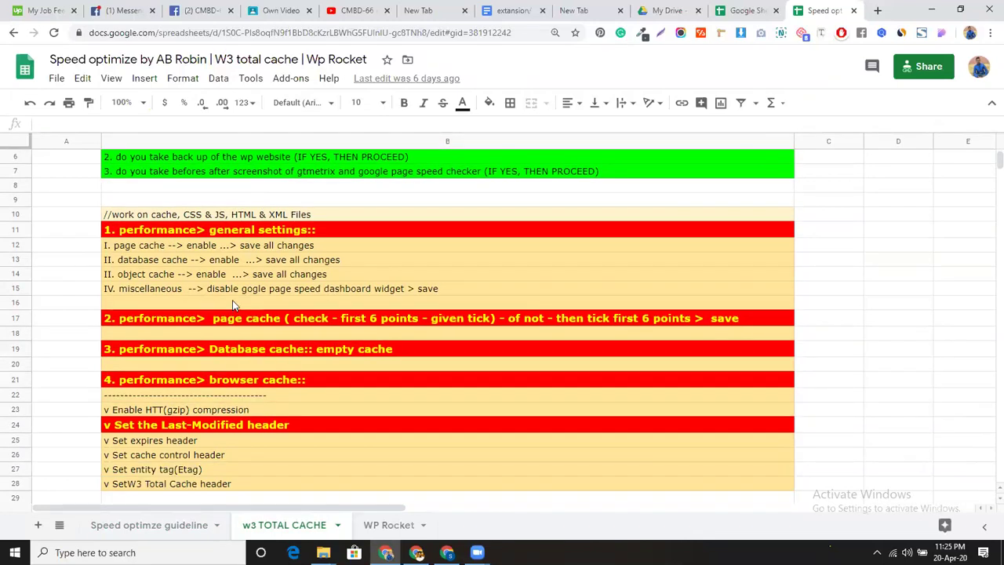
scroll(266, 372, down, 3)
scroll(342, 242, down, 4)
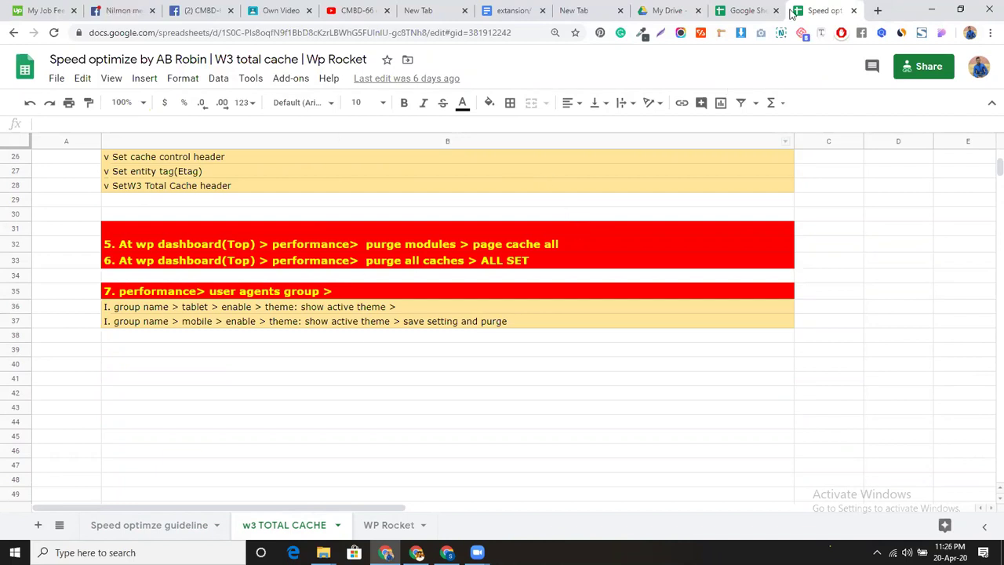
click(745, 10)
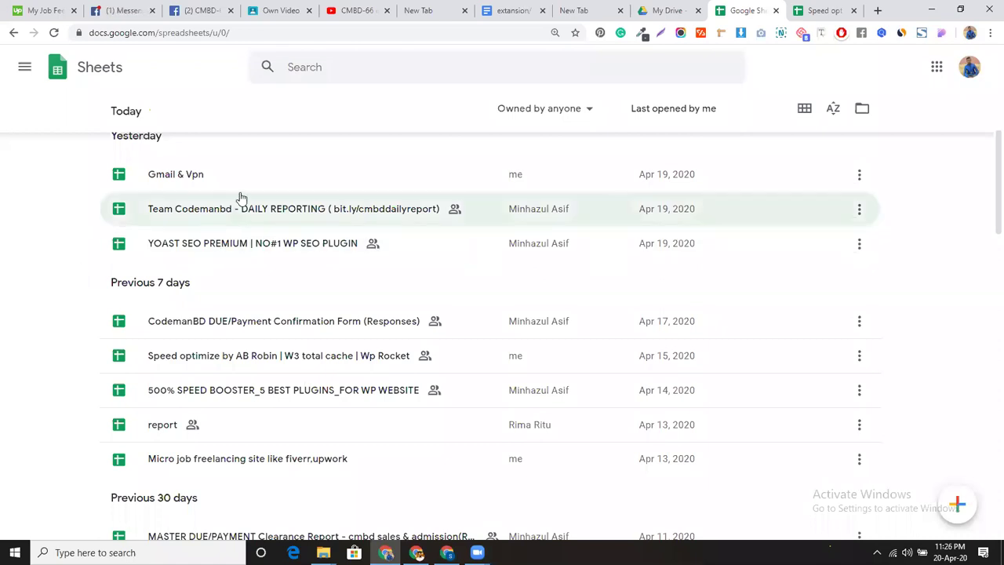
Scroll the Sheets file list, then open a fresh New Tab page
scroll(263, 308, down, 2)
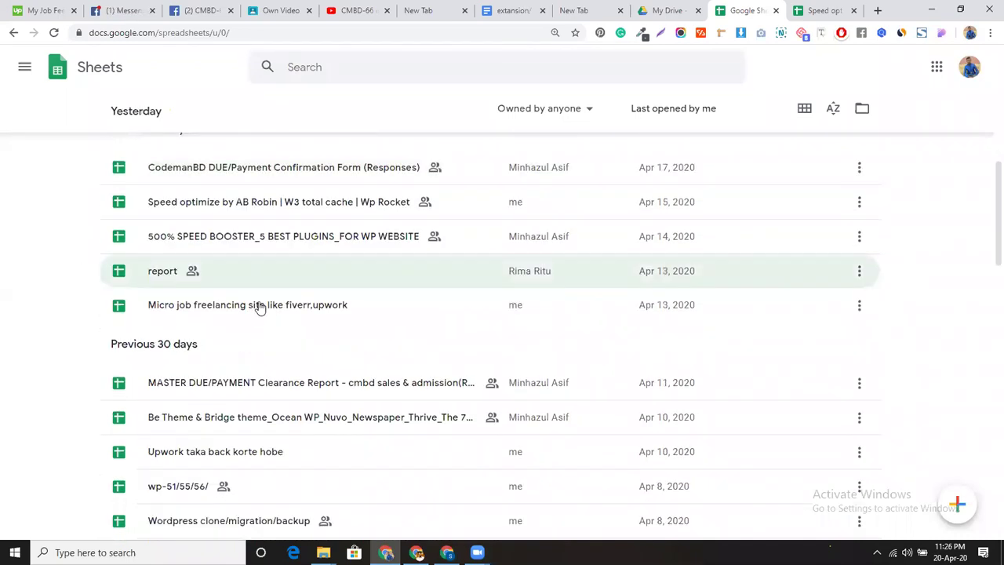
scroll(261, 308, down, 2)
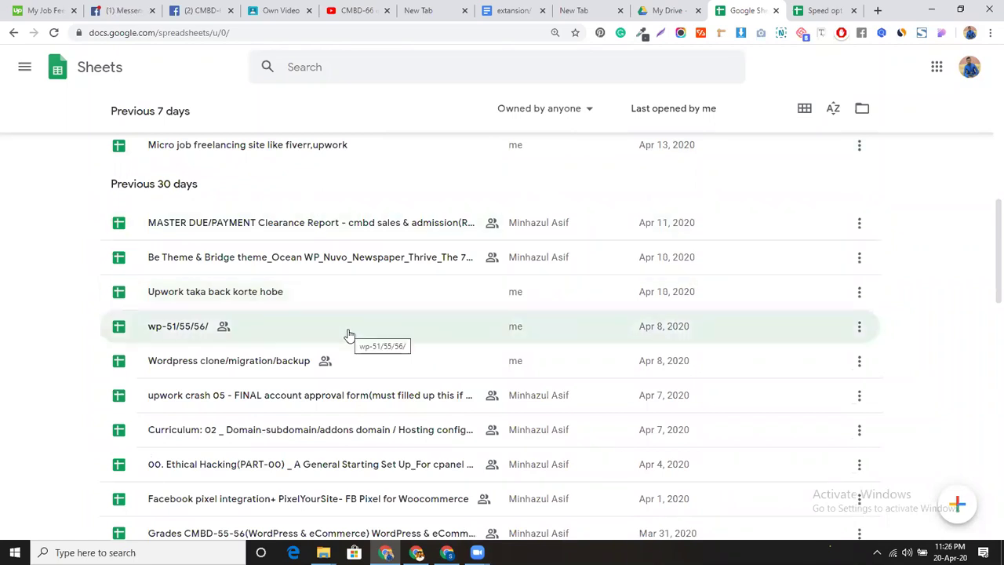
click(878, 10)
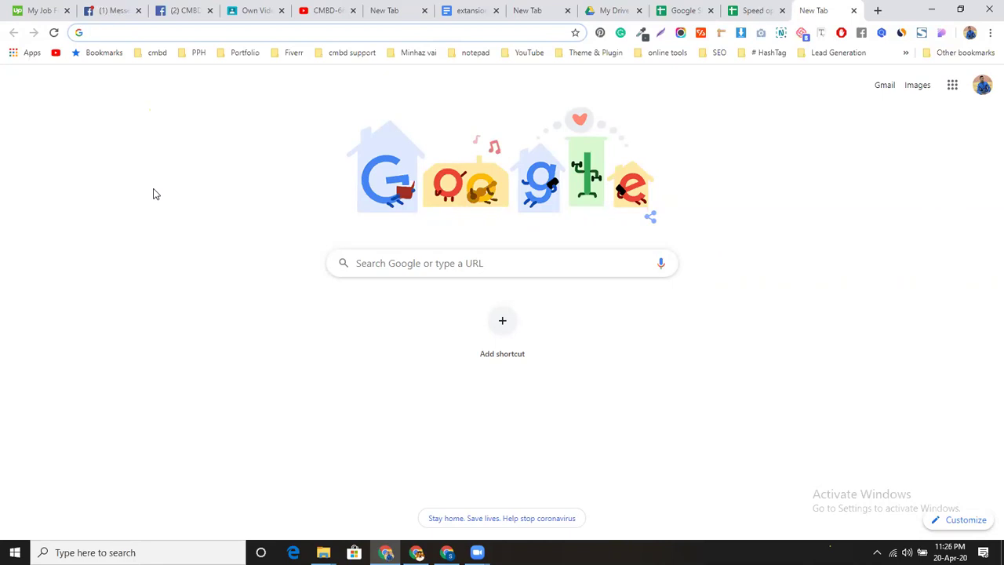
Show the cmbd bookmarks folder and scroll through its links
click(155, 58)
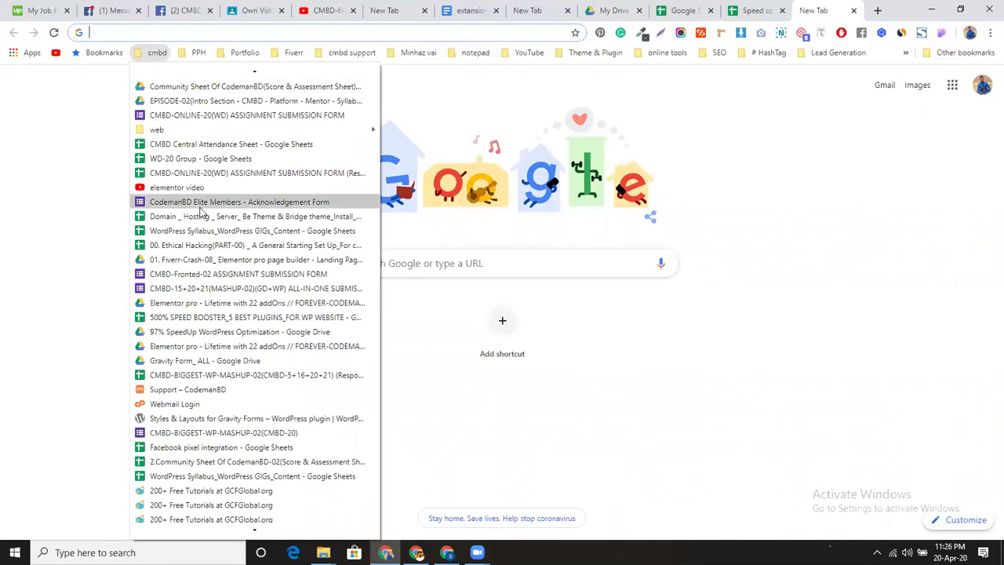
scroll(200, 212, down, 2)
scroll(200, 213, down, 2)
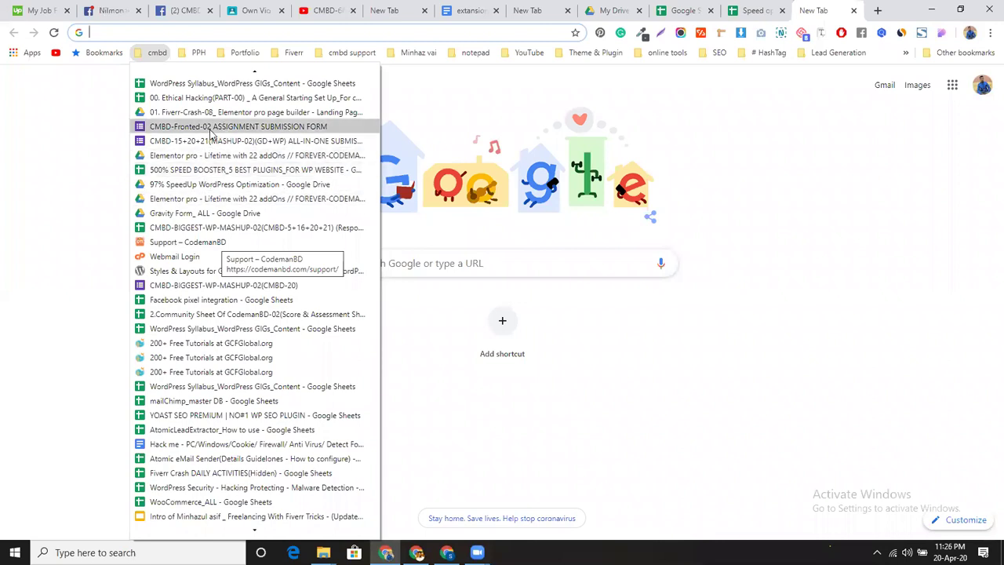
scroll(208, 369, up, 5)
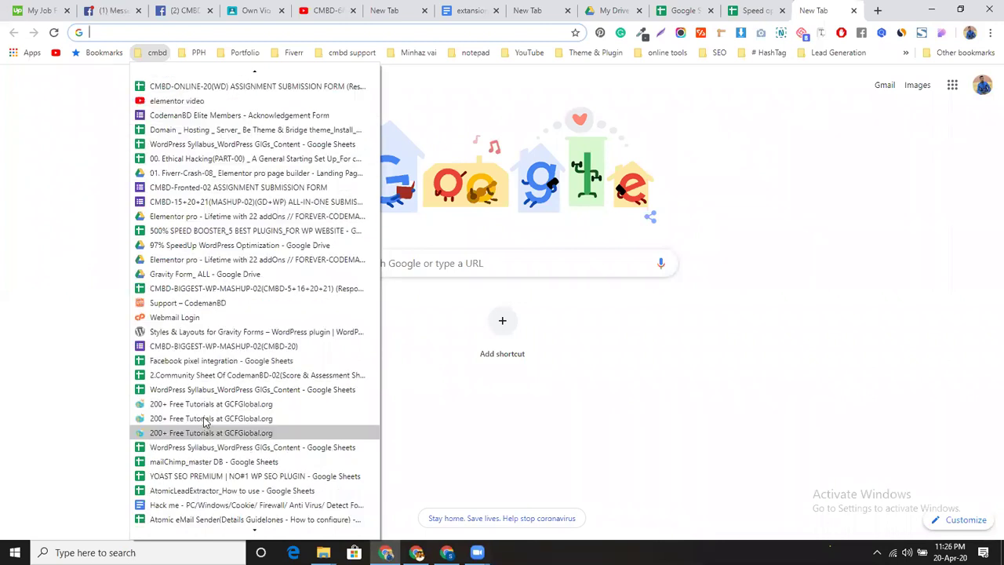
scroll(208, 87, up, 1)
Browse the links in the PPH, Fiverr, cmbd support and neighbouring bookmark folders
mouse_move(200, 55)
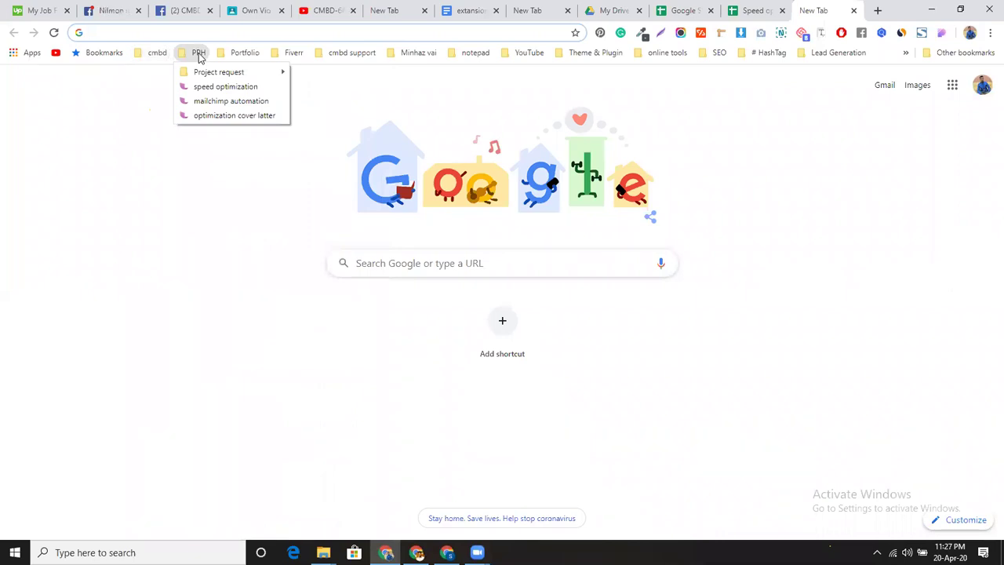
mouse_move(232, 73)
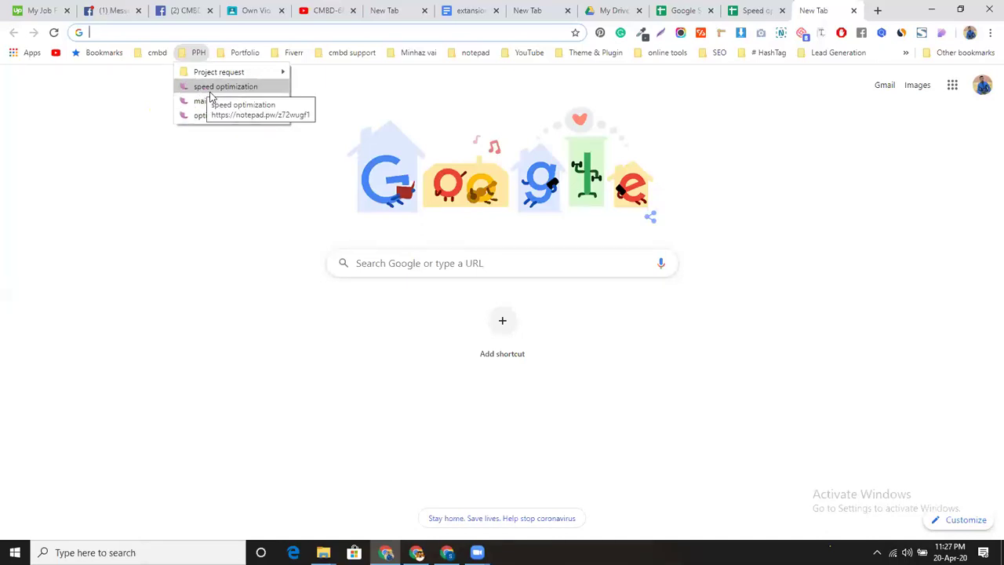
mouse_move(289, 53)
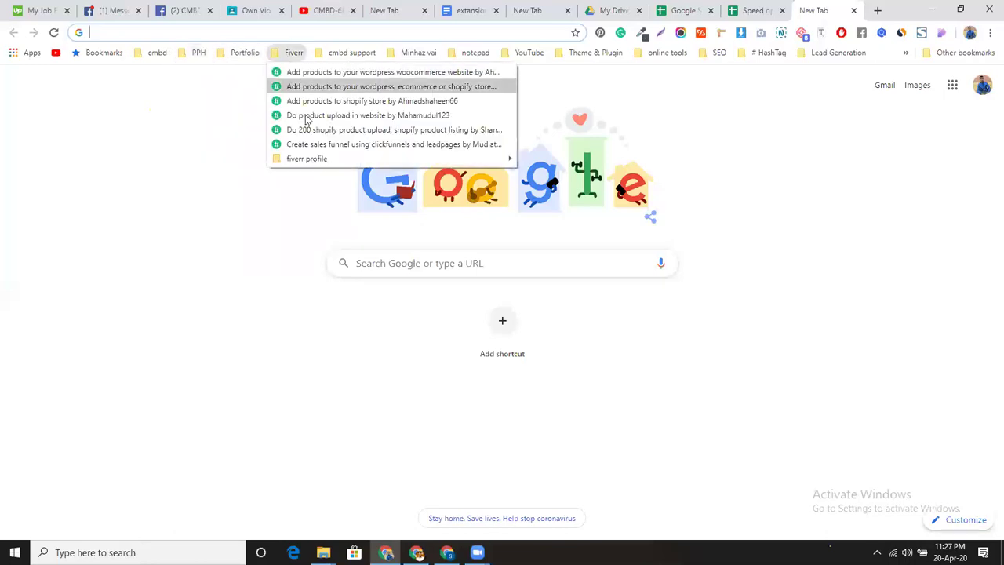
mouse_move(309, 158)
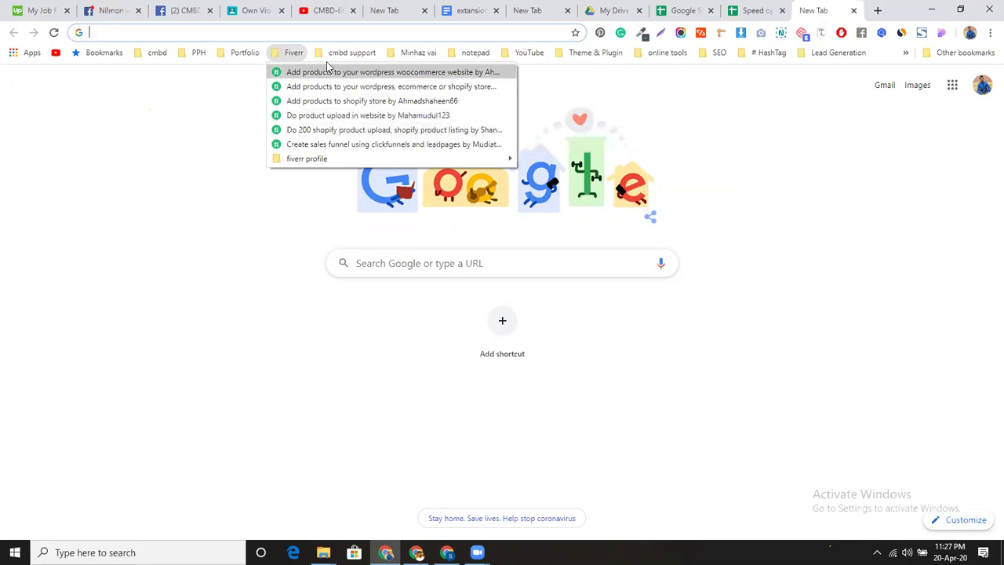
mouse_move(339, 60)
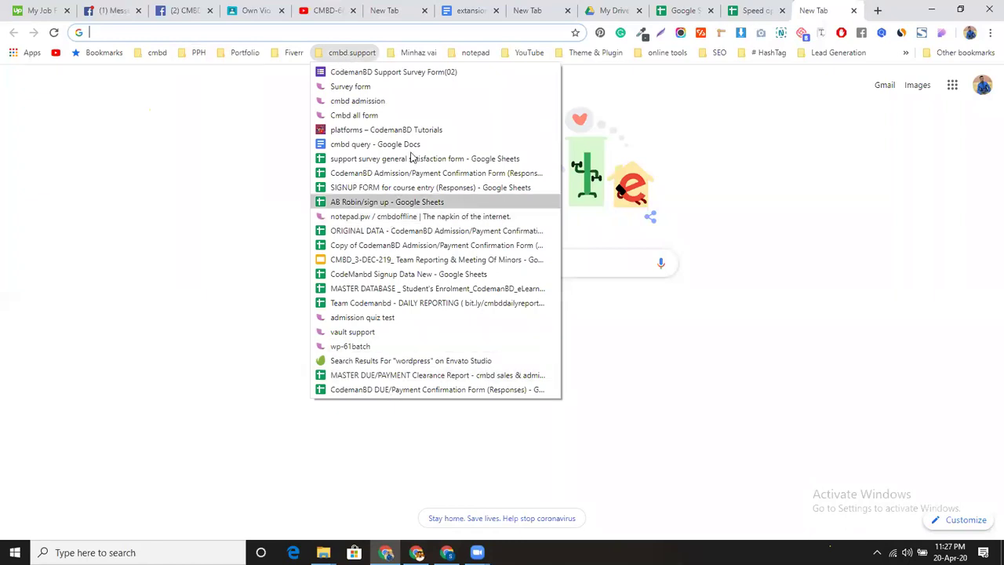
mouse_move(419, 54)
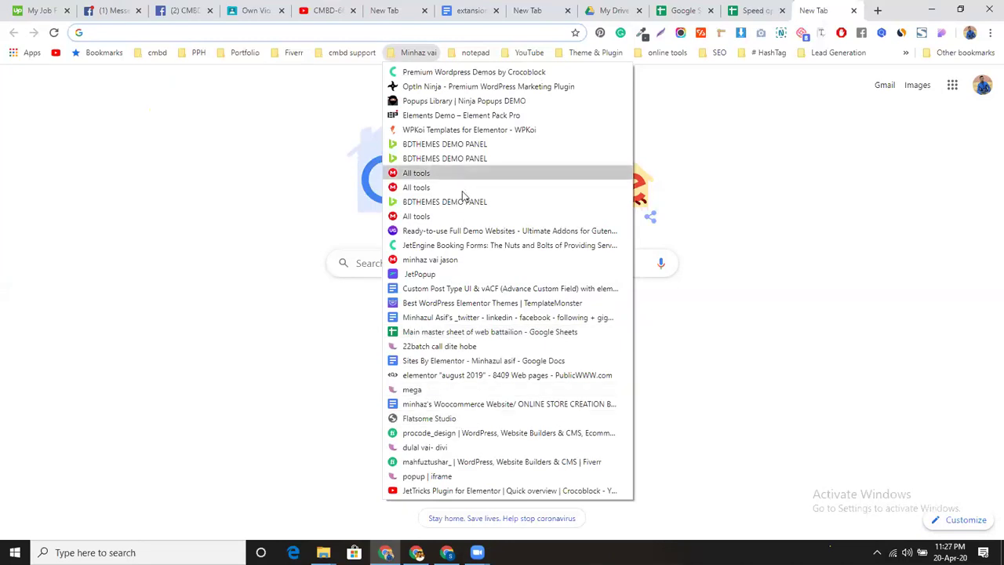
key(Left)
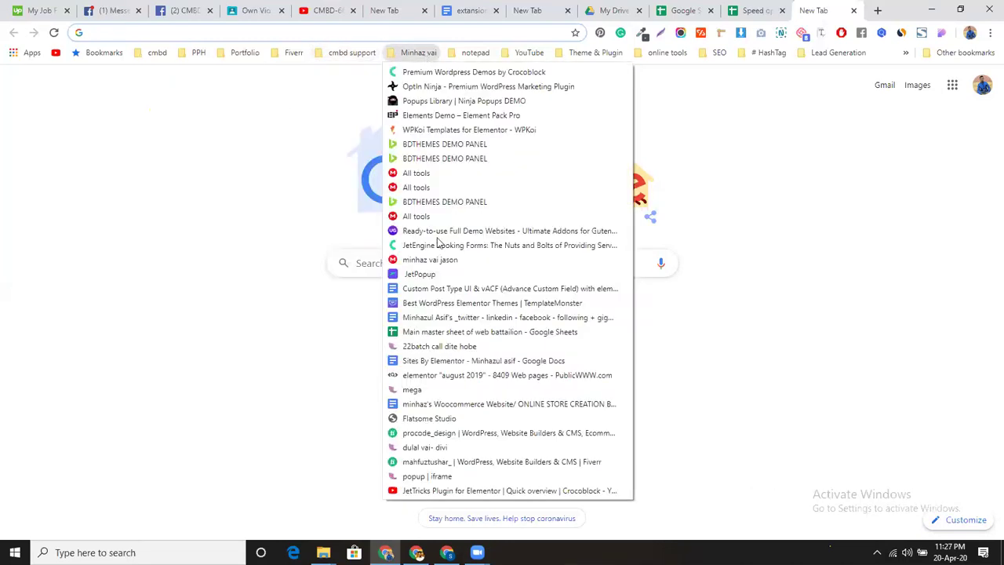
Open the 'shopify order' note from the notepad bookmarks folder
mouse_move(463, 53)
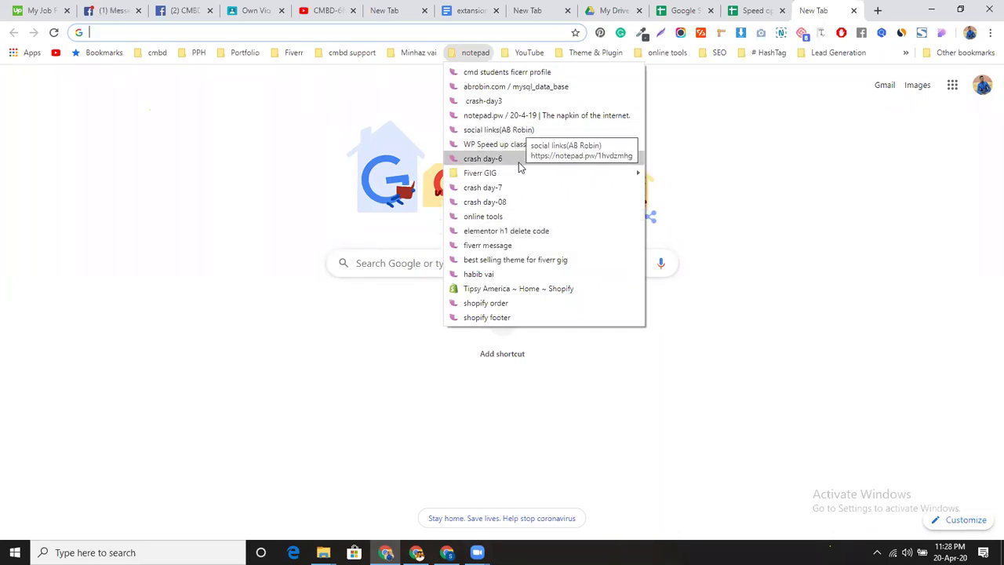
mouse_move(519, 173)
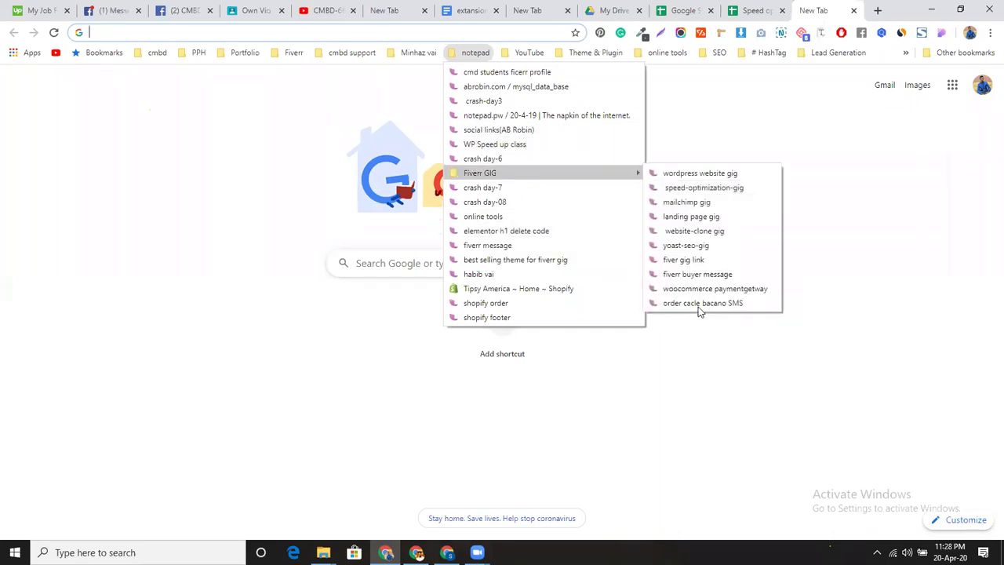
click(516, 304)
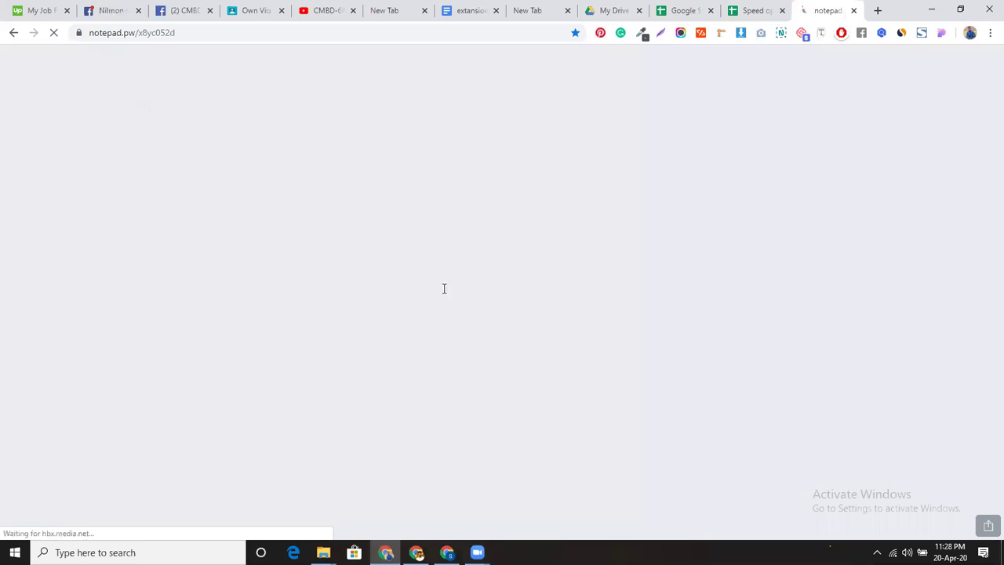
Scroll the shopify order note, then close its tab
scroll(174, 200, down, 3)
scroll(174, 199, down, 6)
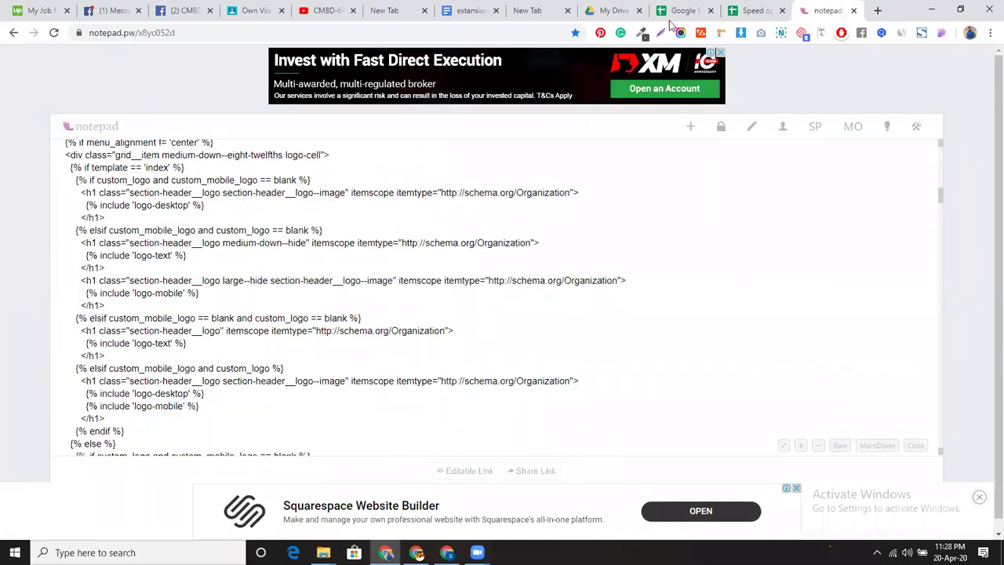
click(854, 10)
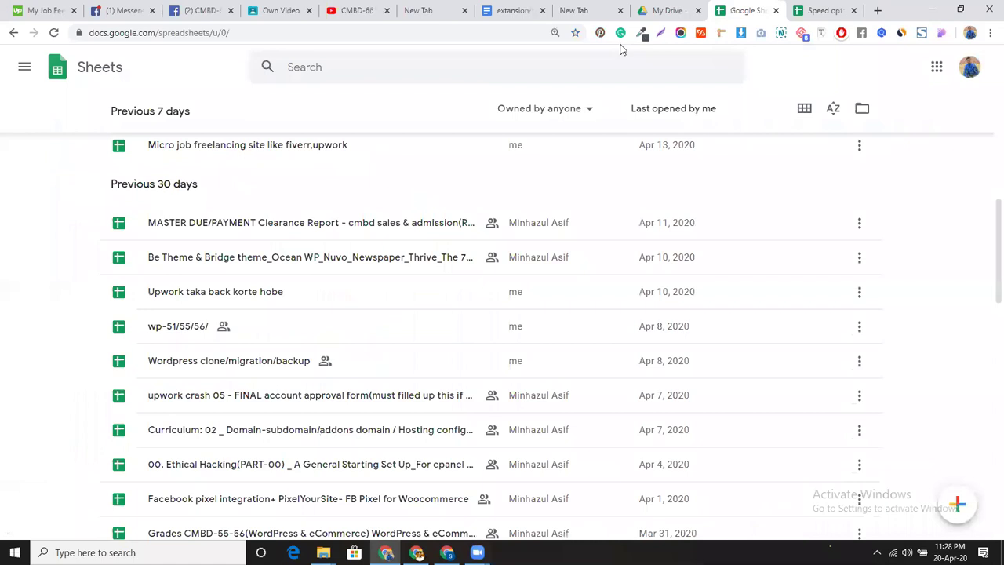
Open the 'shopify footer' note from the notepad folder in a new tab, then another blank tab
click(879, 10)
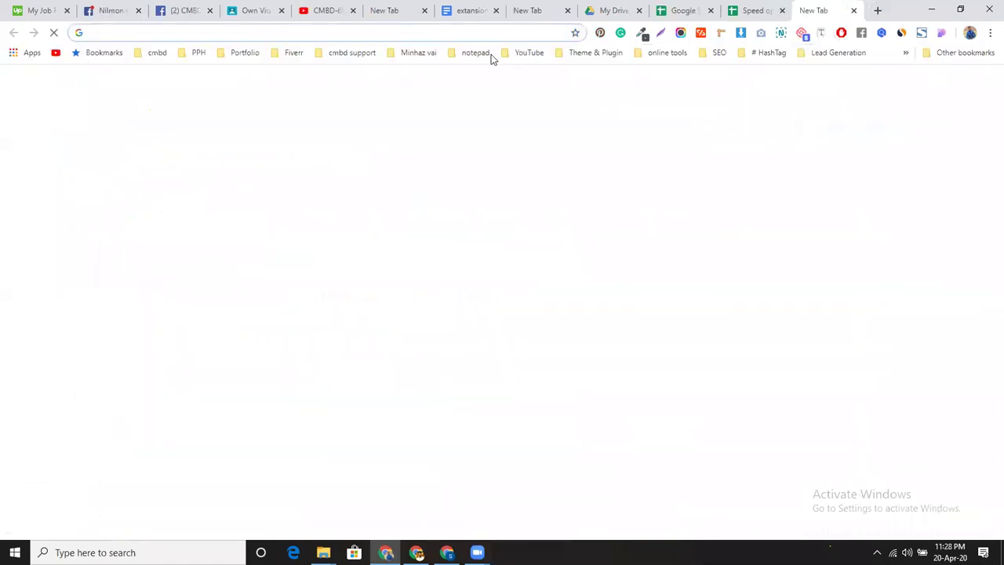
click(452, 55)
click(473, 317)
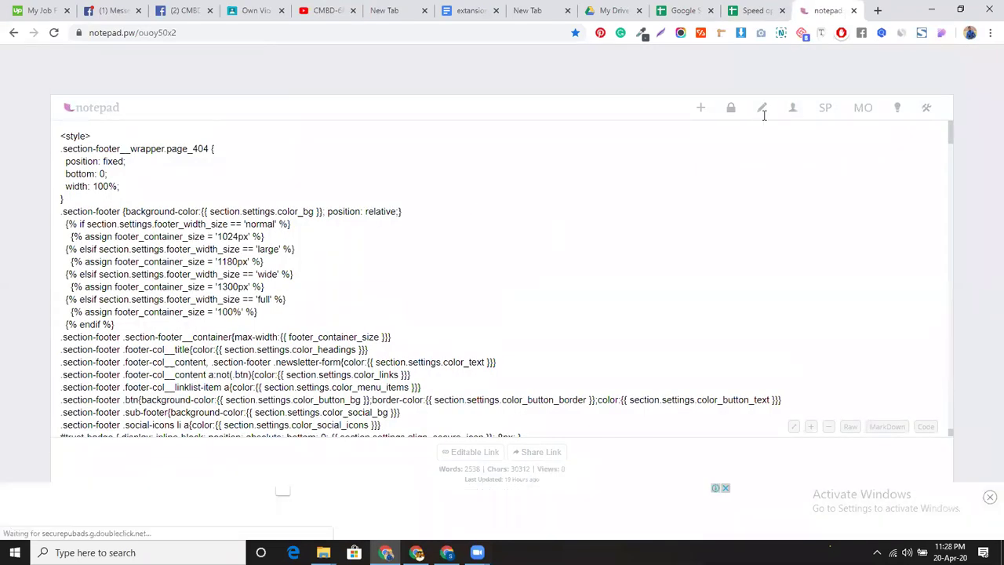
click(878, 10)
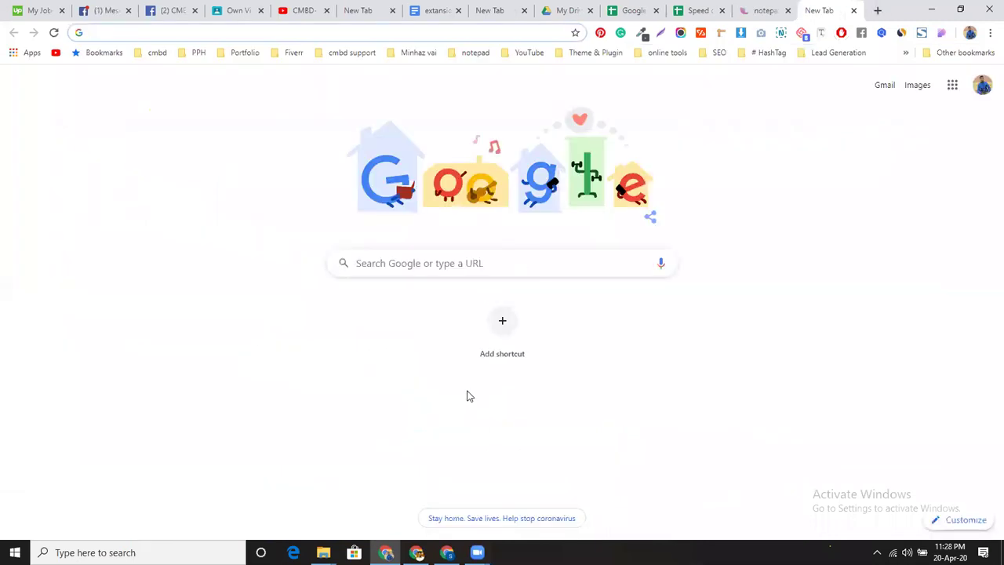
Load notepad.pw and type 'hi 66' into the new note
text(notepad.pw)
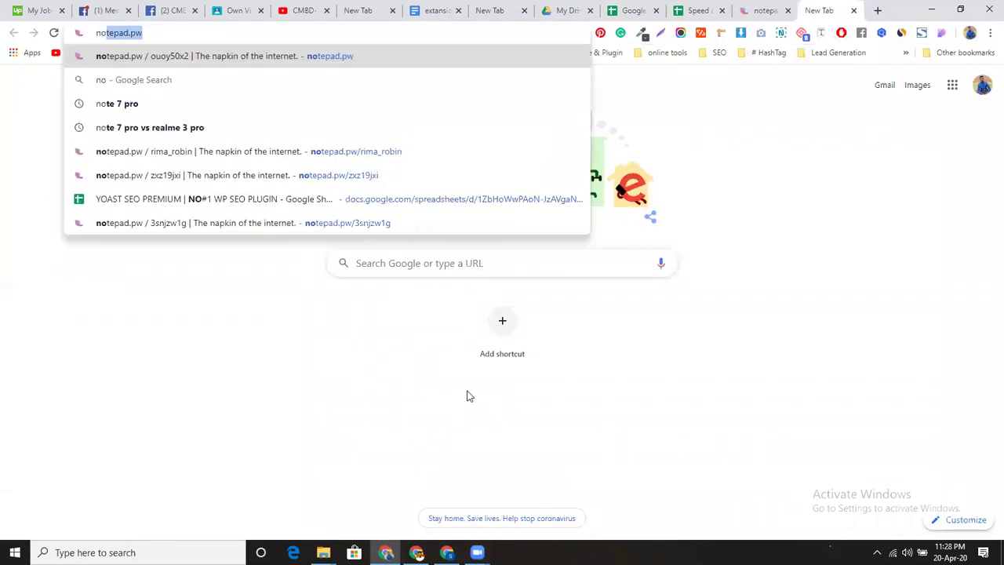
key(Return)
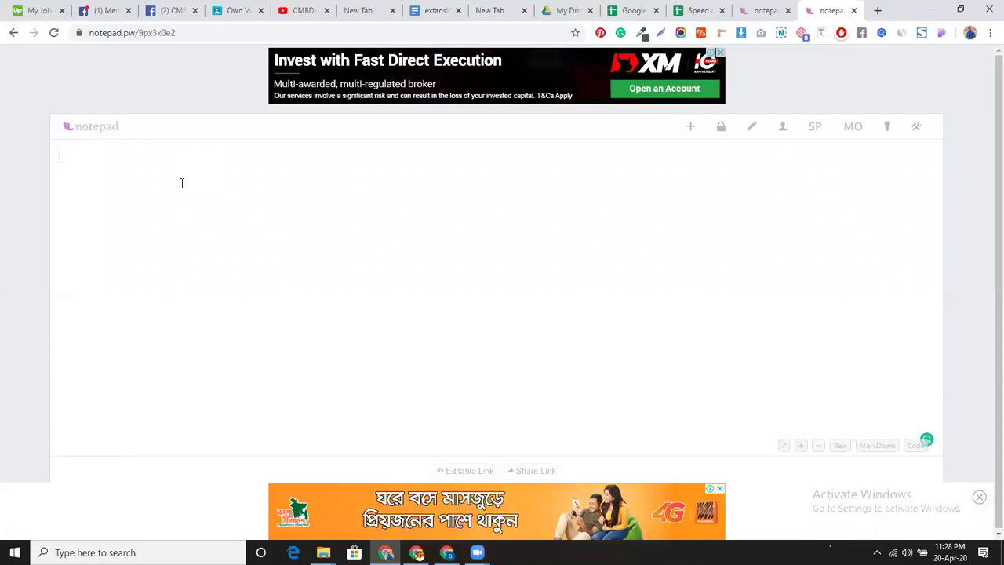
text(hi 66)
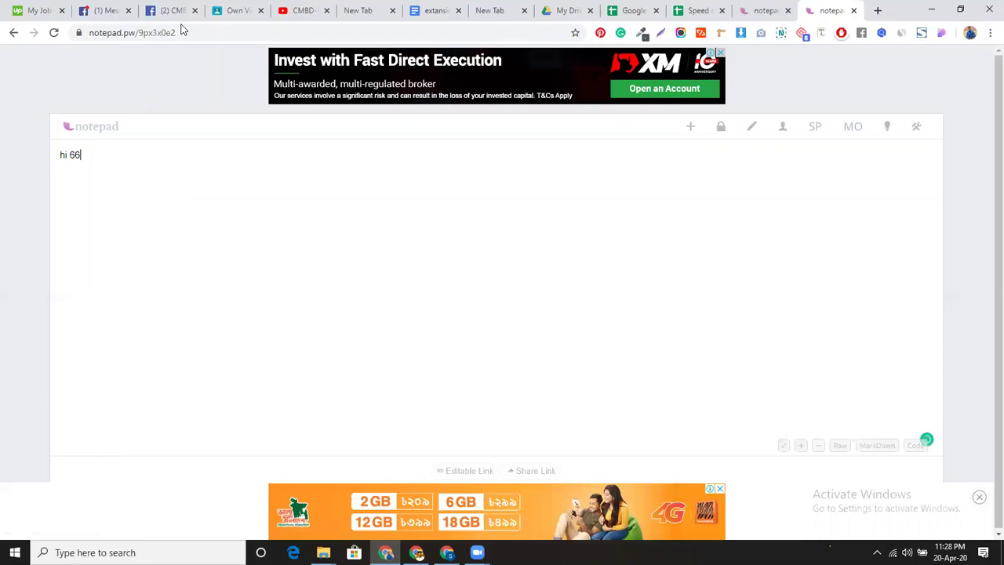
click(177, 32)
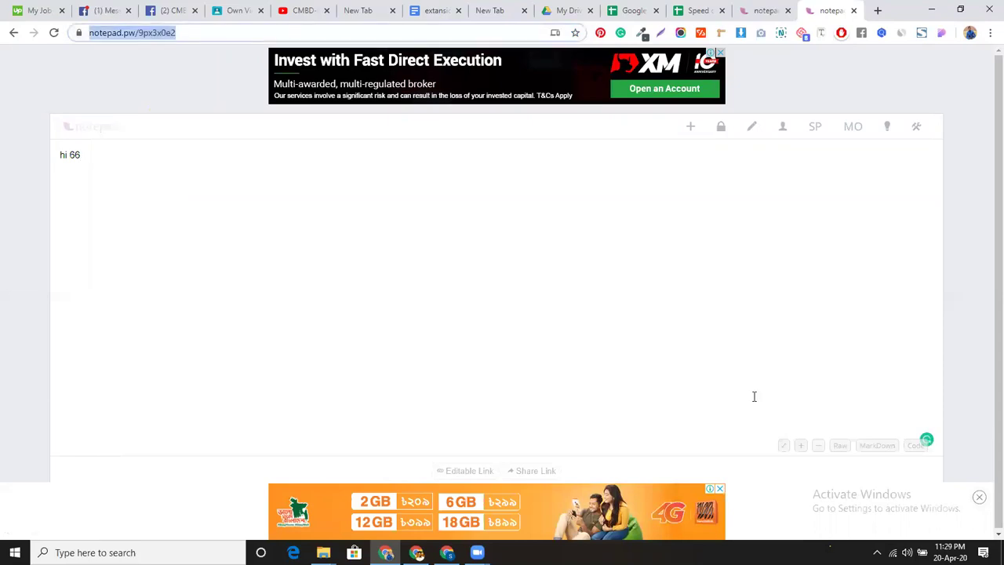
click(766, 418)
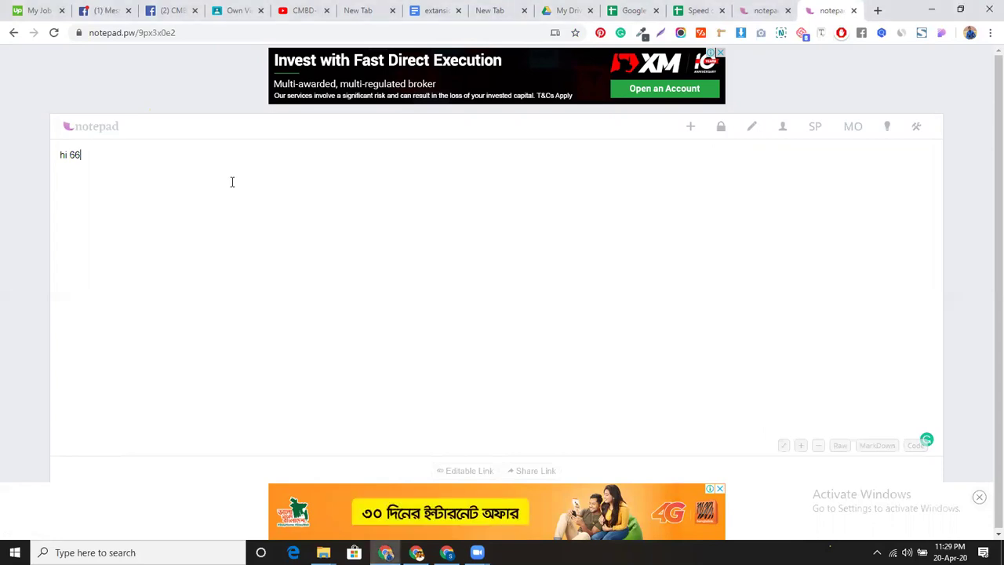
key(BackSpace)
key(BackSpace)
key(BackSpace)
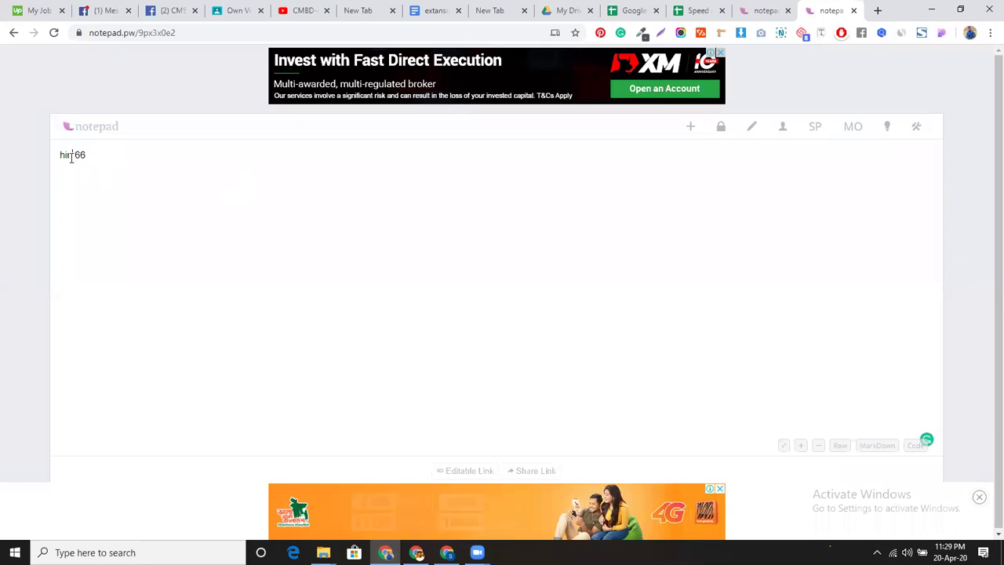
key(BackSpace)
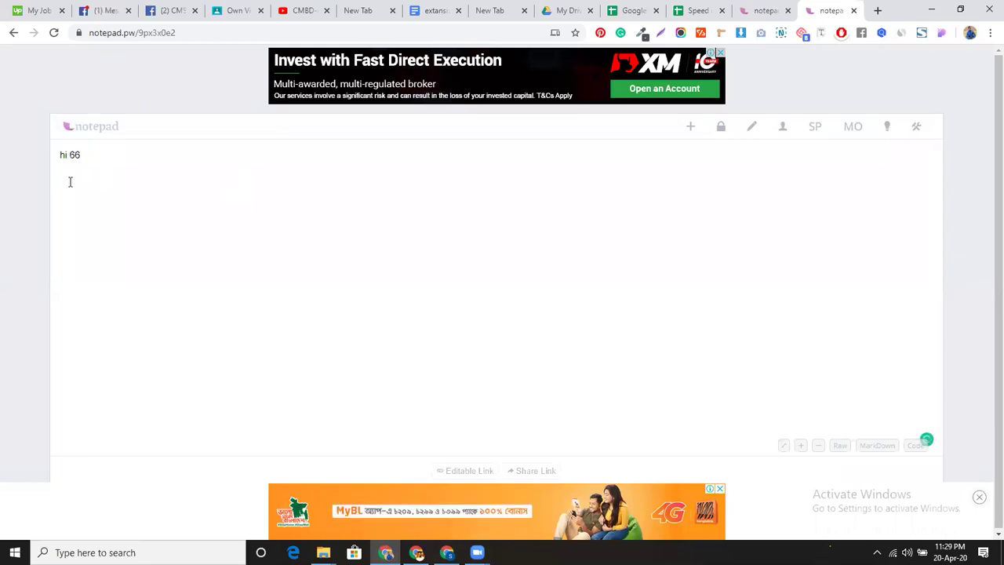
Remove stray characters so the first line reads cleanly and the second line is empty
click(69, 181)
text(i)
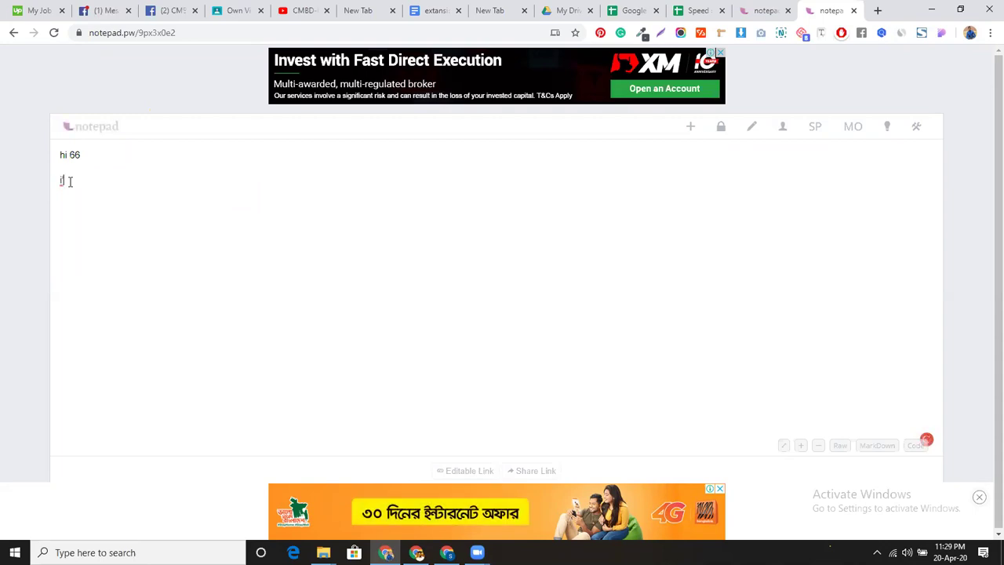
text(;)
key(BackSpace)
key(BackSpace)
key(BackSpace)
text(mb)
key(BackSpace)
key(BackSpace)
key(BackSpace)
key(BackSpace)
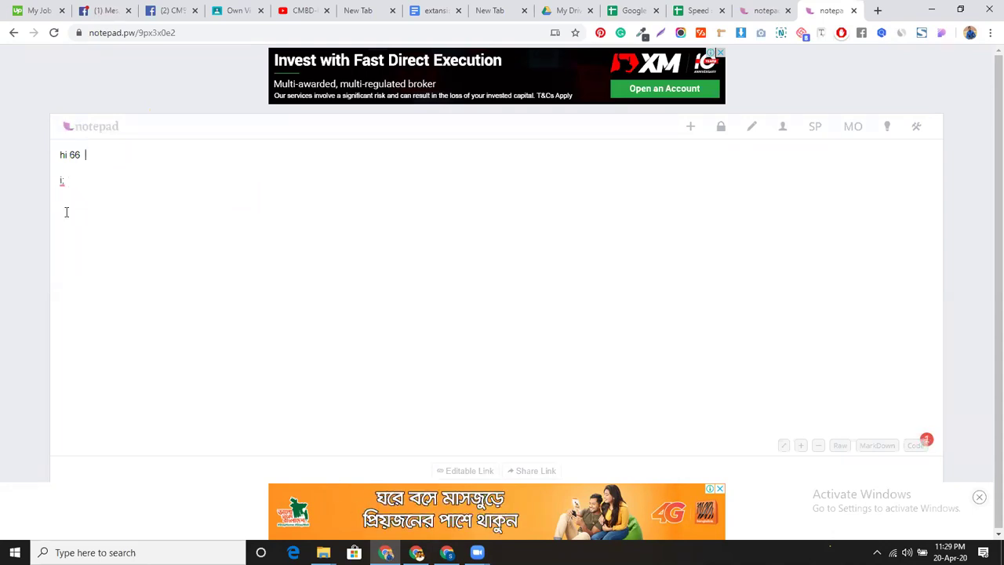
key(BackSpace)
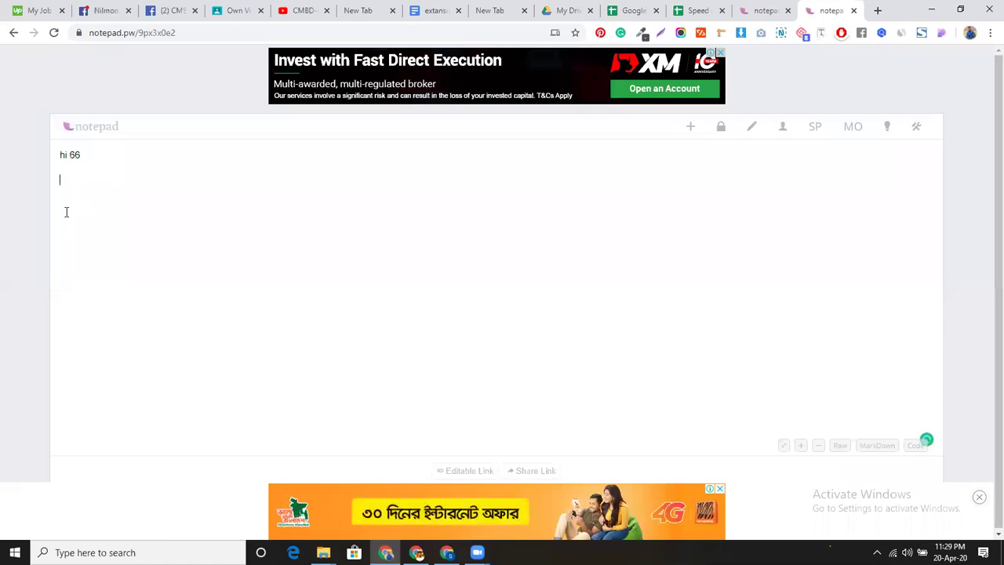
Add the lines 'got it', a name, and 'haahaha' to the note
text(got it)
key(Return)
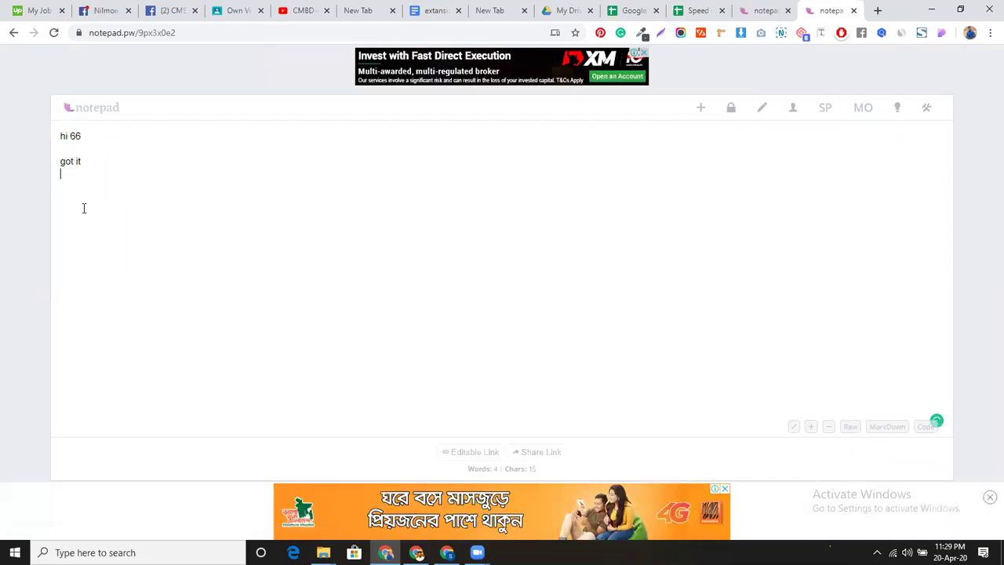
text(nazm)
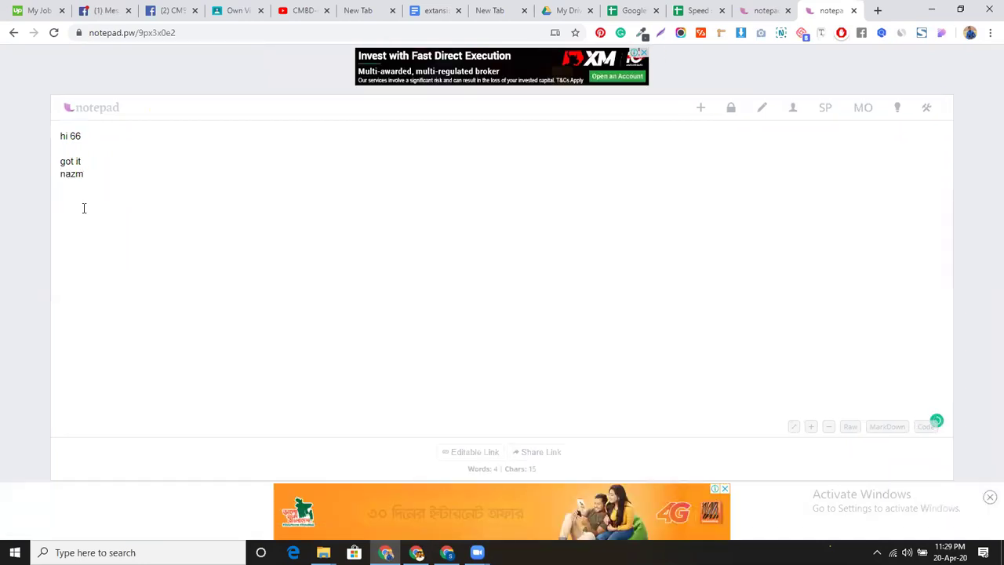
text(u)
key(BackSpace)
text(l)
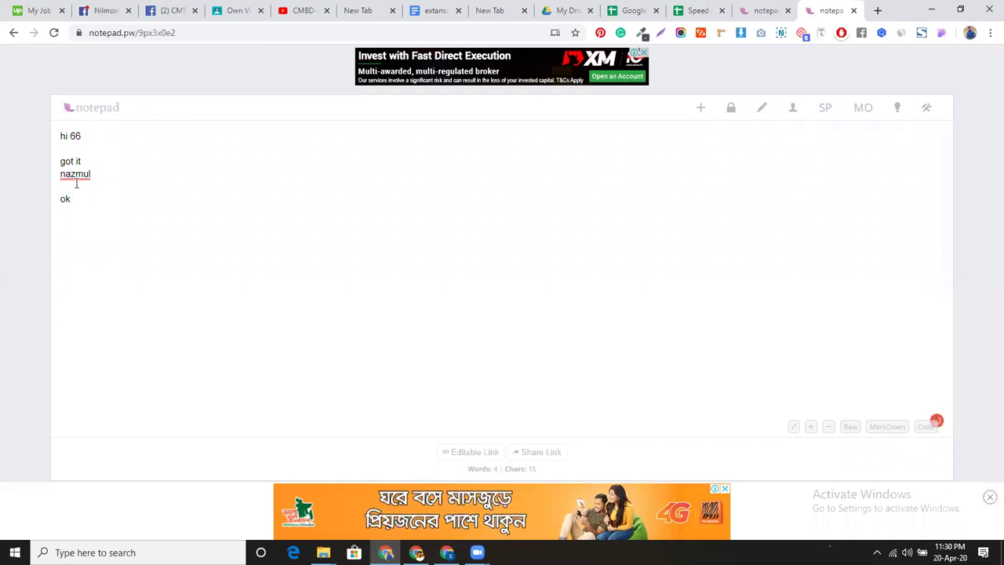
text(haahaha)
key(Return)
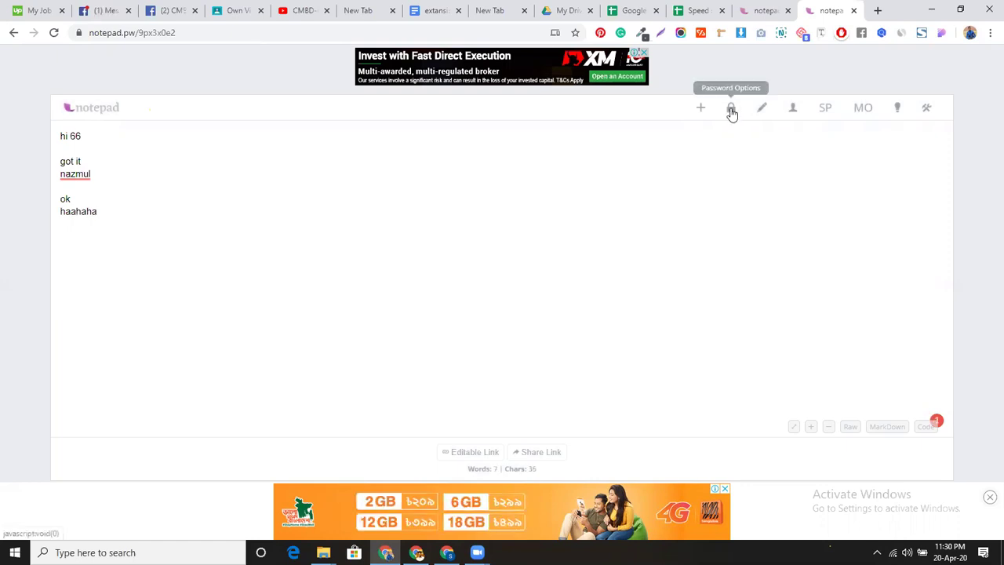
Correct the line to 'hahaha', dismiss the password prompt without setting one, and add a name
click(731, 110)
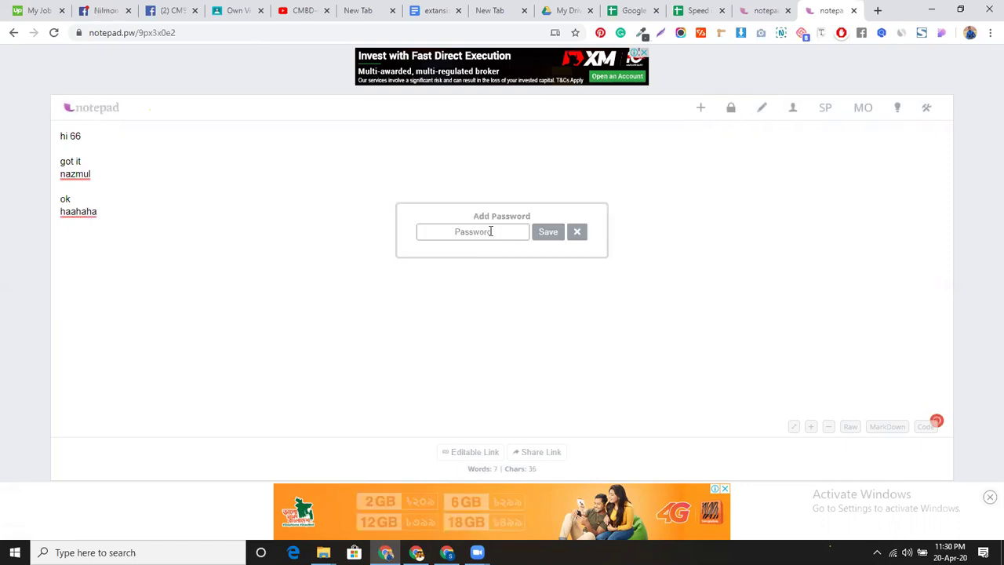
key(ctrl+z)
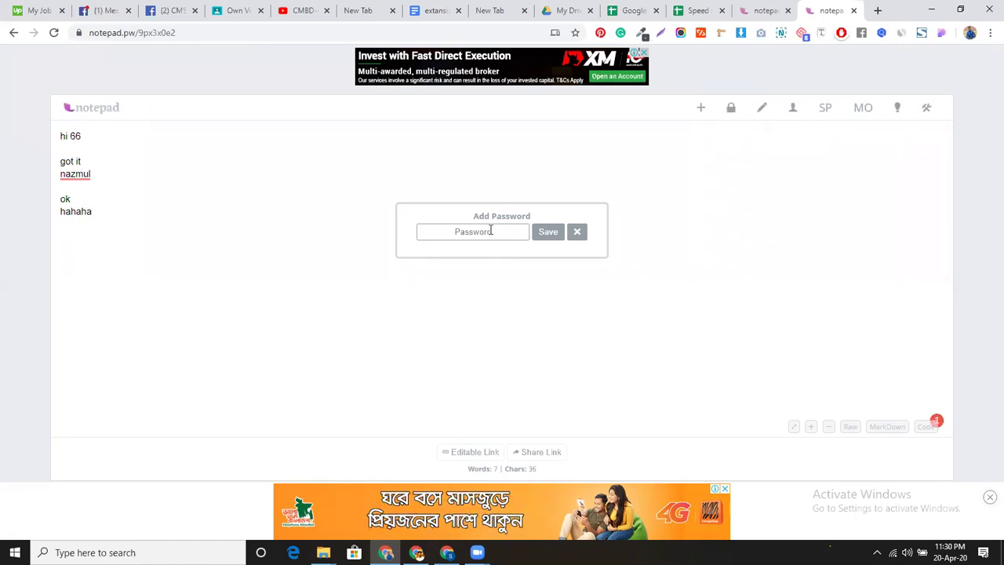
click(577, 231)
text(yeasin)
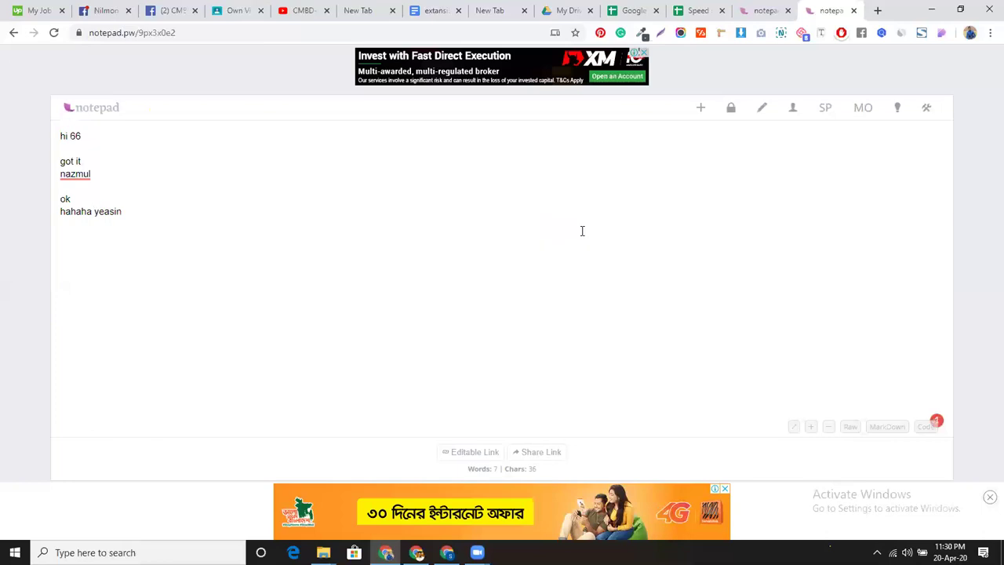
click(761, 110)
Replace the note code 9px3x0e2 with a custom name-based URL and submit it
double_click(491, 229)
double_click(476, 233)
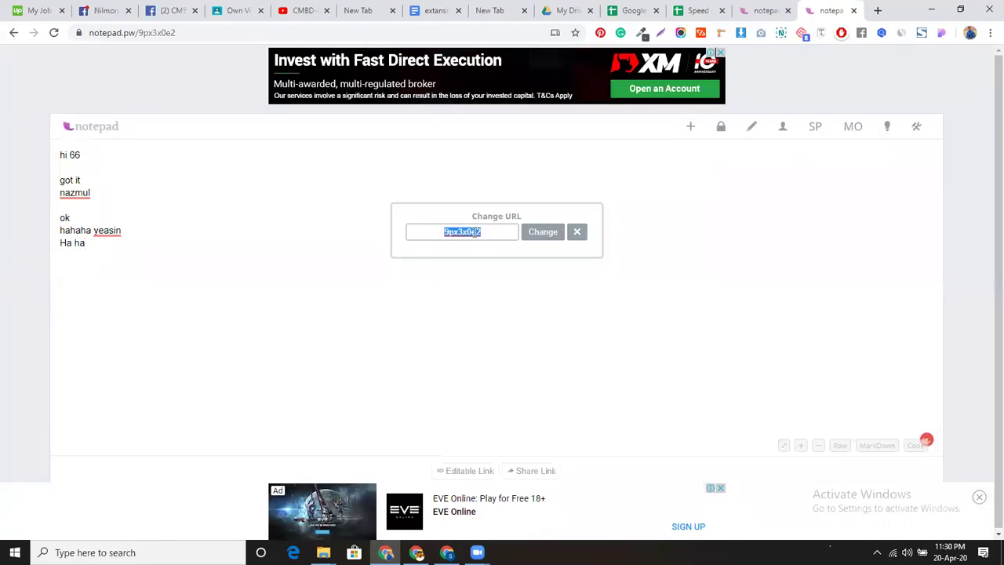
text(naz)
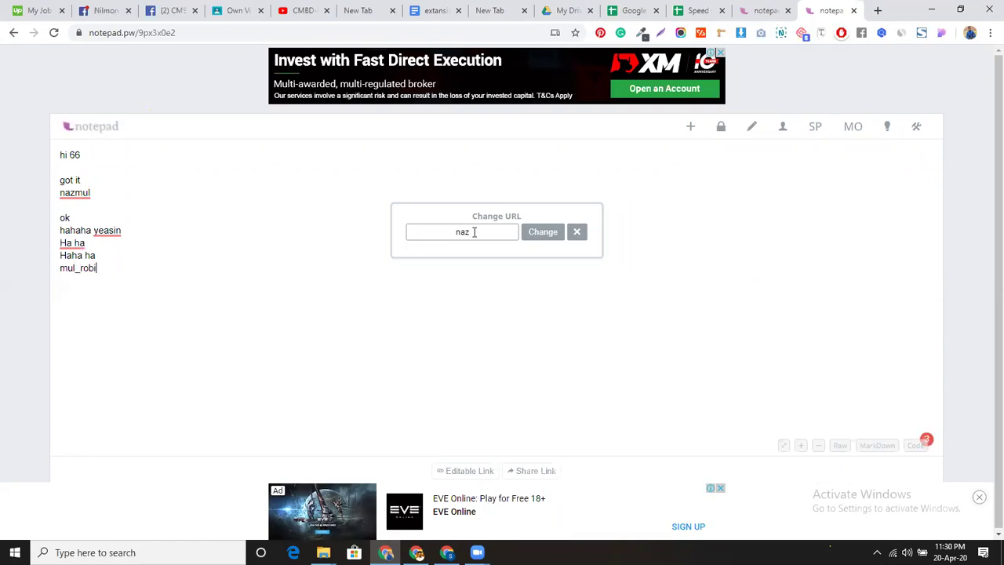
double_click(492, 233)
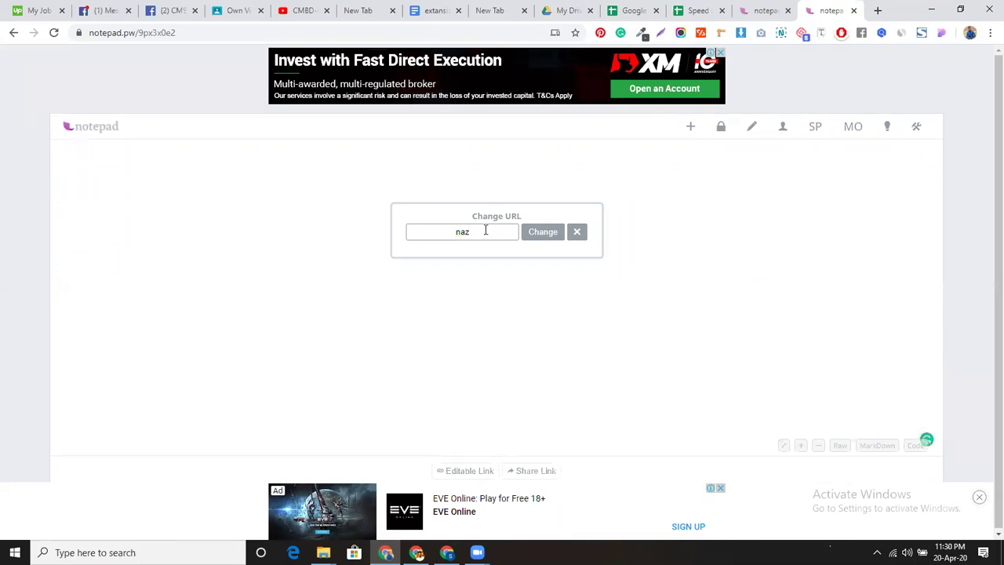
text(mul_bi)
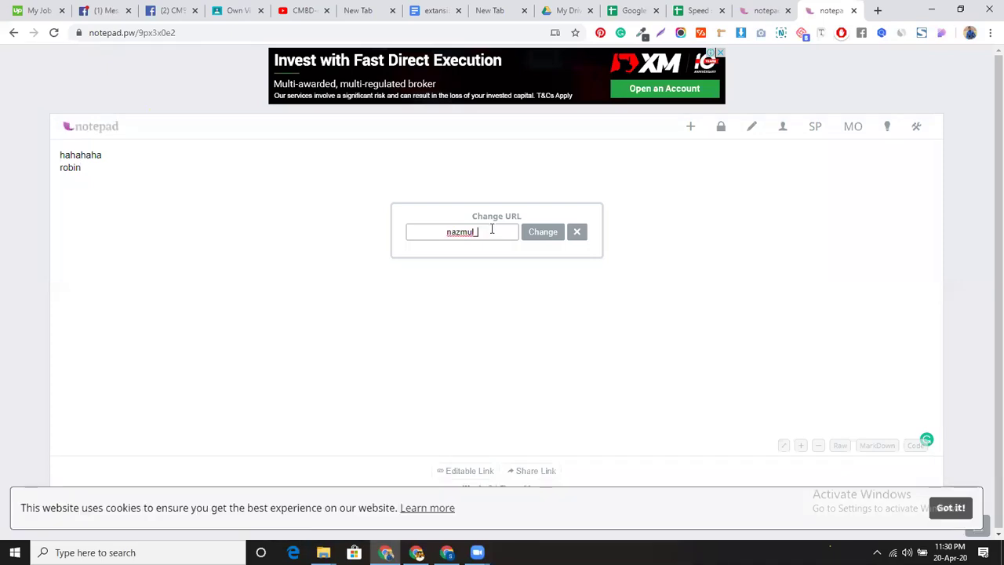
text(robin)
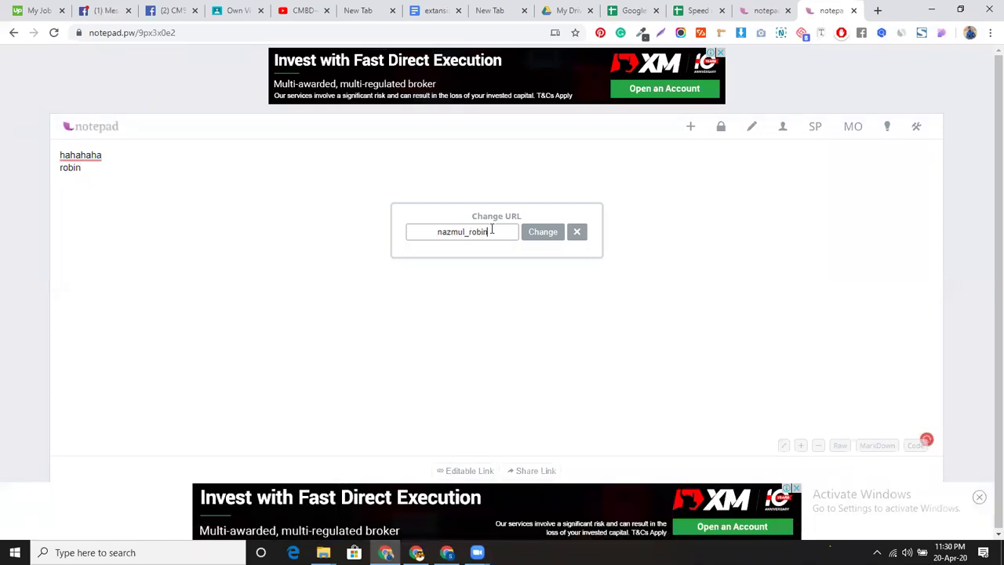
click(540, 235)
Shorten the rejected custom URL and resubmit, then select 9px3x0e2 in the address bar
drag(468, 231, 434, 232)
key(BackSpace)
click(535, 234)
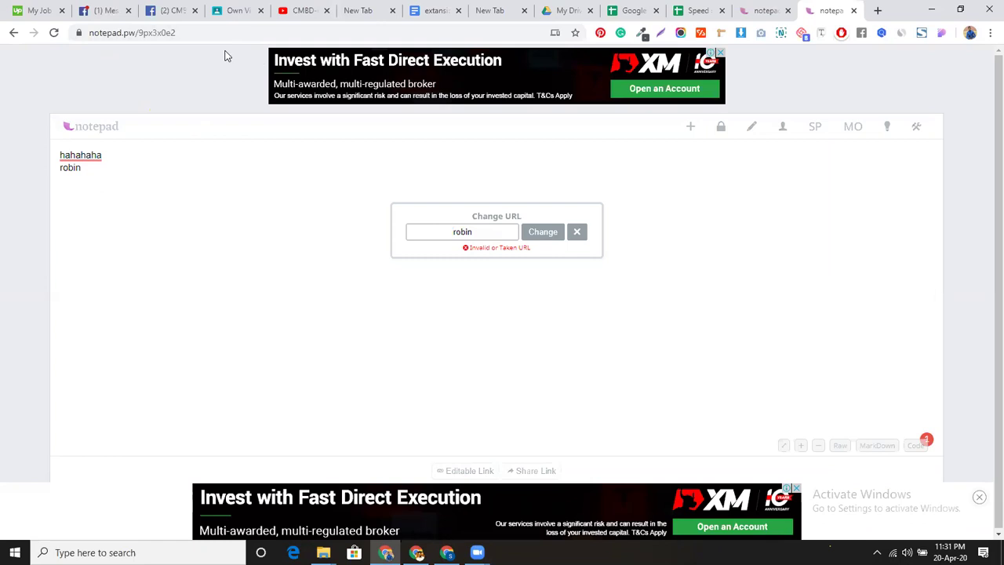
click(139, 33)
drag(165, 33, 226, 36)
click(182, 33)
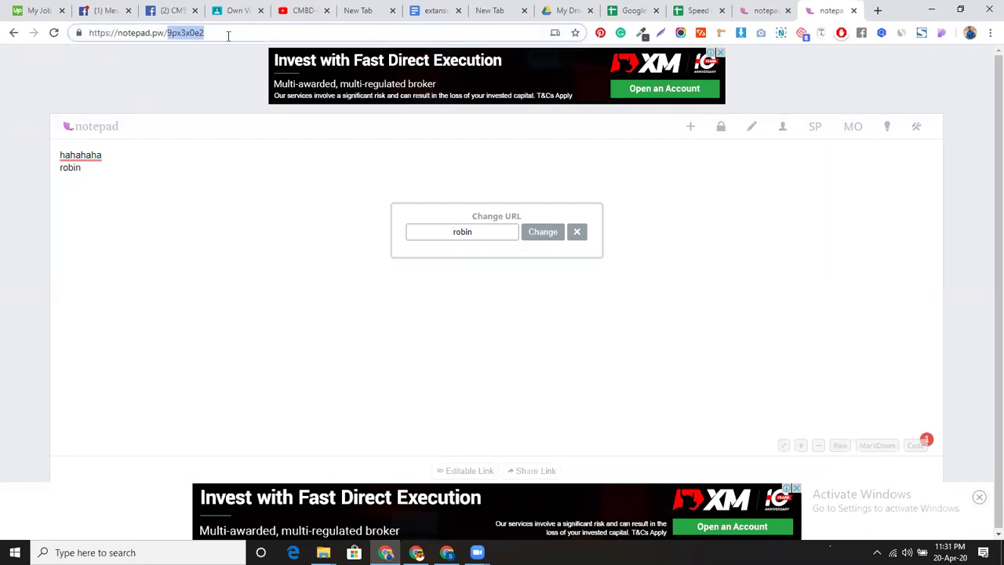
Give the note a custom name-based address and reload that address in a fresh tab
text(na)
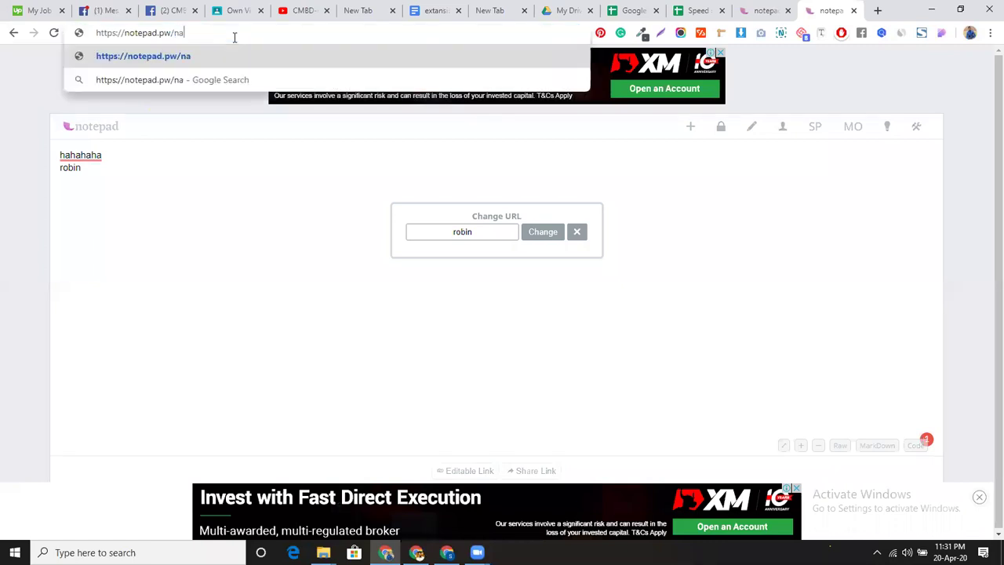
text(zmul_)
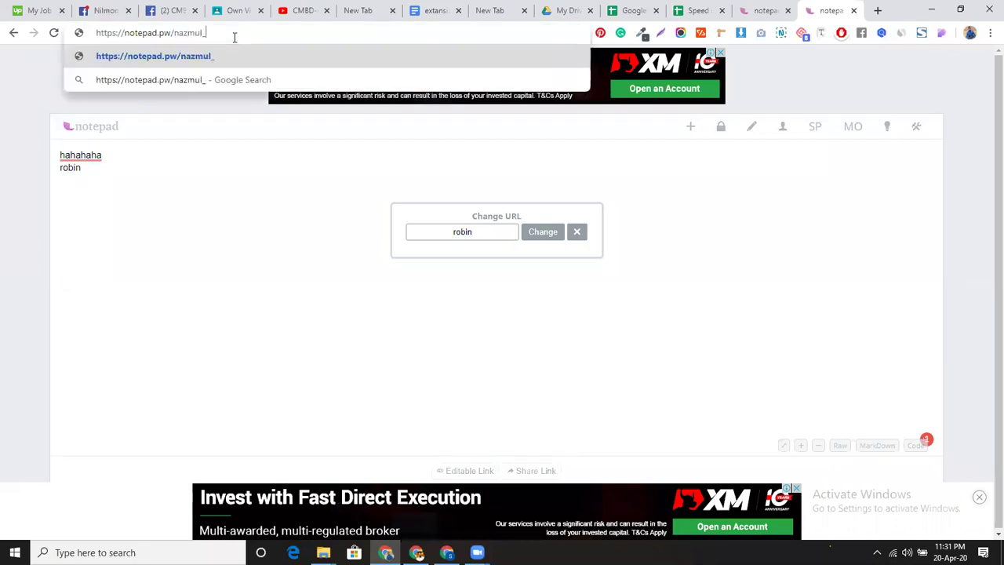
text(robin)
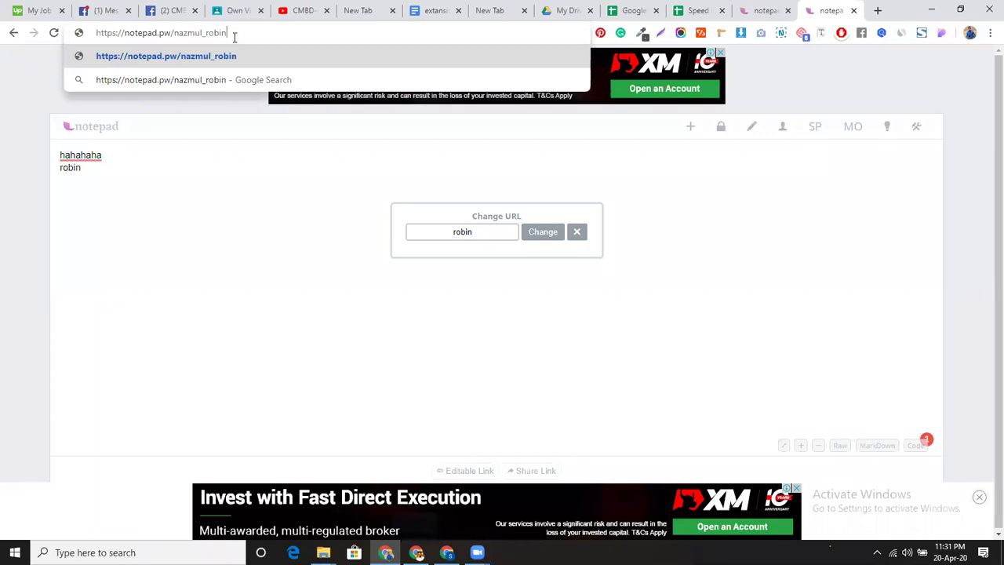
key(ctrl+a)
key(ctrl+c)
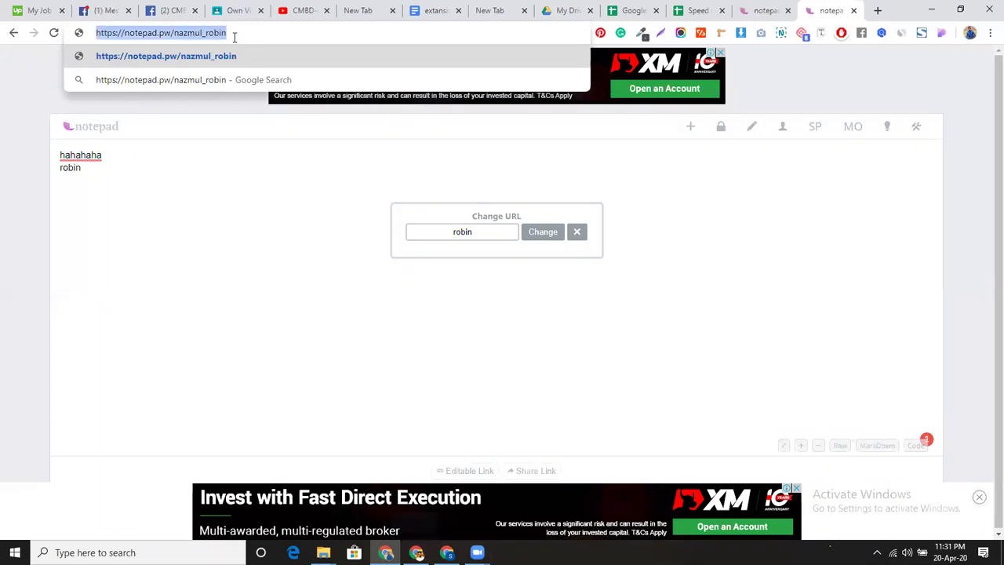
click(246, 250)
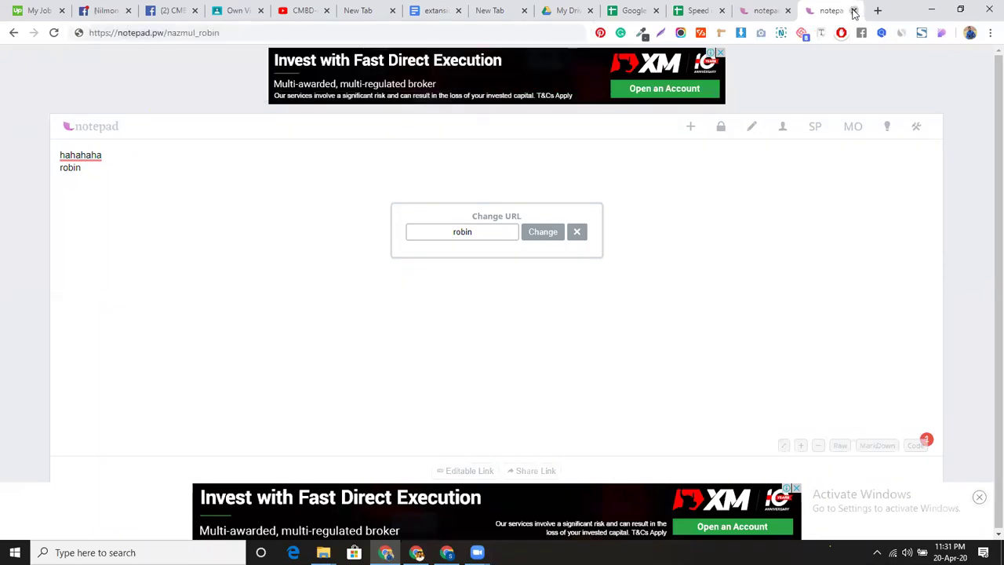
click(853, 11)
click(878, 10)
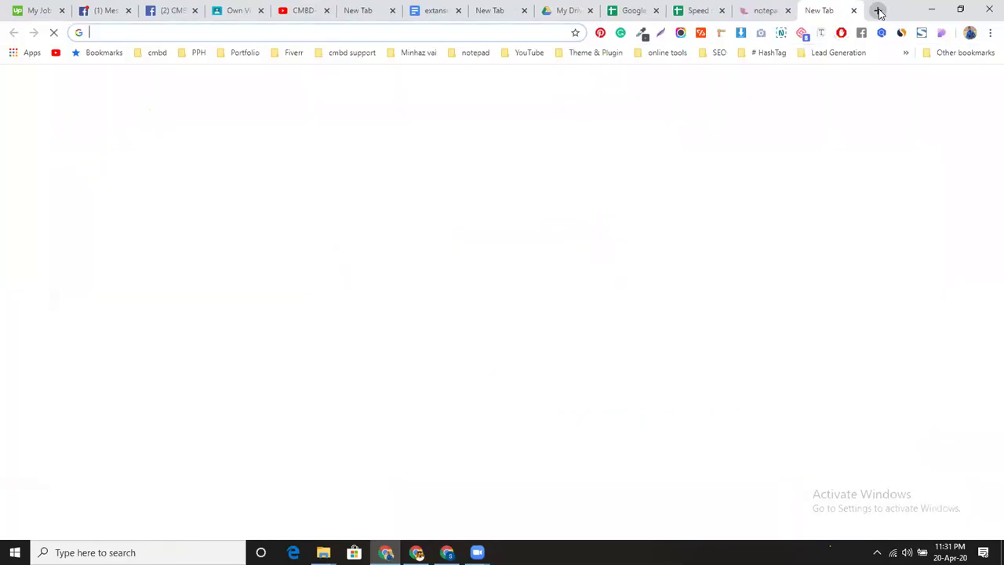
key(ctrl+v)
key(Return)
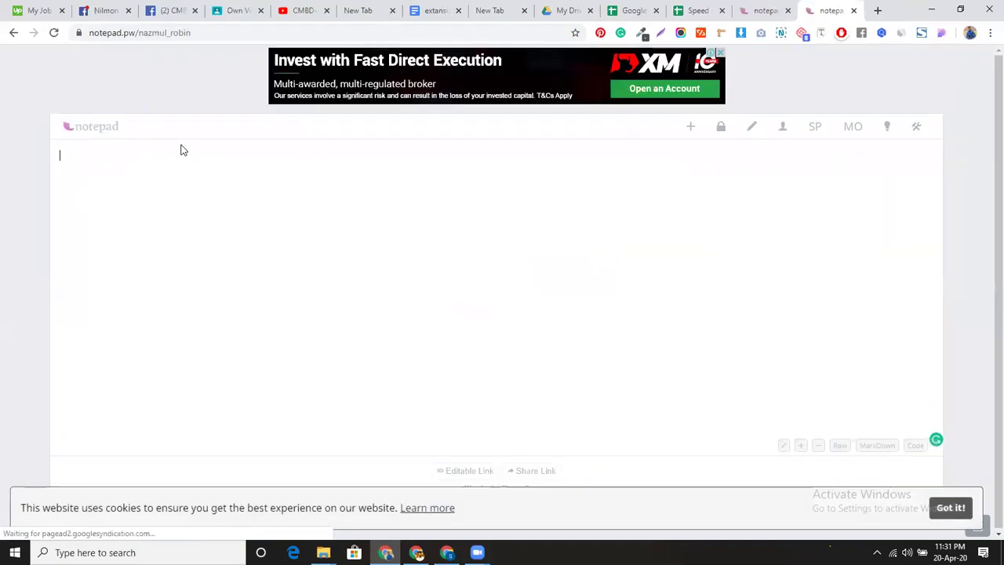
Type the lines 'caknvn' and 'dijfi iwejfiwjfwfj' into the note
text(caknvn)
key(Return)
text(dijf)
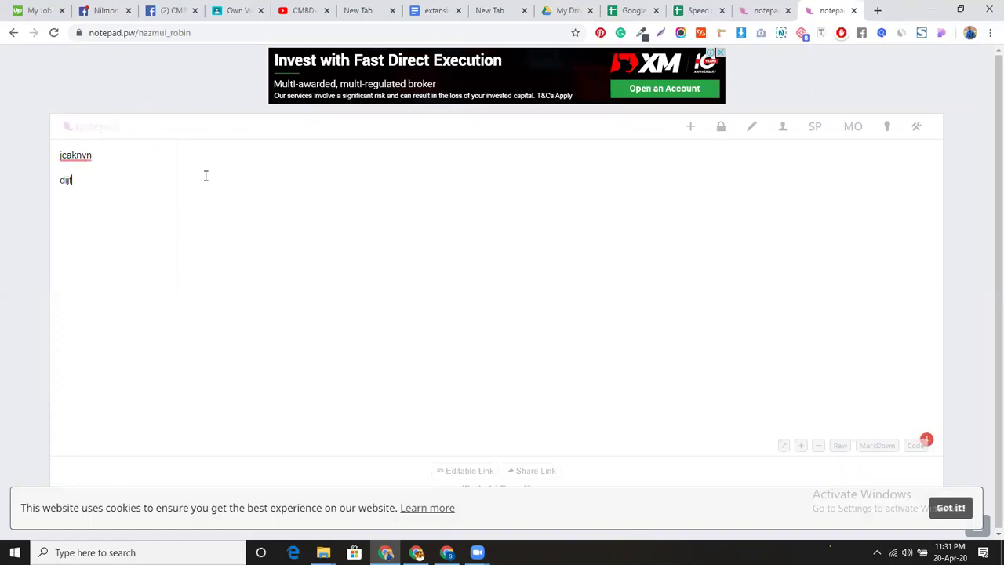
text(i  iwejfiwjfwfj)
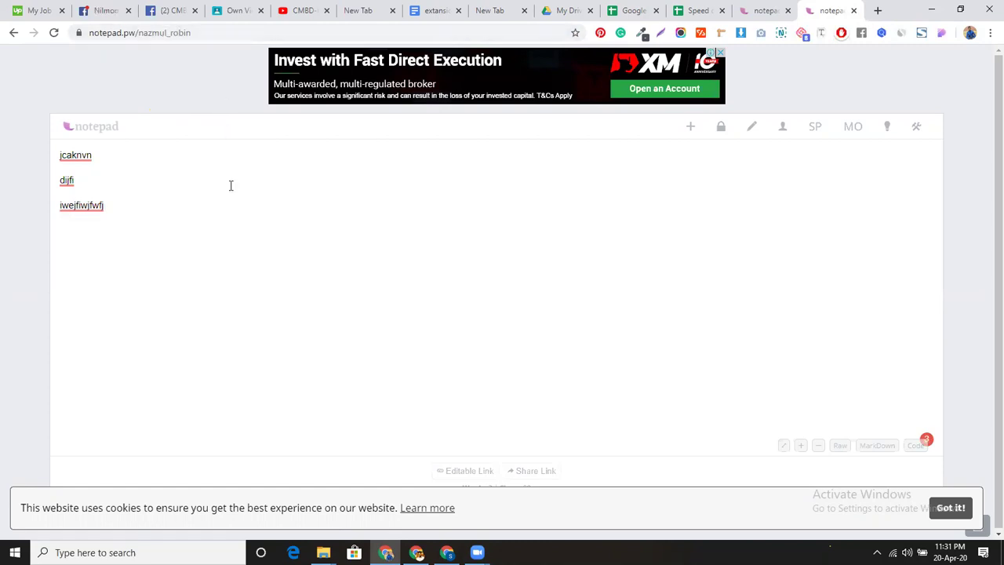
Bookmark the note page, filing it under the cmbd folder via 'Choose another folder...'
click(575, 35)
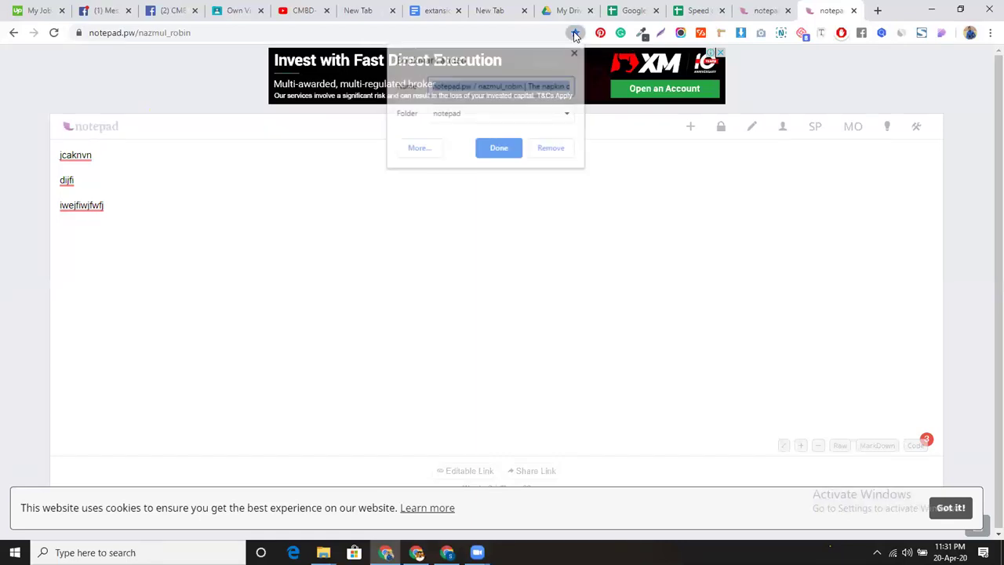
click(456, 116)
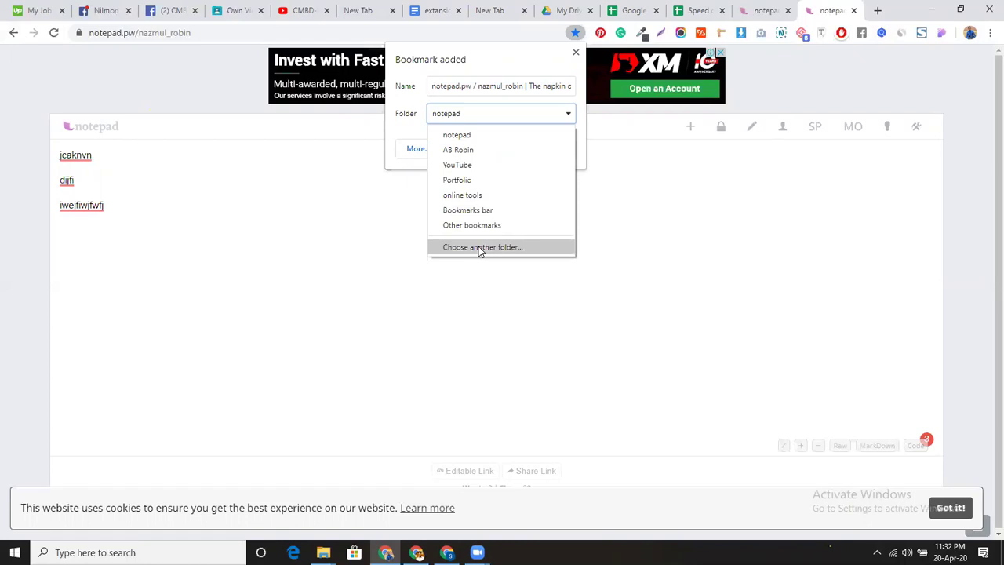
click(479, 247)
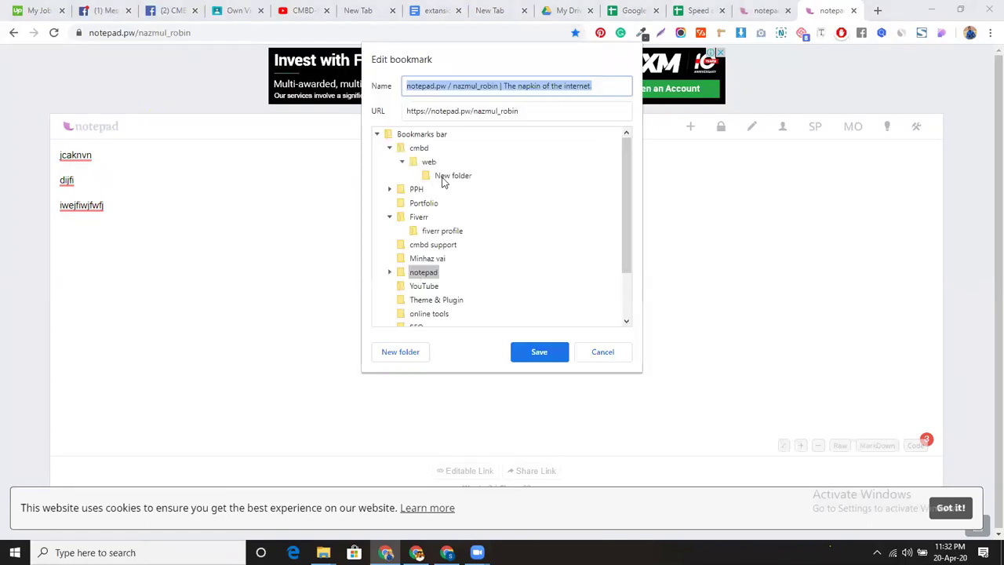
click(421, 148)
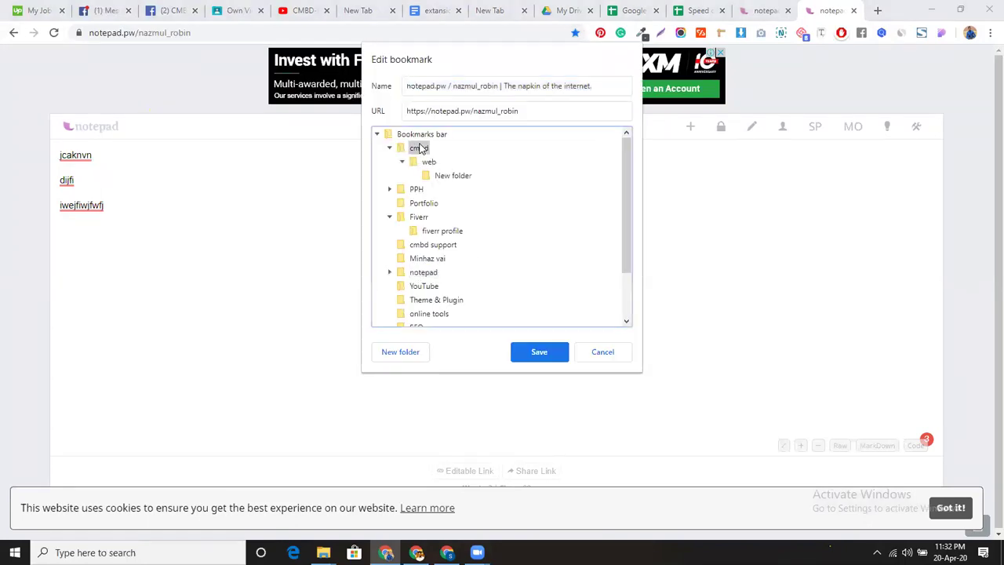
click(538, 354)
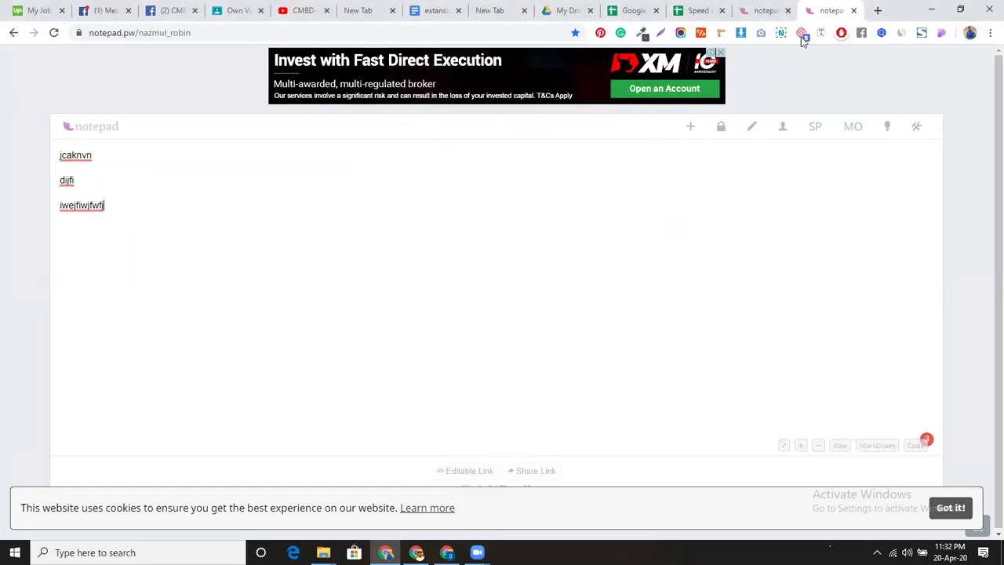
Open a new tab and look through the online tools bookmark folder
click(877, 10)
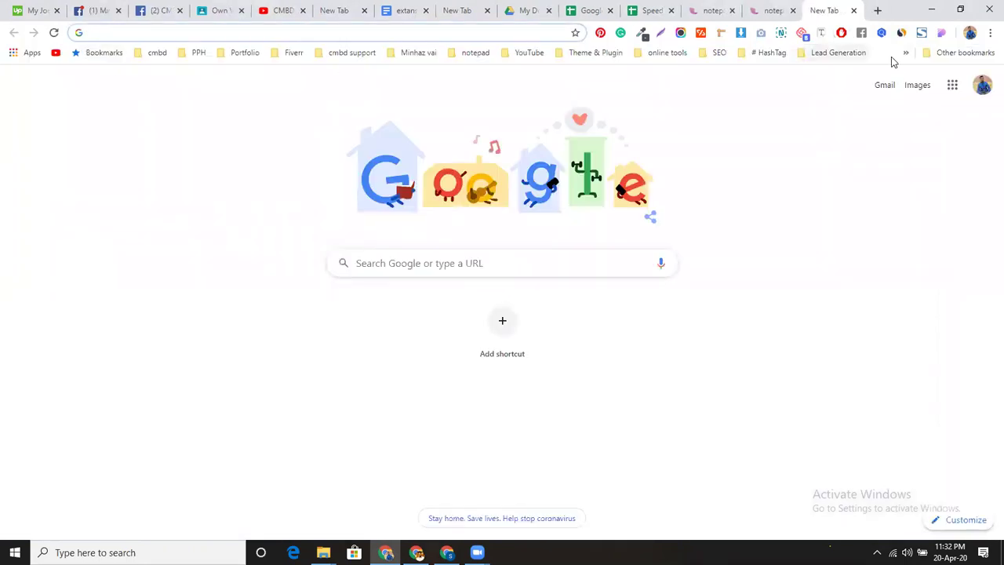
click(650, 54)
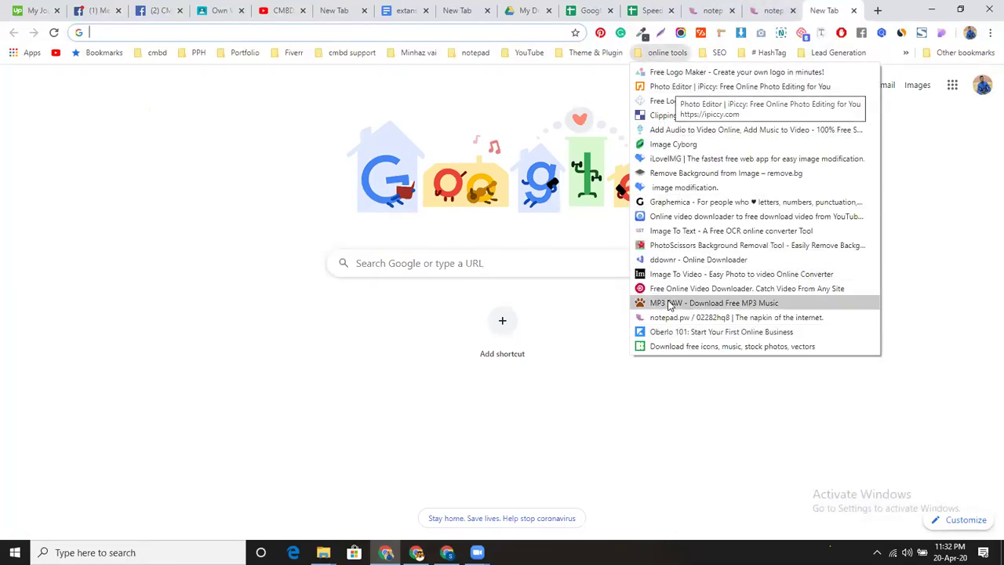
click(905, 53)
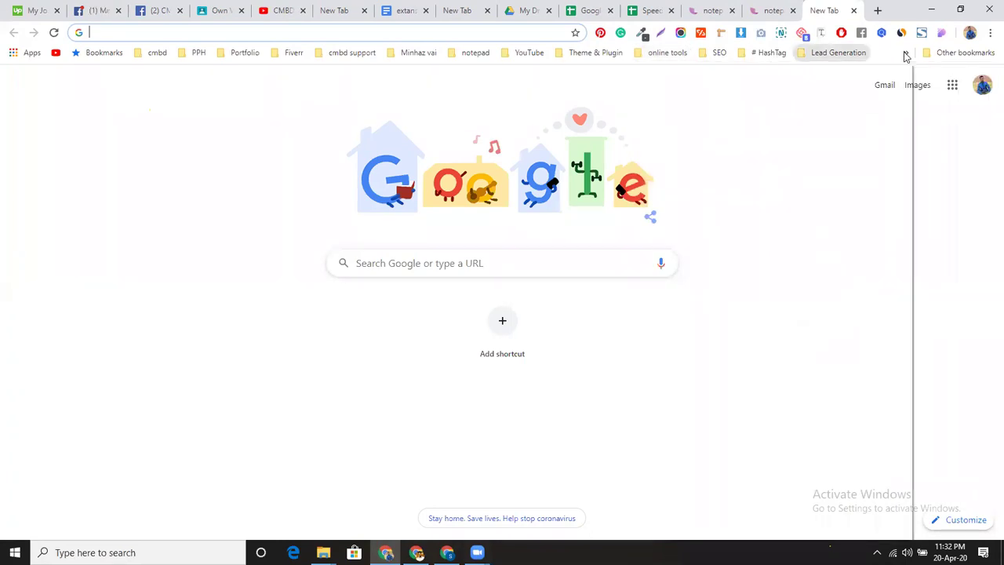
Browse the bookmarks-bar overflow and Other bookmarks lists, then reopen the online tools folder
click(906, 54)
scroll(789, 296, down, 10)
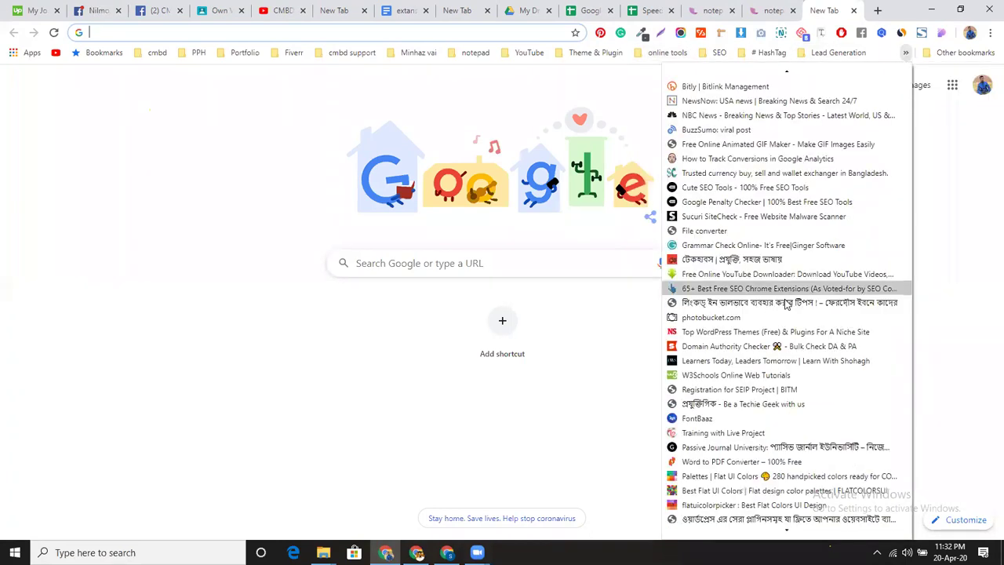
scroll(783, 297, down, 12)
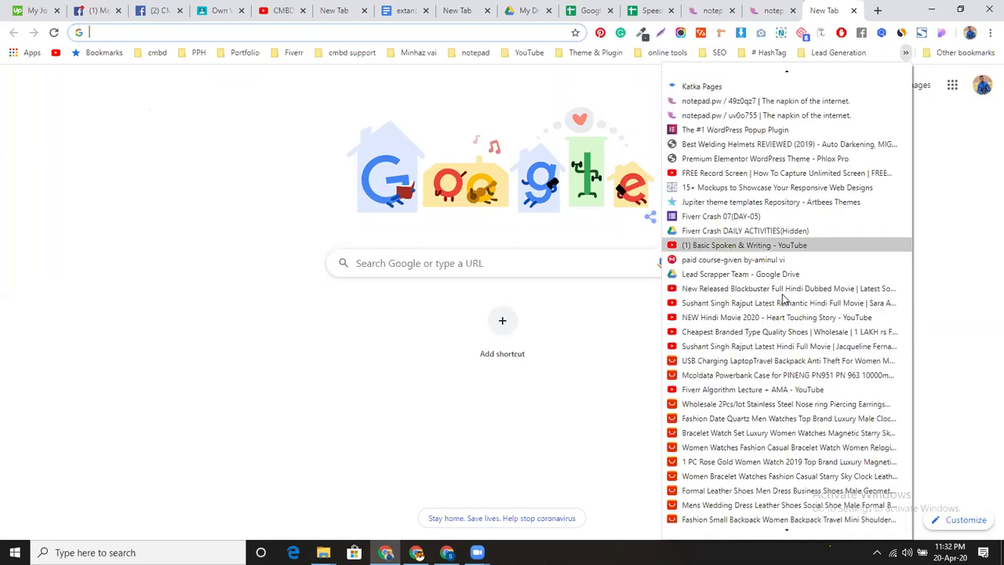
mouse_move(938, 54)
scroll(829, 236, down, 2)
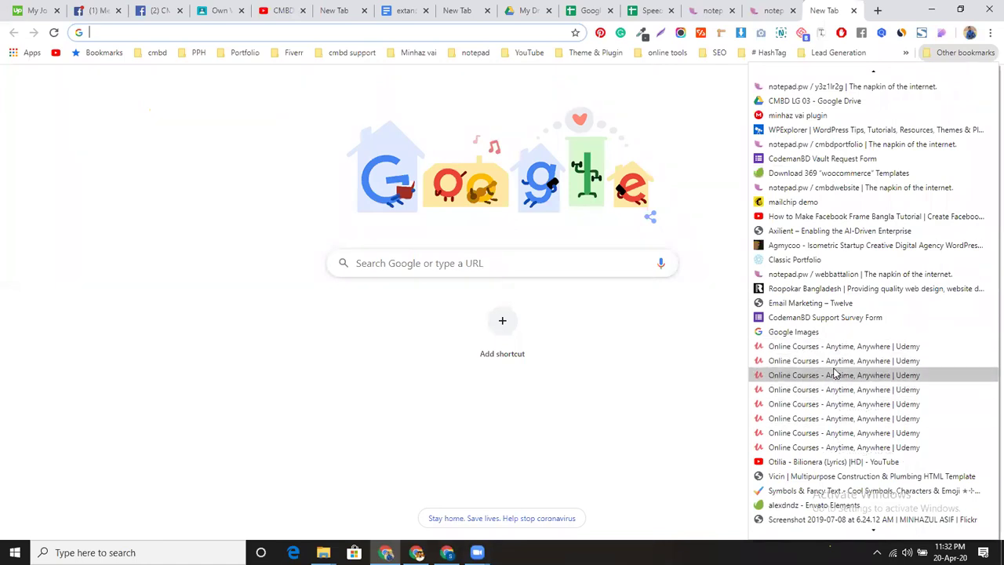
scroll(832, 364, down, 1)
scroll(765, 228, up, 2)
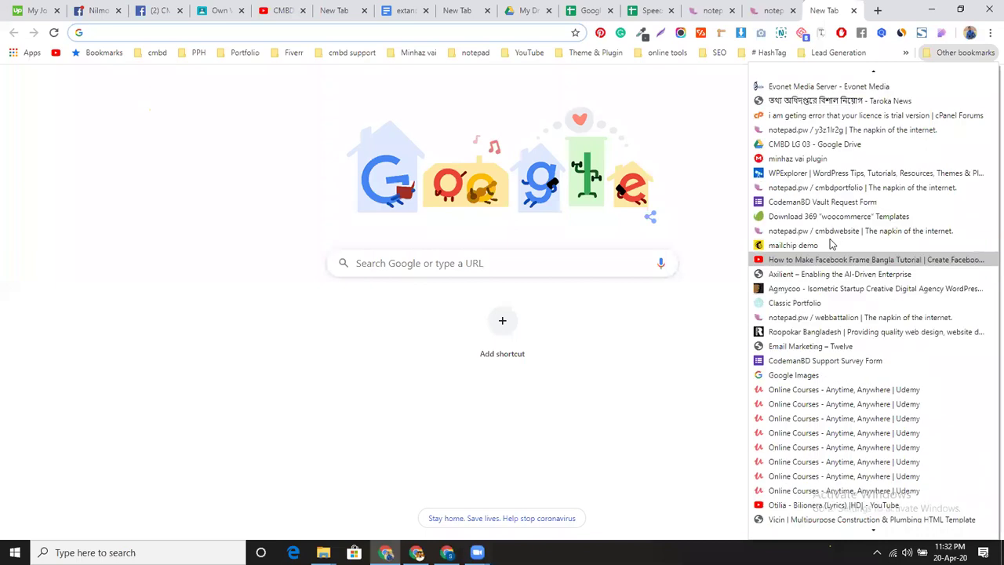
click(285, 160)
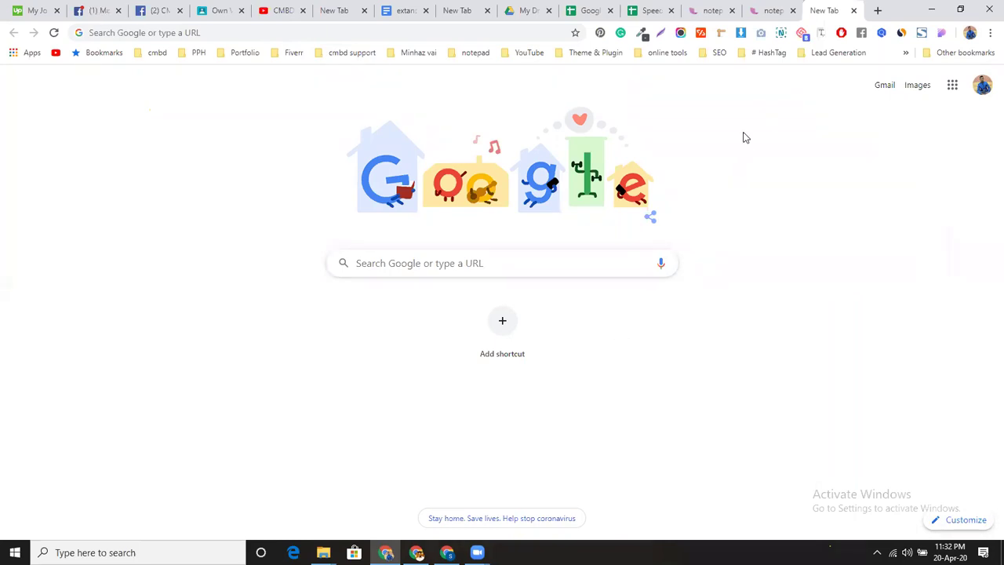
click(658, 53)
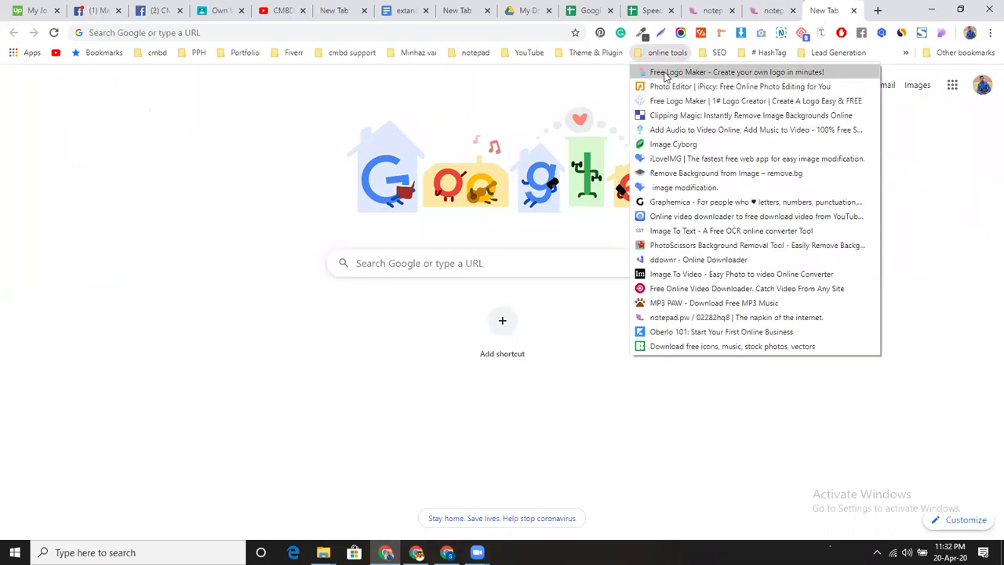
Open Free Logo Maker from online tools and inspect the E-shop.com text and cart logo
middle_click(666, 73)
click(835, 11)
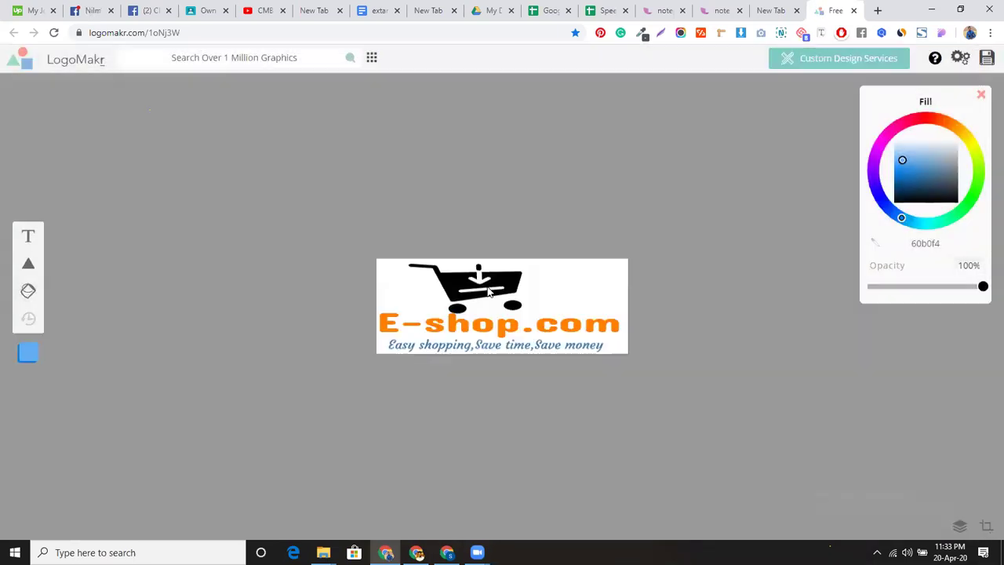
click(485, 310)
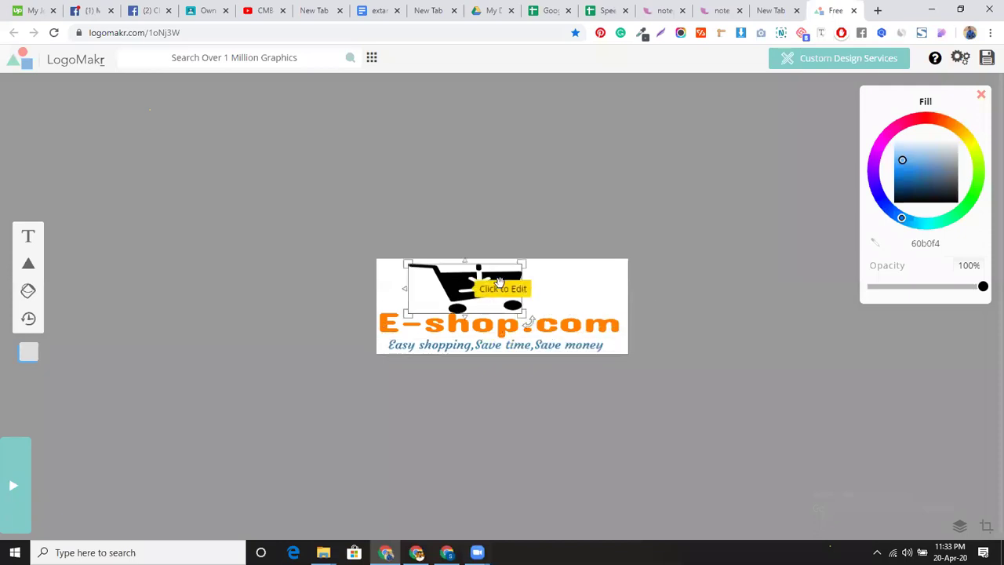
click(268, 53)
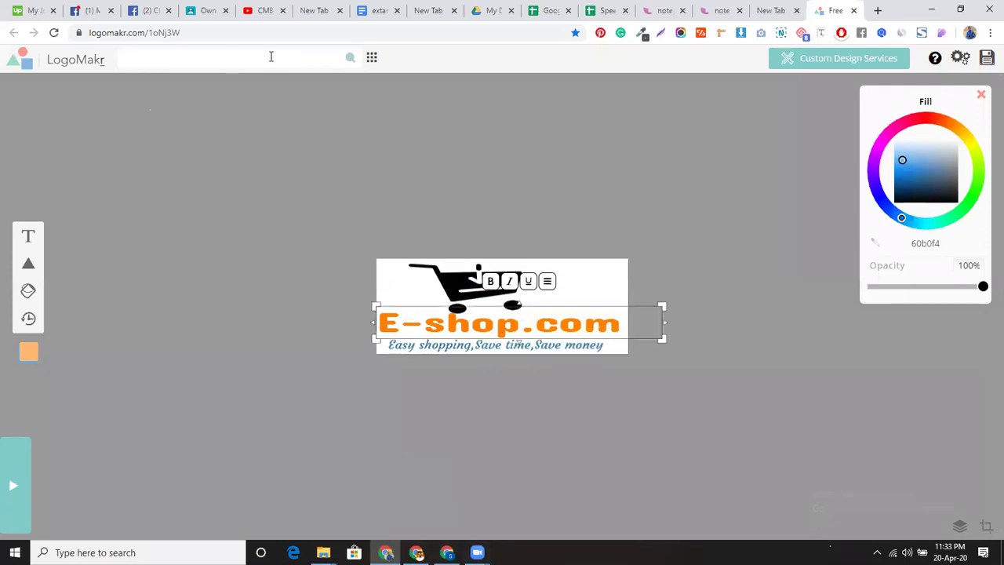
click(440, 266)
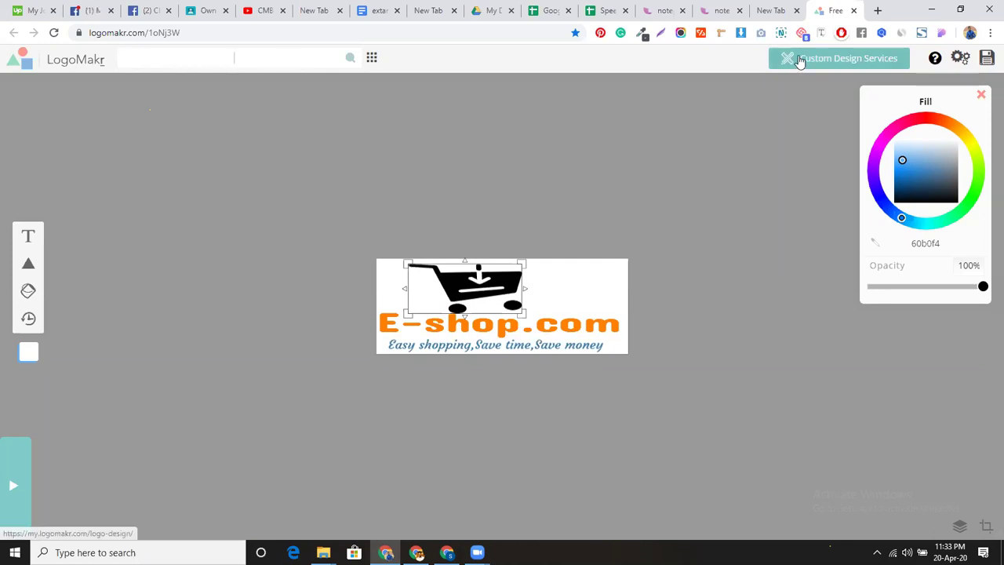
click(878, 10)
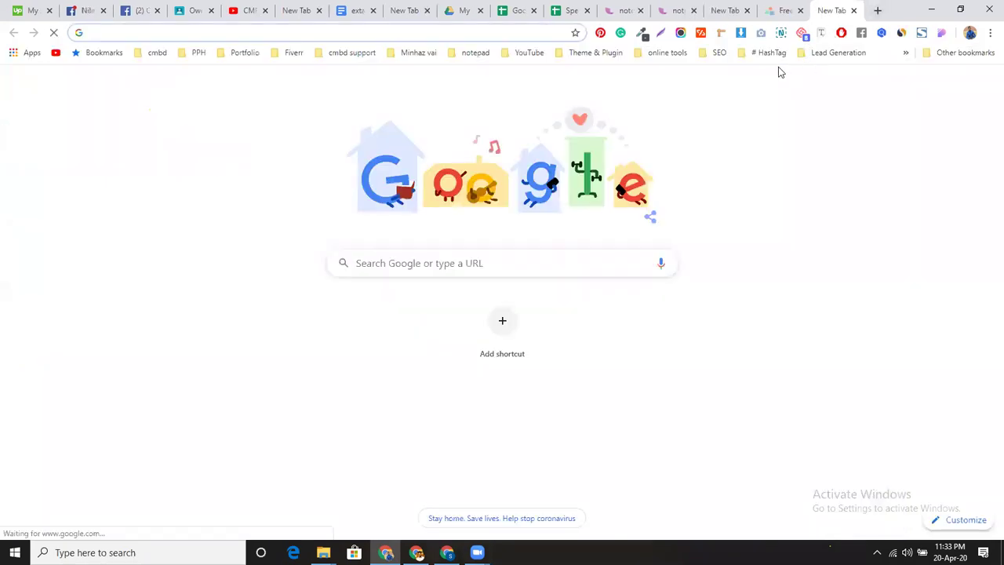
Open 'Download free icons, music, stock photos, vectors' from the online tools folder
click(667, 53)
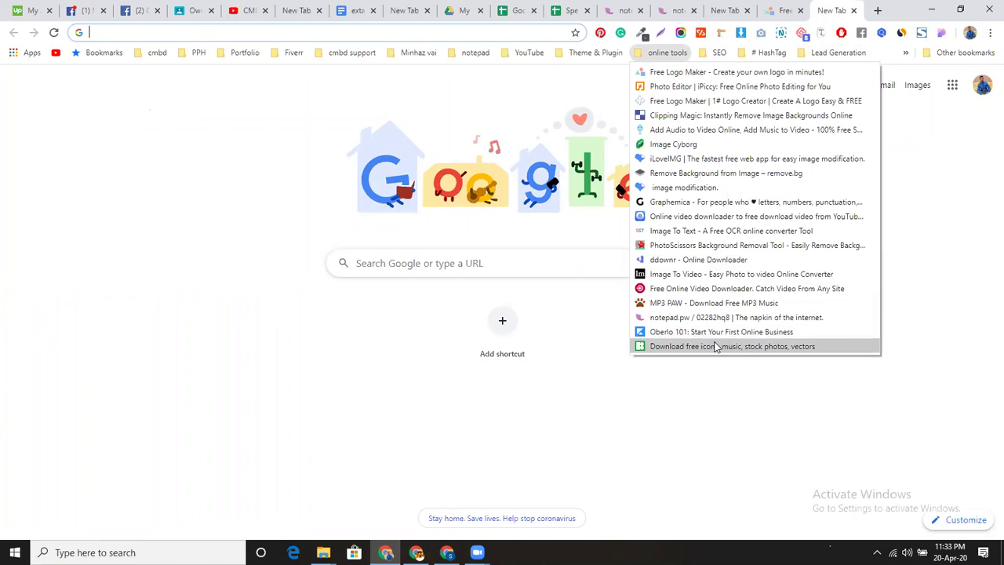
click(652, 346)
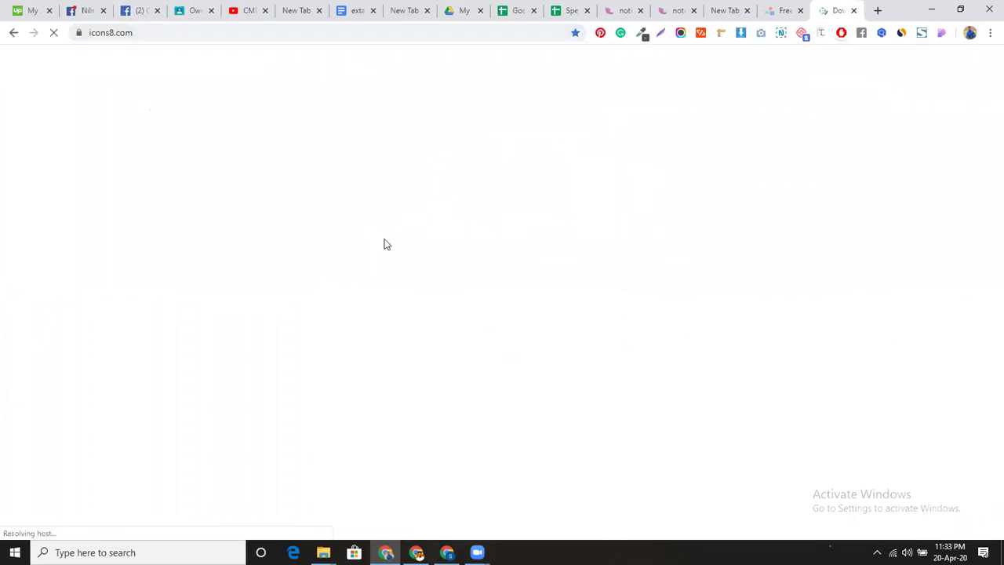
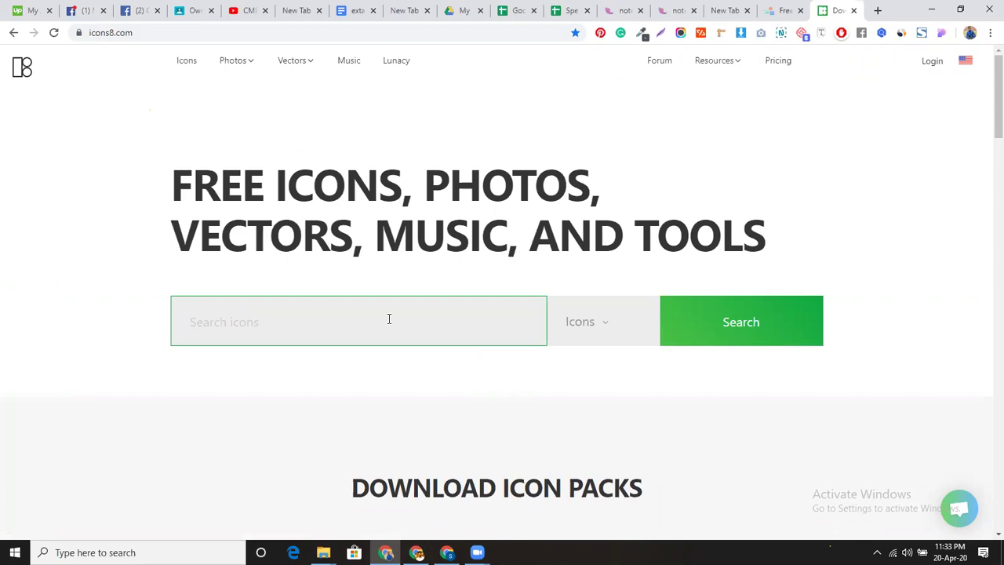
Search Icons8 for 'web' icons and scroll through the results
text(web)
click(758, 329)
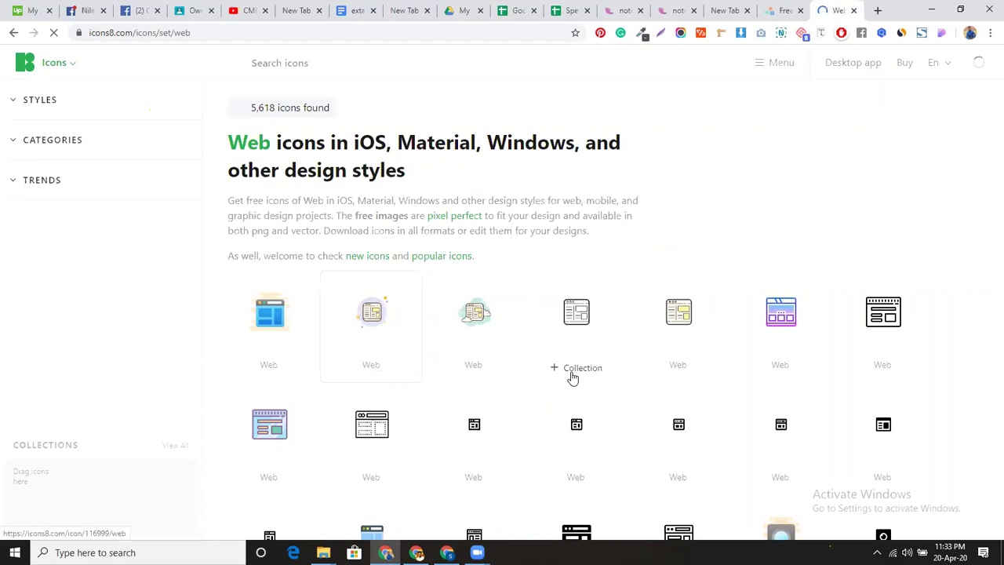
scroll(573, 378, down, 7)
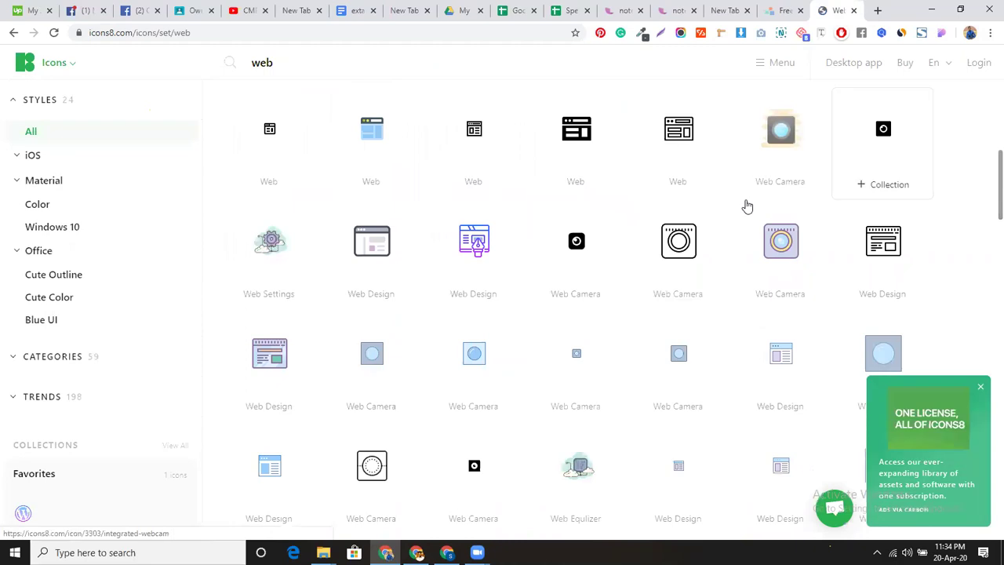
scroll(453, 280, down, 5)
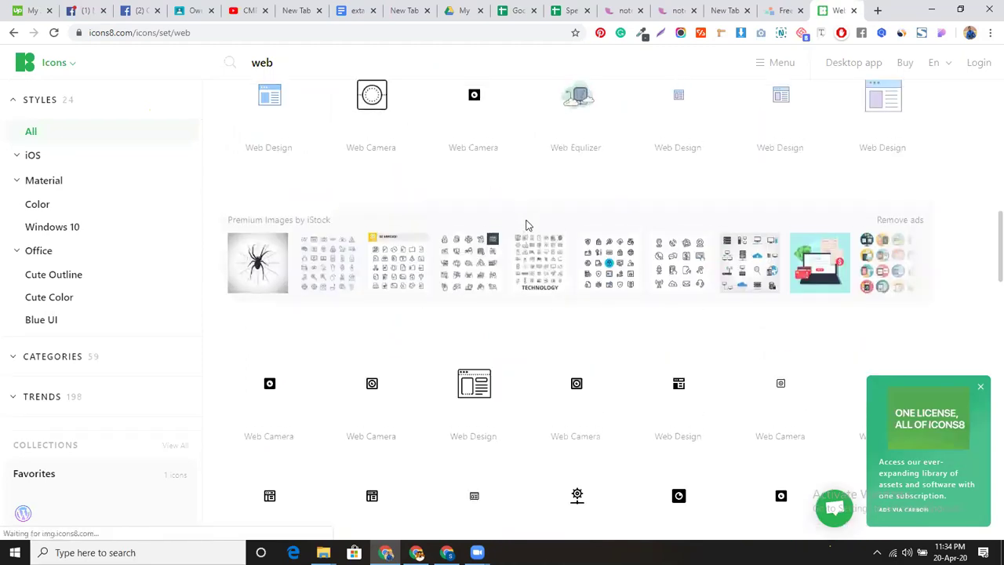
scroll(526, 228, down, 2)
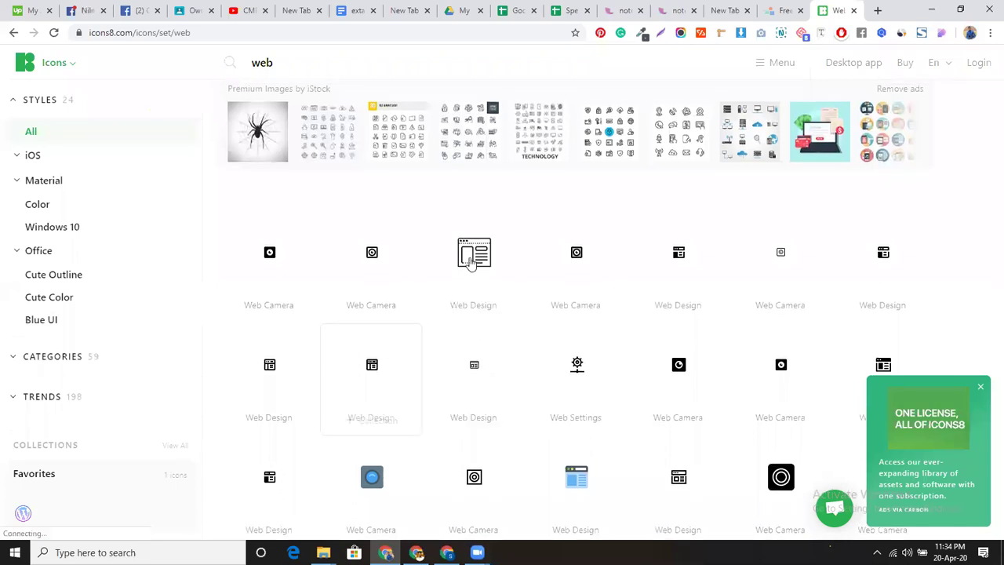
Add the dotted Web Design icon to Favorites and view its details panel
click(473, 309)
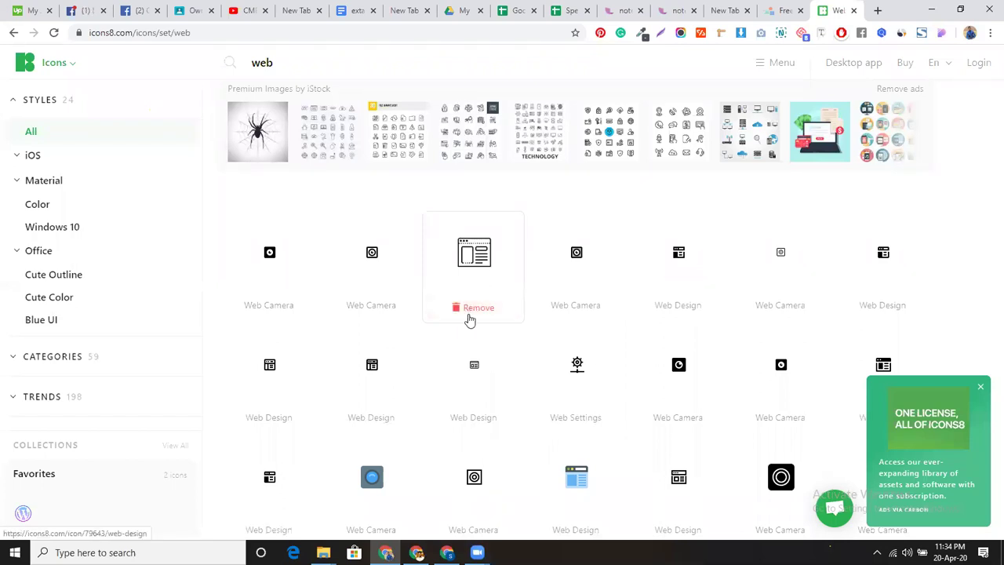
click(477, 257)
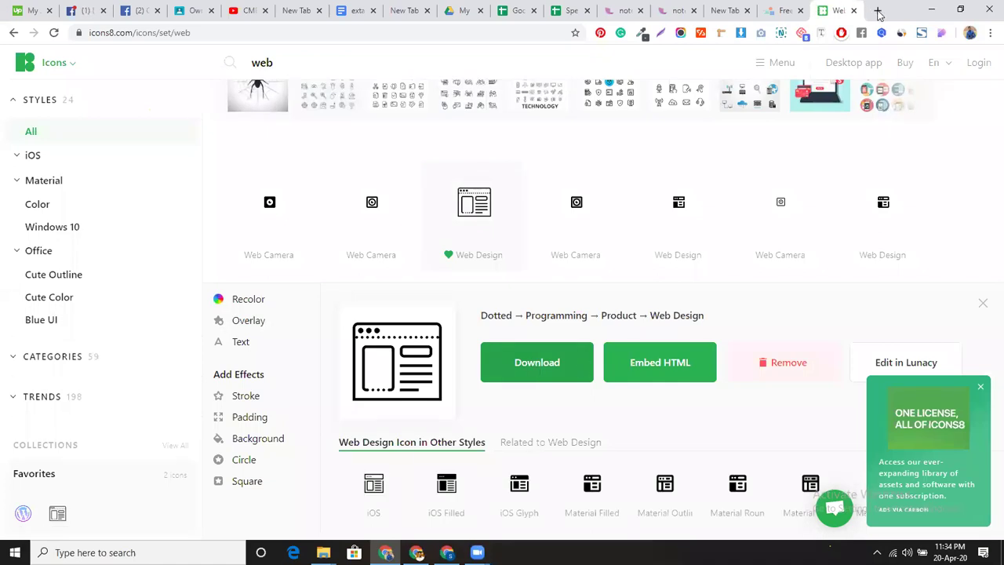
click(878, 12)
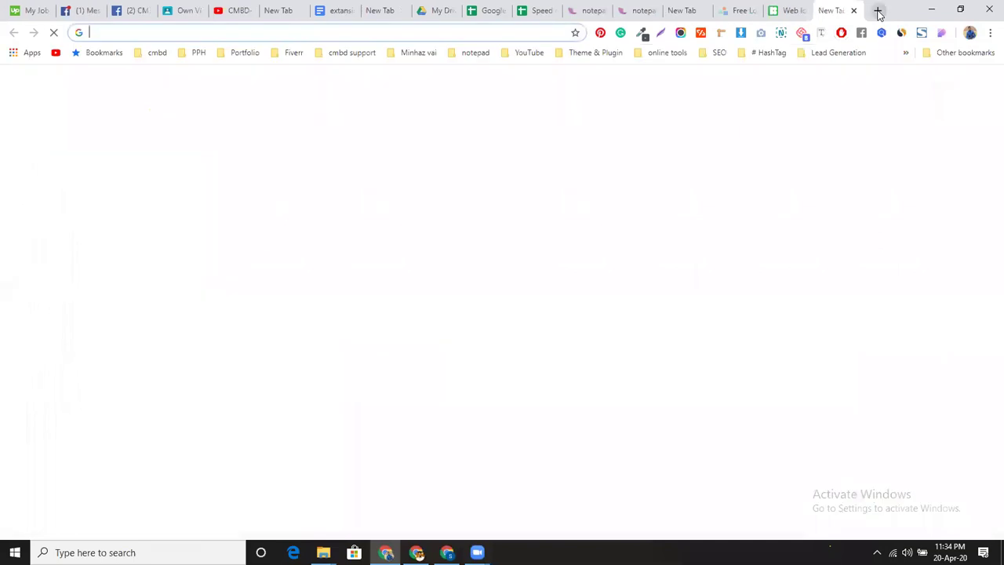
Use Image Cyborg from the online tools bookmarks to download all images from freelancerrobin.com
click(675, 57)
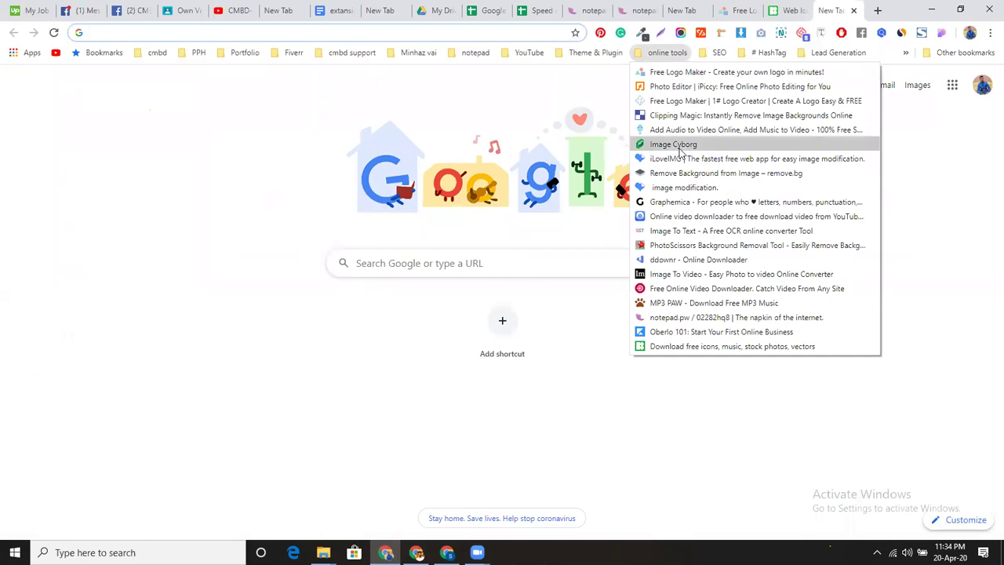
click(673, 145)
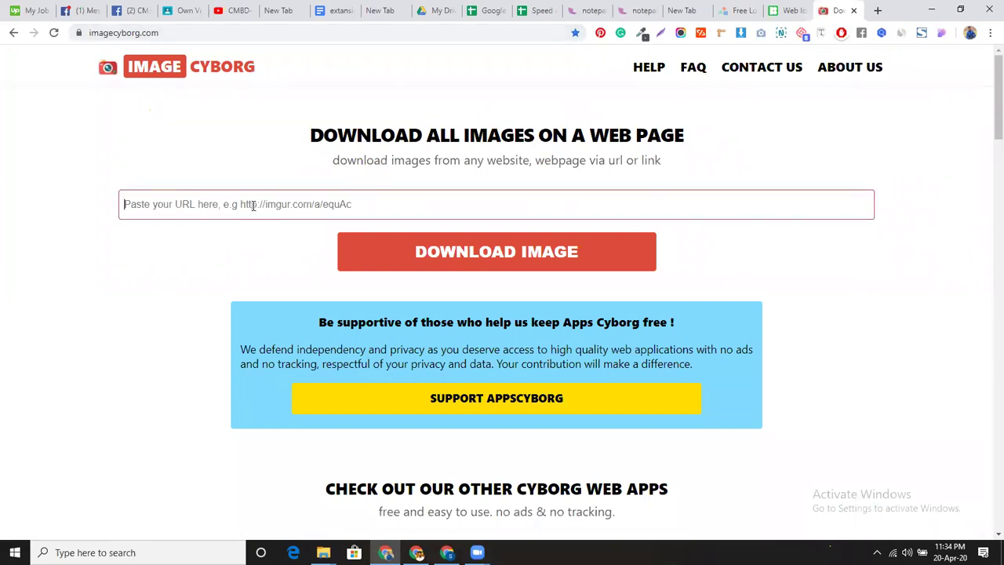
click(253, 205)
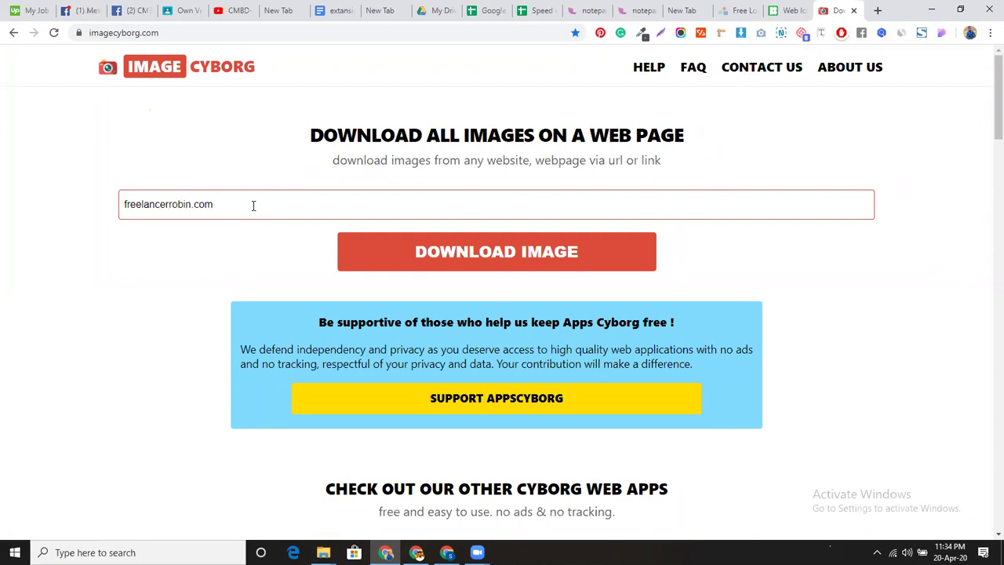
key(Return)
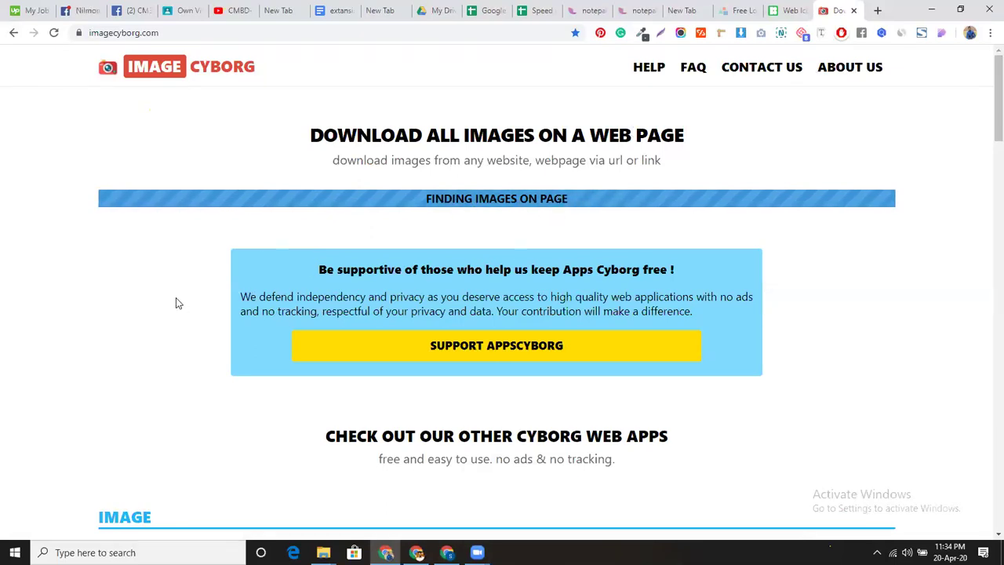
scroll(176, 302, down, 2)
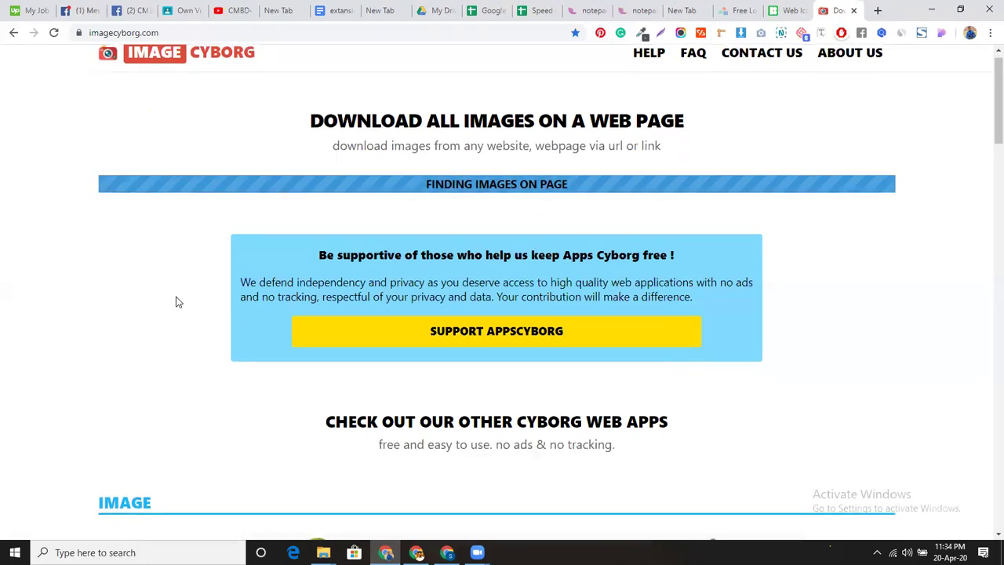
scroll(176, 303, up, 2)
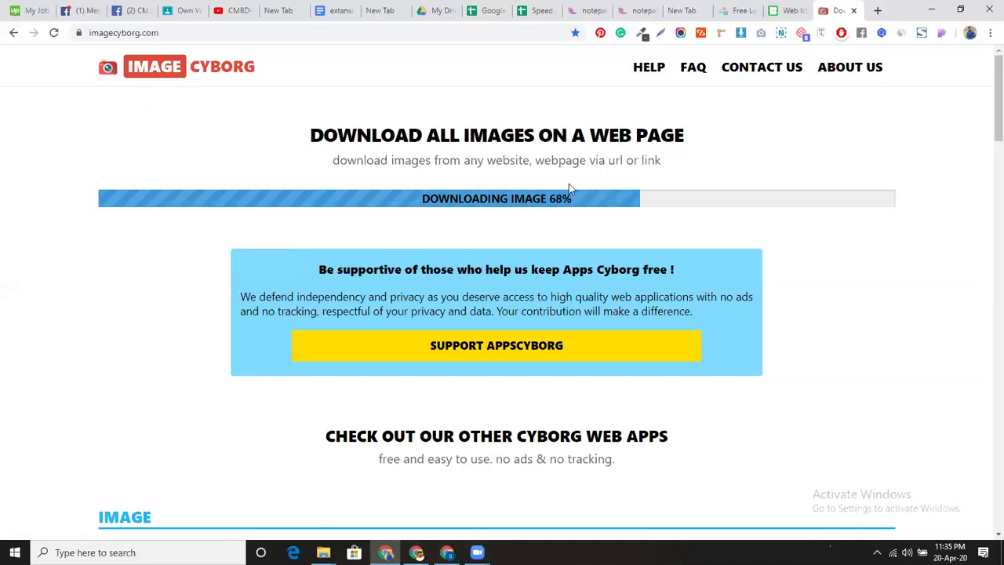
click(877, 10)
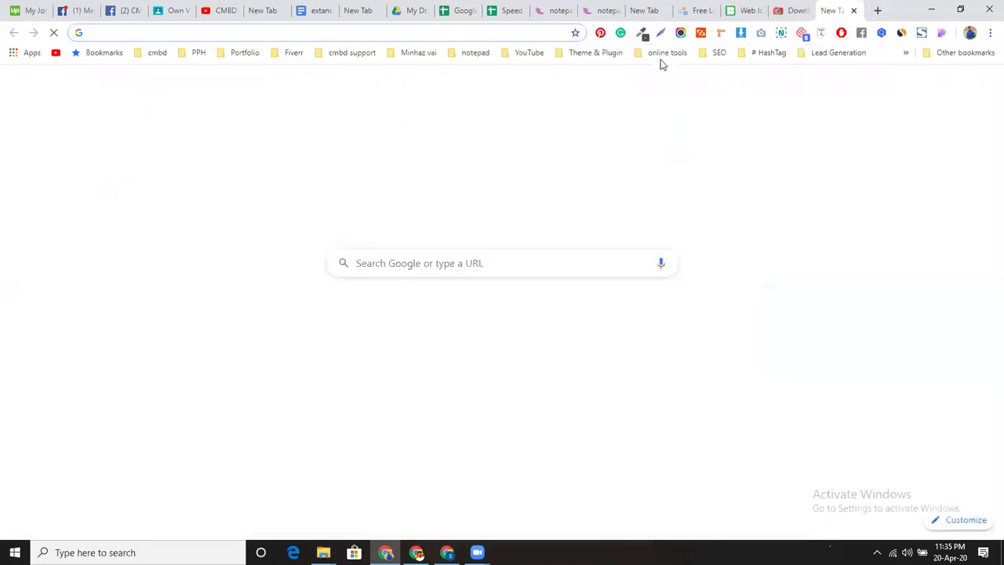
Load SmallSEOTools' Image To Text converter, blocking its notification prompt and closing the Grammarly overlay
click(660, 54)
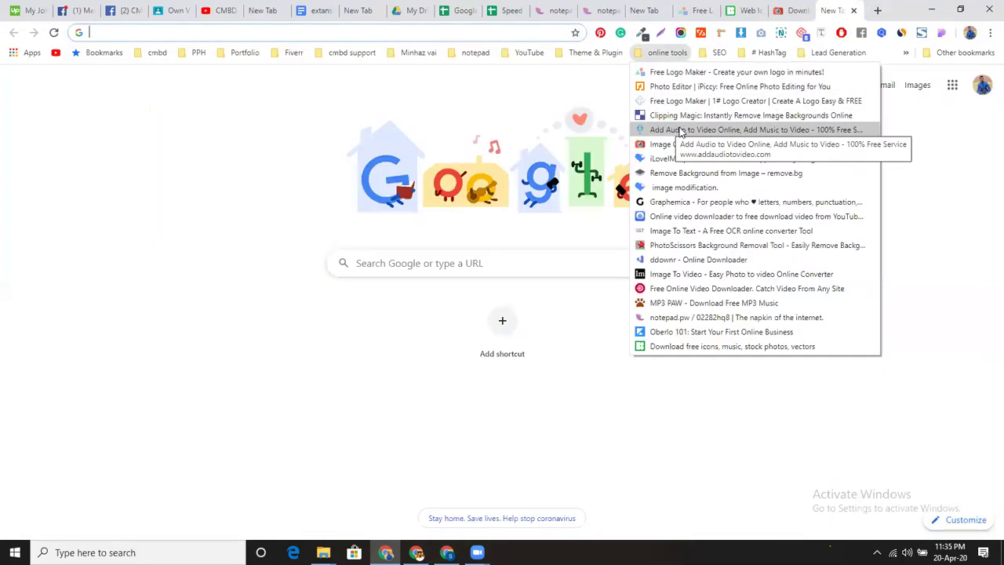
click(703, 237)
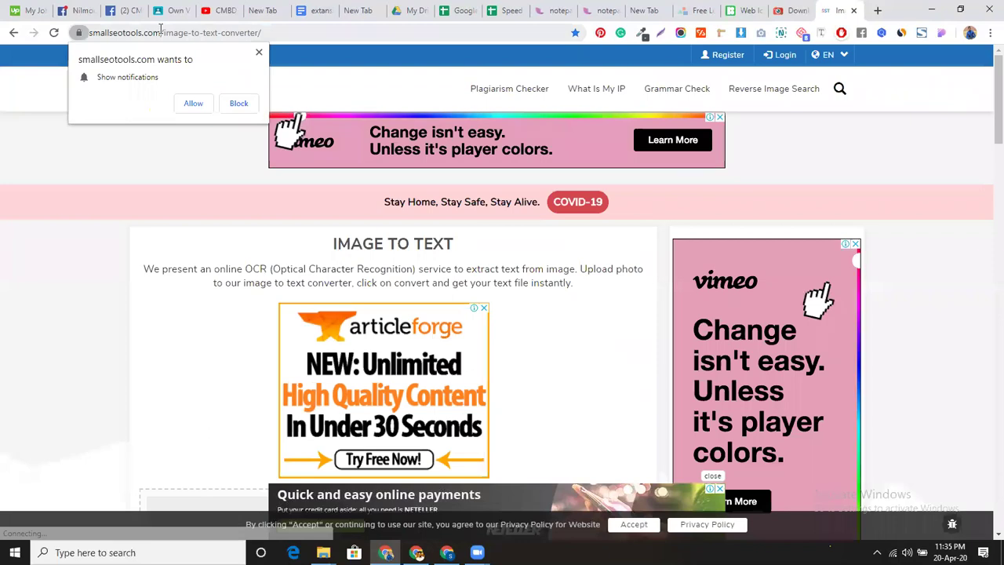
click(259, 53)
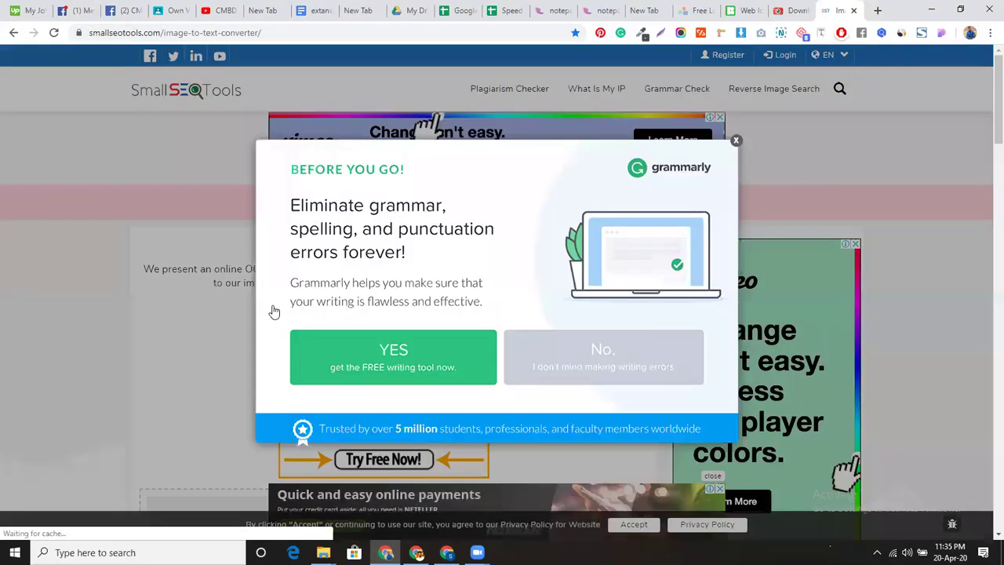
scroll(274, 309, down, 3)
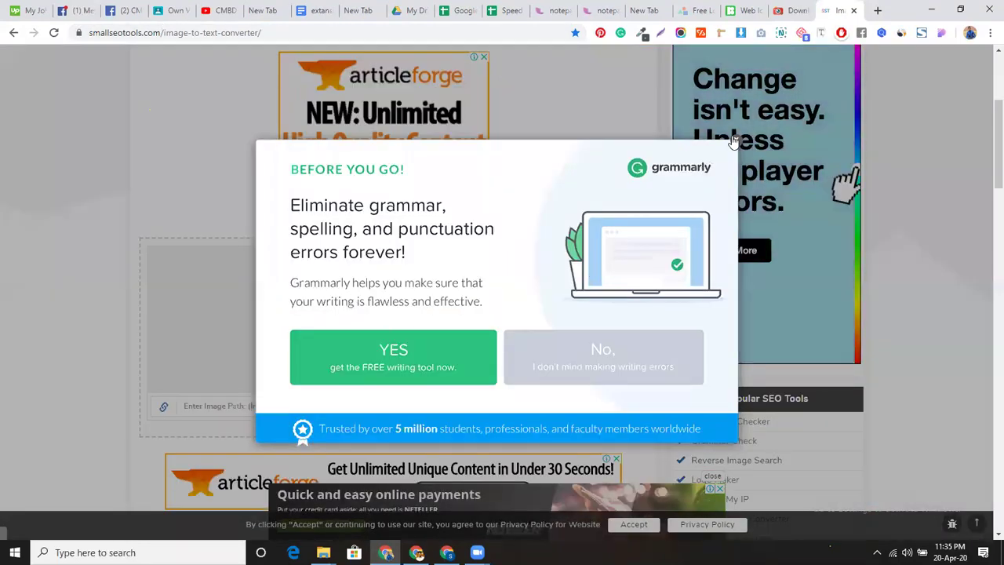
click(734, 141)
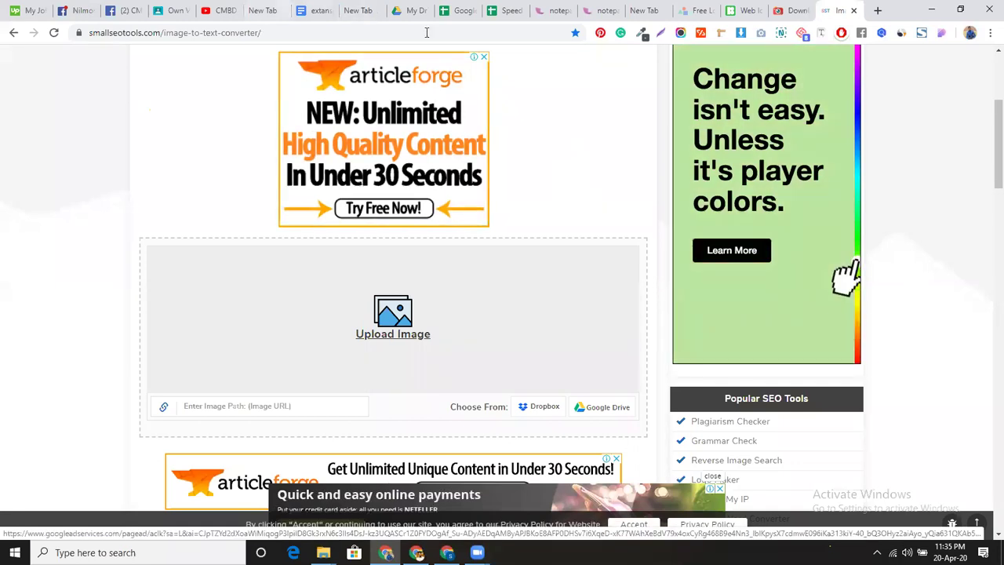
click(447, 553)
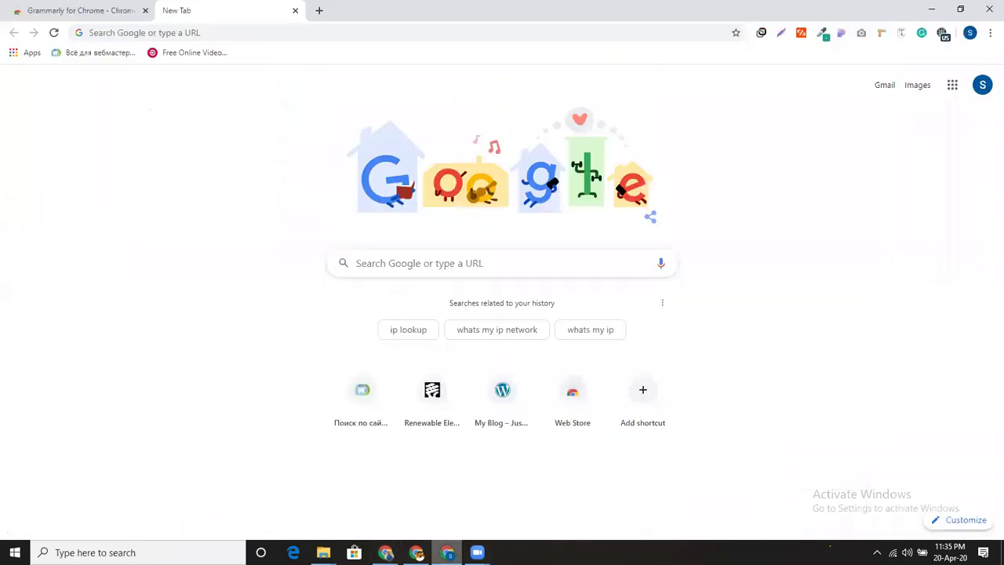
Load freelancerrobin.com and scroll down to the condo listing's description
click(223, 32)
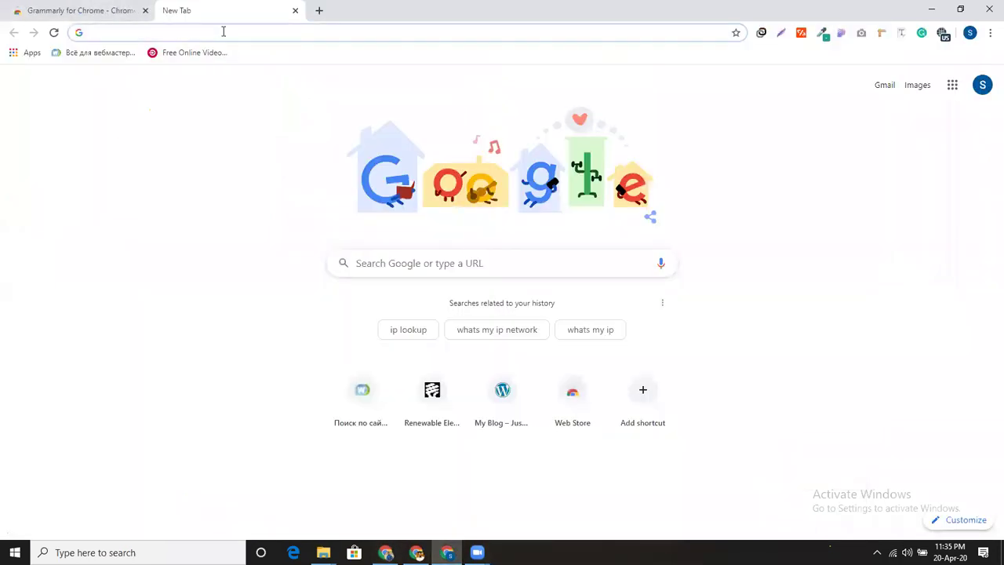
text(freelancerrobin.com)
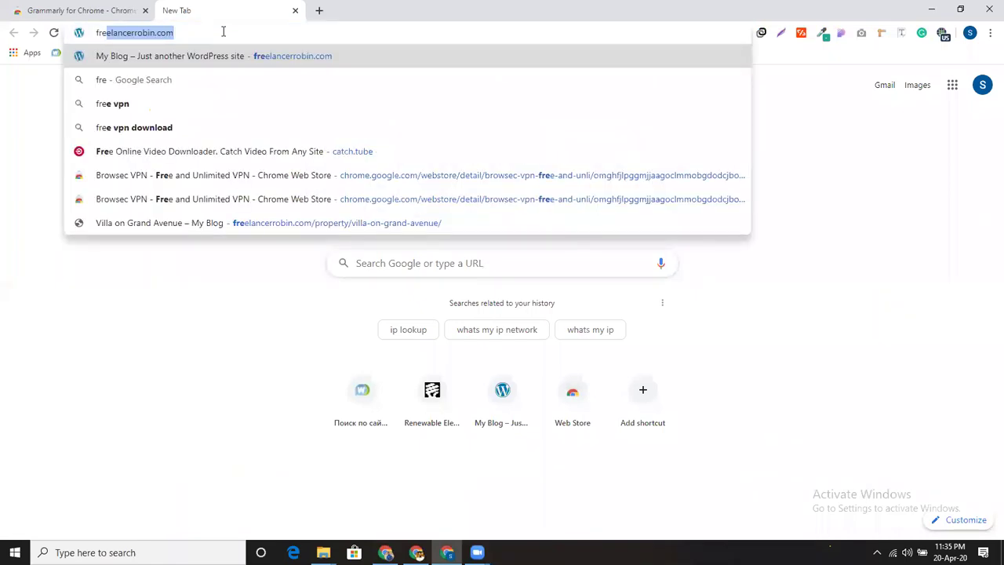
key(Return)
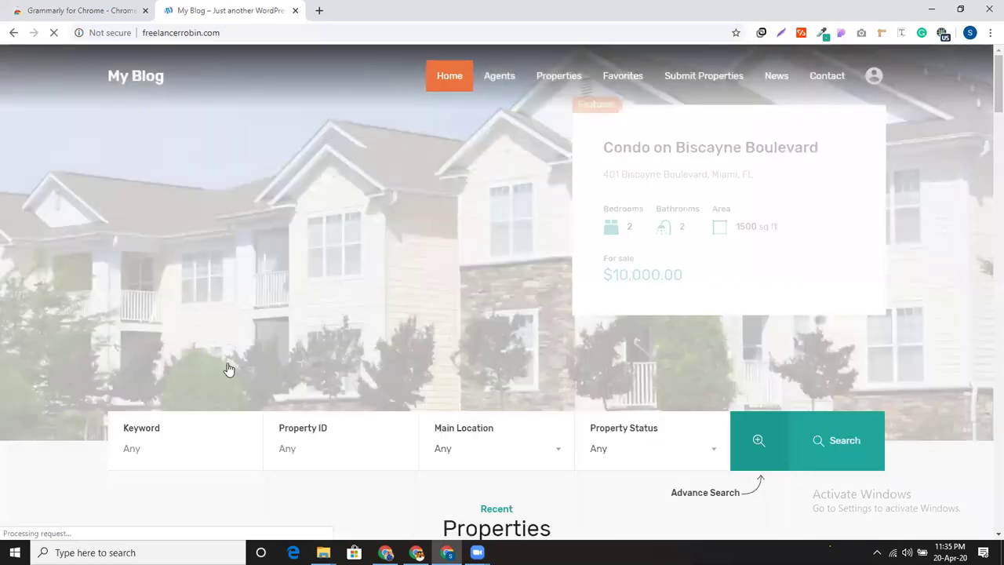
scroll(219, 359, down, 8)
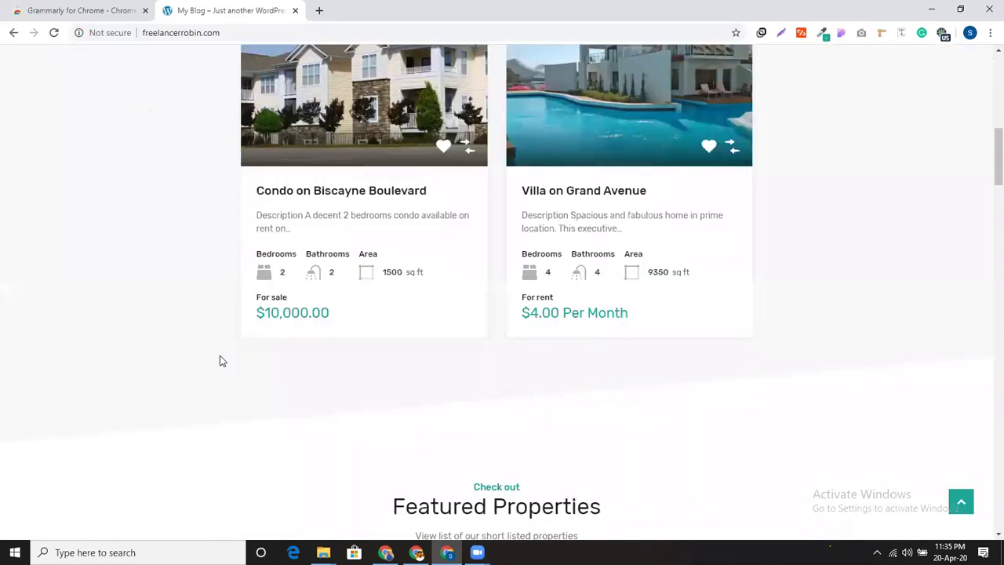
scroll(220, 361, down, 7)
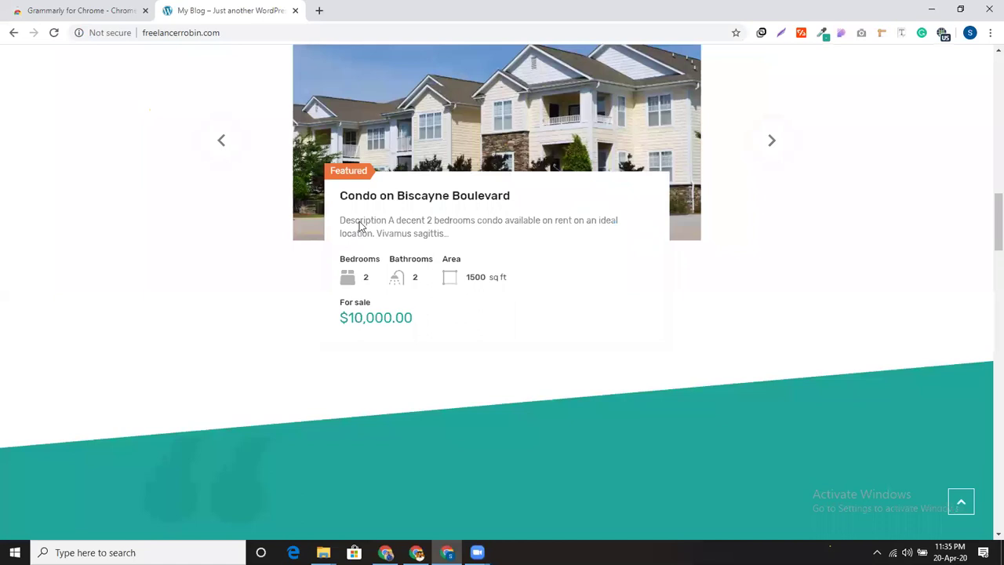
drag(338, 221, 462, 243)
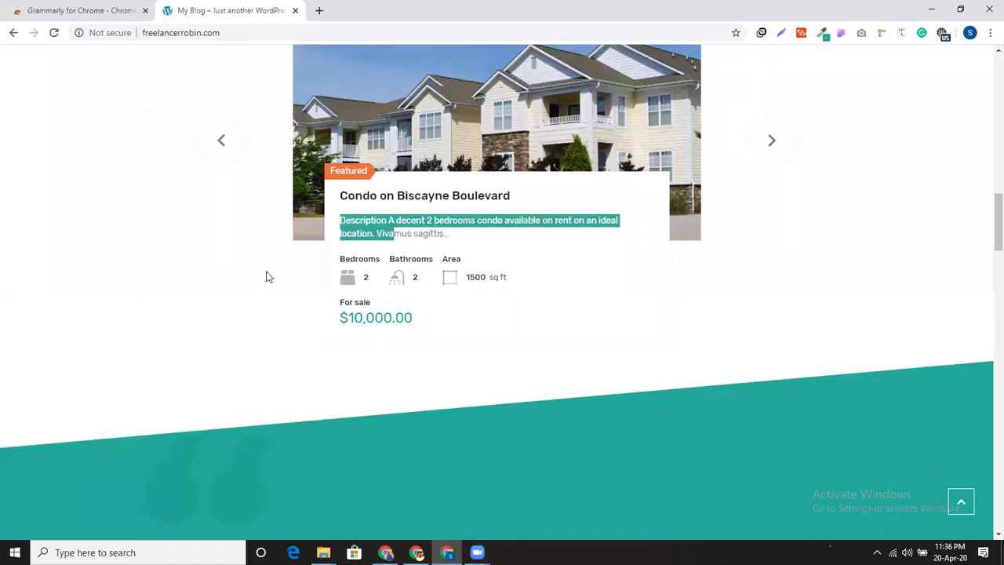
click(398, 237)
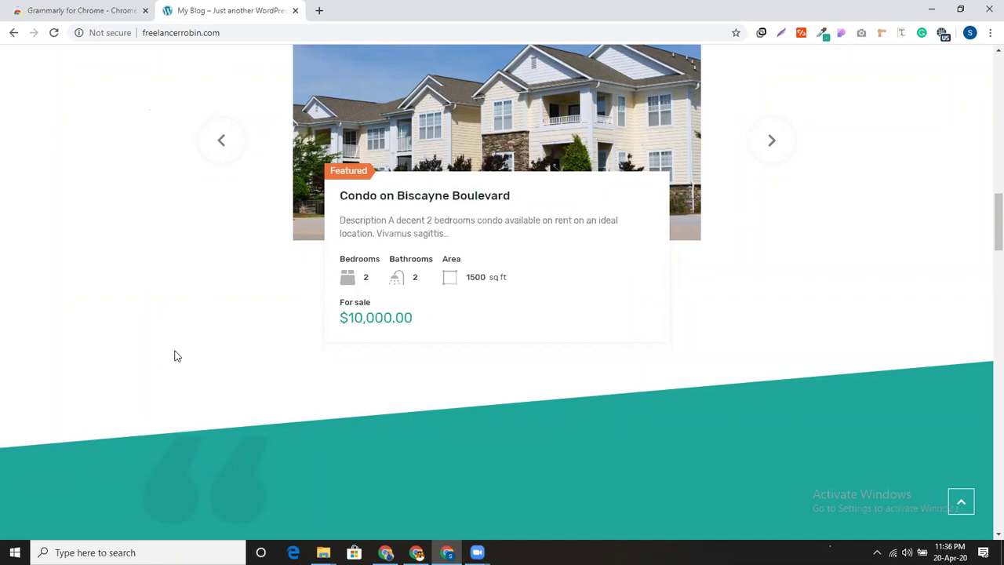
Capture the condo listing title and description with Lightshot and save it as Screenshot_1.jpg
key(Print)
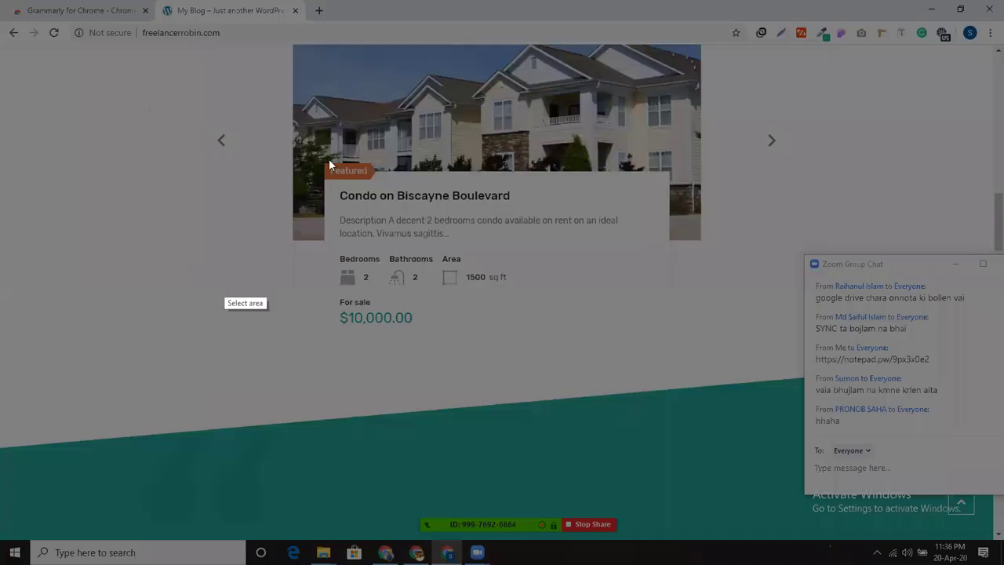
drag(328, 184, 626, 248)
right_click(570, 245)
click(574, 263)
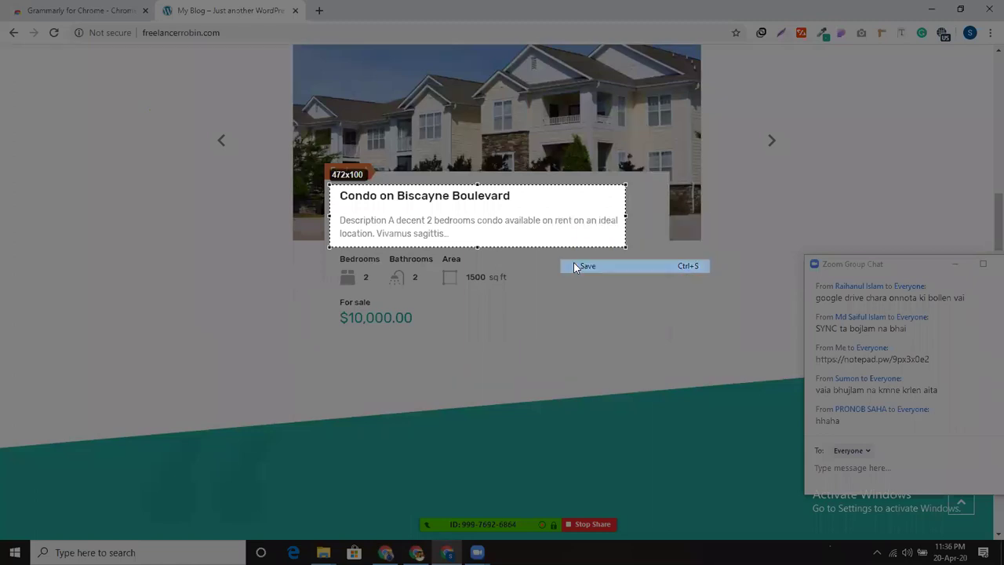
click(324, 233)
click(385, 552)
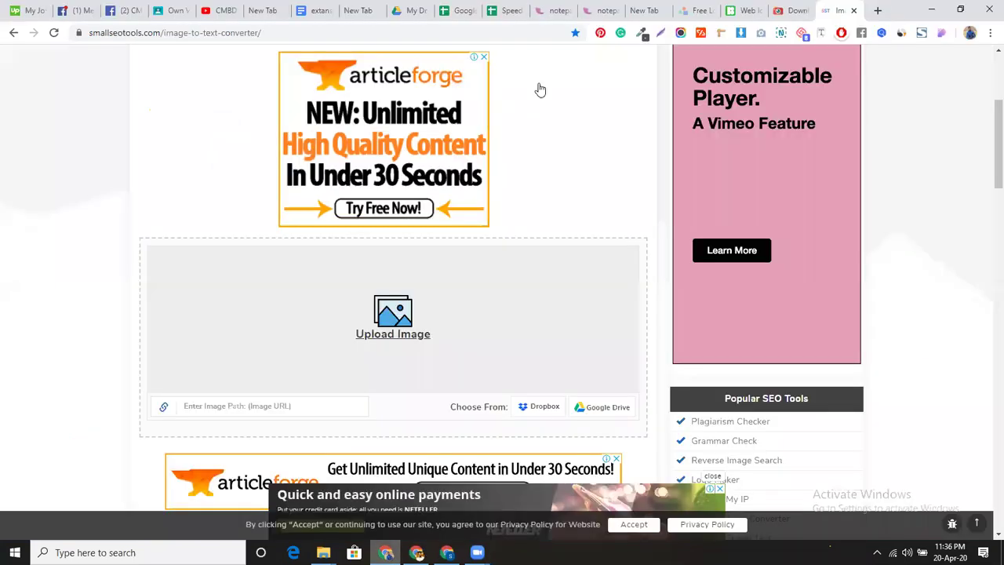
Upload Screenshot_1.jpg from the Desktop into the Image to Text converter
click(396, 330)
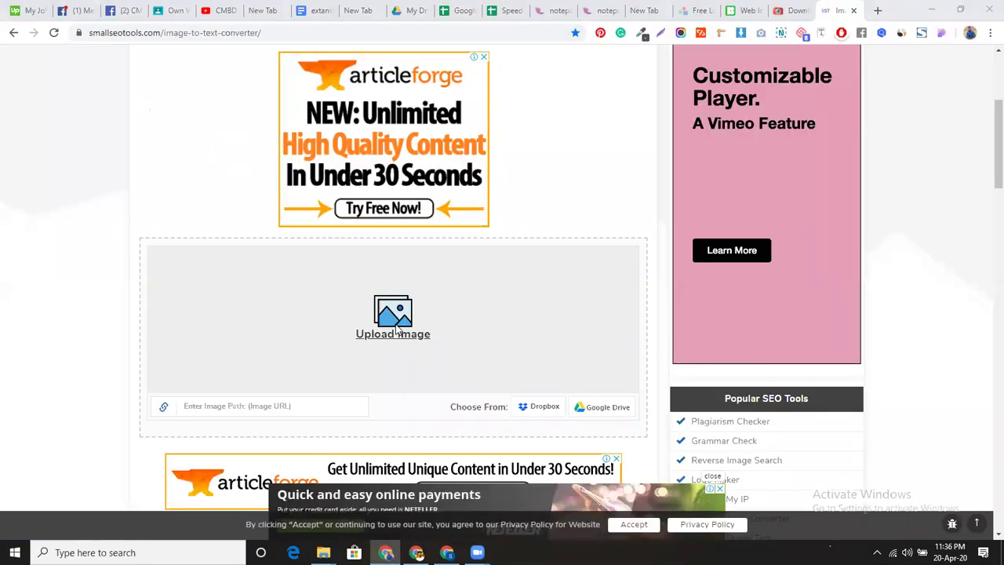
click(427, 141)
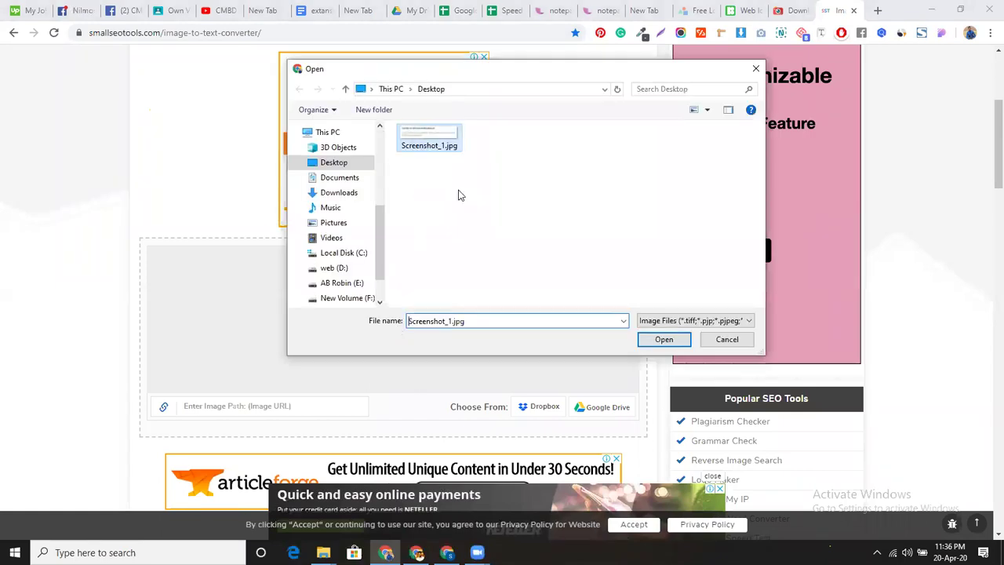
click(663, 340)
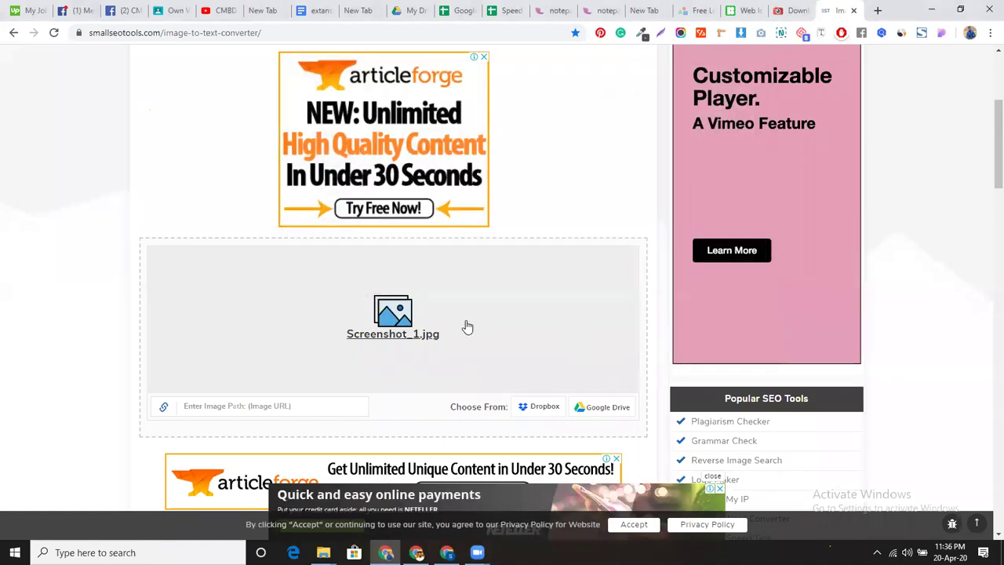
scroll(467, 326, down, 2)
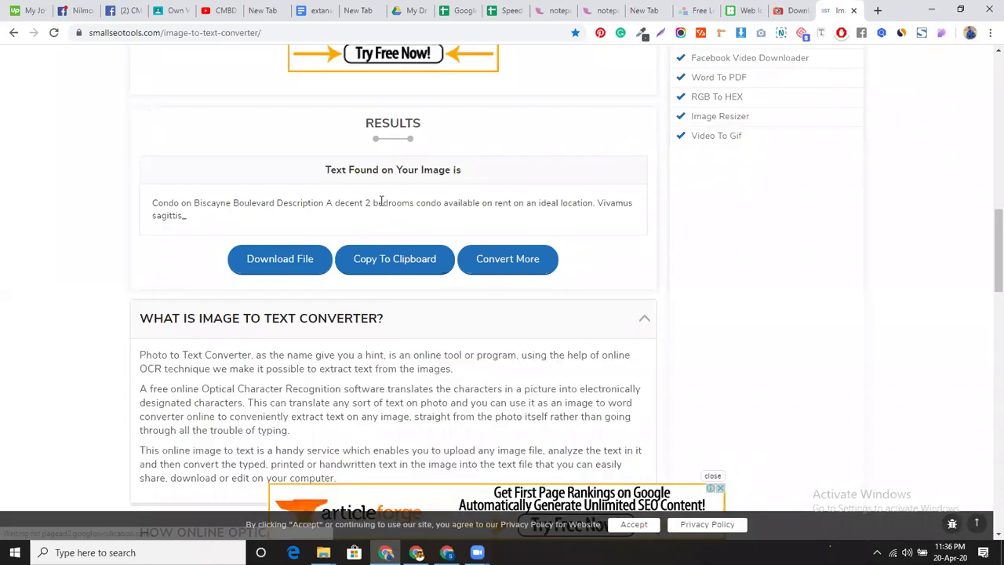
Copy the extracted condo text and paste it into a new tab's address bar
click(392, 260)
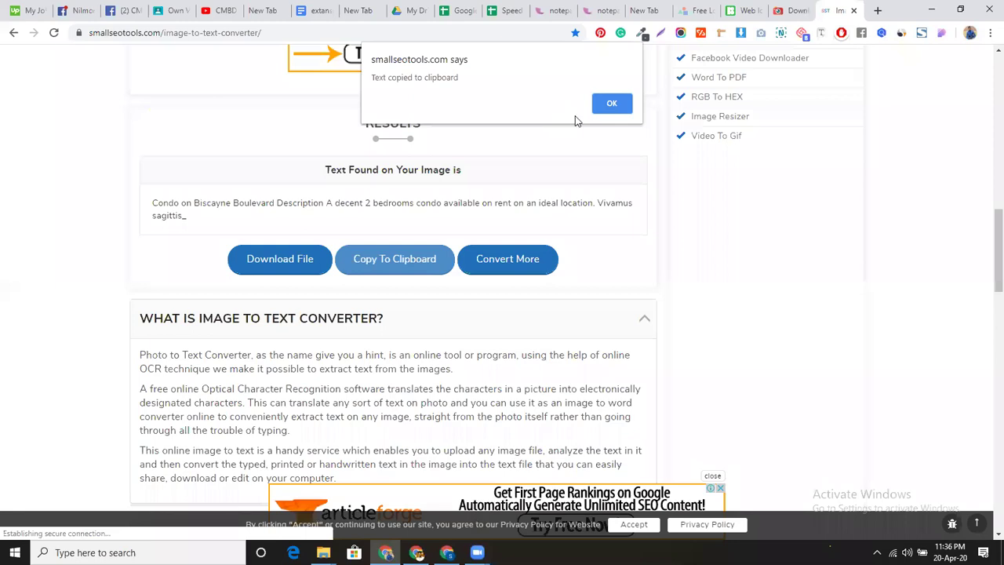
click(604, 107)
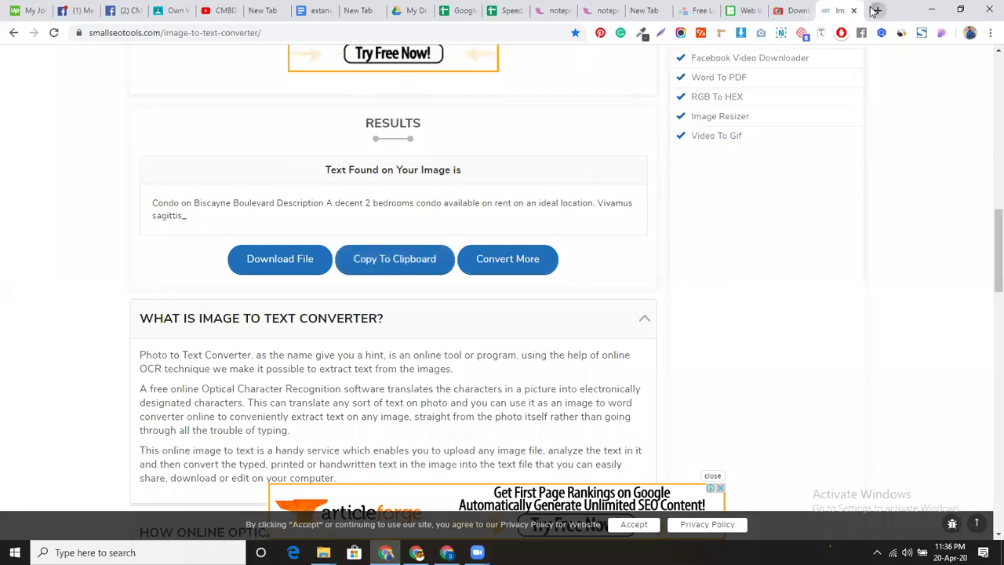
key(ctrl+t)
key(ctrl+v)
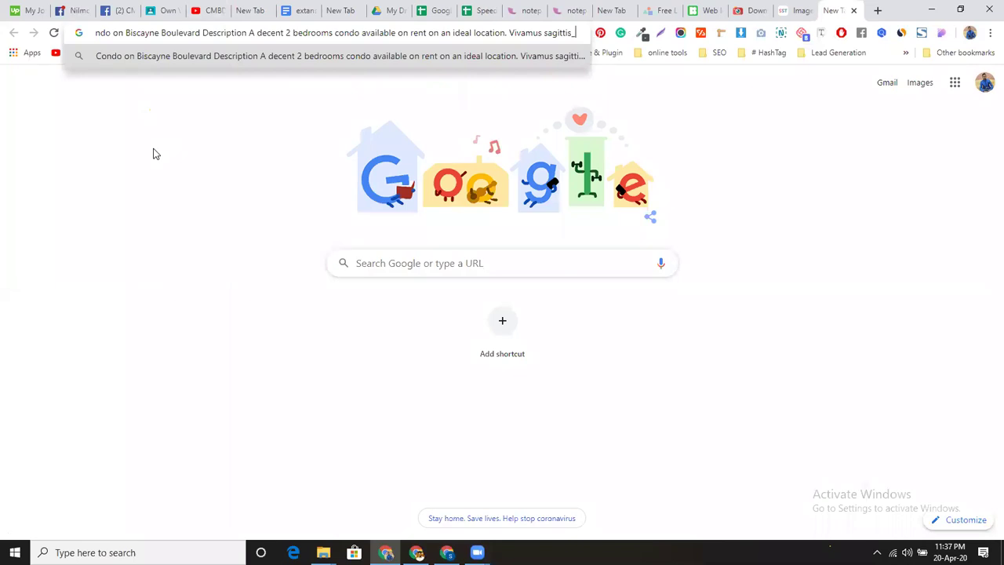
click(796, 11)
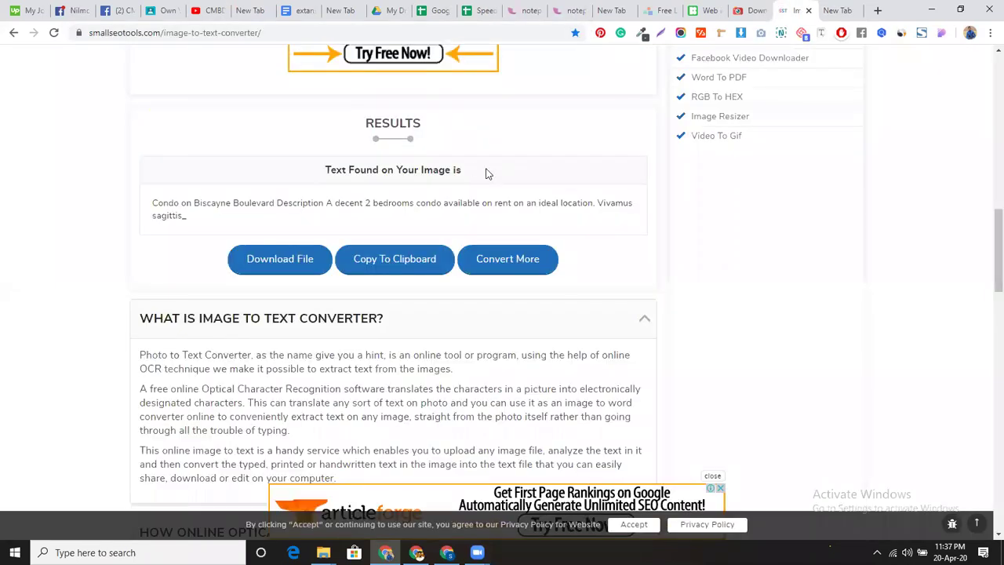
Scroll the converter back up from the Results to the Upload Image box
scroll(47, 251, up, 3)
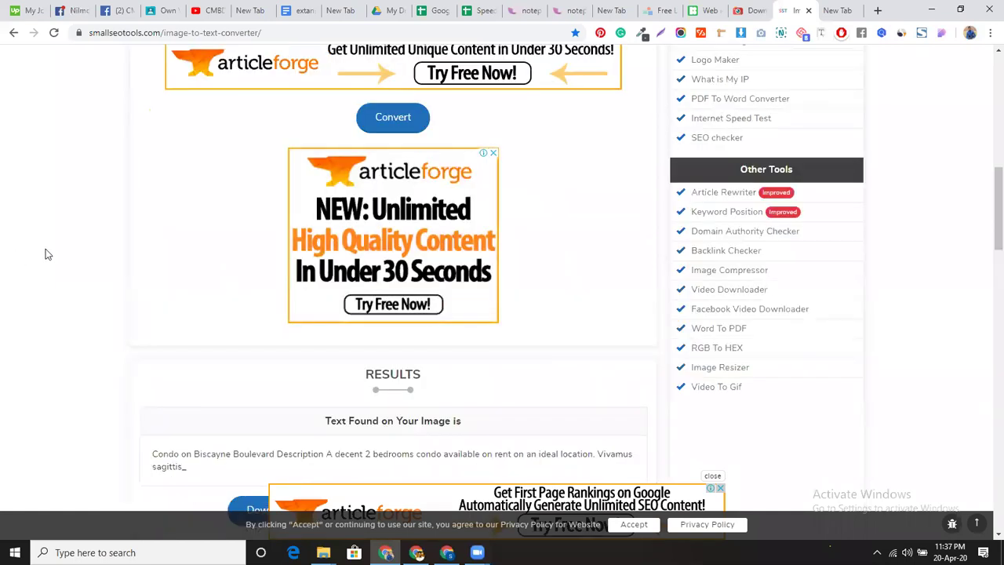
scroll(47, 251, up, 3)
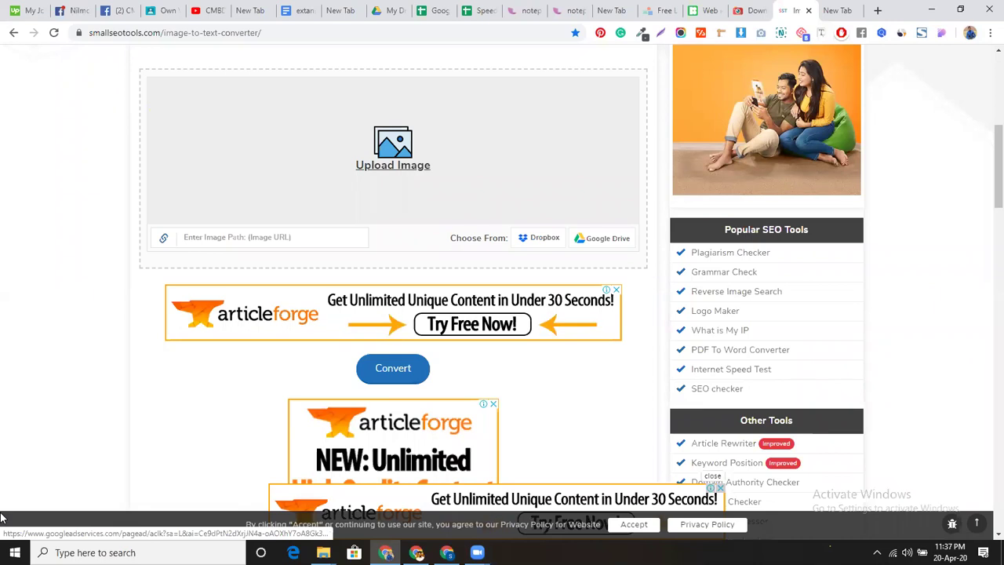
click(877, 14)
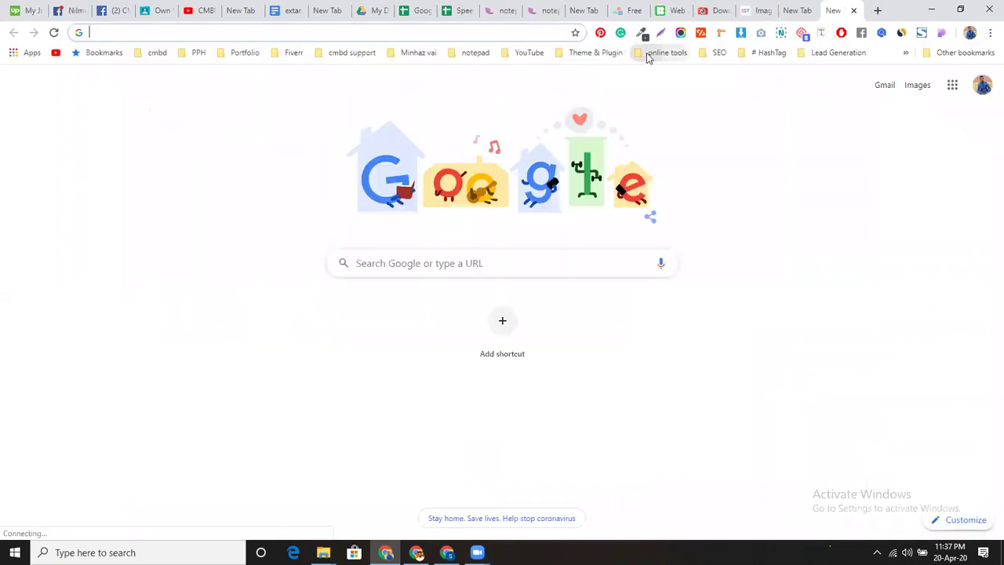
Search Google for 'image to pdf' from the new tab's address bar
click(646, 52)
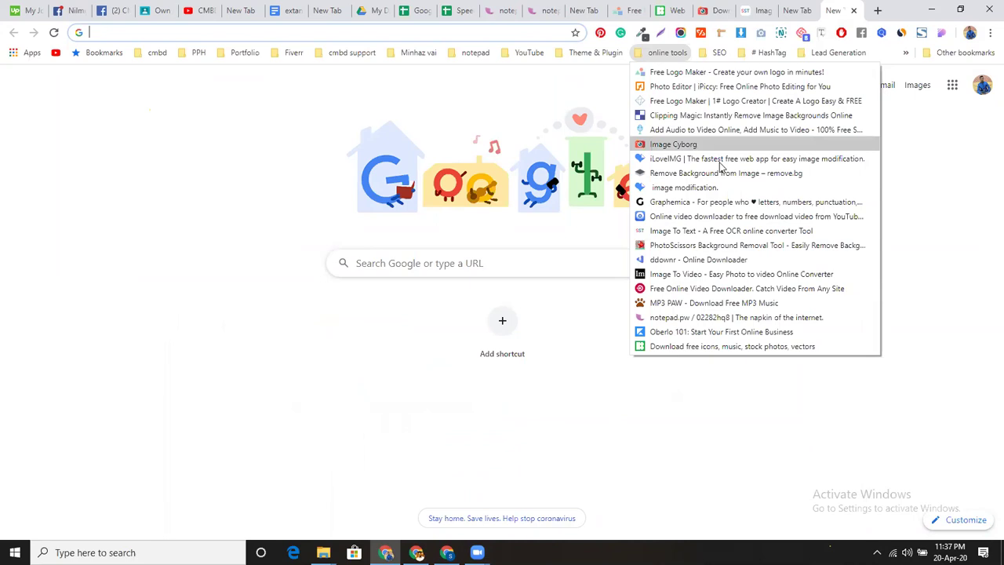
mouse_move(838, 52)
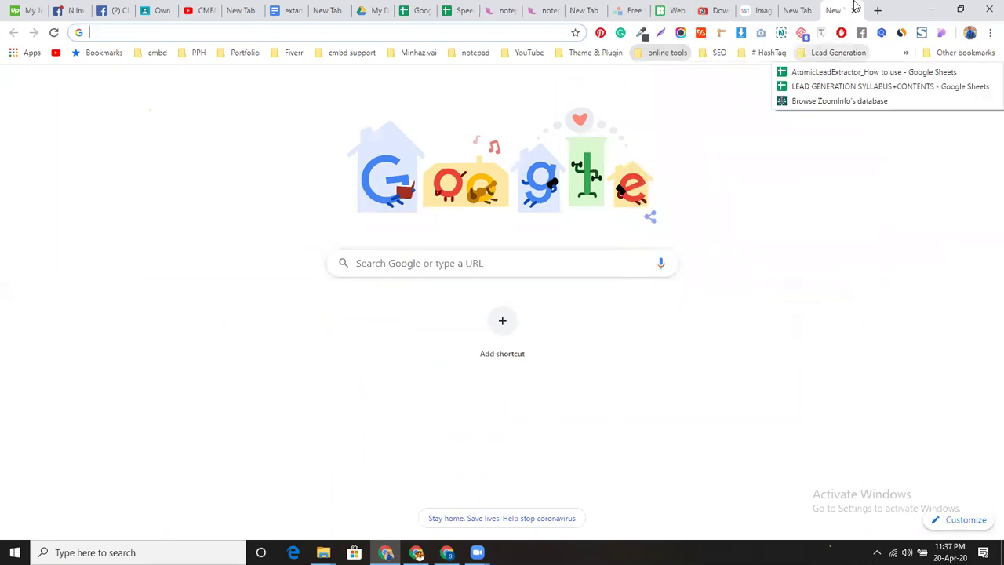
click(408, 32)
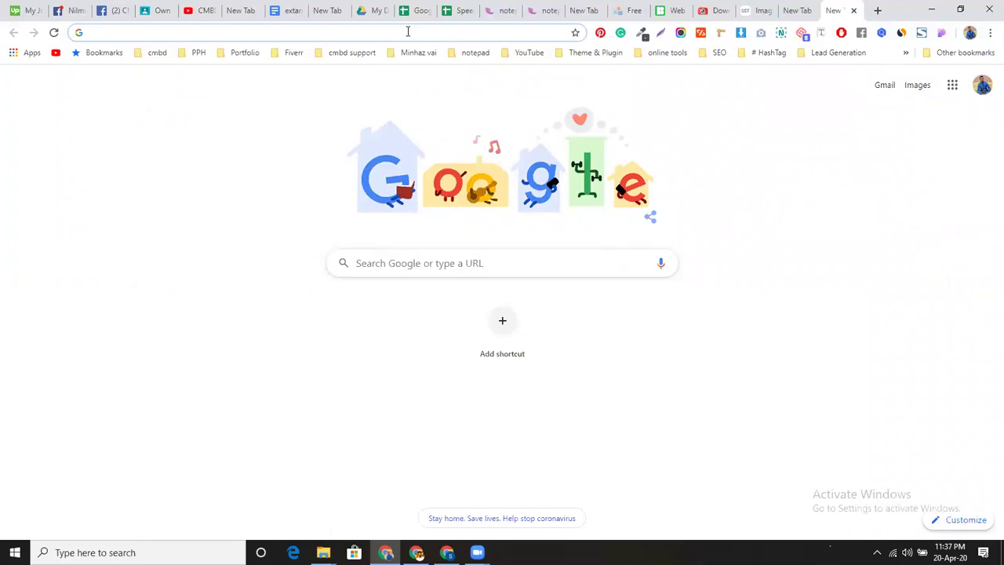
text(imag)
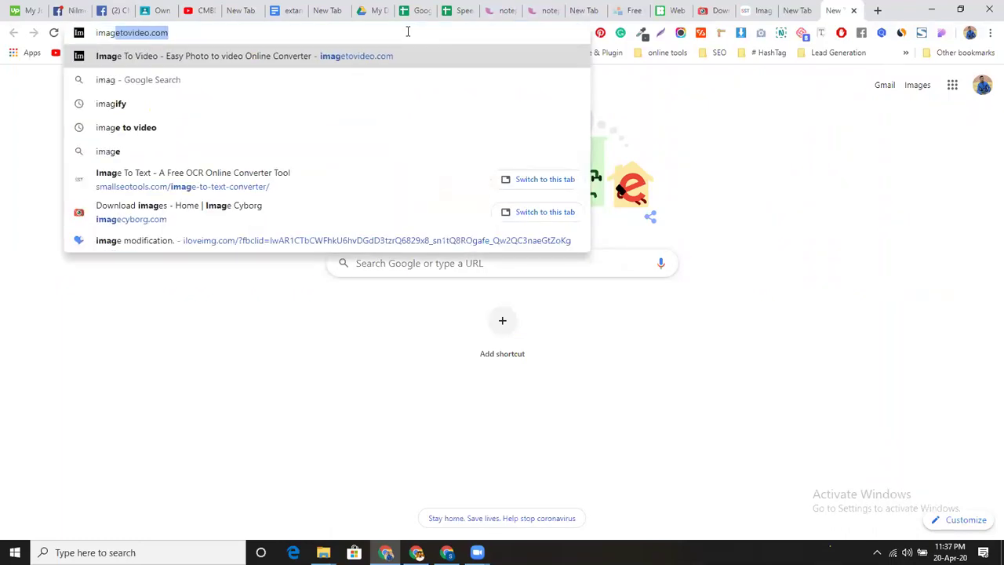
text(e to pdf)
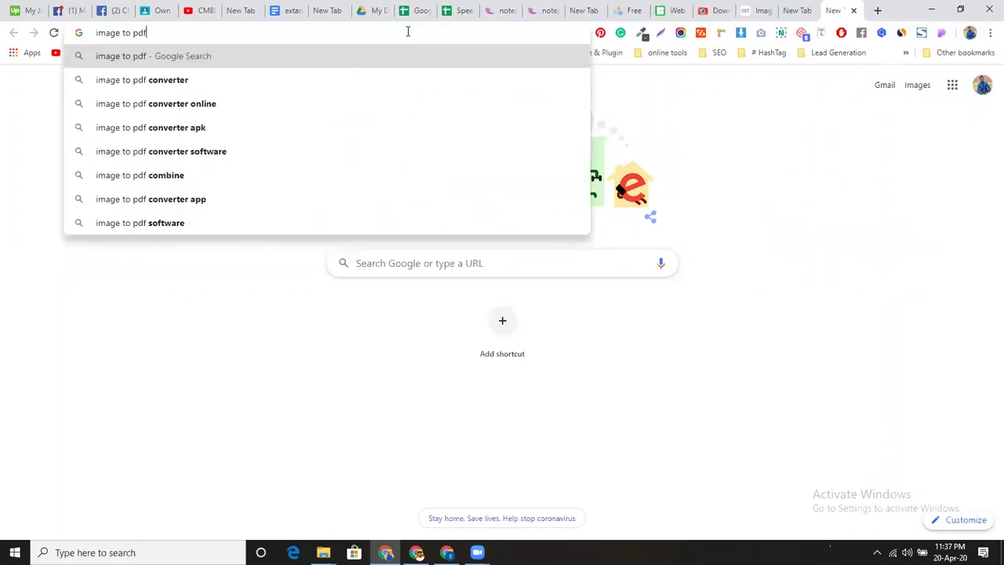
key(Return)
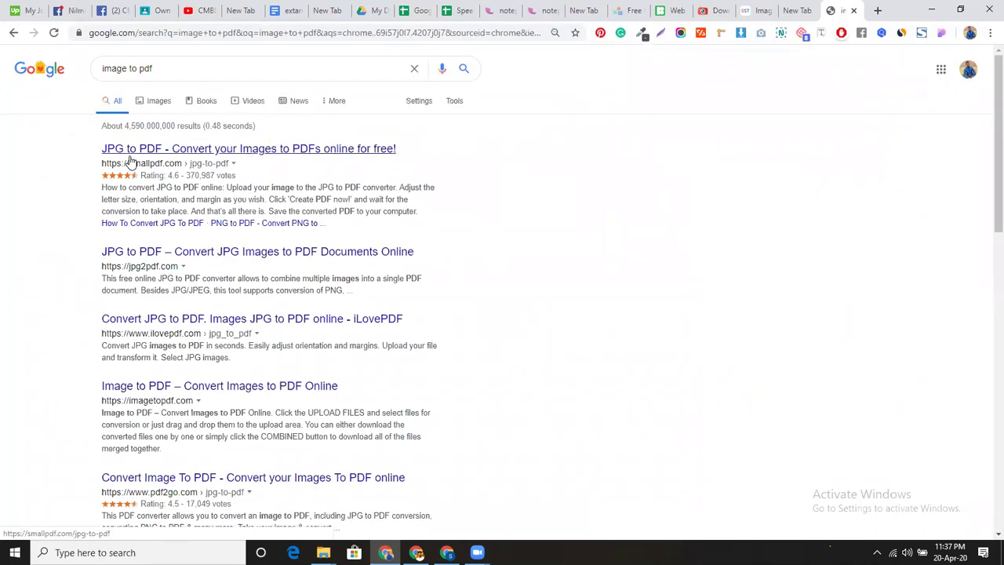
Open iLovePDF's JPG to PDF converter from the search results
click(165, 326)
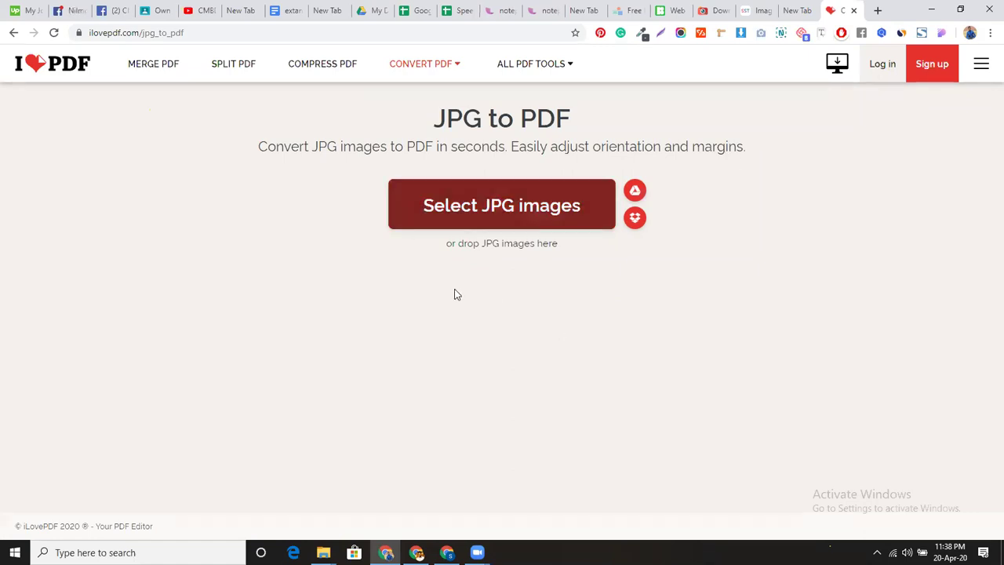
click(877, 10)
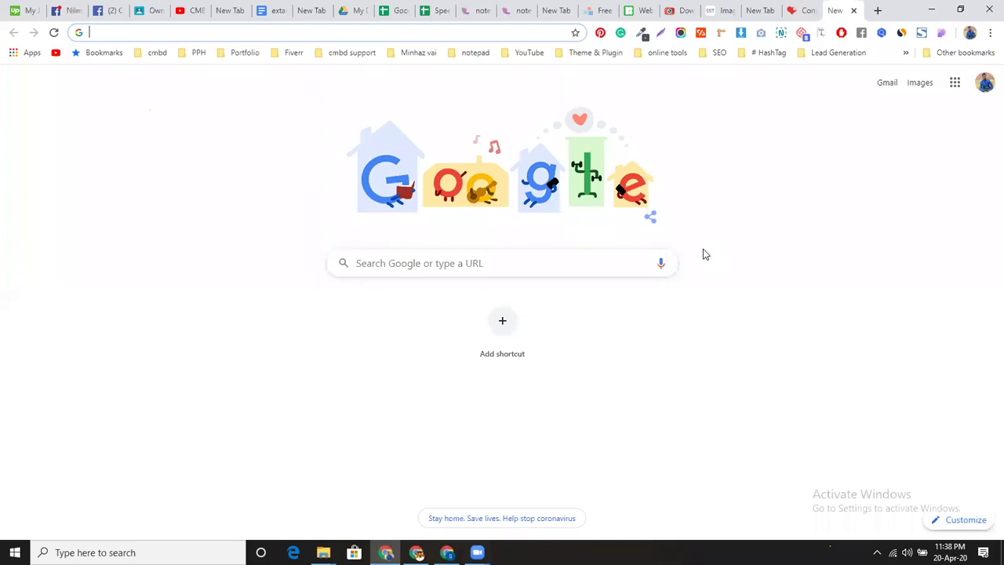
Go to imagetovideo.com's Make a Video page and begin choosing images to upload
text(image)
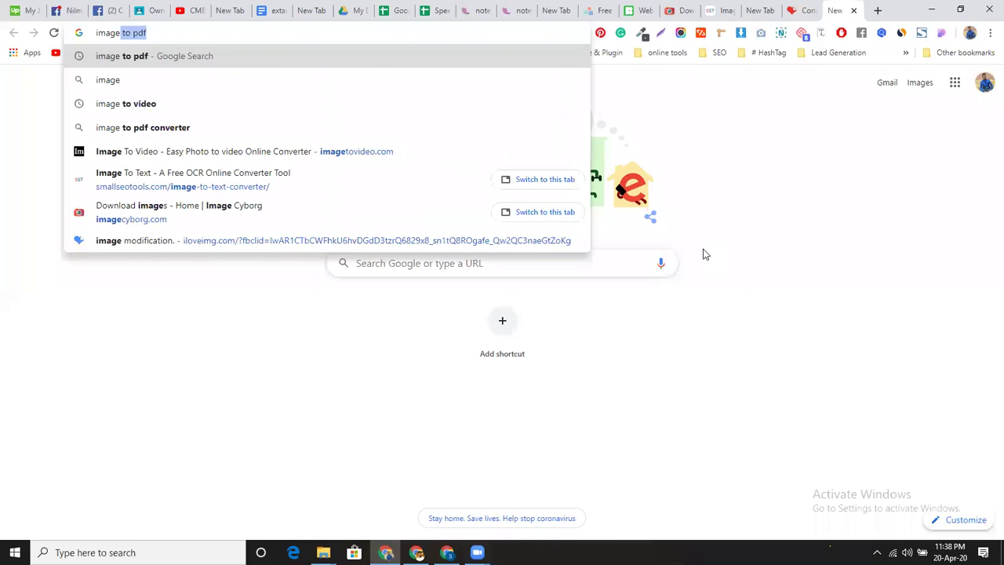
click(295, 152)
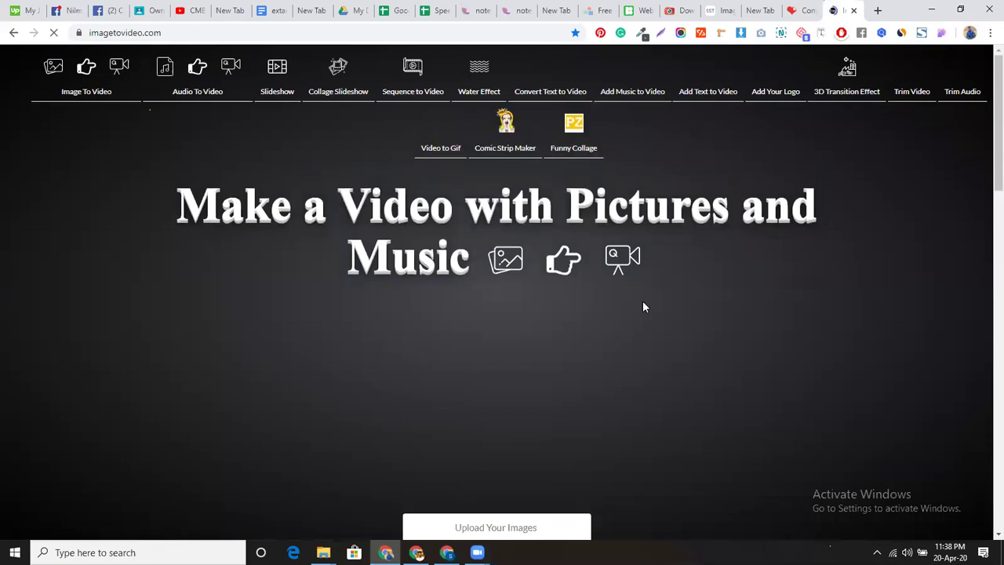
scroll(547, 226, down, 2)
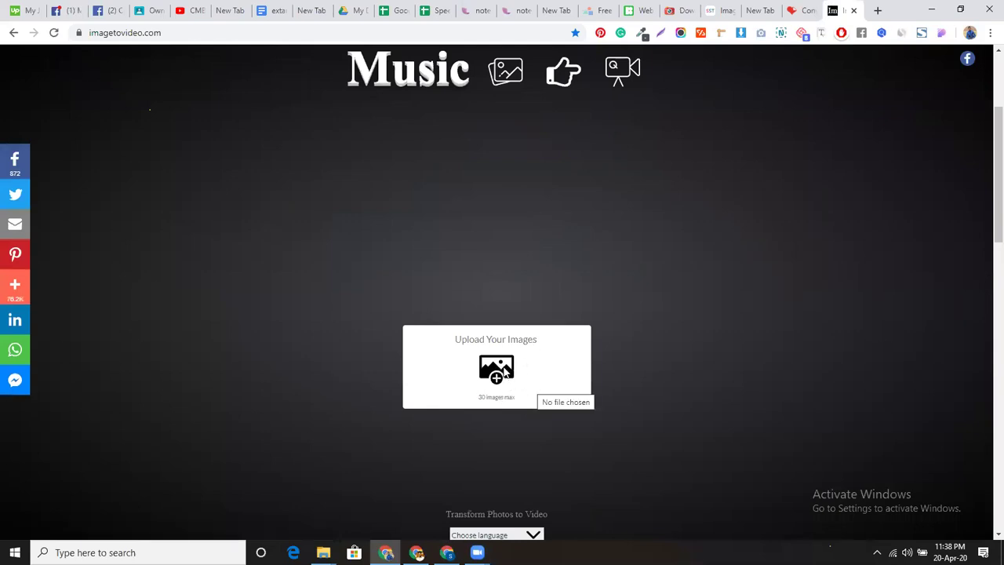
click(495, 378)
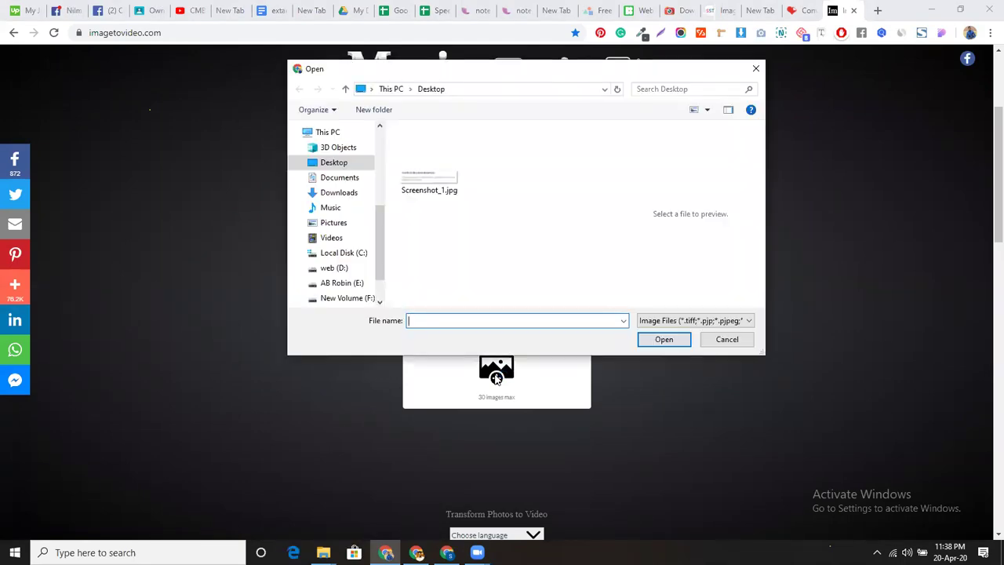
Upload all images from the Downloads healthkits images folder to the slideshow
drag(382, 216, 385, 181)
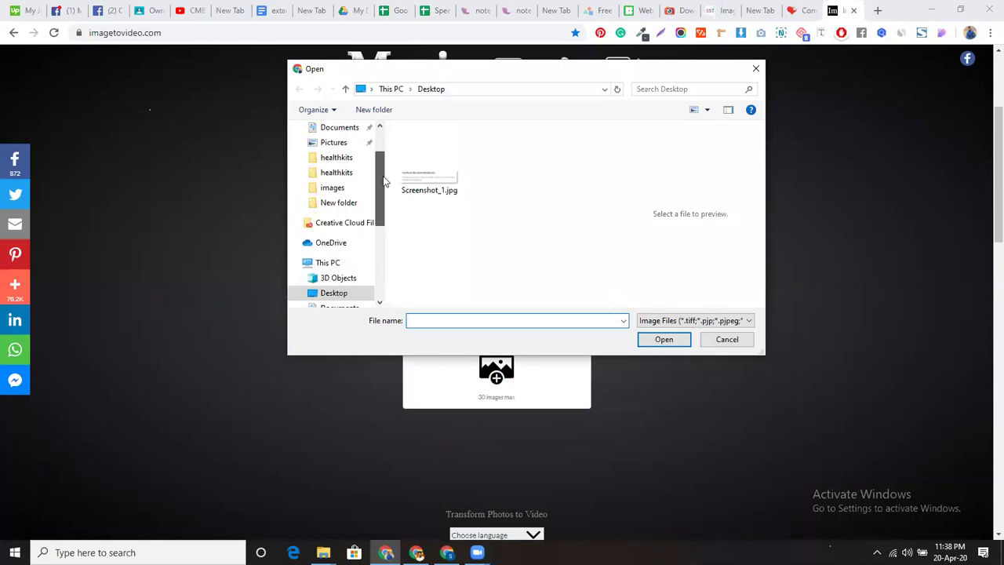
click(333, 157)
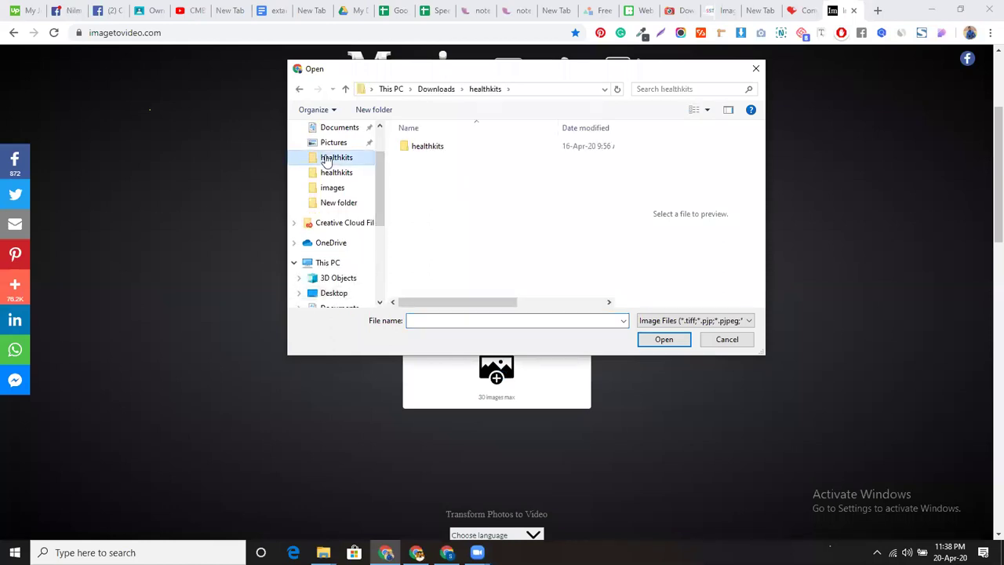
double_click(414, 150)
double_click(414, 149)
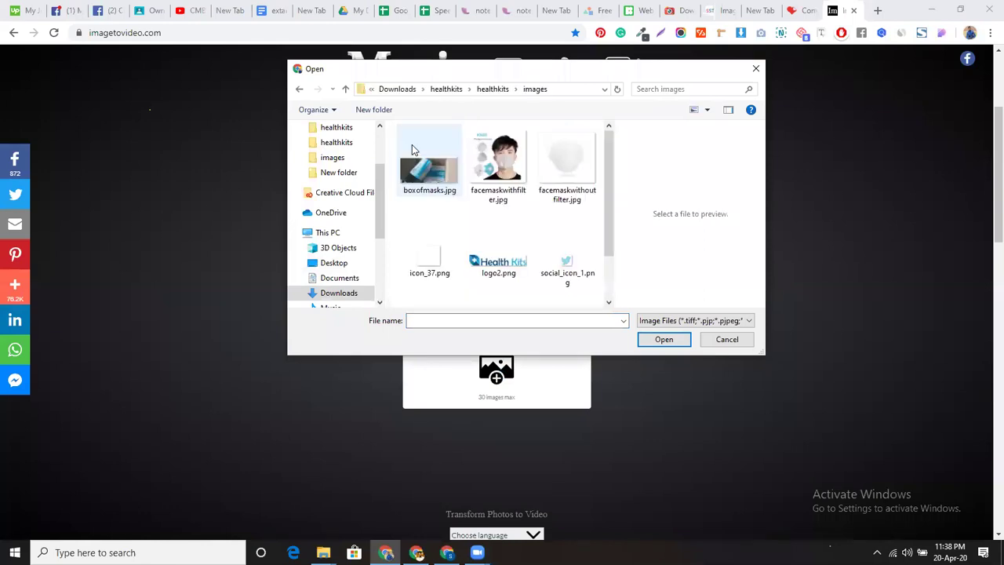
drag(393, 138, 608, 298)
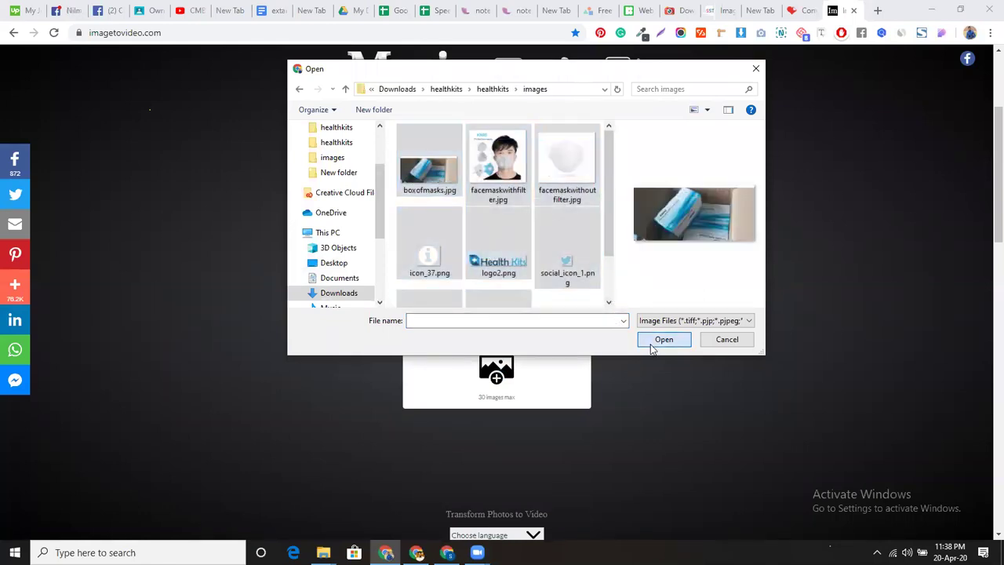
click(664, 340)
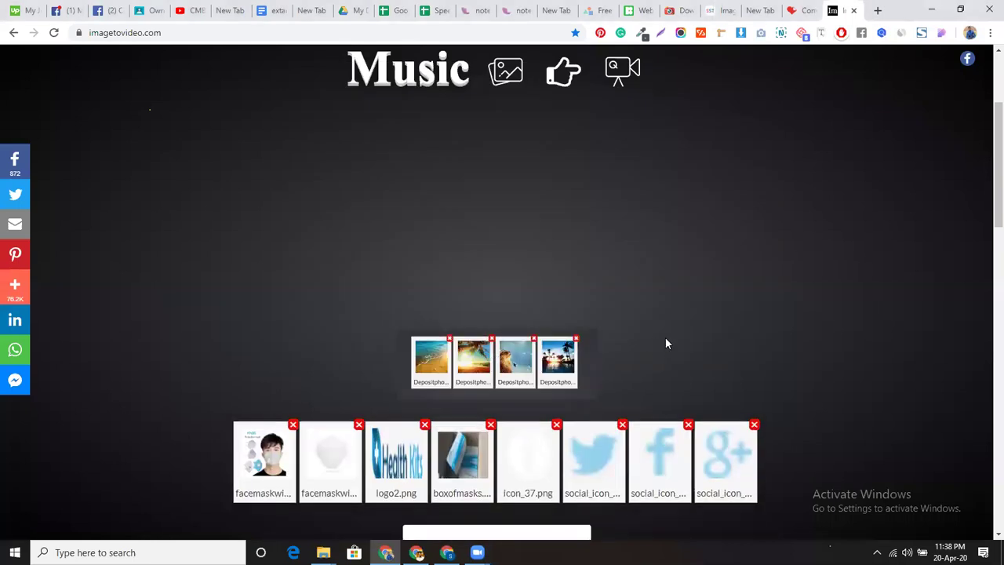
Move the second face-mask photo after logo2.png and continue to the audio step
scroll(665, 338, down, 2)
drag(330, 339, 663, 337)
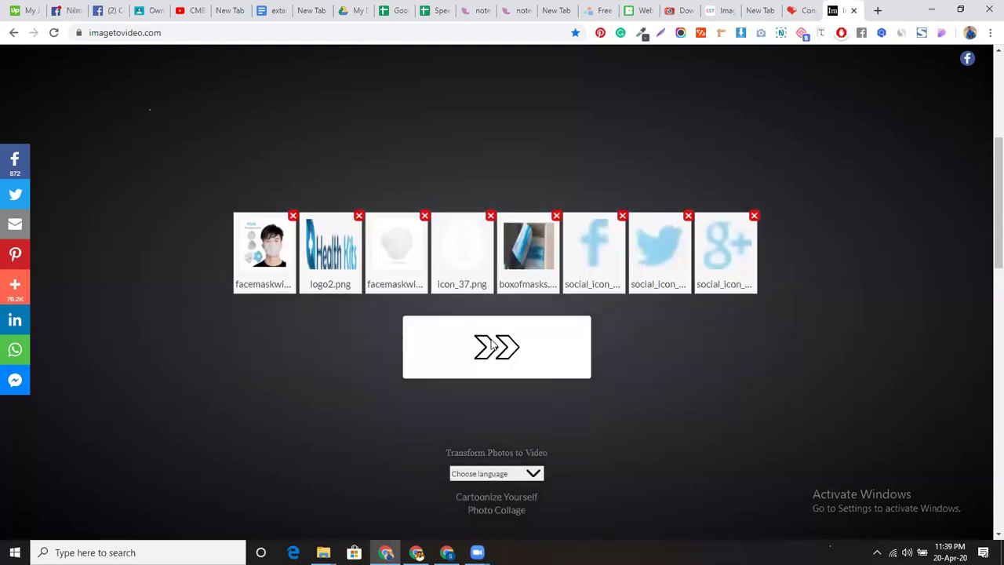
click(491, 338)
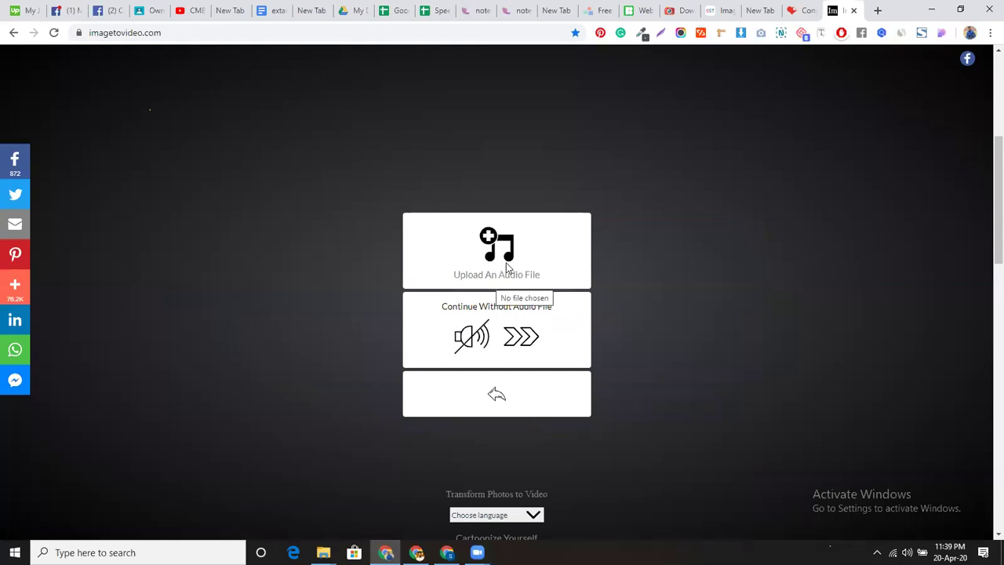
click(878, 11)
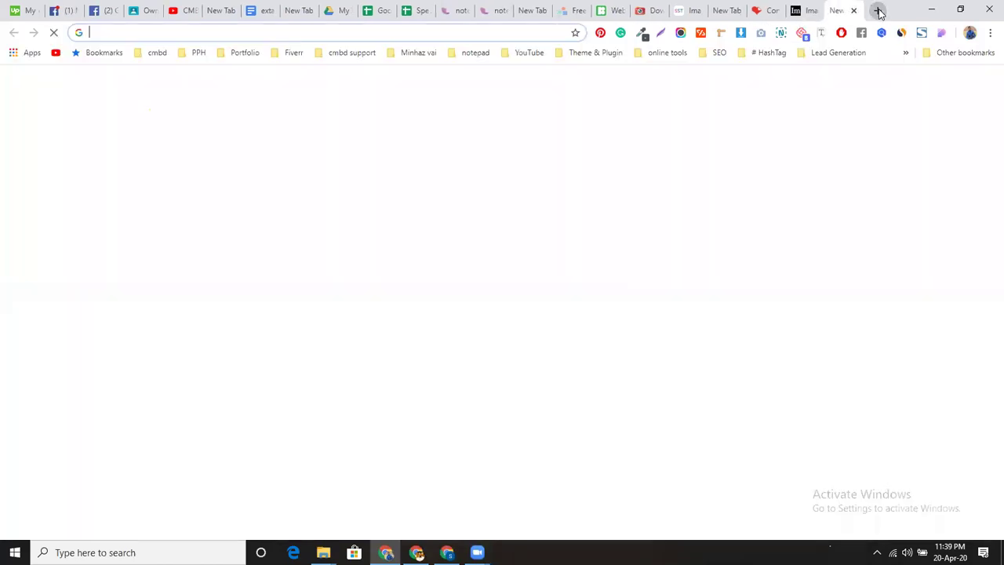
Search Google for 'bensound' and open the Bensound royalty-free music site
text(ben)
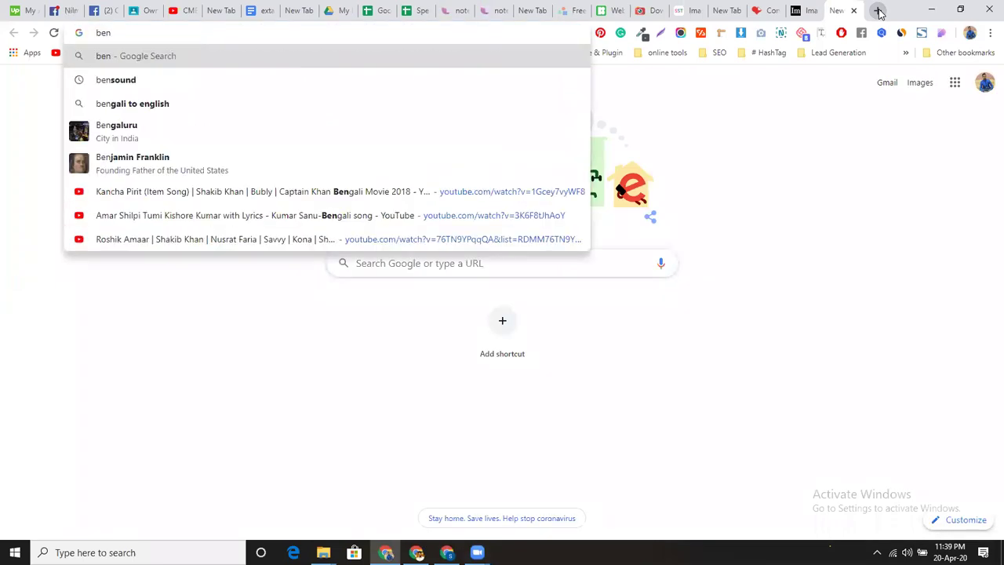
click(375, 81)
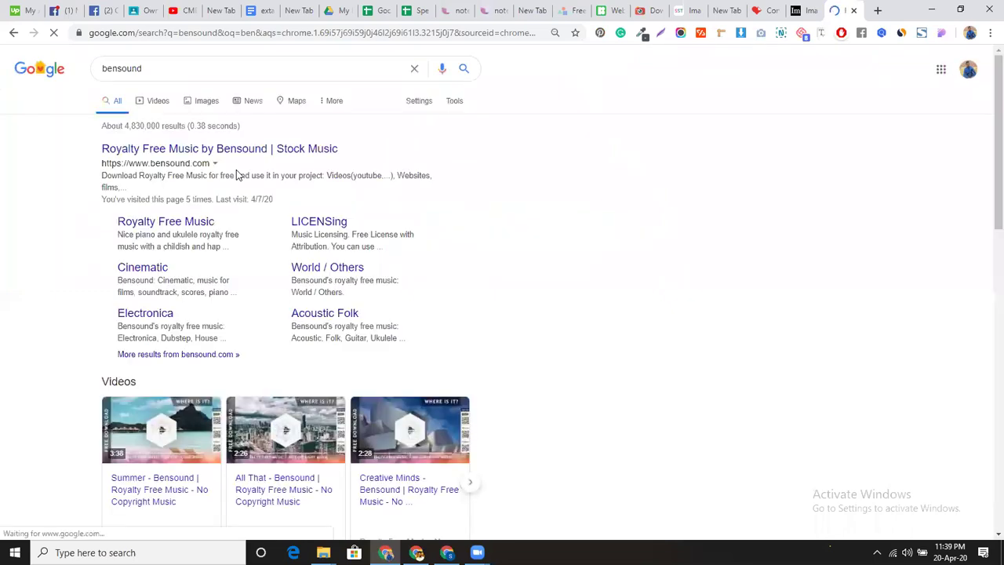
click(244, 149)
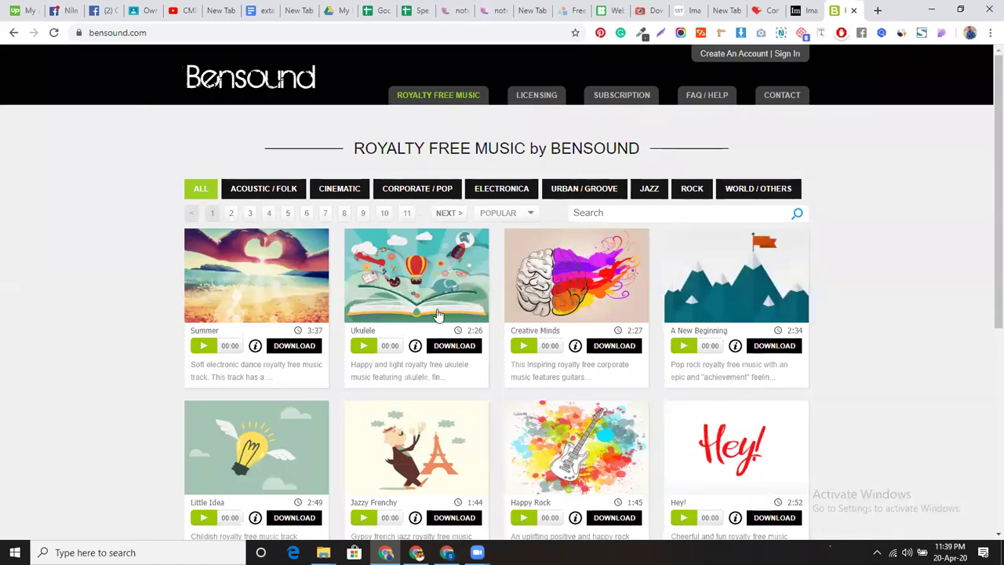
Preview Summer and Ukulele, then download Ukulele as mp3 under the free attribution licence
click(202, 348)
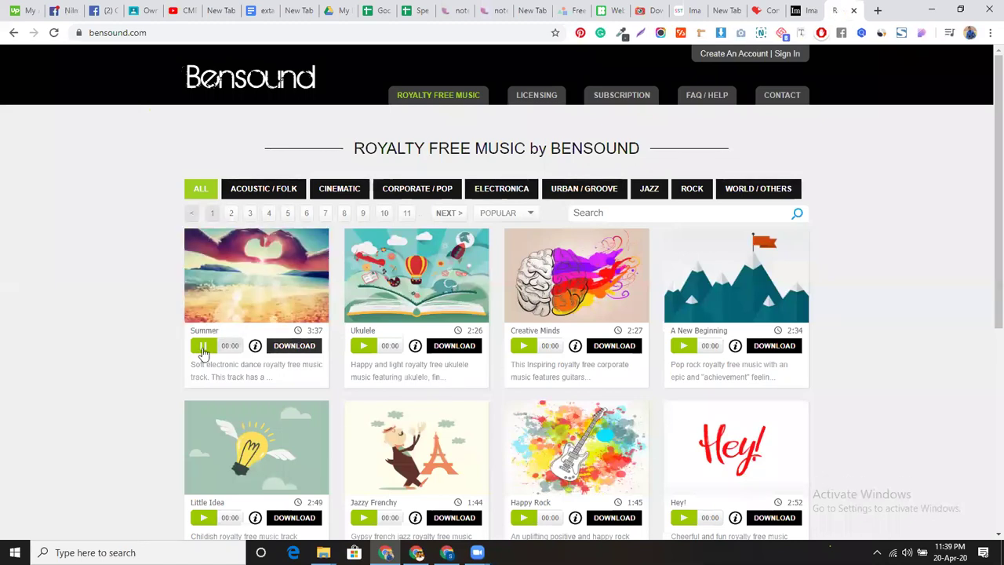
click(363, 347)
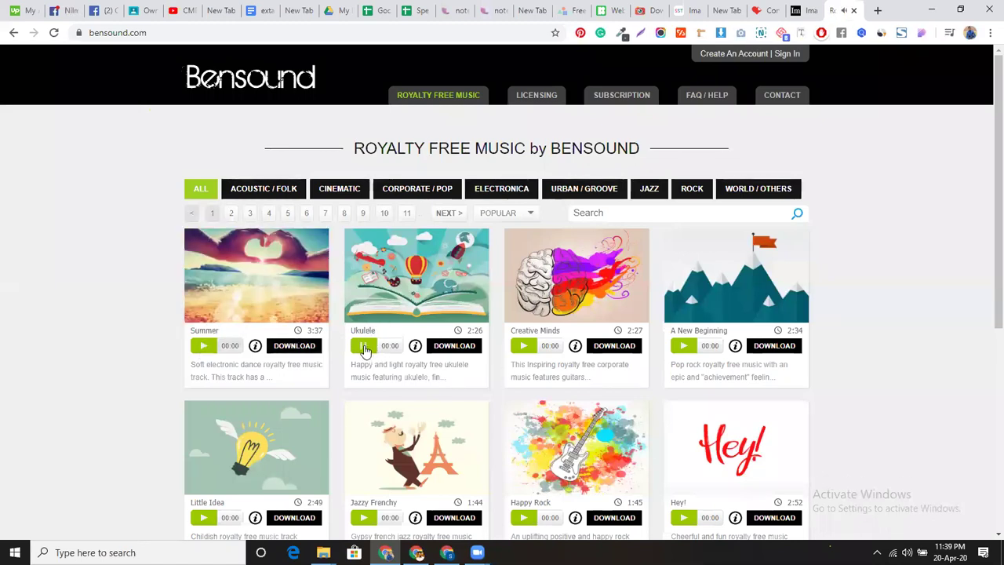
click(441, 346)
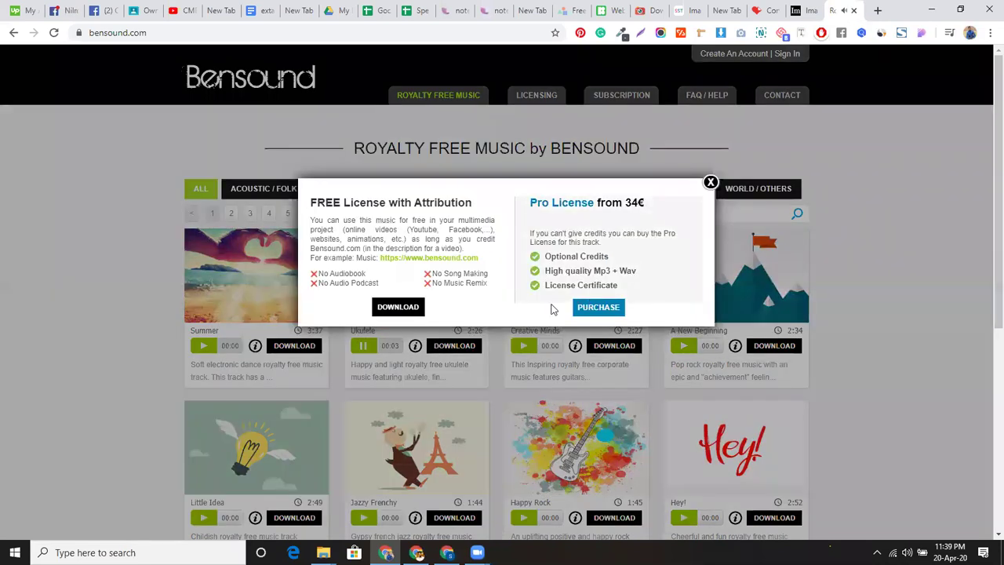
click(406, 312)
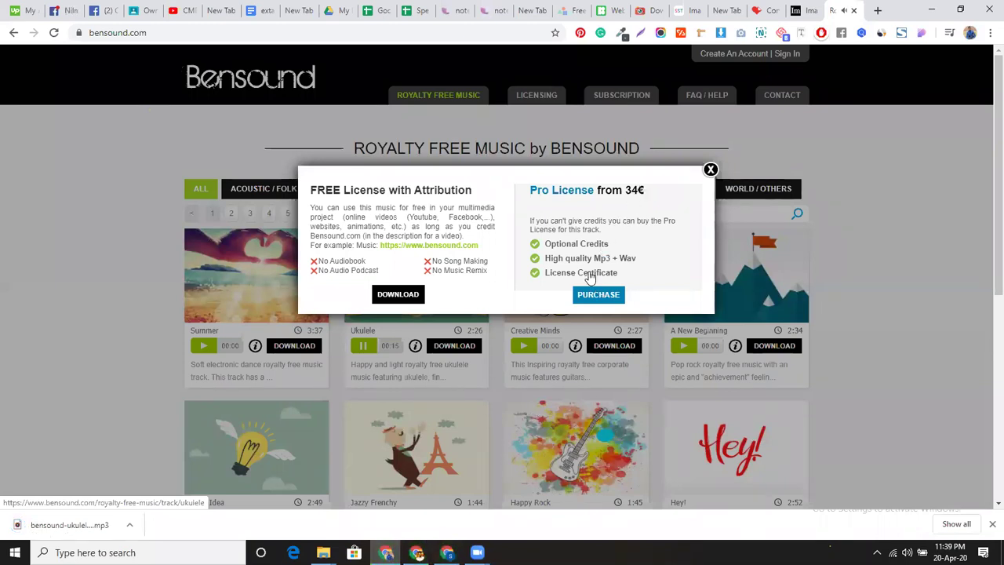
click(710, 170)
Add the Ukulele mp3 soundtrack and D:\CMBD\logo\Untitled design.png logo, then create the video
click(810, 6)
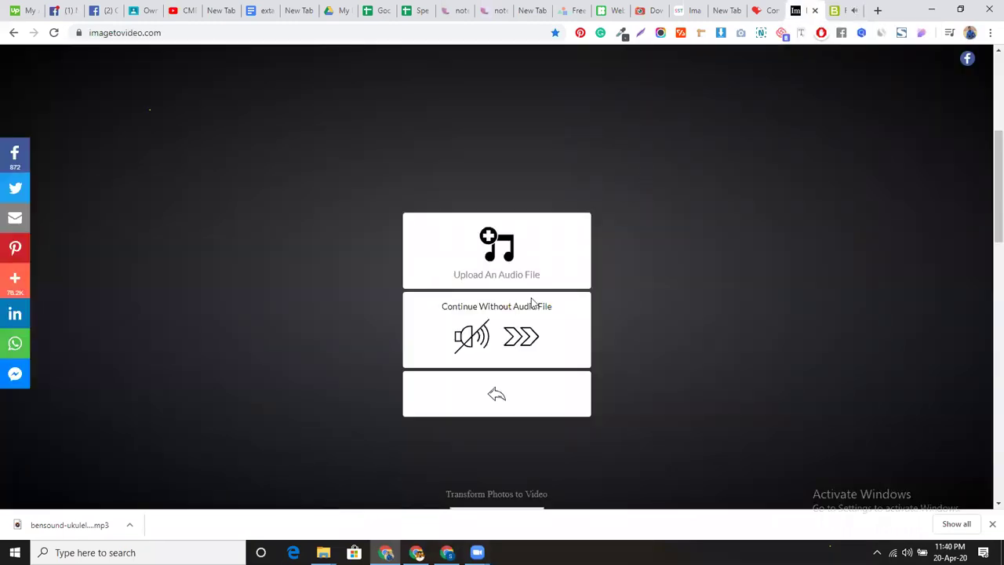
drag(78, 524, 508, 250)
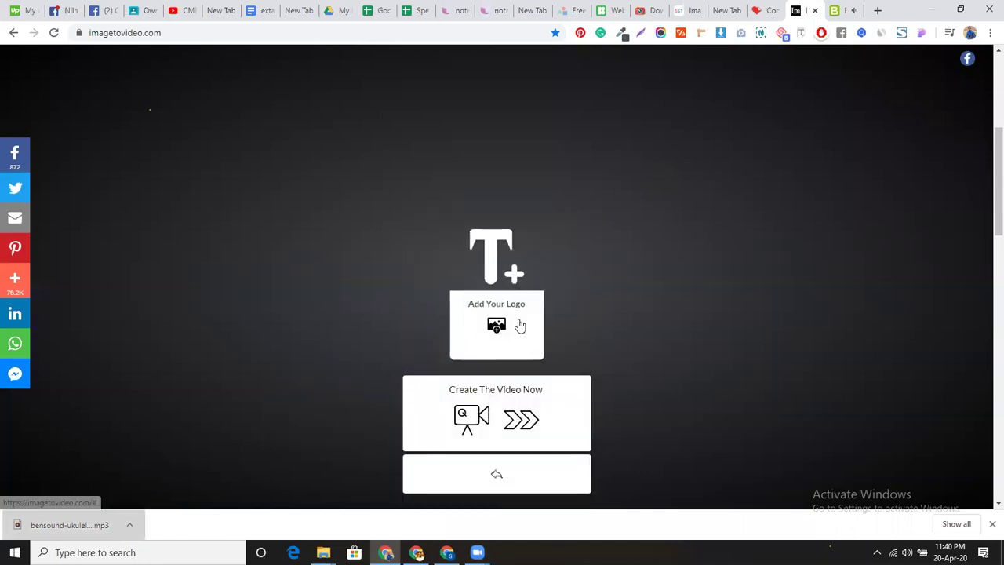
click(497, 328)
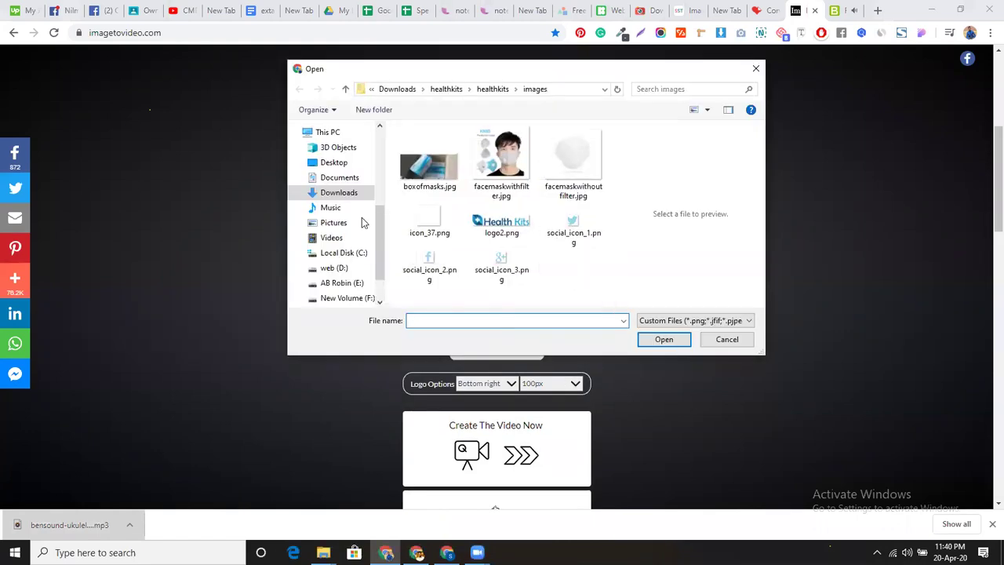
click(342, 268)
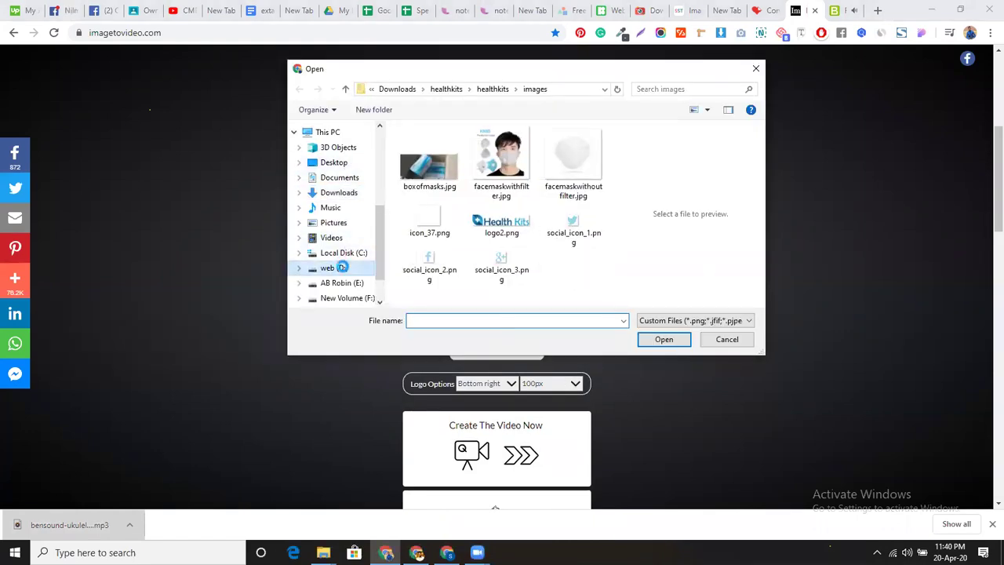
double_click(445, 149)
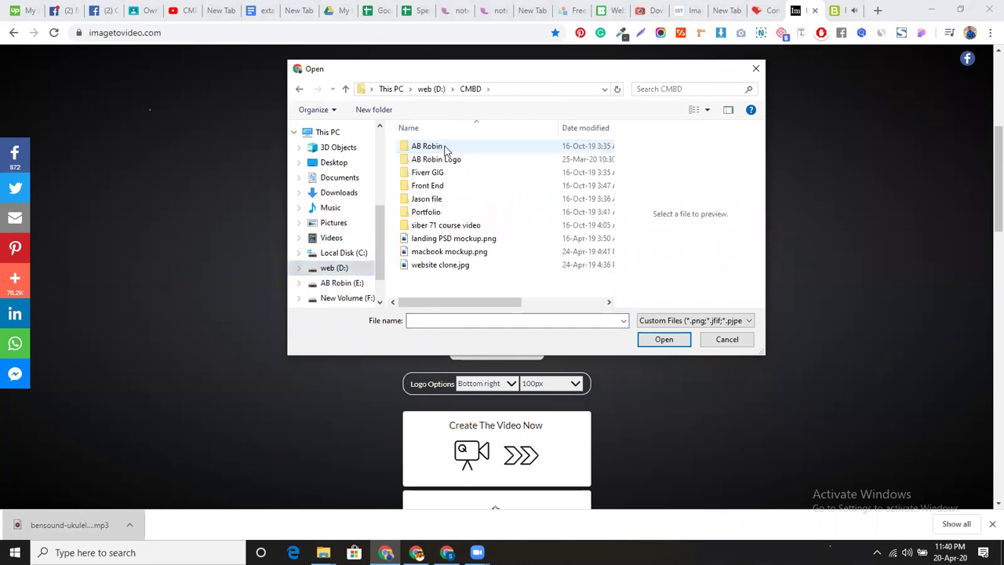
double_click(445, 160)
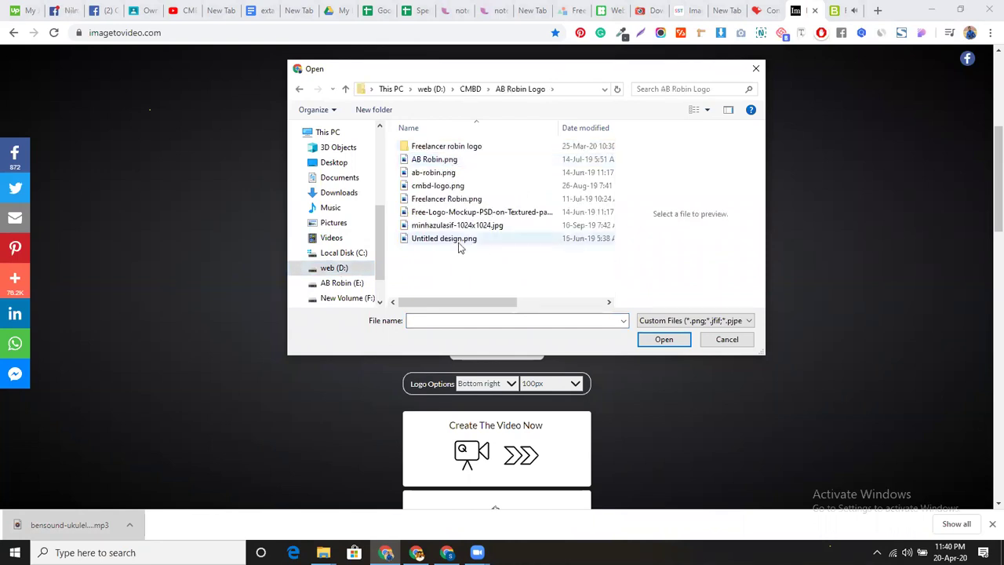
click(467, 238)
click(664, 340)
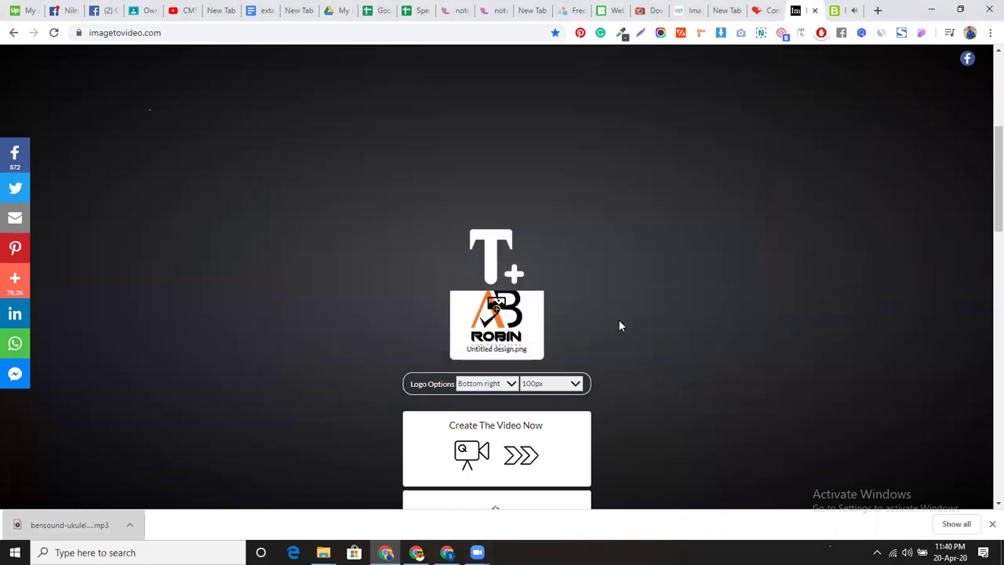
scroll(612, 349, down, 3)
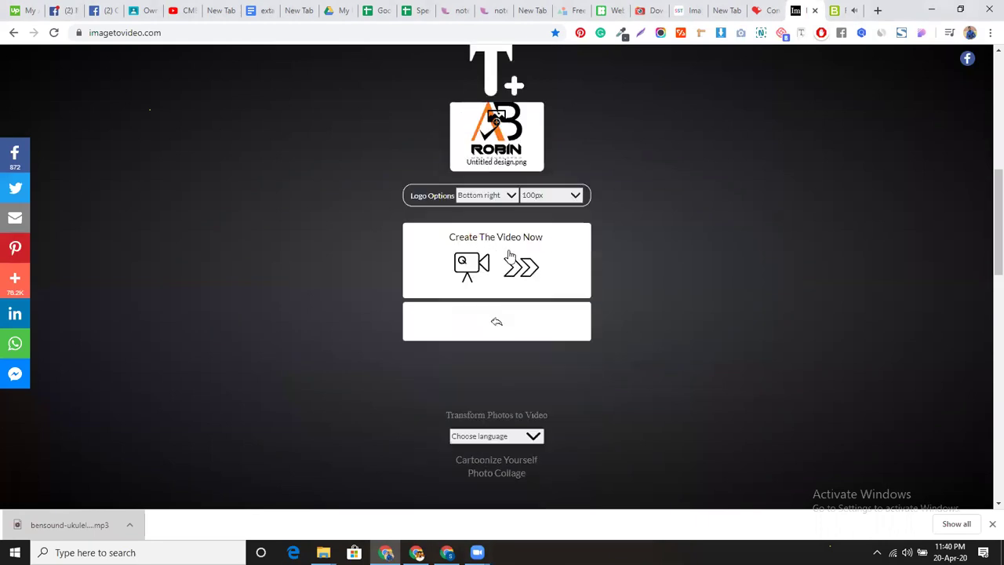
click(514, 259)
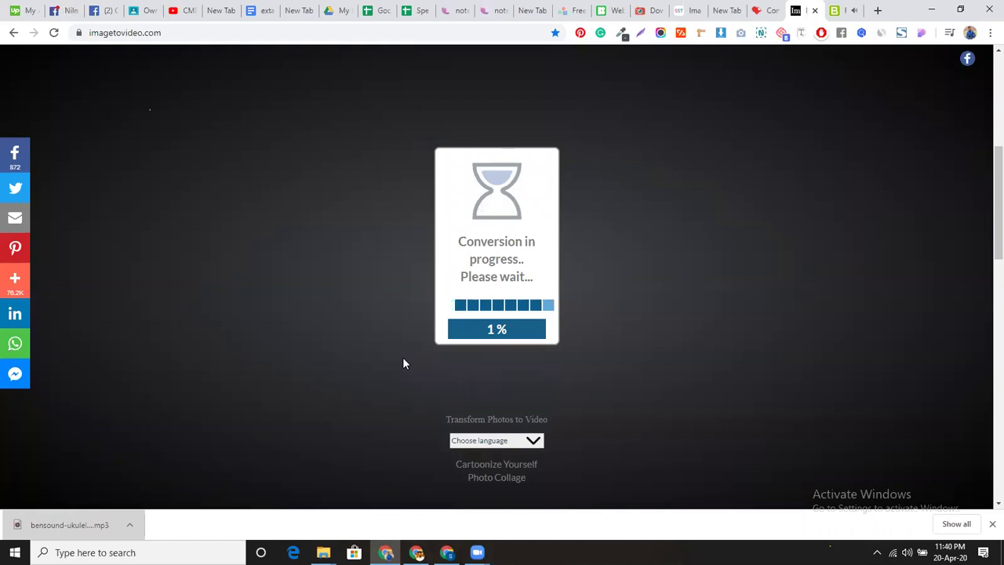
Pause Bensound's Ukulele preview, check the conversion at 12%, then go to iLovePDF's JPG to PDF tab
click(860, 6)
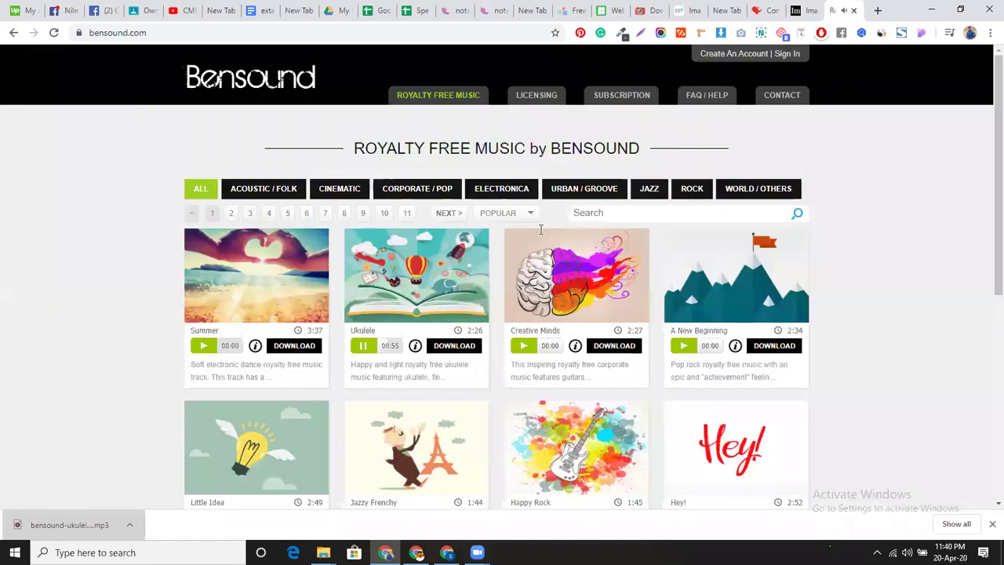
click(366, 347)
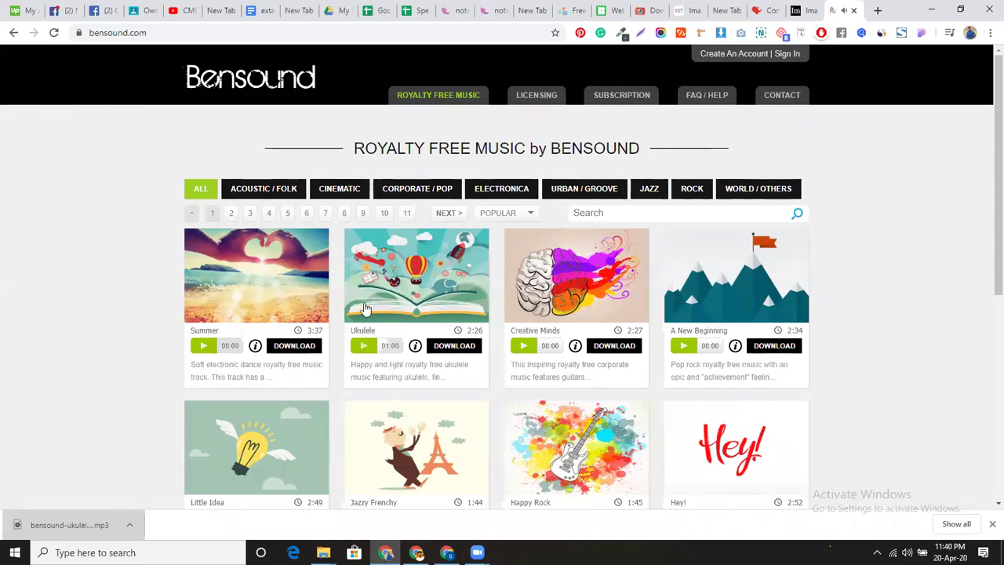
click(797, 10)
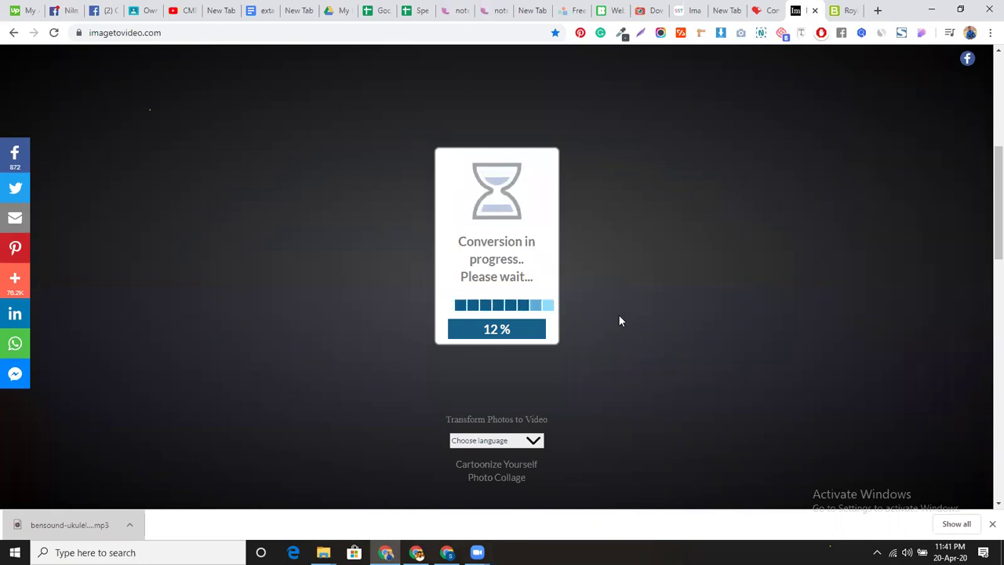
click(769, 10)
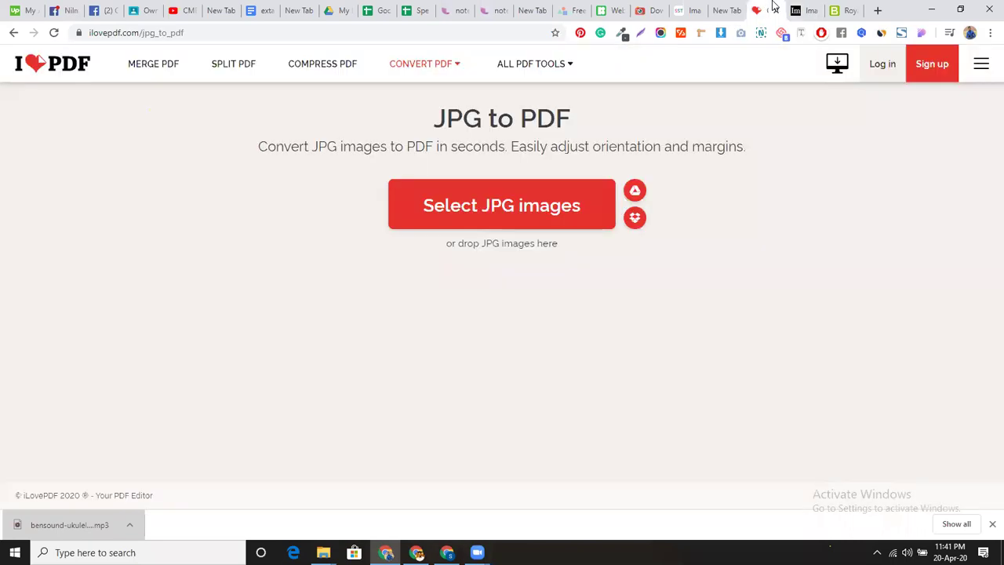
Download Image Cyborg's extracted images as [imagecyborg.com].zip and show it in the Downloads folder
click(726, 9)
click(659, 9)
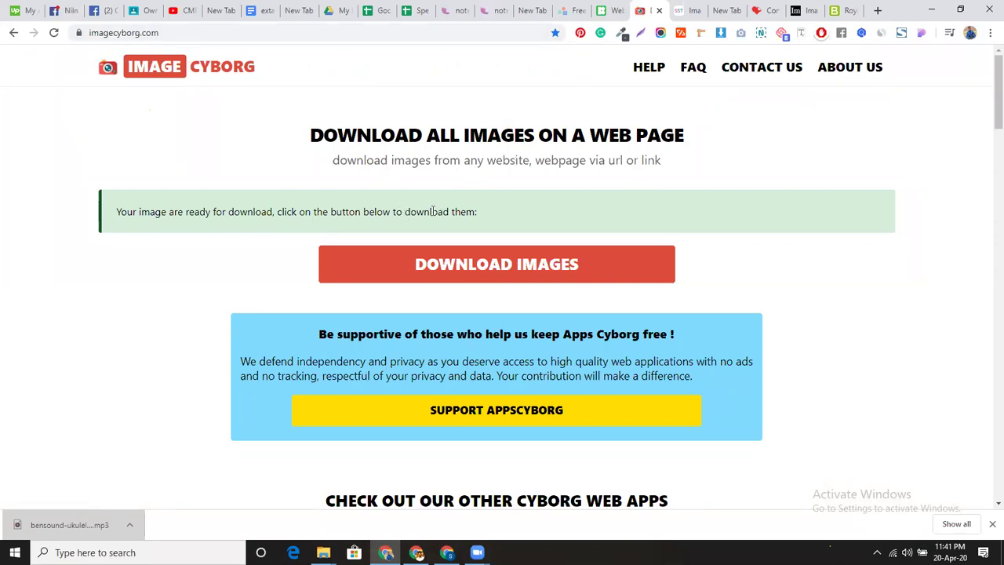
click(476, 267)
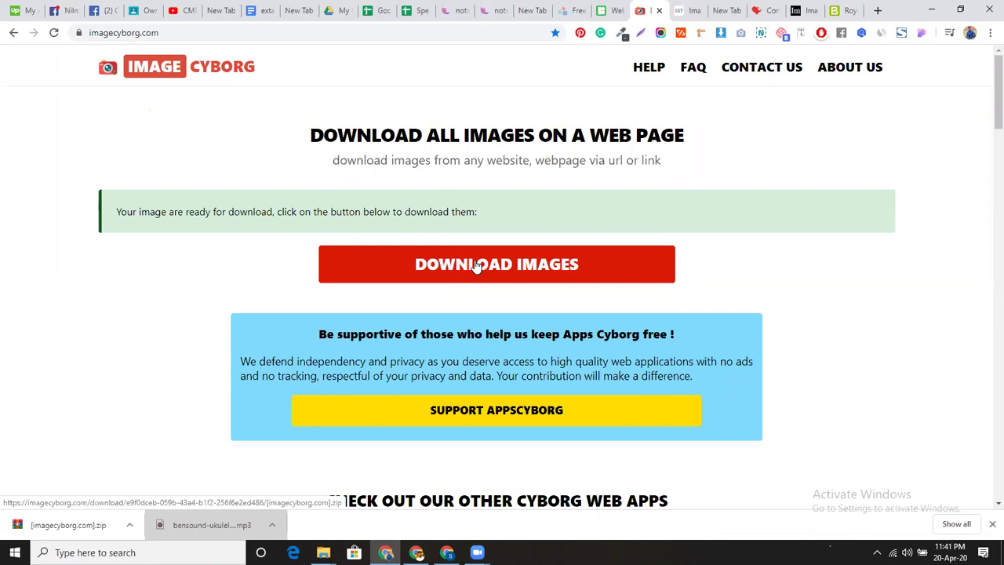
click(477, 266)
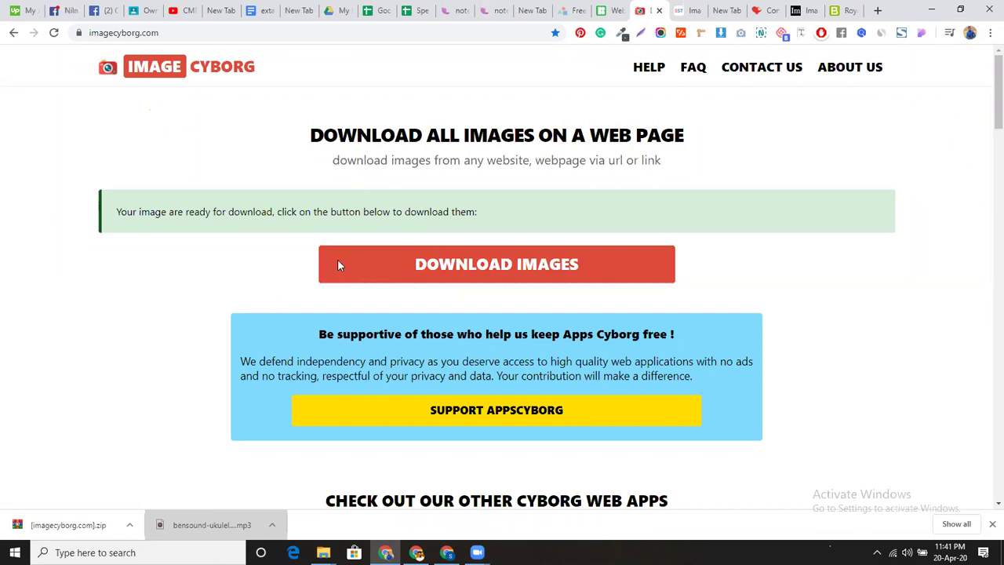
click(130, 524)
click(154, 481)
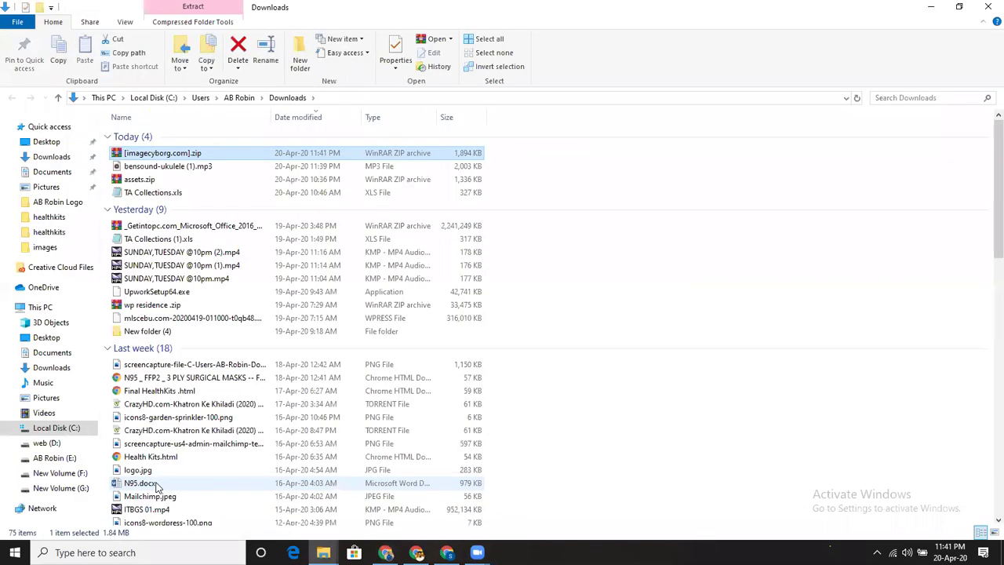
Copy [imagecyborg.com].zip from Downloads and create a New folder on the Desktop
double_click(208, 153)
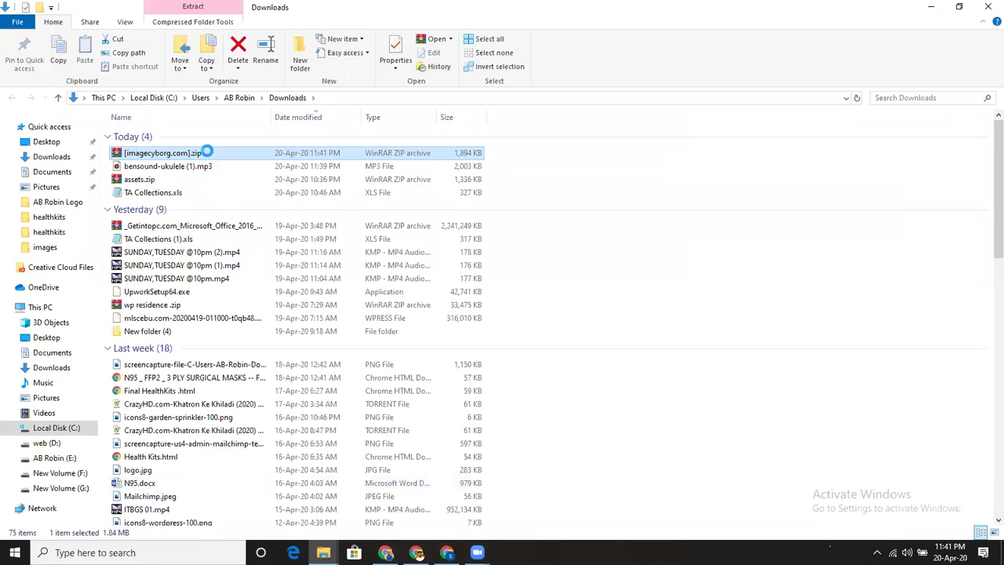
right_click(207, 152)
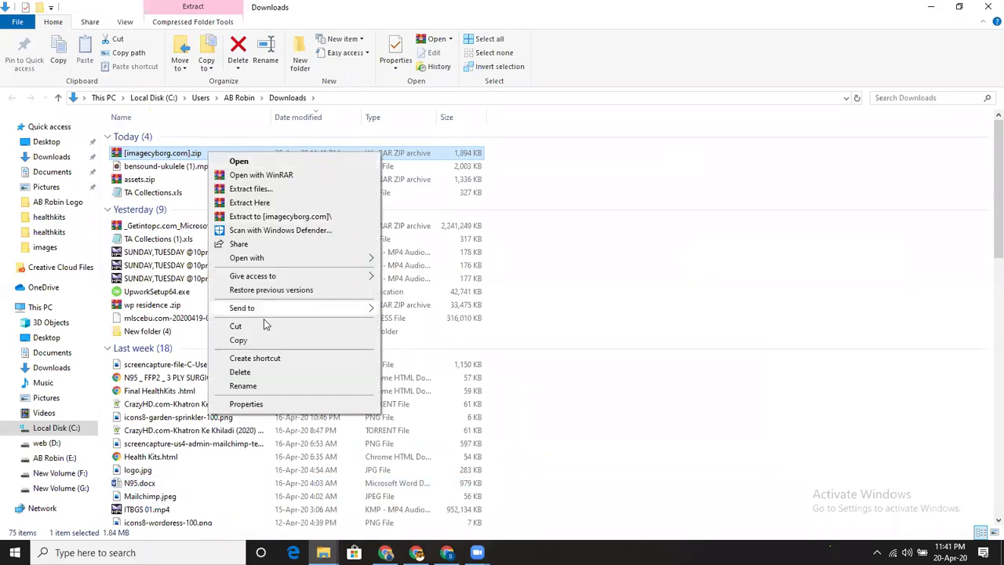
click(262, 340)
click(36, 142)
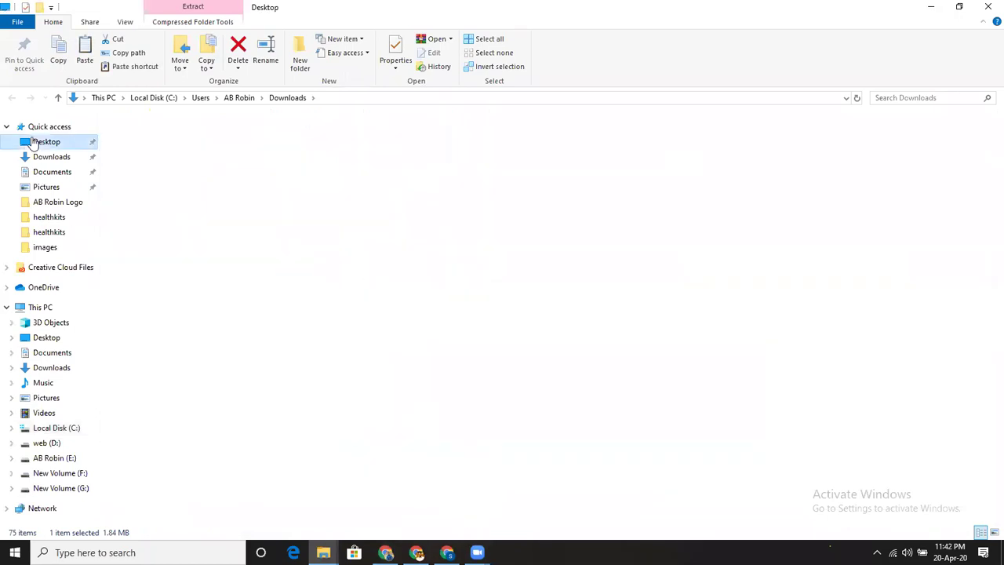
right_click(265, 252)
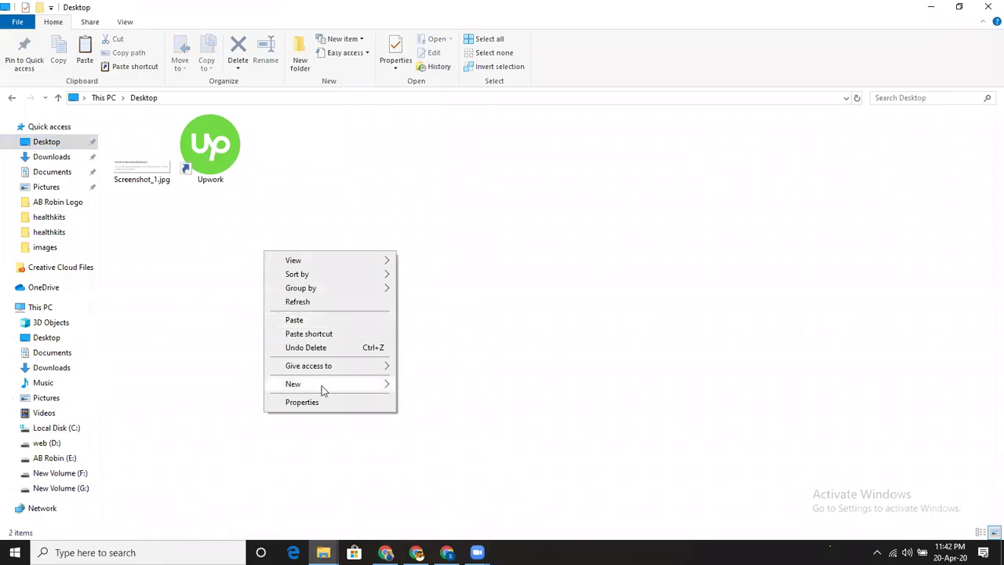
mouse_move(322, 384)
click(423, 386)
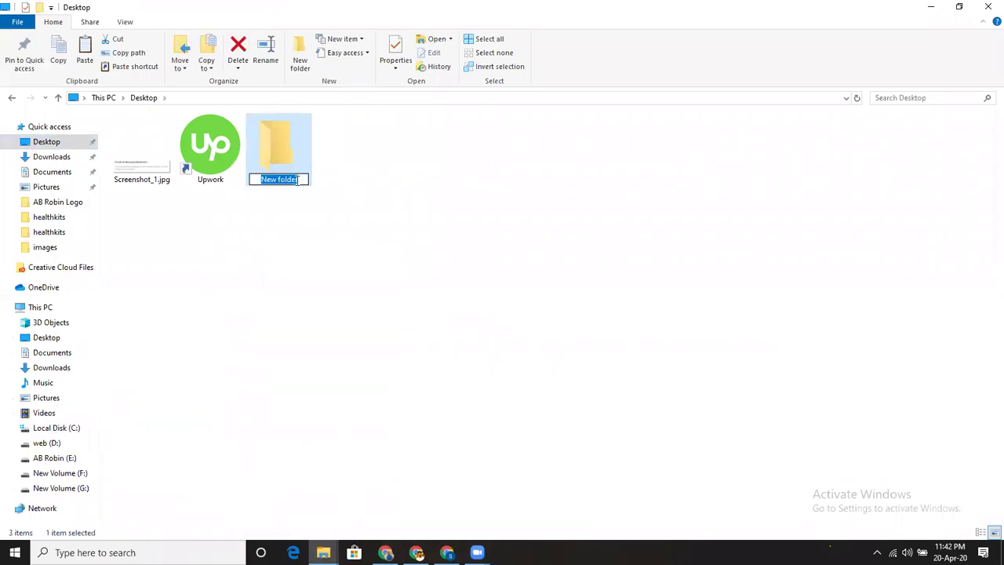
Paste the zip into New folder and extract its 33 images there
double_click(287, 158)
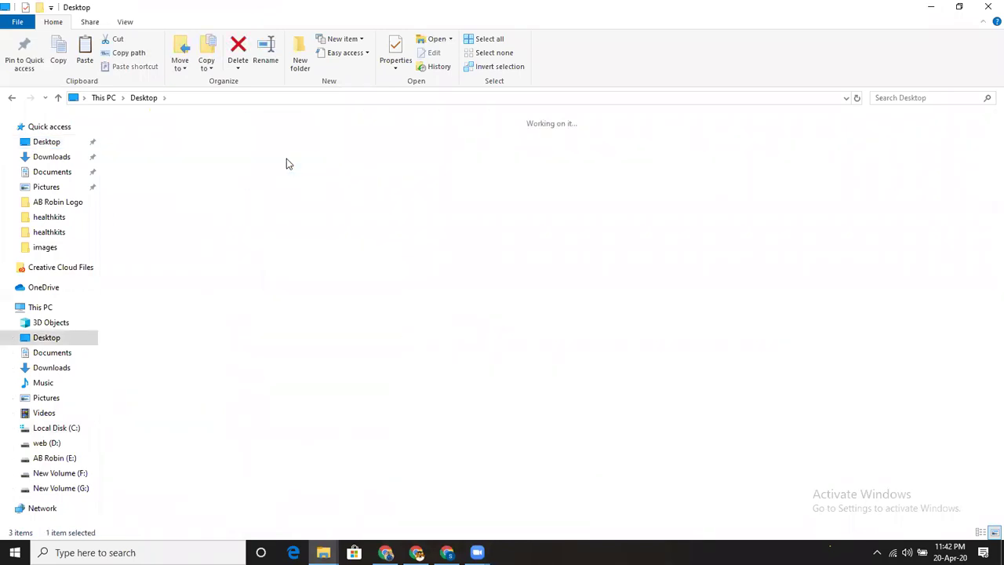
right_click(342, 189)
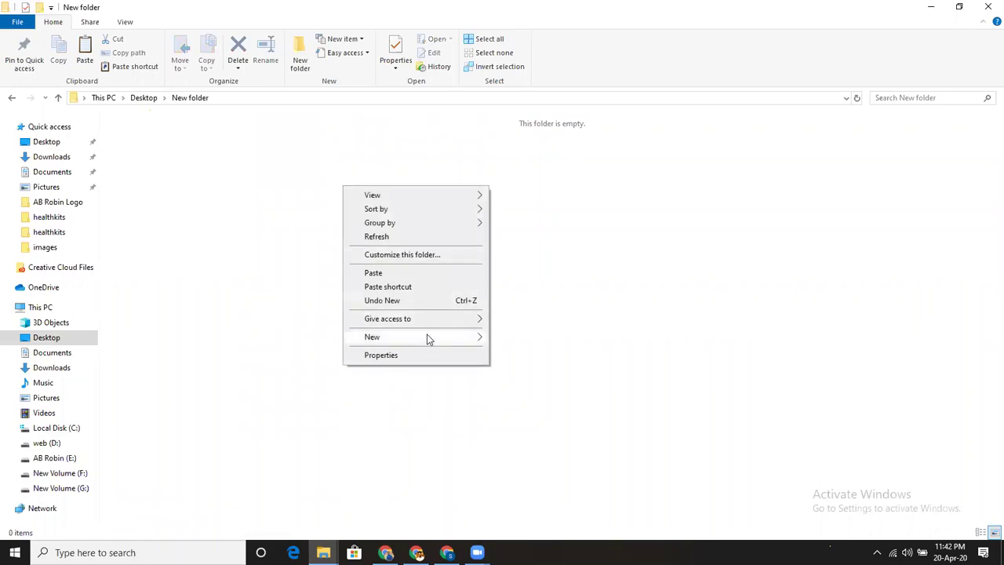
mouse_move(429, 339)
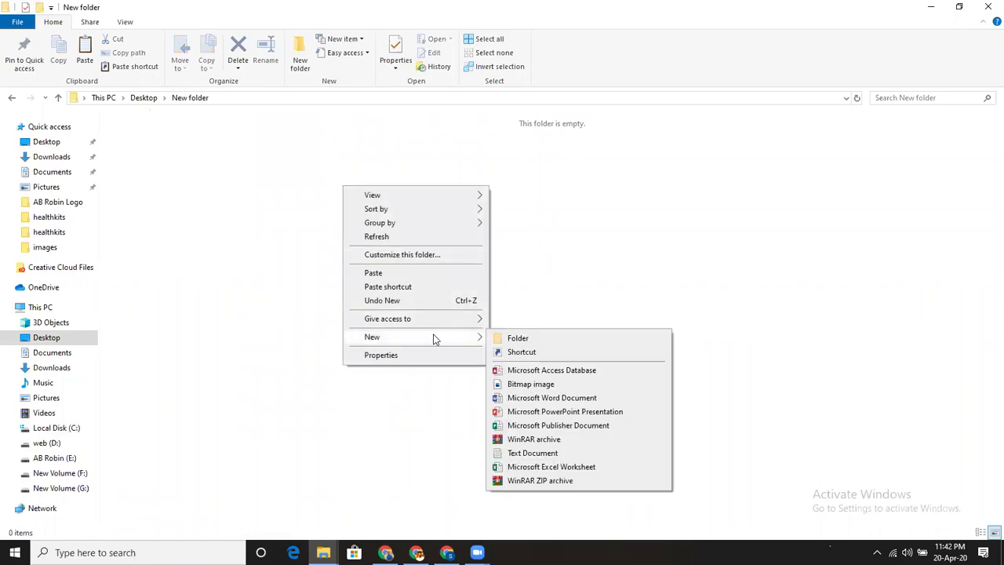
click(385, 273)
right_click(153, 162)
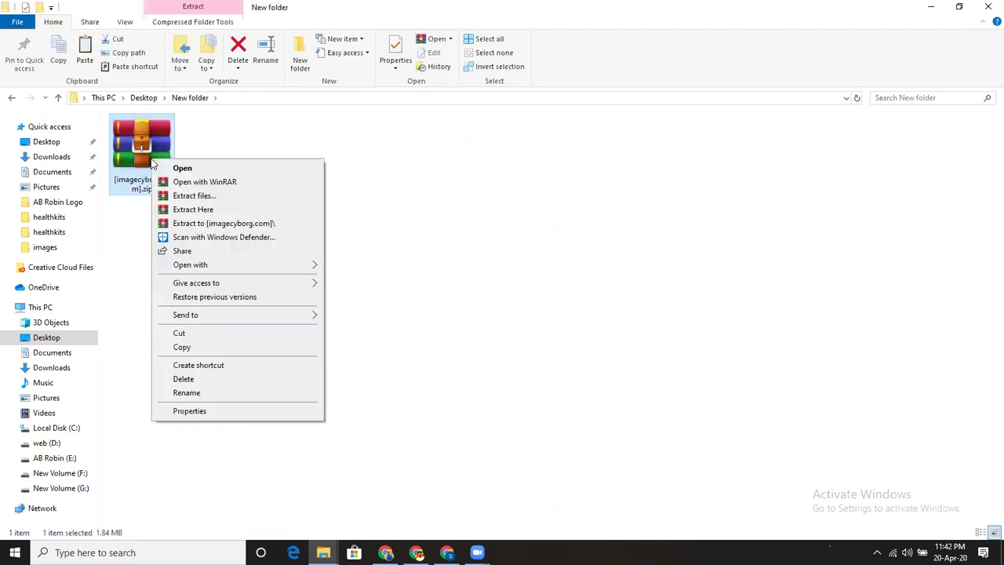
click(225, 213)
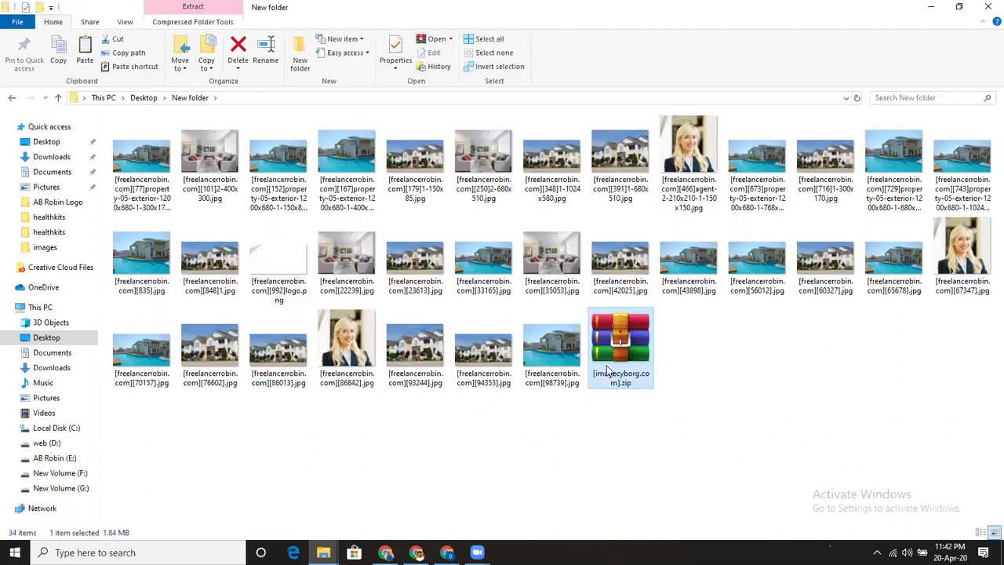
click(385, 553)
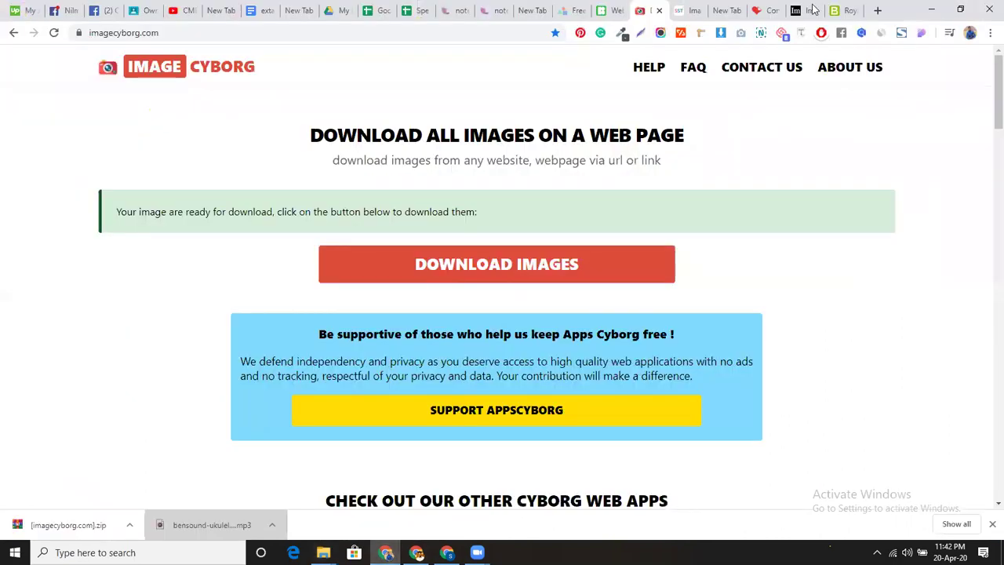
click(877, 11)
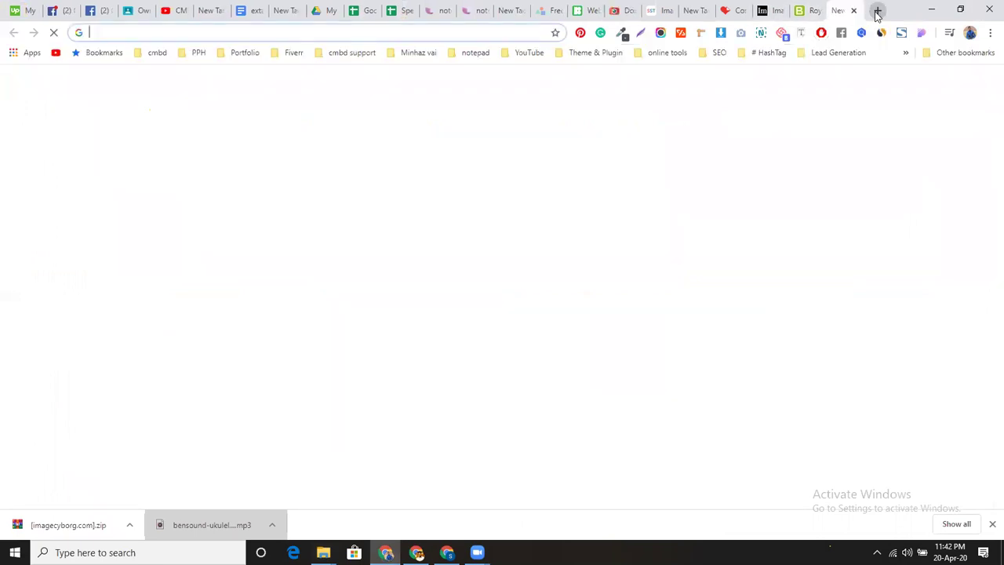
text(1)
key(BackSpace)
text(7zip)
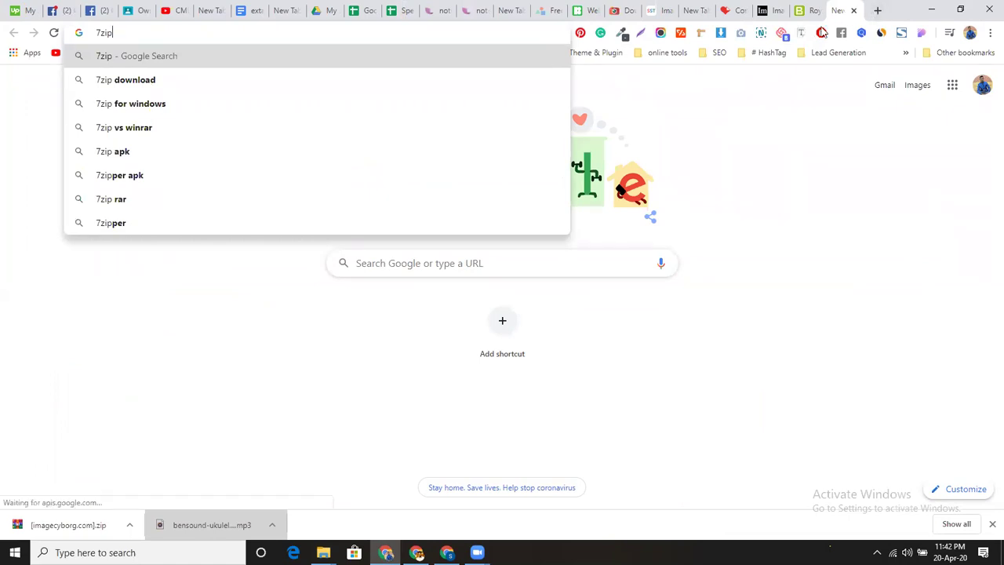
click(880, 11)
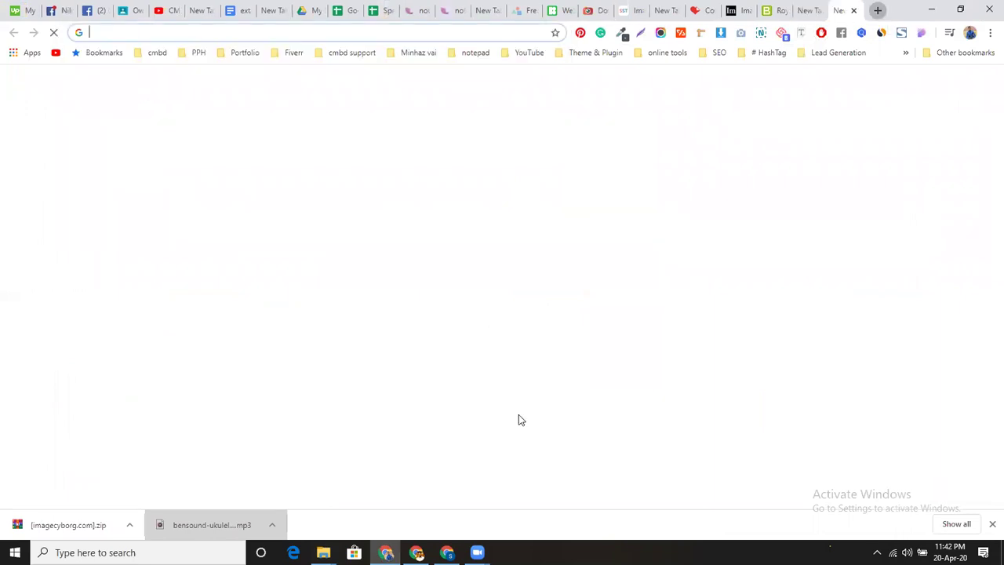
mouse_move(323, 552)
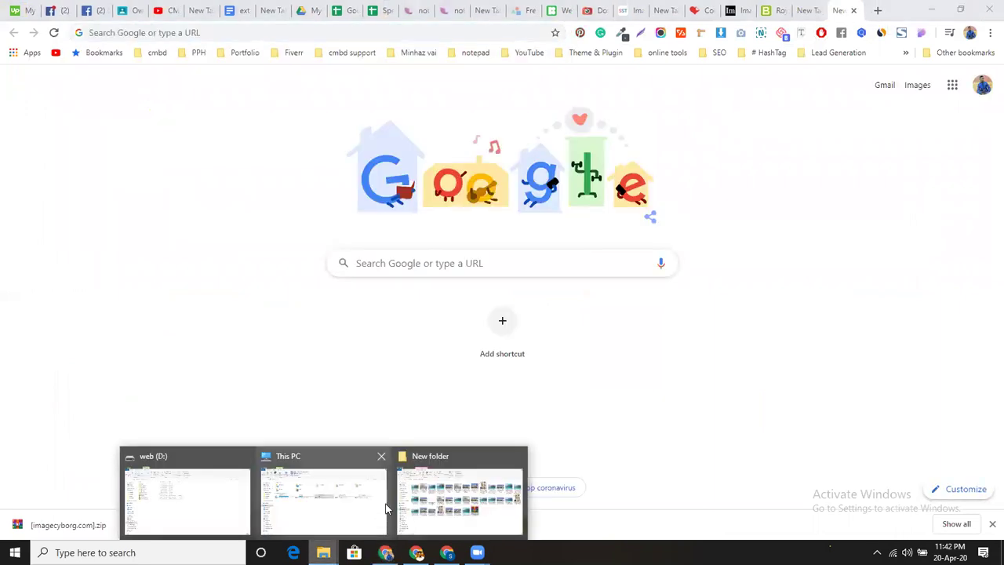
click(419, 480)
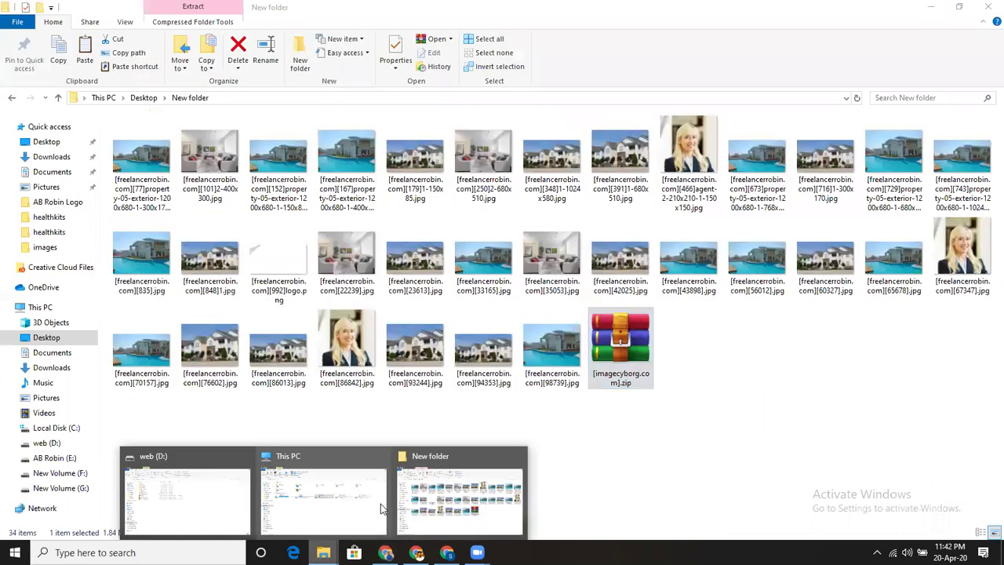
click(58, 98)
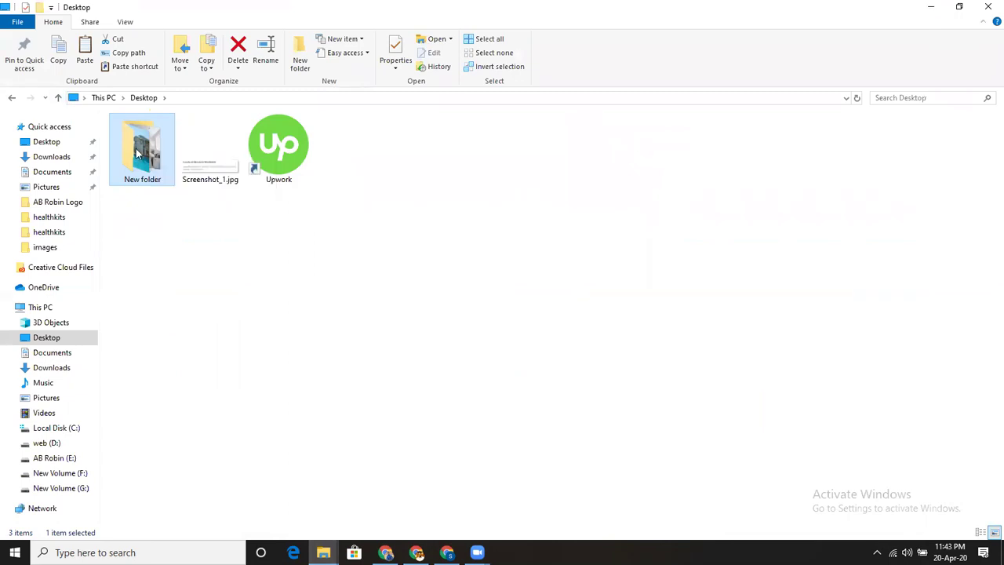
Archive the Desktop's New folder as New folder.zip in ZIP format, then return to Chrome
right_click(137, 154)
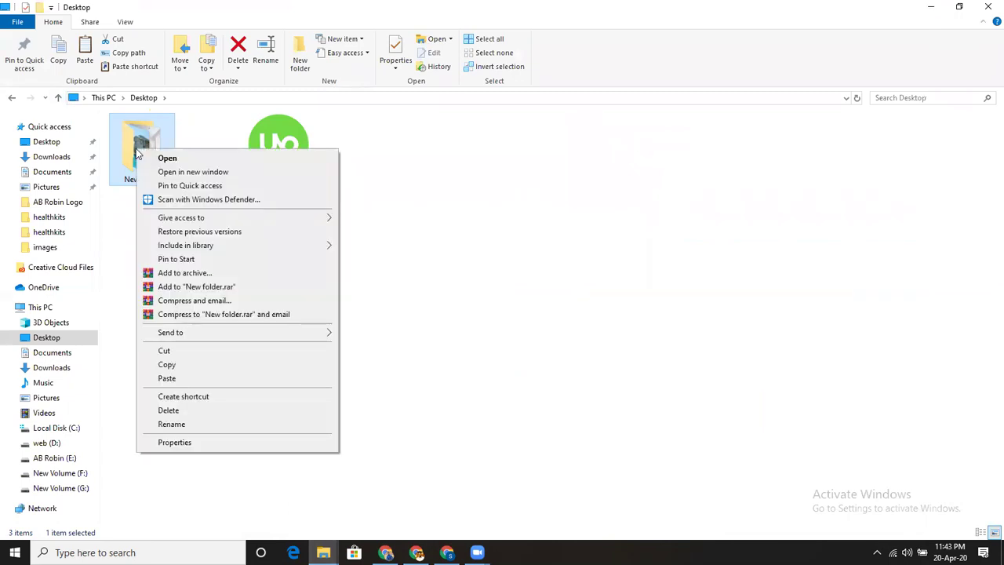
click(185, 273)
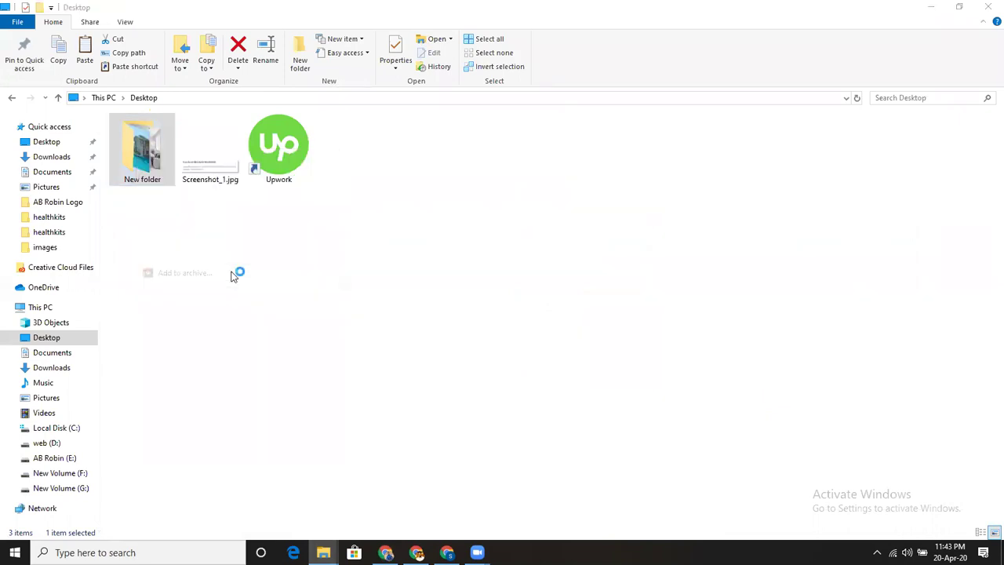
click(460, 261)
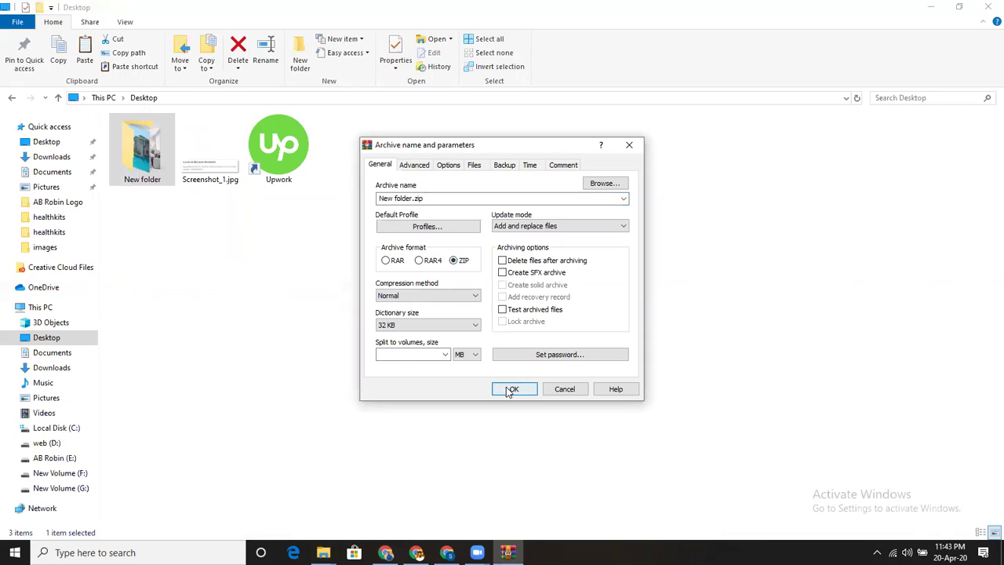
click(510, 387)
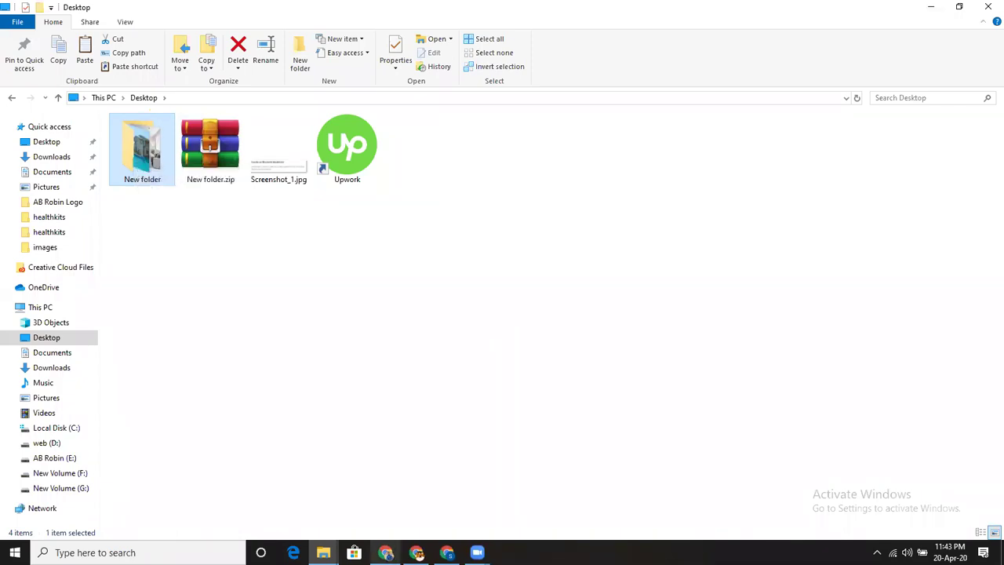
click(385, 552)
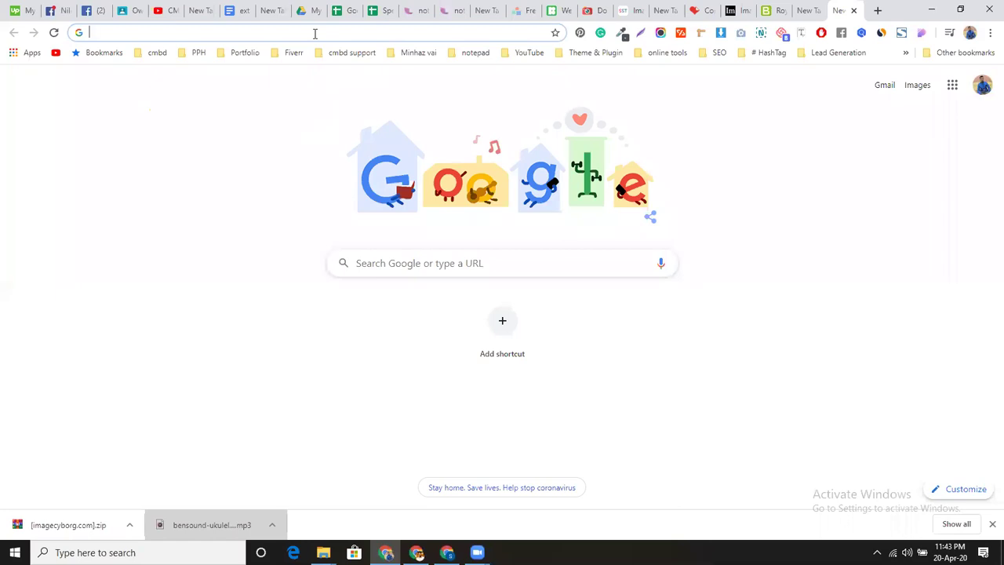
Search Google for 'filetransfer', open WeTransfer, and drag the zip over its upload page
text(fil)
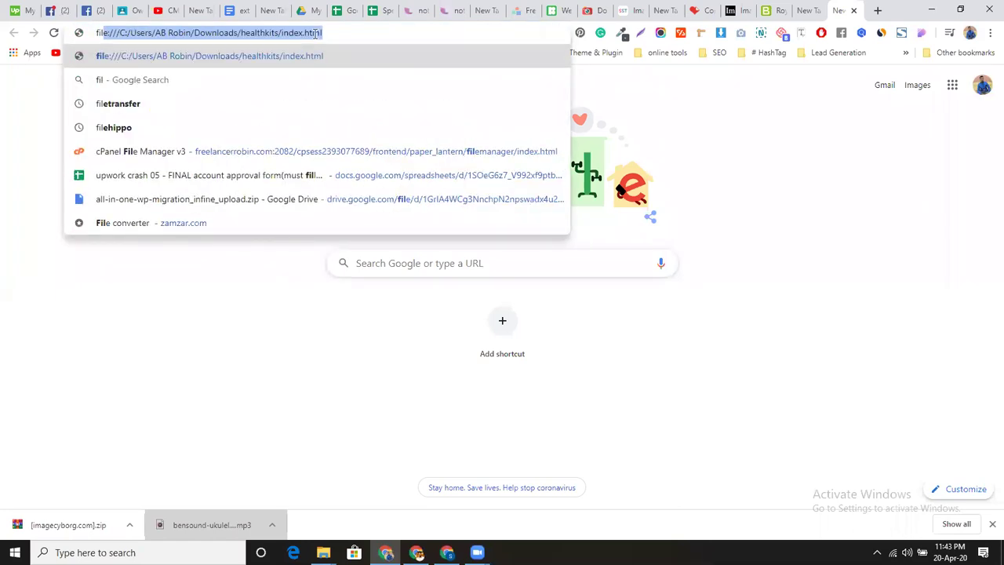
text(e)
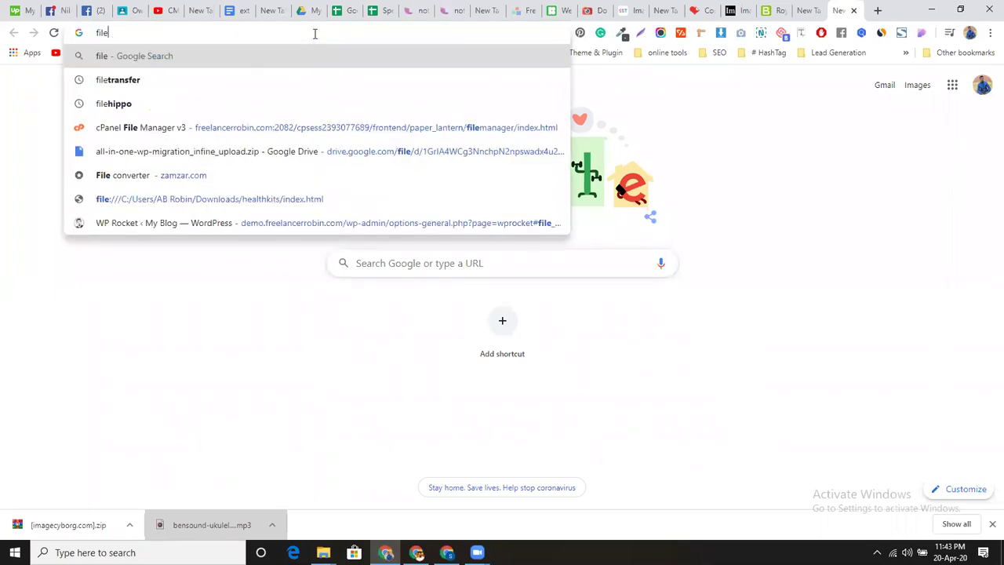
click(172, 79)
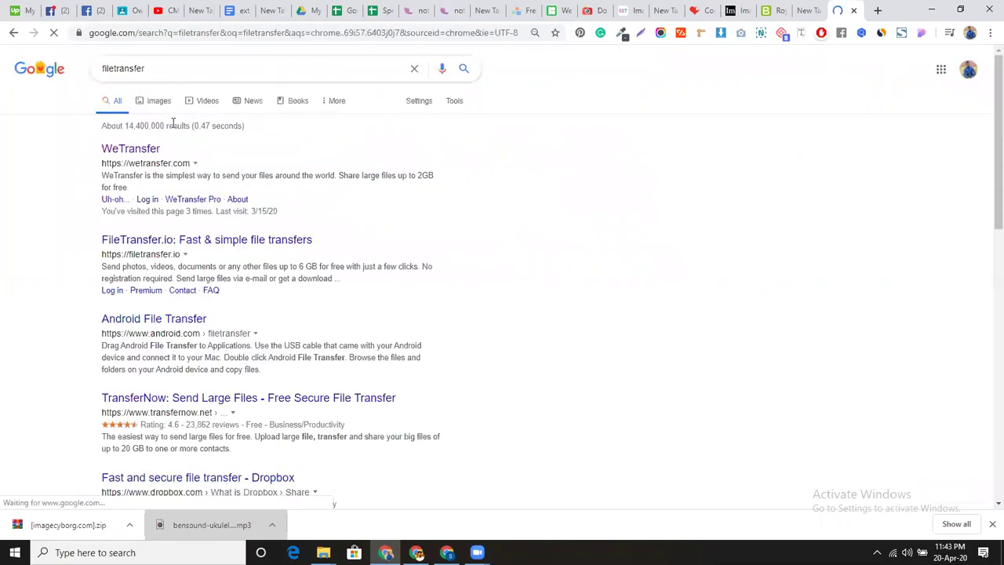
click(143, 152)
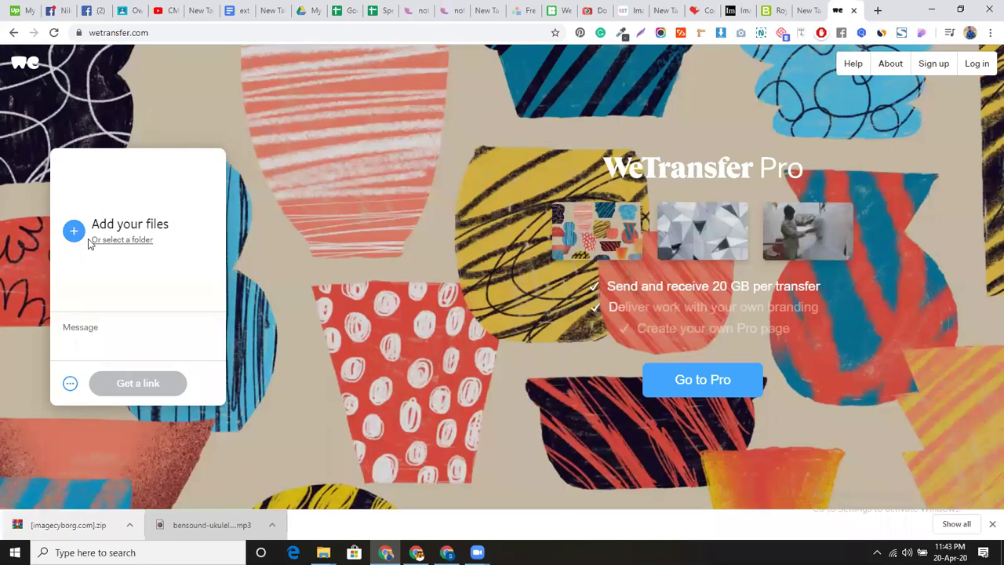
drag(118, 246, 95, 536)
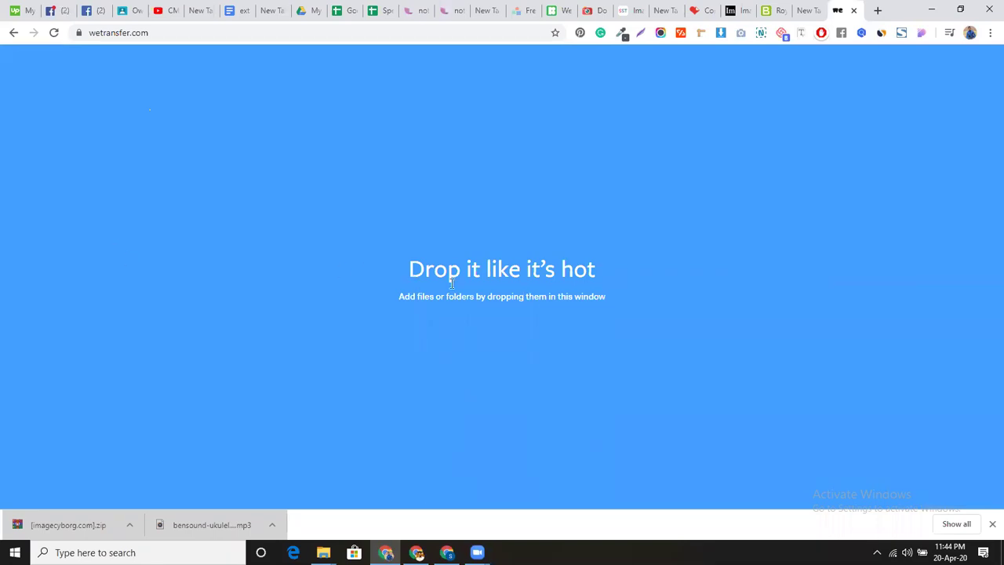
Load wetransfer.com in a new tab from the 'we' omnibox entry
click(878, 10)
text(we)
key(Return)
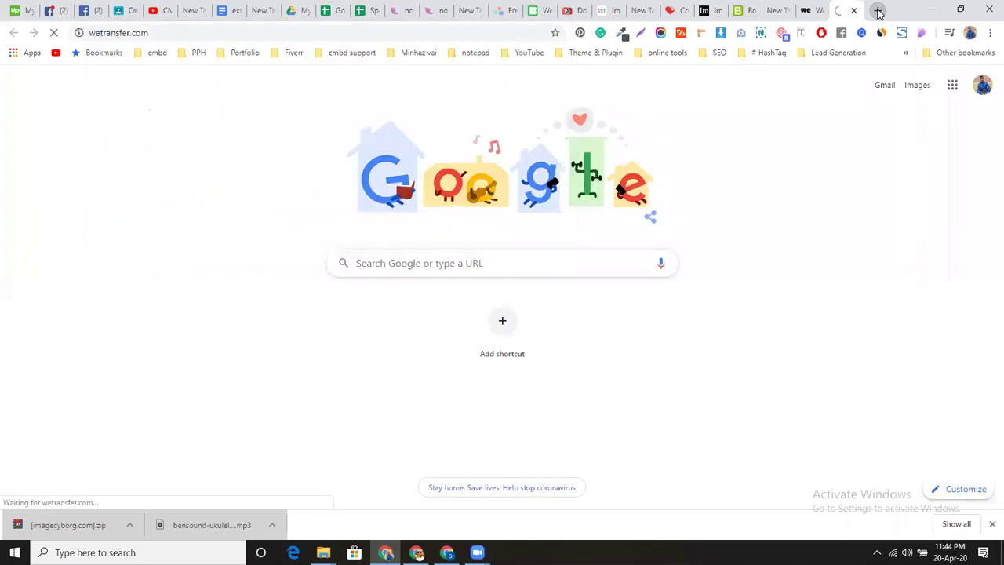